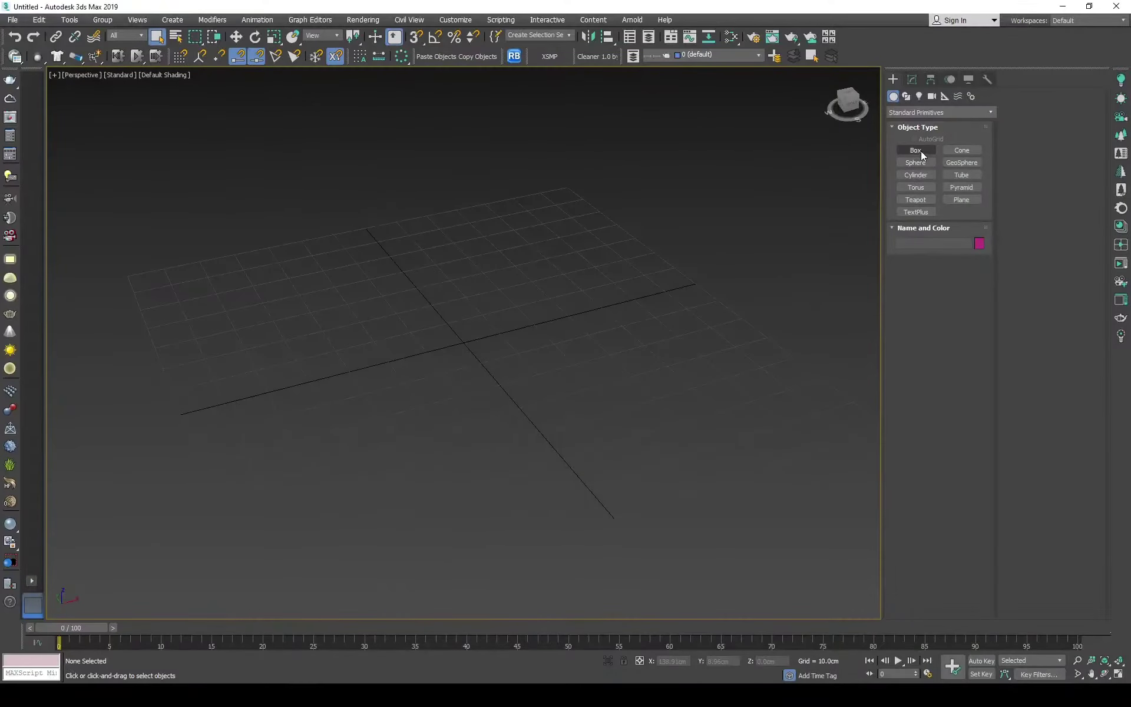
- Create a long Standard Primitives box by dragging its base in the Perspective viewport
{"action": "left_click", "coordinate": [916, 150]}
{"action": "left_click_drag", "start_coordinate": [254, 311], "coordinate": [630, 199]}
- Finish the box and enter first dimensions: 600 cm height, 20 cm length, 600 cm width
{"action": "left_click", "coordinate": [630, 200]}
{"action": "key", "text": "w"}
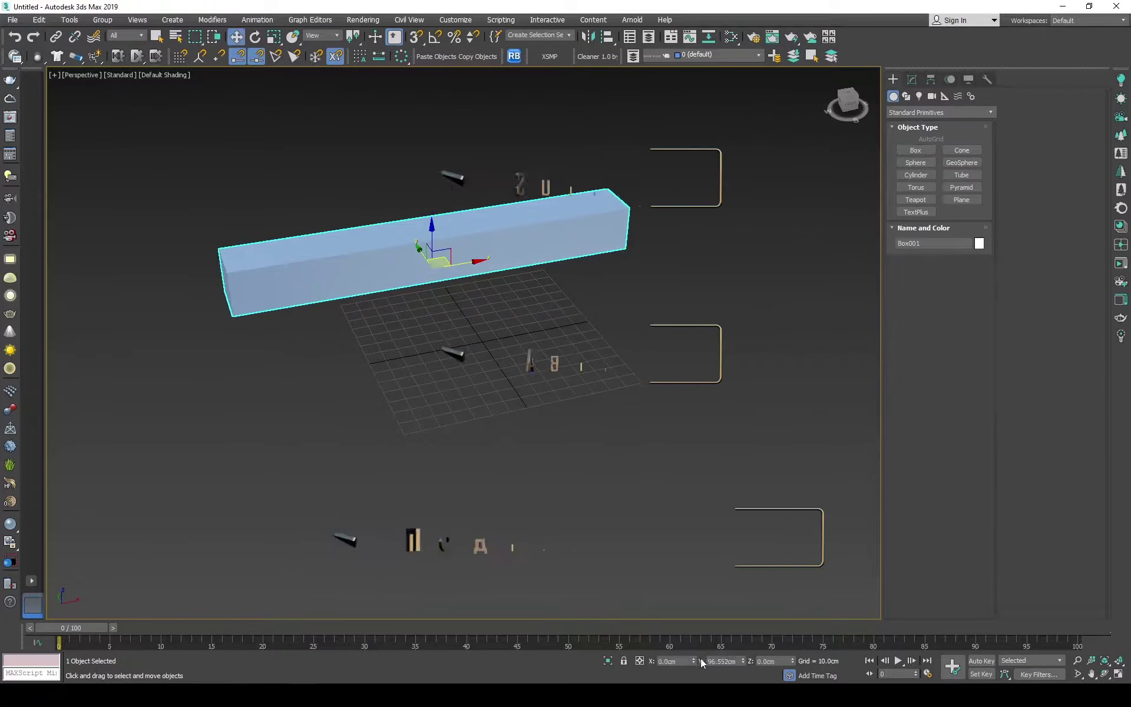
{"action": "left_click", "coordinate": [912, 79]}
{"action": "double_click", "coordinate": [955, 417]}
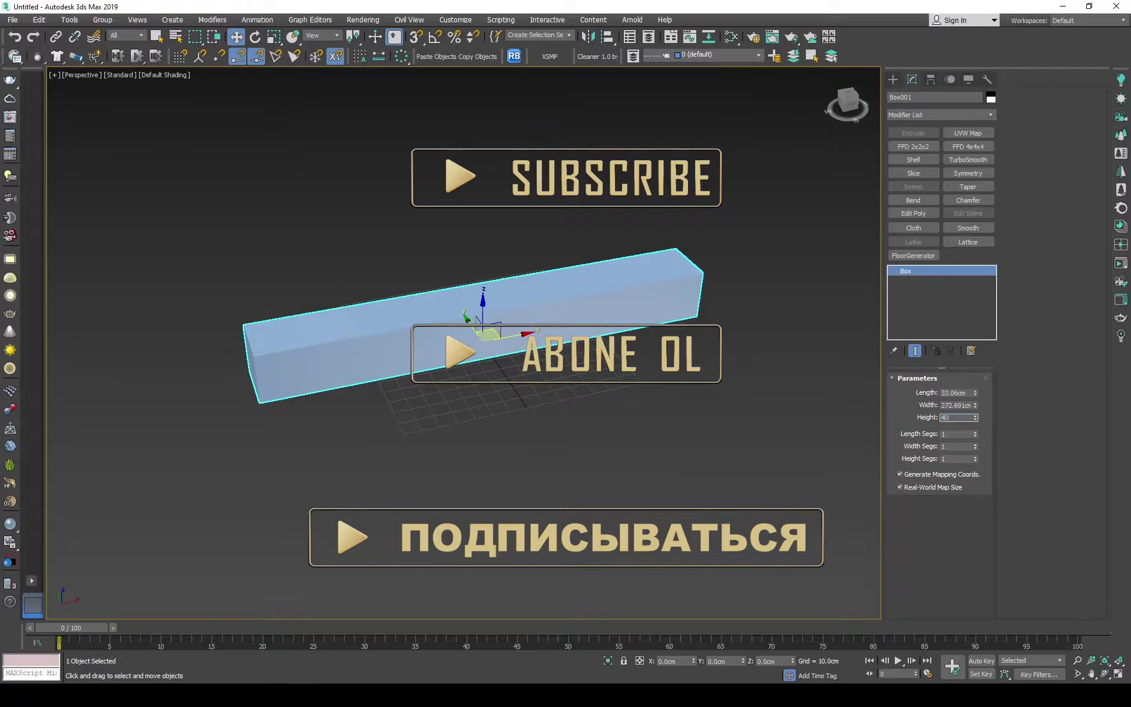
{"action": "type", "text": "0"}
{"action": "key", "text": "Return"}
{"action": "type", "text": "20"}
{"action": "key", "text": "Return"}
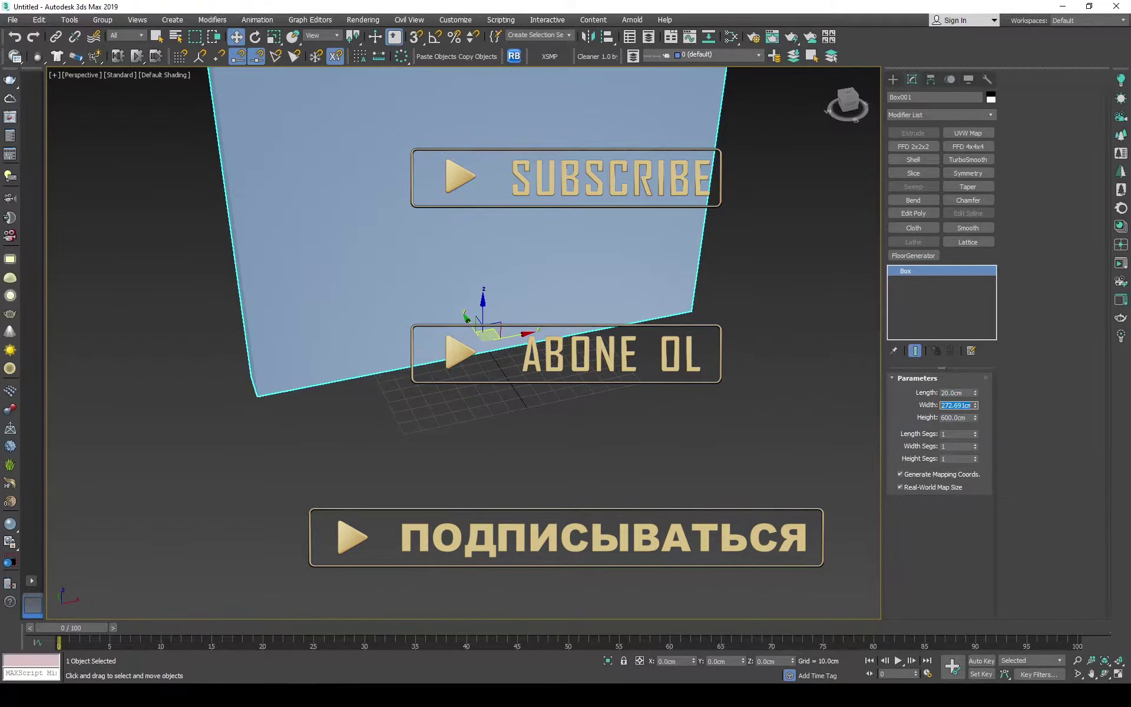
{"action": "type", "text": "600"}
{"action": "key", "text": "Tab"}
- Set the wall to 500 cm height and 800 cm width, undoing a 1000 cm width trial
{"action": "type", "text": "5"}
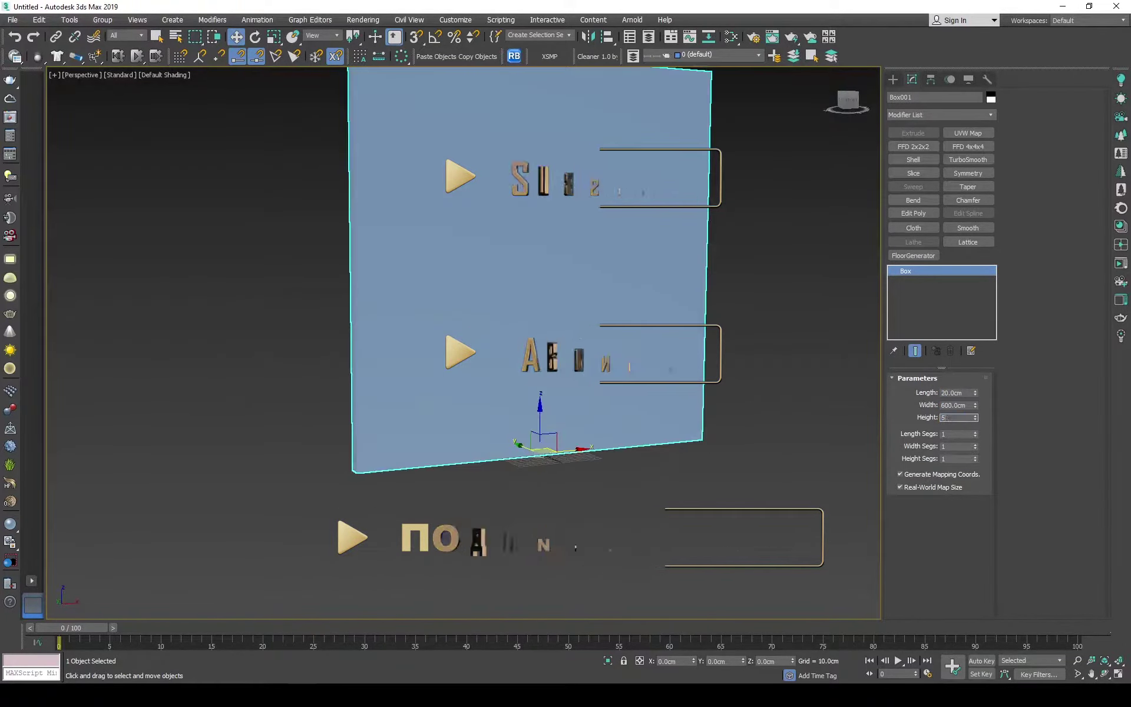
{"action": "type", "text": "00"}
{"action": "key", "text": "Return"}
{"action": "type", "text": "0"}
{"action": "key", "text": "Return"}
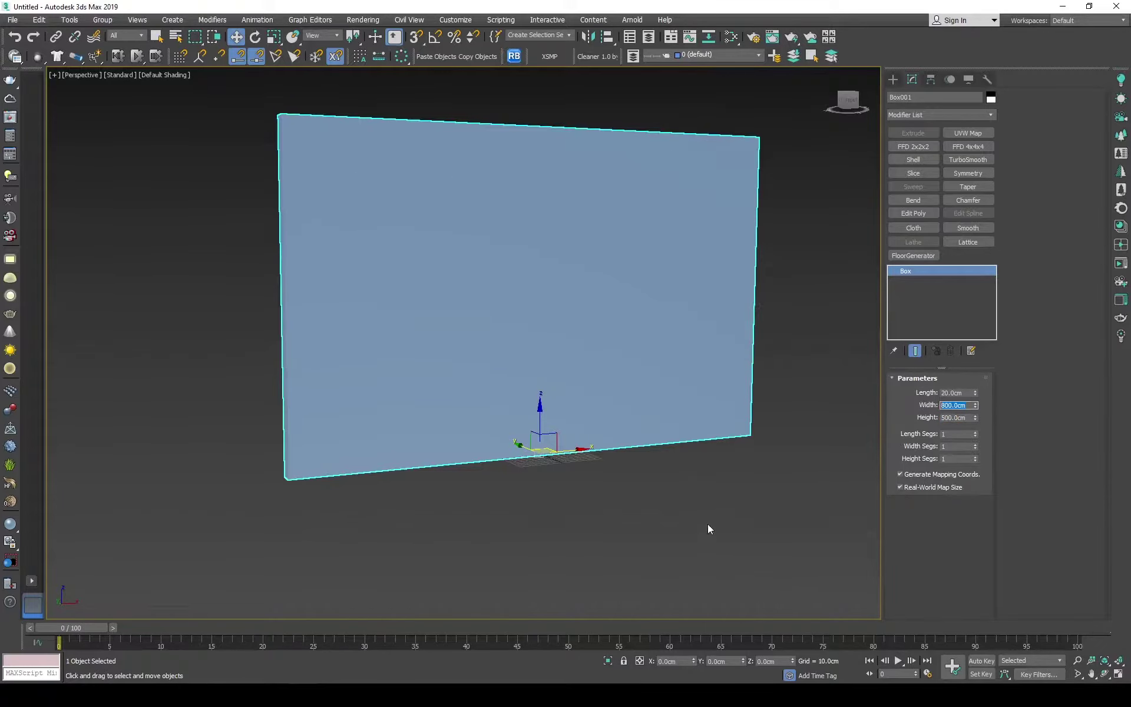
{"action": "type", "text": "000"}
{"action": "key", "text": "Return"}
{"action": "key", "text": "ctrl+z"}
{"action": "key", "text": "Return"}
{"action": "key", "text": "ctrl+z"}
{"action": "key", "text": "ctrl+z"}
- Create a Corona camera in Top view aimed at the wall, centred at X 0
{"action": "key", "text": "t"}
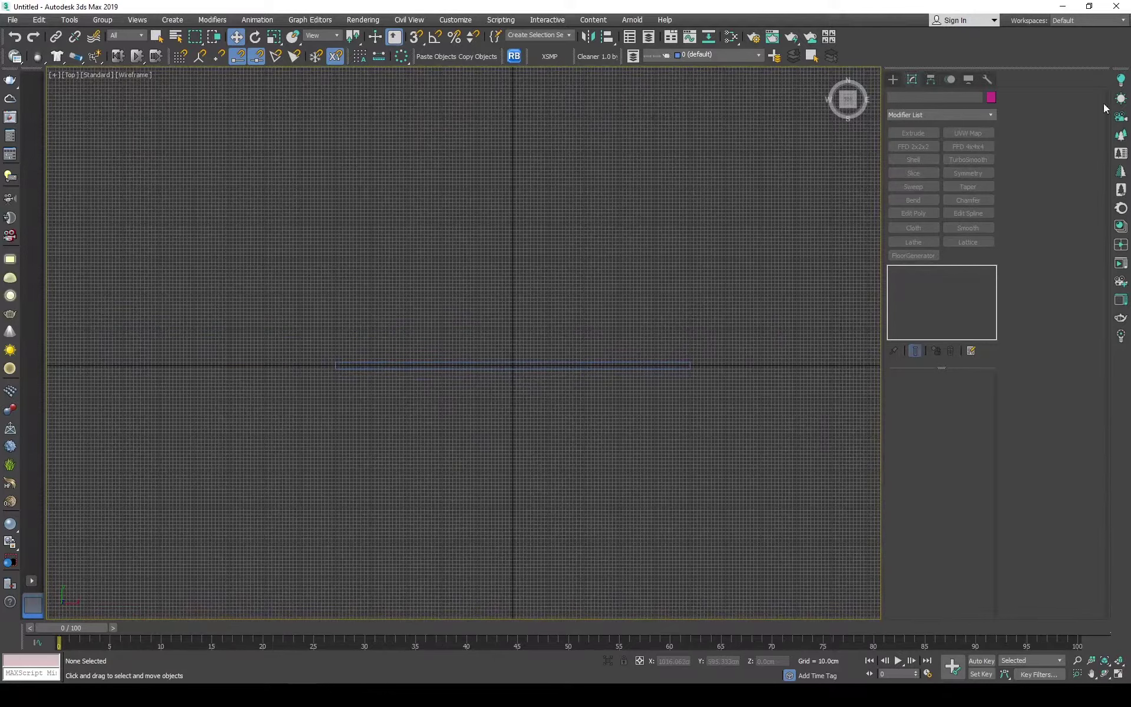
{"action": "left_click", "coordinate": [1121, 117]}
{"action": "left_click_drag", "start_coordinate": [619, 500], "coordinate": [652, 253]}
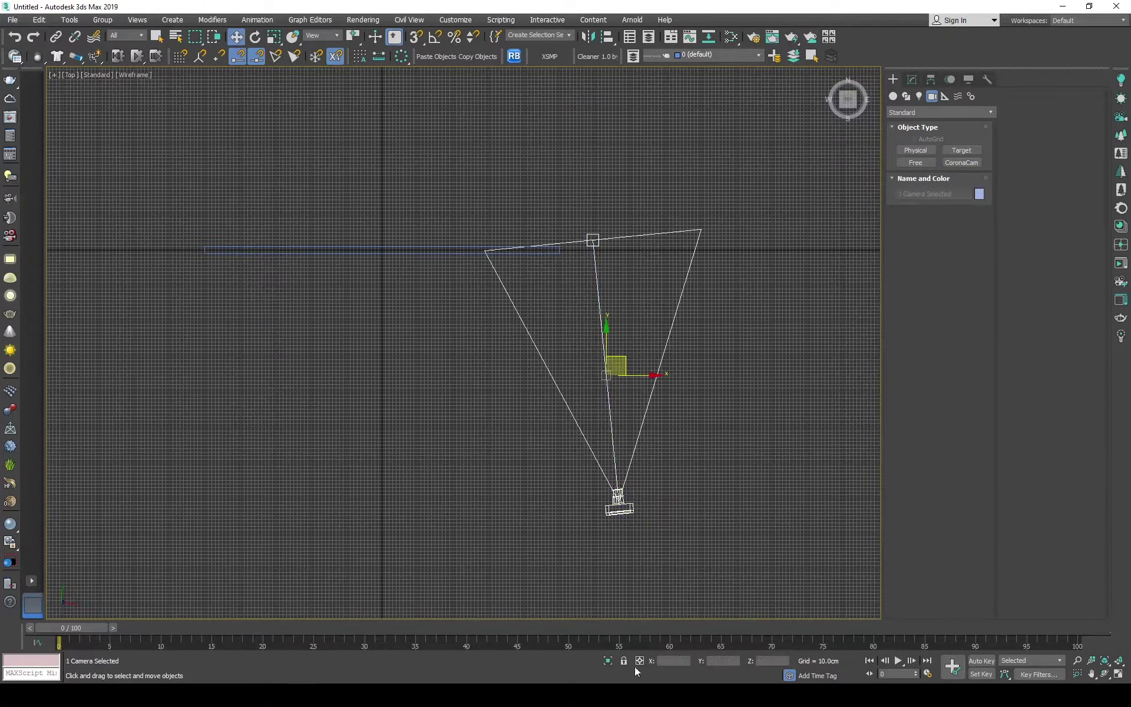
{"action": "left_click", "coordinate": [673, 661]}
{"action": "type", "text": "0"}
{"action": "key", "text": "Return"}
{"action": "left_click", "coordinate": [544, 306]}
- Look through the camera with Safe Frame shown and orbit it toward the wall
{"action": "key", "text": "c"}
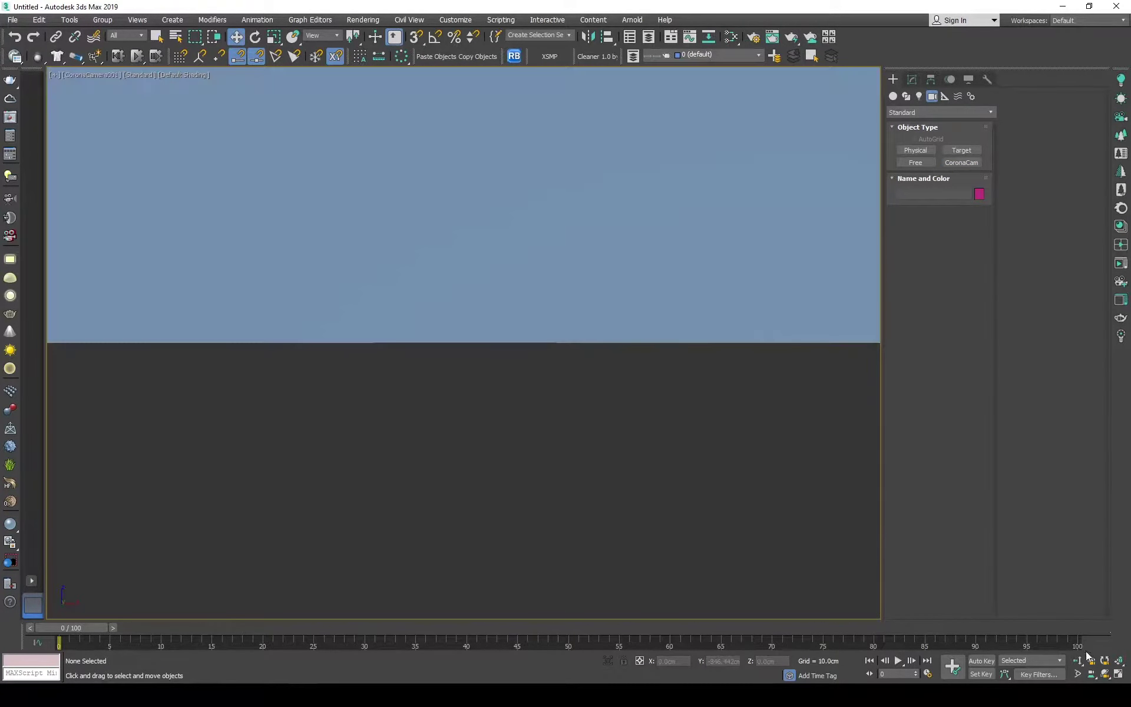
{"action": "key", "text": "shift+f"}
{"action": "left_click", "coordinate": [1104, 674]}
{"action": "left_click_drag", "start_coordinate": [514, 272], "coordinate": [523, 359]}
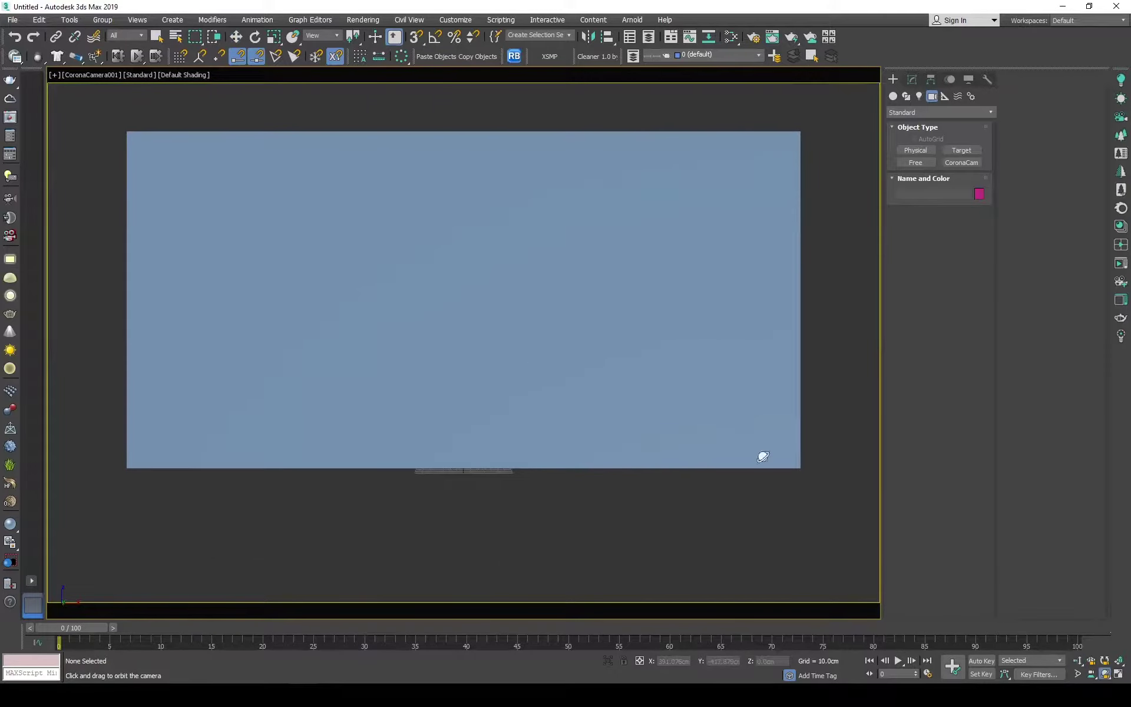
{"action": "mouse_move", "coordinate": [763, 457]}
{"action": "left_mouse_down"}
{"action": "mouse_move", "coordinate": [470, 214]}
{"action": "mouse_move", "coordinate": [507, 273]}
{"action": "left_mouse_up"}
{"action": "key", "text": "w"}
- Select the camera in Left view, then return to the camera view
{"action": "key", "text": "l"}
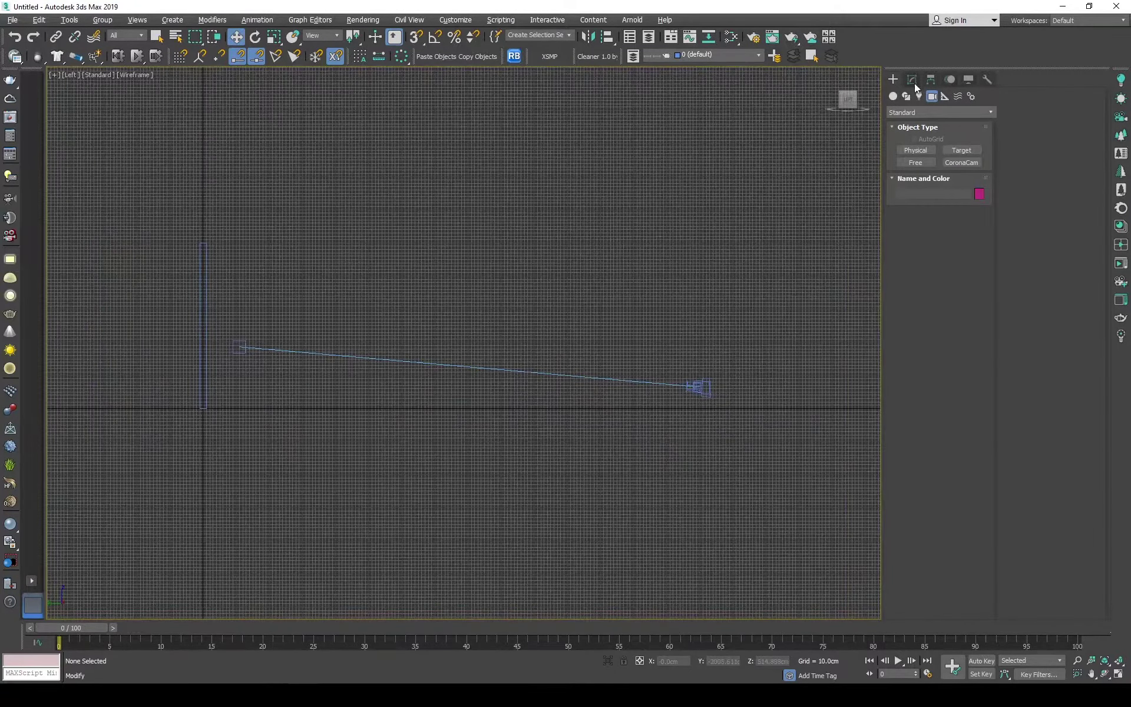
{"action": "left_click", "coordinate": [915, 84]}
{"action": "left_click", "coordinate": [698, 387]}
{"action": "left_click", "coordinate": [816, 442]}
{"action": "key", "text": "c"}
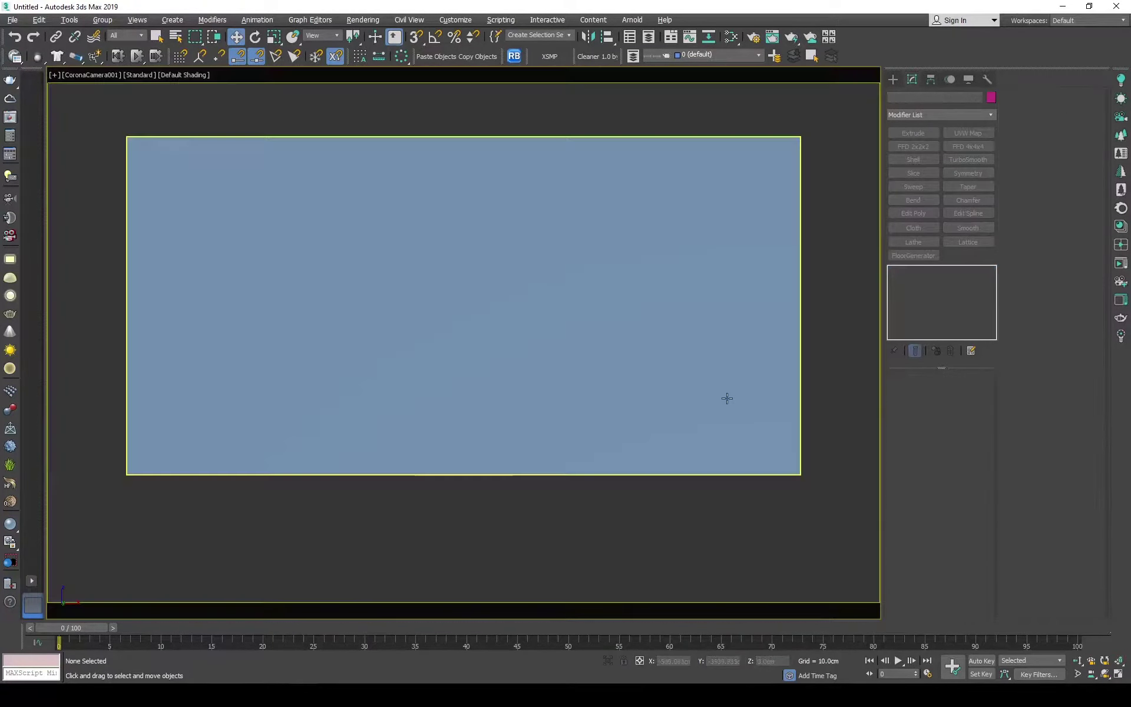
- Dolly the camera in so the wall fills the frame
{"action": "left_click", "coordinate": [719, 450]}
{"action": "key", "text": "alt+z"}
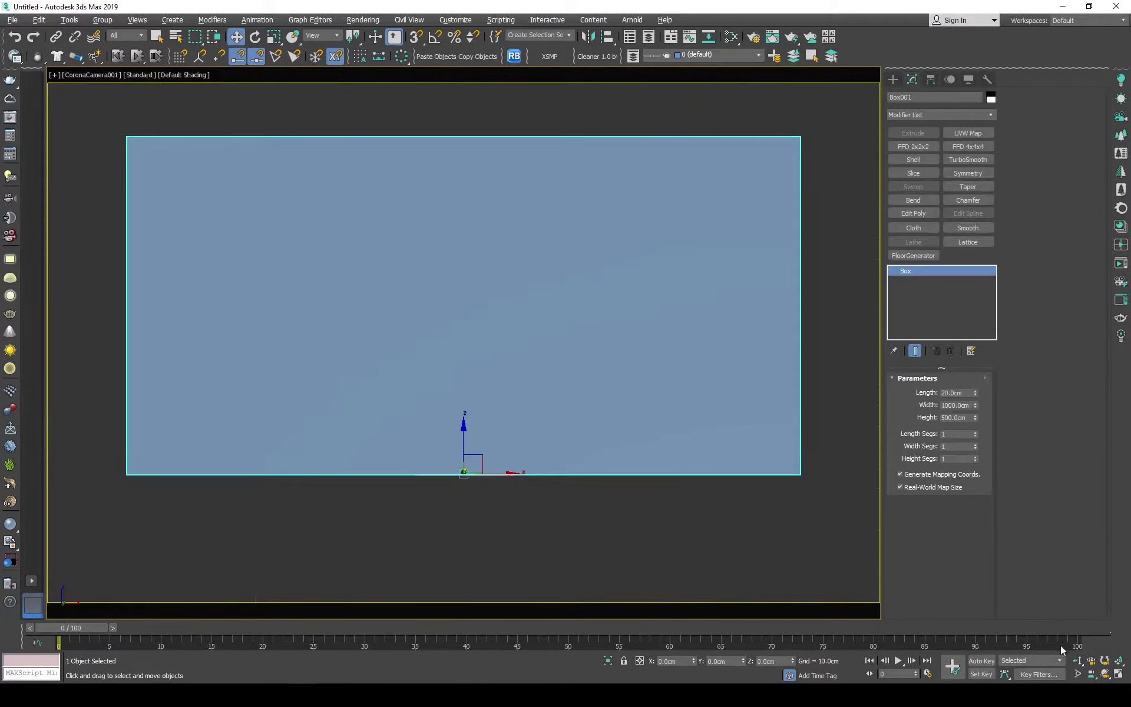
{"action": "left_click_drag", "start_coordinate": [548, 366], "coordinate": [536, 278]}
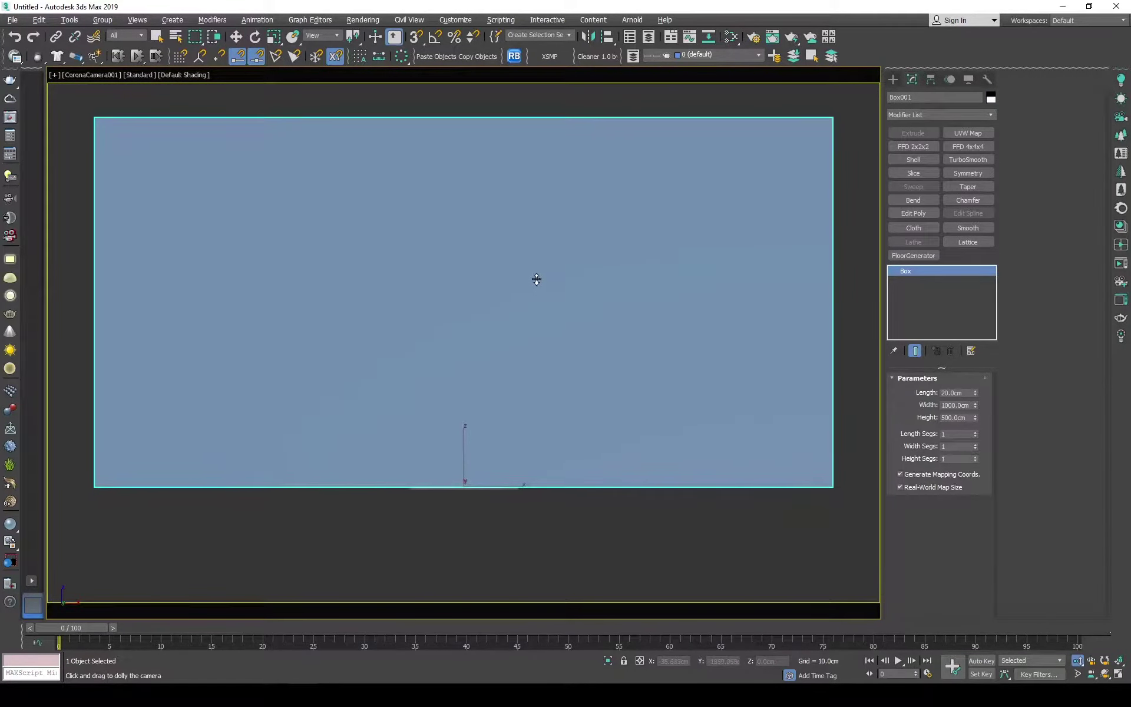
{"action": "key", "text": "Escape"}
{"action": "left_click", "coordinate": [563, 536]}
{"action": "key", "text": "t"}
{"action": "left_click", "coordinate": [447, 255]}
{"action": "scroll", "coordinate": [447, 254], "scroll_direction": "up", "scroll_amount": 3}
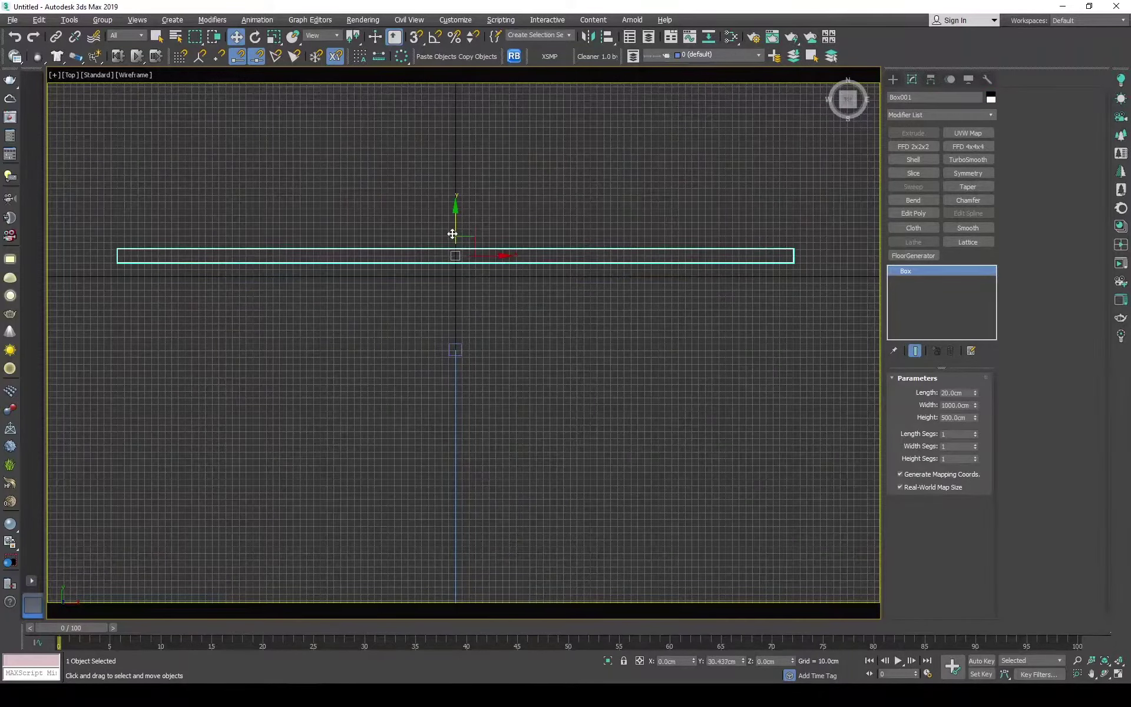
- Clone the wall by shift-dragging a copy downward in Top view
{"action": "left_click", "coordinate": [642, 358]}
{"action": "middle_click_drag", "start_coordinate": [594, 228], "coordinate": [574, 195]}
{"action": "left_click", "coordinate": [416, 242]}
{"action": "left_click_drag", "start_coordinate": [416, 241], "coordinate": [416, 313], "text": "shift"}
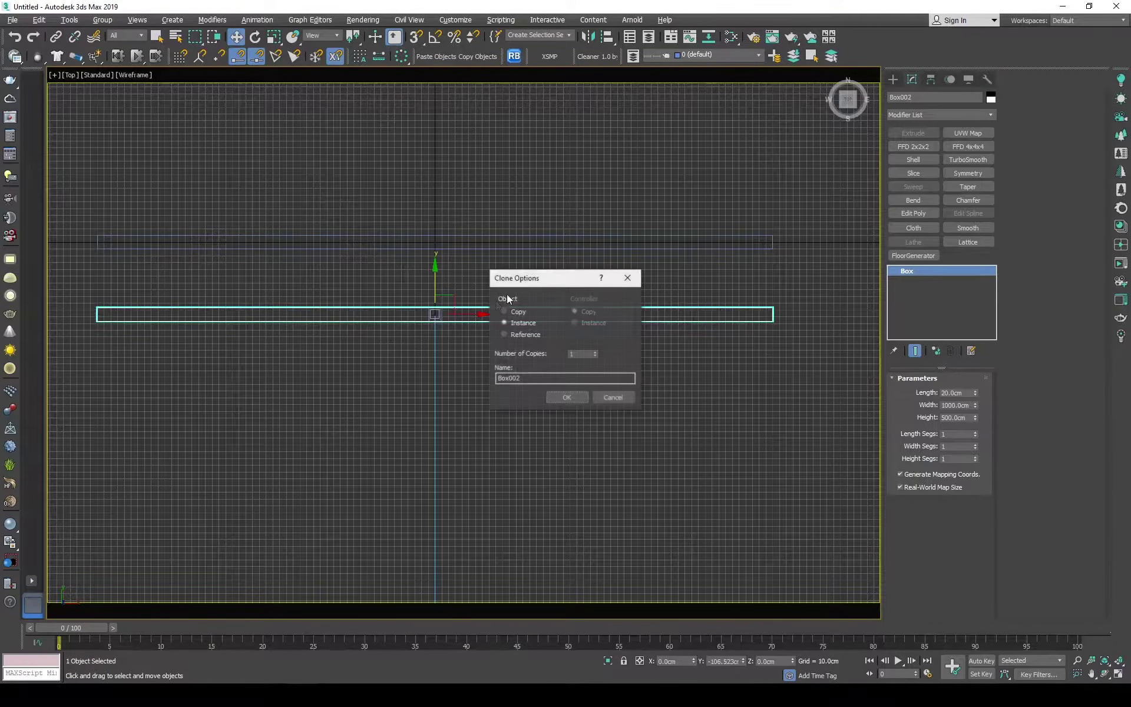
{"action": "left_click", "coordinate": [574, 395]}
- Size the copy to 70 cm length, 80 cm height and 400 cm width
{"action": "double_click", "coordinate": [966, 393]}
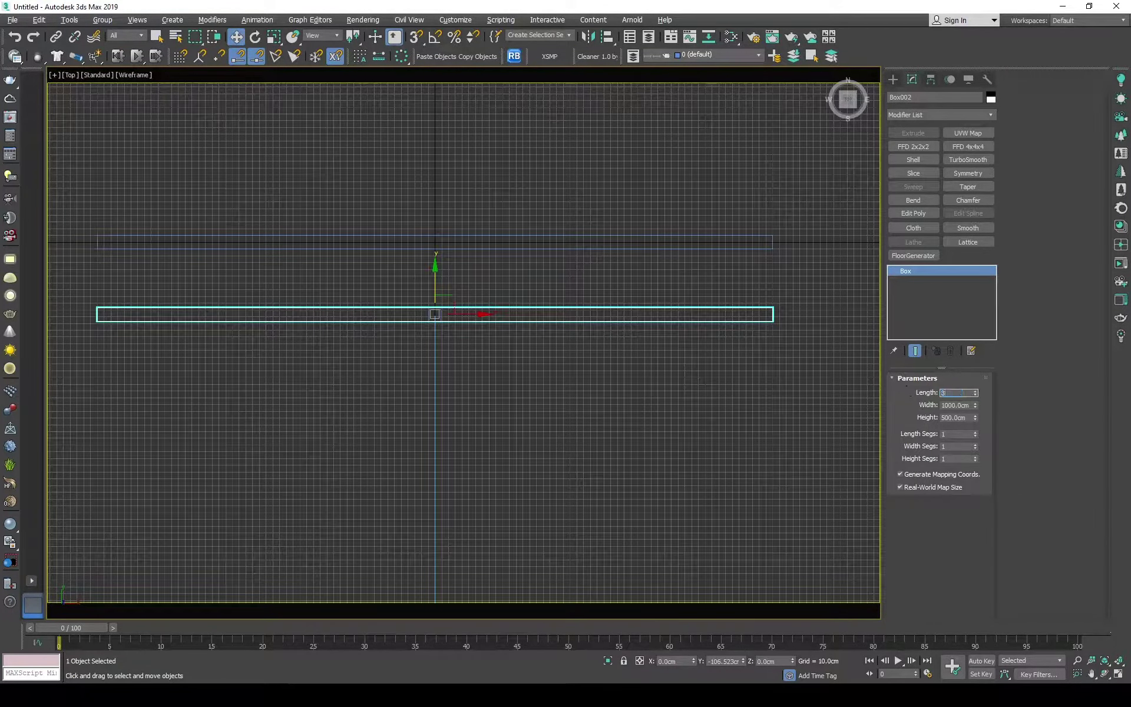
{"action": "type", "text": "0"}
{"action": "key", "text": "Return"}
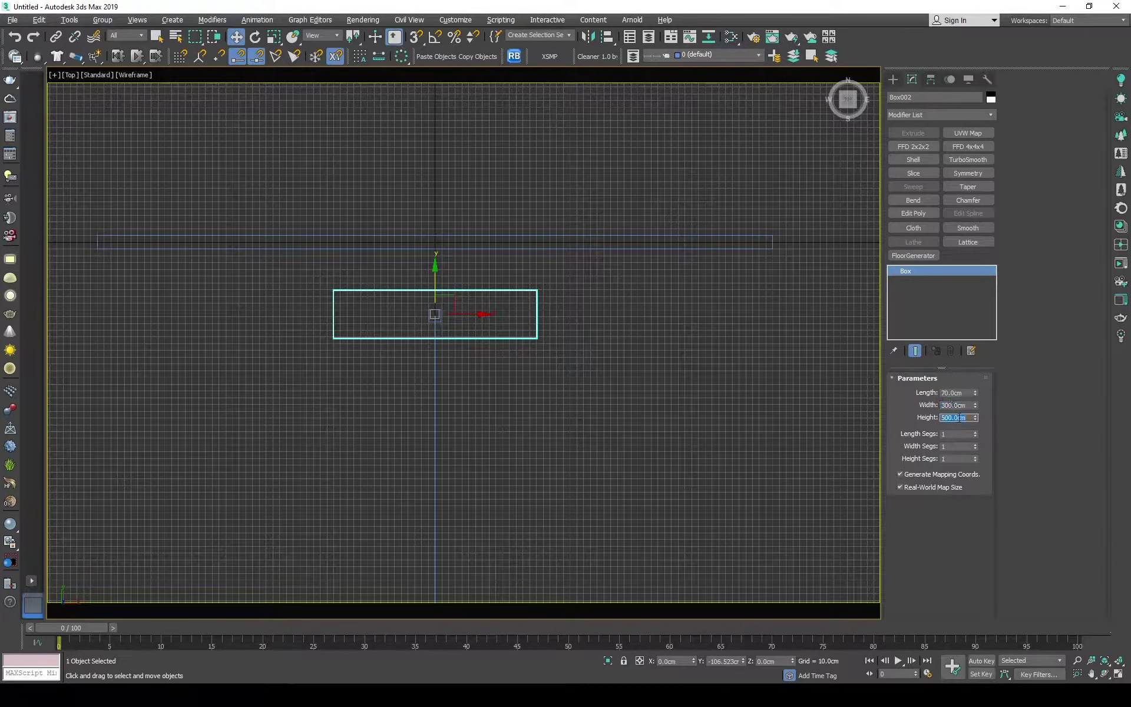
{"action": "type", "text": "9080"}
{"action": "key", "text": "Return"}
{"action": "key", "text": "c"}
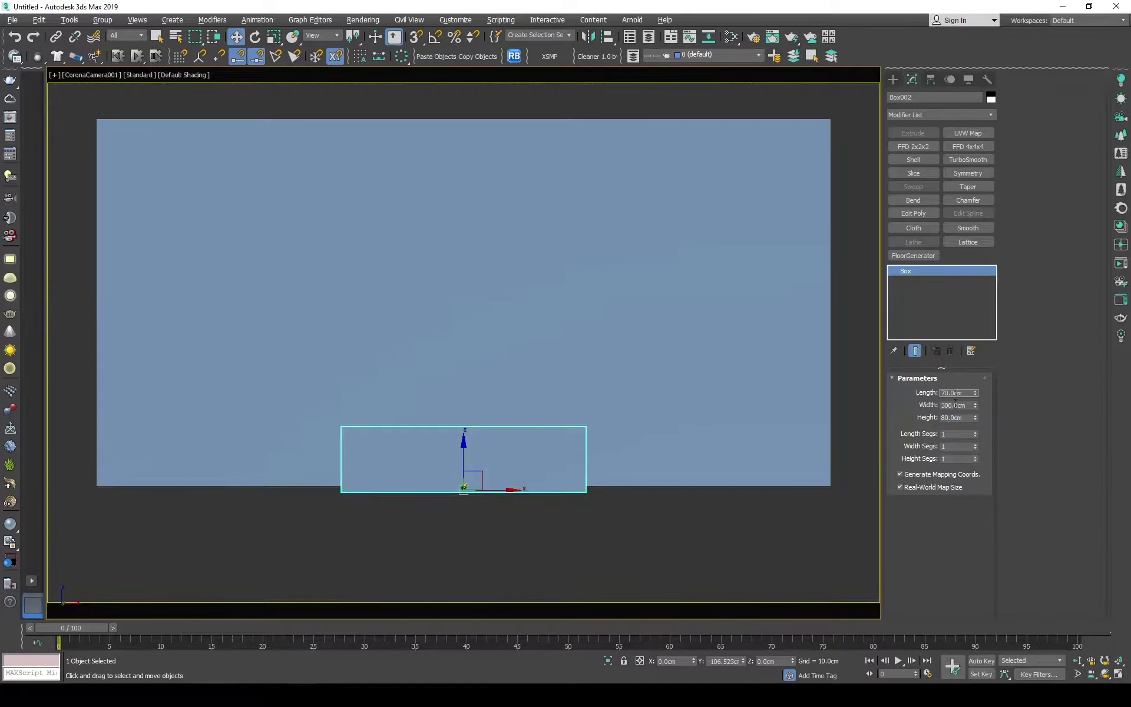
{"action": "type", "text": "400"}
{"action": "key", "text": "Return"}
- Move the desk block forward so it stands in front of the wall
{"action": "key", "text": "t"}
{"action": "scroll", "coordinate": [542, 444], "scroll_direction": "up", "scroll_amount": 2}
{"action": "key", "text": "s"}
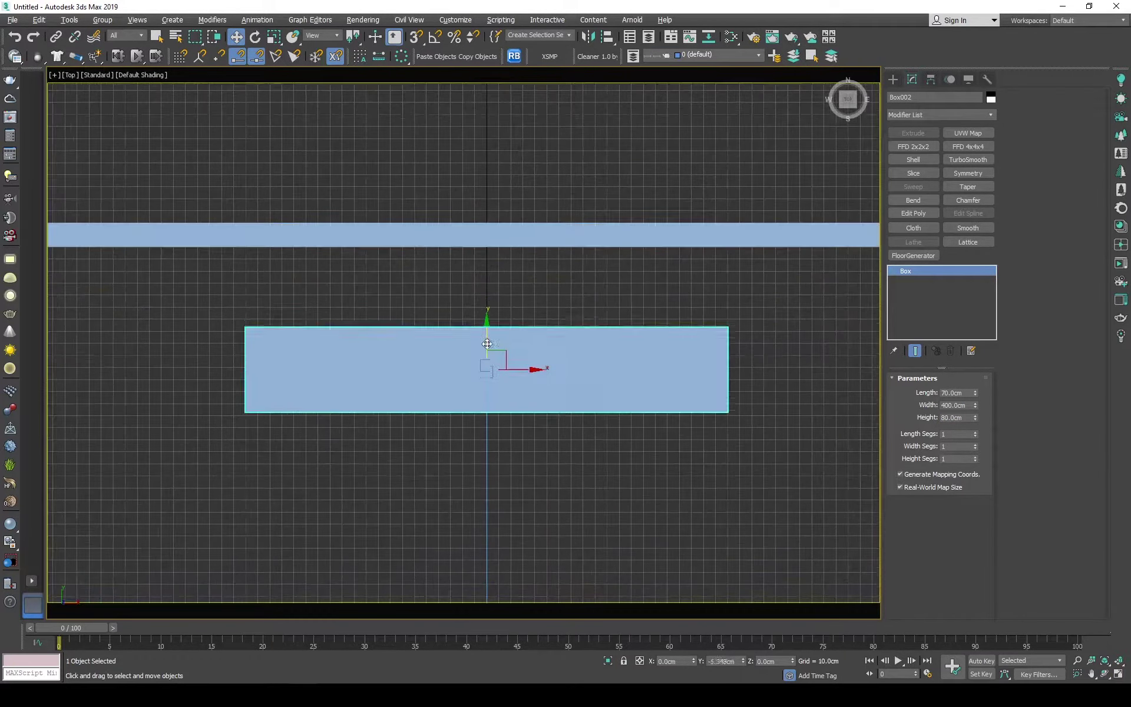
{"action": "key", "text": "F3"}
{"action": "left_click_drag", "start_coordinate": [729, 412], "coordinate": [678, 242]}
{"action": "right_click", "coordinate": [679, 242]}
{"action": "key", "text": "s"}
{"action": "left_click_drag", "start_coordinate": [488, 337], "coordinate": [487, 418]}
- Clone the desk in place and give the clone a 20 cm length
{"action": "middle_click_drag", "start_coordinate": [510, 394], "coordinate": [525, 429]}
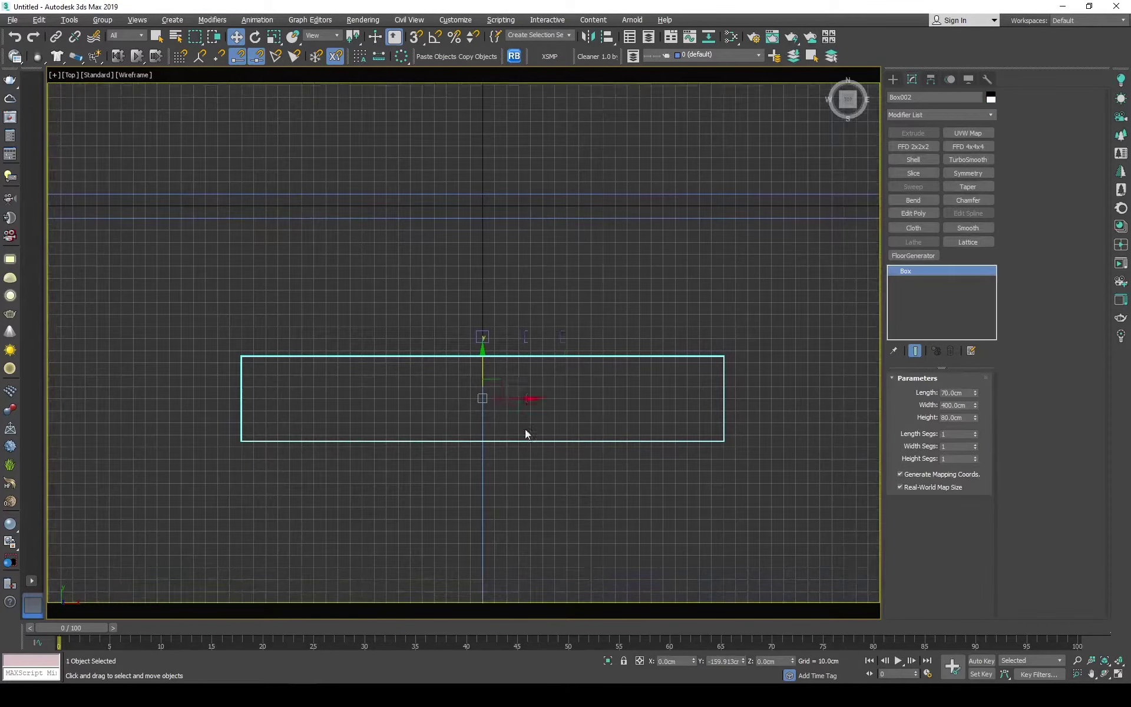
{"action": "key", "text": "ctrl+v"}
{"action": "left_click", "coordinate": [542, 392]}
{"action": "double_click", "coordinate": [957, 393]}
{"action": "type", "text": "20"}
{"action": "key", "text": "Return"}
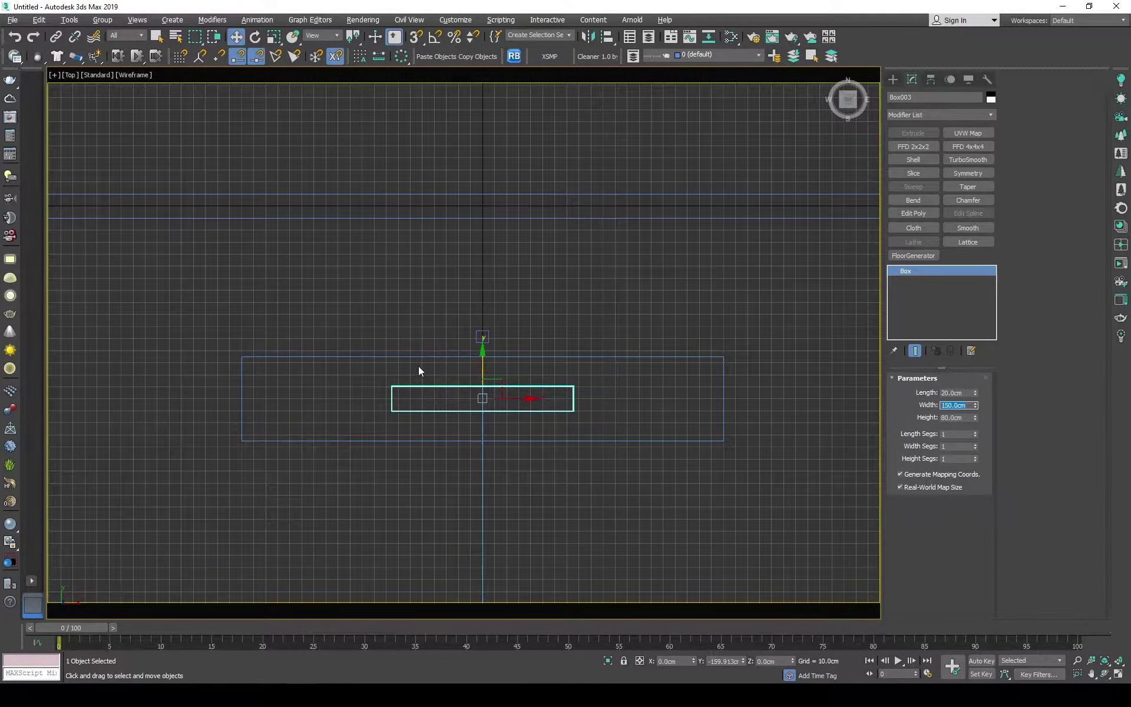
- Snap the thin panel to the desk's front edge and raise it to Z 20 cm
{"action": "left_click_drag", "start_coordinate": [483, 398], "coordinate": [724, 441]}
{"action": "key", "text": "c"}
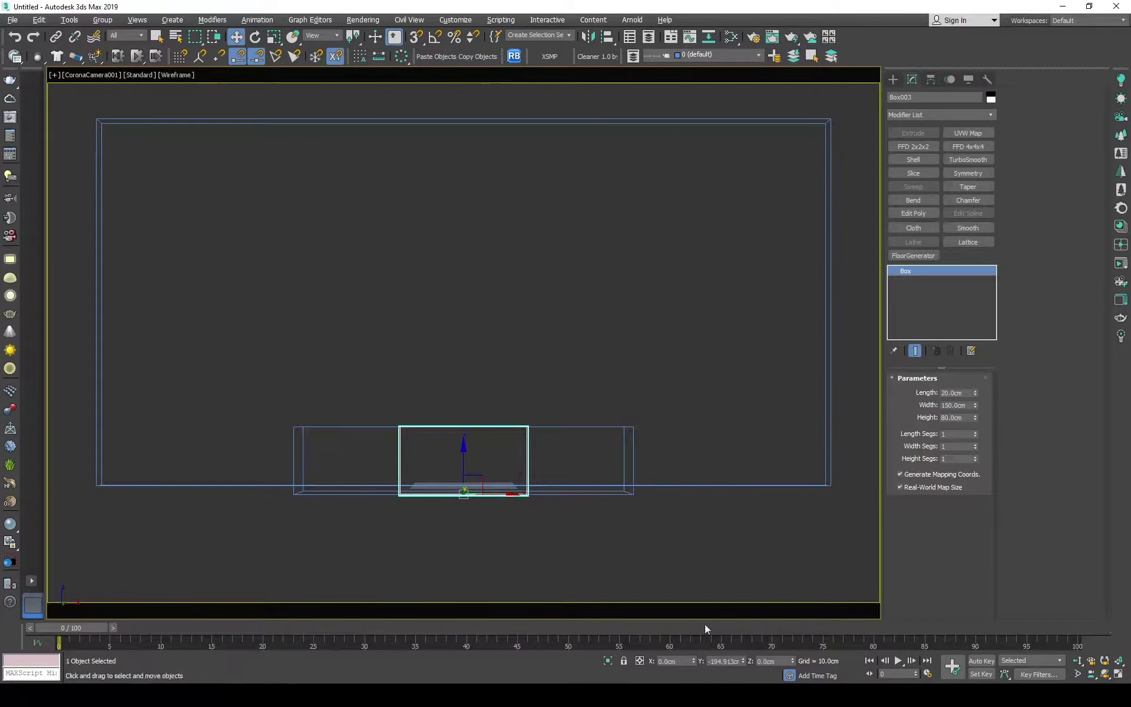
{"action": "key", "text": "ctrl+a"}
{"action": "left_click", "coordinate": [641, 432]}
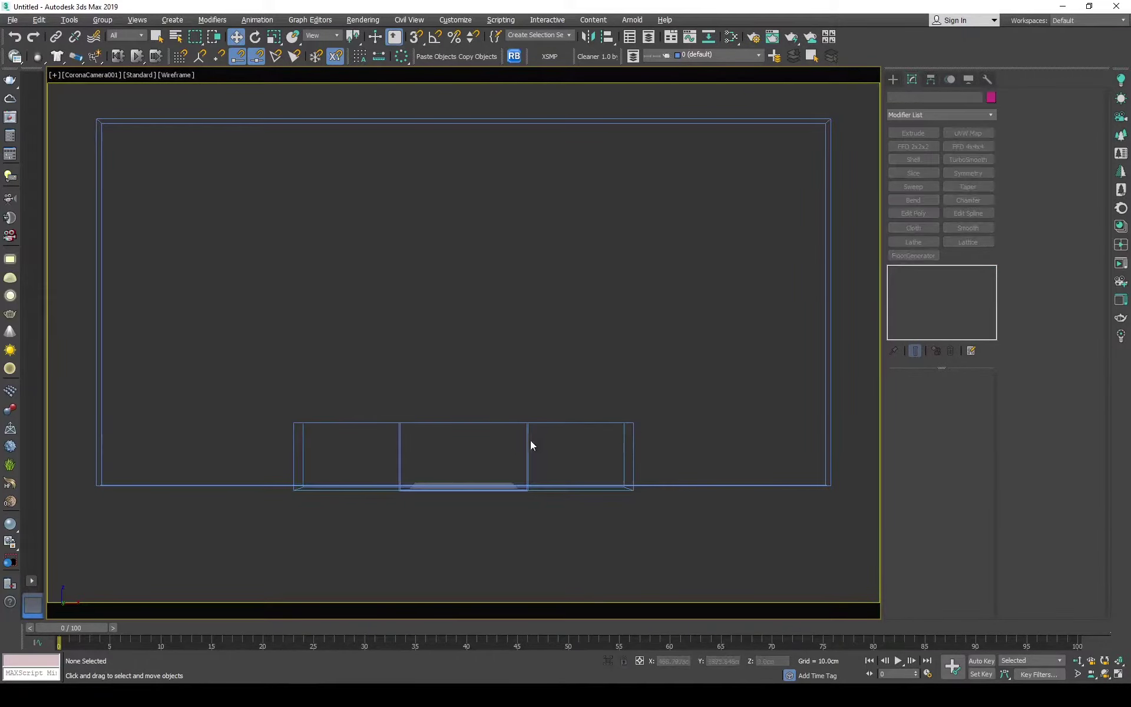
{"action": "left_click", "coordinate": [529, 440]}
{"action": "type", "text": "20.0cm"}
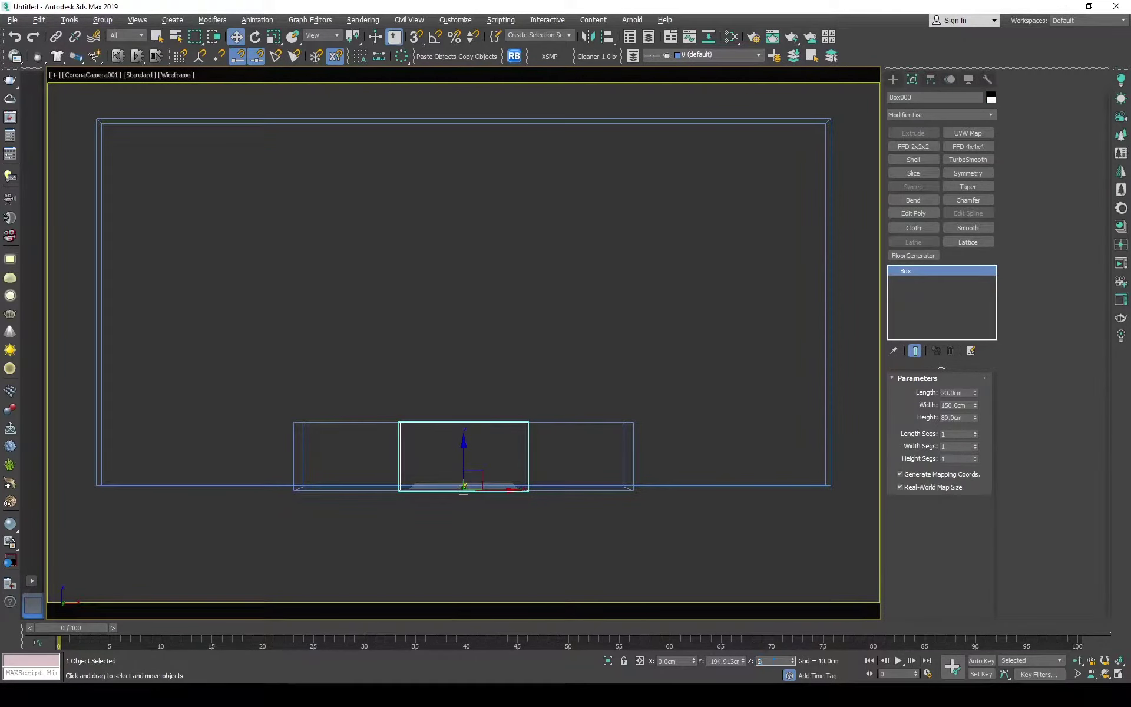
{"action": "key", "text": "Return"}
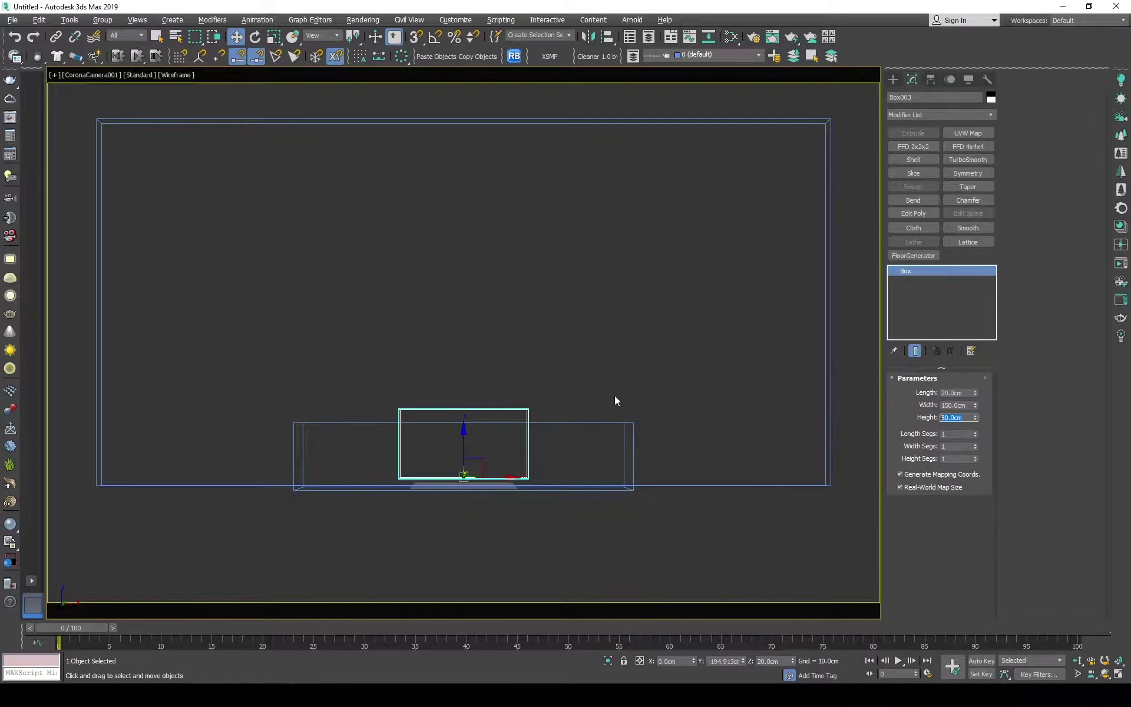
- Show shaded view with edged faces and compare the front panel via undo/redo
{"action": "key", "text": "F3"}
{"action": "key", "text": "F4"}
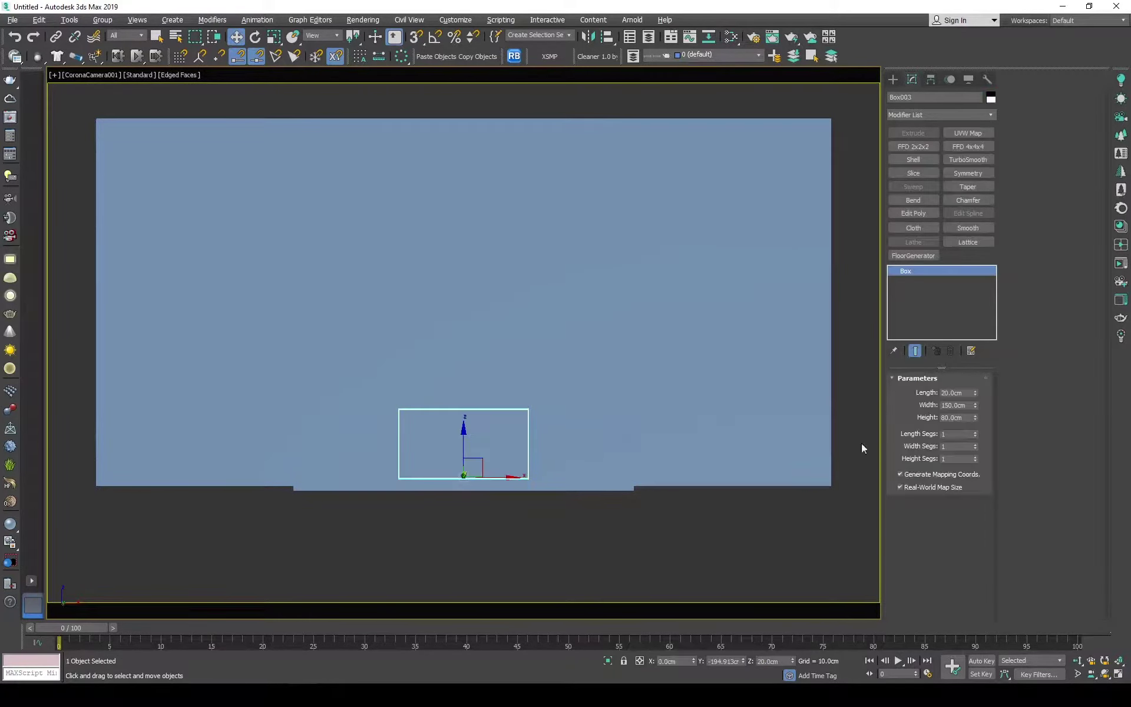
{"action": "key", "text": "ctrl+z"}
{"action": "key", "text": "ctrl+y"}
{"action": "type", "text": "200"}
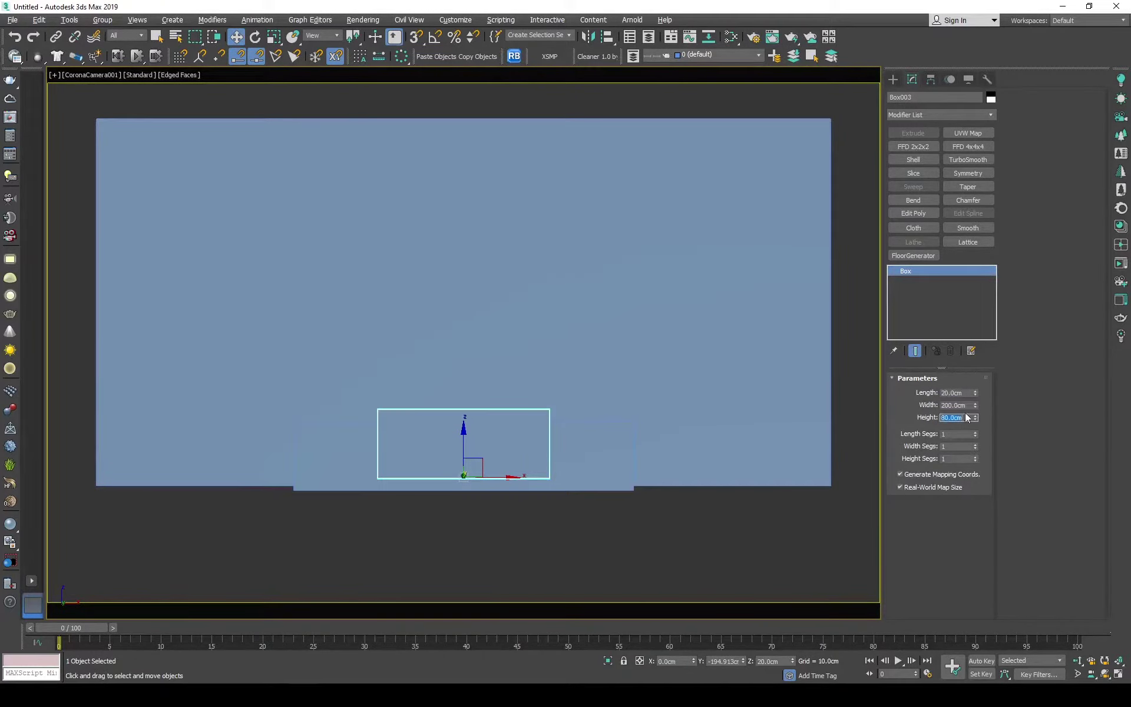
- Draw a floor plane in Top view, move it to the desk front, set length 1000 cm
{"action": "key", "text": "t"}
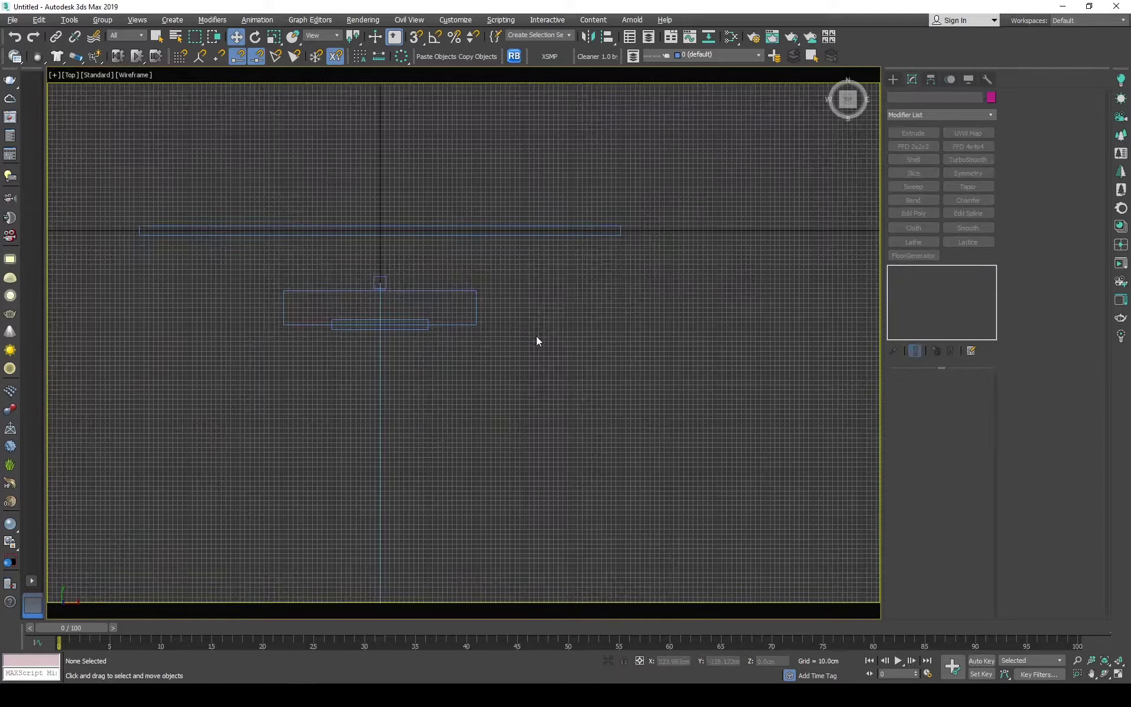
{"action": "key", "text": "s"}
{"action": "left_click_drag", "start_coordinate": [226, 216], "coordinate": [693, 240]}
{"action": "right_click", "coordinate": [692, 240]}
{"action": "key", "text": "w"}
{"action": "left_click", "coordinate": [528, 199]}
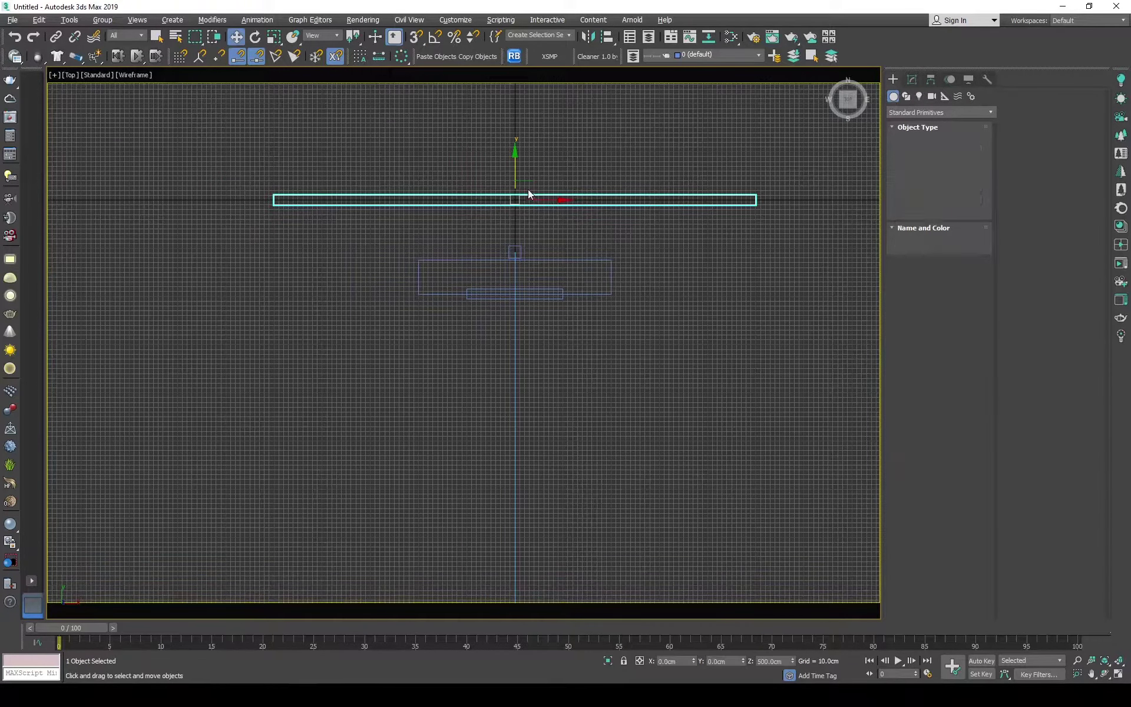
{"action": "left_click_drag", "start_coordinate": [508, 189], "coordinate": [508, 291]}
{"action": "left_click_drag", "start_coordinate": [975, 395], "coordinate": [965, 390]}
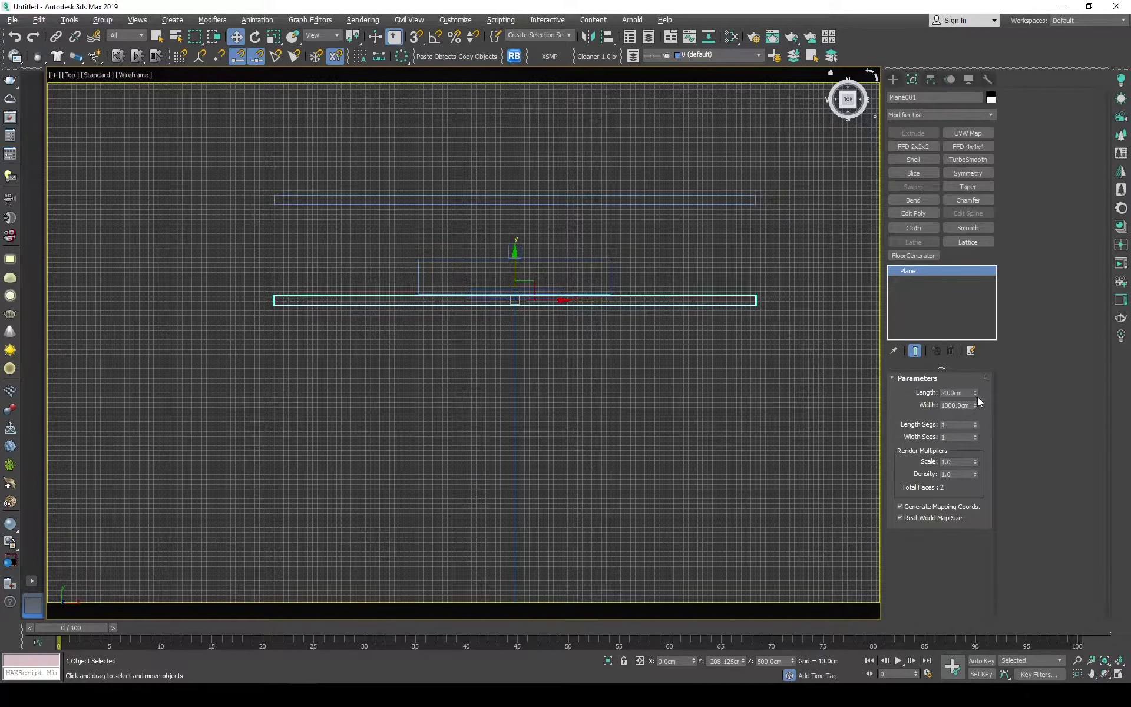
{"action": "key", "text": "Return"}
- Select the floor plane and zero its Z position to put it at ground level
{"action": "scroll", "coordinate": [551, 250], "scroll_direction": "down", "scroll_amount": 3}
{"action": "left_click_drag", "start_coordinate": [550, 250], "coordinate": [653, 298]}
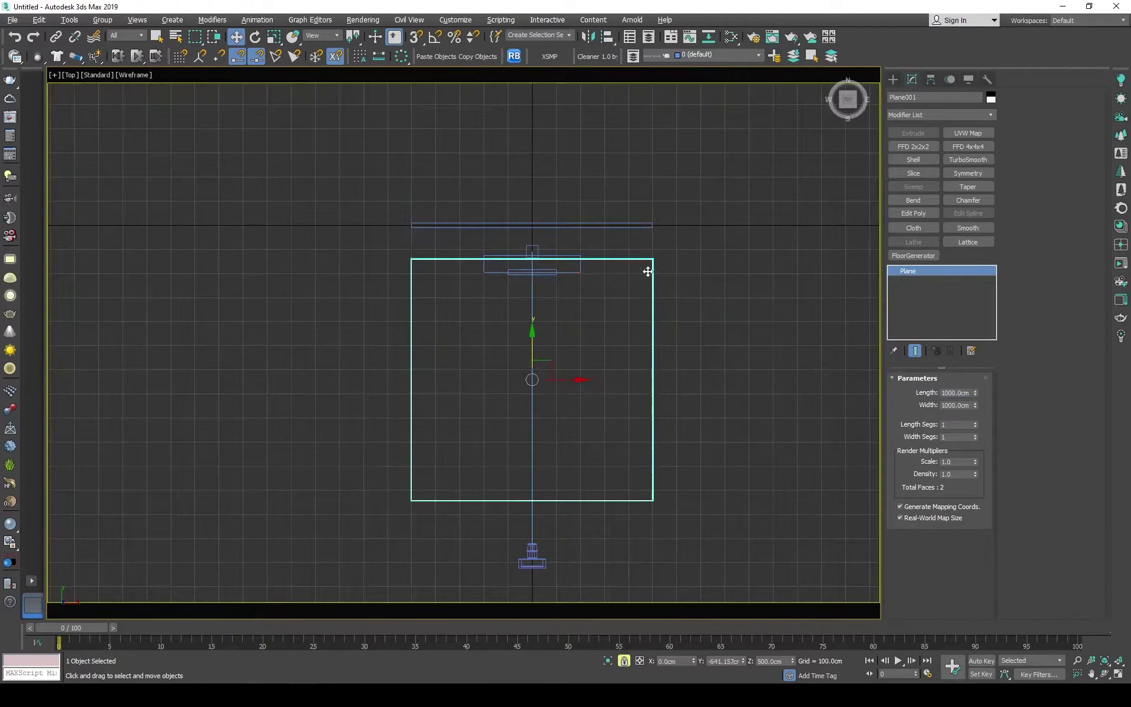
{"action": "left_click", "coordinate": [652, 297]}
{"action": "key", "text": "c"}
{"action": "key", "text": "F3"}
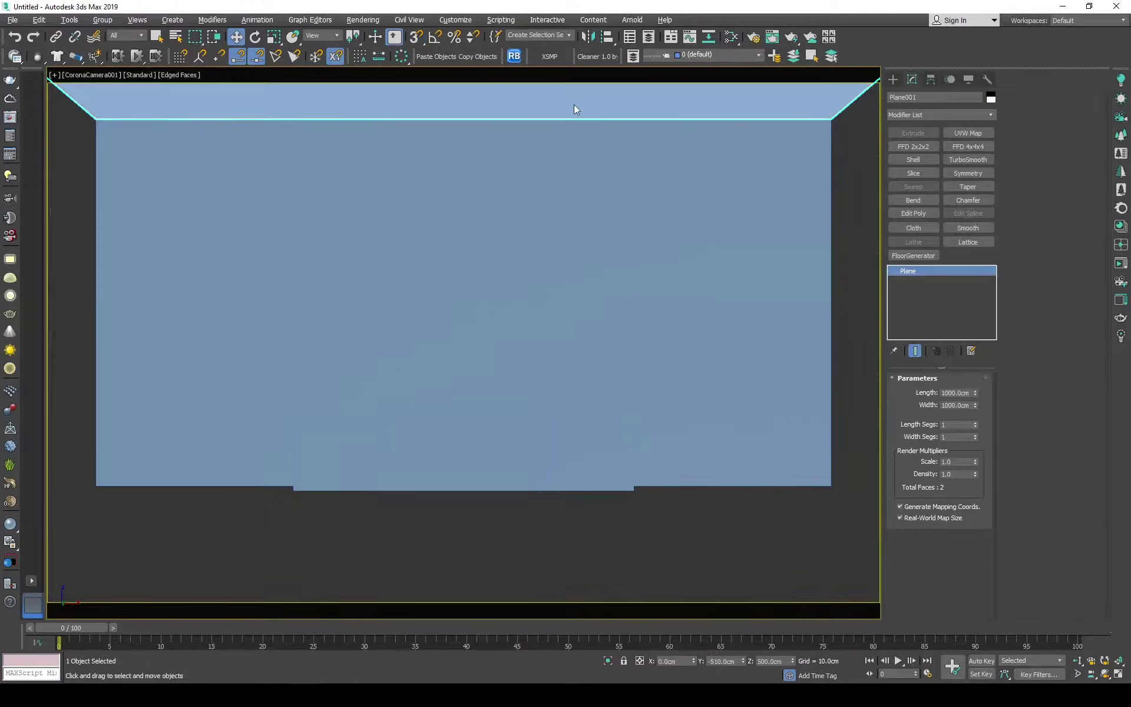
{"action": "right_click", "coordinate": [792, 662]}
- Orbit the wireframe Perspective view to check the floor beneath the room
{"action": "key", "text": "t"}
{"action": "key", "text": "F3"}
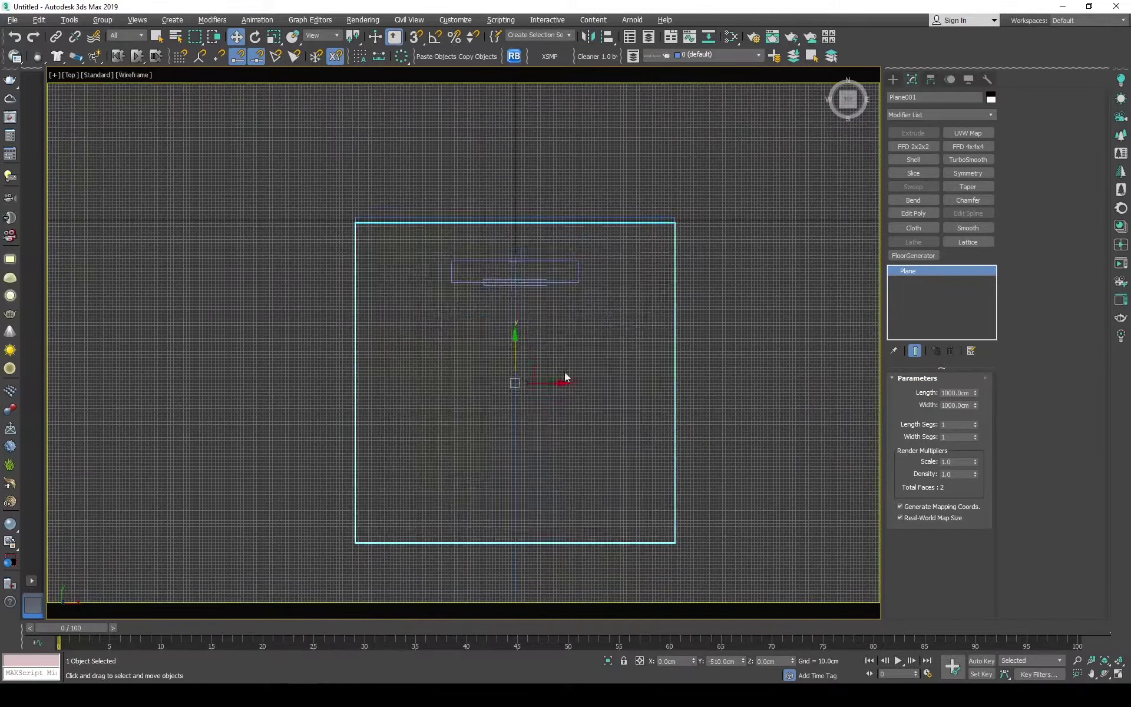
{"action": "left_click", "coordinate": [695, 234]}
{"action": "key", "text": "p"}
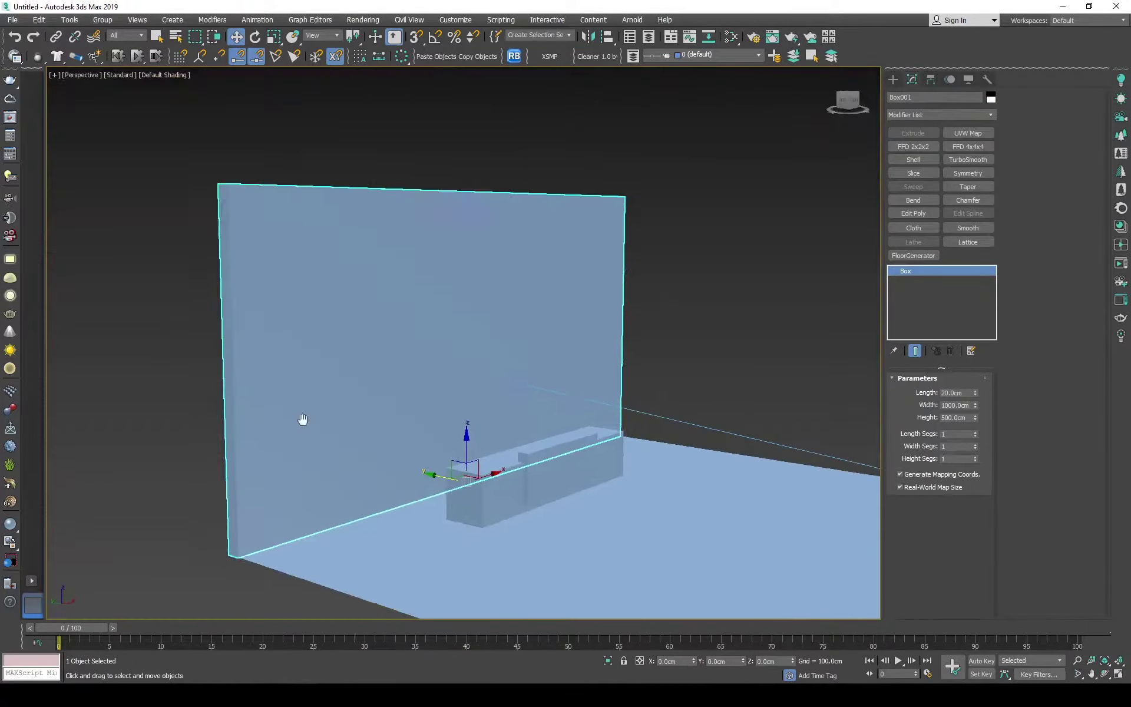
{"action": "mouse_move", "coordinate": [303, 422]}
{"action": "middle_mouse_down", "text": "alt"}
{"action": "mouse_move", "coordinate": [854, 462]}
{"action": "mouse_move", "coordinate": [444, 389]}
{"action": "mouse_move", "coordinate": [593, 492]}
{"action": "middle_mouse_up", "text": "alt"}
{"action": "left_click", "coordinate": [593, 493]}
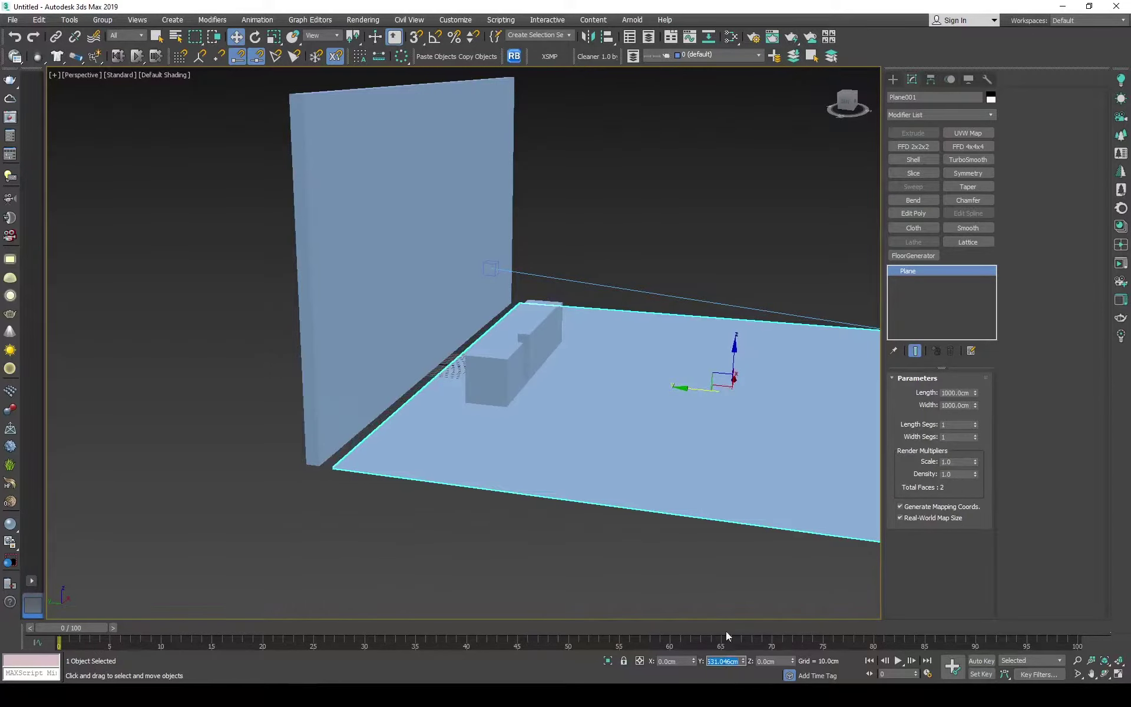
{"action": "left_click", "coordinate": [327, 448]}
- Clone the back wall as a copy, trying and undoing a 10 cm height
{"action": "key", "text": "F3"}
{"action": "left_click", "coordinate": [346, 505]}
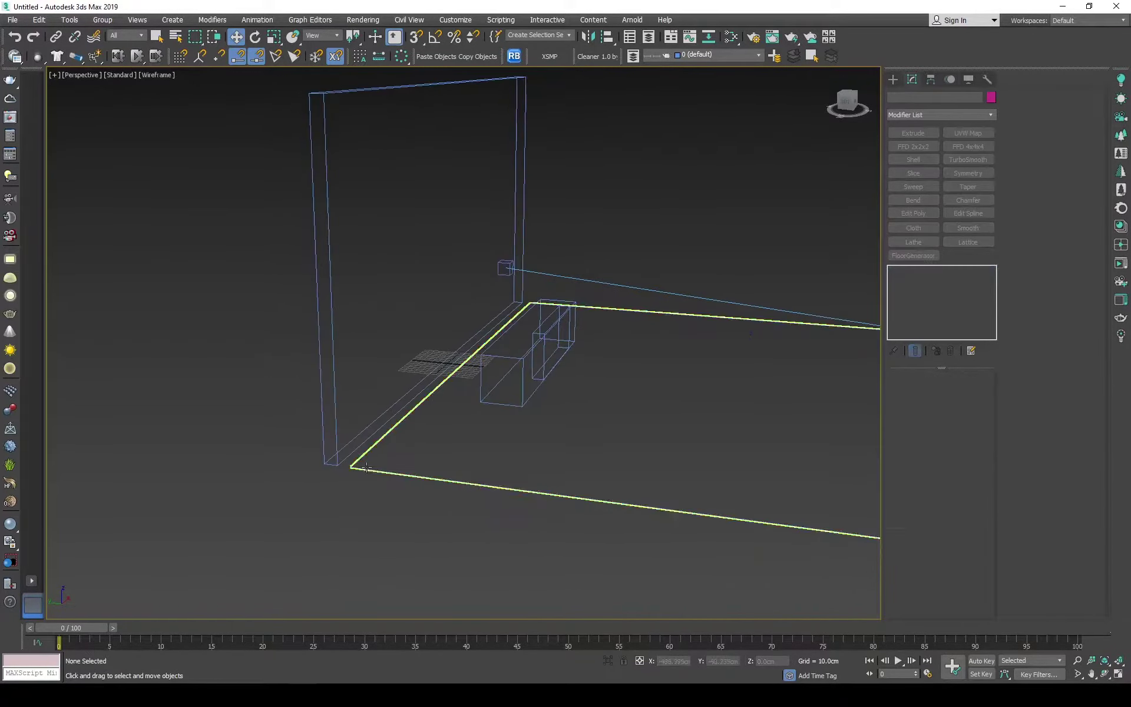
{"action": "left_click", "coordinate": [330, 354]}
{"action": "scroll", "coordinate": [330, 459], "scroll_direction": "up", "scroll_amount": 3}
{"action": "right_click", "coordinate": [487, 311]}
{"action": "left_click", "coordinate": [530, 386]}
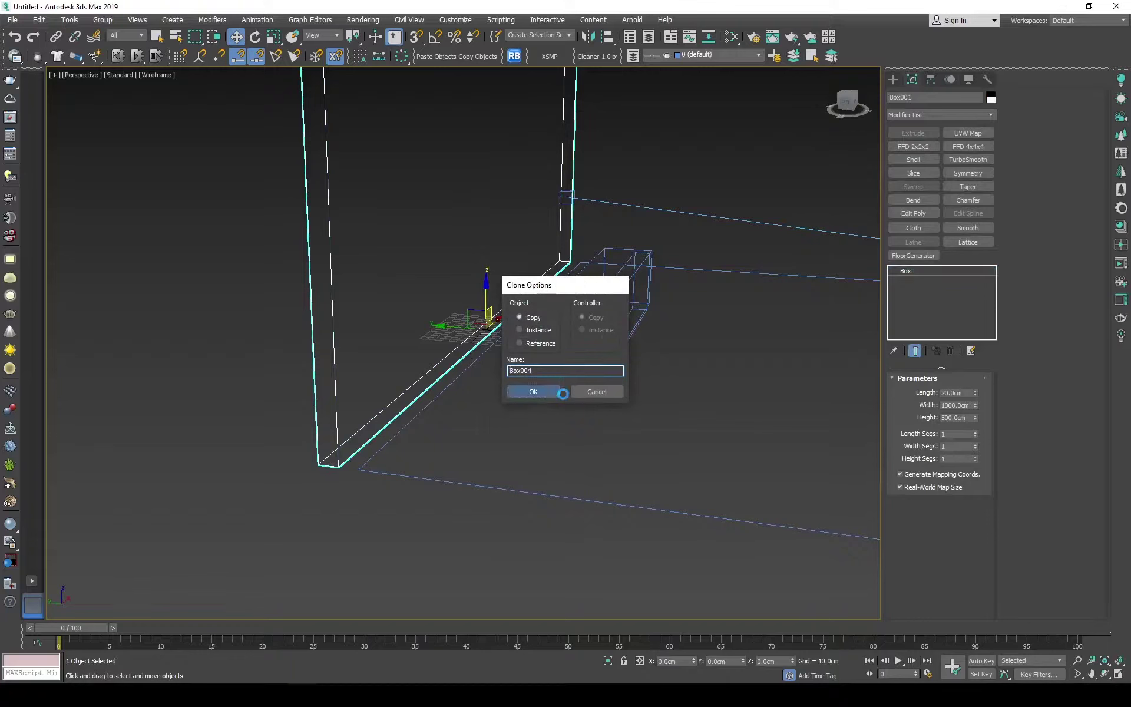
{"action": "double_click", "coordinate": [955, 417]}
{"action": "type", "text": "10"}
{"action": "key", "text": "Return"}
{"action": "key", "text": "ctrl+z"}
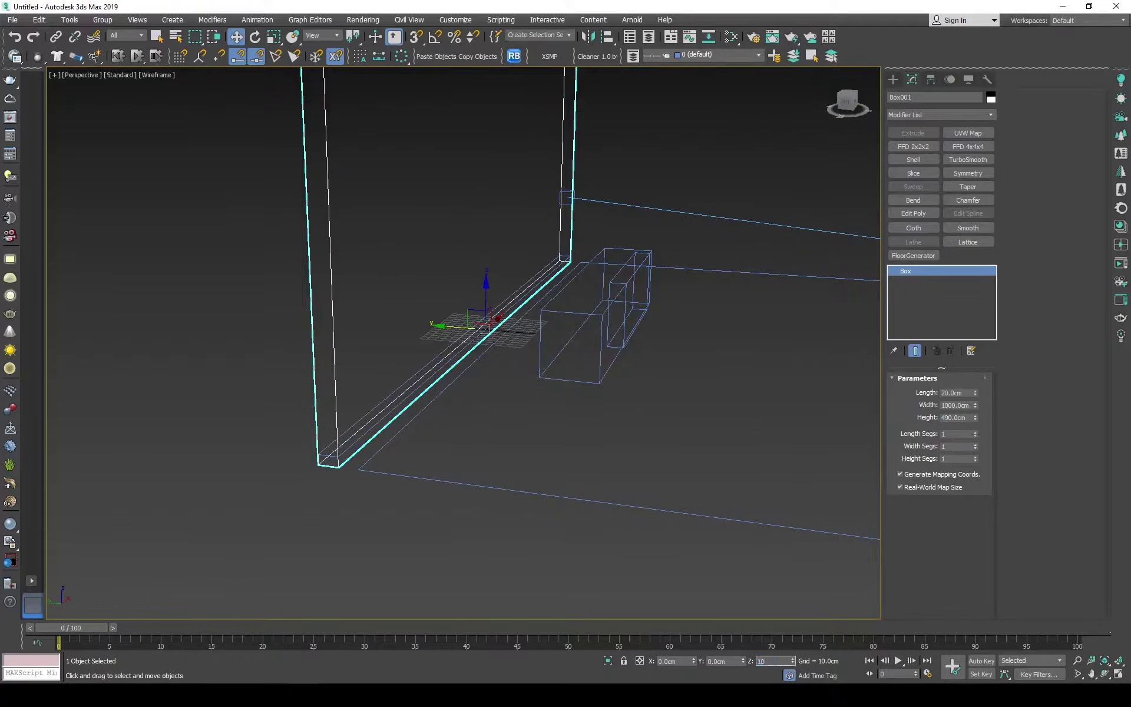
- Snap the copied strip against the wall's midpoint and widen it to 1100 cm
{"action": "left_click", "coordinate": [397, 407]}
{"action": "left_click_drag", "start_coordinate": [975, 392], "coordinate": [968, 363]}
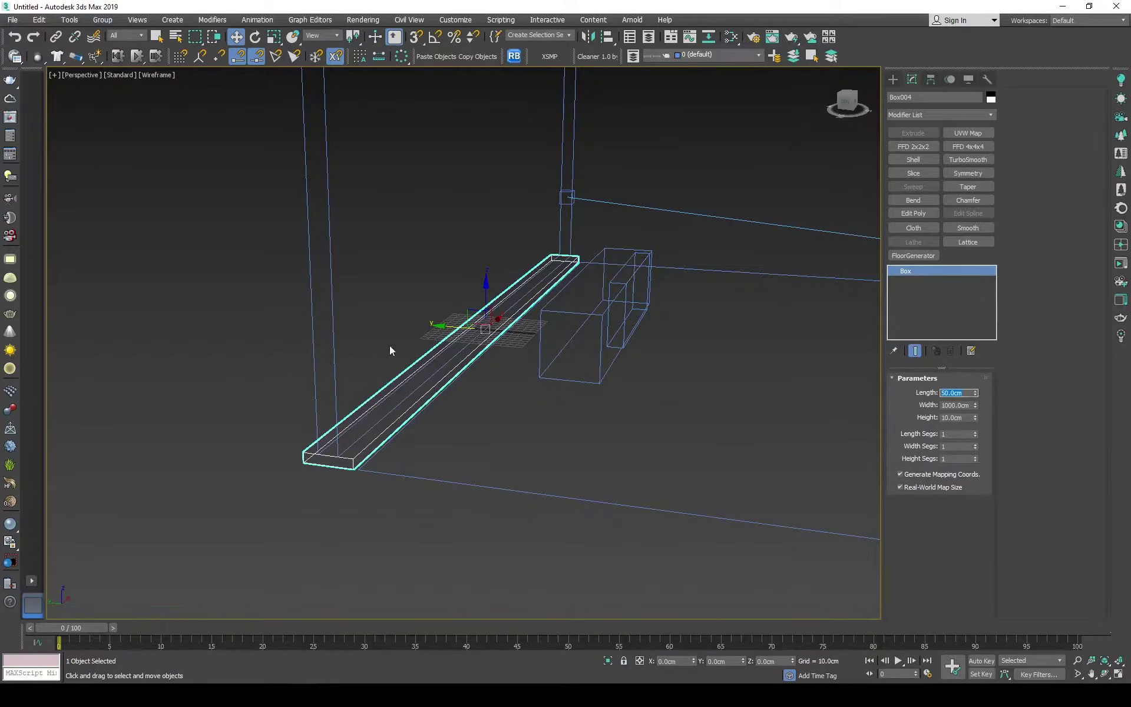
{"action": "left_click_drag", "start_coordinate": [354, 469], "coordinate": [381, 483]}
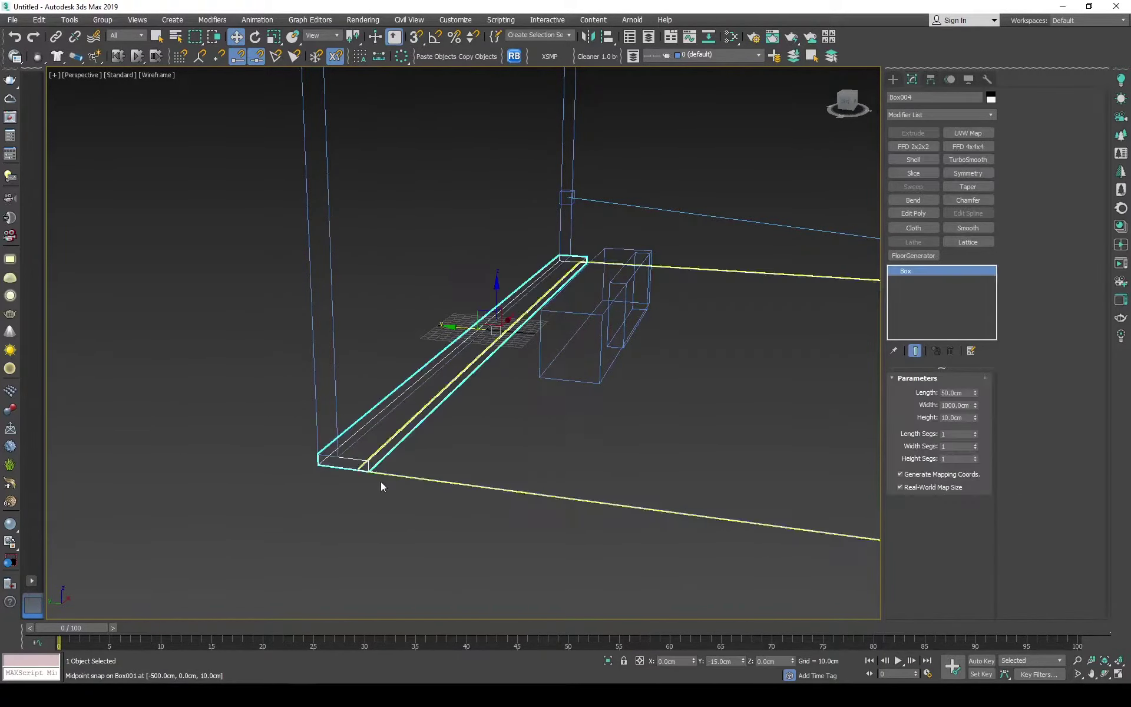
{"action": "scroll", "coordinate": [380, 482], "scroll_direction": "down", "scroll_amount": 3}
{"action": "type", "text": "1"}
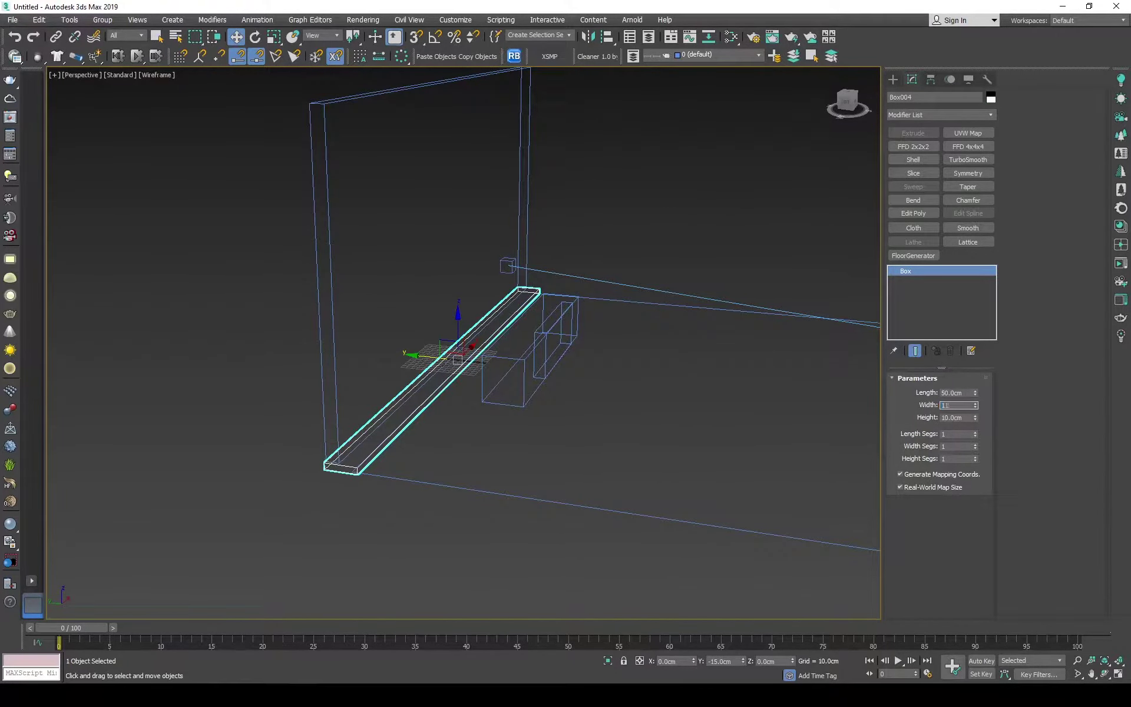
{"action": "type", "text": "00"}
{"action": "key", "text": "Return"}
{"action": "key", "text": "t"}
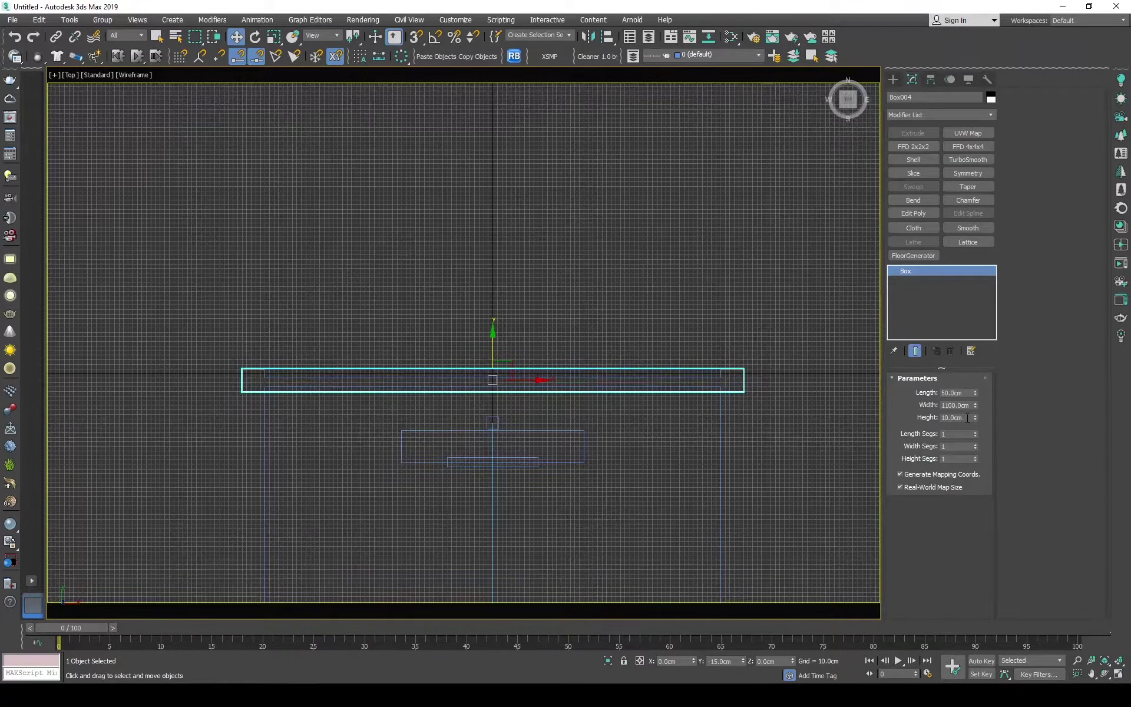
- Set the slab's length to 500 cm and move it behind the wall
{"action": "double_click", "coordinate": [965, 393]}
{"action": "type", "text": "500"}
{"action": "key", "text": "Return"}
{"action": "left_click_drag", "start_coordinate": [494, 342], "coordinate": [271, 392]}
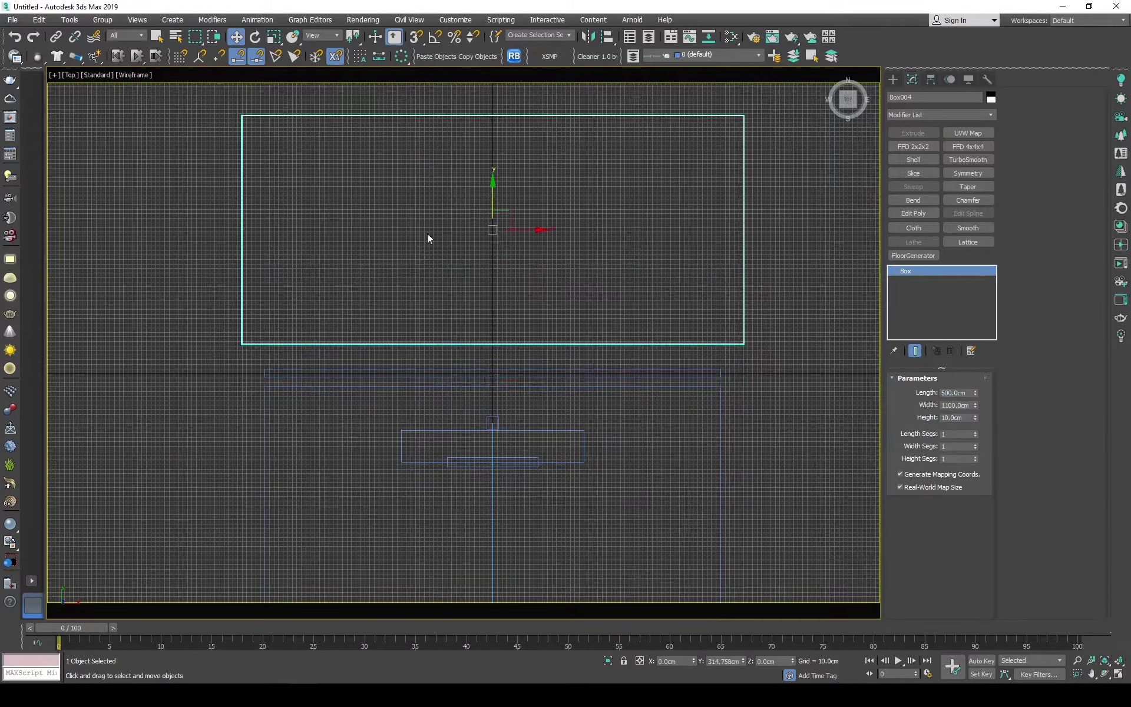
{"action": "key", "text": "s"}
- Rotate-clone the wall 90° with angle snap and snap it onto the back wall's end
{"action": "key", "text": "s"}
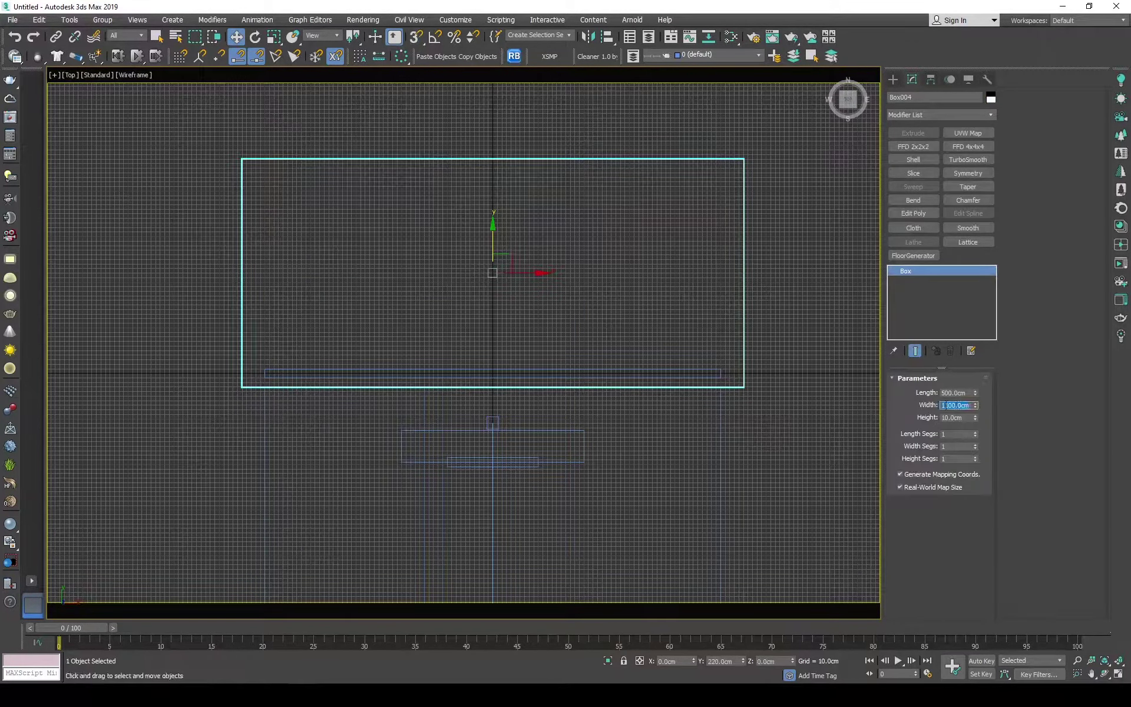
{"action": "left_click", "coordinate": [518, 372]}
{"action": "key", "text": "e"}
{"action": "key", "text": "a"}
{"action": "left_click_drag", "start_coordinate": [517, 338], "coordinate": [590, 339]}
{"action": "left_click", "coordinate": [571, 396]}
{"action": "key", "text": "w"}
{"action": "key", "text": "s"}
{"action": "mouse_move", "coordinate": [498, 365]}
{"action": "left_mouse_down"}
{"action": "mouse_move", "coordinate": [684, 327]}
{"action": "mouse_move", "coordinate": [713, 371]}
{"action": "left_mouse_up"}
{"action": "middle_click_drag", "start_coordinate": [713, 371], "coordinate": [610, 470]}
{"action": "key", "text": "s"}
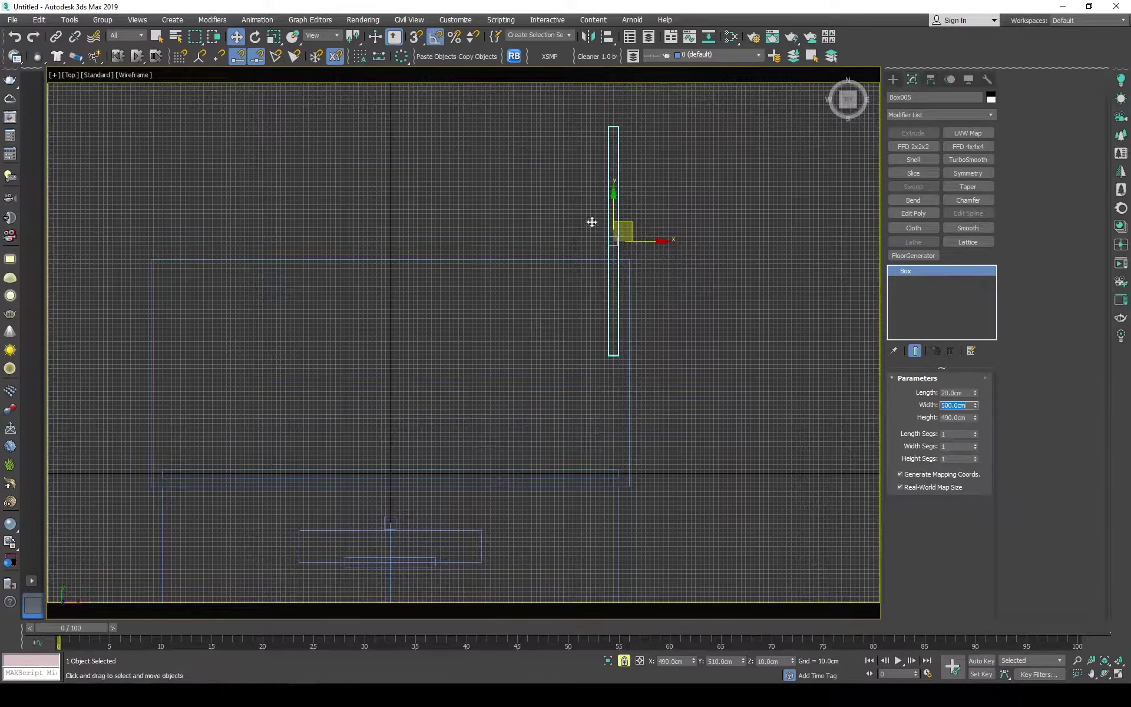
- Instance the side wall to the left end and set the slab to Length 550, Width 1050
{"action": "left_click_drag", "start_coordinate": [659, 362], "coordinate": [317, 362], "text": "shift"}
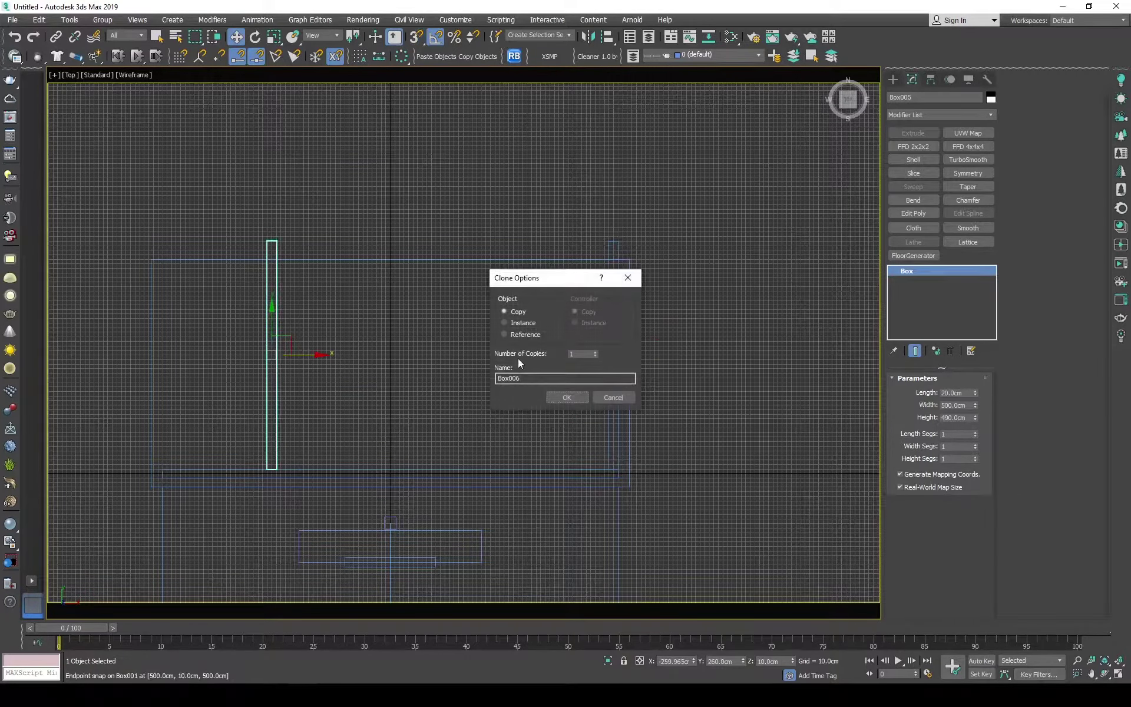
{"action": "left_click", "coordinate": [565, 398]}
{"action": "left_click", "coordinate": [437, 338]}
{"action": "left_click", "coordinate": [466, 236]}
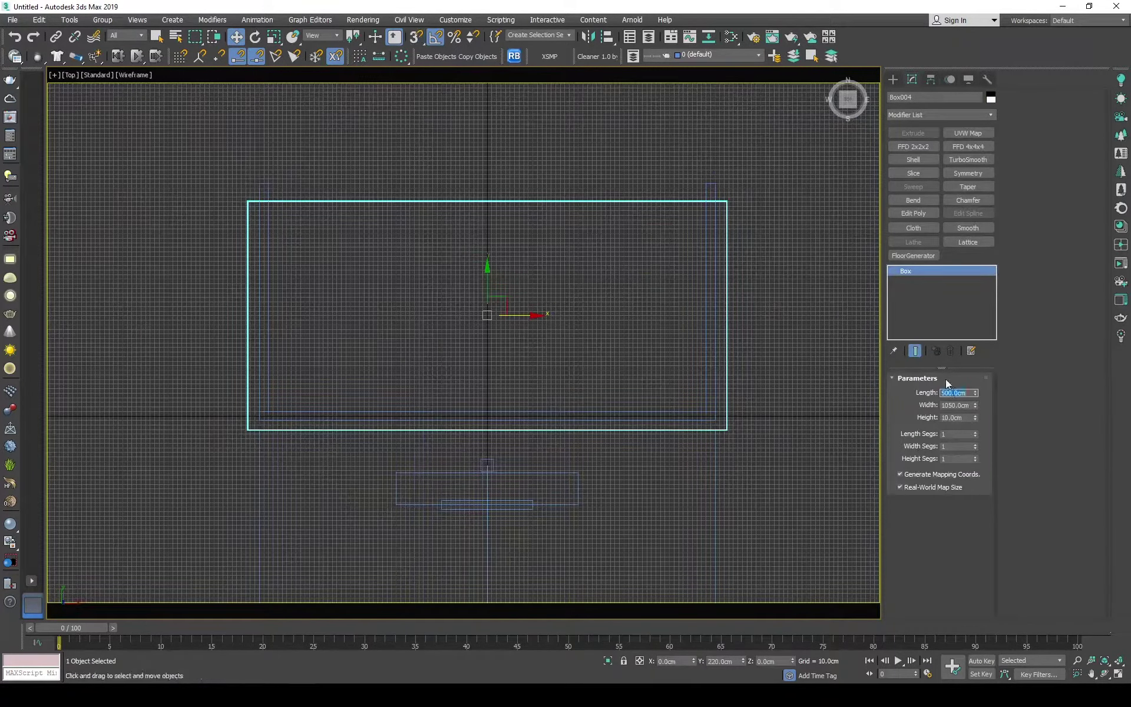
{"action": "key", "text": "Return"}
- Switch the viewport to wireframe and select the floor plane
{"action": "scroll", "coordinate": [252, 442], "scroll_direction": "up", "scroll_amount": 3}
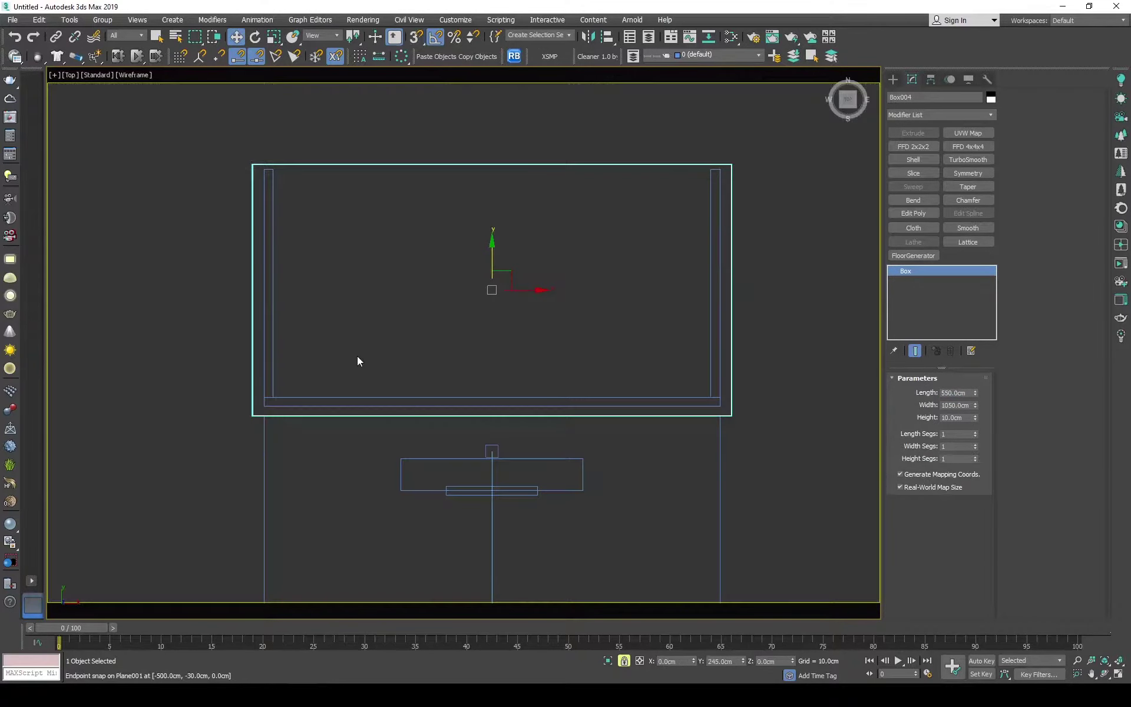
{"action": "key", "text": "F3"}
{"action": "scroll", "coordinate": [295, 342], "scroll_direction": "down", "scroll_amount": 3}
{"action": "left_click", "coordinate": [412, 342]}
{"action": "key", "text": "F3"}
- Frame the floor plane and convert it to Editable Poly
{"action": "right_click", "coordinate": [498, 323]}
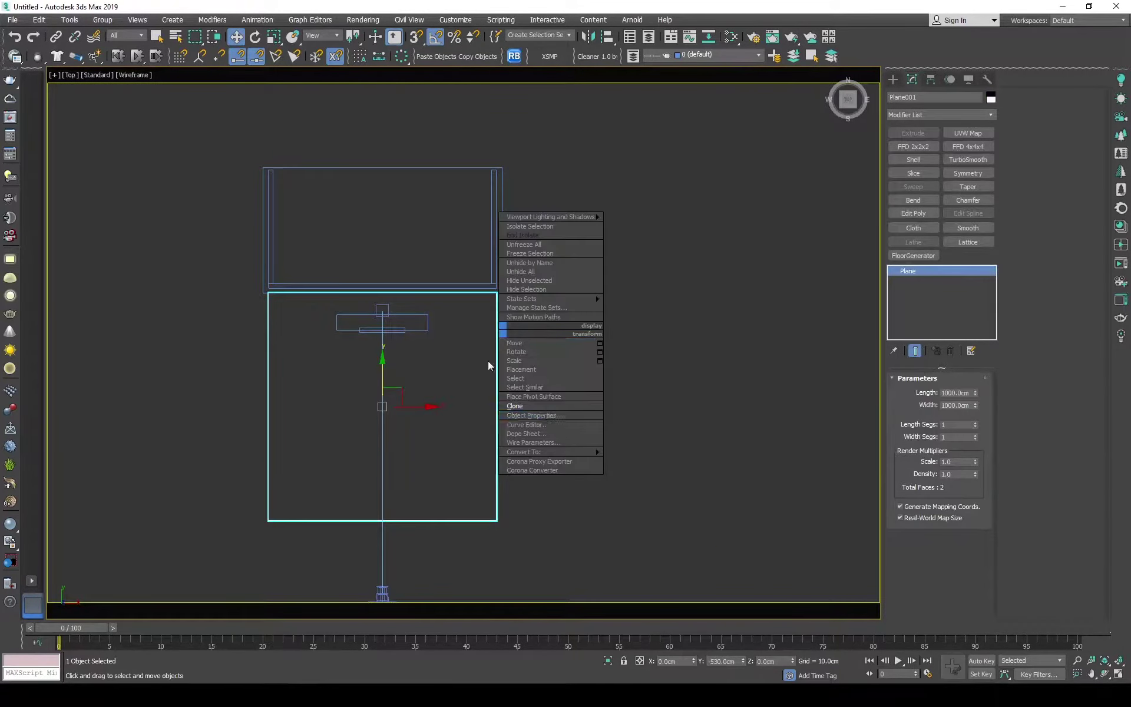
{"action": "key", "text": "Escape"}
{"action": "scroll", "coordinate": [540, 277], "scroll_direction": "up", "scroll_amount": 3}
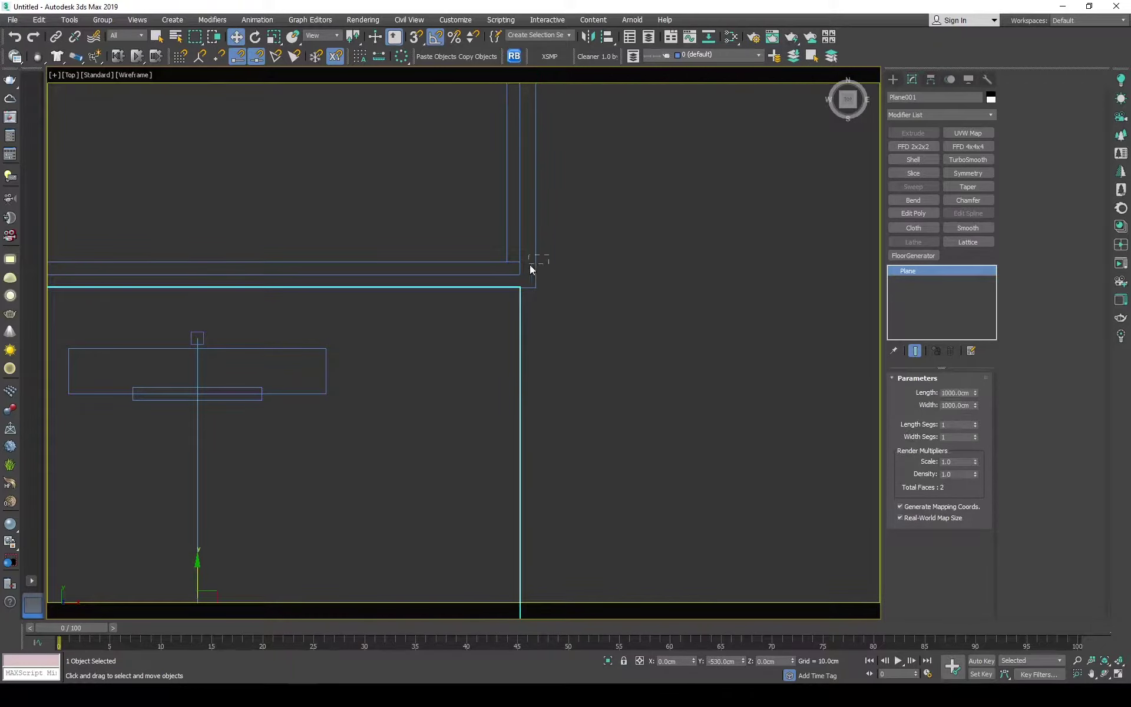
{"action": "key", "text": "z"}
{"action": "right_click", "coordinate": [483, 280]}
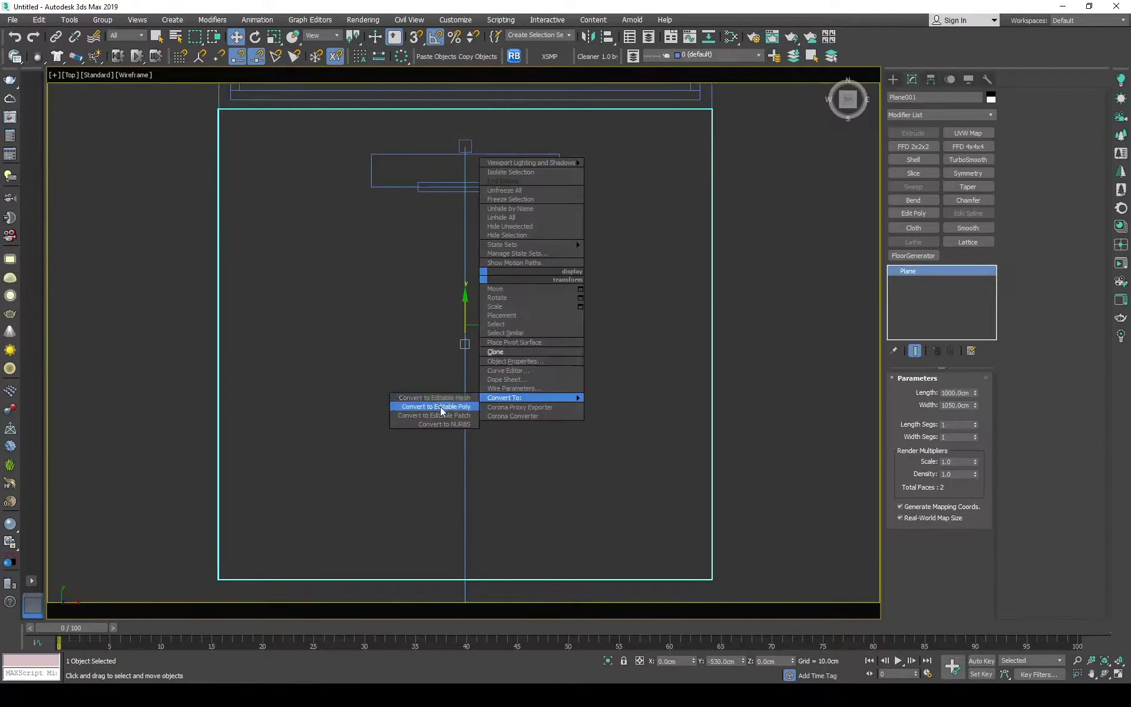
{"action": "left_click", "coordinate": [440, 406]}
{"action": "scroll", "coordinate": [489, 365], "scroll_direction": "down", "scroll_amount": 3}
- In Edge mode, select the plane's right edge and try an extrusion, then cancel it
{"action": "key", "text": "2"}
{"action": "left_click", "coordinate": [594, 359]}
{"action": "scroll", "coordinate": [678, 314], "scroll_direction": "up", "scroll_amount": 2}
{"action": "scroll", "coordinate": [681, 364], "scroll_direction": "down", "scroll_amount": 2}
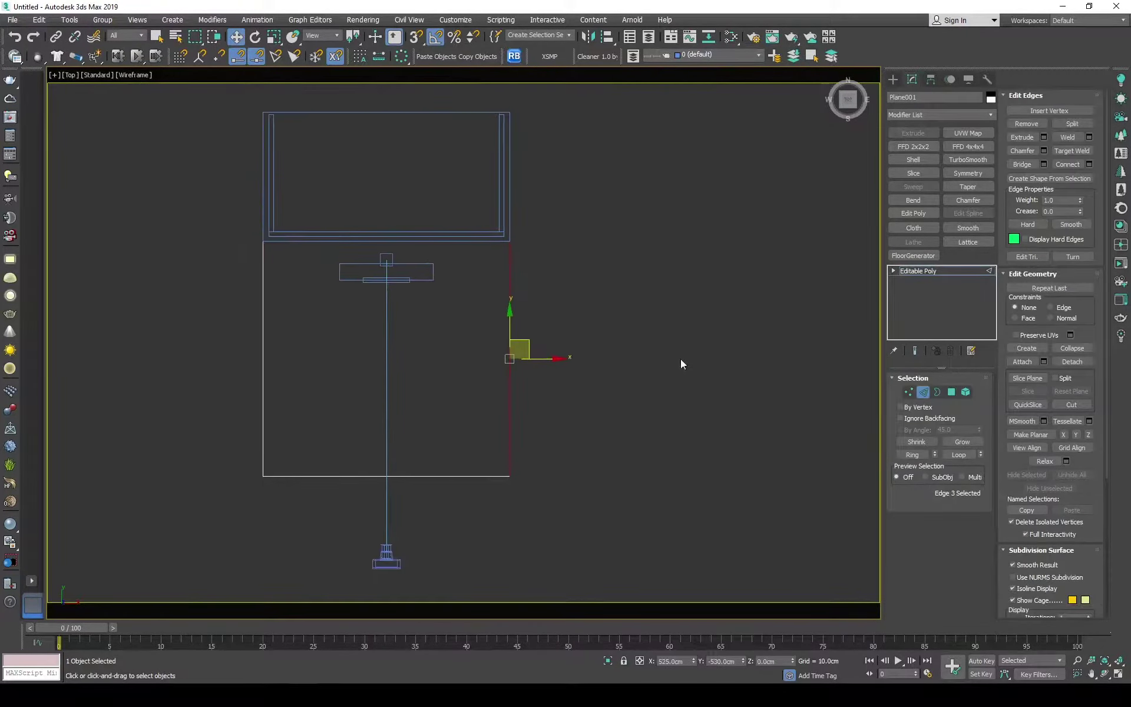
{"action": "left_click", "coordinate": [1044, 139]}
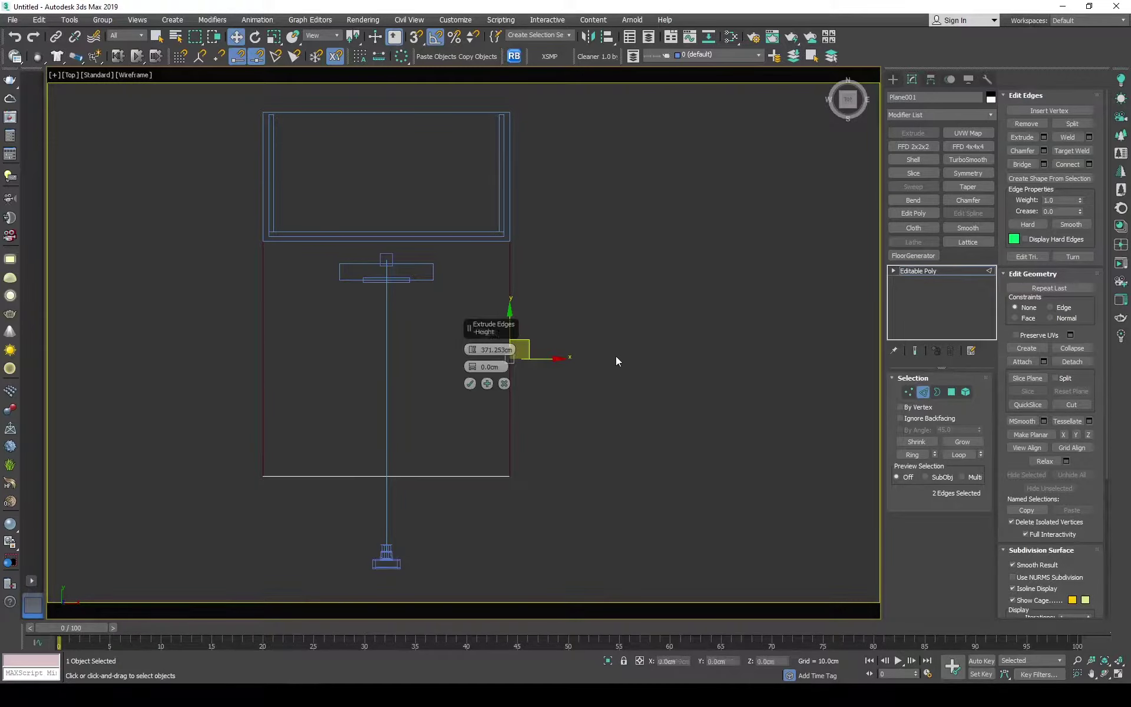
{"action": "middle_click_drag", "start_coordinate": [613, 359], "coordinate": [613, 334]}
{"action": "left_click", "coordinate": [503, 384]}
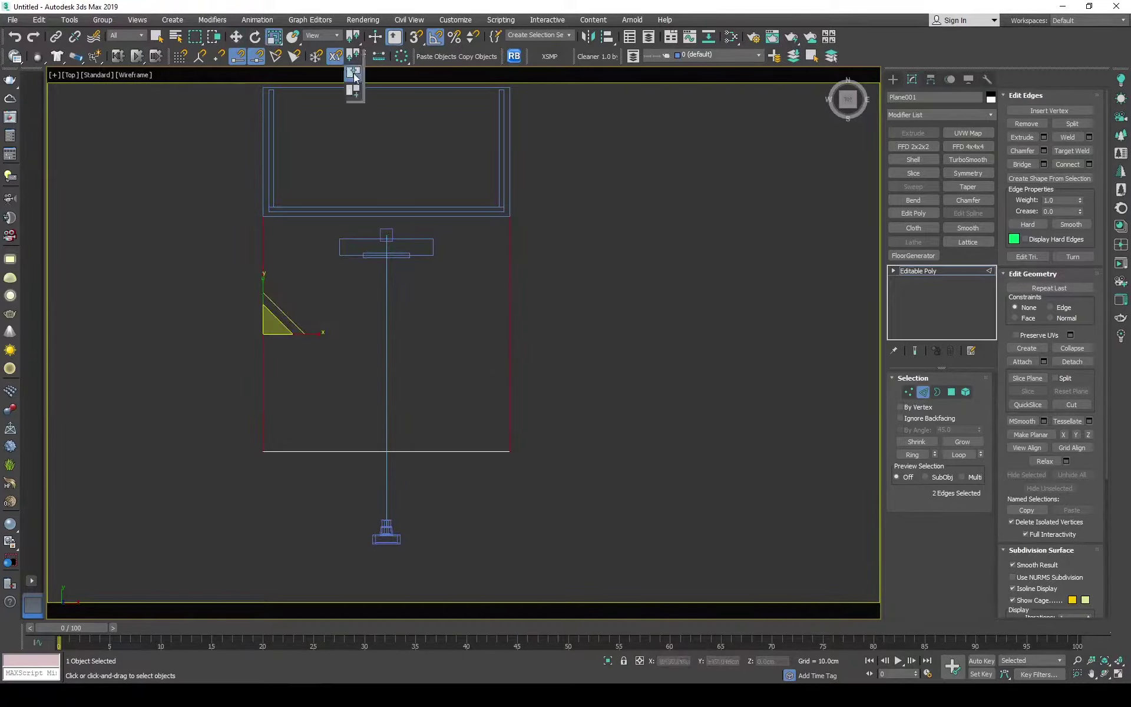
- Shift-move the right edge outward and, with snaps on, the back edges along the rear walls
{"action": "left_click", "coordinate": [578, 306]}
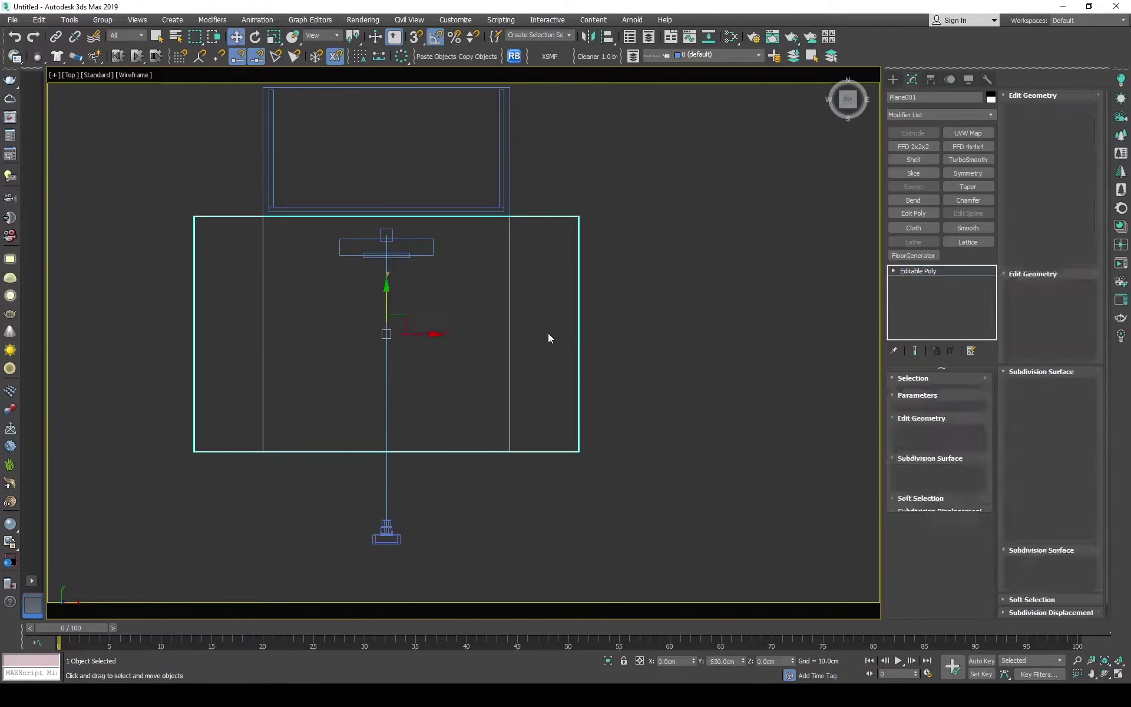
{"action": "key", "text": "w"}
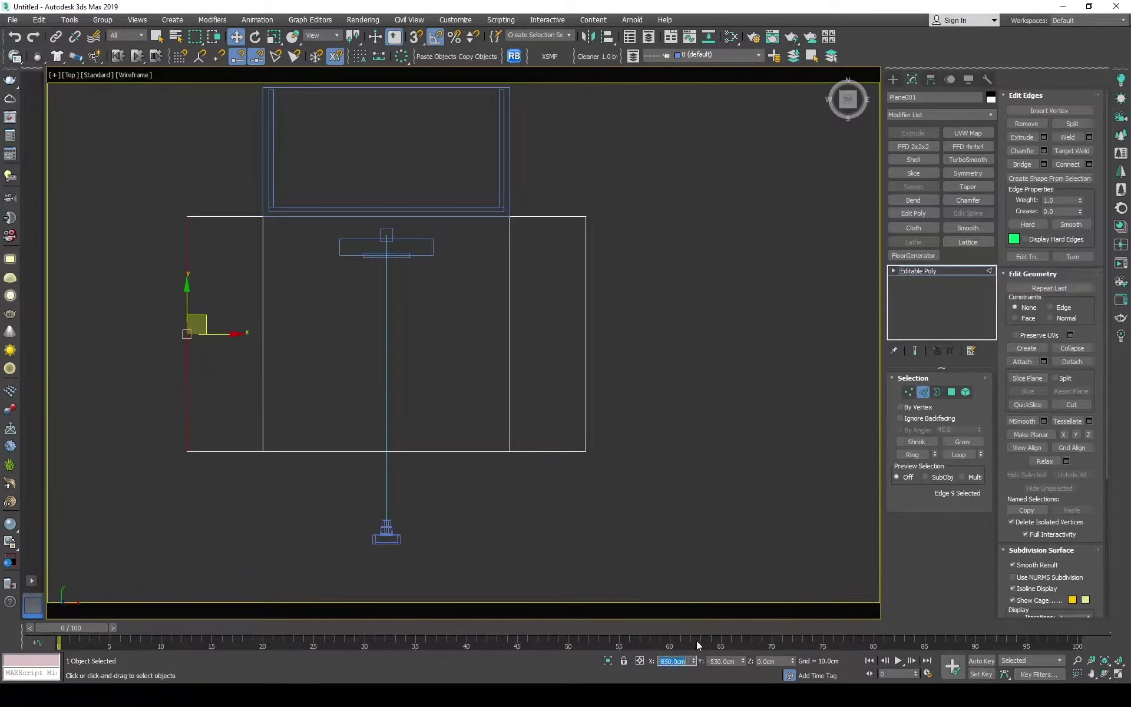
{"action": "middle_click_drag", "start_coordinate": [412, 330], "coordinate": [436, 426]}
{"action": "left_click", "coordinate": [354, 312]}
{"action": "key", "text": "s"}
{"action": "left_click_drag", "start_coordinate": [253, 292], "coordinate": [254, 164], "text": "shift"}
- Exit edge mode, copy the thin side wall, and snap it to the floor's top-right corner
{"action": "key", "text": "2"}
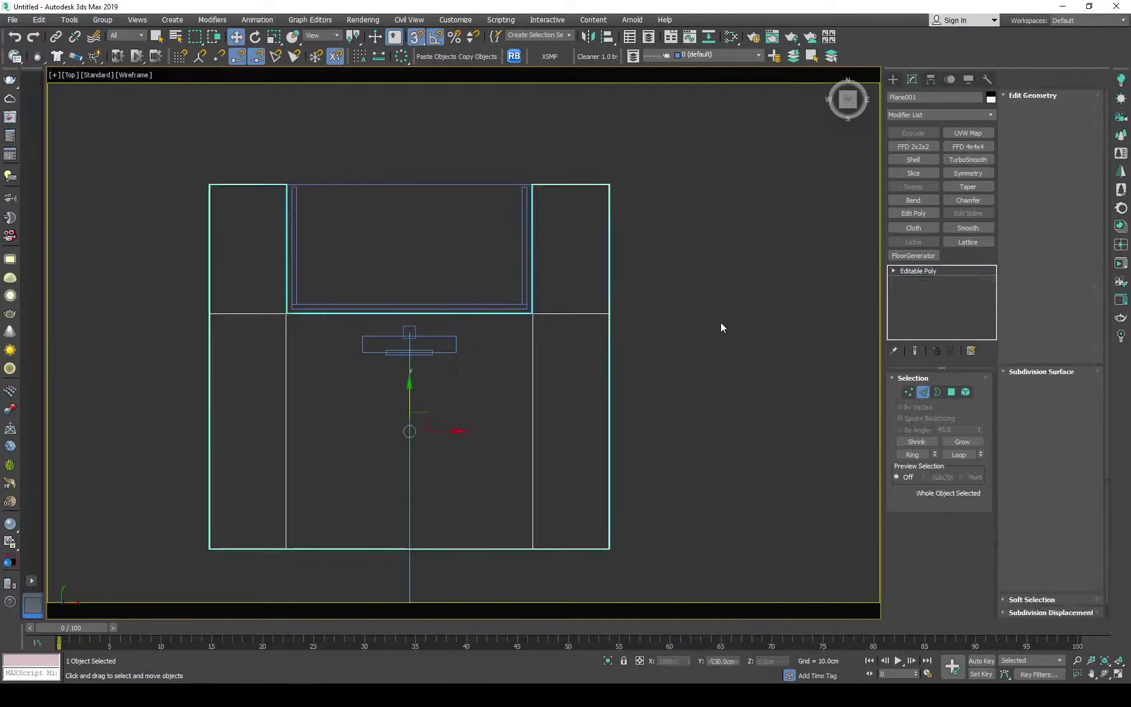
{"action": "left_click", "coordinate": [722, 328]}
{"action": "left_click", "coordinate": [523, 247]}
{"action": "left_click_drag", "start_coordinate": [534, 243], "coordinate": [631, 313], "text": "shift"}
{"action": "key", "text": "Return"}
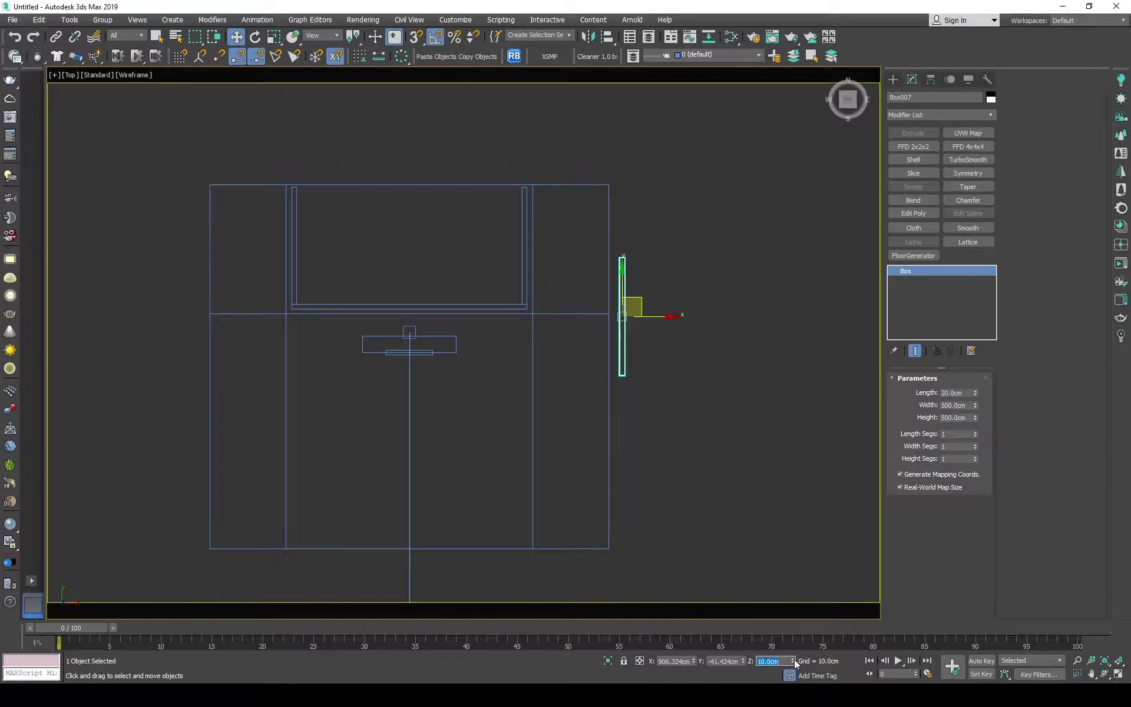
{"action": "mouse_move", "coordinate": [647, 315]}
{"action": "left_mouse_down"}
{"action": "mouse_move", "coordinate": [618, 290]}
{"action": "mouse_move", "coordinate": [588, 139]}
{"action": "left_mouse_up"}
- Convert the copy to Editable Poly and select the vertices at its lower end
{"action": "scroll", "coordinate": [631, 252], "scroll_direction": "up", "scroll_amount": 2}
{"action": "scroll", "coordinate": [590, 176], "scroll_direction": "down", "scroll_amount": 2}
{"action": "right_click", "coordinate": [638, 247]}
{"action": "left_click", "coordinate": [678, 386]}
{"action": "key", "text": "1"}
{"action": "mouse_move", "coordinate": [598, 230]}
{"action": "left_mouse_down"}
{"action": "mouse_move", "coordinate": [574, 212]}
{"action": "mouse_move", "coordinate": [313, 176]}
{"action": "mouse_move", "coordinate": [373, 177]}
{"action": "left_mouse_up"}
{"action": "left_click", "coordinate": [919, 271]}
{"action": "key", "text": "Return"}
- Select the box at the floor's left edge and clone it rotated a quarter turn
{"action": "scroll", "coordinate": [289, 143], "scroll_direction": "up", "scroll_amount": 2}
{"action": "left_click", "coordinate": [387, 183]}
{"action": "scroll", "coordinate": [387, 182], "scroll_direction": "down", "scroll_amount": 2}
{"action": "scroll", "coordinate": [386, 182], "scroll_direction": "up", "scroll_amount": 1}
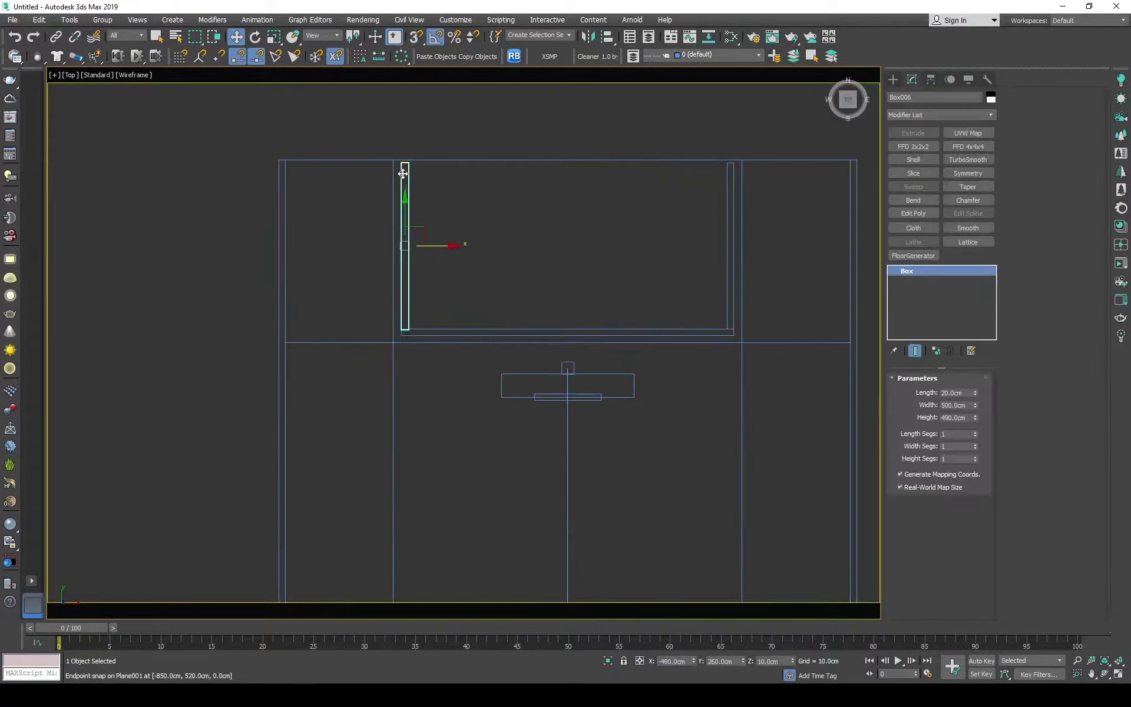
{"action": "left_click", "coordinate": [314, 189]}
{"action": "scroll", "coordinate": [405, 236], "scroll_direction": "down", "scroll_amount": 3}
{"action": "key", "text": "e"}
{"action": "left_click_drag", "start_coordinate": [366, 165], "coordinate": [524, 294], "text": "shift"}
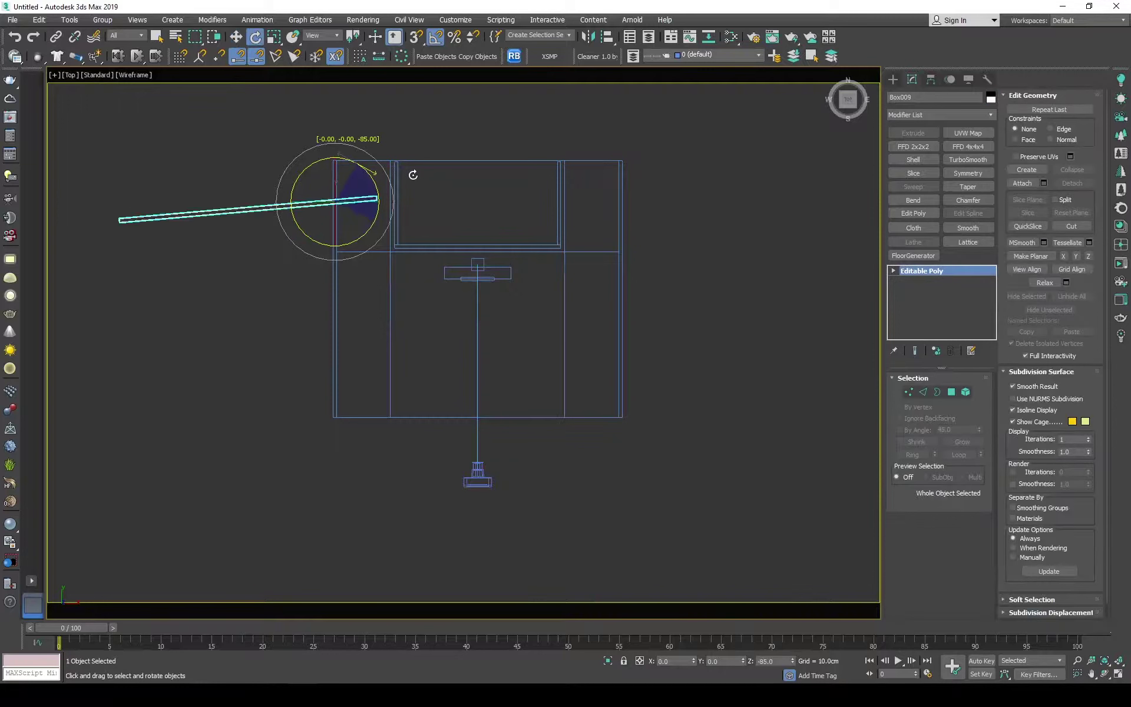
{"action": "left_click", "coordinate": [567, 396]}
- Move the rotated bar Box009 to the floor's top edge, snapping its vertices into place
{"action": "key", "text": "w"}
{"action": "scroll", "coordinate": [405, 171], "scroll_direction": "up", "scroll_amount": 3}
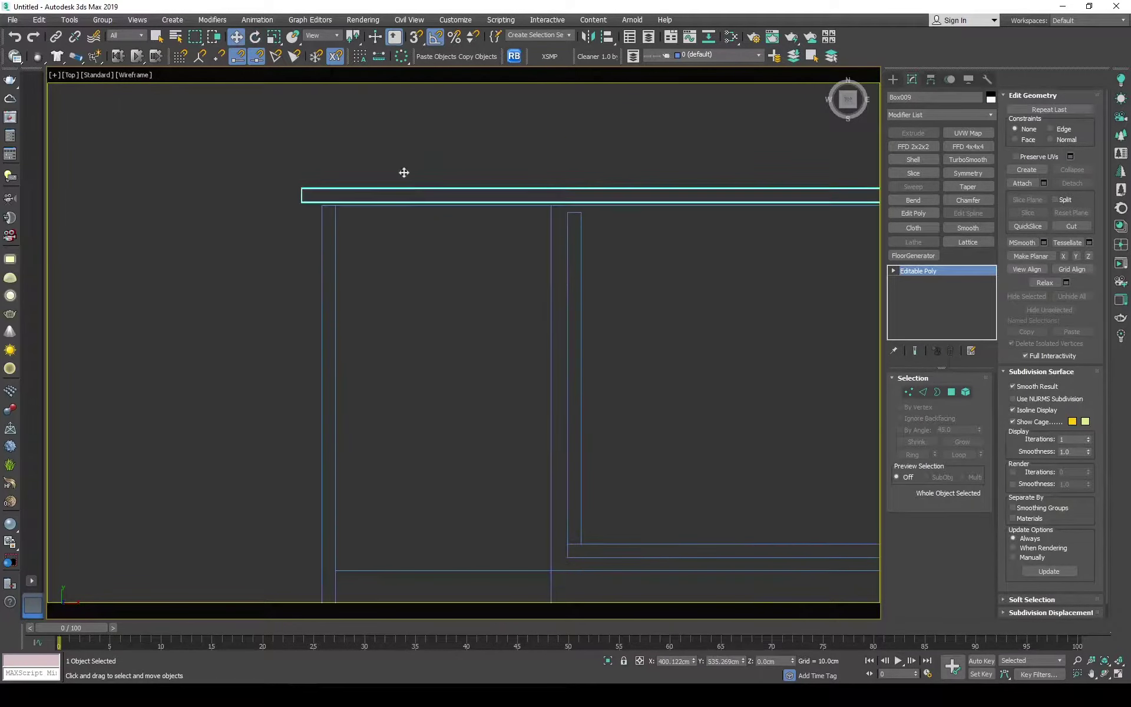
{"action": "left_click_drag", "start_coordinate": [405, 171], "coordinate": [366, 212]}
{"action": "scroll", "coordinate": [367, 212], "scroll_direction": "down", "scroll_amount": 2}
{"action": "key", "text": "1"}
{"action": "key", "text": "s"}
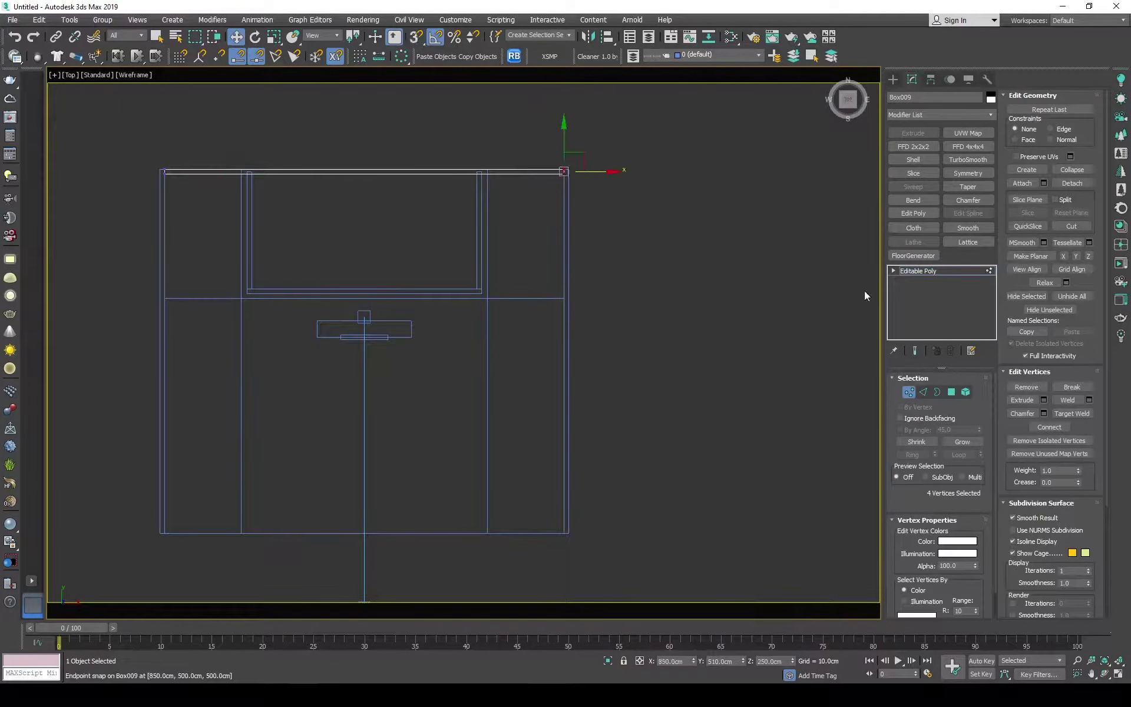
{"action": "key", "text": "1"}
{"action": "left_click", "coordinate": [677, 308]}
- Check the shaded camera view, then select and frame Plane001 in the wireframe Top view
{"action": "key", "text": "F3"}
{"action": "key", "text": "c"}
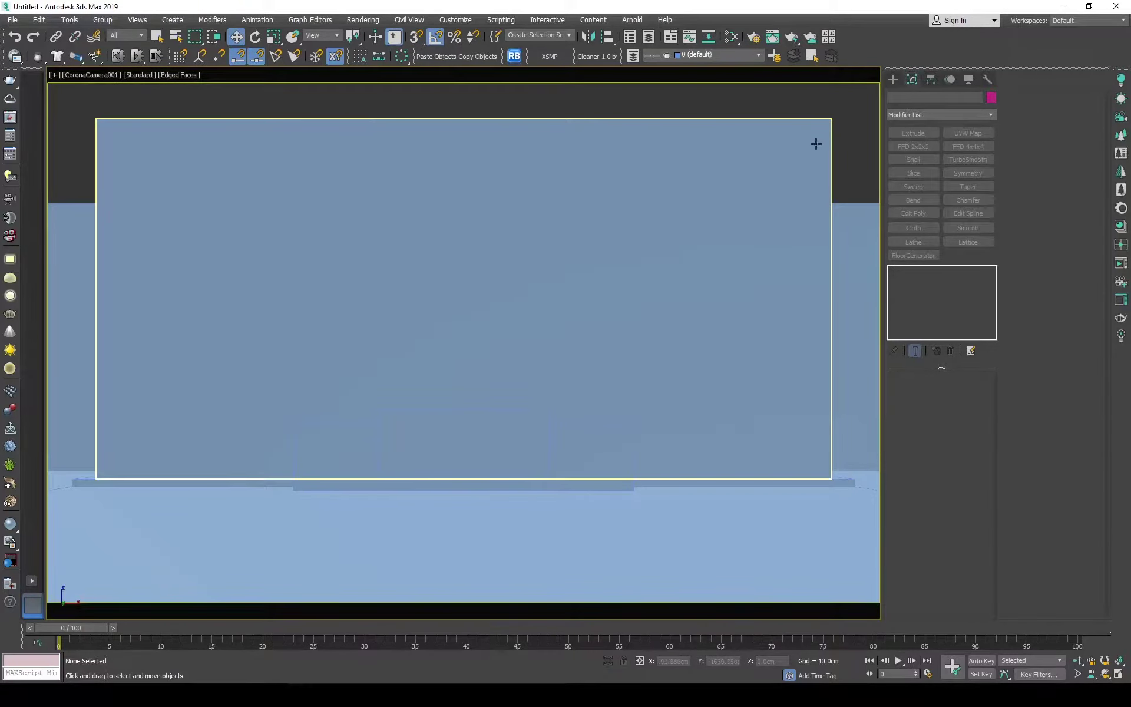
{"action": "left_click", "coordinate": [306, 394]}
{"action": "key", "text": "t"}
{"action": "key", "text": "F3"}
{"action": "scroll", "coordinate": [555, 333], "scroll_direction": "down", "scroll_amount": 3}
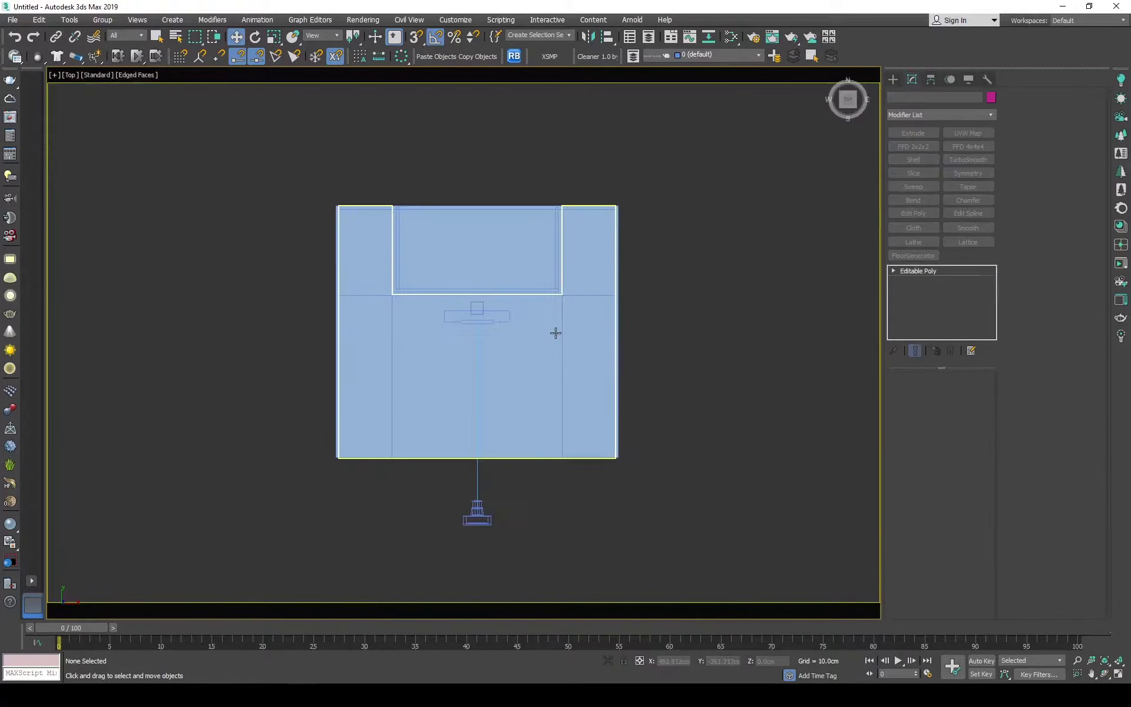
{"action": "left_click", "coordinate": [556, 333]}
{"action": "key", "text": "F3"}
{"action": "key", "text": "z"}
{"action": "scroll", "coordinate": [581, 234], "scroll_direction": "down", "scroll_amount": 2}
- Clone the thin box as Box010 and edit its size parameters
{"action": "scroll", "coordinate": [443, 263], "scroll_direction": "up", "scroll_amount": 3}
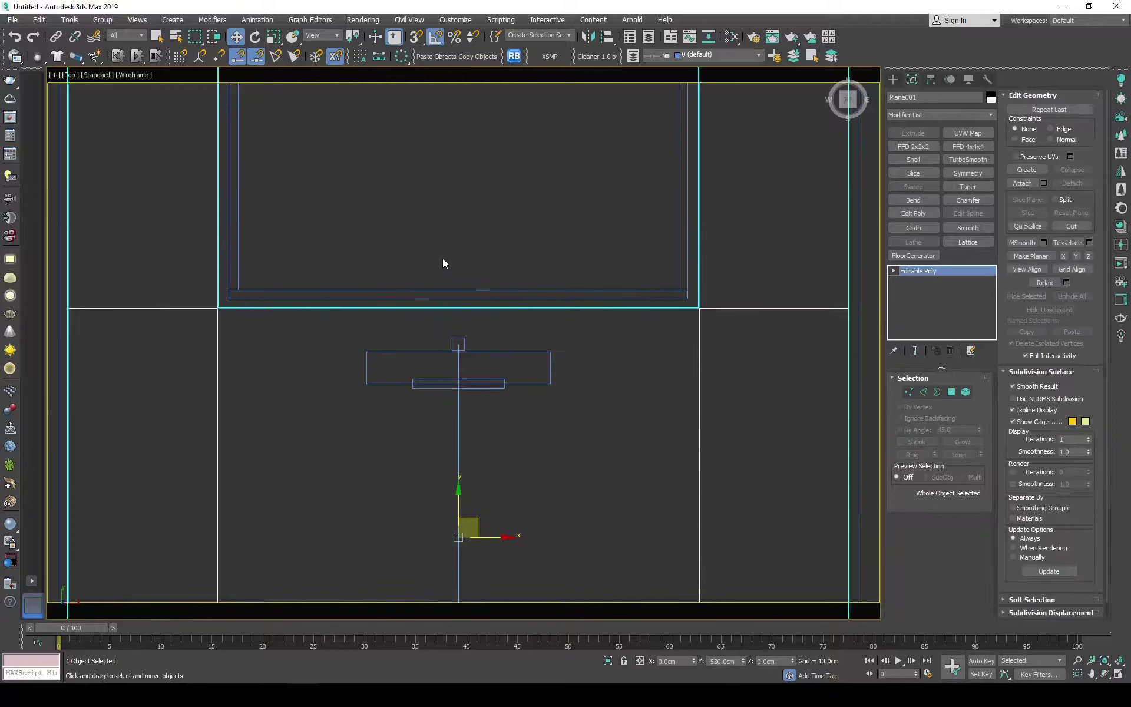
{"action": "right_click", "coordinate": [489, 294]}
{"action": "left_click", "coordinate": [530, 355]}
{"action": "left_click", "coordinate": [535, 389]}
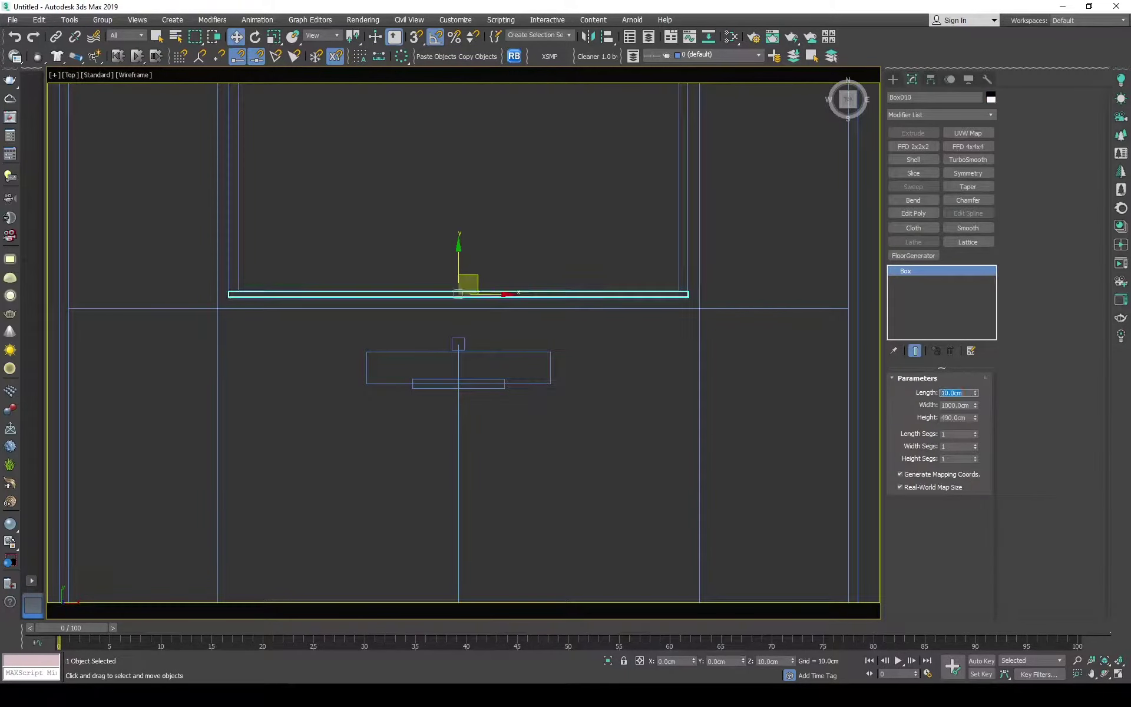
{"action": "type", "text": "3"}
{"action": "key", "text": "Return"}
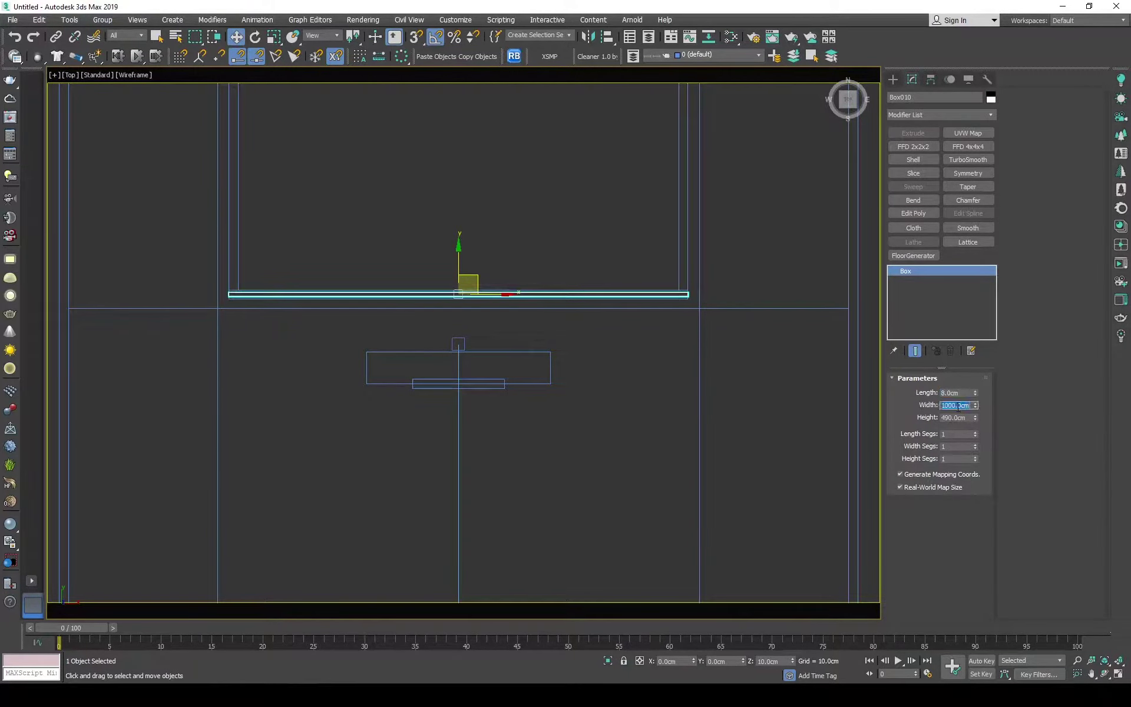
{"action": "type", "text": "100"}
- Rotate the copied box to a slant and move the horizontal box into place
{"action": "scroll", "coordinate": [505, 283], "scroll_direction": "up", "scroll_amount": 5}
{"action": "key", "text": "e"}
{"action": "left_click_drag", "start_coordinate": [418, 306], "coordinate": [411, 279]}
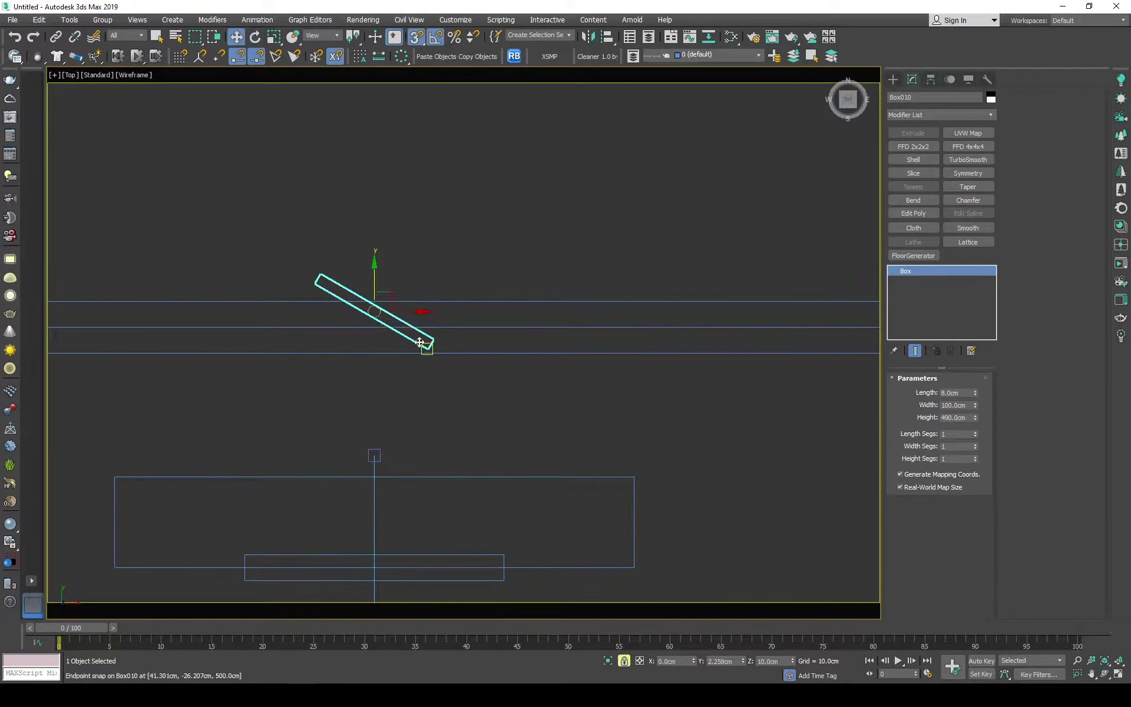
{"action": "scroll", "coordinate": [371, 341], "scroll_direction": "down", "scroll_amount": 2}
{"action": "mouse_move", "coordinate": [447, 305]}
{"action": "left_mouse_down"}
{"action": "mouse_move", "coordinate": [353, 281]}
{"action": "mouse_move", "coordinate": [397, 295]}
{"action": "left_mouse_up"}
- Reselect the slanted slat and snap it to the wall's right front corner
{"action": "left_click", "coordinate": [448, 316]}
{"action": "scroll", "coordinate": [360, 318], "scroll_direction": "down", "scroll_amount": 2}
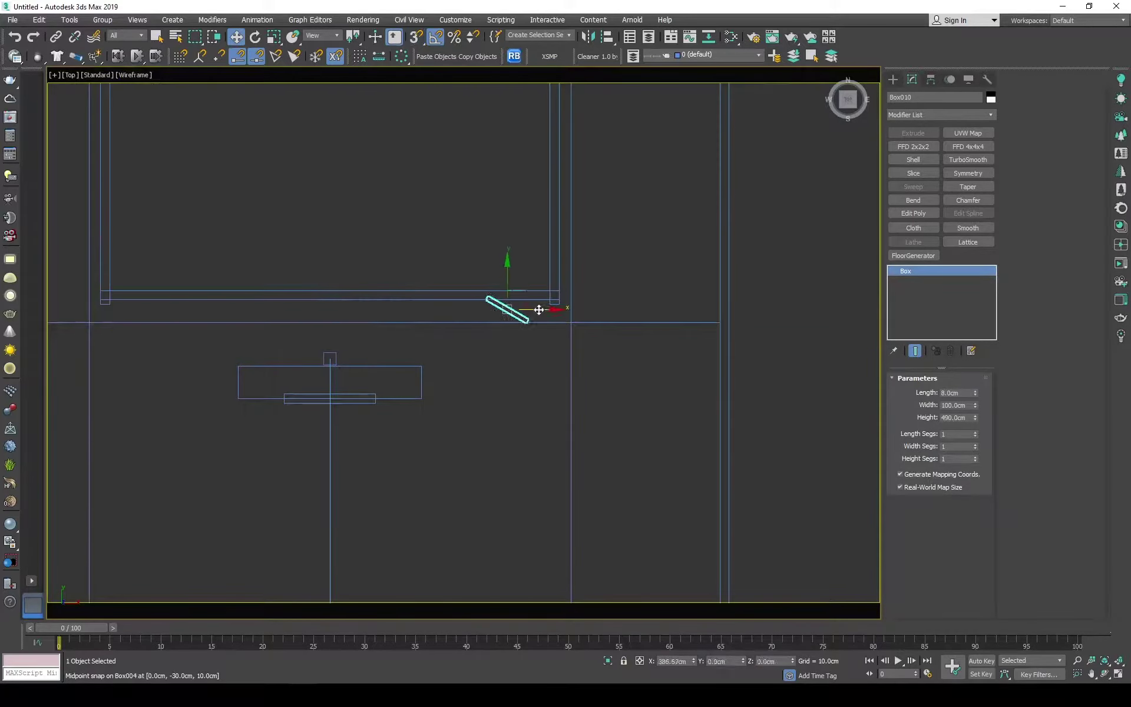
{"action": "left_click_drag", "start_coordinate": [76, 263], "coordinate": [76, 263]}
{"action": "left_click", "coordinate": [517, 316]}
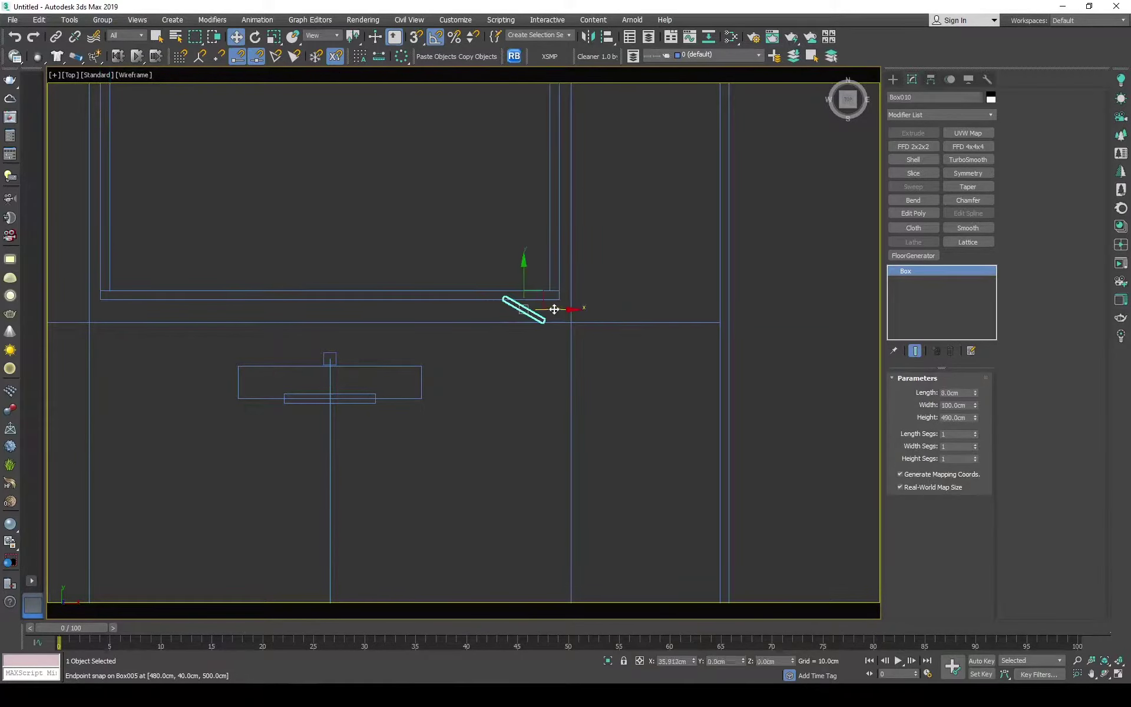
{"action": "scroll", "coordinate": [553, 308], "scroll_direction": "up", "scroll_amount": 5}
{"action": "scroll", "coordinate": [500, 336], "scroll_direction": "down", "scroll_amount": 3}
{"action": "scroll", "coordinate": [584, 268], "scroll_direction": "down", "scroll_amount": 1}
{"action": "left_click", "coordinate": [622, 315]}
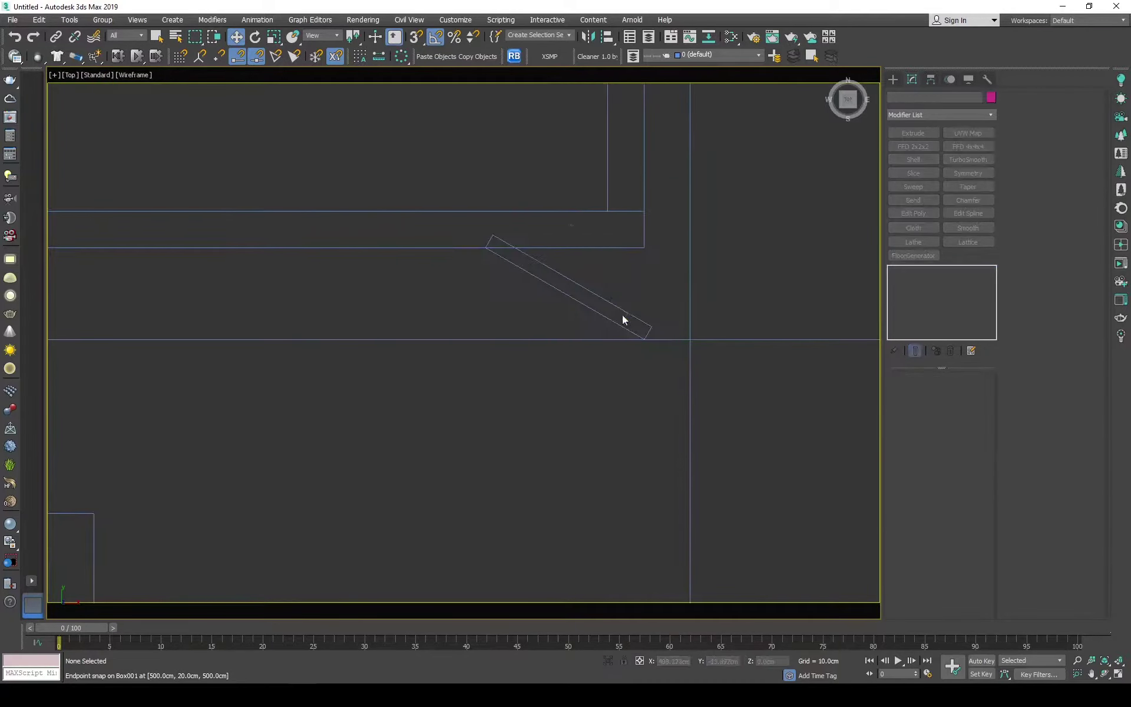
{"action": "left_click", "coordinate": [613, 288]}
{"action": "middle_click_drag", "start_coordinate": [613, 289], "coordinate": [724, 276]}
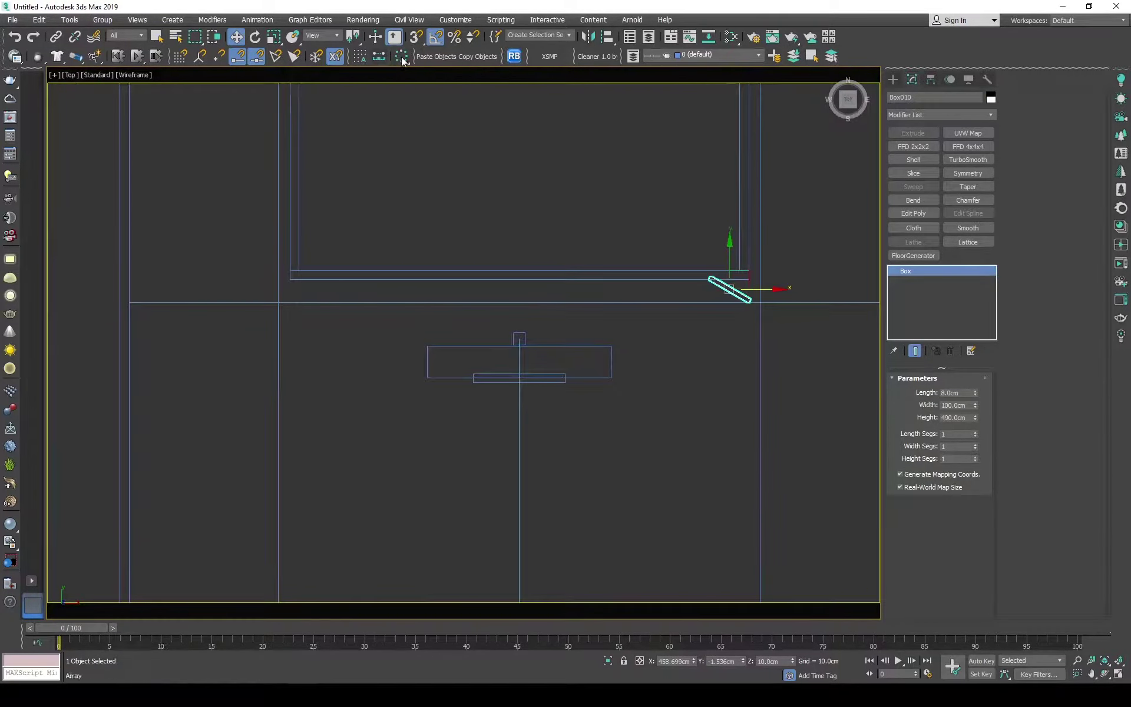
- Preview an array of the slat, then cancel it without making copies
{"action": "left_click", "coordinate": [400, 57]}
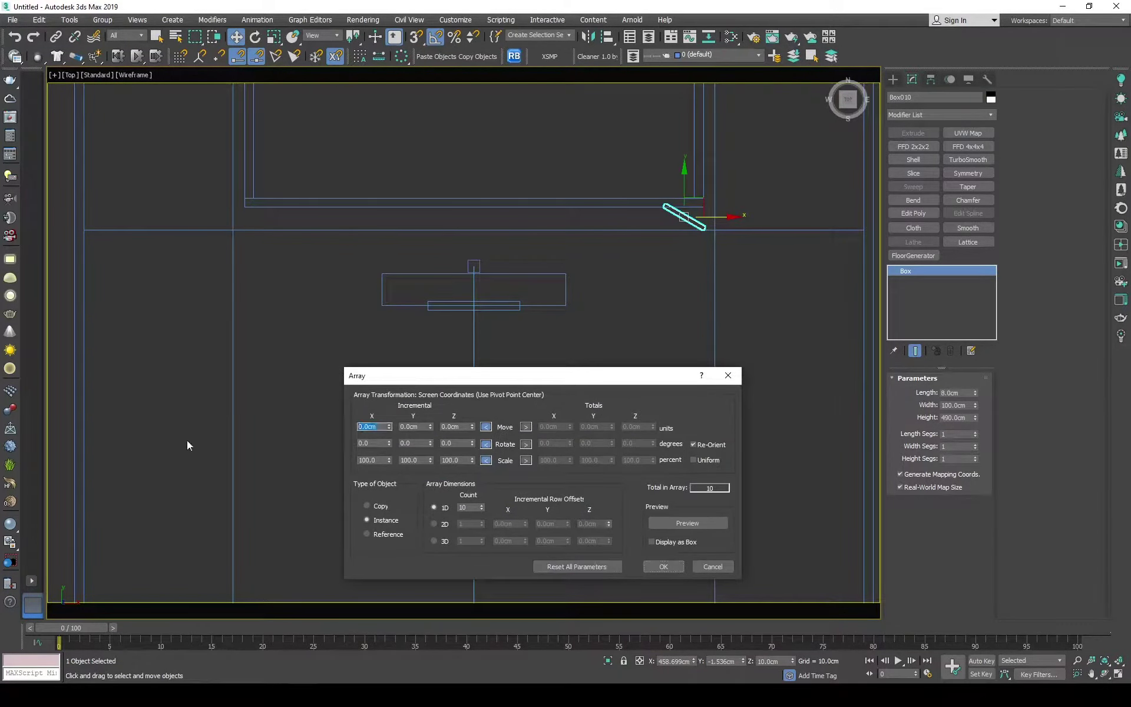
{"action": "type", "text": "-50"}
{"action": "left_click", "coordinate": [661, 523]}
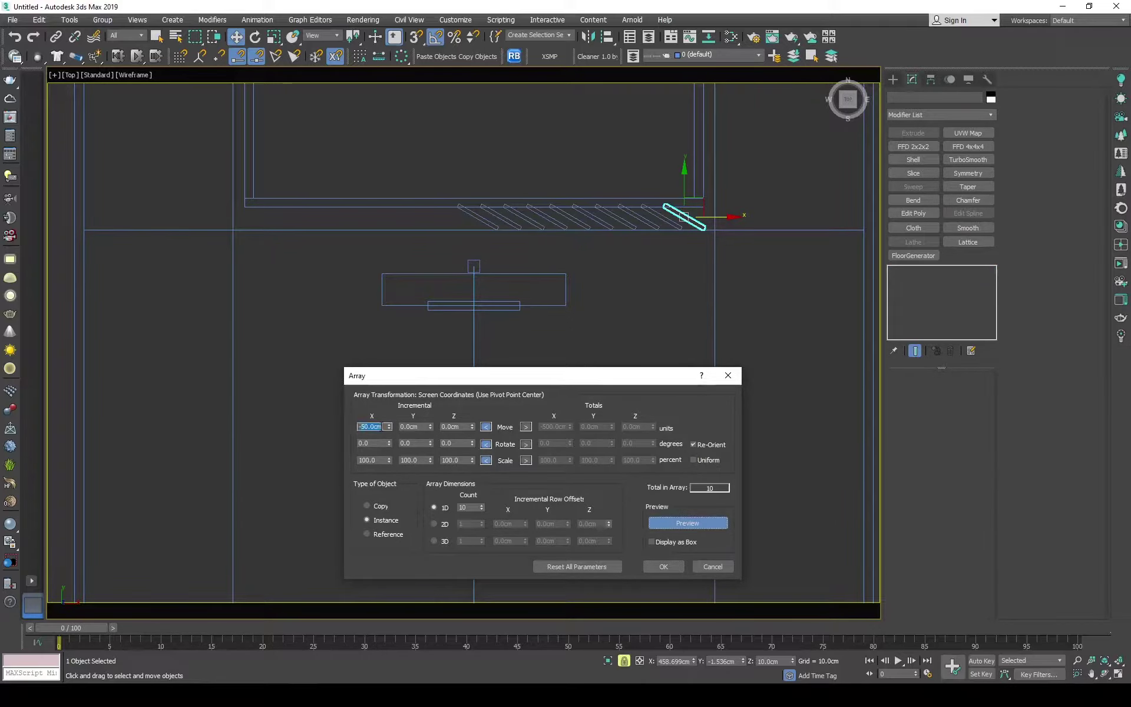
{"action": "key", "text": "Escape"}
- Adjust the slat's rotation angle and reselect the slanted slat
{"action": "scroll", "coordinate": [659, 308], "scroll_direction": "up", "scroll_amount": 5}
{"action": "key", "text": "e"}
{"action": "left_click_drag", "start_coordinate": [672, 250], "coordinate": [661, 240]}
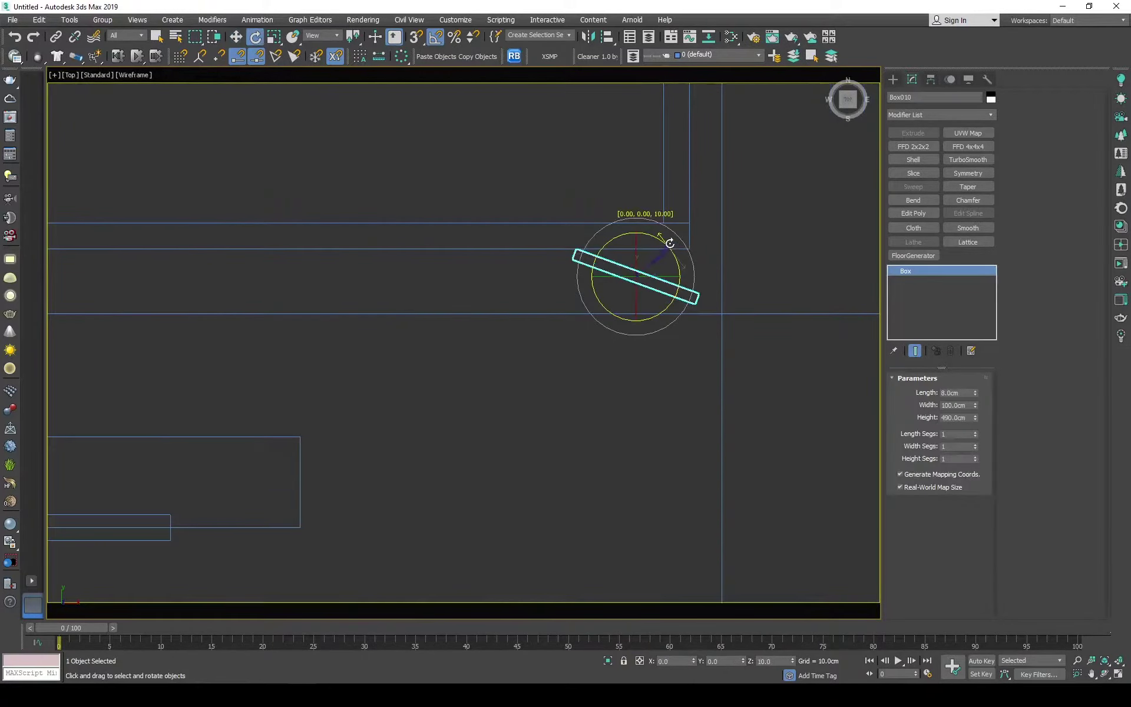
{"action": "key", "text": "w"}
{"action": "scroll", "coordinate": [641, 197], "scroll_direction": "down", "scroll_amount": 5}
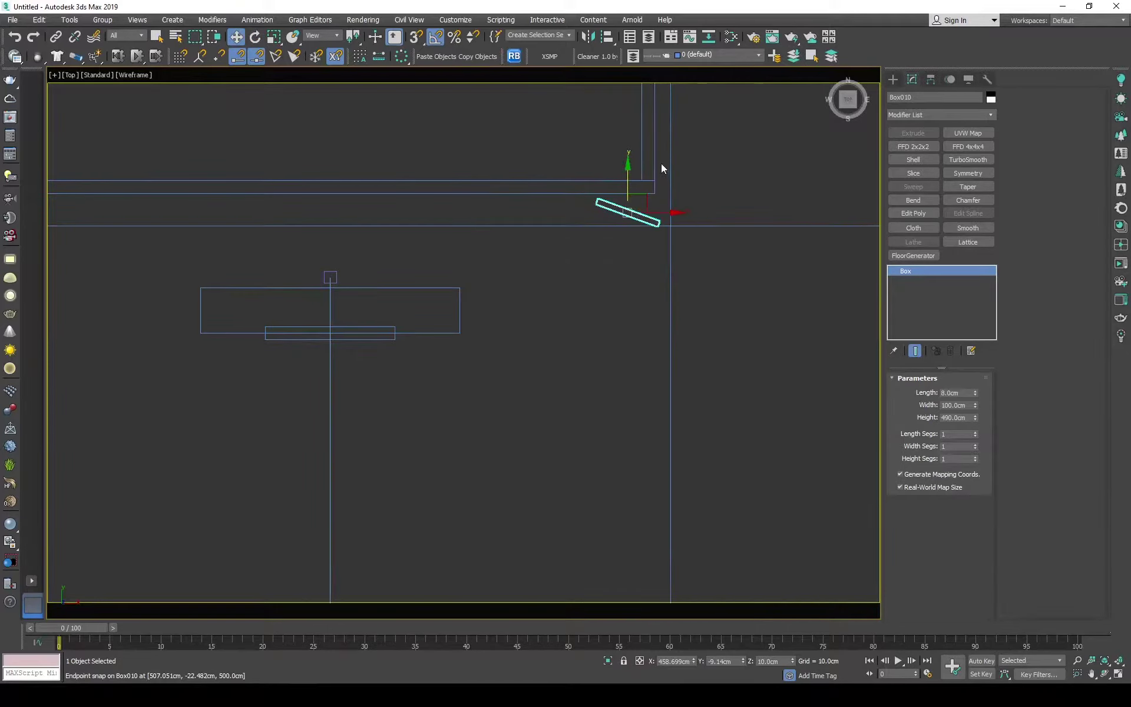
{"action": "left_click", "coordinate": [661, 167], "text": "ctrl"}
{"action": "scroll", "coordinate": [413, 200], "scroll_direction": "up", "scroll_amount": 5}
{"action": "scroll", "coordinate": [413, 199], "scroll_direction": "down", "scroll_amount": 5}
{"action": "scroll", "coordinate": [596, 220], "scroll_direction": "up", "scroll_amount": 10}
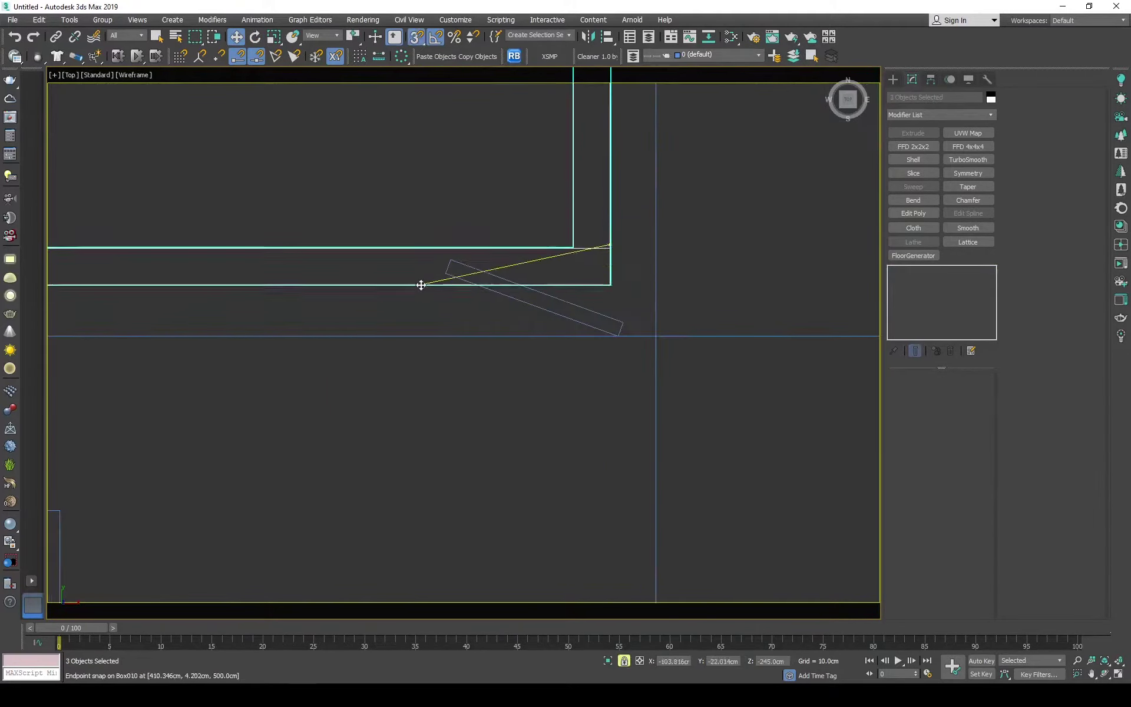
{"action": "left_click", "coordinate": [533, 300]}
{"action": "scroll", "coordinate": [651, 290], "scroll_direction": "down", "scroll_amount": 5}
- Array the slat into 4 instances spaced -80 cm along X
{"action": "left_click", "coordinate": [401, 56]}
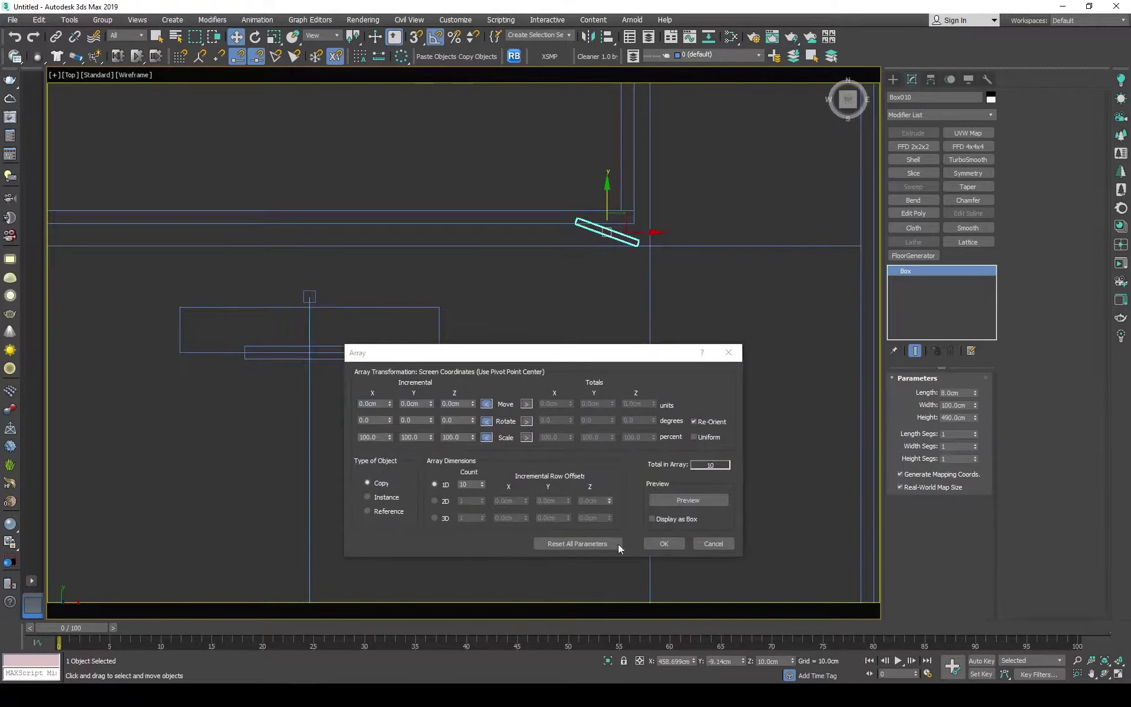
{"action": "left_click", "coordinate": [688, 500]}
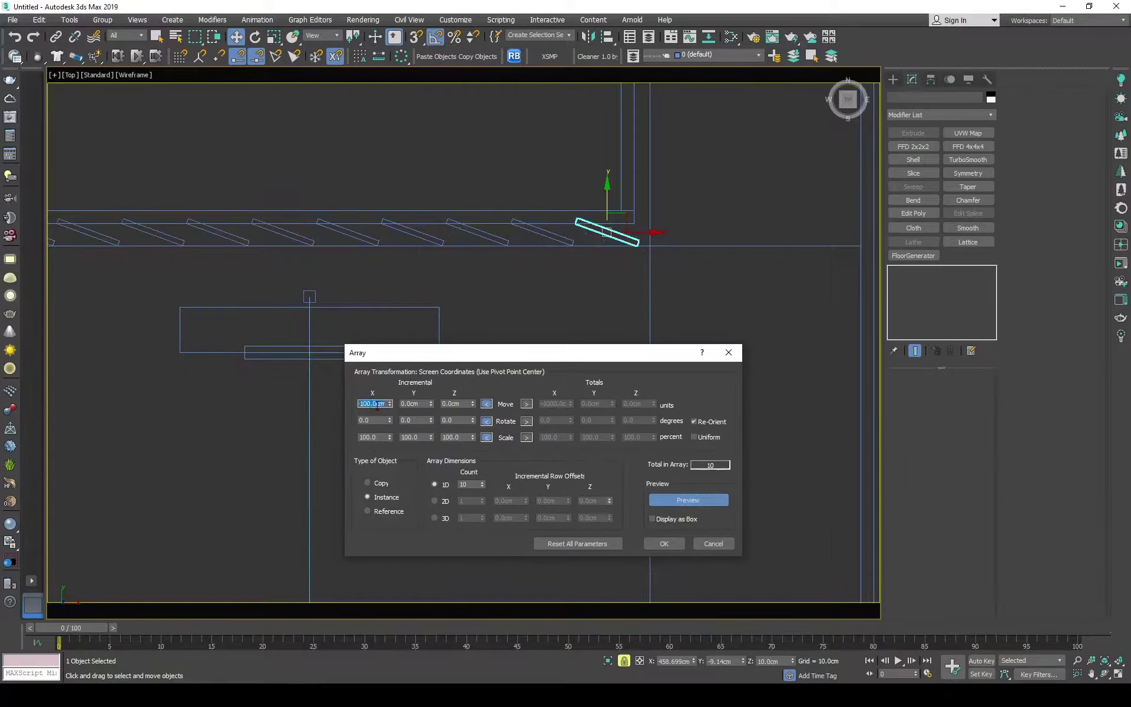
{"action": "type", "text": "-80"}
{"action": "key", "text": "Return"}
{"action": "left_click", "coordinate": [678, 545]}
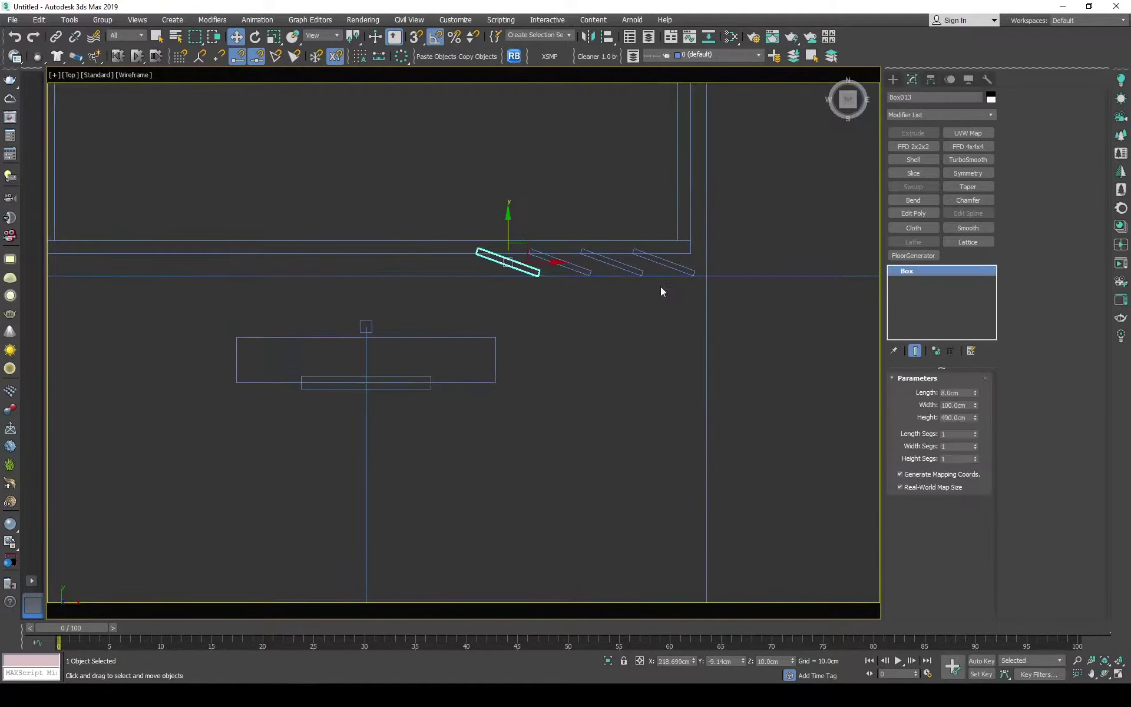
- Mirror the four slats on X as instances
{"action": "scroll", "coordinate": [678, 271], "scroll_direction": "up", "scroll_amount": 5}
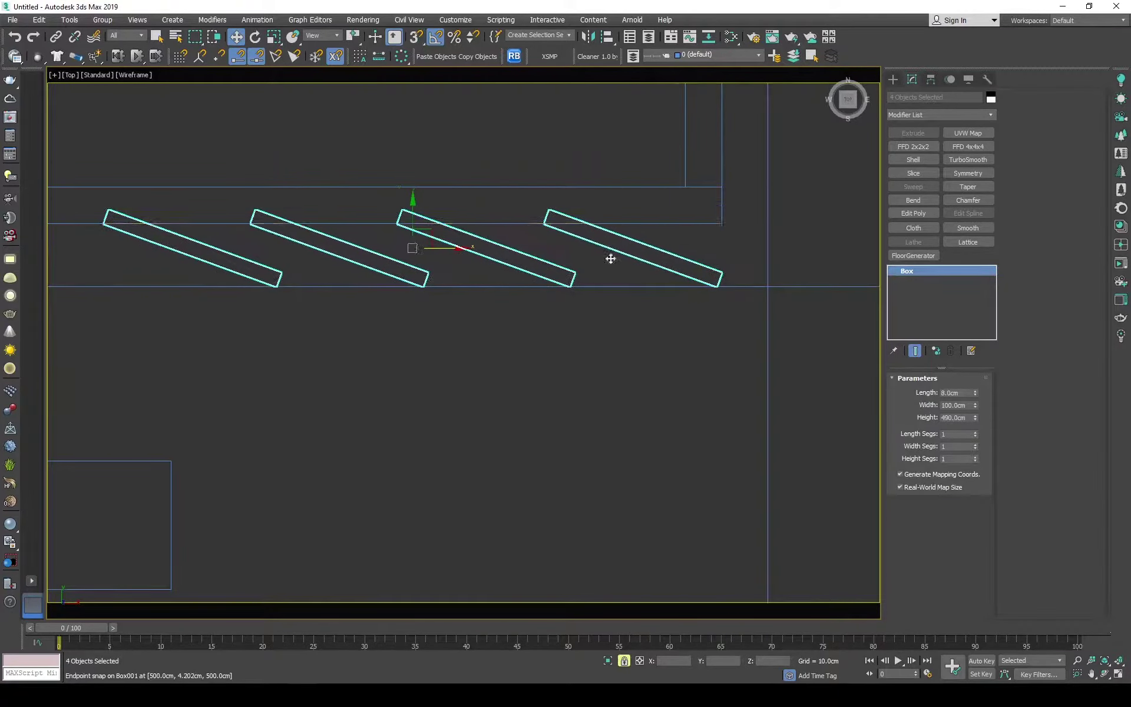
{"action": "scroll", "coordinate": [678, 292], "scroll_direction": "down", "scroll_amount": 8}
{"action": "left_click", "coordinate": [590, 37]}
{"action": "left_click_drag", "start_coordinate": [566, 233], "coordinate": [377, 217]}
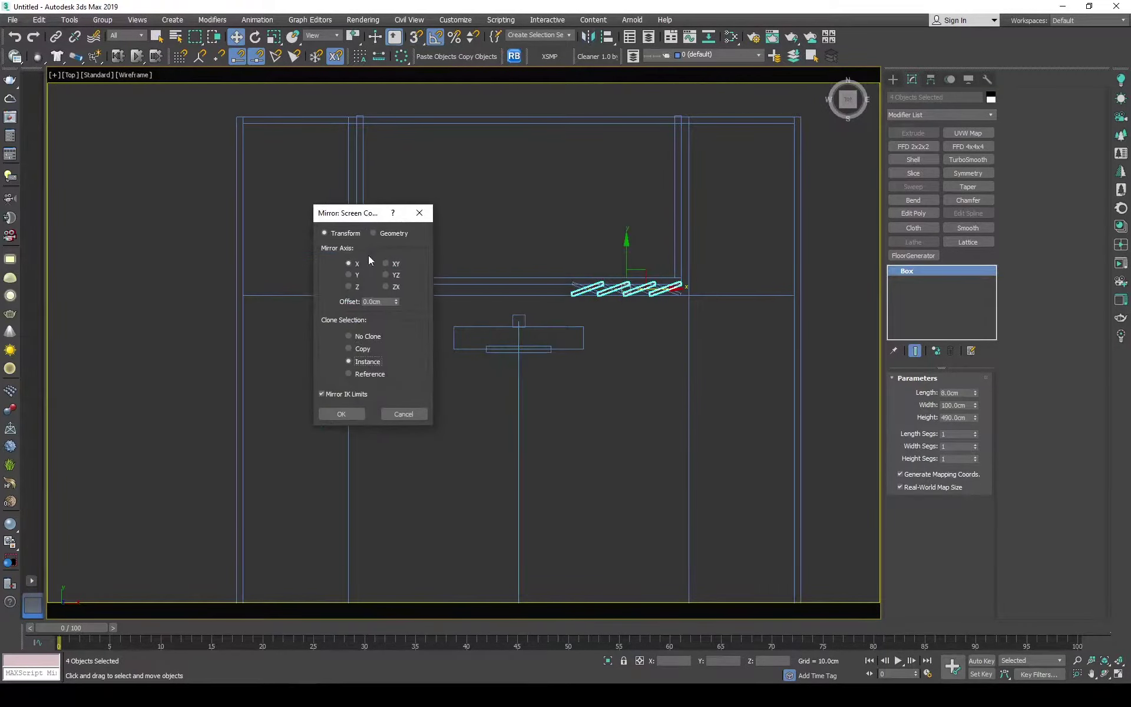
{"action": "left_click", "coordinate": [343, 420]}
- With snaps on, move the mirrored slats to the wall's left side
{"action": "scroll", "coordinate": [654, 289], "scroll_direction": "up", "scroll_amount": 5}
{"action": "key", "text": "s"}
{"action": "key", "text": "space"}
{"action": "left_click_drag", "start_coordinate": [377, 315], "coordinate": [120, 258]}
{"action": "scroll", "coordinate": [250, 345], "scroll_direction": "down", "scroll_amount": 5}
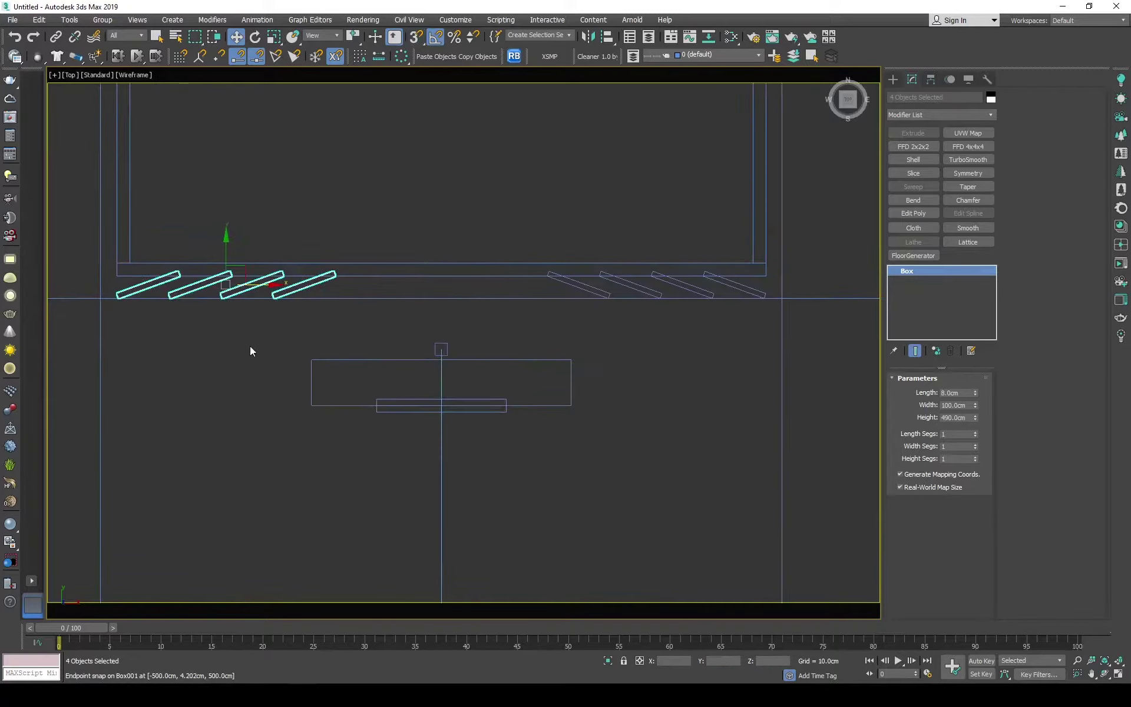
{"action": "left_click", "coordinate": [317, 323]}
- Draw an arc, Arc001, across the front of the slats
{"action": "scroll", "coordinate": [317, 323], "scroll_direction": "up", "scroll_amount": 3}
{"action": "right_click", "coordinate": [317, 323]}
{"action": "left_click", "coordinate": [337, 268]}
{"action": "mouse_move", "coordinate": [228, 307]}
{"action": "left_mouse_down"}
{"action": "mouse_move", "coordinate": [313, 273]}
{"action": "mouse_move", "coordinate": [696, 306]}
{"action": "left_mouse_up"}
- Bulge the arc at the back-wall centre, convert it to an editable spline and outline it
{"action": "left_click", "coordinate": [462, 274]}
{"action": "scroll", "coordinate": [427, 290], "scroll_direction": "up", "scroll_amount": 2}
{"action": "scroll", "coordinate": [428, 290], "scroll_direction": "down", "scroll_amount": 2}
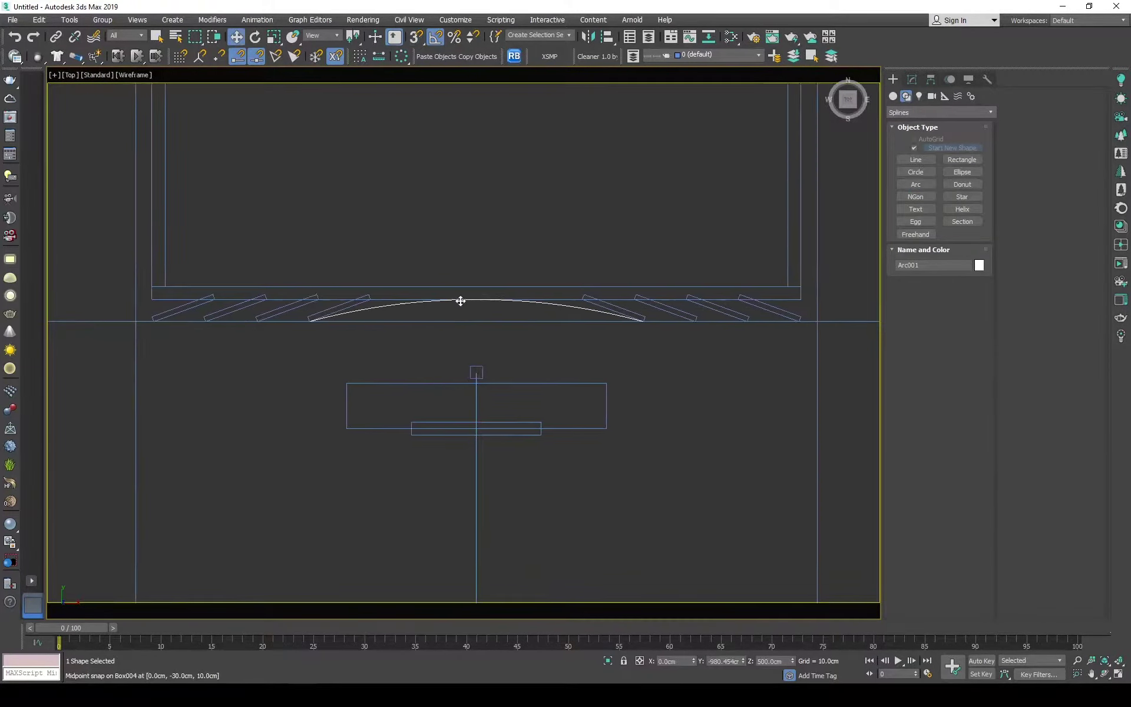
{"action": "scroll", "coordinate": [448, 298], "scroll_direction": "up", "scroll_amount": 1}
{"action": "scroll", "coordinate": [460, 295], "scroll_direction": "down", "scroll_amount": 1}
{"action": "scroll", "coordinate": [452, 301], "scroll_direction": "up", "scroll_amount": 1}
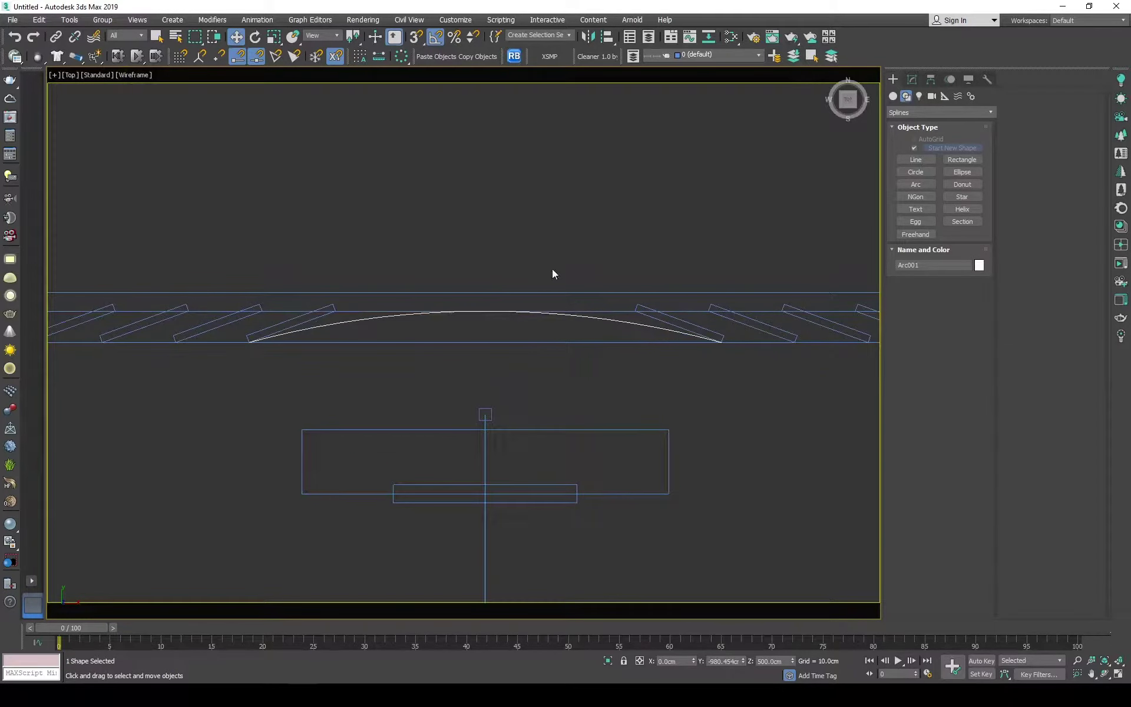
{"action": "right_click", "coordinate": [538, 299]}
{"action": "left_click", "coordinate": [507, 422]}
{"action": "left_click", "coordinate": [954, 420]}
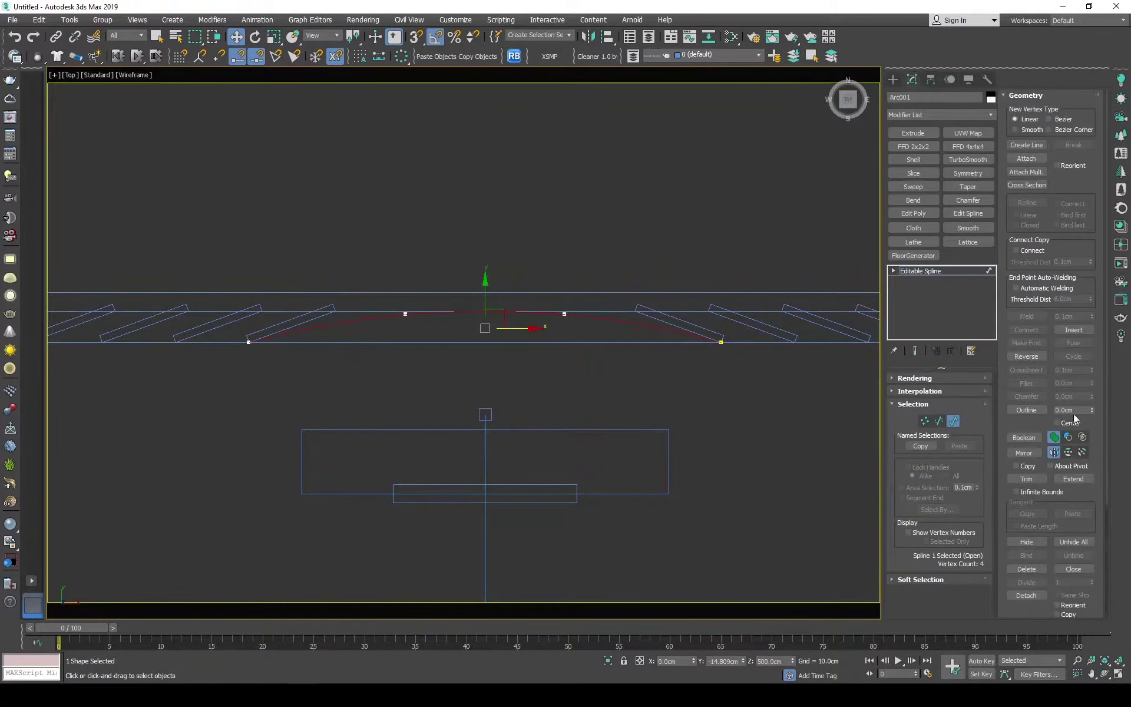
{"action": "key", "text": "Return"}
{"action": "key", "text": "Return"}
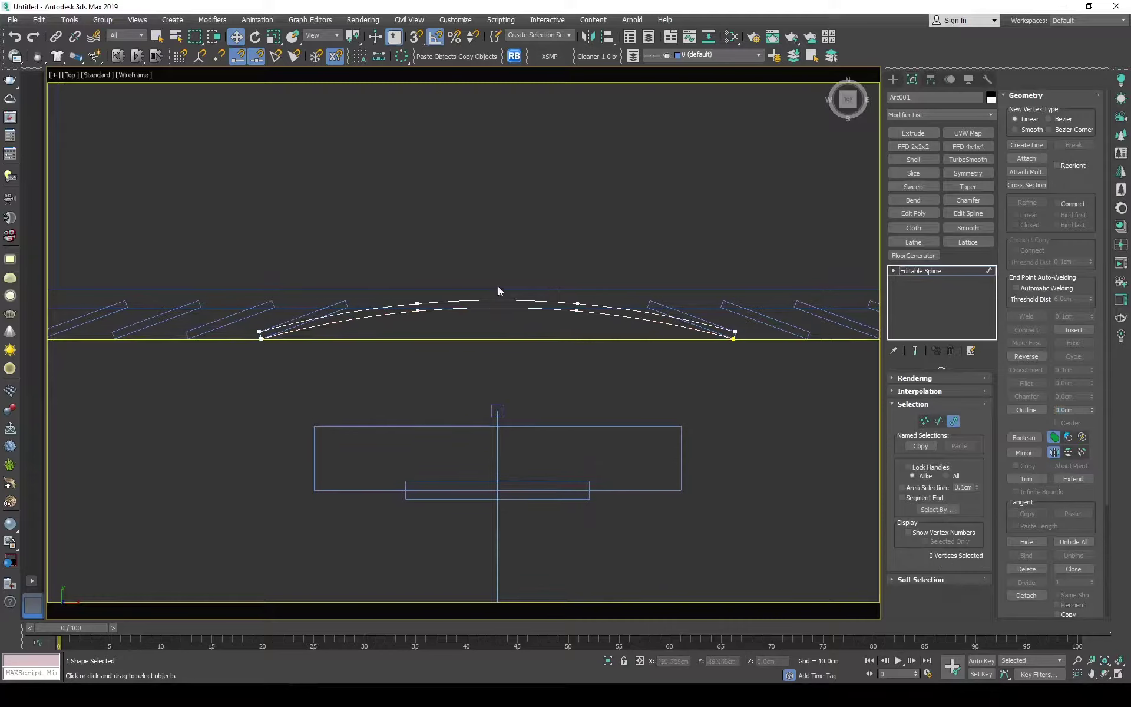
{"action": "left_click", "coordinate": [942, 271]}
- Move the long horizontal box and the wall pieces to the arc's midpoint
{"action": "left_click", "coordinate": [712, 306]}
{"action": "scroll", "coordinate": [530, 283], "scroll_direction": "down", "scroll_amount": 2}
{"action": "scroll", "coordinate": [495, 288], "scroll_direction": "up", "scroll_amount": 5}
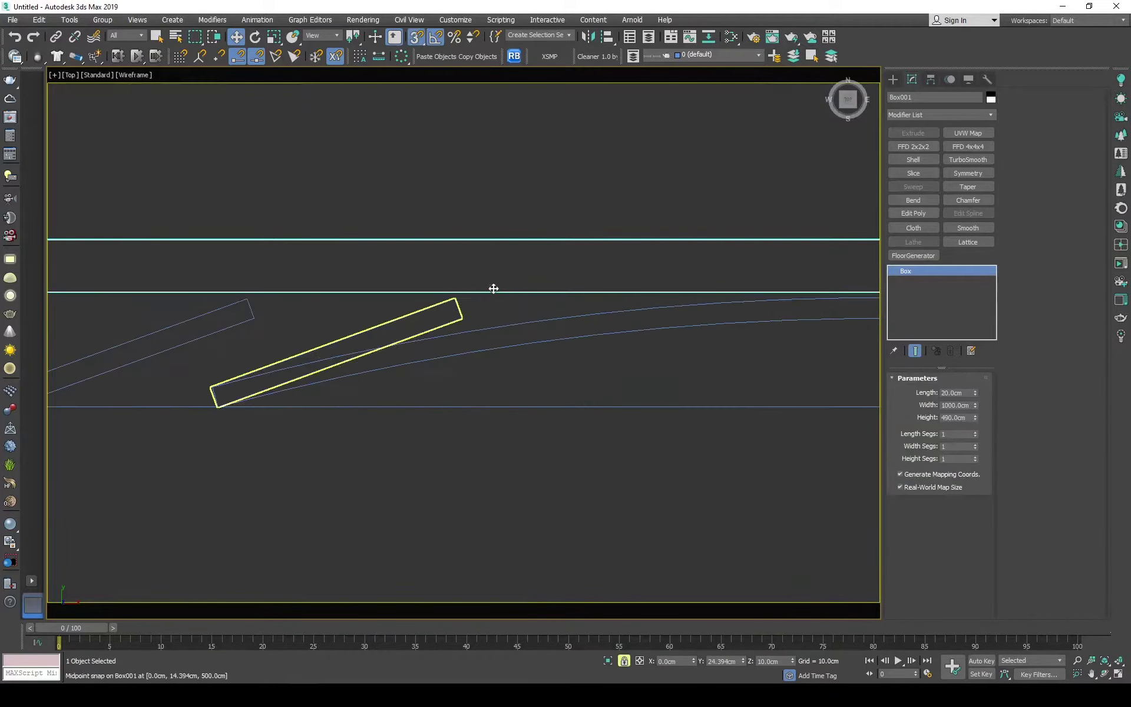
{"action": "scroll", "coordinate": [636, 253], "scroll_direction": "down", "scroll_amount": 4}
{"action": "scroll", "coordinate": [627, 255], "scroll_direction": "down", "scroll_amount": 2}
{"action": "left_click", "coordinate": [356, 242], "text": "ctrl"}
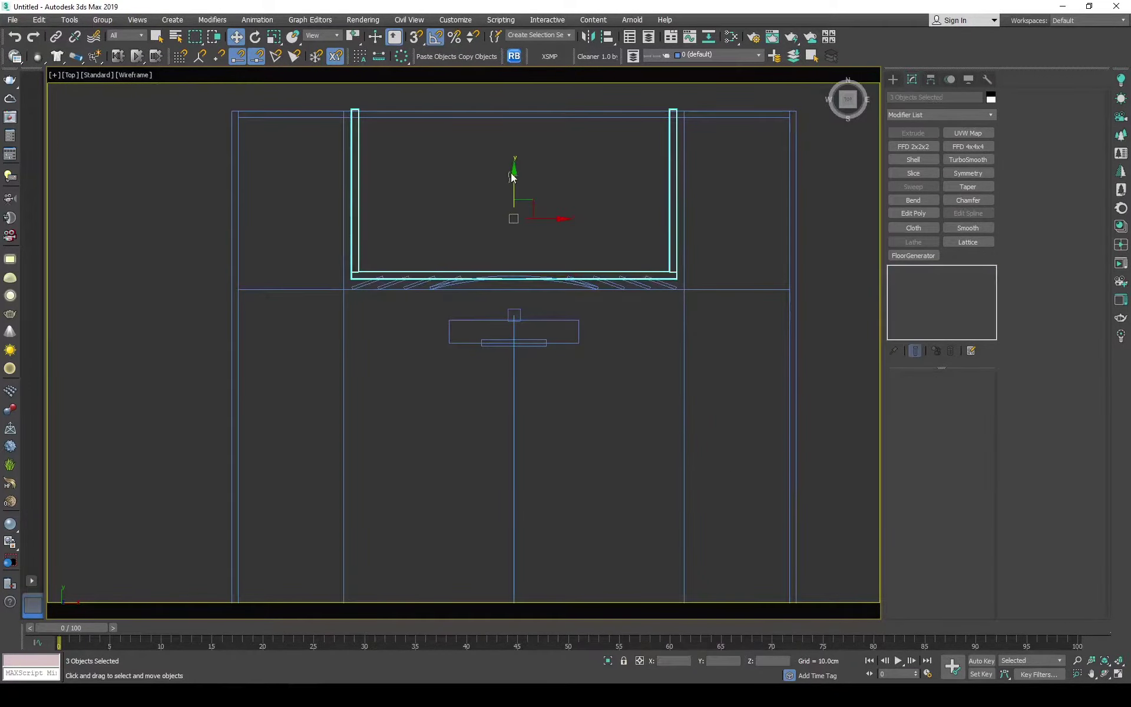
{"action": "scroll", "coordinate": [361, 281], "scroll_direction": "up", "scroll_amount": 3}
{"action": "scroll", "coordinate": [363, 298], "scroll_direction": "down", "scroll_amount": 1}
{"action": "left_click_drag", "start_coordinate": [253, 289], "coordinate": [363, 298]}
{"action": "scroll", "coordinate": [607, 308], "scroll_direction": "up", "scroll_amount": 2}
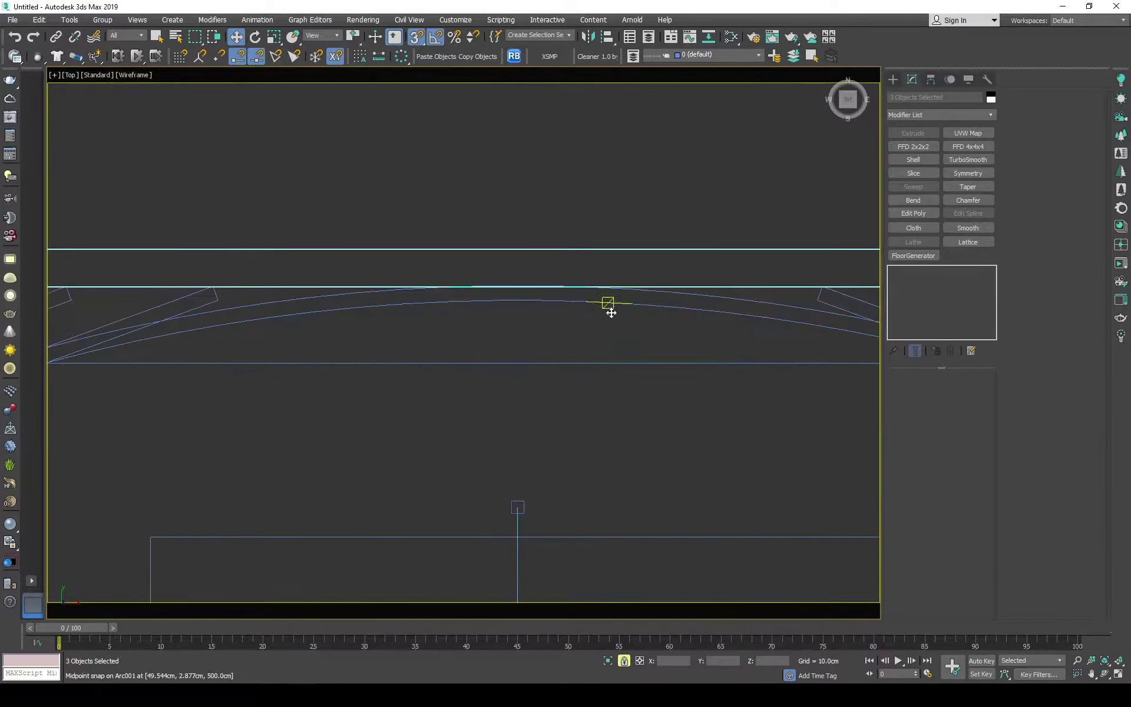
{"action": "scroll", "coordinate": [575, 312], "scroll_direction": "down", "scroll_amount": 2}
{"action": "left_click", "coordinate": [576, 313]}
- Check the arc and wall panels in the camera view in wireframe, then return to Top view
{"action": "key", "text": "c"}
{"action": "left_click", "coordinate": [315, 115]}
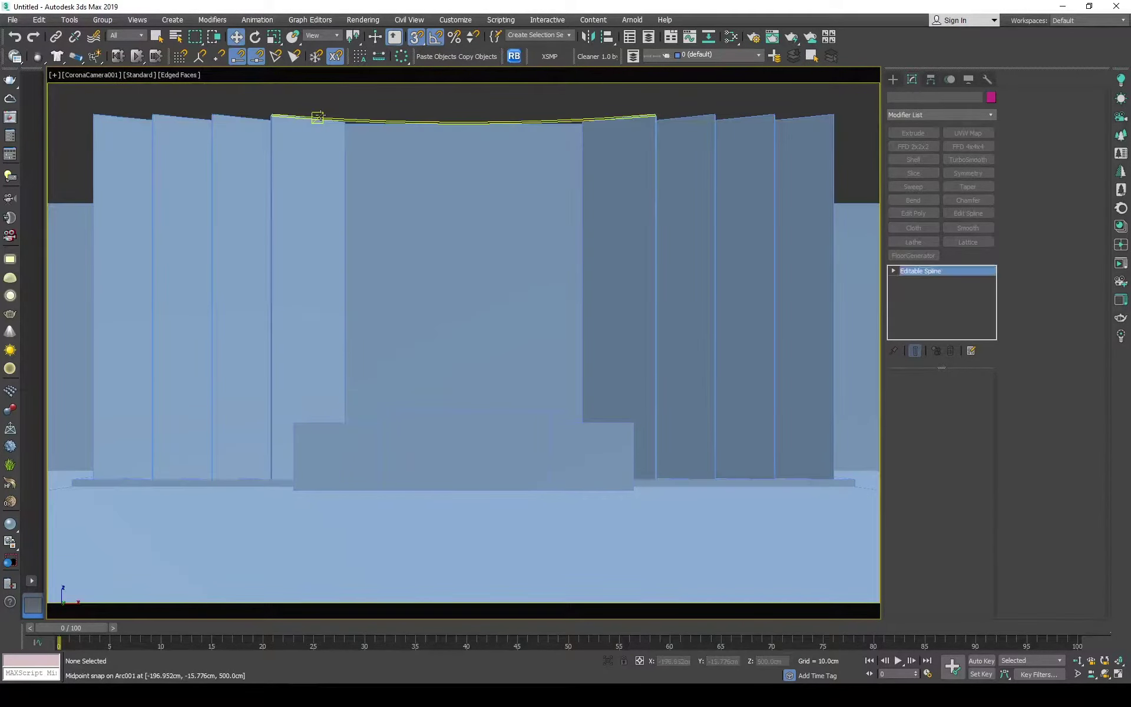
{"action": "key", "text": "Return"}
{"action": "left_click", "coordinate": [424, 391]}
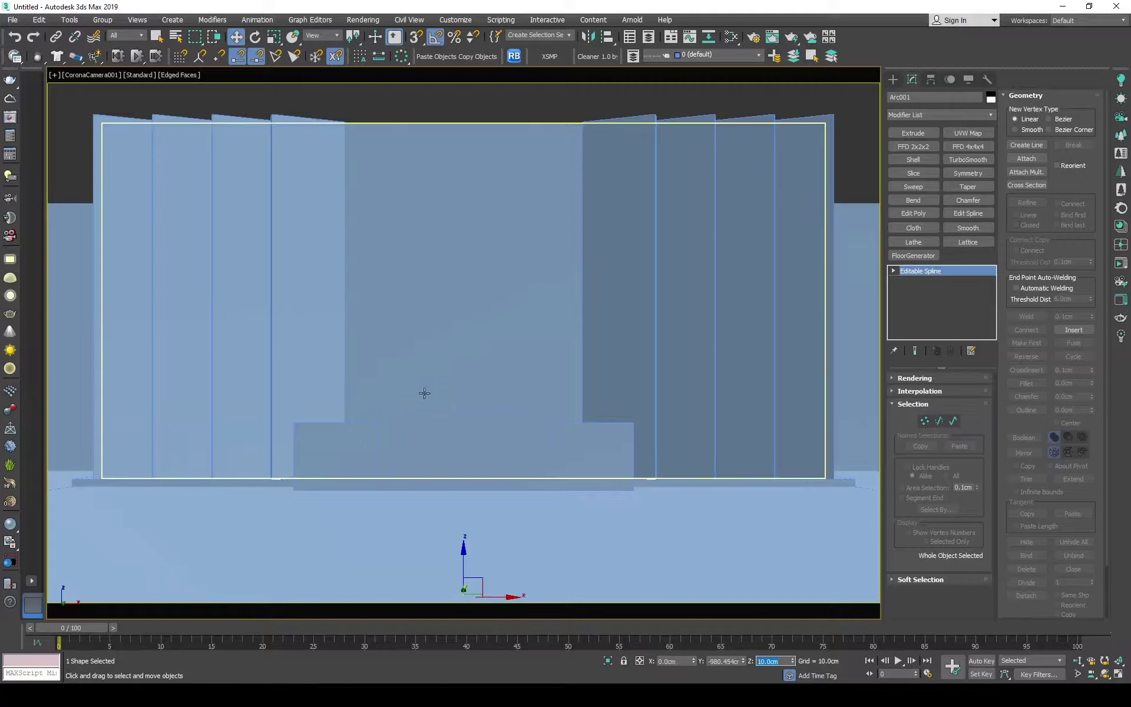
{"action": "left_click", "coordinate": [313, 235]}
{"action": "key", "text": "F3"}
{"action": "key", "text": "ctrl+d"}
{"action": "left_click", "coordinate": [283, 482]}
{"action": "key", "text": "t"}
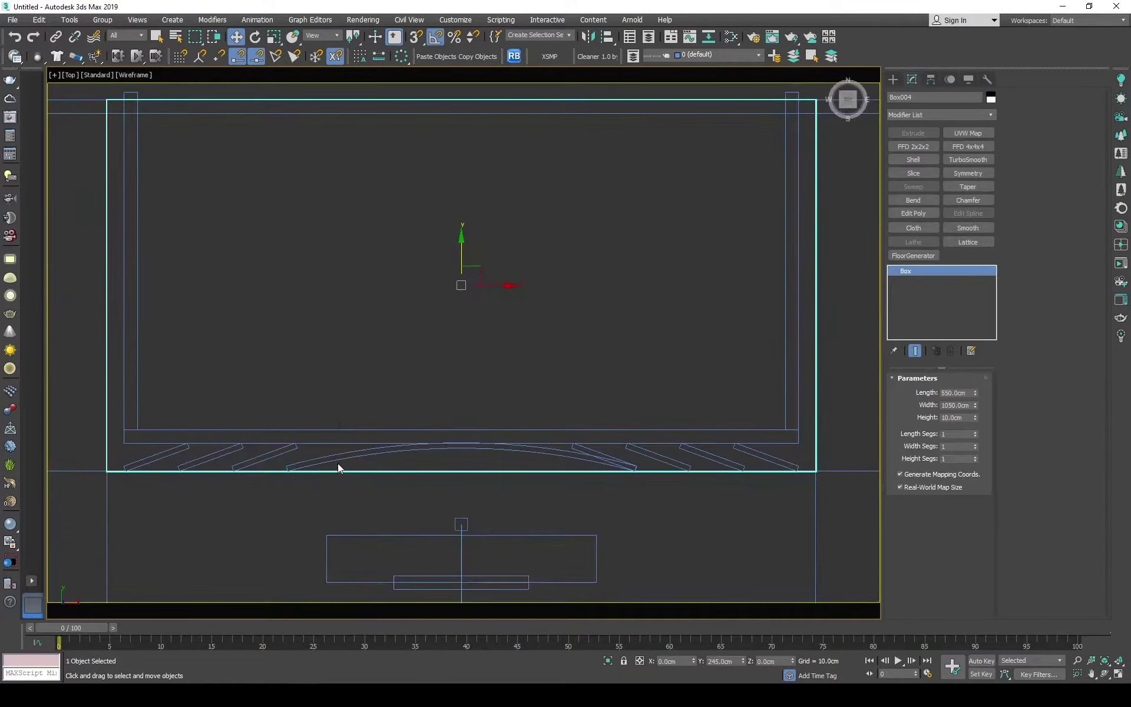
- Extrude the arc spline 490 cm into the curved back-wall panel and check it in the camera view
{"action": "left_click", "coordinate": [338, 462]}
{"action": "left_click", "coordinate": [914, 133]}
{"action": "type", "text": "90"}
{"action": "key", "text": "Return"}
{"action": "key", "text": "c"}
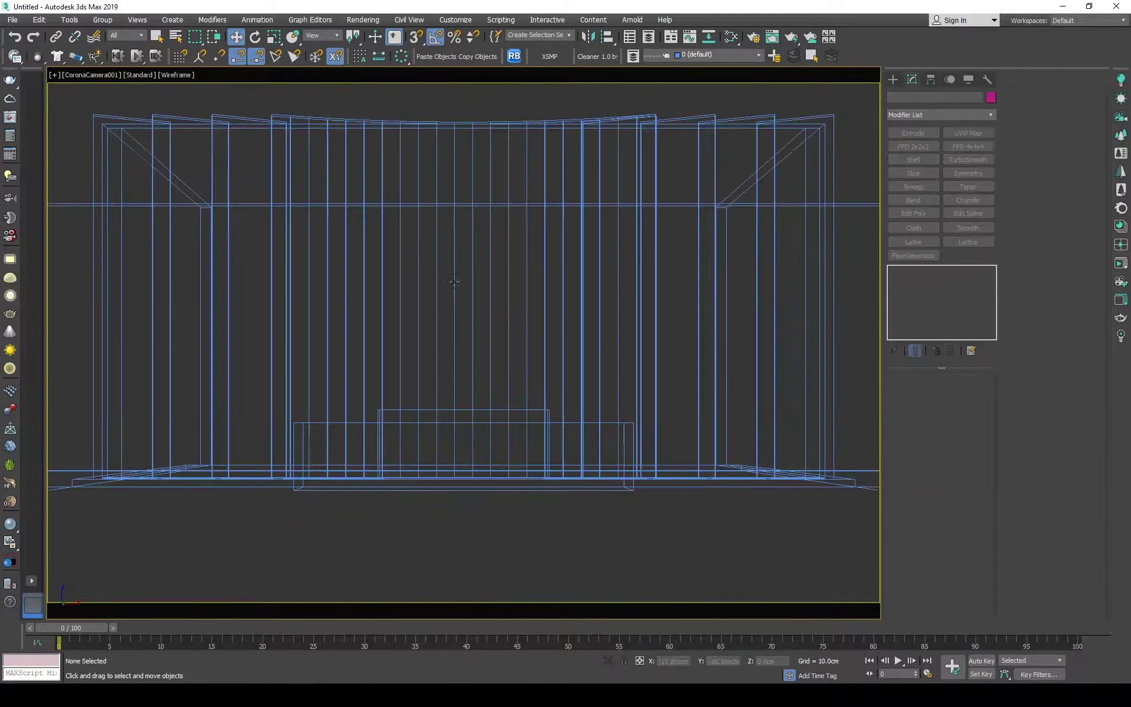
{"action": "key", "text": "F3"}
{"action": "key", "text": "ctrl+d"}
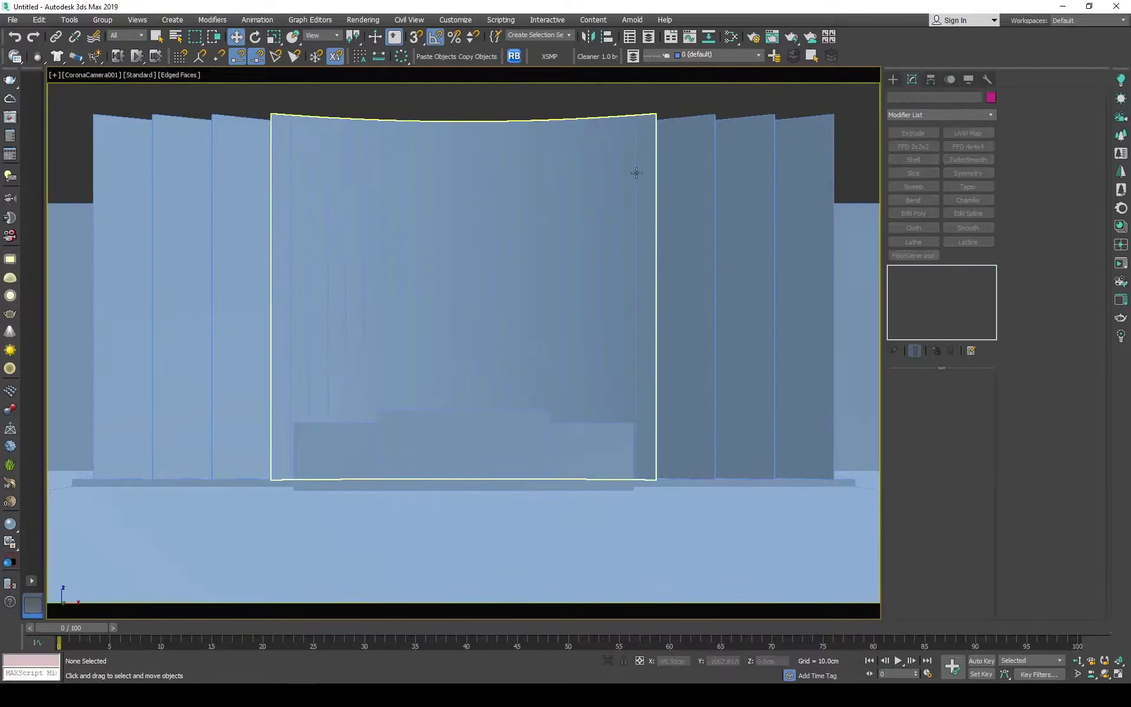
{"action": "key", "text": "t"}
{"action": "key", "text": "F3"}
{"action": "right_click", "coordinate": [378, 330]}
- With 3D Snap on, draw a box over the front of the room and convert it to Editable Poly
{"action": "left_click", "coordinate": [395, 294]}
{"action": "key", "text": "s"}
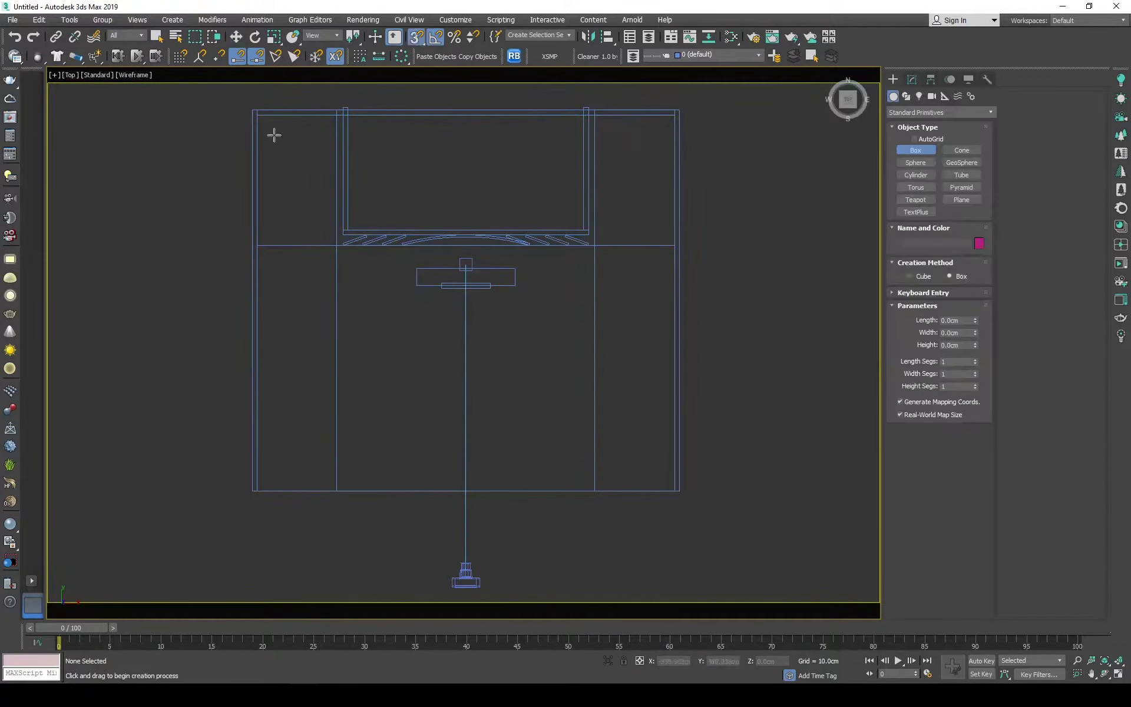
{"action": "left_click_drag", "start_coordinate": [335, 244], "coordinate": [595, 491]}
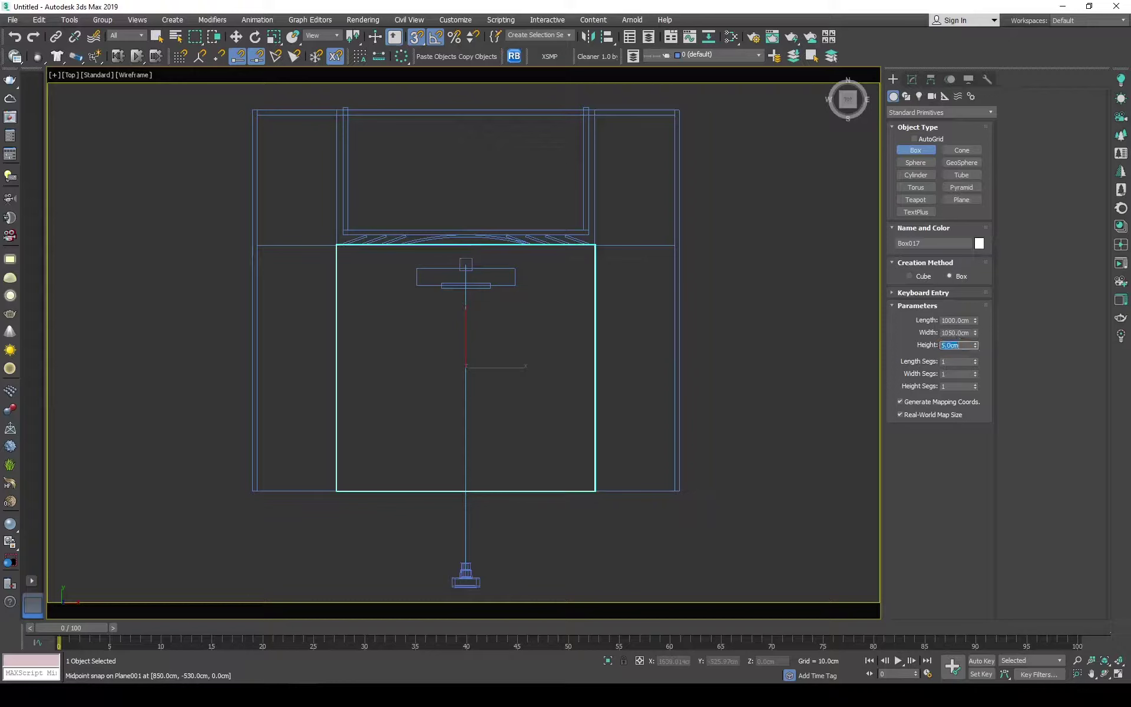
{"action": "key", "text": "w"}
{"action": "right_click", "coordinate": [500, 306]}
{"action": "left_click", "coordinate": [450, 434]}
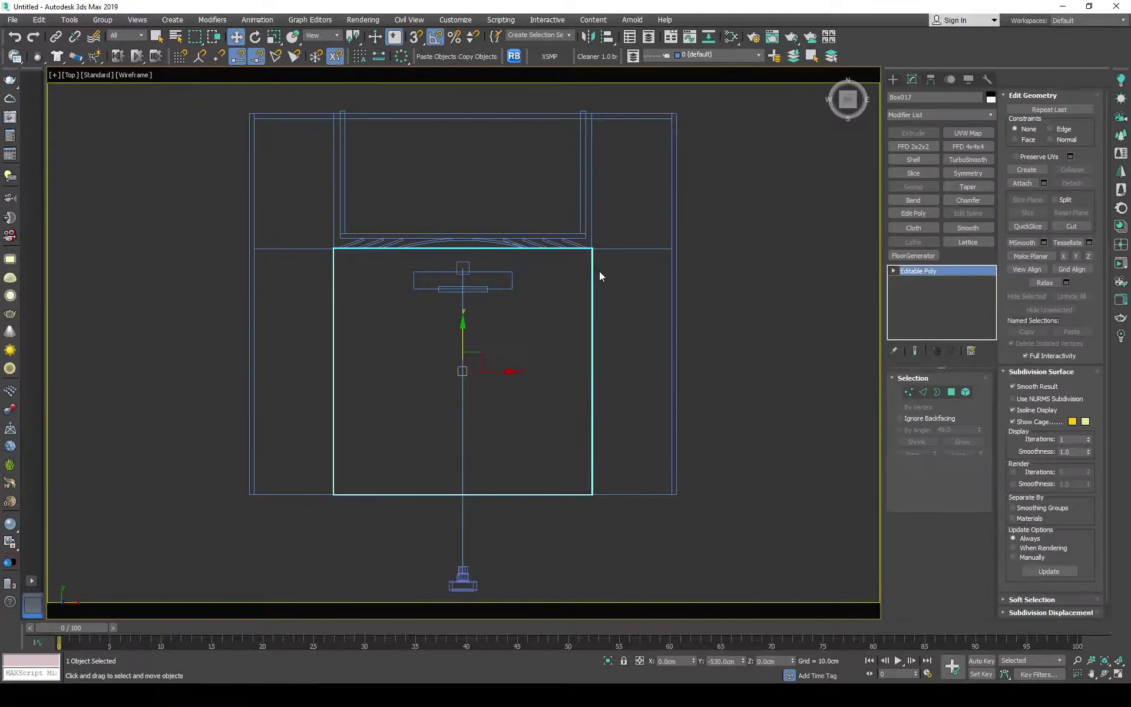
- Move the box's side vertices onto the wall line and extrude both side faces outward
{"action": "key", "text": "1"}
{"action": "left_click_drag", "start_coordinate": [682, 266], "coordinate": [192, 183]}
{"action": "left_click_drag", "start_coordinate": [576, 234], "coordinate": [662, 389]}
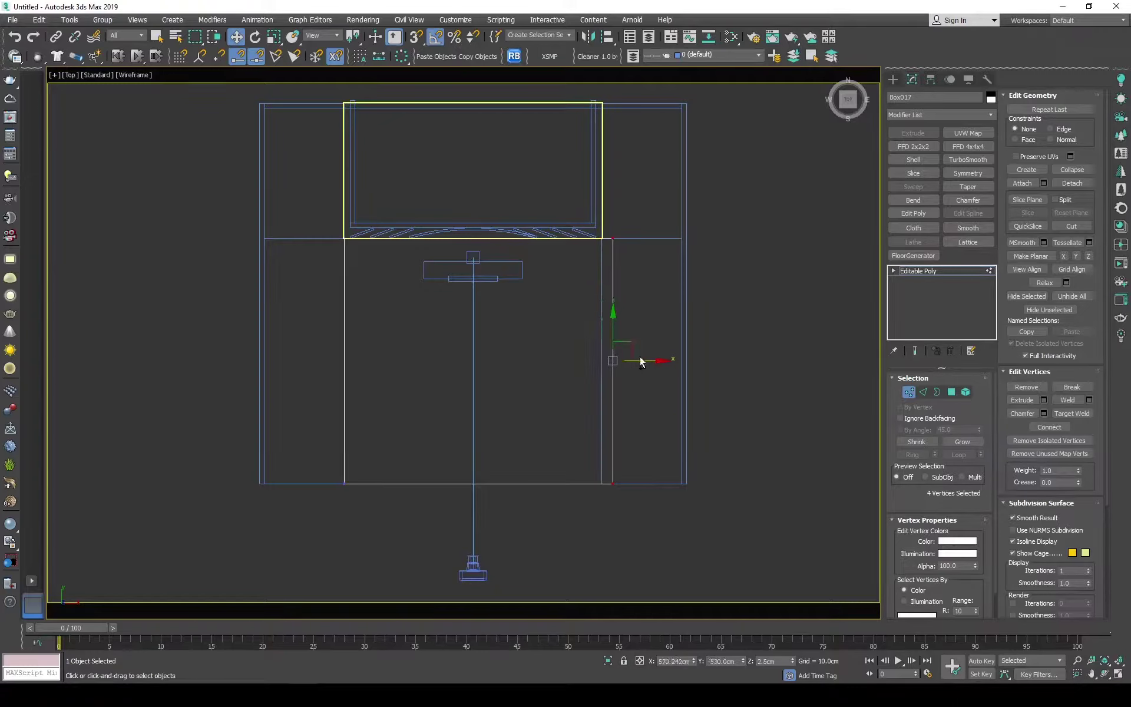
{"action": "left_click", "coordinate": [951, 392]}
{"action": "left_click", "coordinate": [345, 353]}
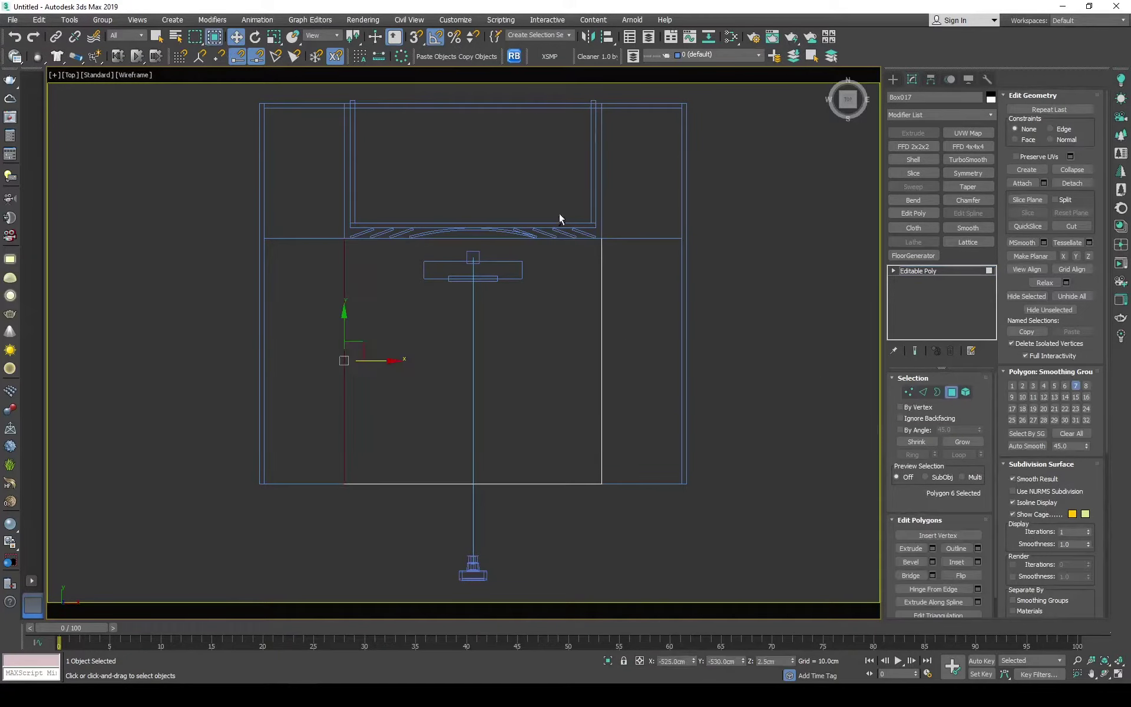
{"action": "left_click", "coordinate": [603, 354], "text": "ctrl"}
{"action": "left_click", "coordinate": [933, 548]}
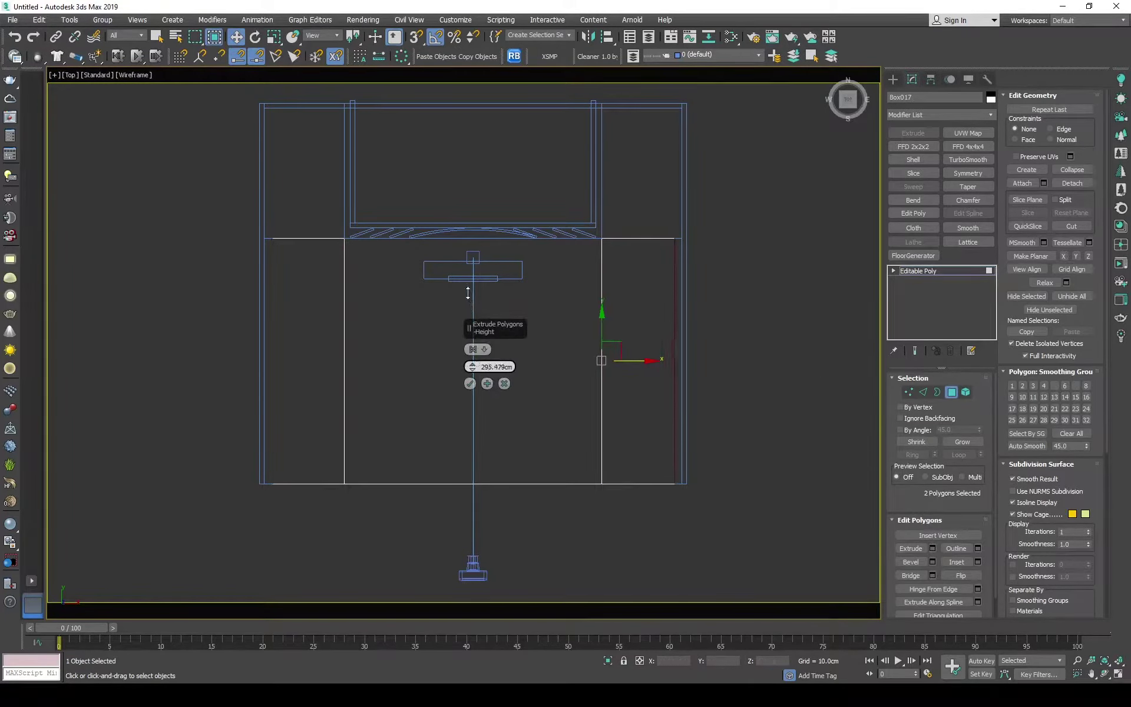
{"action": "left_click", "coordinate": [469, 384]}
- Extrude the back-edge faces and snap them to the back wall line
{"action": "left_click_drag", "start_coordinate": [190, 176], "coordinate": [417, 285]}
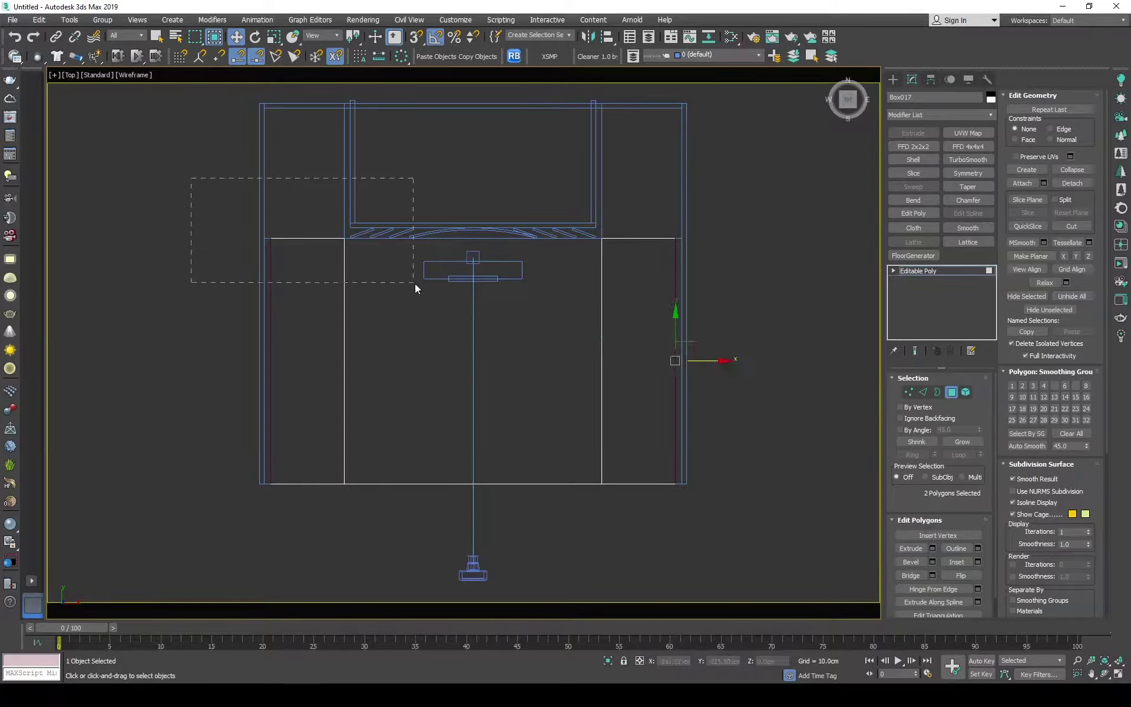
{"action": "left_click", "coordinate": [933, 548]}
{"action": "left_click", "coordinate": [469, 384]}
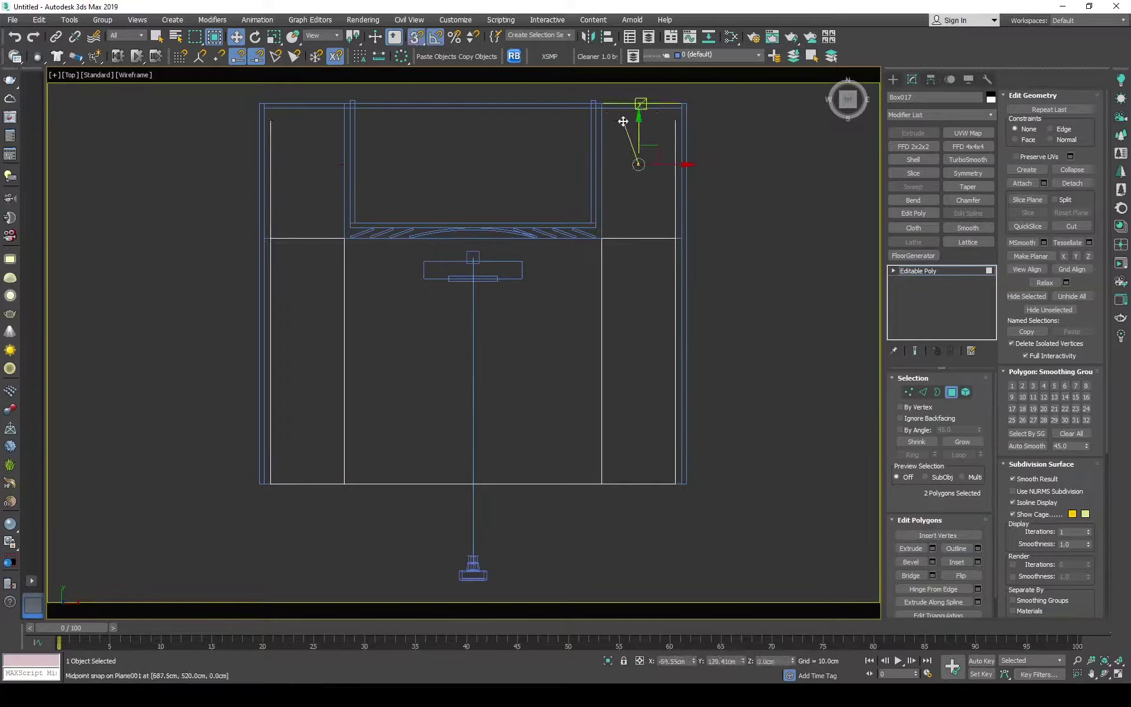
{"action": "left_click_drag", "start_coordinate": [623, 121], "coordinate": [686, 124]}
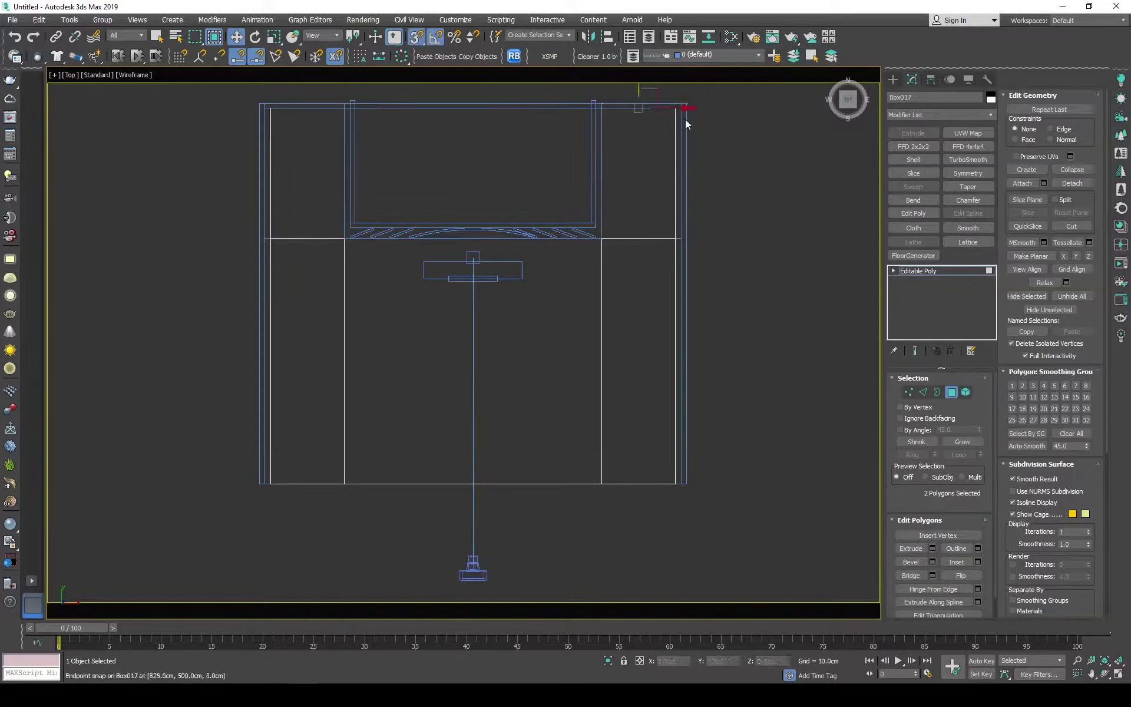
{"action": "left_click", "coordinate": [927, 271]}
{"action": "left_click", "coordinate": [356, 327]}
{"action": "left_click", "coordinate": [557, 379]}
{"action": "left_click", "coordinate": [358, 388]}
- Check the slab through the camera, then reselect Box017 in Top view
{"action": "key", "text": "c"}
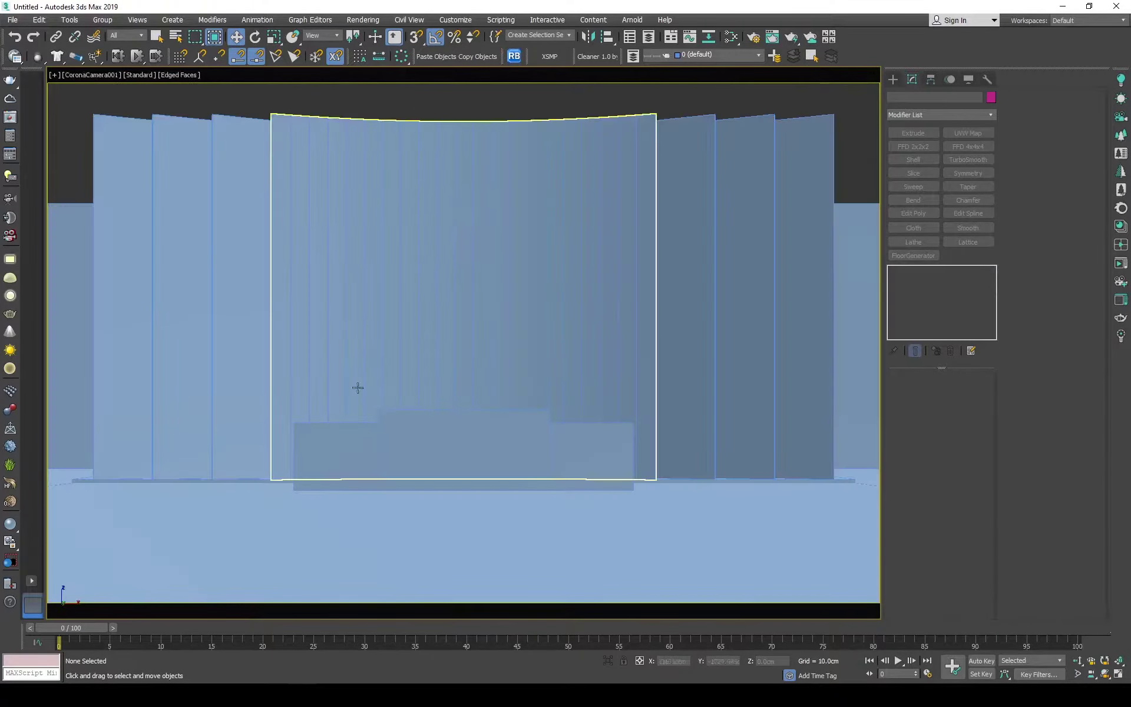
{"action": "key", "text": "f"}
{"action": "key", "text": "t"}
{"action": "left_click", "coordinate": [359, 334]}
- Raise Box017 in Front view to 490 cm and check it through the camera
{"action": "key", "text": "f"}
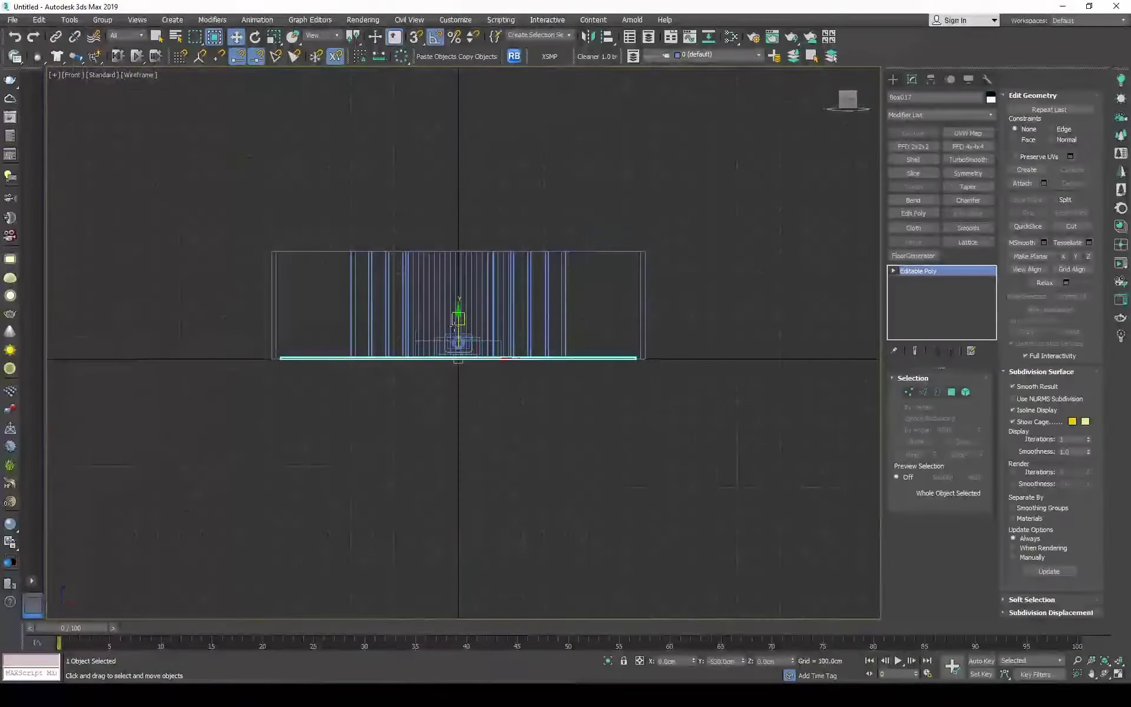
{"action": "scroll", "coordinate": [295, 288], "scroll_direction": "up", "scroll_amount": 5}
{"action": "left_click_drag", "start_coordinate": [273, 298], "coordinate": [272, 189]}
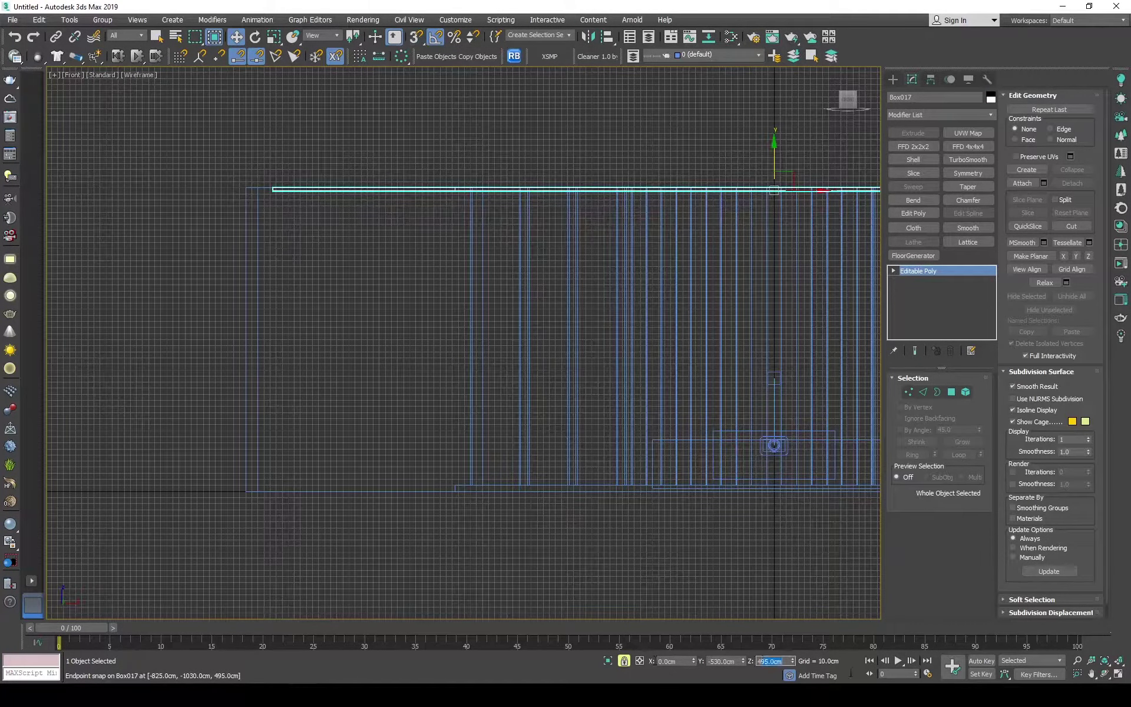
{"action": "type", "text": "490"}
{"action": "key", "text": "Return"}
{"action": "scroll", "coordinate": [442, 277], "scroll_direction": "down", "scroll_amount": 1}
{"action": "left_click", "coordinate": [442, 277]}
{"action": "key", "text": "c"}
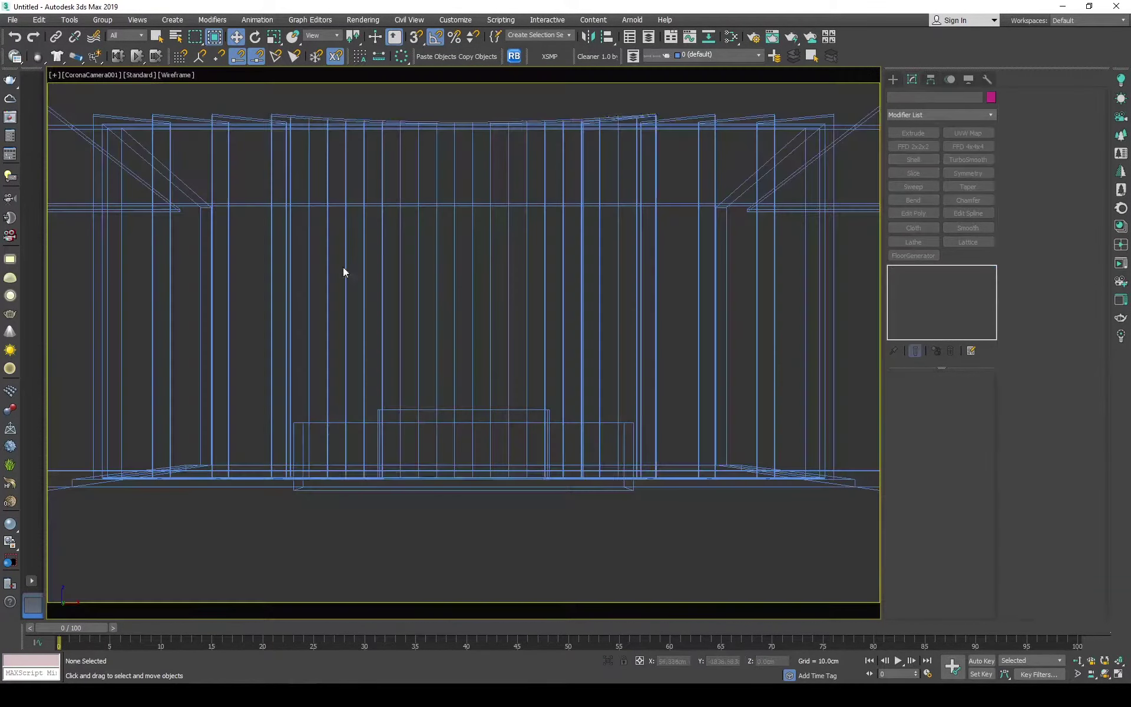
{"action": "key", "text": "F3"}
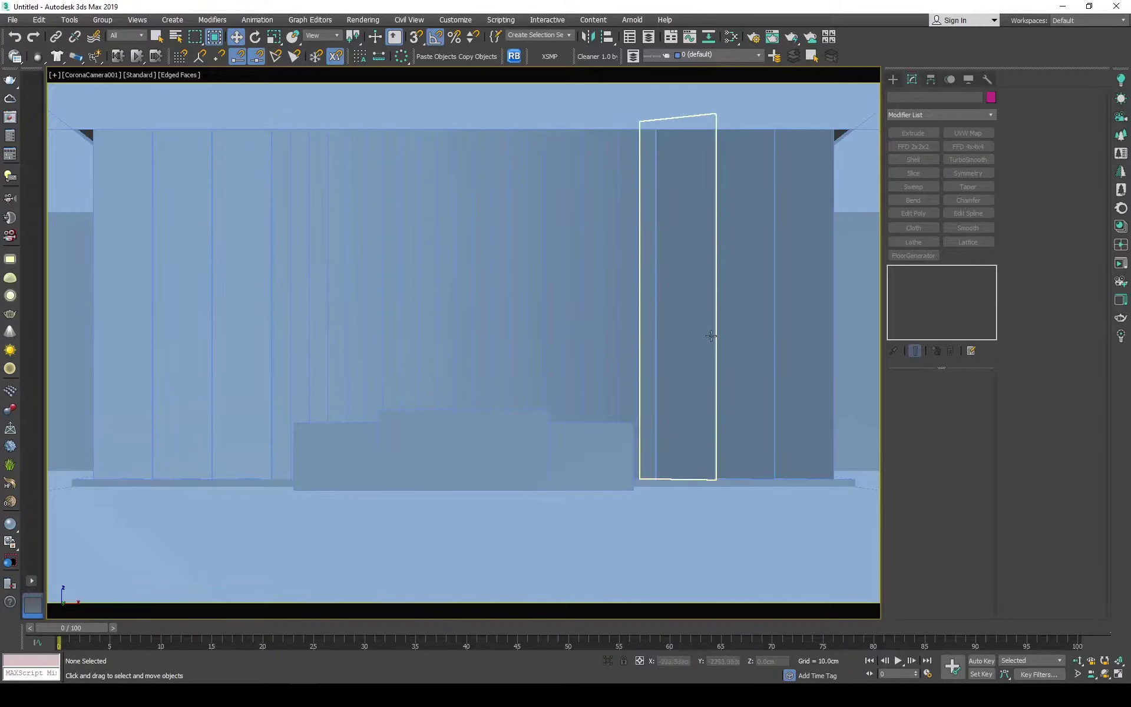
- Lower the slab to 450 cm and dolly the camera closer to the back wall
{"action": "key", "text": "ctrl+z"}
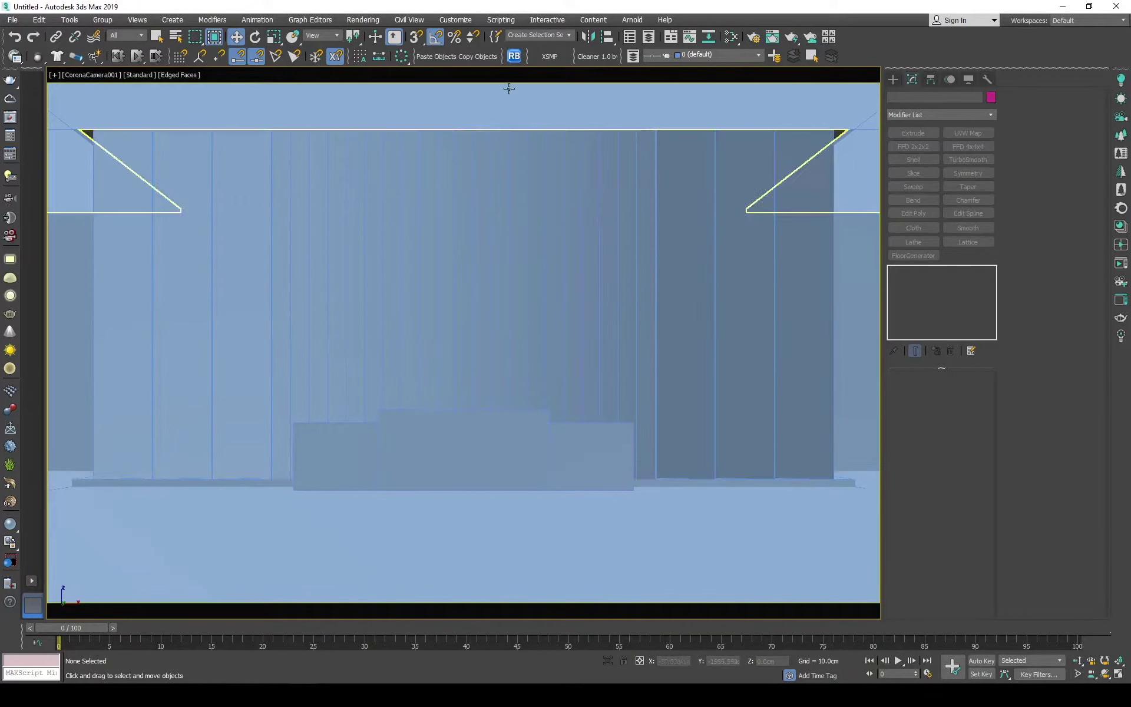
{"action": "type", "text": "450"}
{"action": "key", "text": "Return"}
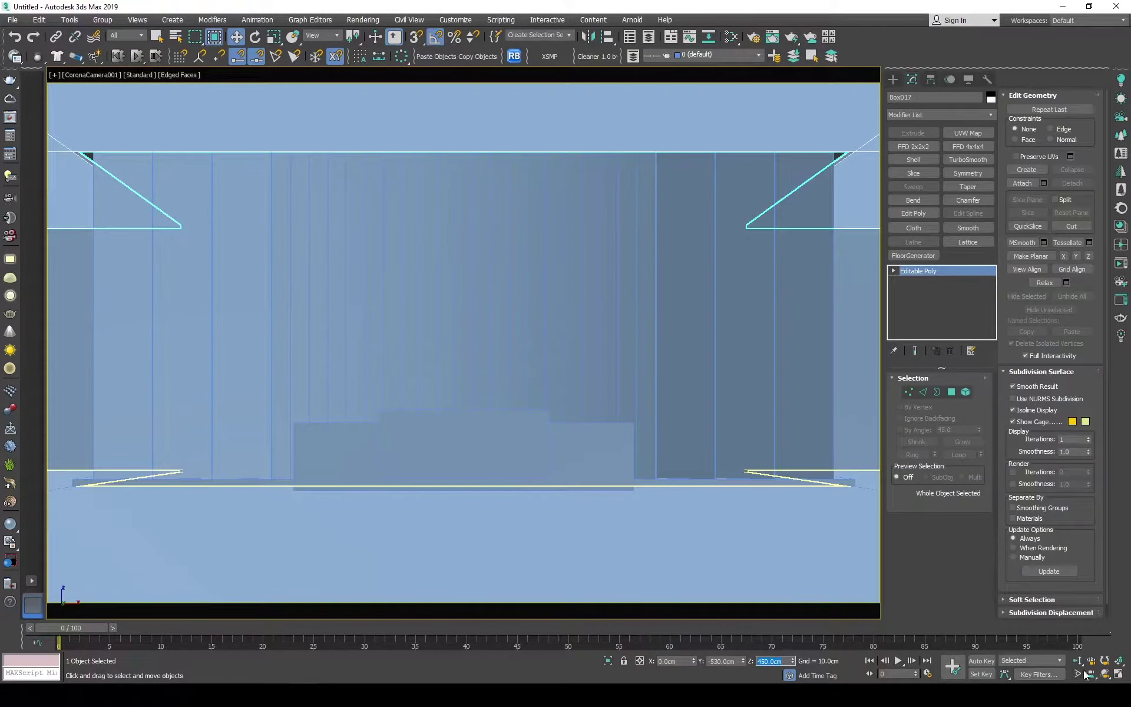
{"action": "left_click", "coordinate": [1086, 675]}
{"action": "mouse_move", "coordinate": [536, 377]}
{"action": "left_mouse_down"}
{"action": "mouse_move", "coordinate": [535, 347]}
{"action": "mouse_move", "coordinate": [464, 338]}
{"action": "mouse_move", "coordinate": [470, 328]}
{"action": "mouse_move", "coordinate": [469, 343]}
{"action": "mouse_move", "coordinate": [462, 327]}
{"action": "mouse_move", "coordinate": [469, 419]}
{"action": "mouse_move", "coordinate": [473, 385]}
{"action": "left_mouse_up"}
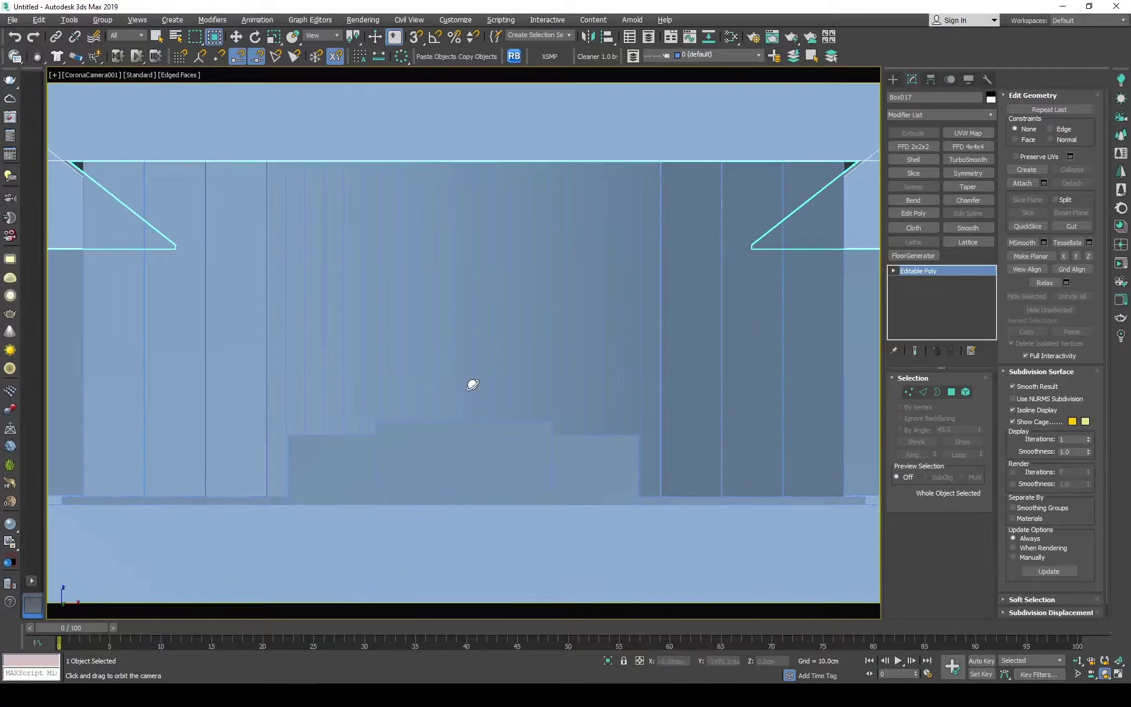
{"action": "key", "text": "F3"}
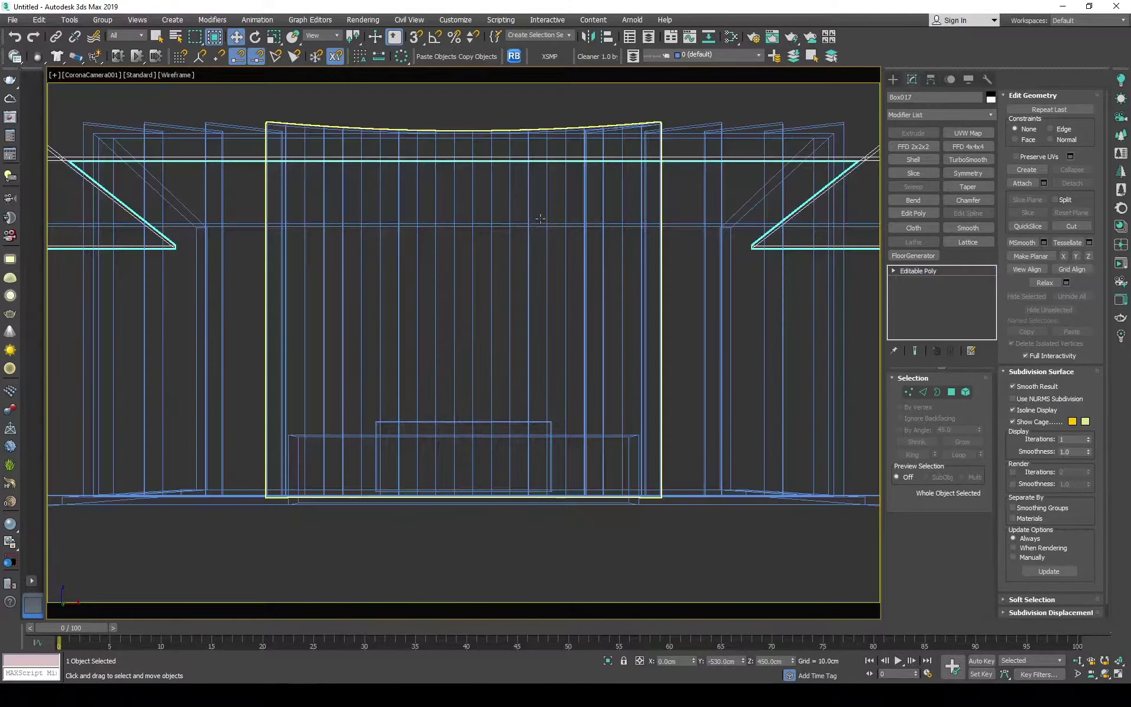
{"action": "key", "text": "t"}
{"action": "right_click", "coordinate": [539, 323]}
{"action": "left_click", "coordinate": [548, 326]}
- Draw Box018 snapped to the whole outer room outline and view it in camera wireframe
{"action": "left_click_drag", "start_coordinate": [317, 180], "coordinate": [754, 568]}
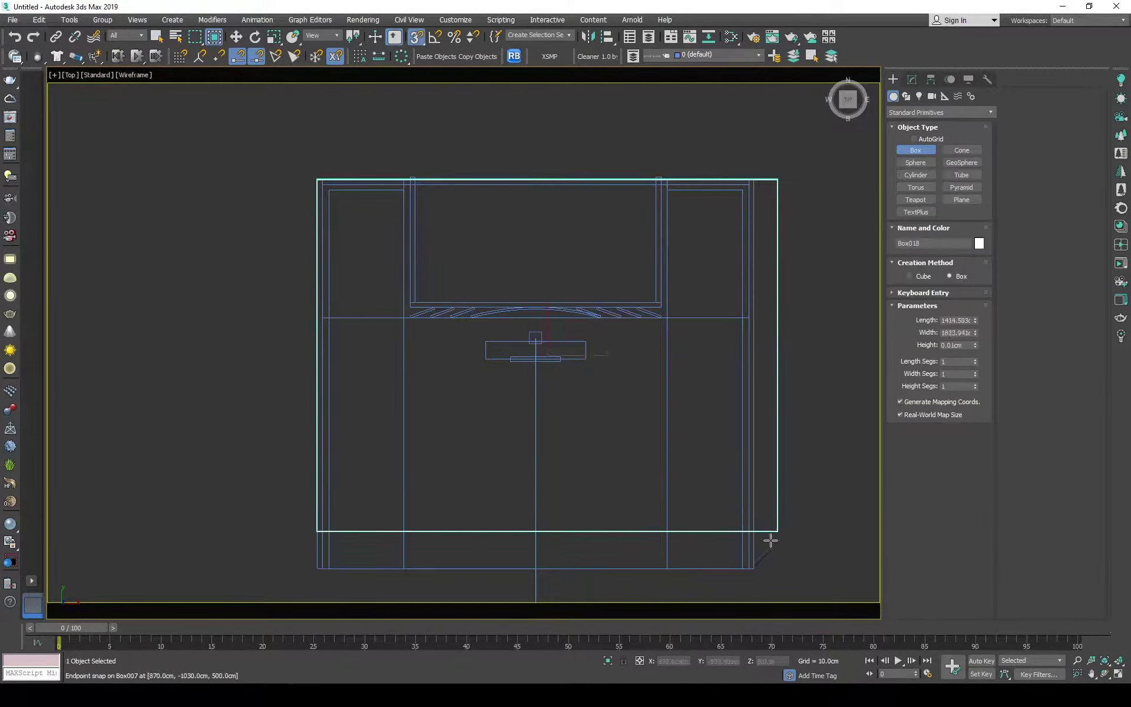
{"action": "left_click", "coordinate": [772, 532]}
{"action": "key", "text": "Return"}
{"action": "key", "text": "p"}
{"action": "key", "text": "c"}
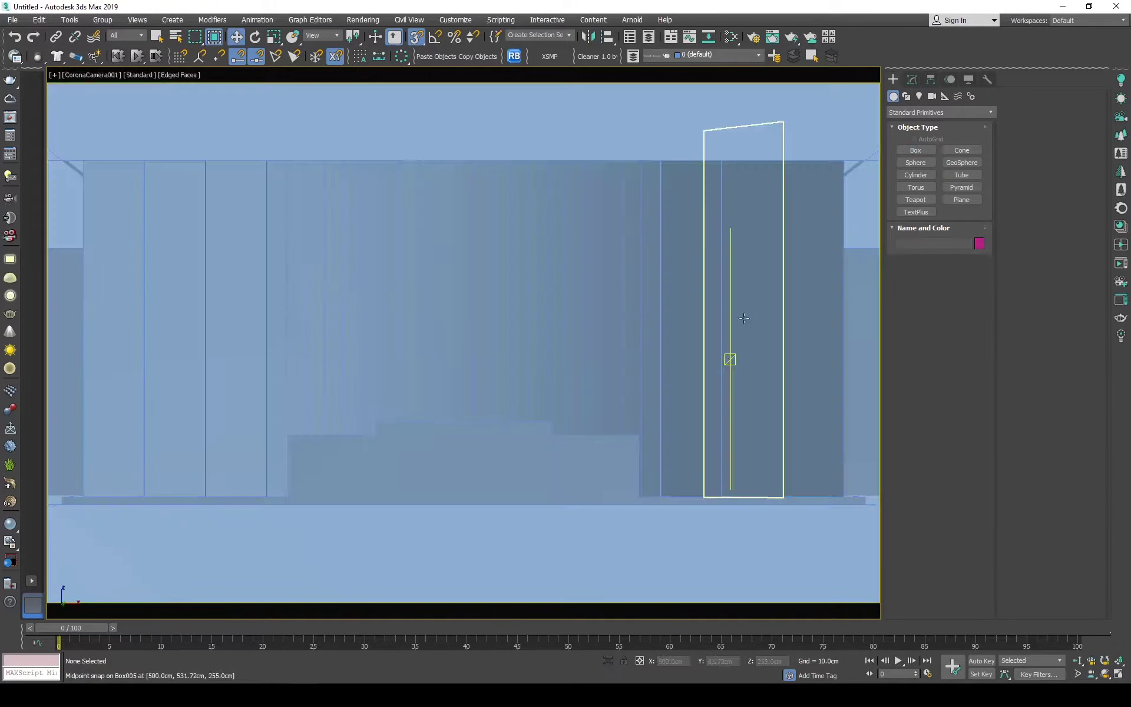
{"action": "key", "text": "F3"}
- Adjust Box017's end vertices in Front view, then switch the camera view to Clay and wireframe
{"action": "key", "text": "f"}
{"action": "key", "text": "ctrl+z"}
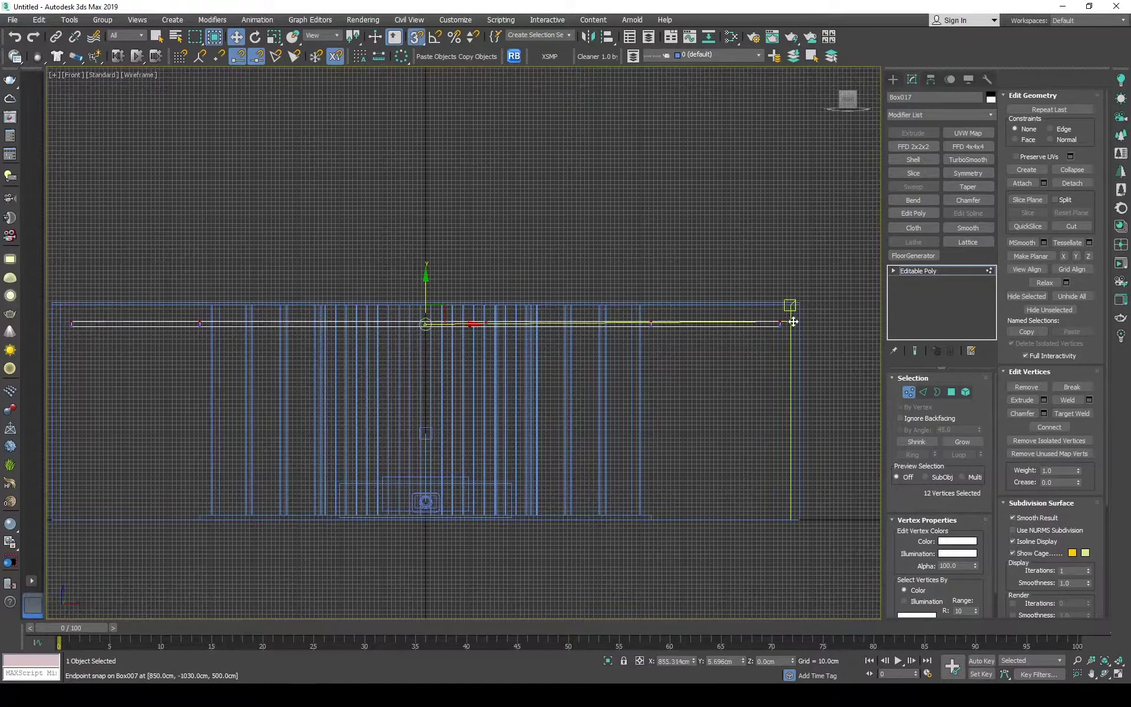
{"action": "left_click", "coordinate": [702, 263]}
{"action": "key", "text": "c"}
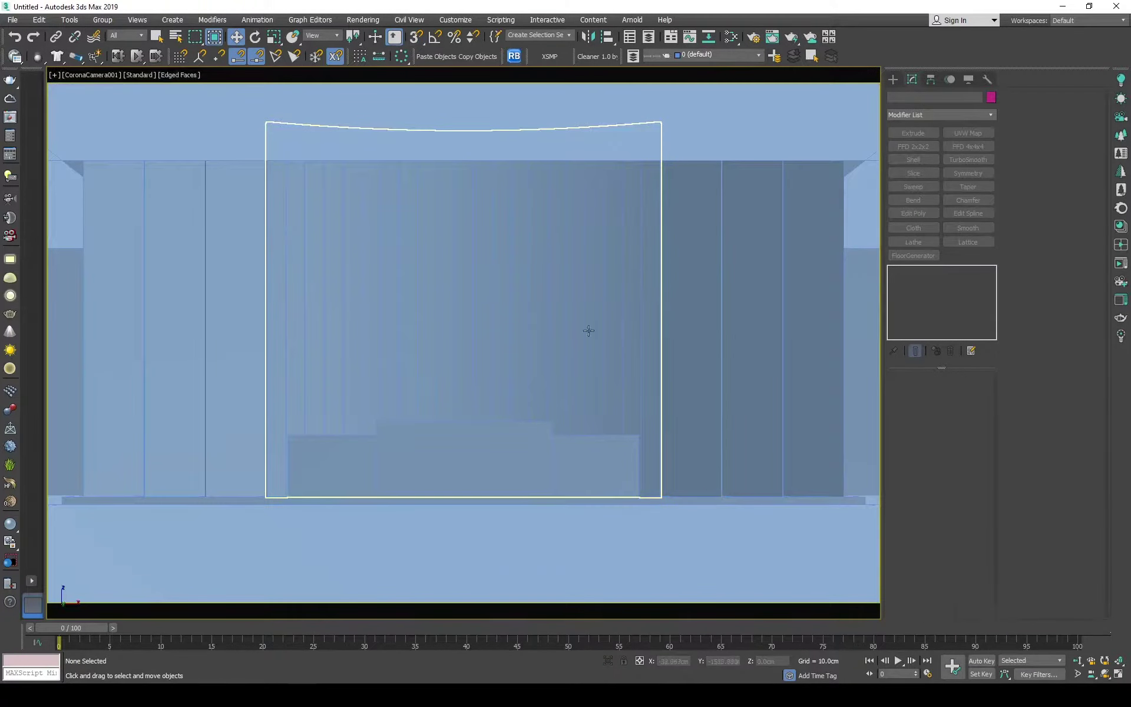
{"action": "left_click", "coordinate": [179, 75]}
{"action": "left_click", "coordinate": [220, 154]}
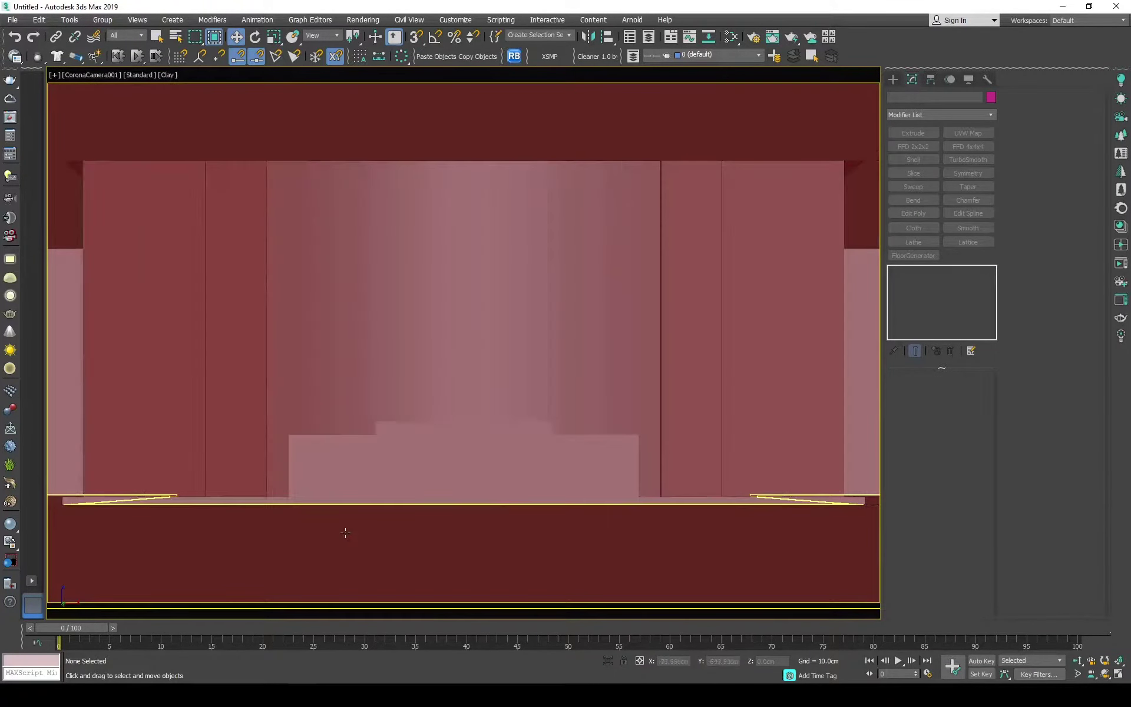
{"action": "key", "text": "F3"}
{"action": "key", "text": "F3"}
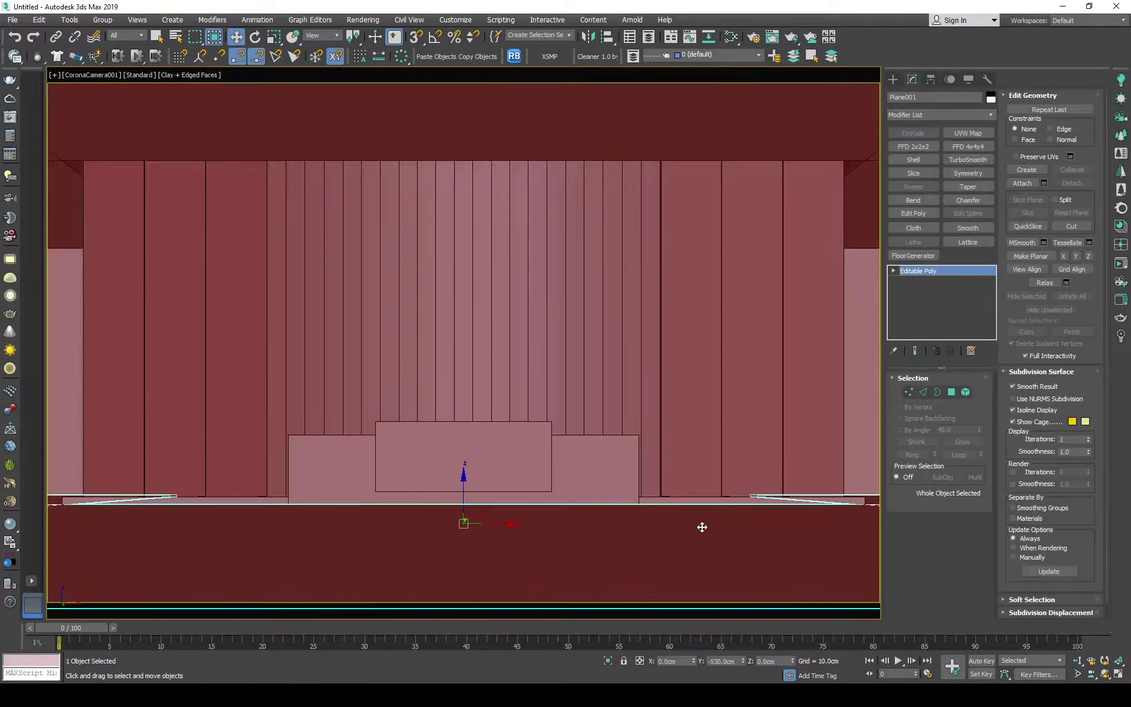
- Enable clipping on CoronaCamera001 with near 350 cm and far 10000 cm, then raise the camera slightly
{"action": "key", "text": "t"}
{"action": "left_click", "coordinate": [577, 541]}
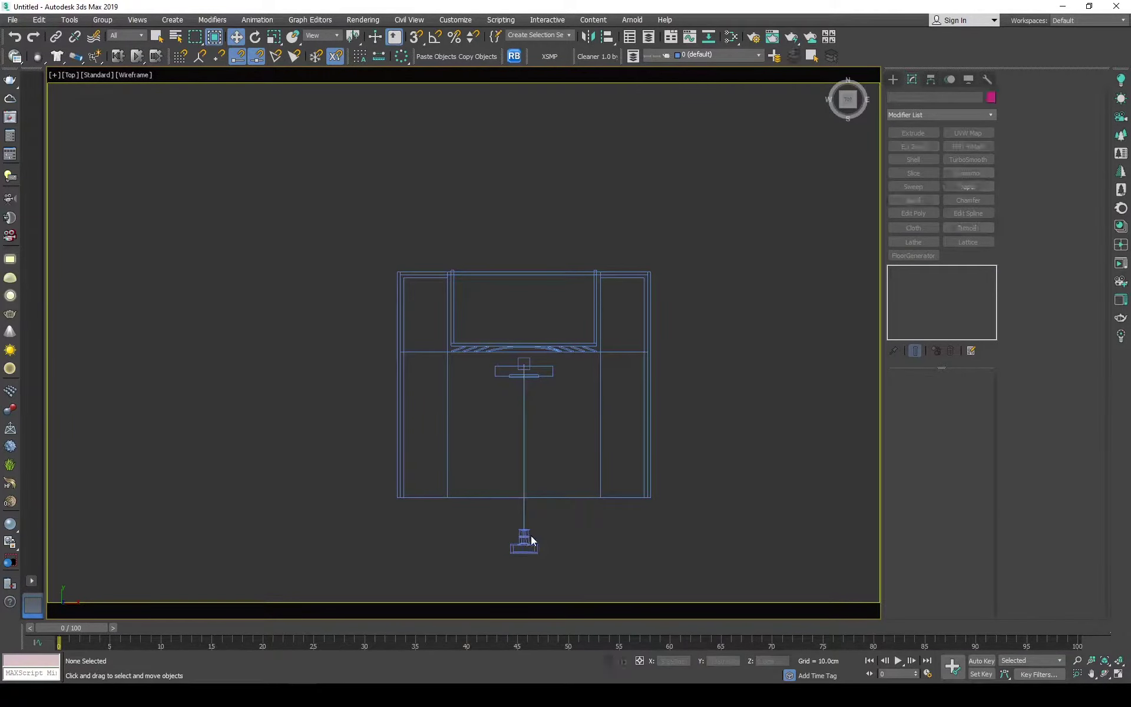
{"action": "left_click", "coordinate": [524, 539]}
{"action": "scroll", "coordinate": [1026, 539], "scroll_direction": "down", "scroll_amount": 2}
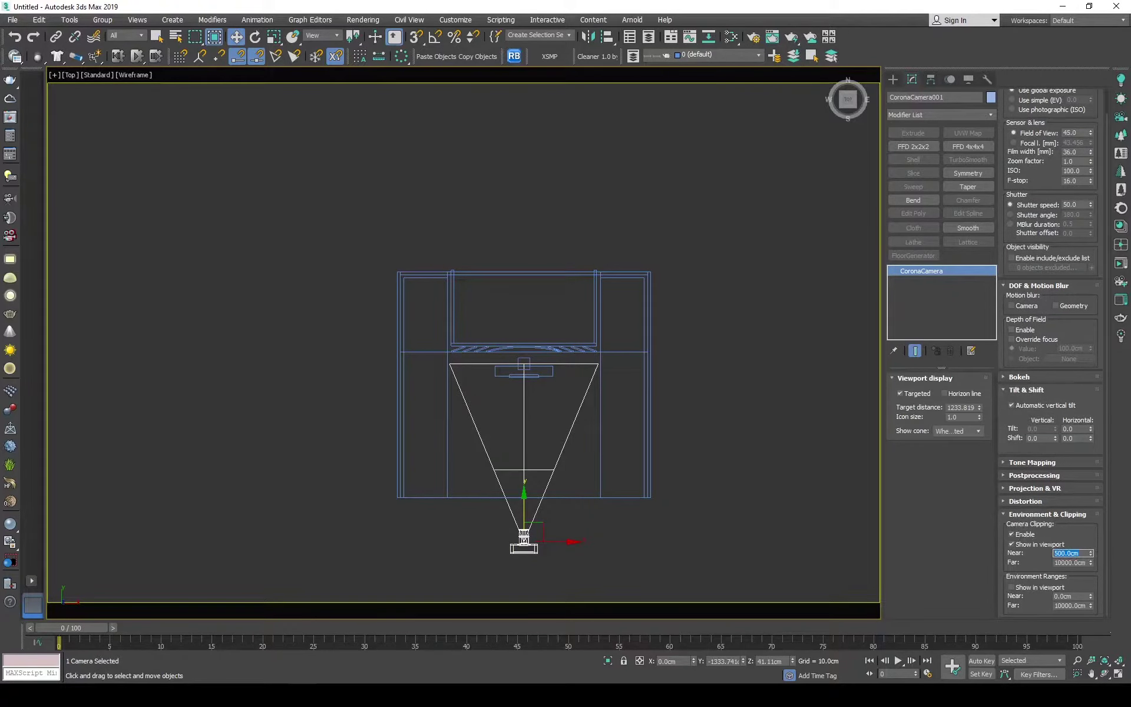
{"action": "type", "text": "350"}
{"action": "key", "text": "Return"}
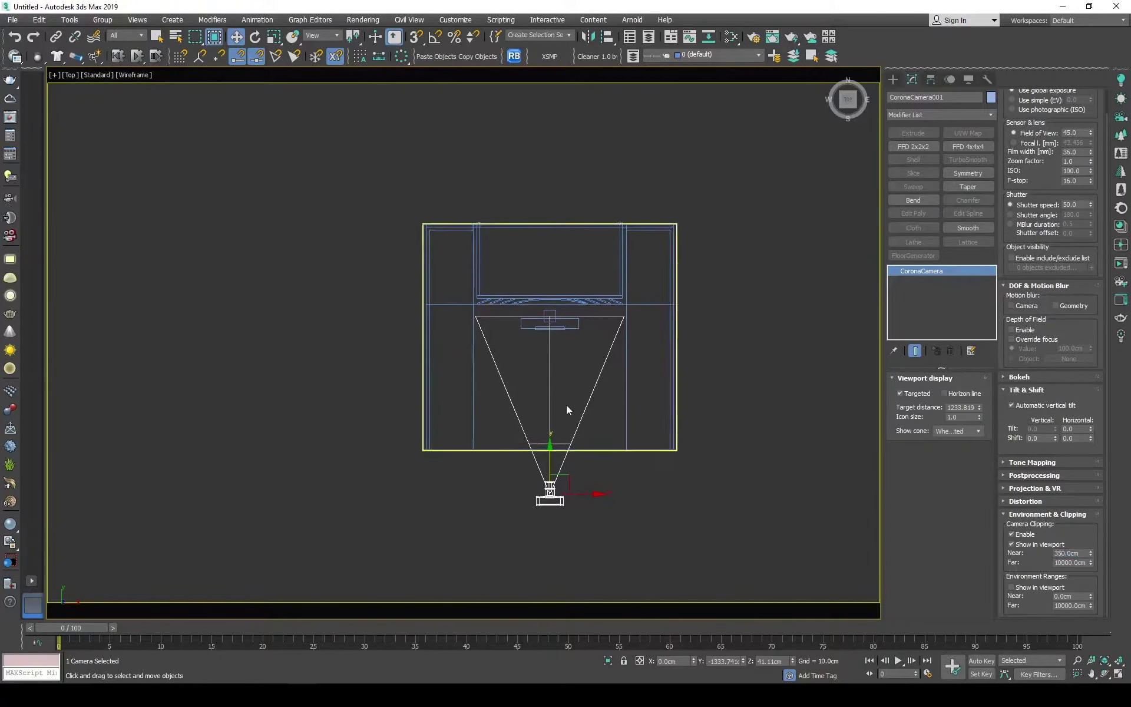
{"action": "key", "text": "c"}
{"action": "middle_click_drag", "start_coordinate": [496, 314], "coordinate": [495, 349]}
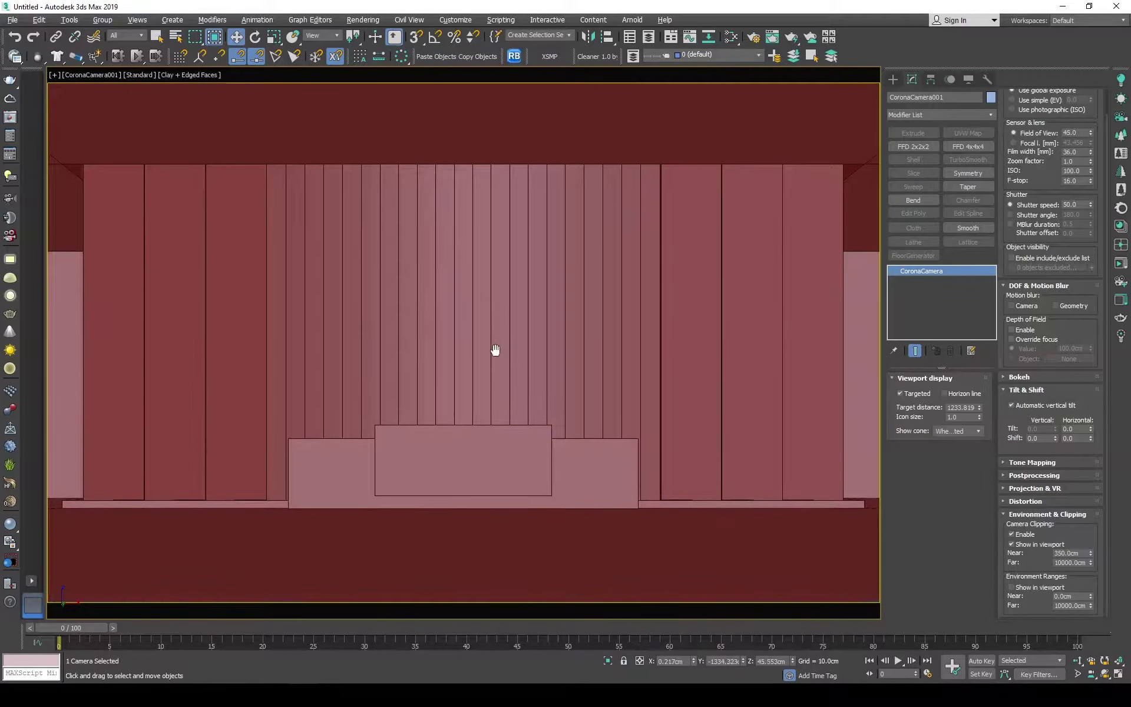
- In Top view, select then deselect the camera and centre the room layout
{"action": "key", "text": "t"}
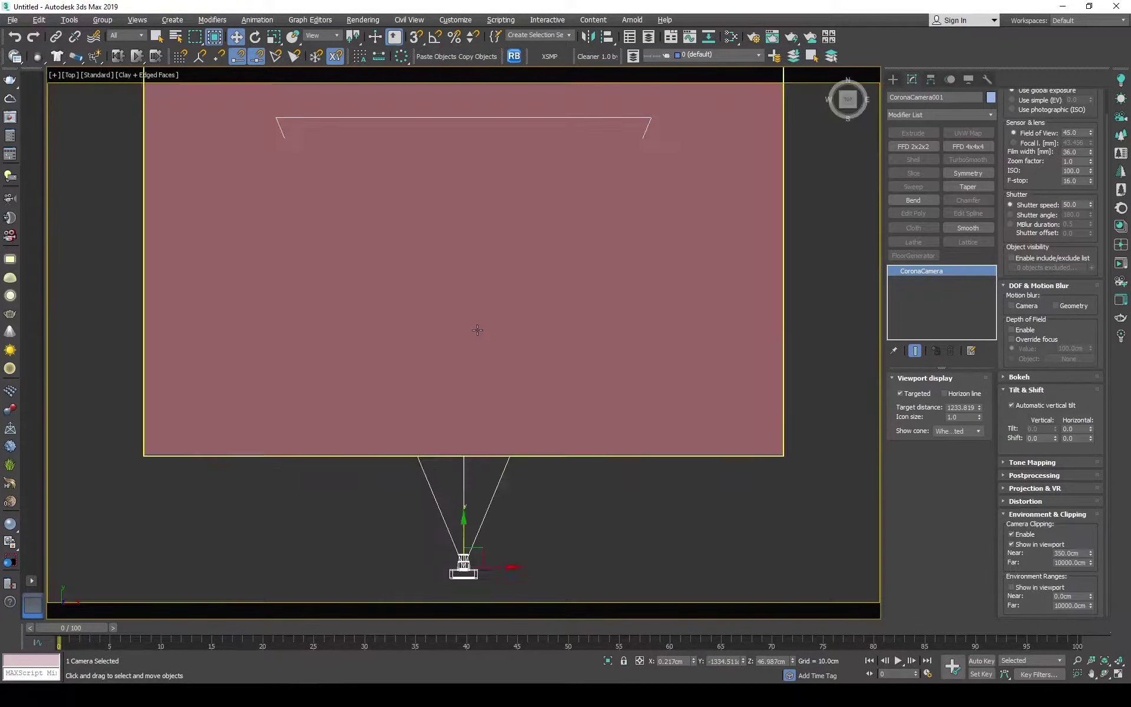
{"action": "left_click", "coordinate": [469, 373]}
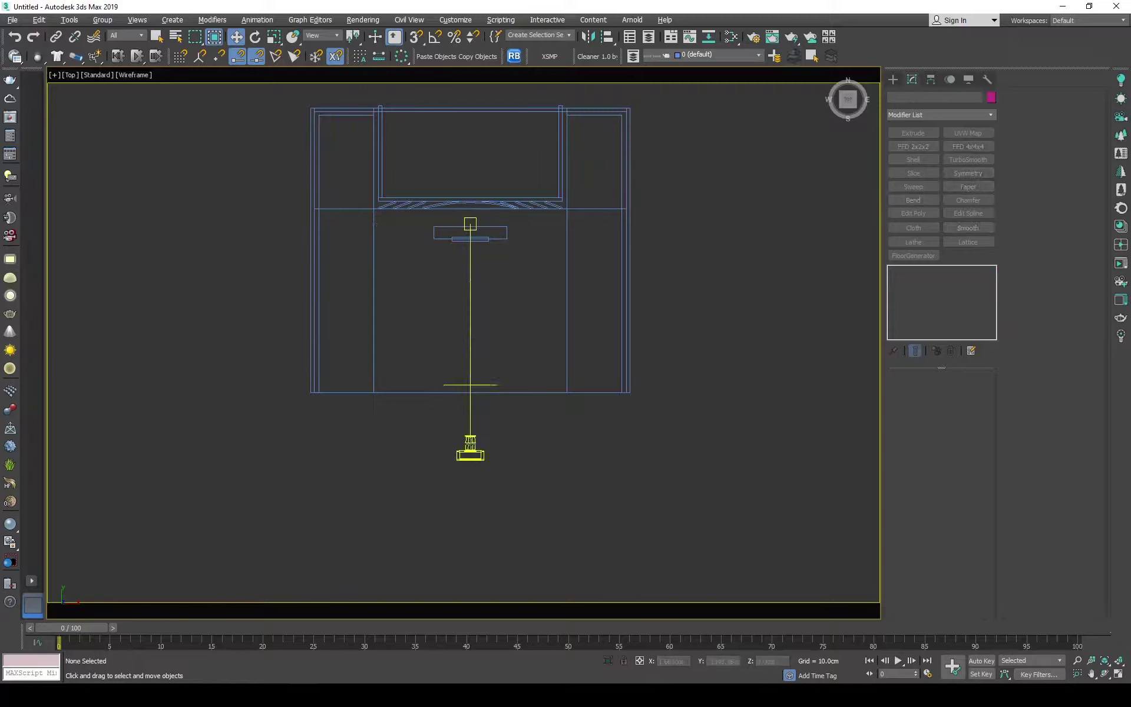
{"action": "left_click", "coordinate": [463, 456]}
{"action": "left_click", "coordinate": [691, 455]}
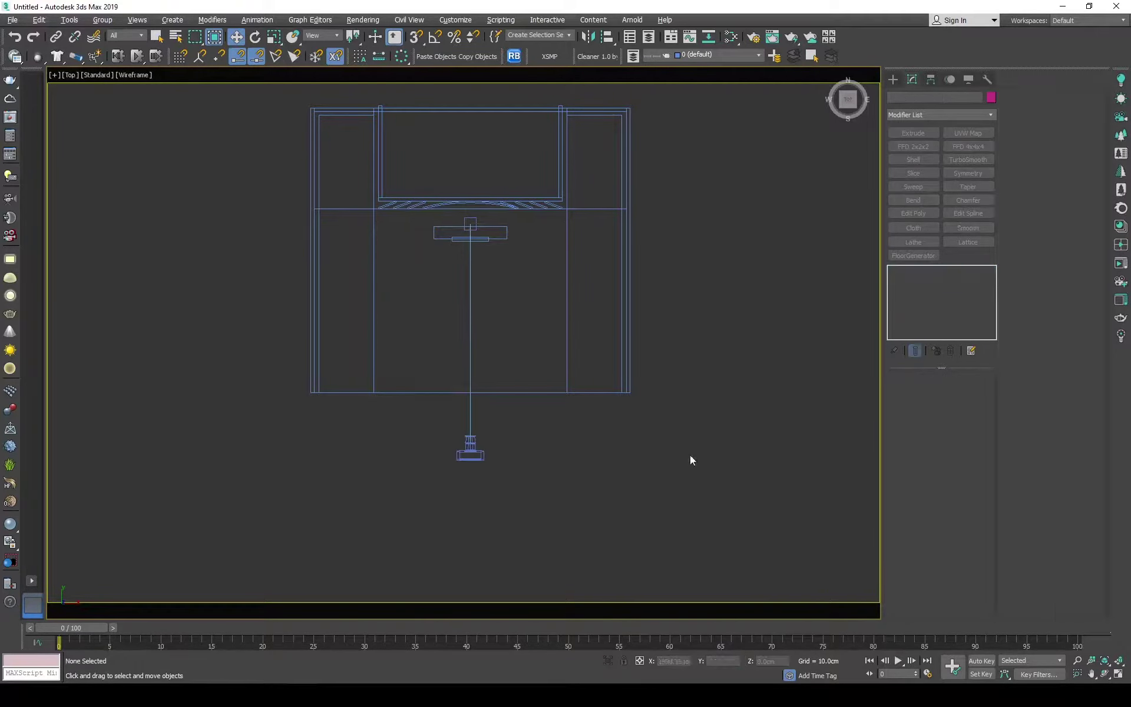
{"action": "scroll", "coordinate": [546, 298], "scroll_direction": "up", "scroll_amount": 2}
{"action": "middle_click_drag", "start_coordinate": [435, 298], "coordinate": [376, 250]}
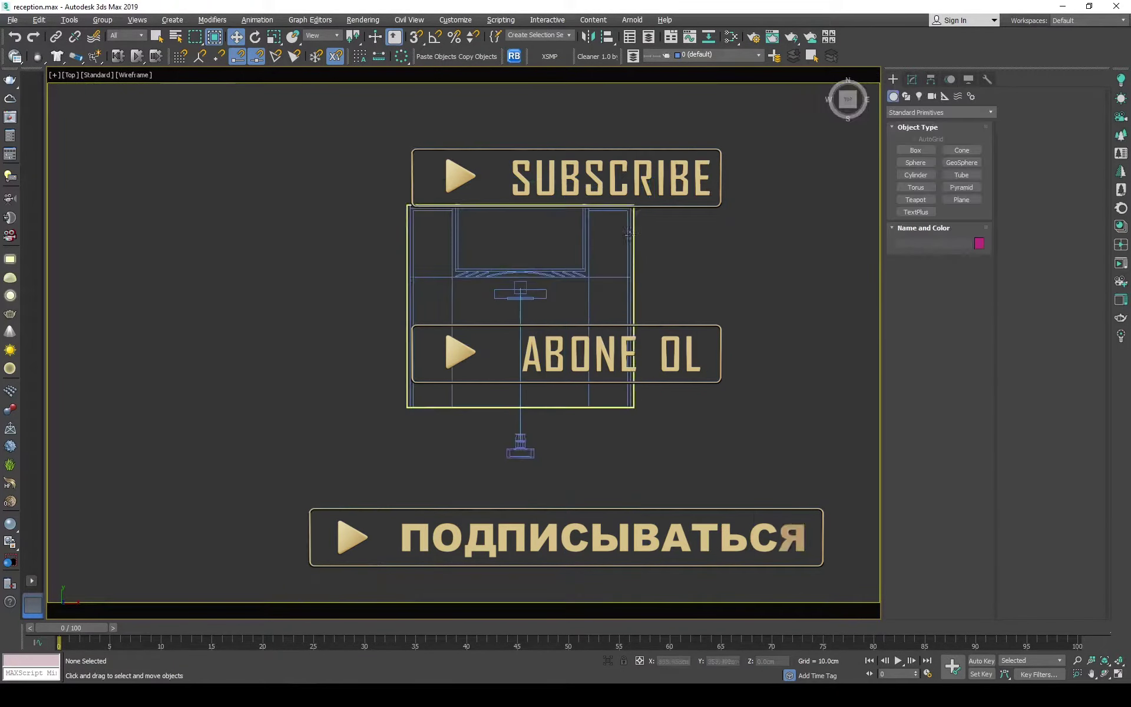
- Assign CoronaMtl Material #25 to all the reception room objects via the Slate editor
{"action": "left_click", "coordinate": [517, 345]}
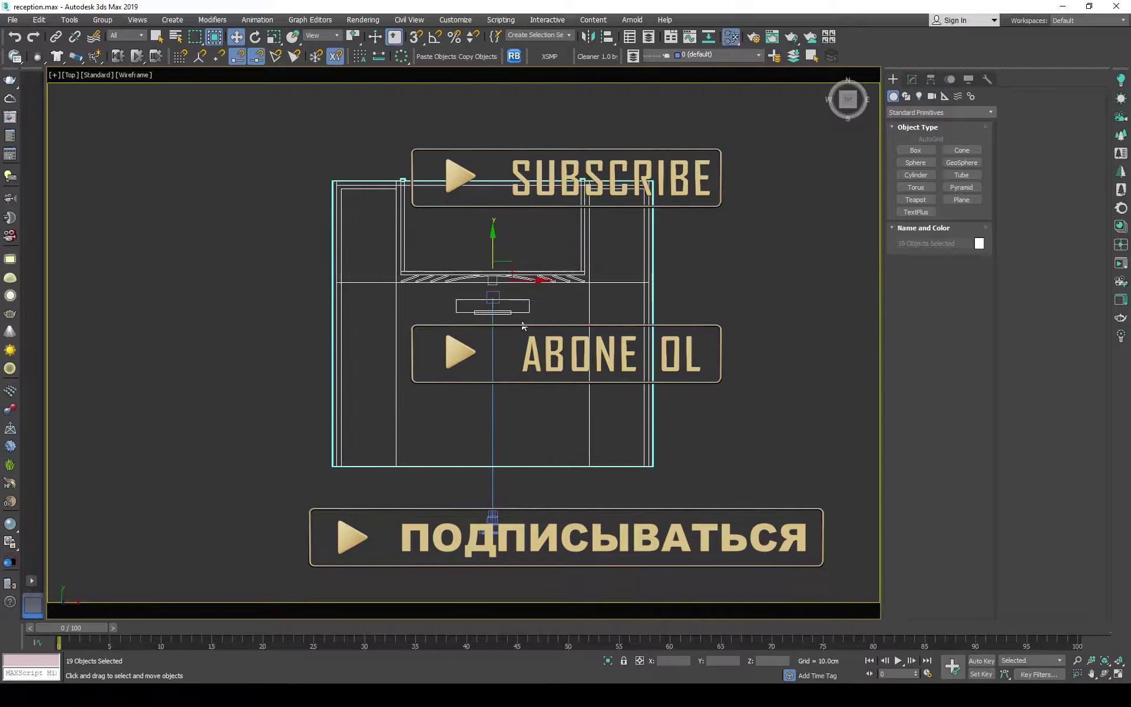
{"action": "key", "text": "m"}
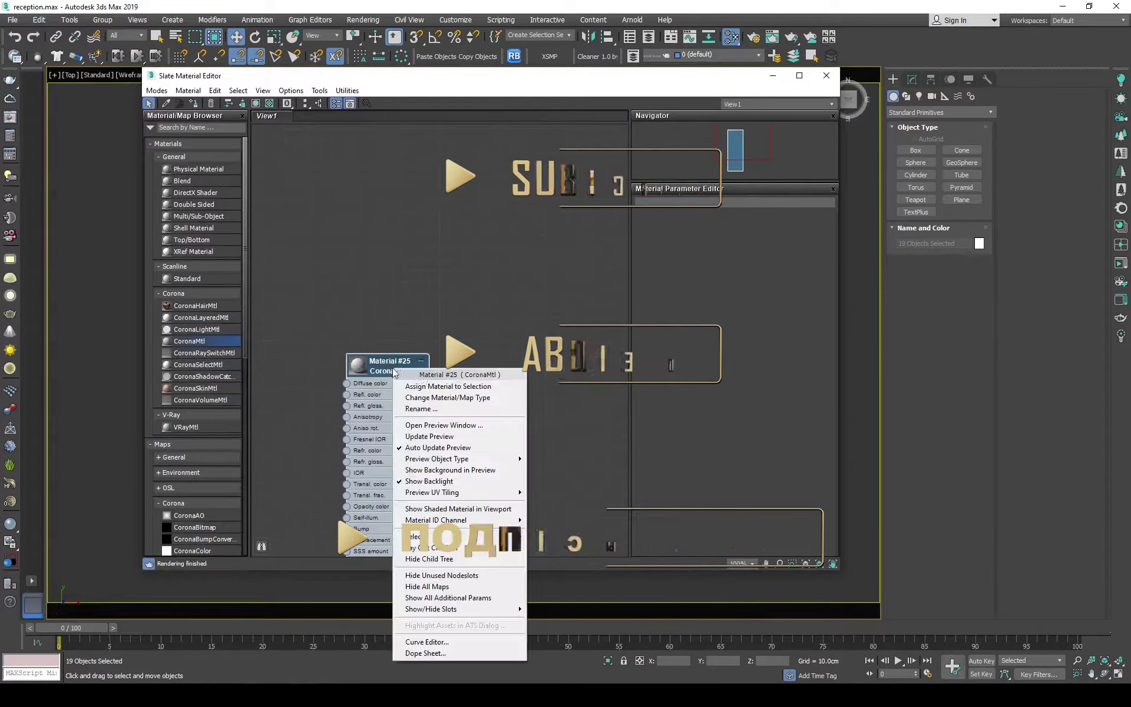
{"action": "left_click", "coordinate": [827, 75]}
{"action": "left_click", "coordinate": [548, 327]}
{"action": "scroll", "coordinate": [548, 327], "scroll_direction": "up", "scroll_amount": 4}
{"action": "scroll", "coordinate": [489, 320], "scroll_direction": "up", "scroll_amount": 3}
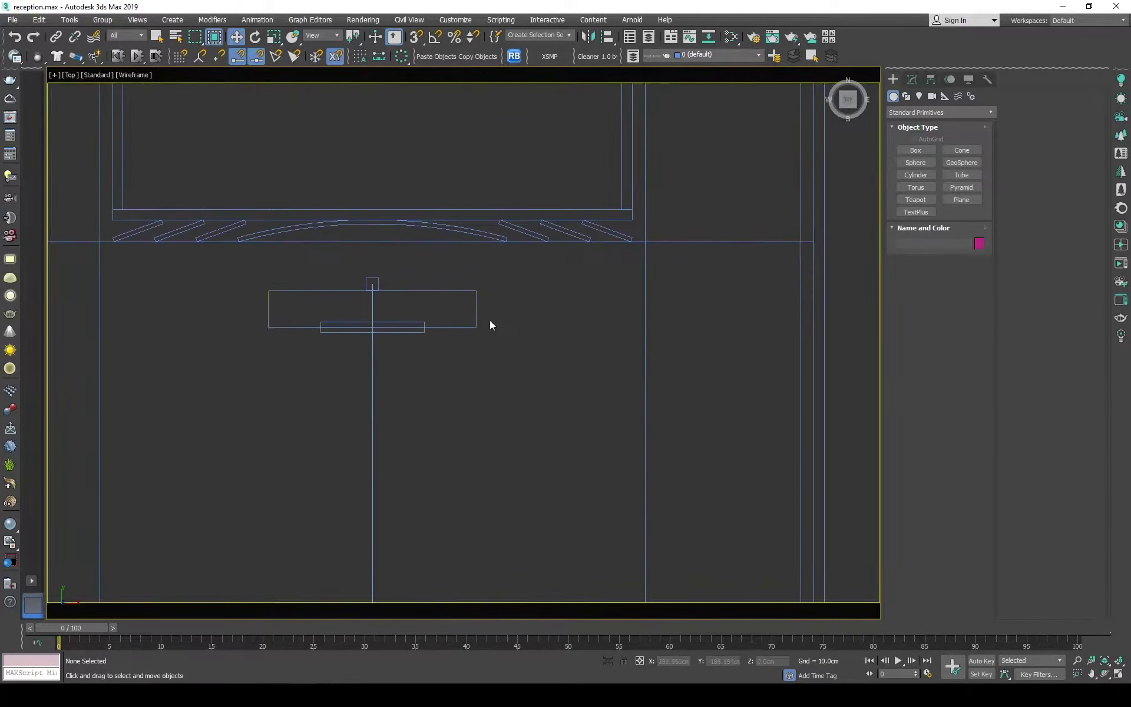
- Place a Corona rectangle light beside the slanted slats, sized 10 × 488 cm at 3000 K
{"action": "left_click", "coordinate": [1120, 104]}
{"action": "left_click", "coordinate": [923, 334]}
{"action": "scroll", "coordinate": [356, 277], "scroll_direction": "up", "scroll_amount": 5}
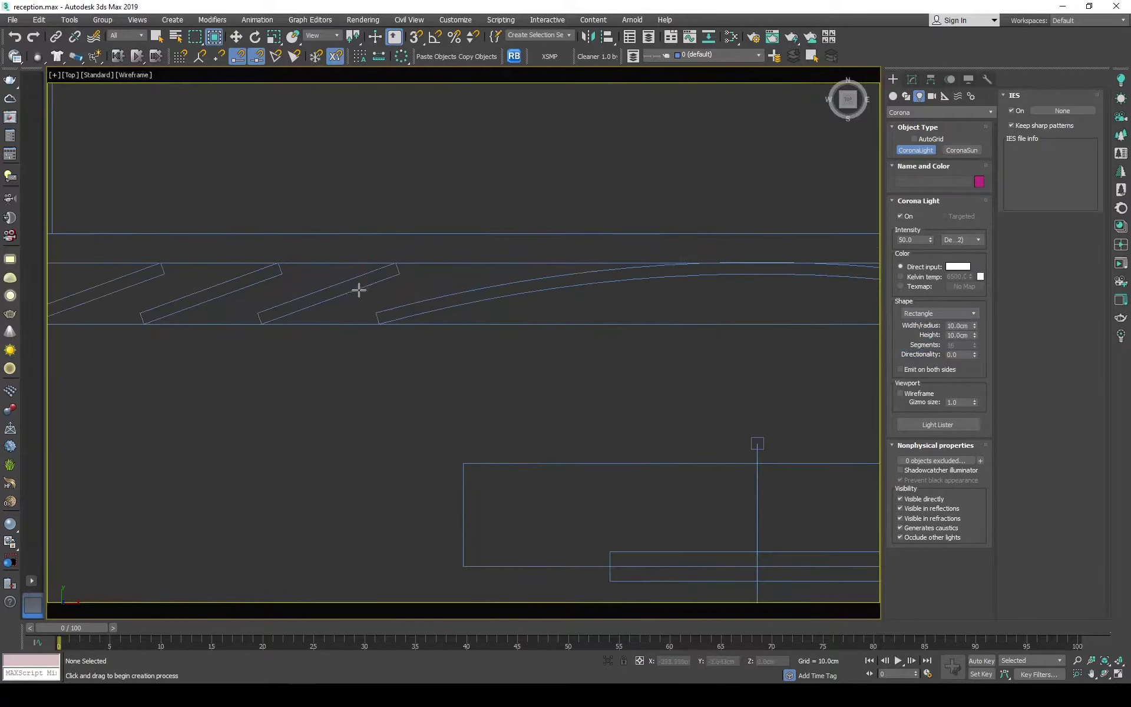
{"action": "left_click", "coordinate": [365, 298]}
{"action": "left_click", "coordinate": [912, 81]}
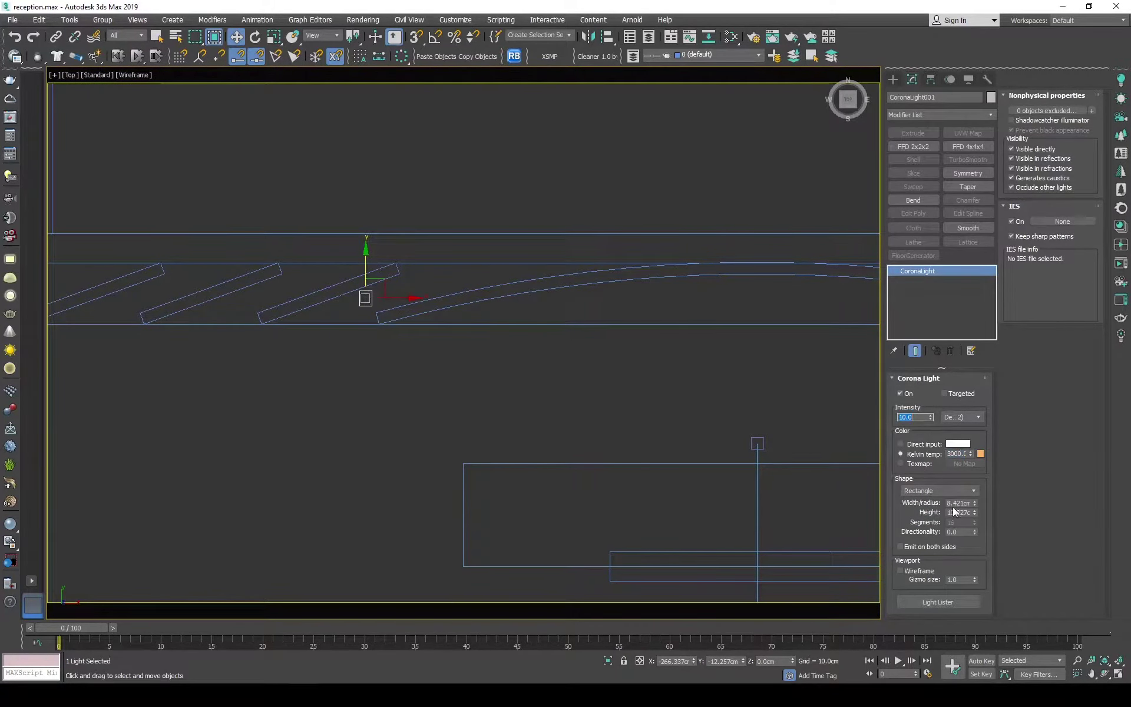
{"action": "type", "text": "400"}
{"action": "key", "text": "Return"}
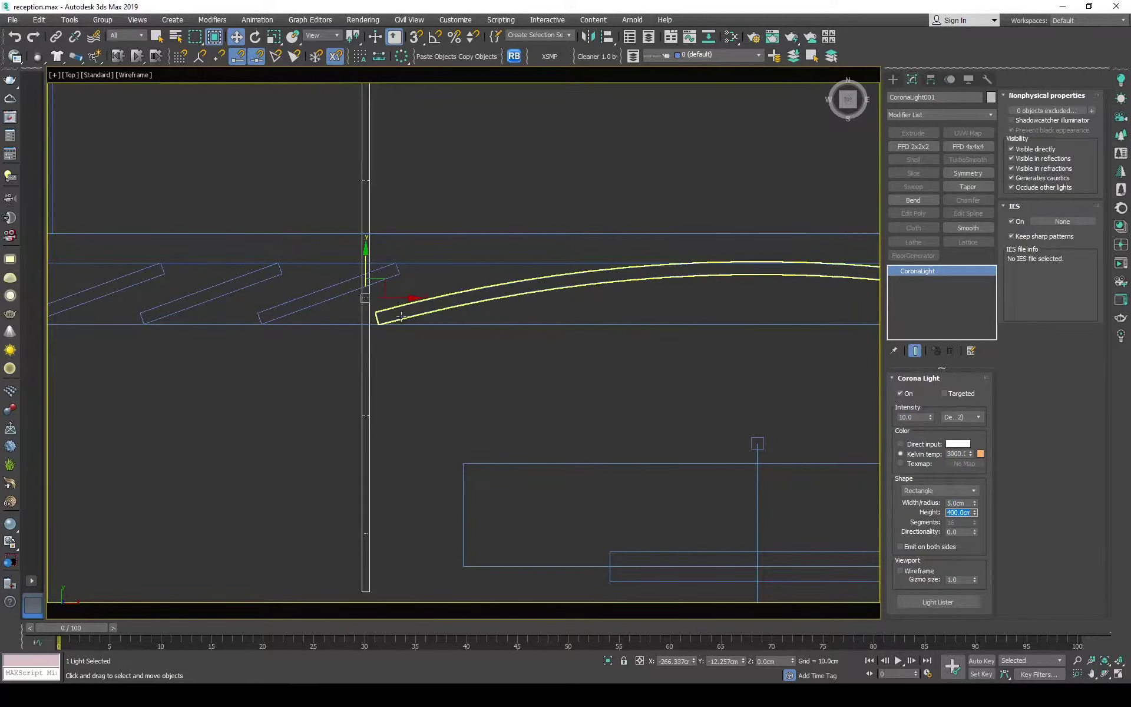
- Tilt the light by -10° so it follows the slanted slats
{"action": "middle_click_drag", "start_coordinate": [365, 299], "coordinate": [417, 318]}
{"action": "key", "text": "e"}
{"action": "scroll", "coordinate": [436, 312], "scroll_direction": "up", "scroll_amount": 4}
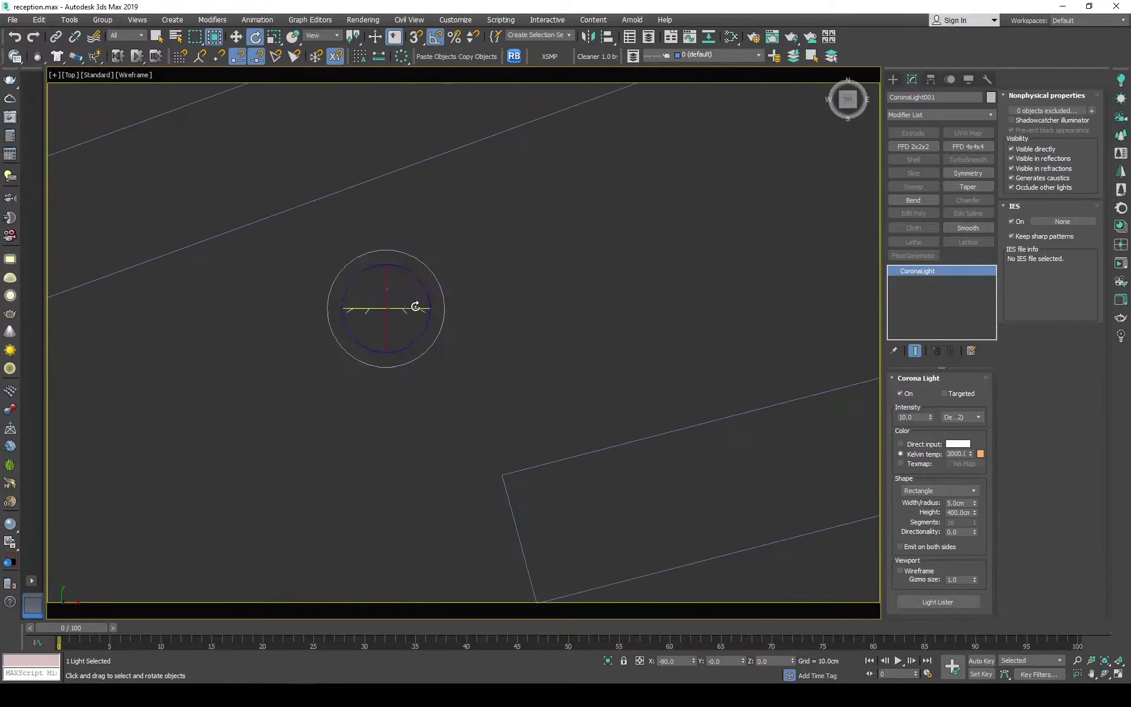
{"action": "key", "text": "w"}
{"action": "key", "text": "e"}
{"action": "middle_click_drag", "start_coordinate": [593, 403], "coordinate": [601, 439]}
{"action": "left_click_drag", "start_coordinate": [508, 318], "coordinate": [502, 310]}
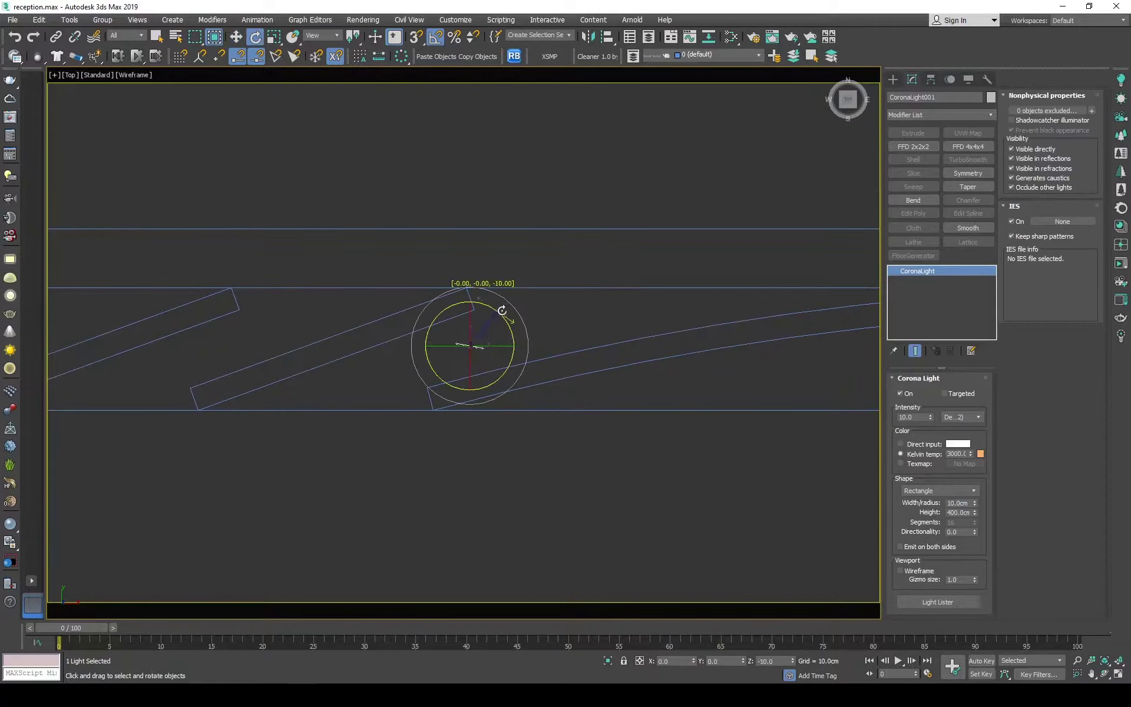
{"action": "key", "text": "w"}
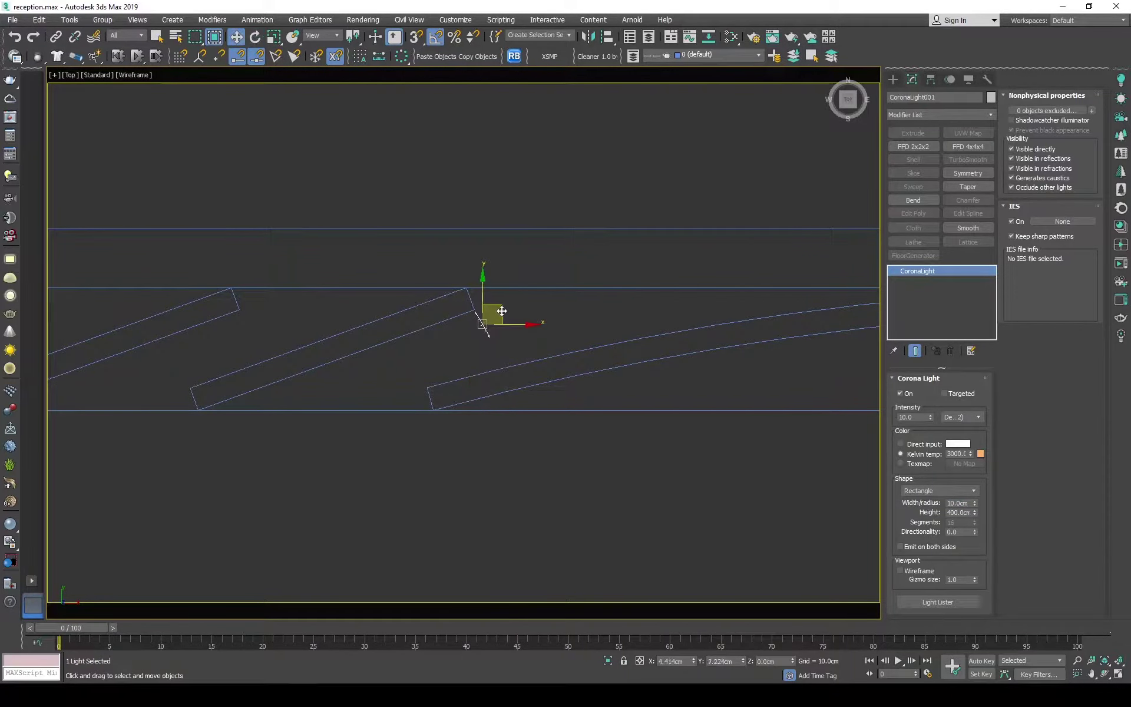
- With endpoint snap on, Shift-copy the light onto the ends of the next two slats
{"action": "middle_click_drag", "start_coordinate": [501, 309], "coordinate": [624, 344]}
{"action": "key", "text": "s"}
{"action": "left_click_drag", "start_coordinate": [624, 345], "coordinate": [389, 344], "text": "shift"}
{"action": "left_click", "coordinate": [570, 396]}
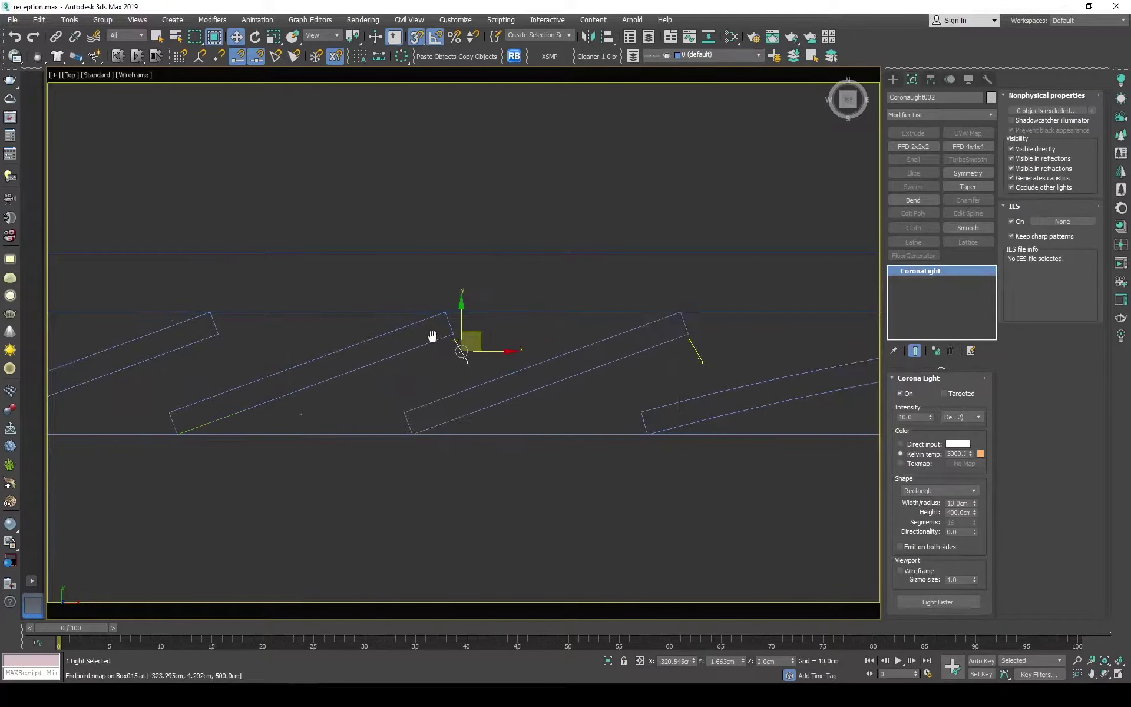
{"action": "mouse_move", "coordinate": [430, 334]}
{"action": "middle_mouse_down"}
{"action": "mouse_move", "coordinate": [336, 331]}
{"action": "mouse_move", "coordinate": [335, 349]}
{"action": "mouse_move", "coordinate": [532, 348]}
{"action": "middle_mouse_up"}
- Select all three lights and check their placement in the front and top views
{"action": "key", "text": "ctrl+q"}
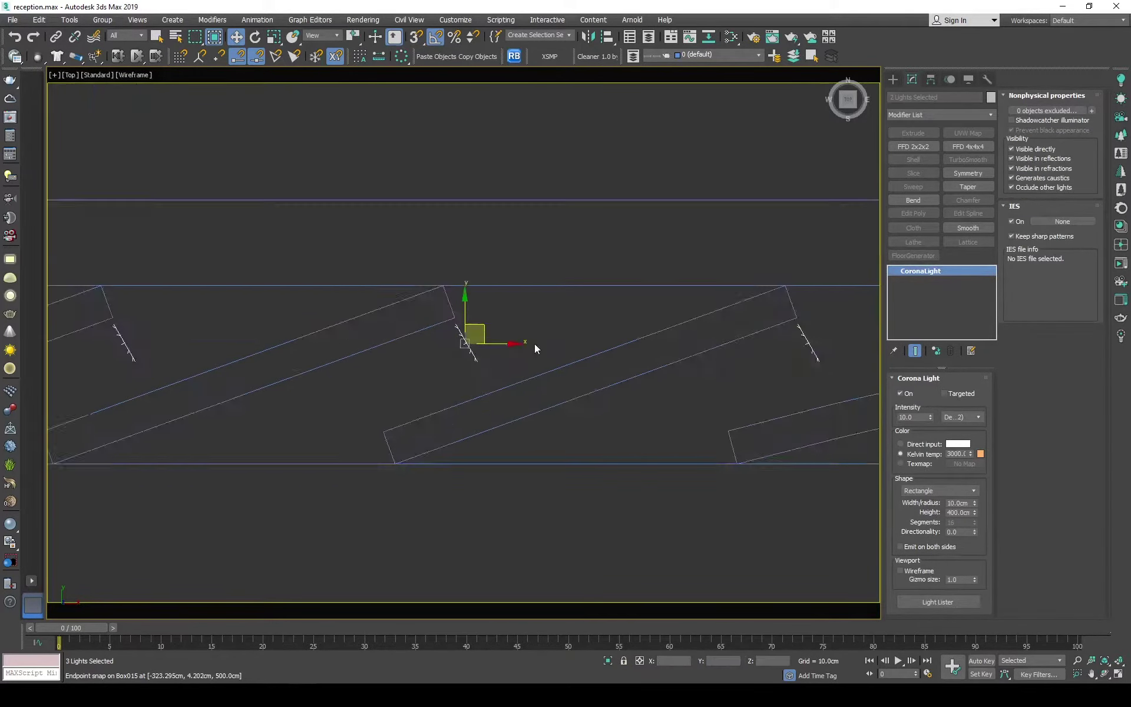
{"action": "key", "text": "f"}
{"action": "key", "text": "s"}
{"action": "scroll", "coordinate": [466, 370], "scroll_direction": "up", "scroll_amount": 2}
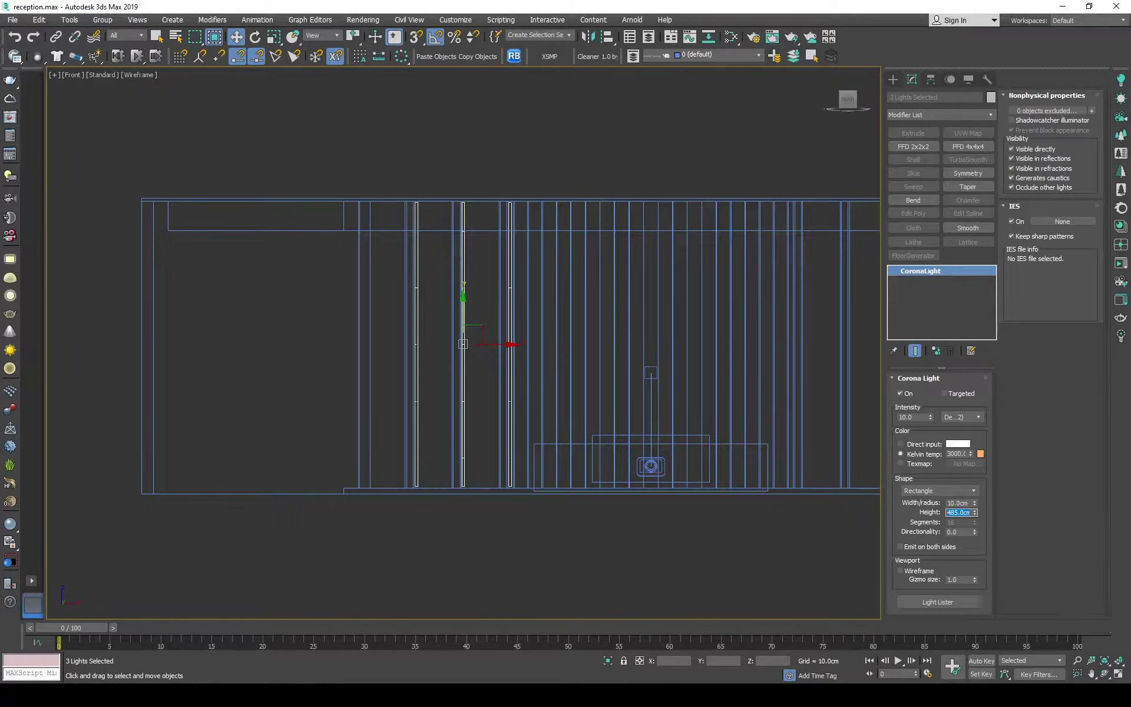
{"action": "scroll", "coordinate": [416, 500], "scroll_direction": "up", "scroll_amount": 10}
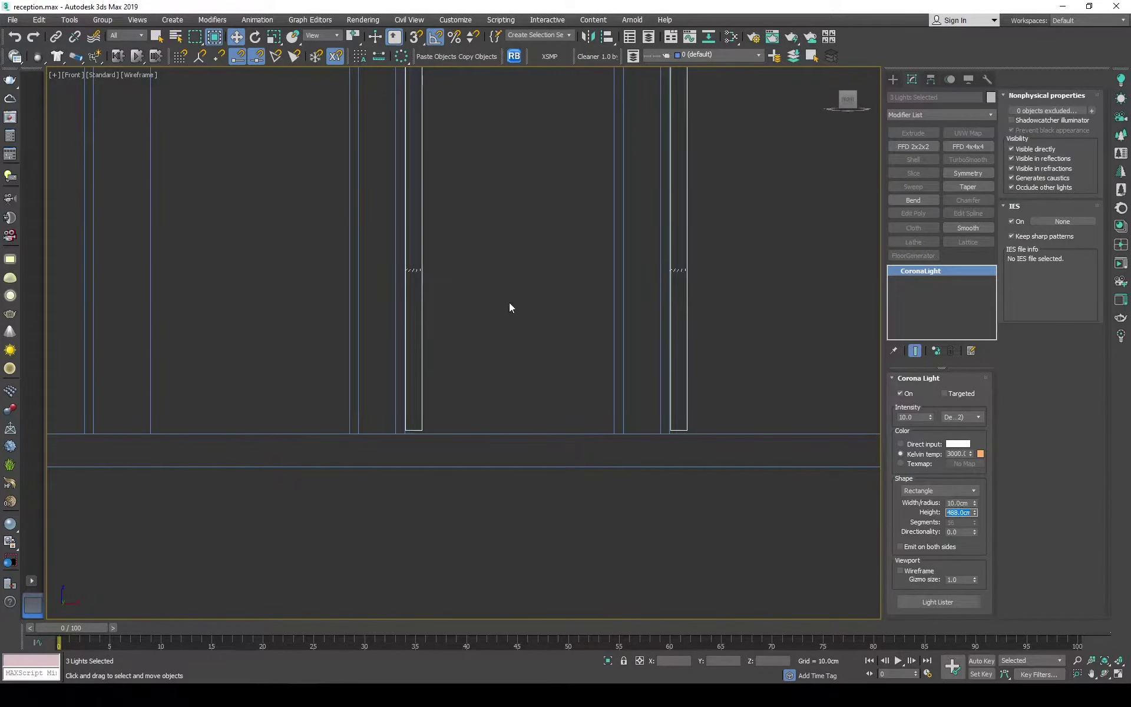
{"action": "key", "text": "t"}
{"action": "scroll", "coordinate": [392, 321], "scroll_direction": "down", "scroll_amount": 5}
{"action": "scroll", "coordinate": [467, 316], "scroll_direction": "up", "scroll_amount": 3}
{"action": "scroll", "coordinate": [273, 322], "scroll_direction": "down", "scroll_amount": 1}
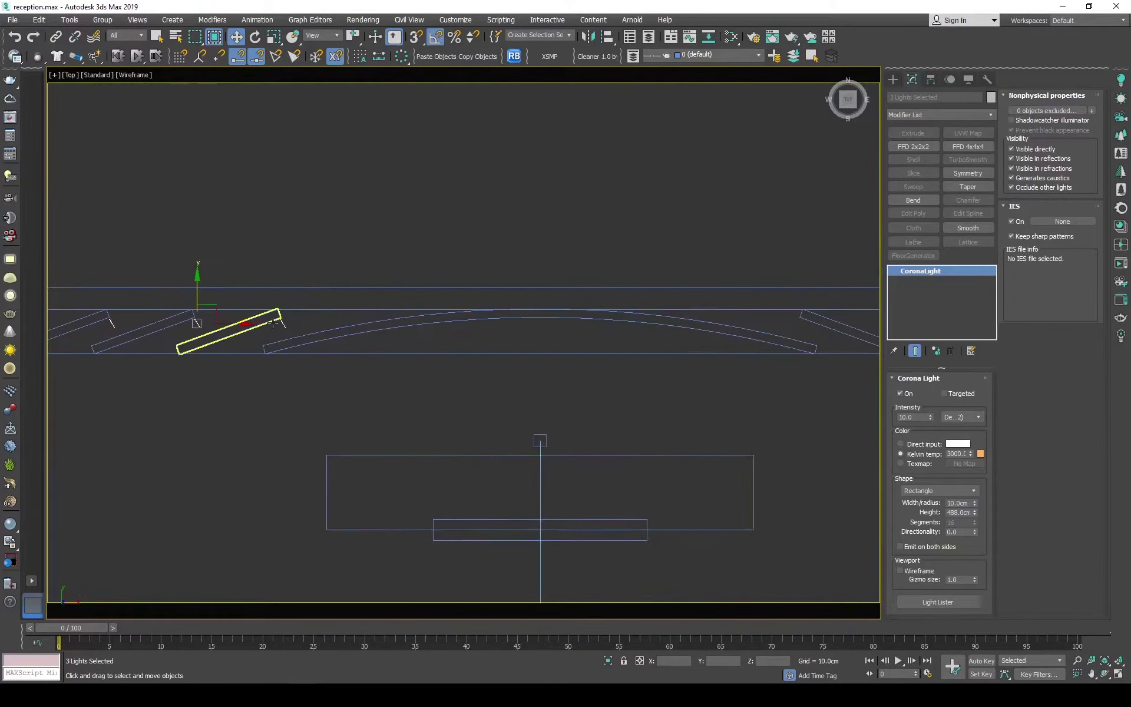
- Mirror the lights together with the slat box to the opposite side of the room
{"action": "left_click", "coordinate": [273, 321], "text": "ctrl"}
{"action": "left_click", "coordinate": [588, 37]}
{"action": "left_click", "coordinate": [549, 434]}
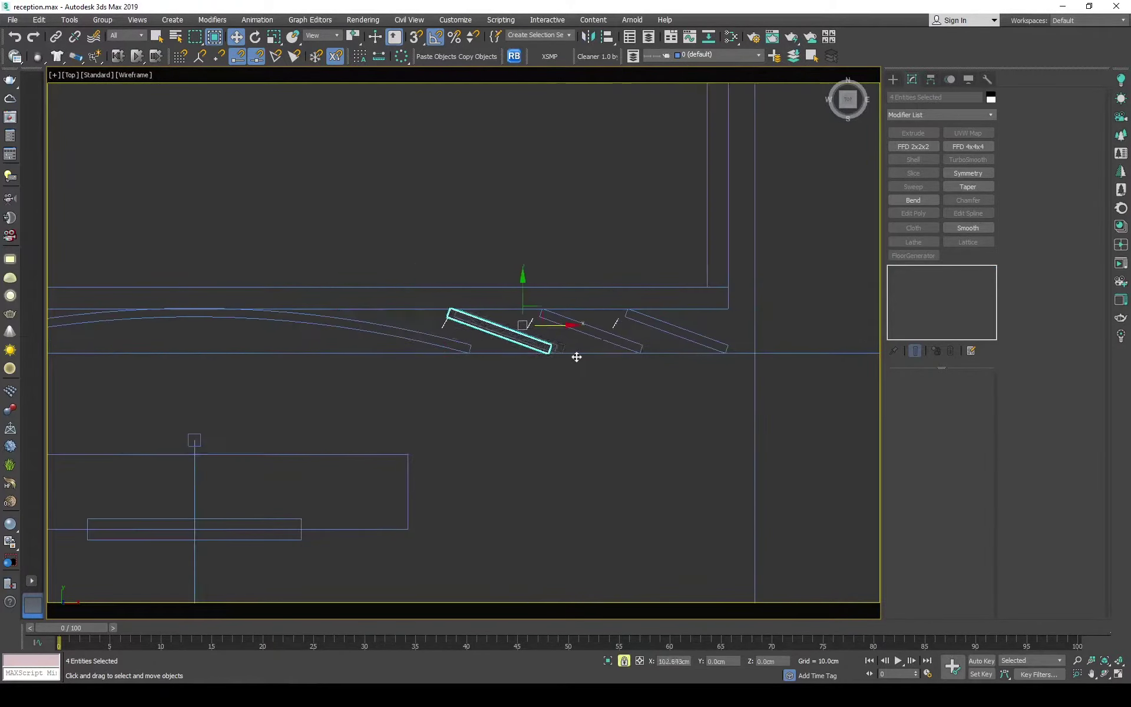
{"action": "scroll", "coordinate": [467, 323], "scroll_direction": "up", "scroll_amount": 5}
{"action": "scroll", "coordinate": [352, 370], "scroll_direction": "down", "scroll_amount": 3}
{"action": "mouse_move", "coordinate": [351, 370]}
{"action": "middle_mouse_down"}
{"action": "mouse_move", "coordinate": [444, 330]}
{"action": "mouse_move", "coordinate": [588, 320]}
{"action": "middle_mouse_up"}
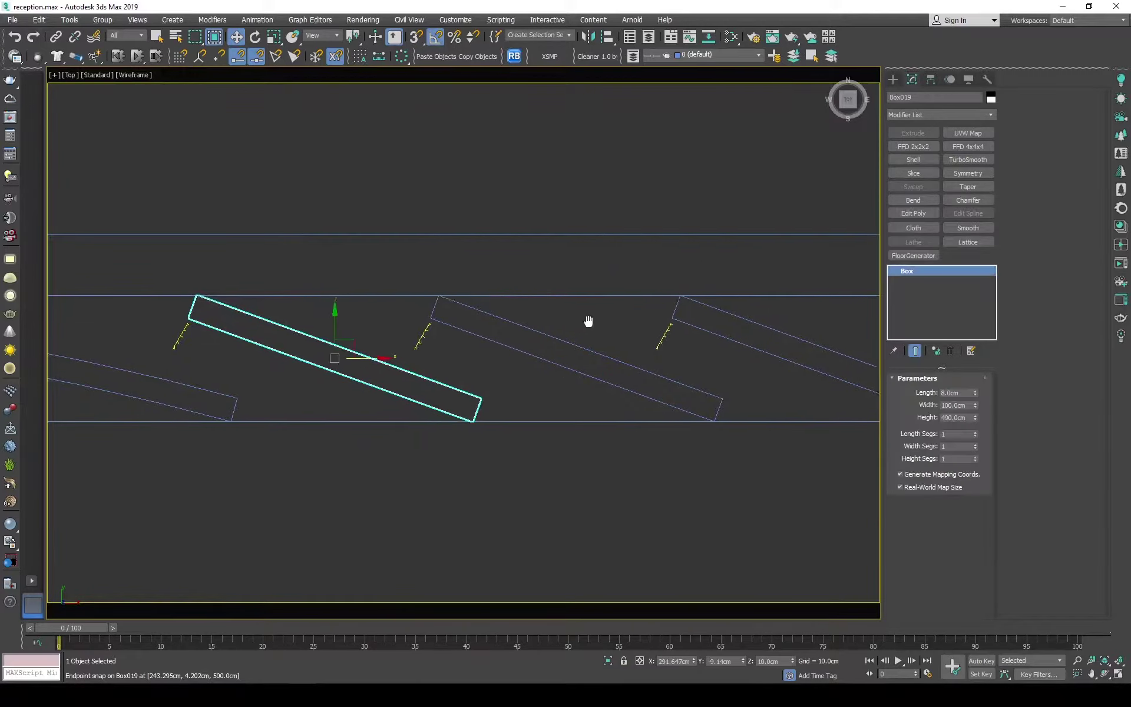
{"action": "left_click", "coordinate": [588, 320]}
{"action": "scroll", "coordinate": [588, 321], "scroll_direction": "down", "scroll_amount": 5}
{"action": "scroll", "coordinate": [387, 342], "scroll_direction": "up", "scroll_amount": 3}
{"action": "key", "text": "c"}
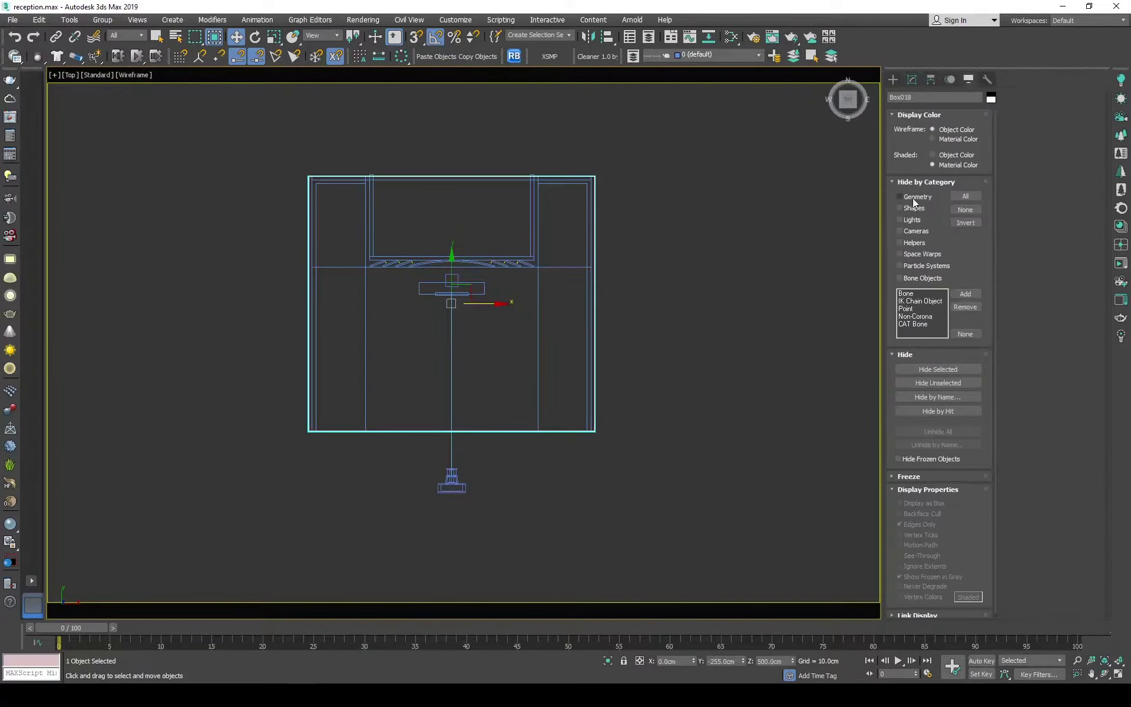
{"action": "right_click", "coordinate": [616, 256]}
{"action": "left_click", "coordinate": [642, 344]}
{"action": "left_click", "coordinate": [507, 366]}
{"action": "left_click", "coordinate": [600, 513]}
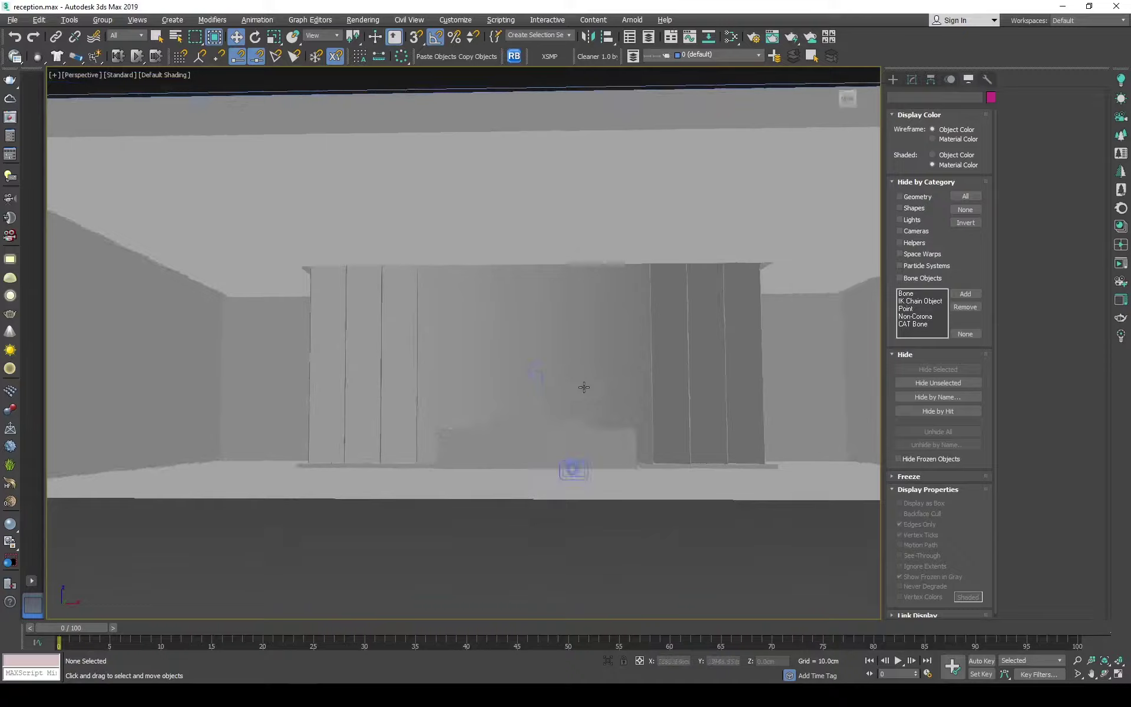
{"action": "mouse_move", "coordinate": [581, 386]}
{"action": "middle_mouse_down", "text": "alt"}
{"action": "mouse_move", "coordinate": [595, 401]}
{"action": "mouse_move", "coordinate": [648, 383]}
{"action": "middle_mouse_up", "text": "alt"}
{"action": "scroll", "coordinate": [705, 376], "scroll_direction": "down", "scroll_amount": 5}
{"action": "key", "text": "c"}
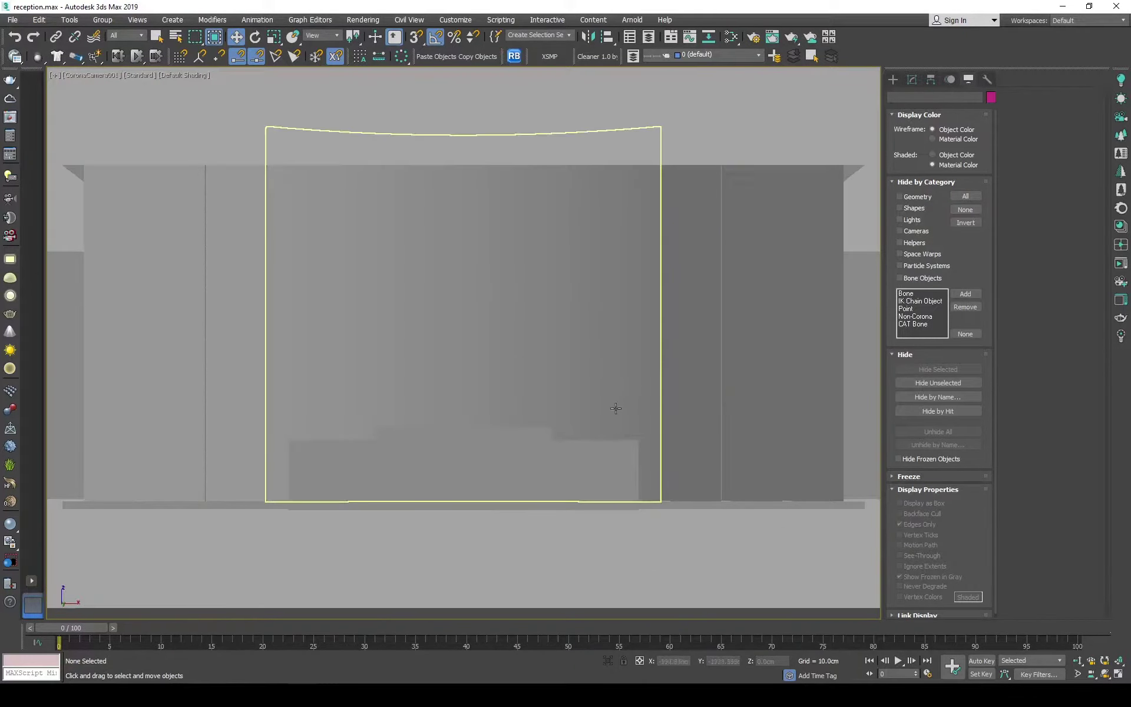
{"action": "key", "text": "F3"}
{"action": "key", "text": "F4"}
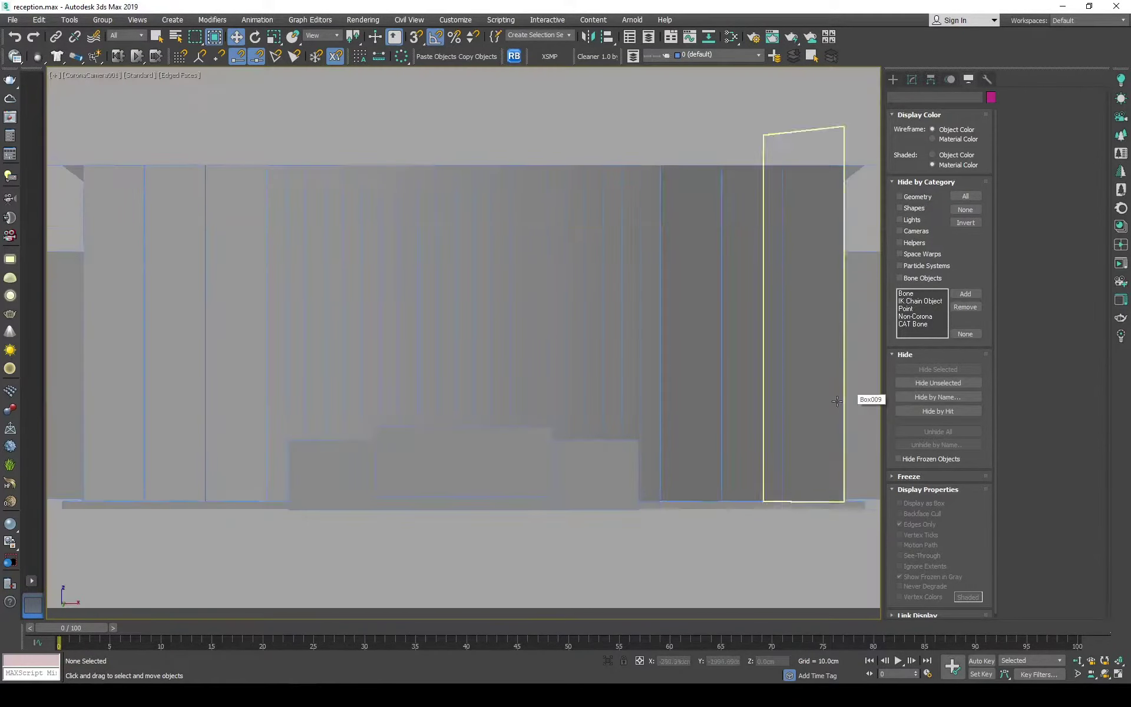
{"action": "key", "text": "t"}
{"action": "key", "text": "F3"}
{"action": "scroll", "coordinate": [631, 278], "scroll_direction": "up", "scroll_amount": 5}
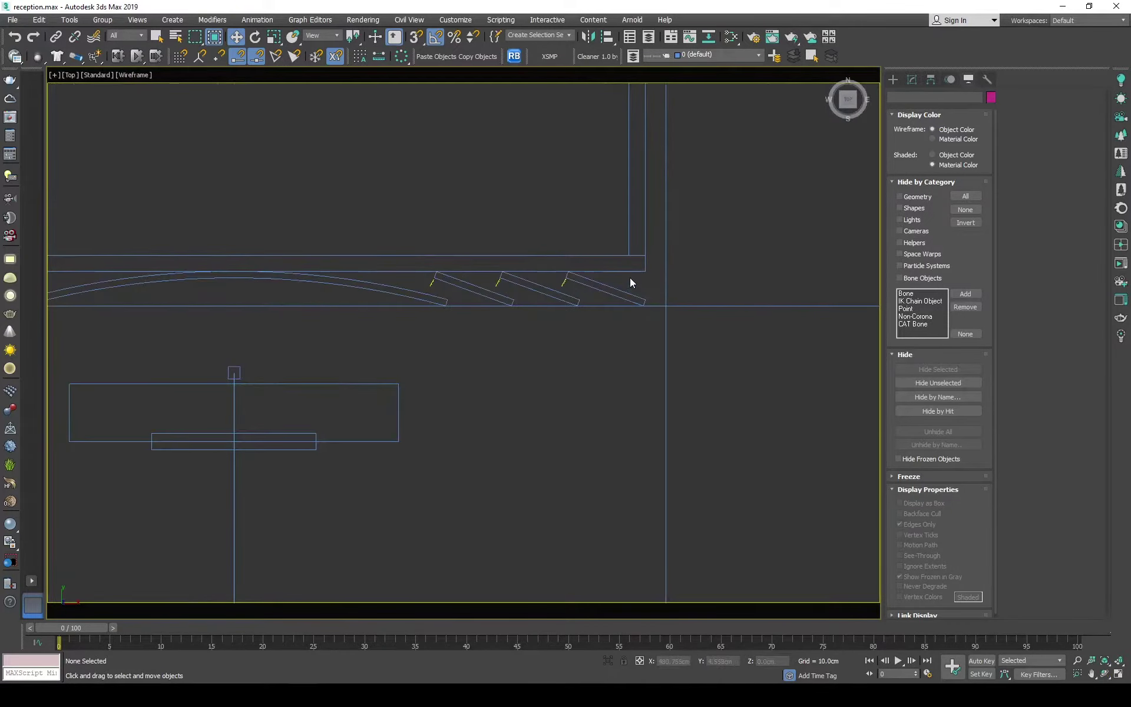
{"action": "scroll", "coordinate": [532, 283], "scroll_direction": "down", "scroll_amount": 4}
{"action": "scroll", "coordinate": [480, 232], "scroll_direction": "down", "scroll_amount": 1}
- Draw a small box below the wall at the room's left front corner
{"action": "key", "text": "ctrl+b"}
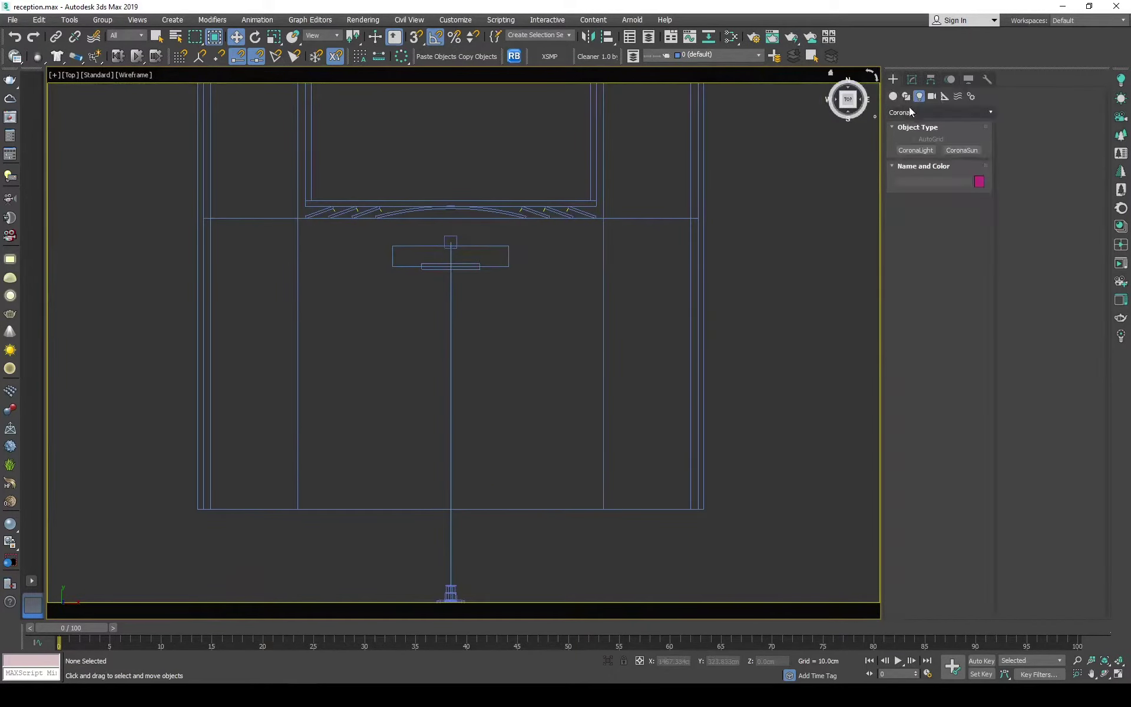
{"action": "scroll", "coordinate": [251, 476], "scroll_direction": "up", "scroll_amount": 3}
{"action": "scroll", "coordinate": [222, 396], "scroll_direction": "up", "scroll_amount": 2}
{"action": "left_click_drag", "start_coordinate": [233, 397], "coordinate": [240, 429]}
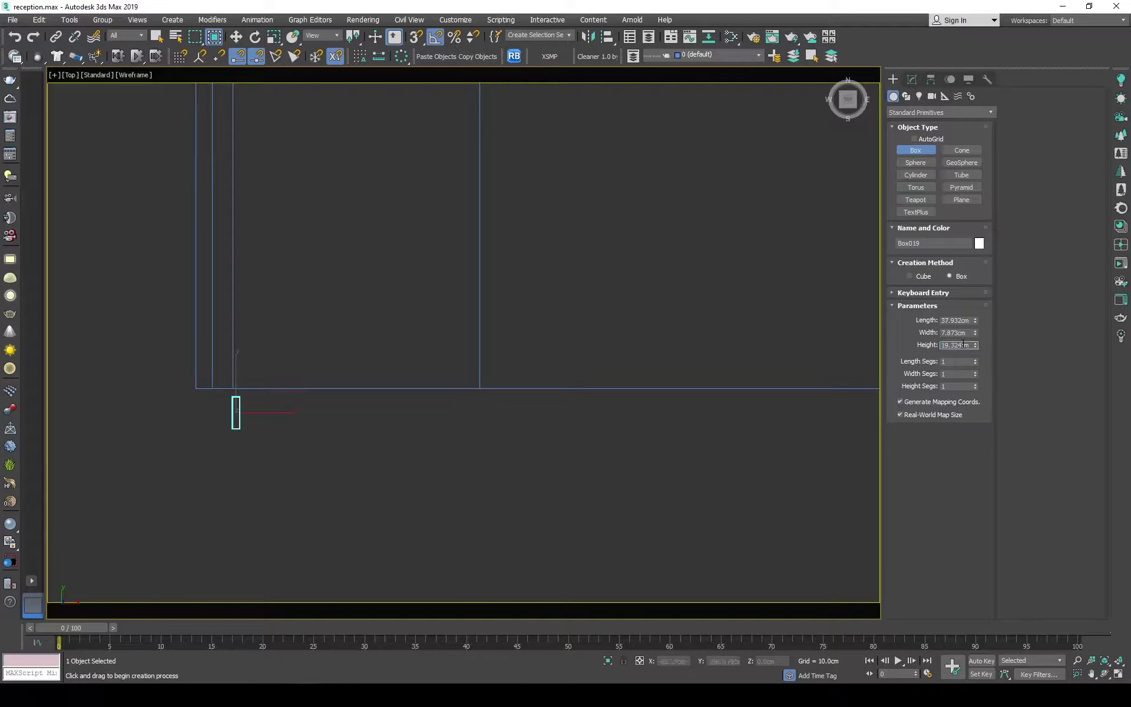
{"action": "type", "text": "500"}
{"action": "middle_click_drag", "start_coordinate": [257, 431], "coordinate": [313, 440]}
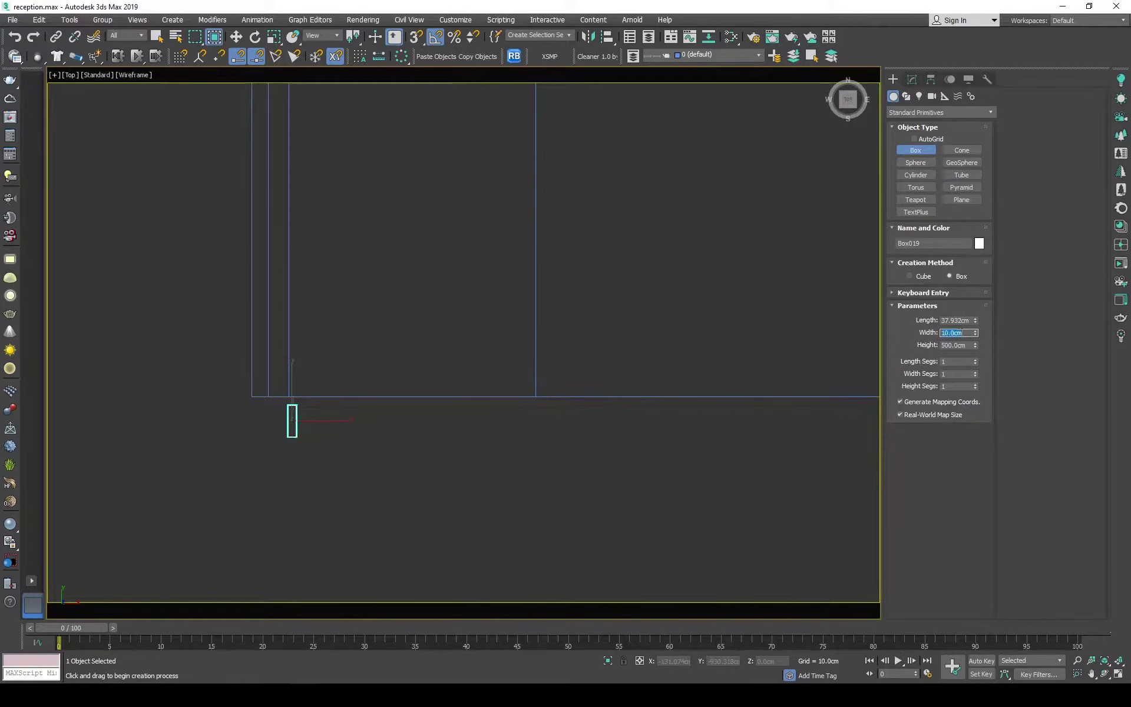
{"action": "key", "text": "w"}
{"action": "scroll", "coordinate": [291, 413], "scroll_direction": "up", "scroll_amount": 3}
{"action": "scroll", "coordinate": [353, 448], "scroll_direction": "up", "scroll_amount": 1}
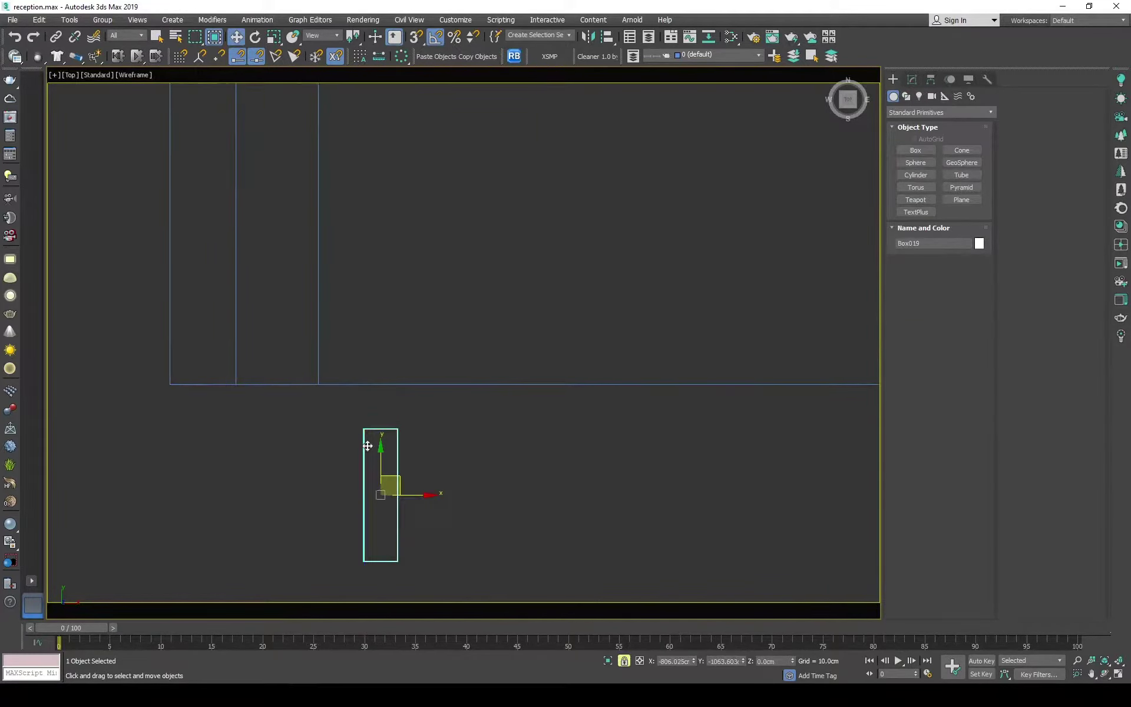
{"action": "scroll", "coordinate": [349, 430], "scroll_direction": "down", "scroll_amount": 4}
{"action": "scroll", "coordinate": [269, 419], "scroll_direction": "down", "scroll_amount": 2}
- Create Corona Material #26 with a near-black diffuse colour (Value about 8), then close the editor
{"action": "key", "text": "m"}
{"action": "left_click_drag", "start_coordinate": [189, 341], "coordinate": [426, 314]}
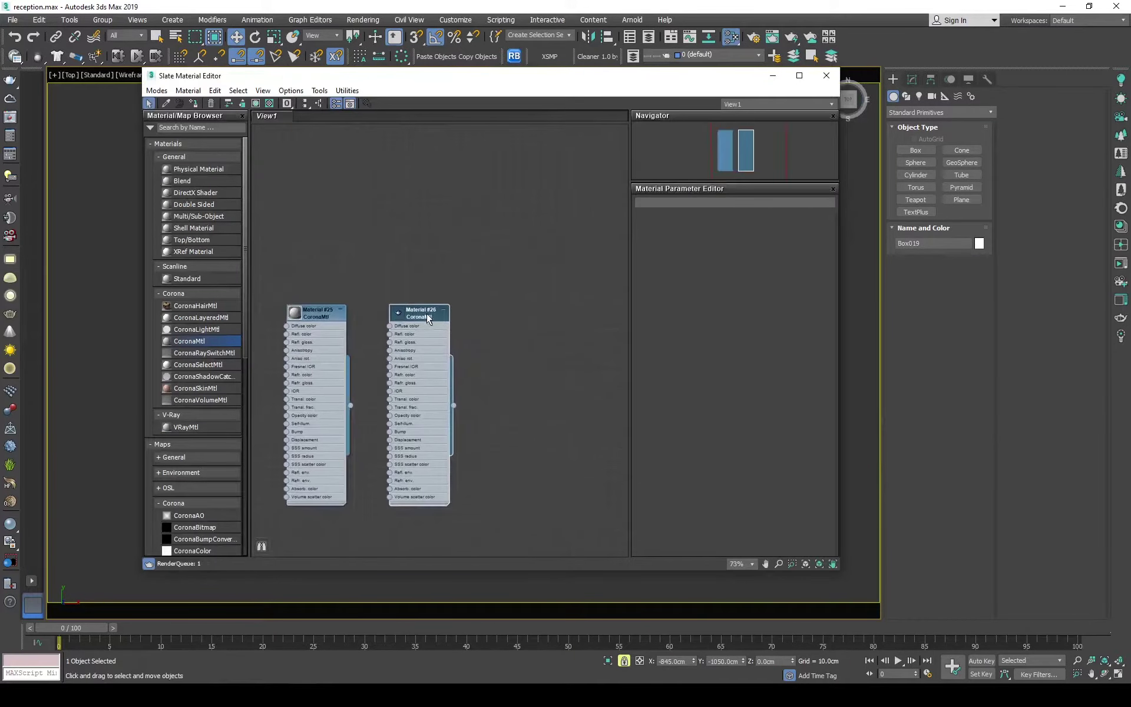
{"action": "right_click", "coordinate": [426, 313]}
{"action": "left_click", "coordinate": [448, 259]}
{"action": "double_click", "coordinate": [403, 314]}
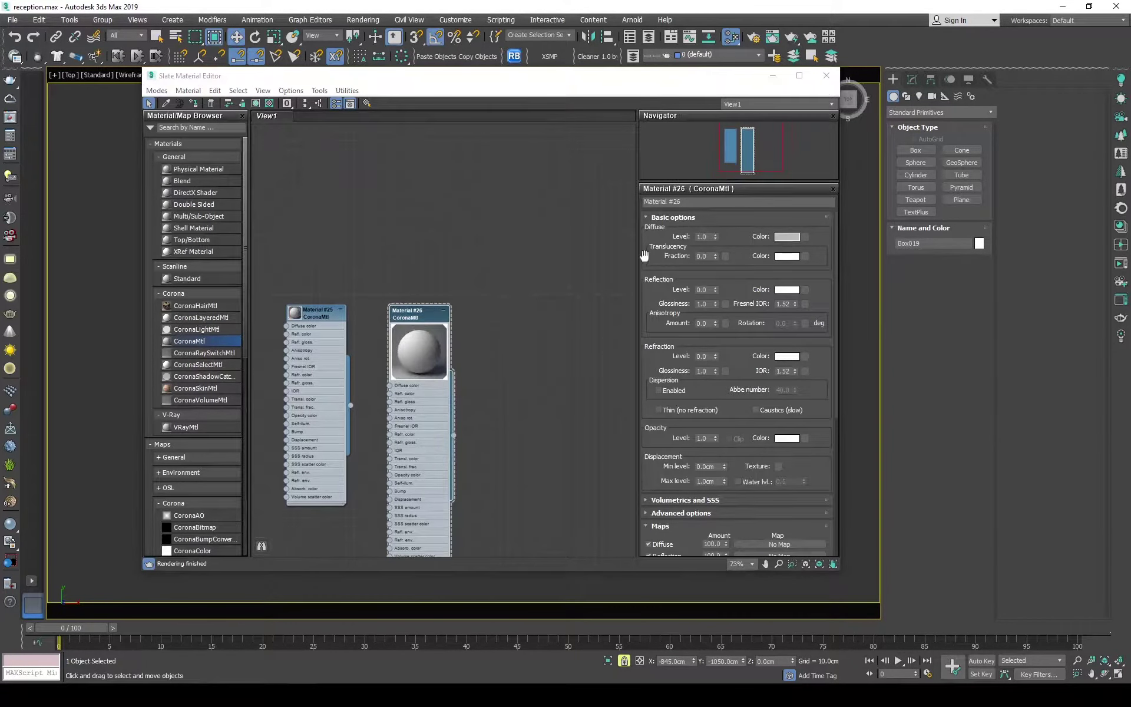
{"action": "left_click", "coordinate": [787, 236]}
{"action": "left_click_drag", "start_coordinate": [501, 276], "coordinate": [443, 277]}
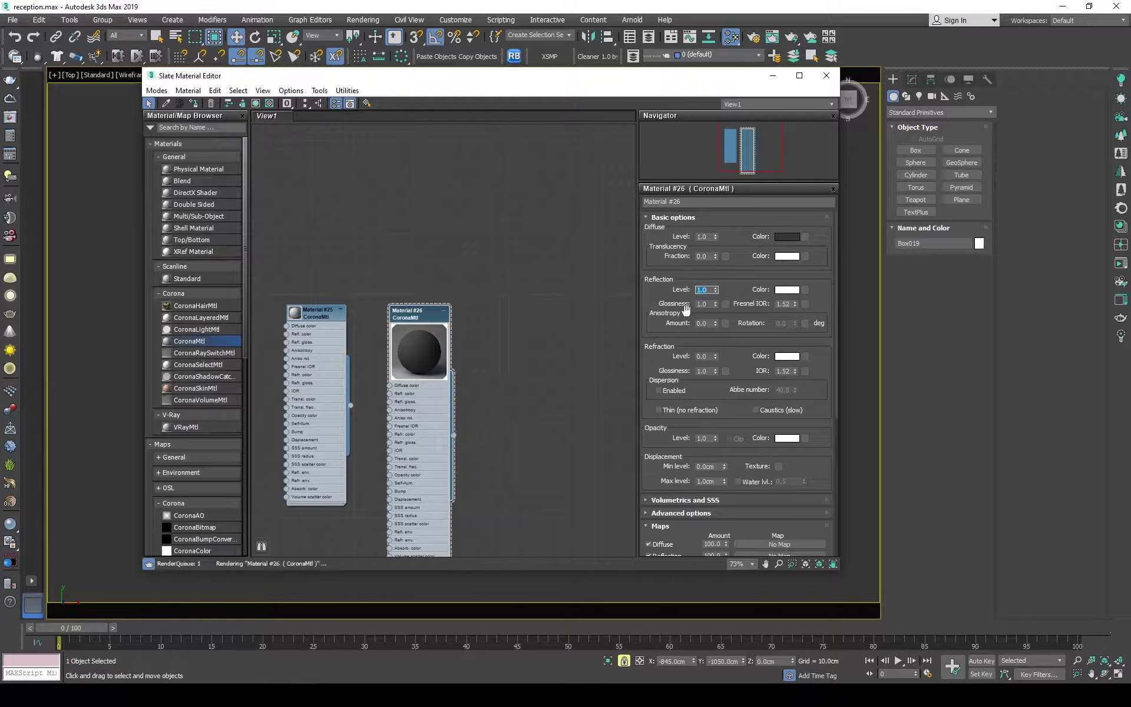
{"action": "key", "text": "m"}
{"action": "mouse_move", "coordinate": [434, 308]}
{"action": "middle_mouse_down"}
{"action": "mouse_move", "coordinate": [462, 232]}
{"action": "mouse_move", "coordinate": [407, 165]}
{"action": "middle_mouse_up"}
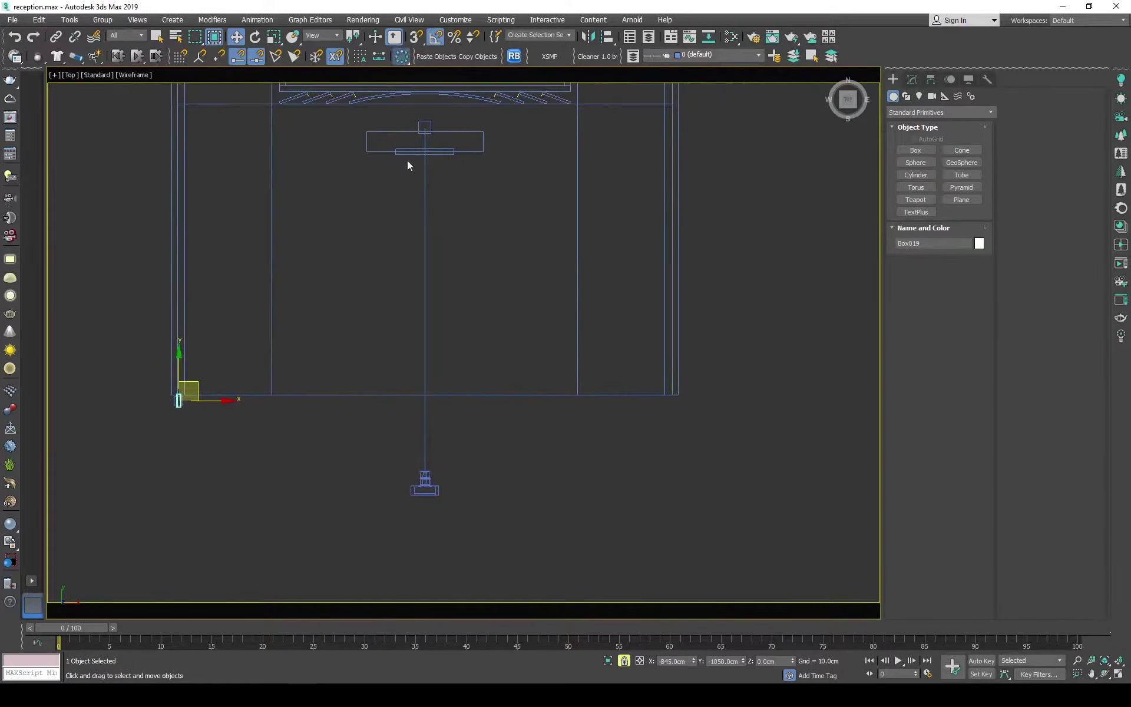
- Array the post into 12 instances spaced 155 cm apart along X
{"action": "left_click", "coordinate": [402, 56]}
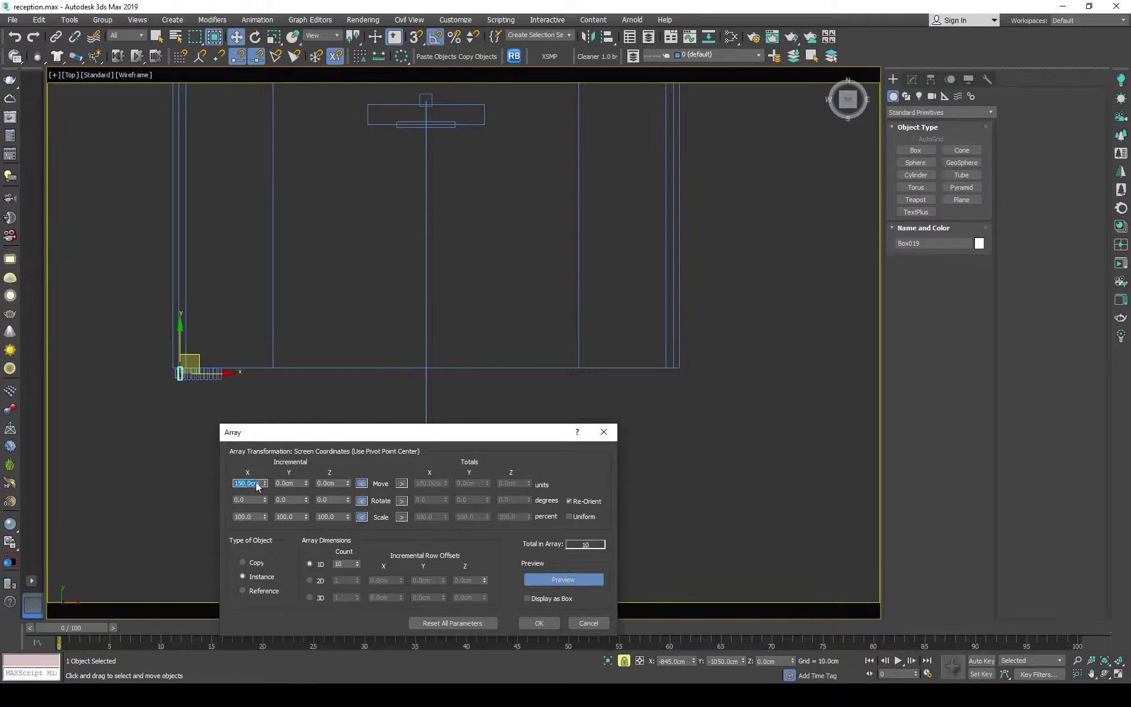
{"action": "left_click", "coordinate": [358, 561]}
{"action": "left_click", "coordinate": [358, 561]}
{"action": "type", "text": "155"}
{"action": "key", "text": "Return"}
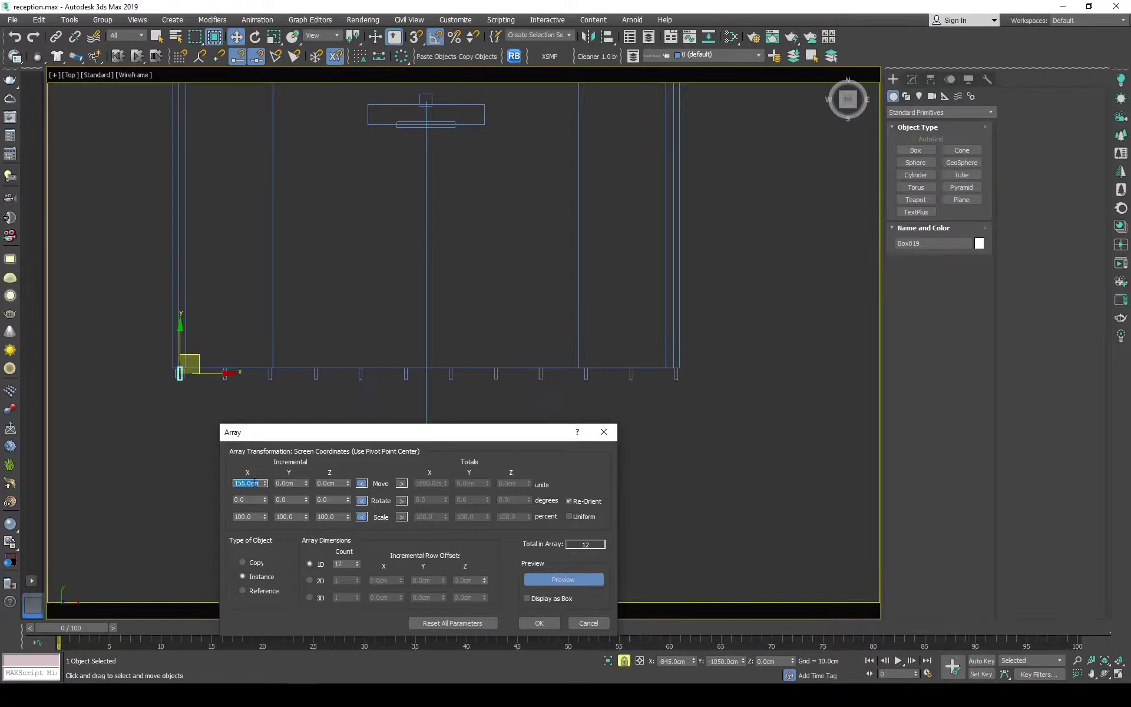
{"action": "left_click", "coordinate": [540, 625]}
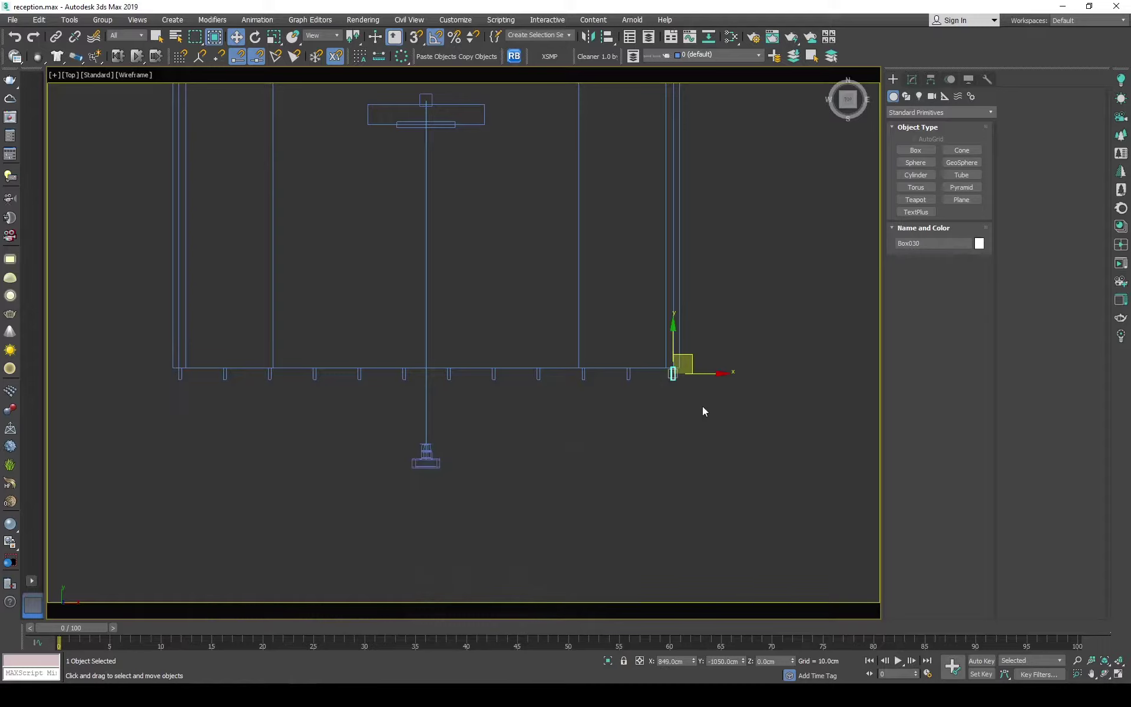
{"action": "left_click", "coordinate": [434, 384]}
{"action": "left_click_drag", "start_coordinate": [168, 360], "coordinate": [429, 382]}
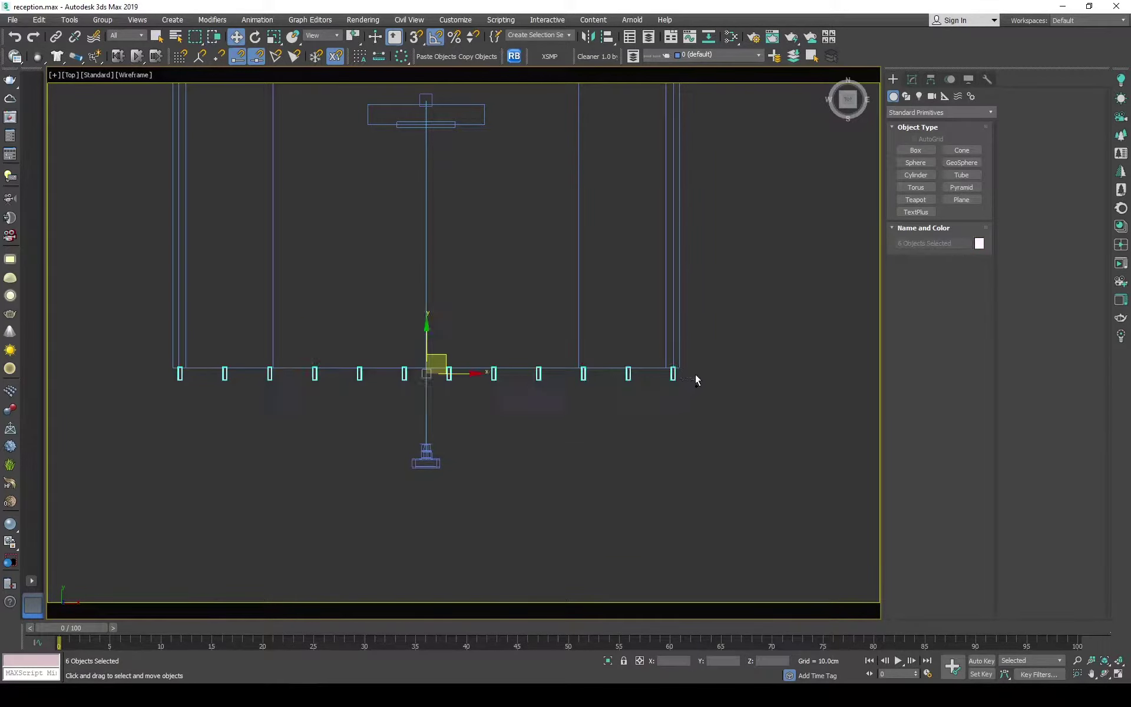
{"action": "left_click", "coordinate": [459, 323]}
{"action": "key", "text": "c"}
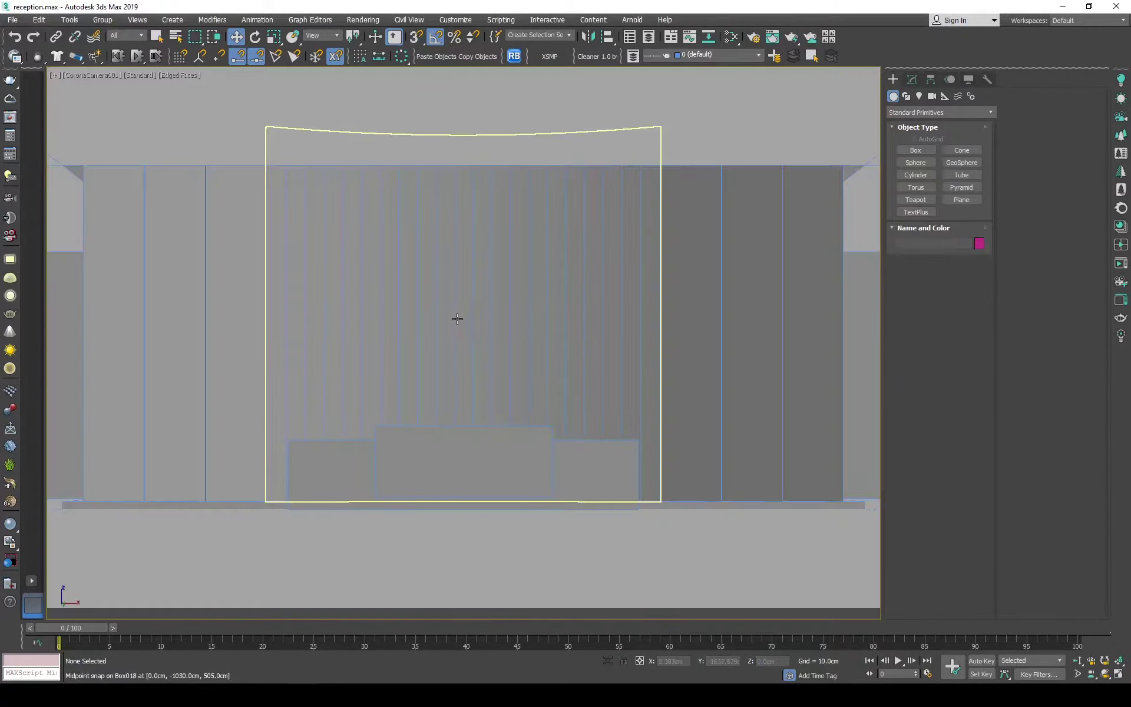
{"action": "key", "text": "t"}
- Draw a box along the post line and set its length to 2 cm
{"action": "left_click", "coordinate": [916, 150]}
{"action": "scroll", "coordinate": [352, 242], "scroll_direction": "up", "scroll_amount": 3}
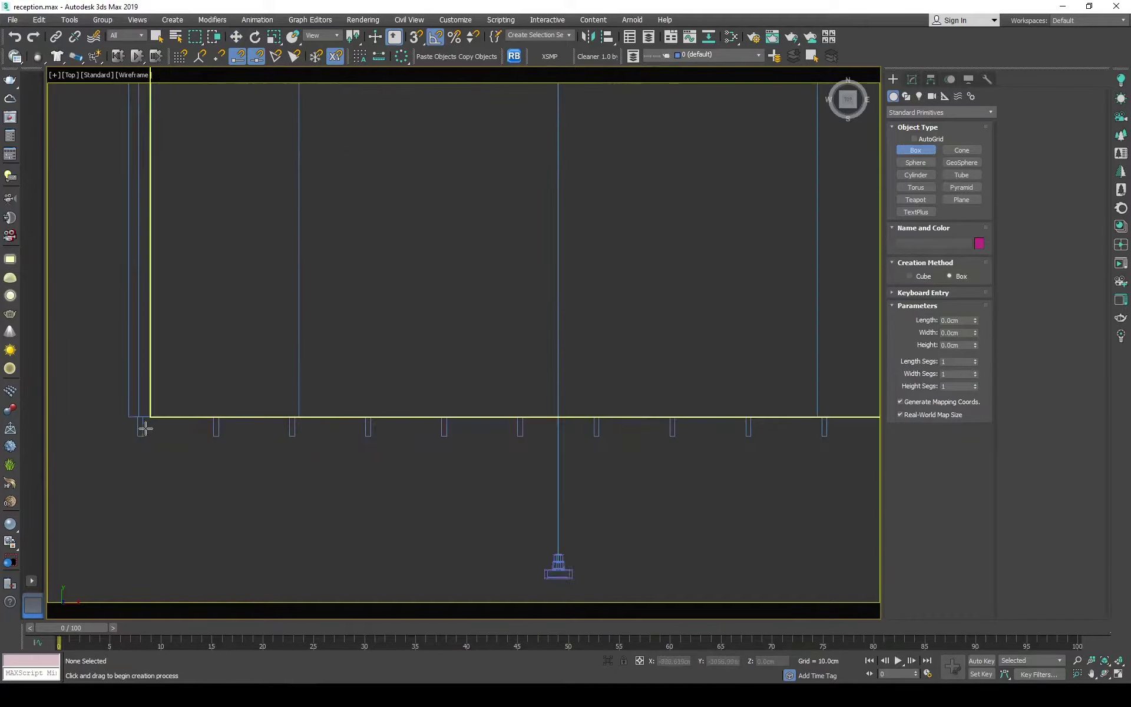
{"action": "scroll", "coordinate": [144, 429], "scroll_direction": "up", "scroll_amount": 2}
{"action": "scroll", "coordinate": [144, 419], "scroll_direction": "down", "scroll_amount": 2}
{"action": "mouse_move", "coordinate": [154, 434]}
{"action": "left_mouse_down"}
{"action": "mouse_move", "coordinate": [822, 432]}
{"action": "mouse_move", "coordinate": [729, 434]}
{"action": "left_mouse_up"}
{"action": "scroll", "coordinate": [822, 432], "scroll_direction": "up", "scroll_amount": 2}
{"action": "left_click", "coordinate": [709, 598]}
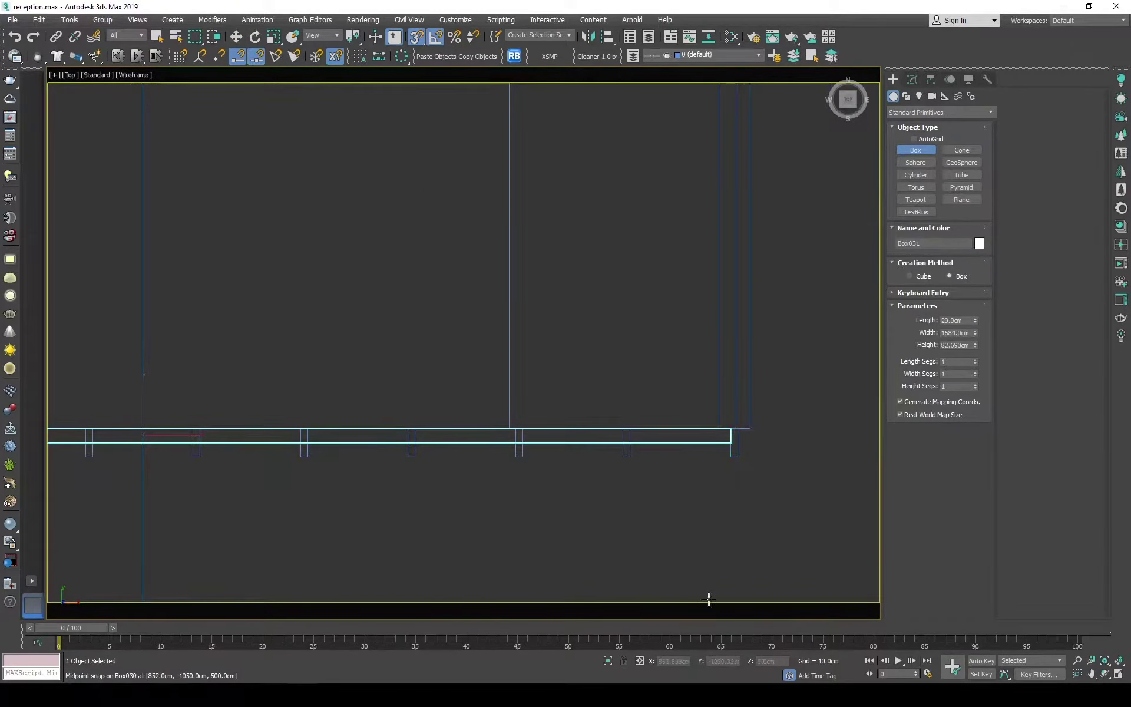
{"action": "key", "text": "w"}
{"action": "left_click", "coordinate": [912, 79]}
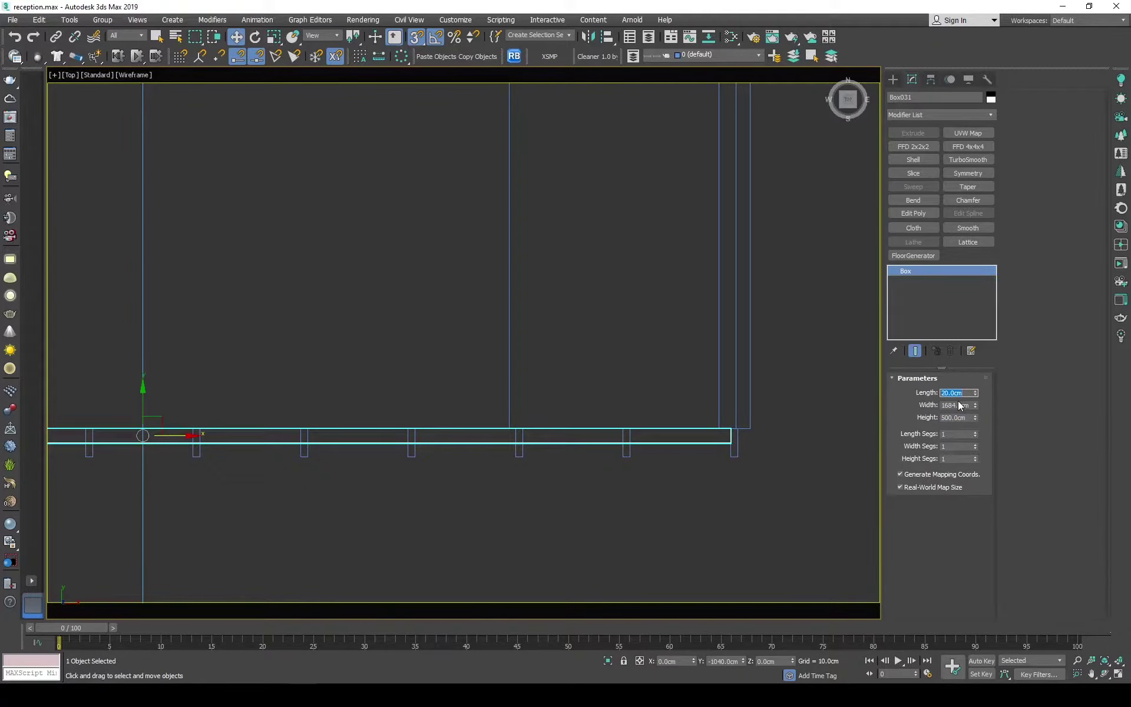
{"action": "type", "text": "2"}
{"action": "key", "text": "Return"}
- Move the thin wall panel down onto the posts
{"action": "middle_click_drag", "start_coordinate": [374, 340], "coordinate": [533, 303]}
{"action": "scroll", "coordinate": [407, 398], "scroll_direction": "up", "scroll_amount": 3}
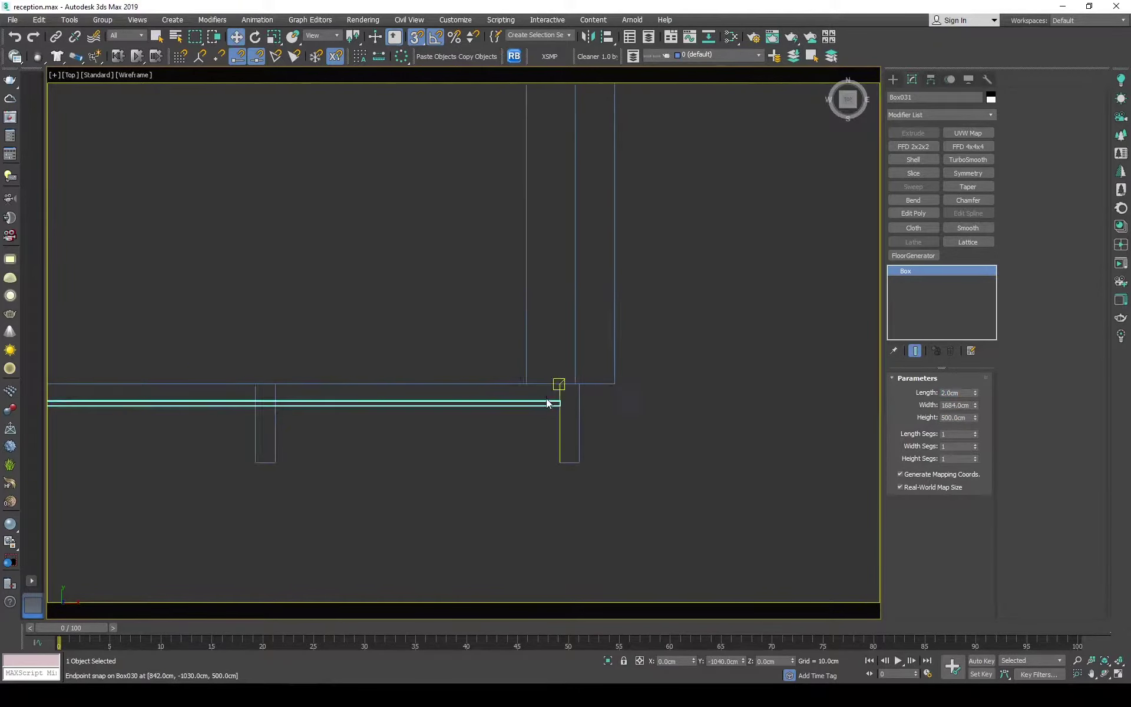
{"action": "scroll", "coordinate": [495, 330], "scroll_direction": "down", "scroll_amount": 4}
{"action": "scroll", "coordinate": [494, 315], "scroll_direction": "up", "scroll_amount": 1}
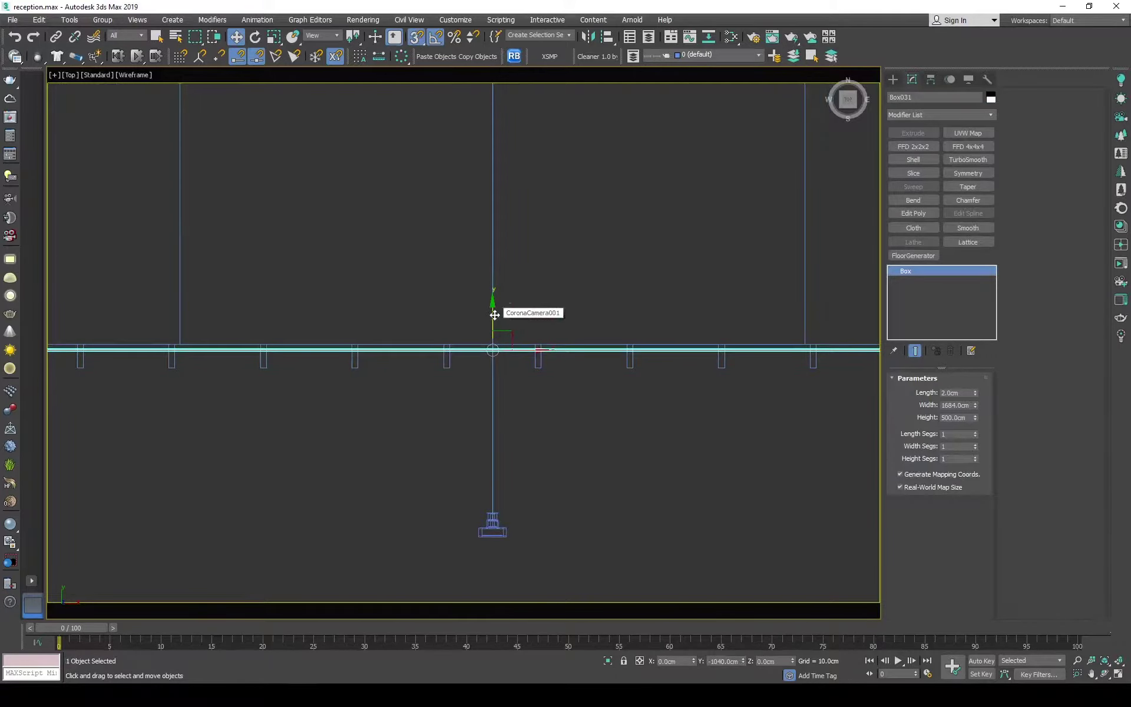
{"action": "scroll", "coordinate": [493, 330], "scroll_direction": "up", "scroll_amount": 3}
{"action": "left_click_drag", "start_coordinate": [493, 331], "coordinate": [449, 338]}
{"action": "scroll", "coordinate": [470, 351], "scroll_direction": "down", "scroll_amount": 6}
- Select the front wall panel and create a new Corona Material #27 for it
{"action": "left_click", "coordinate": [470, 349]}
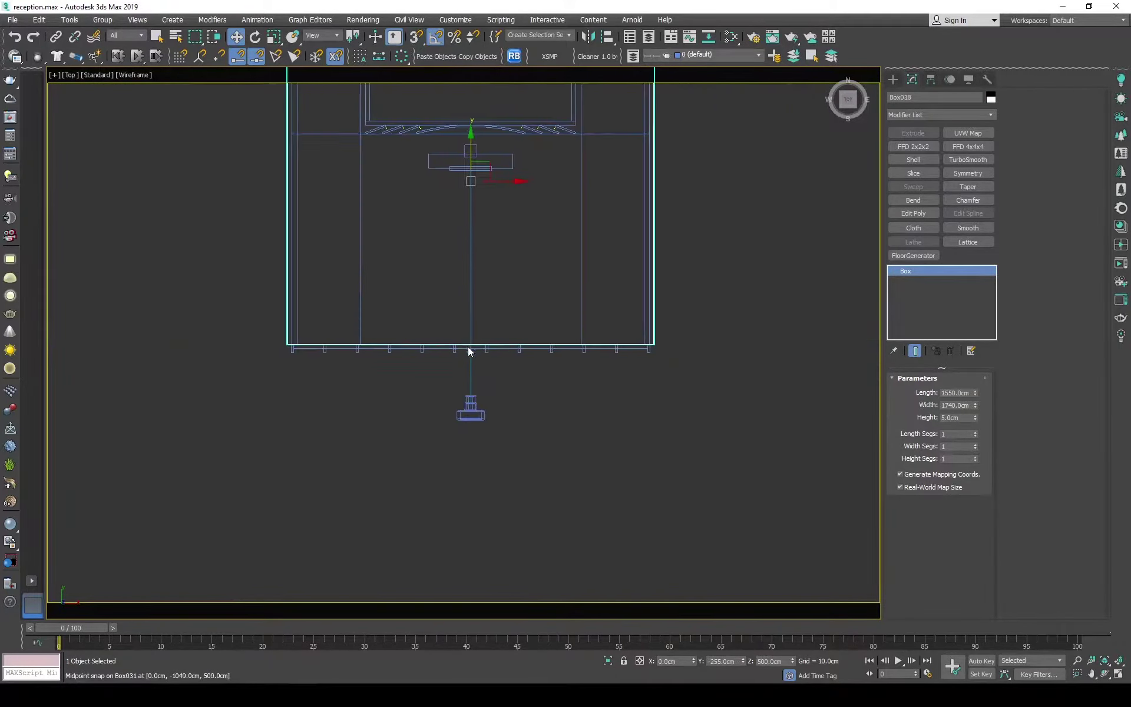
{"action": "middle_click_drag", "start_coordinate": [469, 351], "coordinate": [638, 310], "text": "alt"}
{"action": "left_click", "coordinate": [638, 310]}
{"action": "key", "text": "t"}
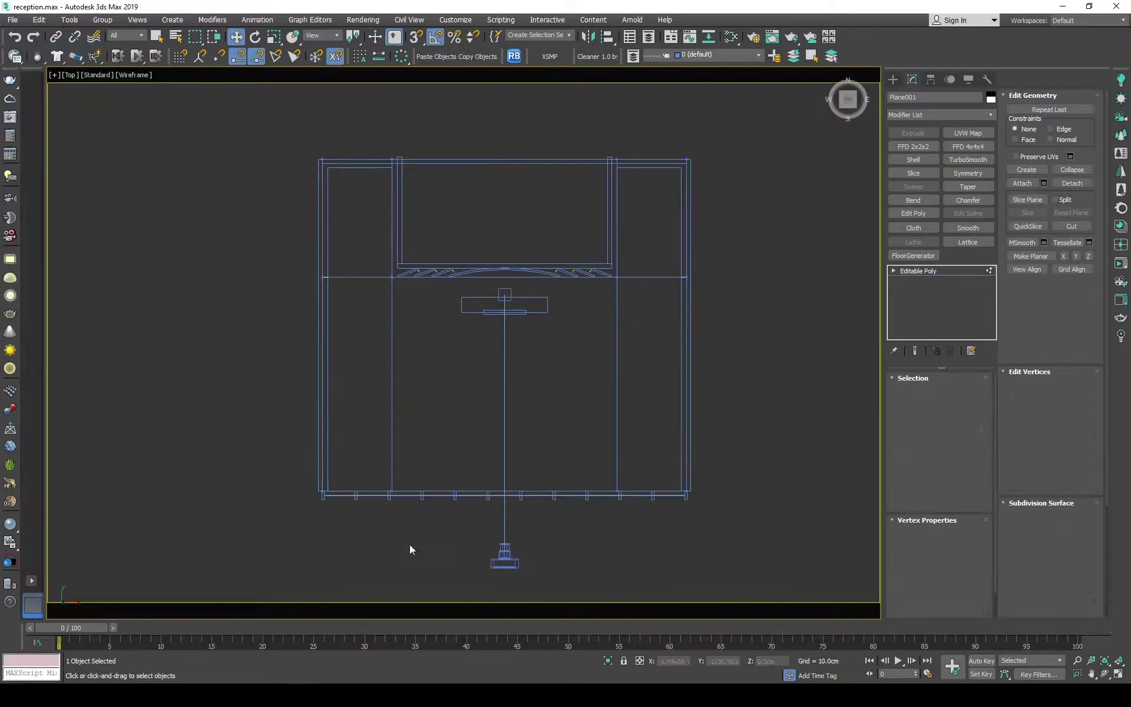
{"action": "scroll", "coordinate": [411, 549], "scroll_direction": "up", "scroll_amount": 3}
{"action": "scroll", "coordinate": [730, 323], "scroll_direction": "down", "scroll_amount": 4}
{"action": "middle_click_drag", "start_coordinate": [730, 323], "coordinate": [520, 305], "text": "alt"}
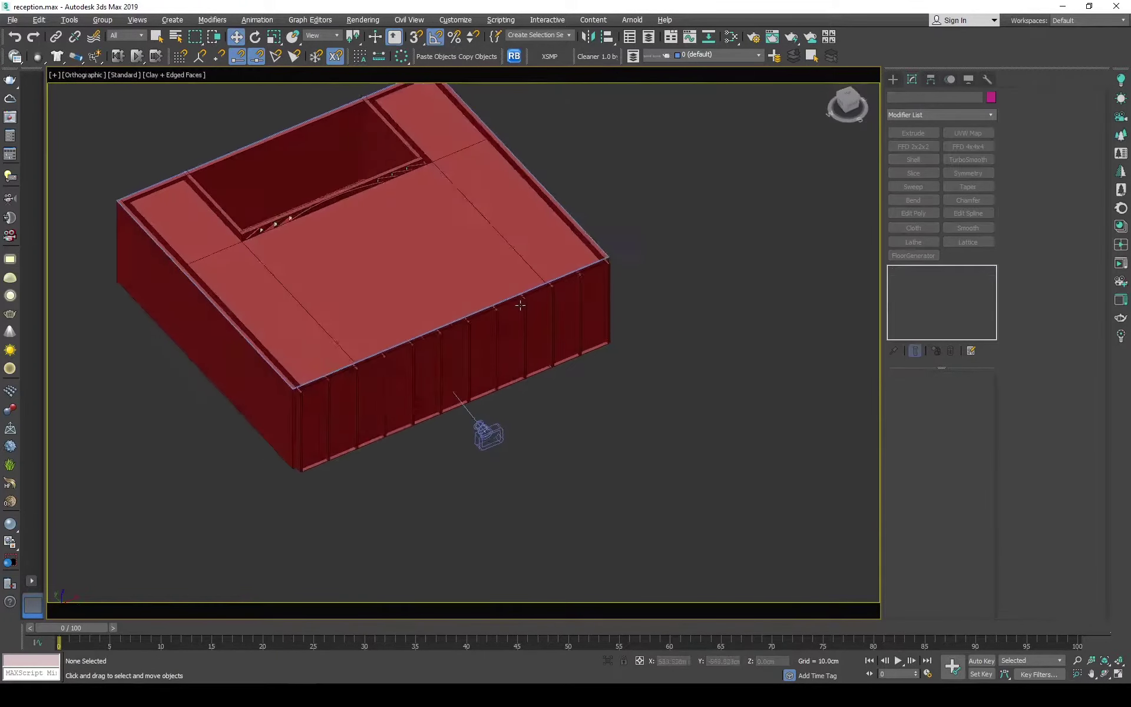
{"action": "left_click", "coordinate": [521, 304]}
{"action": "key", "text": "m"}
{"action": "double_click", "coordinate": [189, 340]}
{"action": "right_click", "coordinate": [452, 264]}
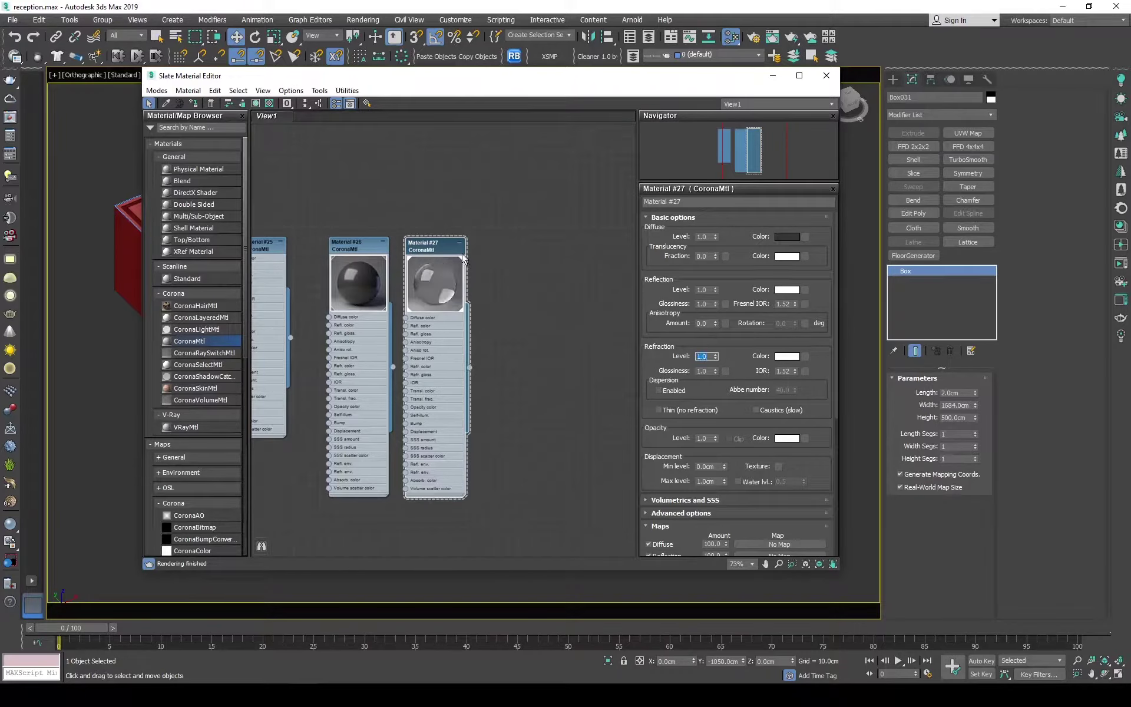
- Assign glass Material #27 (refraction 1.0) to the front wall and show edged faces
{"action": "left_click", "coordinate": [827, 75]}
{"action": "key", "text": "F3"}
{"action": "middle_click_drag", "start_coordinate": [687, 376], "coordinate": [485, 314], "text": "alt"}
{"action": "key", "text": "F3"}
{"action": "left_click", "coordinate": [171, 74]}
{"action": "left_click", "coordinate": [240, 204]}
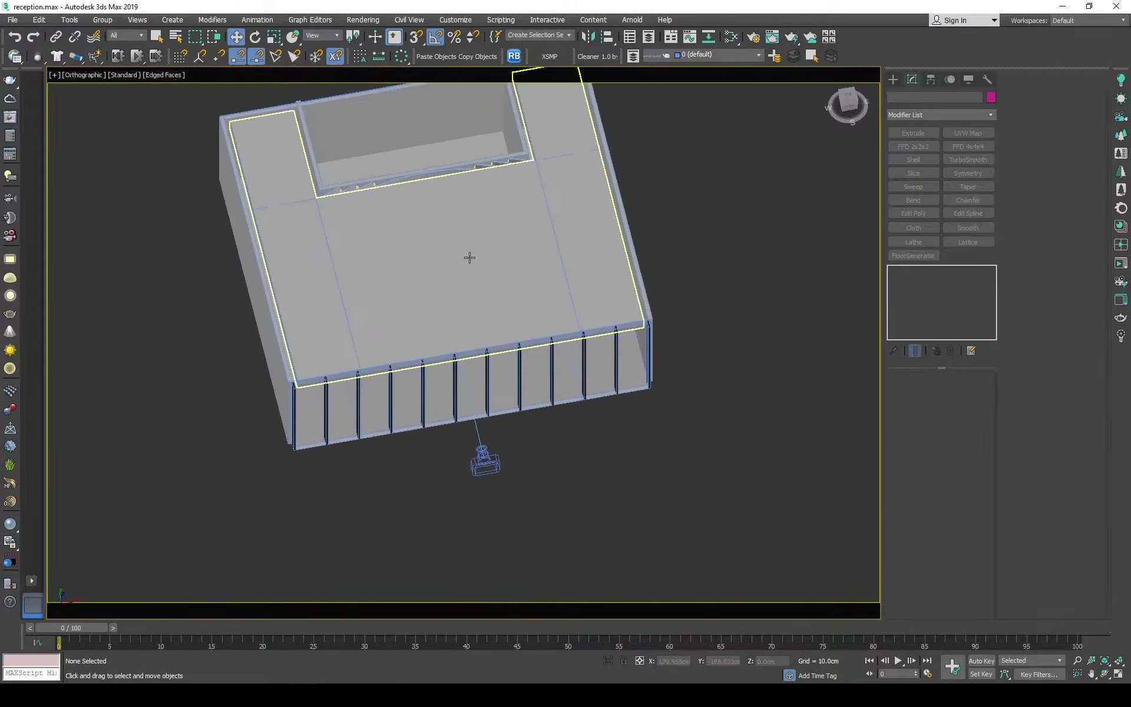
{"action": "middle_click_drag", "start_coordinate": [470, 257], "coordinate": [505, 361], "text": "alt"}
{"action": "scroll", "coordinate": [462, 321], "scroll_direction": "up", "scroll_amount": 3}
{"action": "key", "text": "c"}
{"action": "key", "text": "F3"}
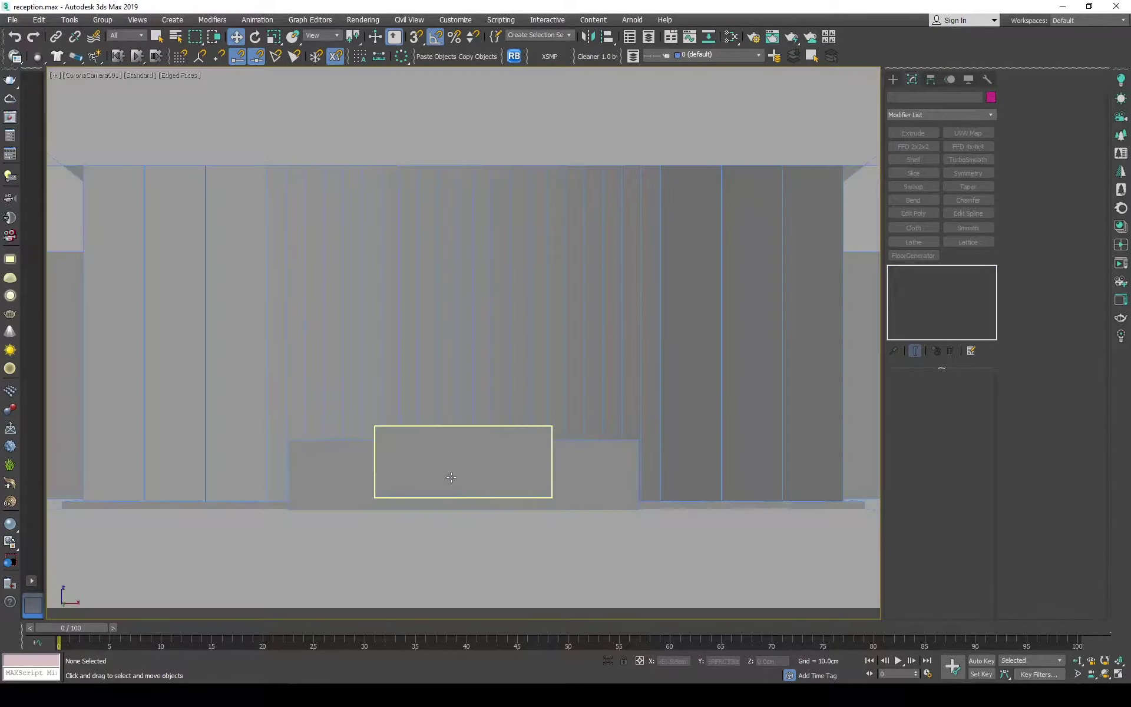
- Frame the desk in the top view, return to shaded perspective, and select the floor plane
{"action": "left_click", "coordinate": [451, 477]}
{"action": "key", "text": "t"}
{"action": "key", "text": "z"}
{"action": "key", "text": "F3"}
{"action": "scroll", "coordinate": [293, 283], "scroll_direction": "up", "scroll_amount": 3}
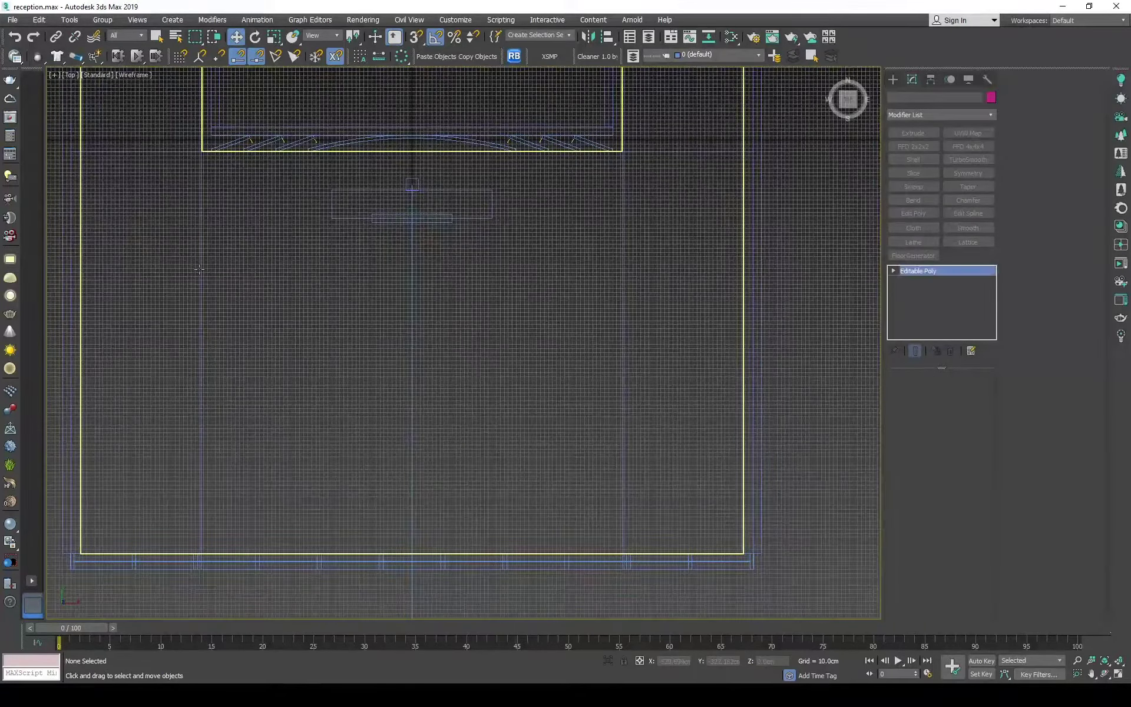
{"action": "left_click", "coordinate": [316, 285]}
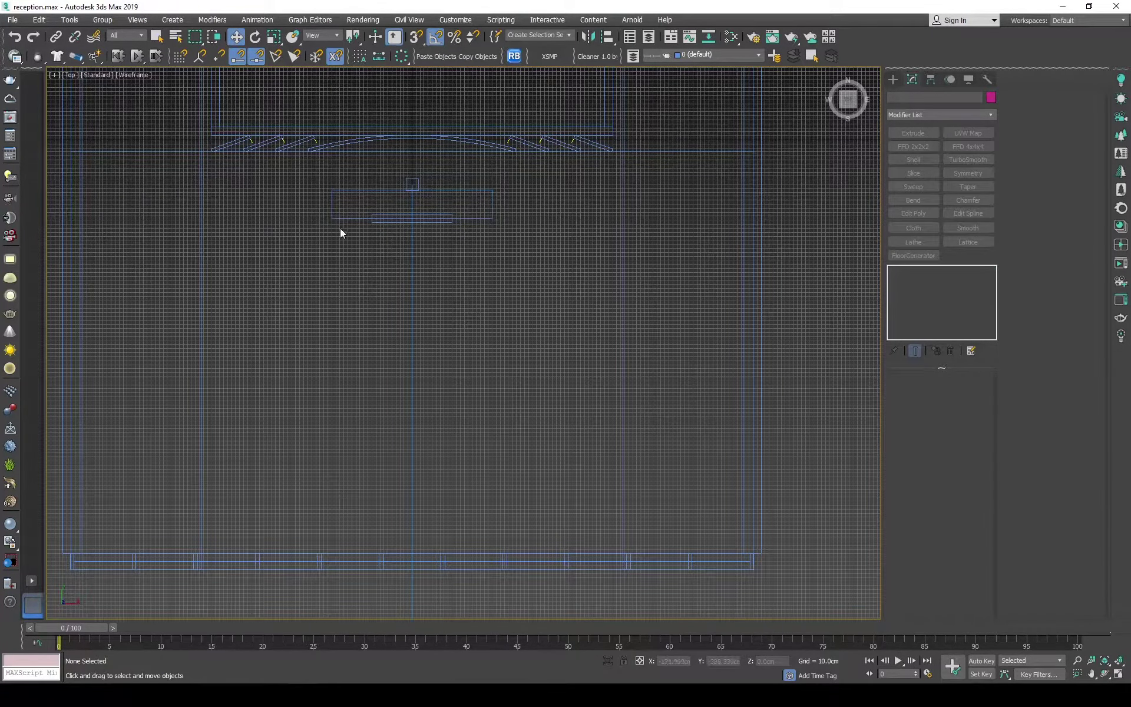
{"action": "scroll", "coordinate": [341, 233], "scroll_direction": "down", "scroll_amount": 5}
{"action": "middle_click_drag", "start_coordinate": [341, 233], "coordinate": [616, 281], "text": "alt"}
{"action": "key", "text": "p"}
{"action": "key", "text": "F3"}
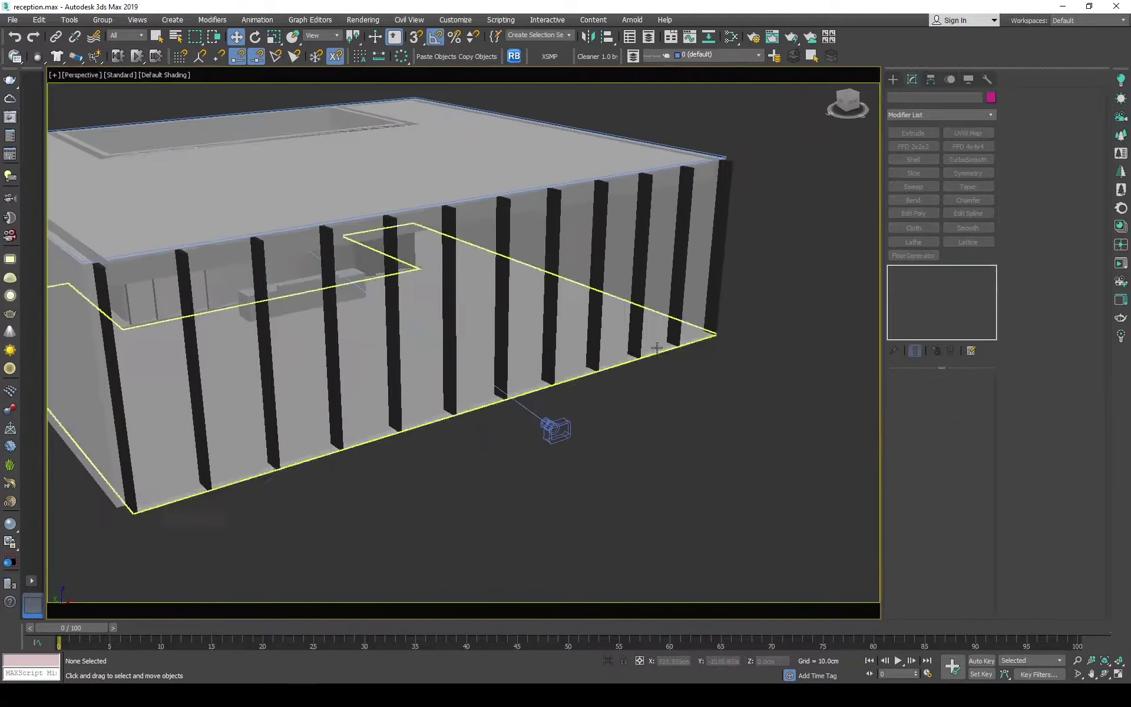
{"action": "left_click", "coordinate": [657, 348]}
- Browse XS Material Presets Corona to CONCRETE > Floor Polished Level 3
{"action": "left_click", "coordinate": [550, 56]}
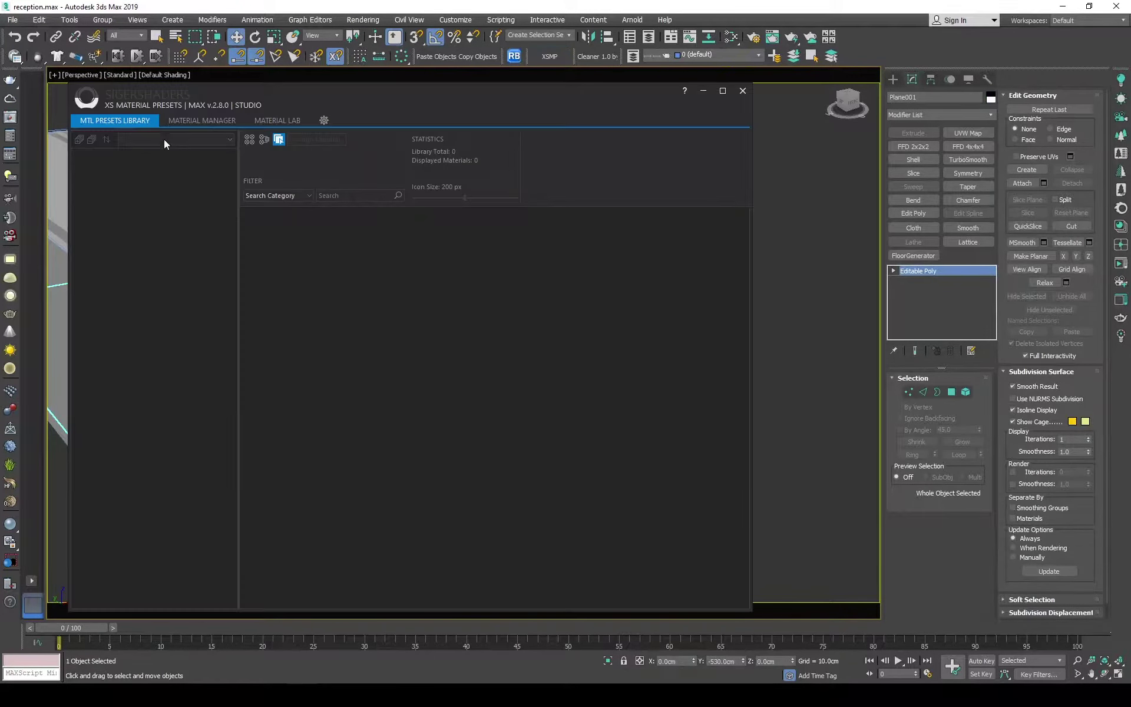
{"action": "left_click", "coordinate": [167, 154]}
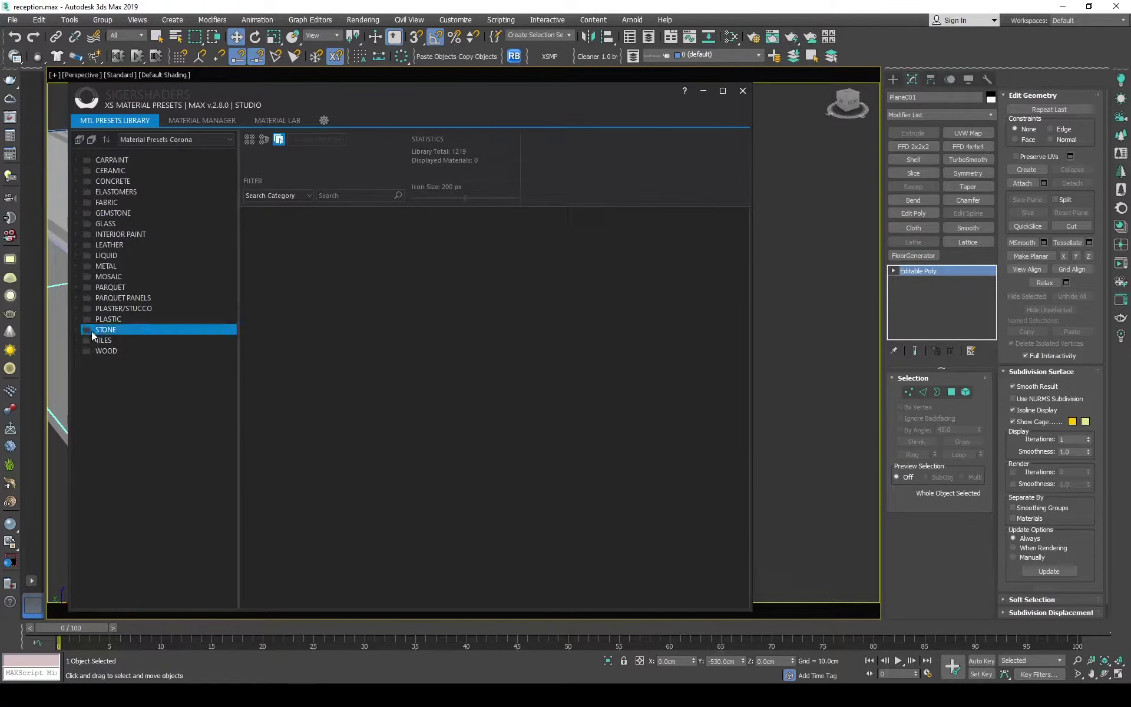
{"action": "left_click", "coordinate": [136, 351]}
{"action": "scroll", "coordinate": [442, 303], "scroll_direction": "down", "scroll_amount": 5}
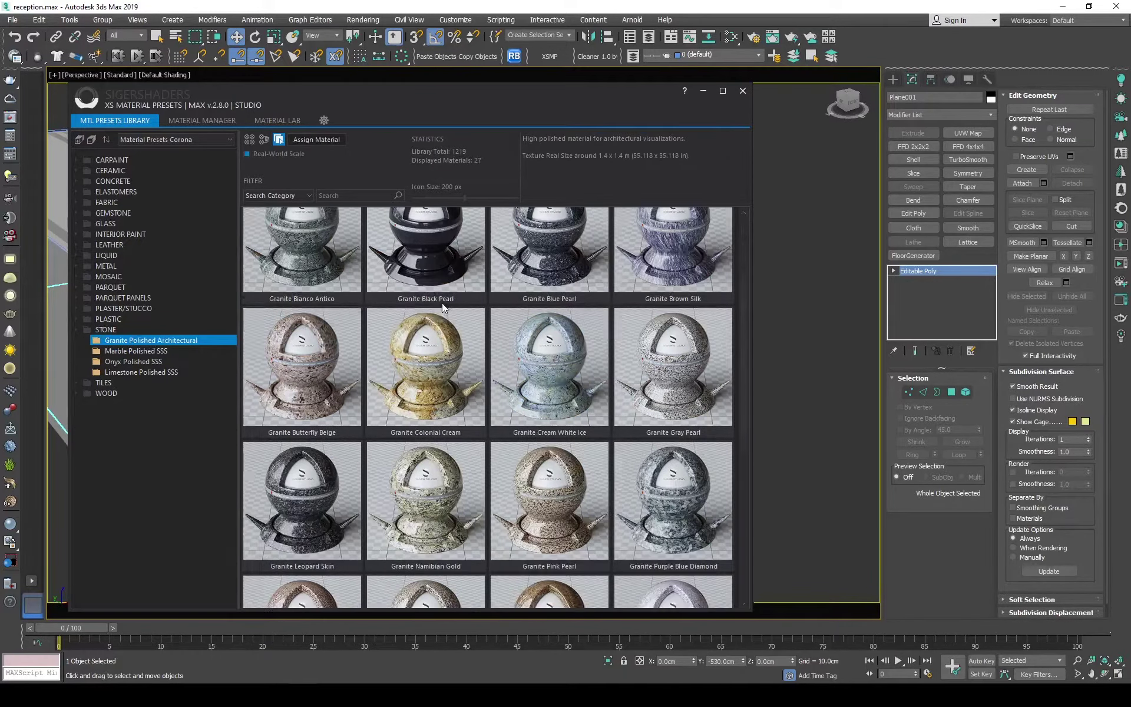
{"action": "scroll", "coordinate": [443, 307], "scroll_direction": "down", "scroll_amount": 5}
{"action": "left_click", "coordinate": [133, 372]}
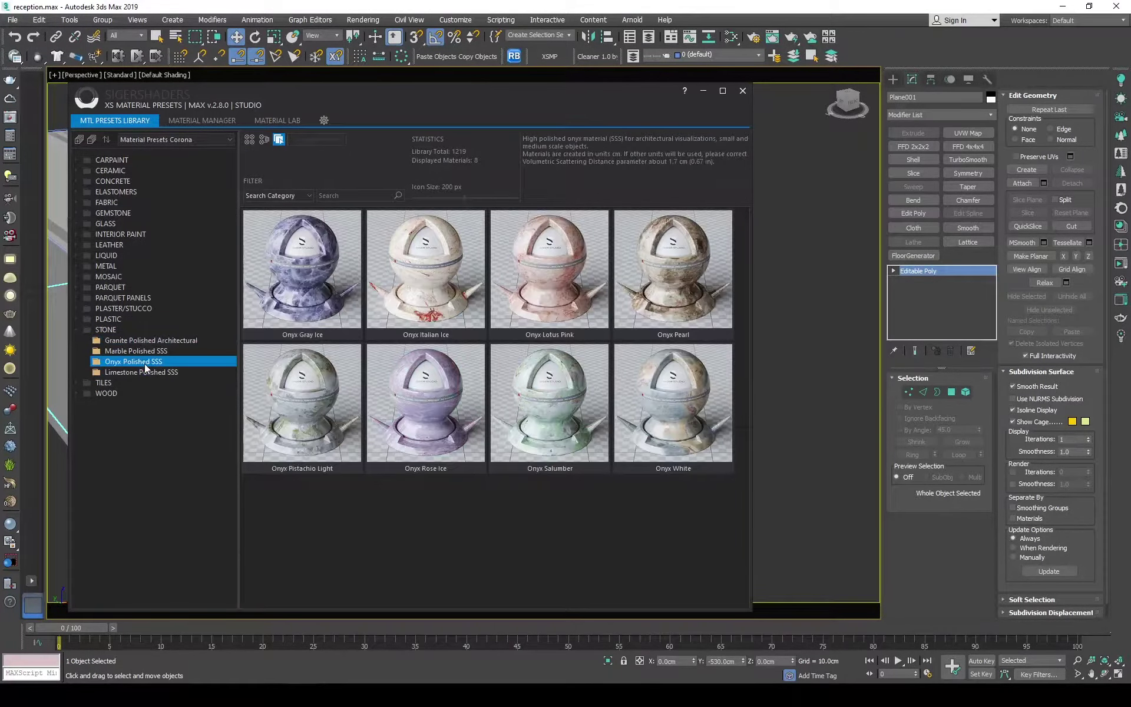
{"action": "left_click", "coordinate": [76, 182]}
{"action": "left_click", "coordinate": [139, 192]}
{"action": "left_click", "coordinate": [151, 212]}
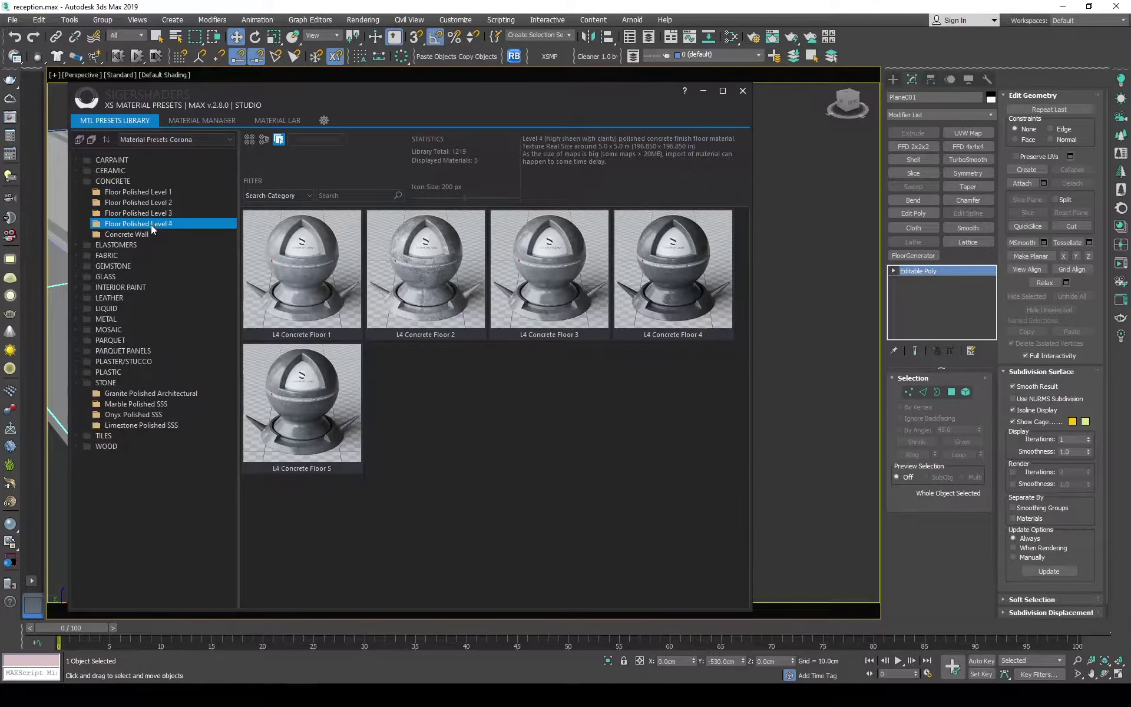
{"action": "left_click", "coordinate": [147, 214]}
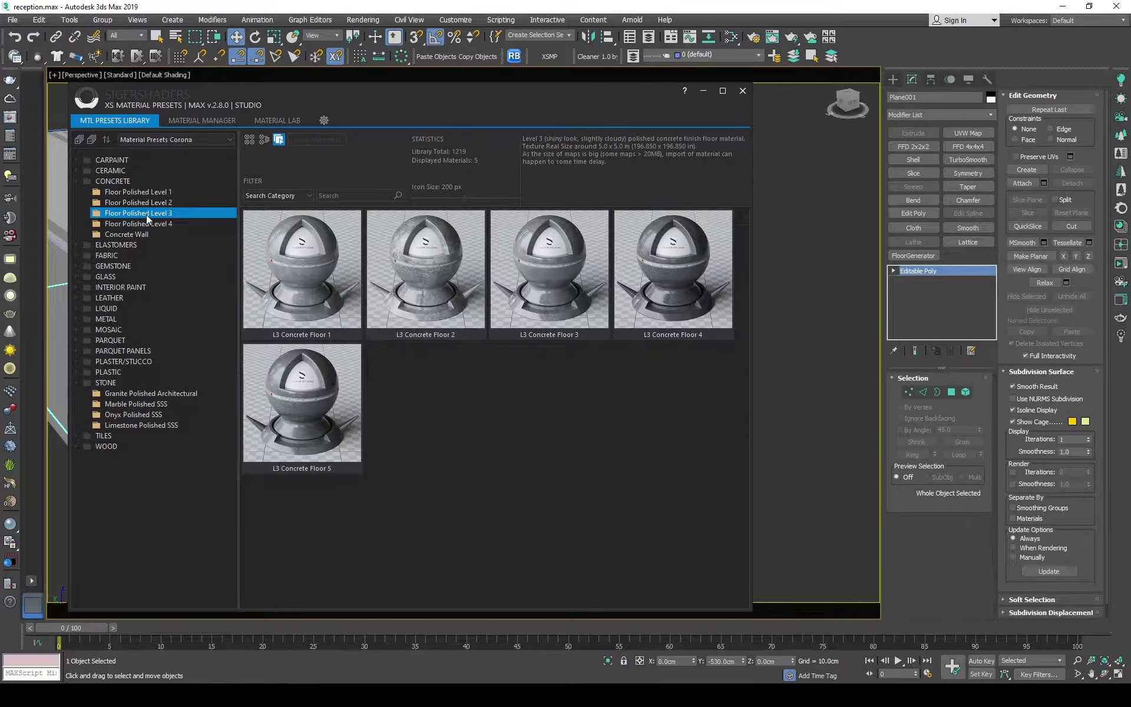
- Assign the L3 Concrete Floor 3 preset to the floor and view it in the Slate editor
{"action": "left_click", "coordinate": [309, 264]}
{"action": "left_click", "coordinate": [854, 45]}
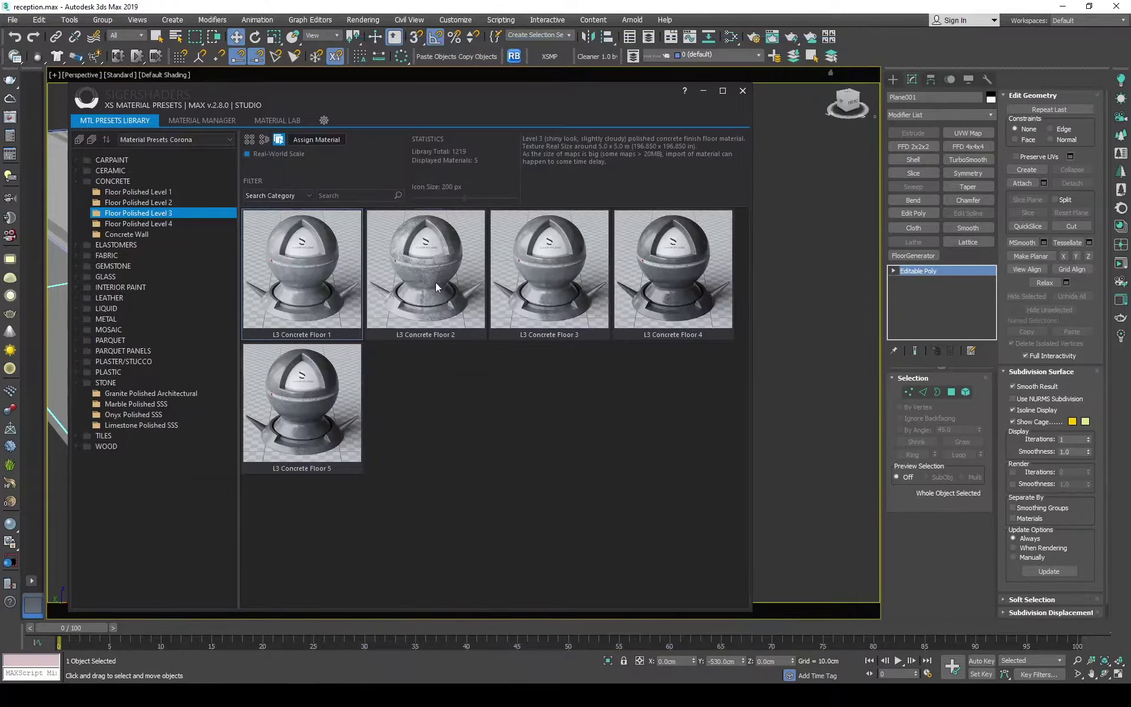
{"action": "left_click", "coordinate": [562, 274]}
{"action": "left_click", "coordinate": [558, 228]}
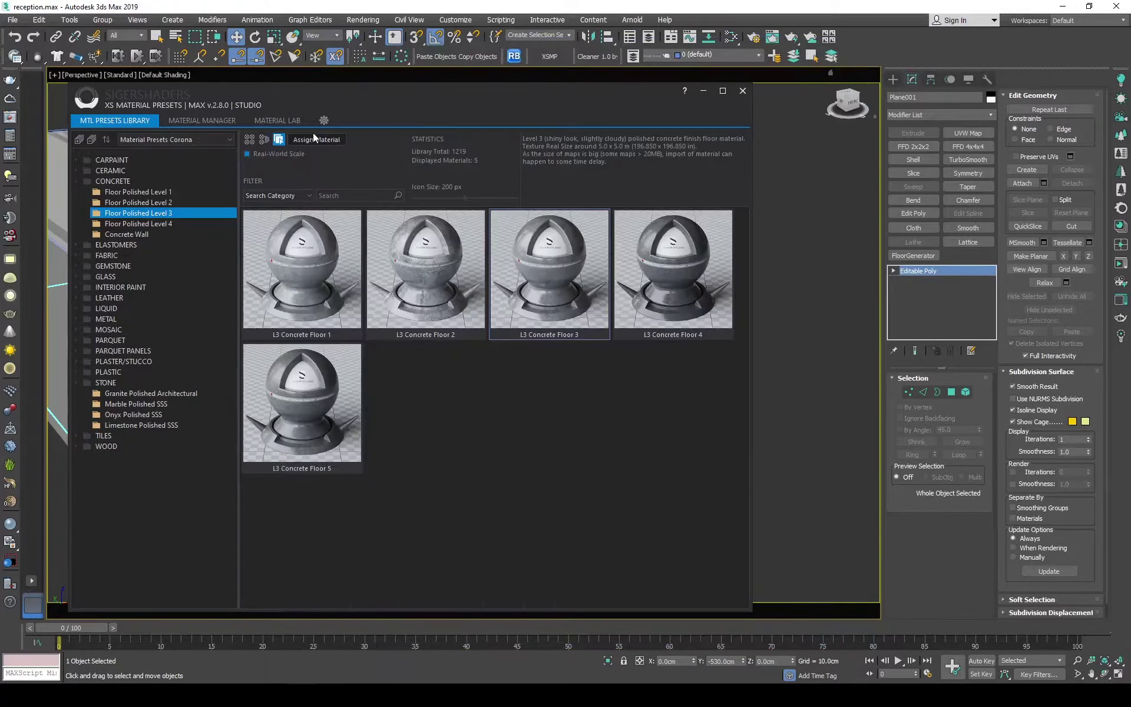
{"action": "left_click", "coordinate": [704, 92]}
{"action": "key", "text": "m"}
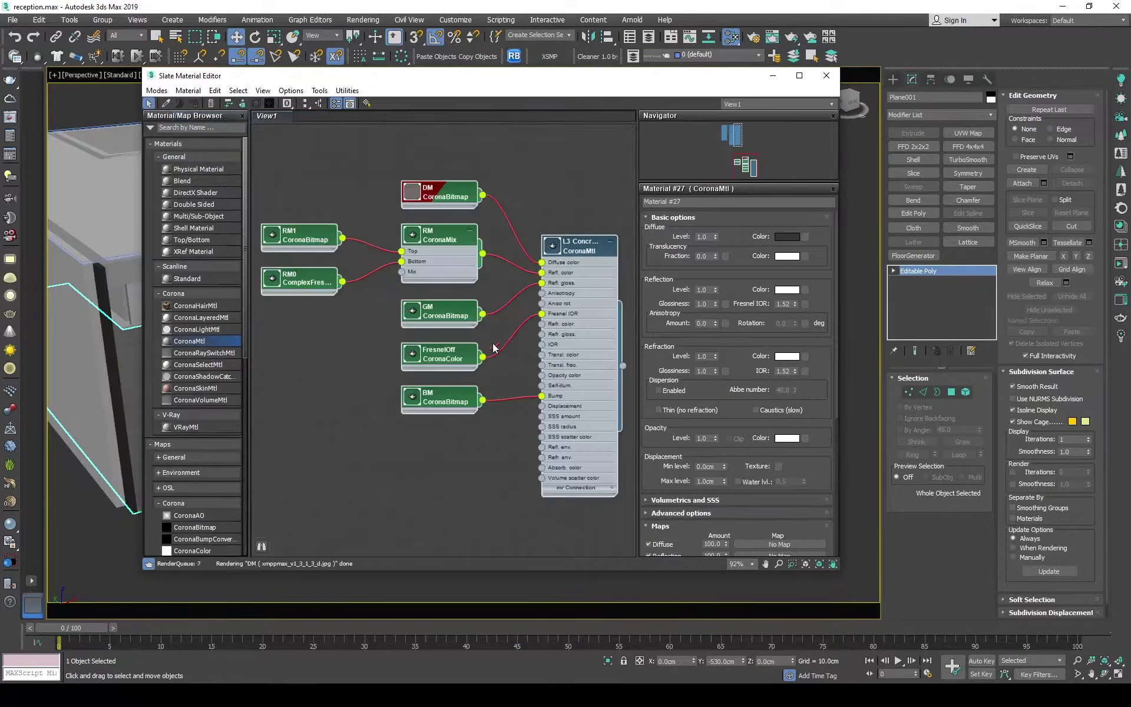
- Add a Box UVW Map to the floor plane Plane001 with real-world map size off
{"action": "scroll", "coordinate": [387, 273], "scroll_direction": "down", "scroll_amount": 3}
{"action": "scroll", "coordinate": [391, 269], "scroll_direction": "up", "scroll_amount": 2}
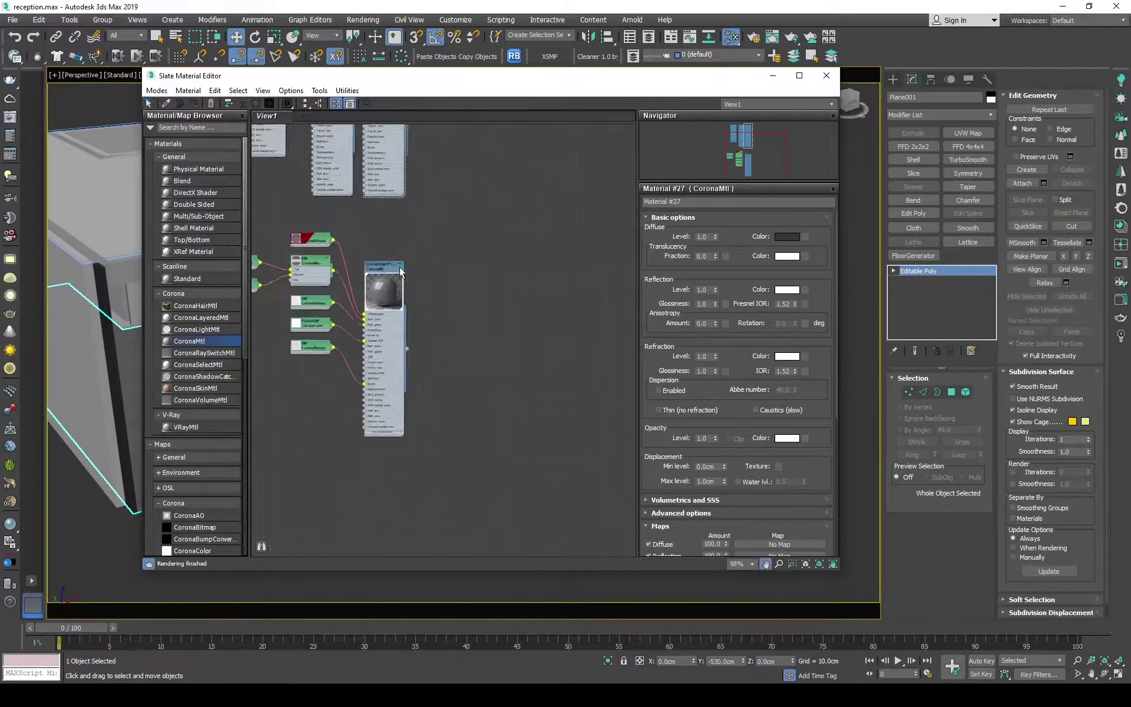
{"action": "scroll", "coordinate": [449, 275], "scroll_direction": "up", "scroll_amount": 2}
{"action": "left_click_drag", "start_coordinate": [291, 82], "coordinate": [140, 355]}
{"action": "scroll", "coordinate": [449, 184], "scroll_direction": "up", "scroll_amount": 5}
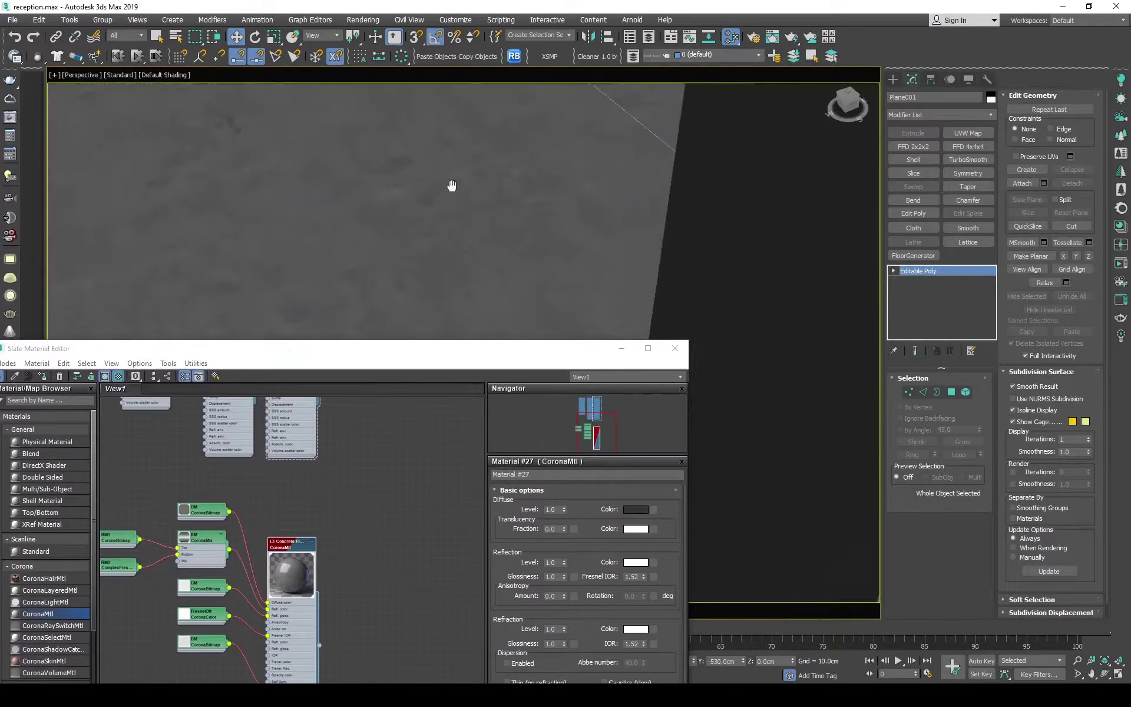
{"action": "scroll", "coordinate": [449, 184], "scroll_direction": "up", "scroll_amount": 3}
{"action": "left_click", "coordinate": [968, 134]}
{"action": "left_click", "coordinate": [903, 563]}
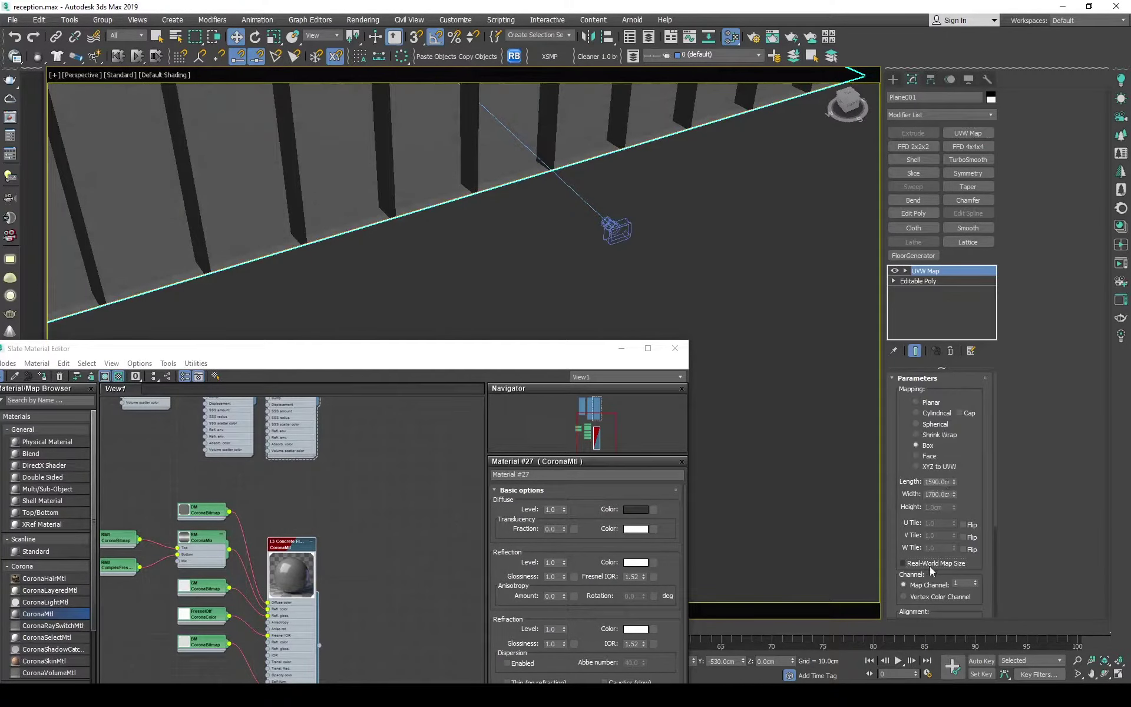
- Assign the floor material to the thin floor box Box004 and give it a 2 cm UVW Map
{"action": "key", "text": "c"}
{"action": "key", "text": "m"}
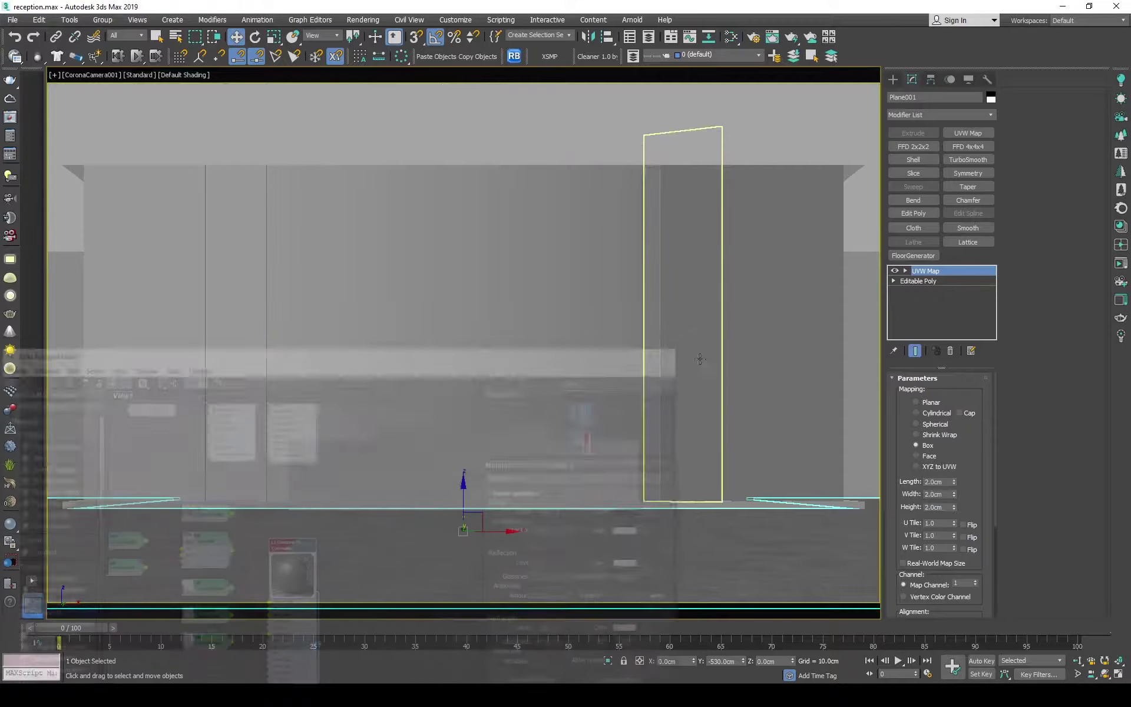
{"action": "left_click", "coordinate": [80, 505]}
{"action": "key", "text": "m"}
{"action": "right_click", "coordinate": [289, 240]}
{"action": "left_click", "coordinate": [353, 270]}
{"action": "key", "text": "m"}
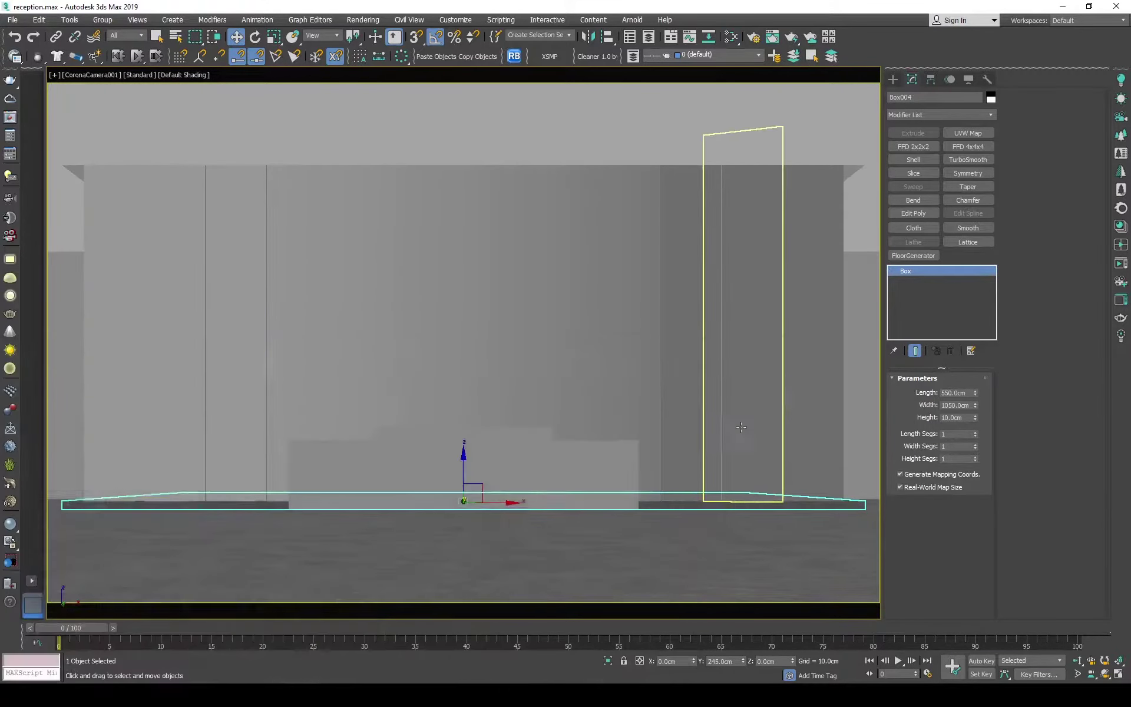
{"action": "left_click", "coordinate": [972, 134]}
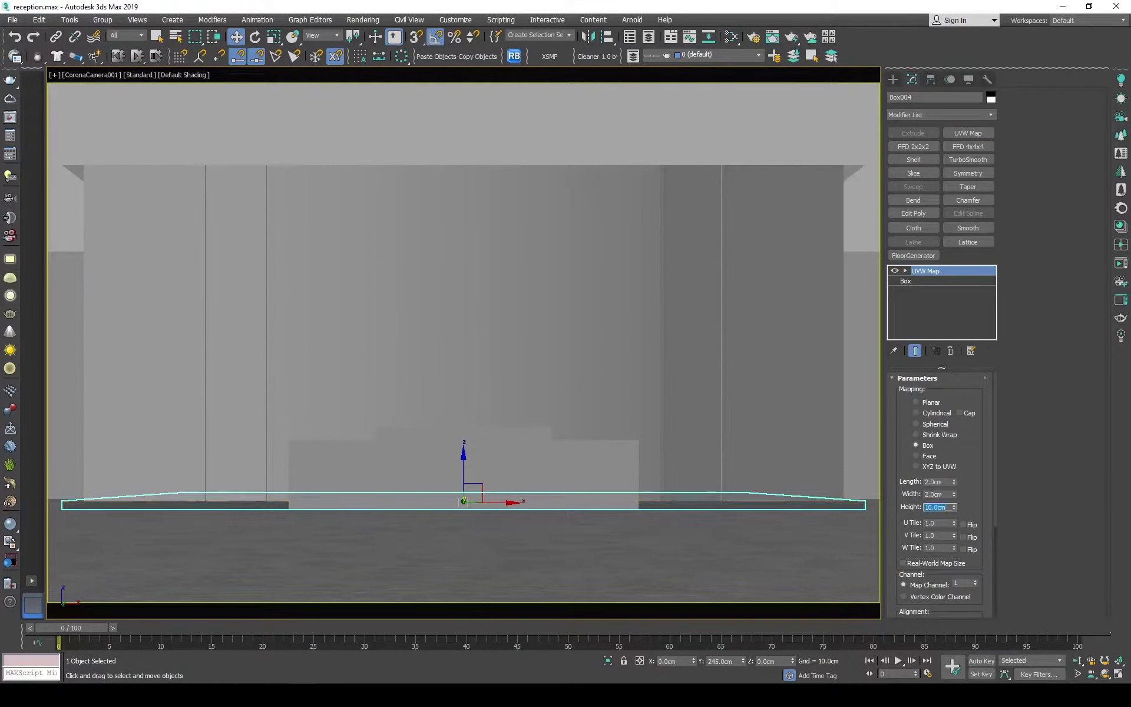
{"action": "type", "text": "2"}
{"action": "key", "text": "Return"}
- Set Material #25's diffuse colour to light grey (RGB 200)
{"action": "key", "text": "m"}
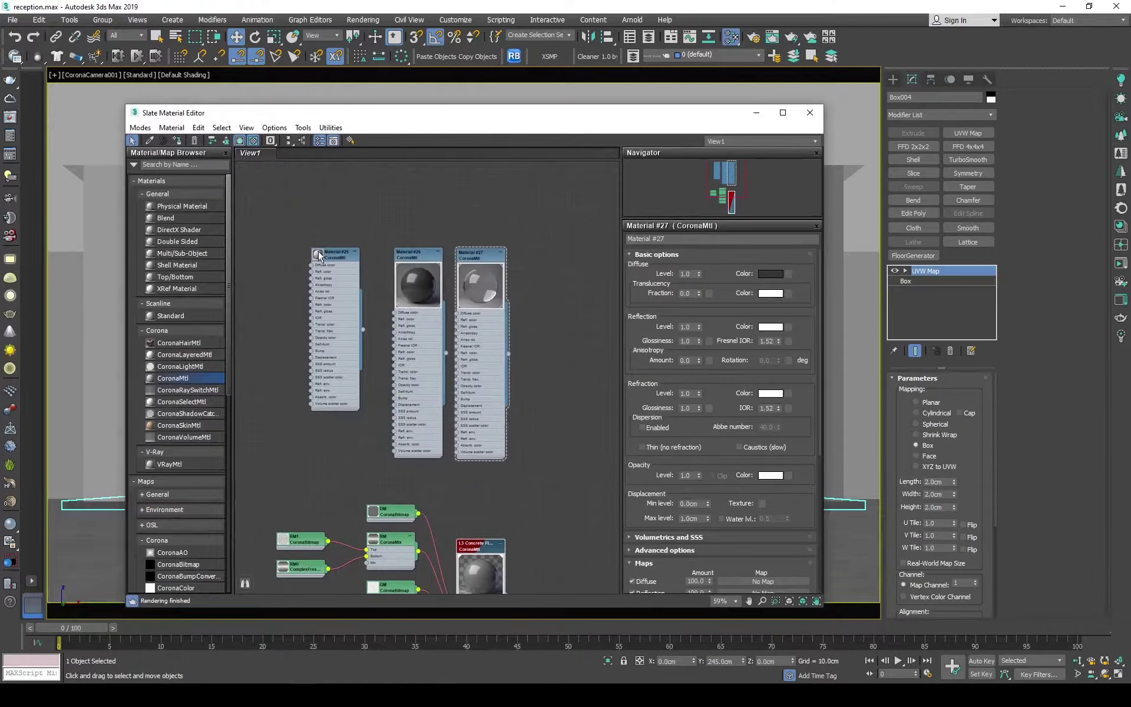
{"action": "left_click", "coordinate": [319, 256]}
{"action": "left_click", "coordinate": [770, 274]}
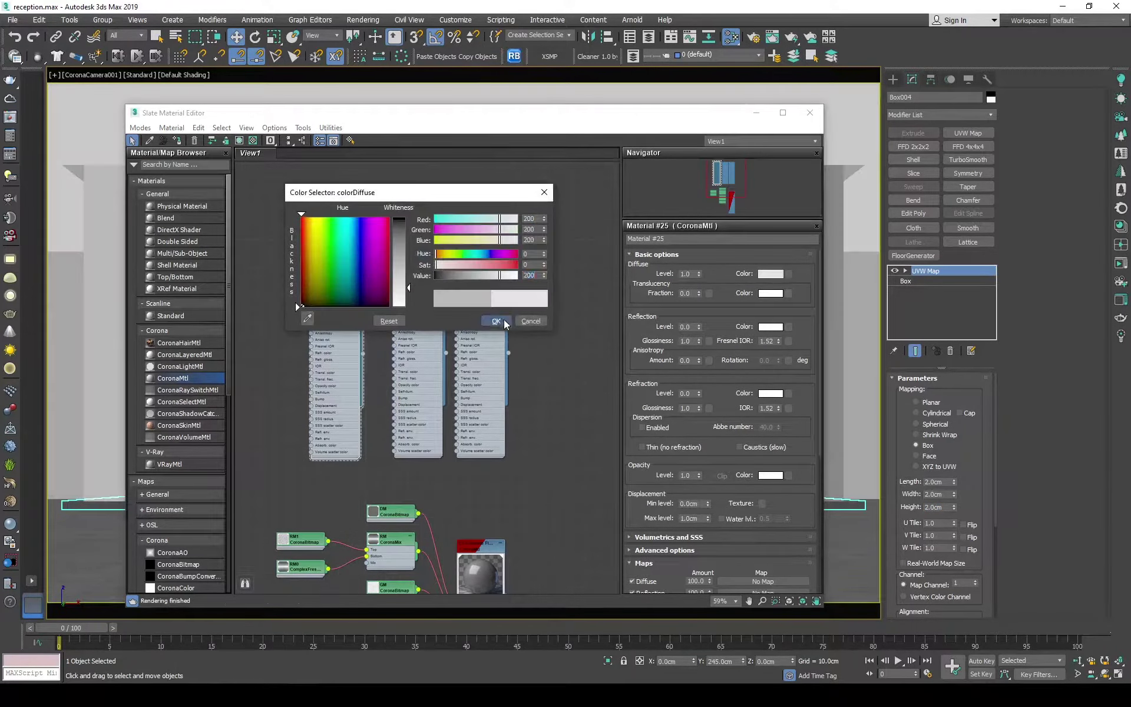
{"action": "key", "text": "m"}
- Select the small front box Box003 and launch the XS Material Presets library
{"action": "key", "text": "p"}
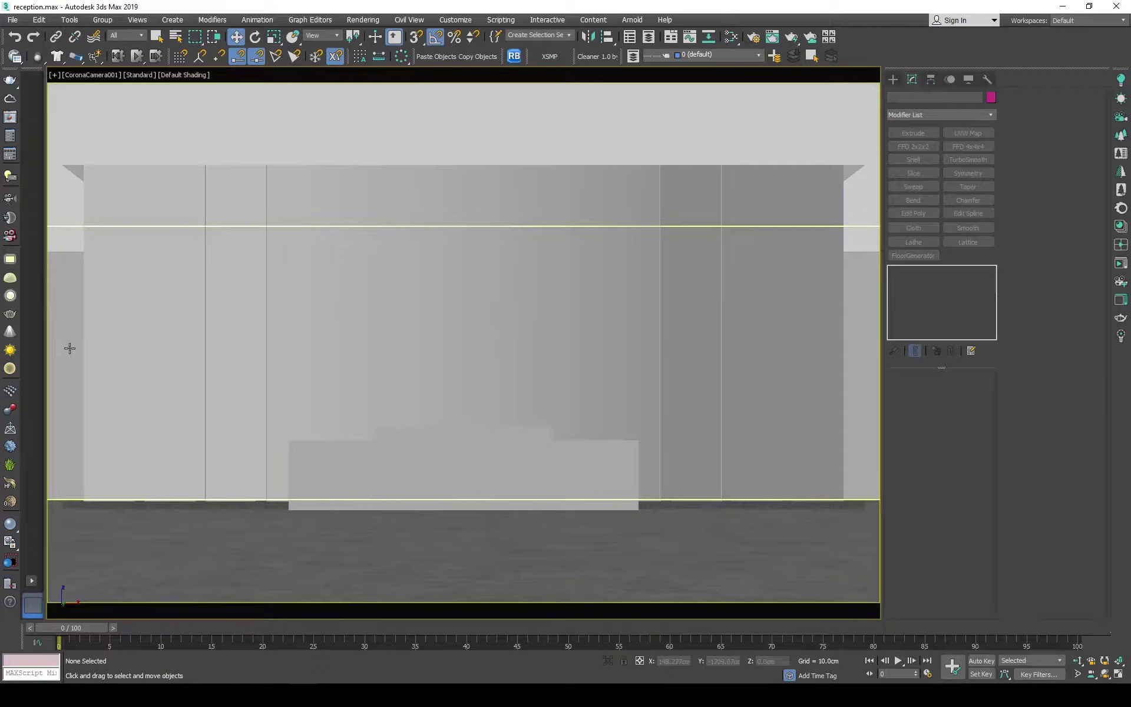
{"action": "middle_click_drag", "start_coordinate": [75, 348], "coordinate": [432, 357], "text": "alt"}
{"action": "key", "text": "F3"}
{"action": "left_click", "coordinate": [432, 357]}
{"action": "key", "text": "z"}
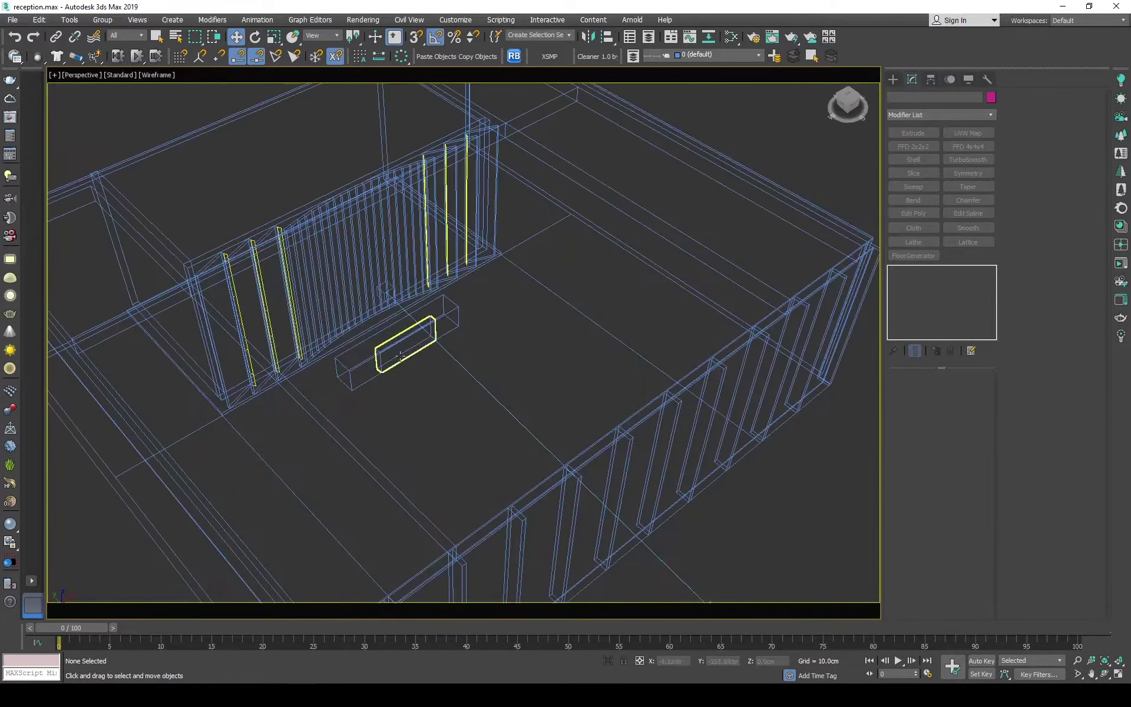
{"action": "key", "text": "c"}
{"action": "key", "text": "F3"}
{"action": "left_click", "coordinate": [549, 55]}
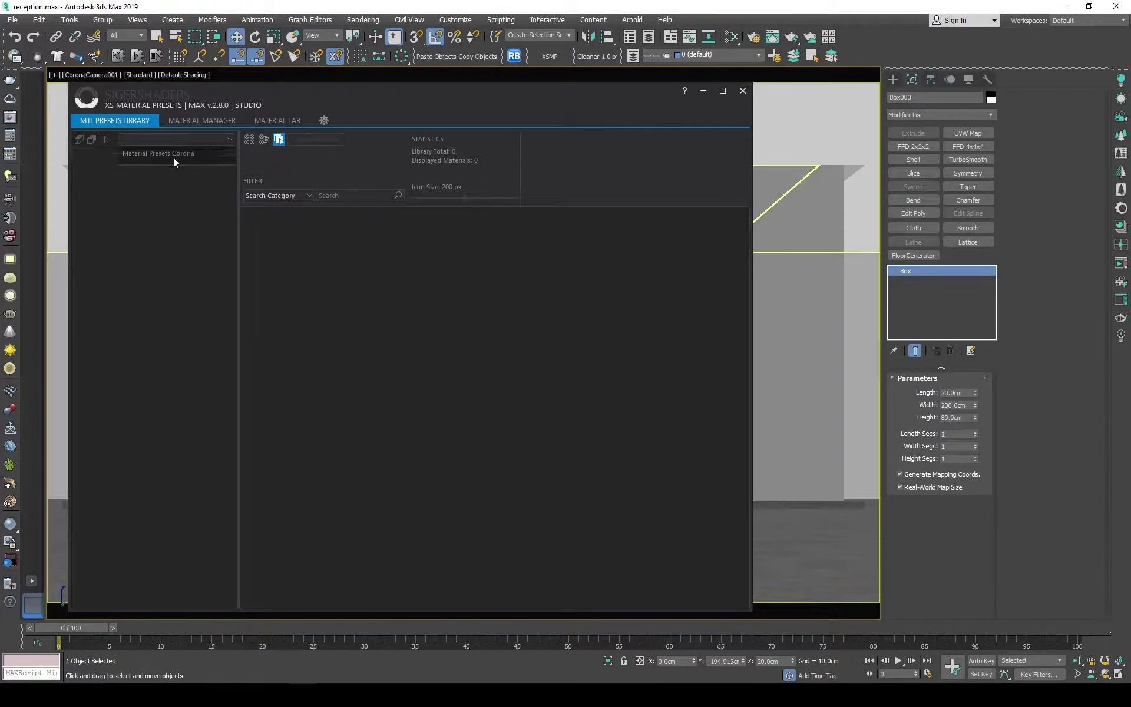
- Load Material Presets Corona and browse the Marble Polished SSS, onyx and limestone presets
{"action": "left_click", "coordinate": [173, 155]}
{"action": "left_click", "coordinate": [112, 351]}
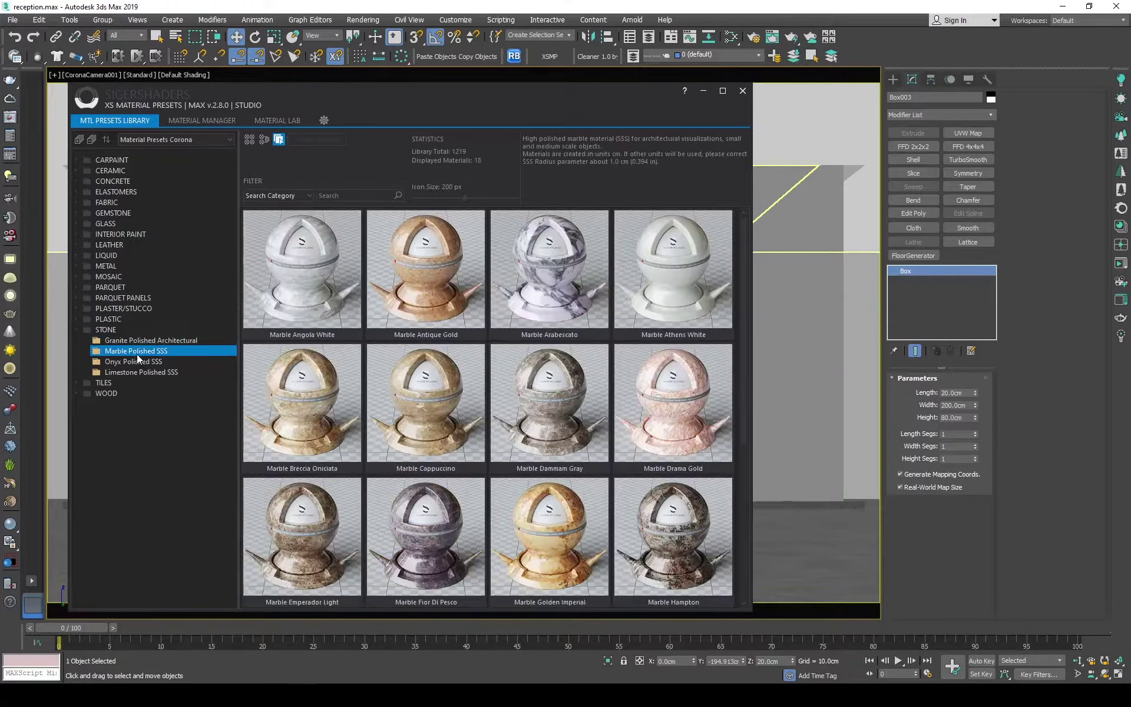
{"action": "left_click", "coordinate": [551, 401]}
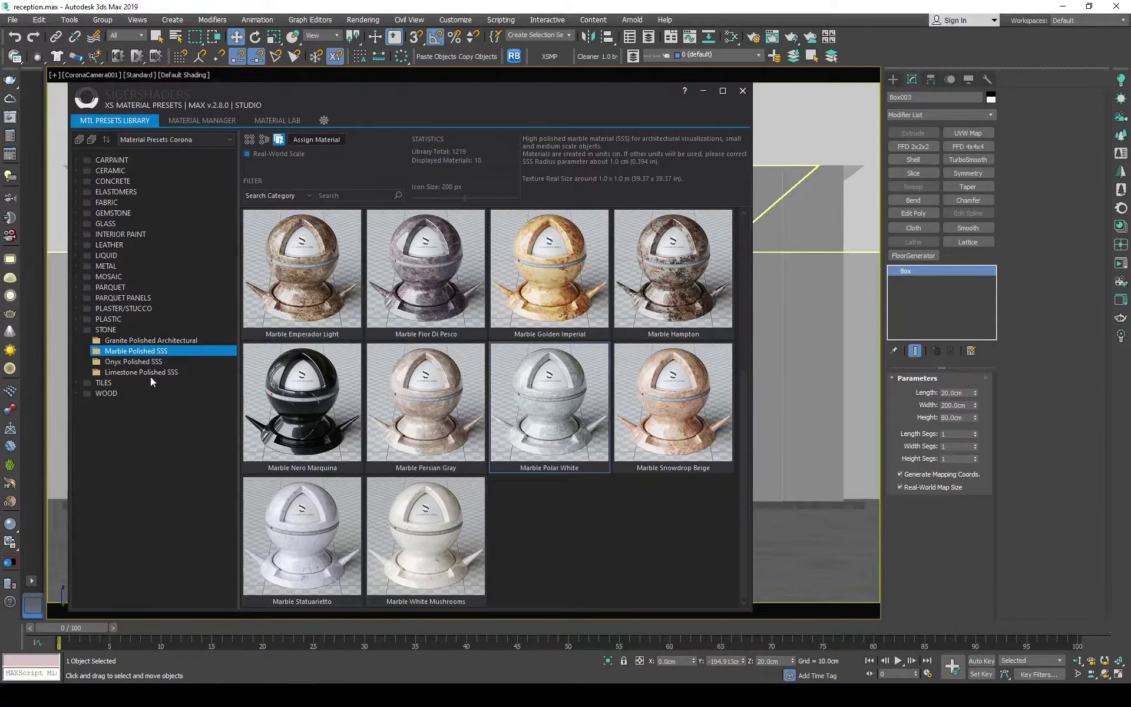
{"action": "left_click", "coordinate": [133, 361]}
{"action": "left_click", "coordinate": [136, 351]}
{"action": "left_click", "coordinate": [552, 401]}
- Preview Polar White, Dammam Gray, Nero Marquina and White Mushrooms marbles, then close the presets window
{"action": "double_click", "coordinate": [551, 401]}
{"action": "left_click", "coordinate": [853, 45]}
{"action": "scroll", "coordinate": [425, 398], "scroll_direction": "up", "scroll_amount": 2}
{"action": "double_click", "coordinate": [673, 282]}
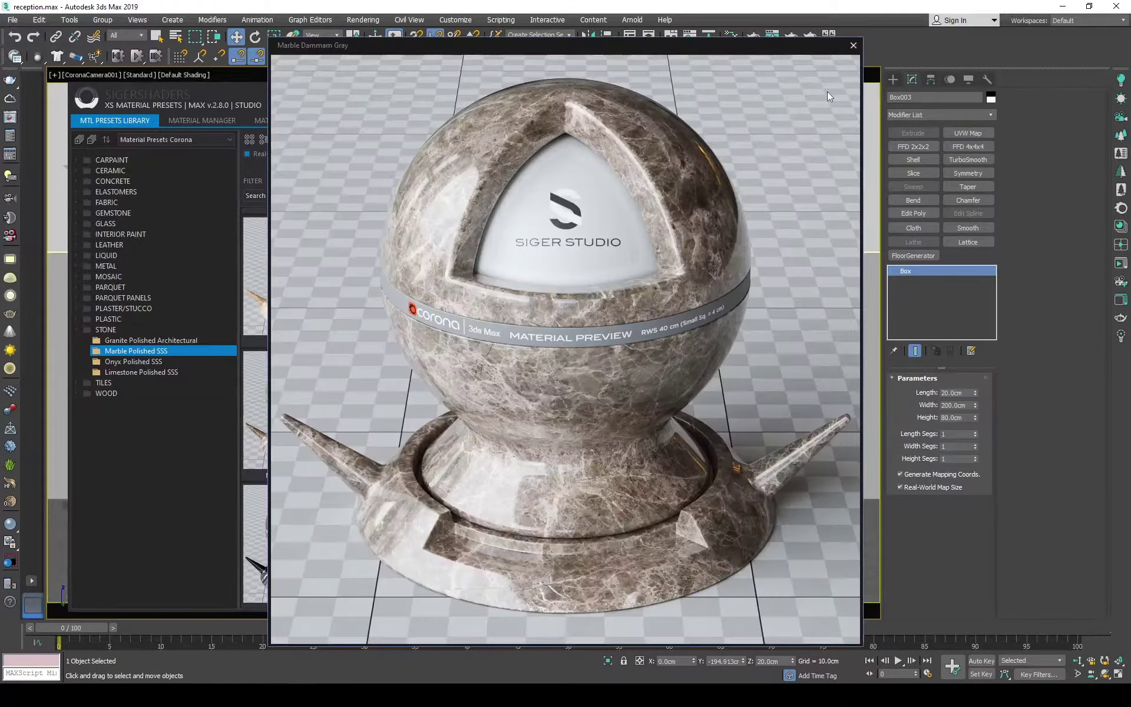
{"action": "left_click", "coordinate": [853, 45]}
{"action": "scroll", "coordinate": [412, 366], "scroll_direction": "down", "scroll_amount": 2}
{"action": "double_click", "coordinate": [331, 419]}
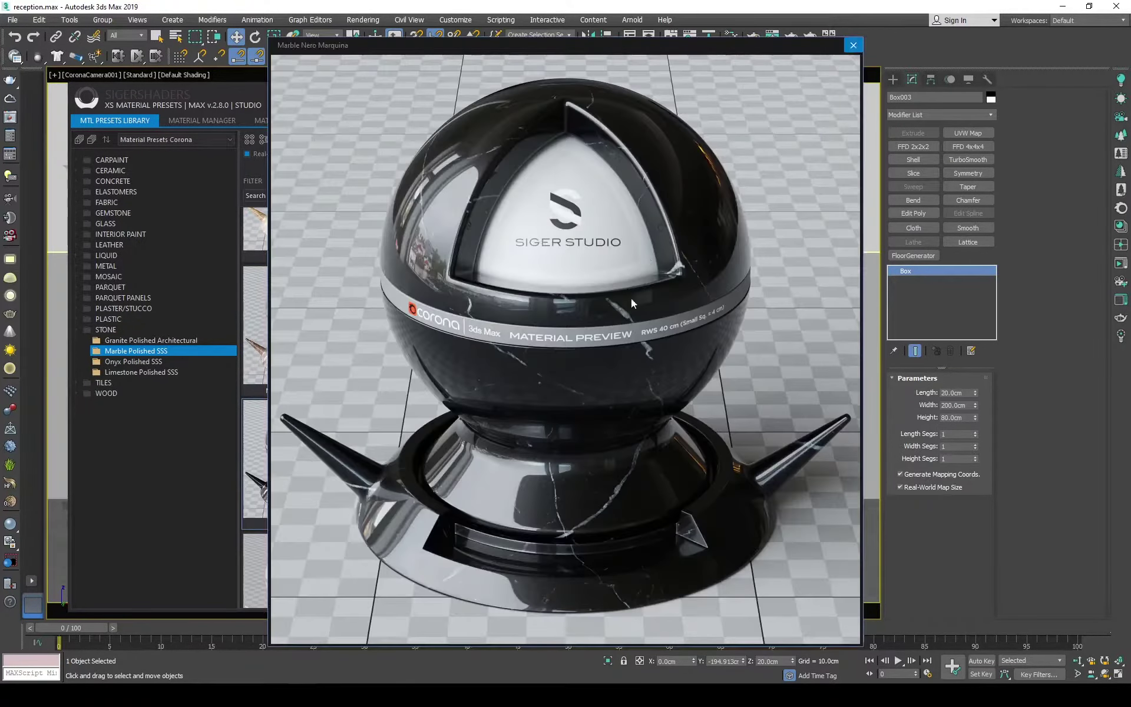
{"action": "left_click", "coordinate": [853, 45]}
{"action": "double_click", "coordinate": [431, 533]}
{"action": "left_click", "coordinate": [853, 46]}
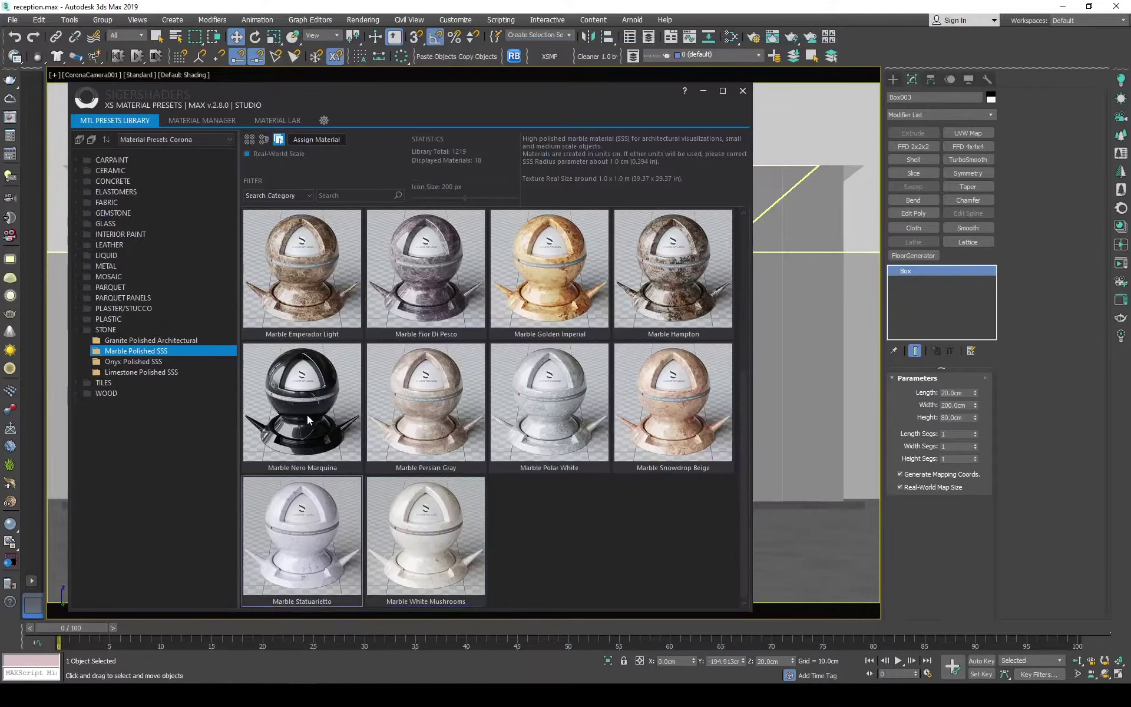
{"action": "left_click", "coordinate": [743, 91]}
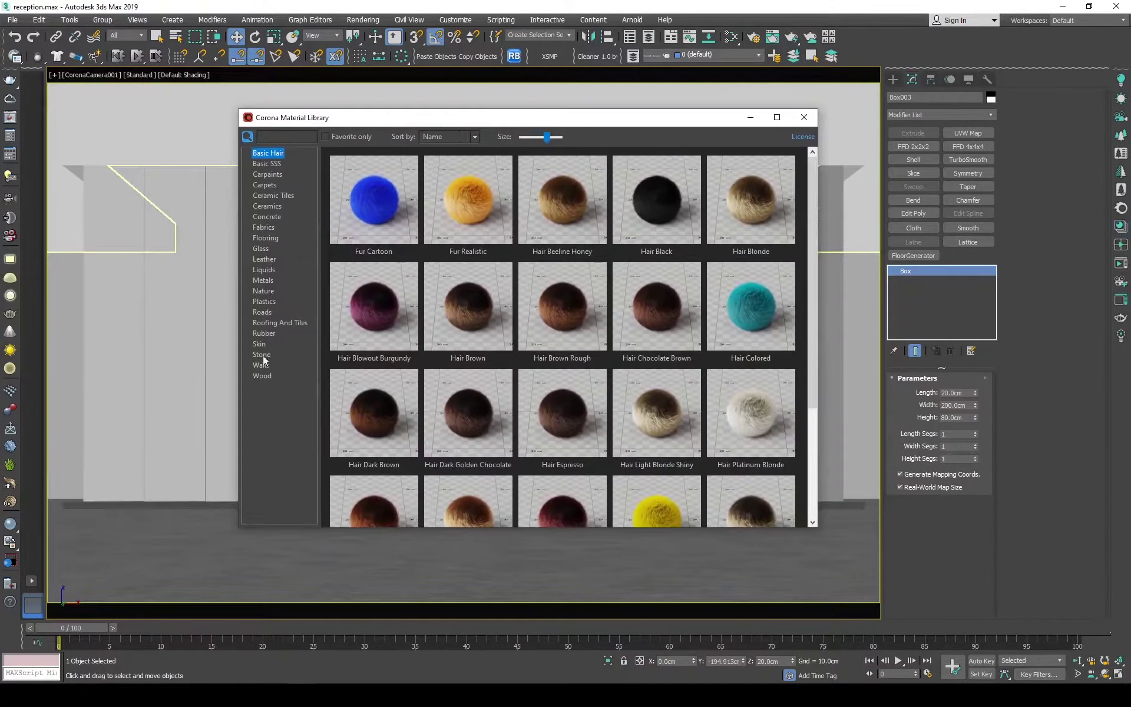
- Apply the Corona library's Stone material Marble White SSS to the desk box Box002
{"action": "left_click", "coordinate": [261, 354]}
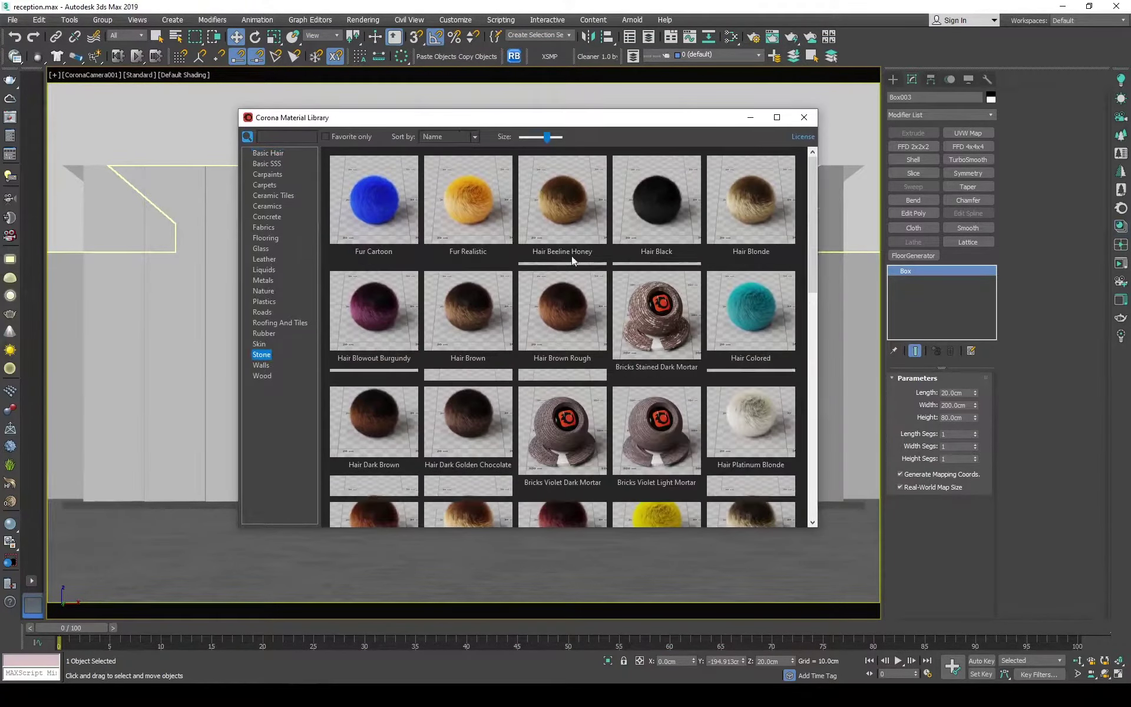
{"action": "mouse_move", "coordinate": [812, 181]}
{"action": "left_mouse_down"}
{"action": "mouse_move", "coordinate": [802, 357]}
{"action": "mouse_move", "coordinate": [670, 135]}
{"action": "mouse_move", "coordinate": [895, 119]}
{"action": "left_mouse_up"}
{"action": "left_click", "coordinate": [345, 455]}
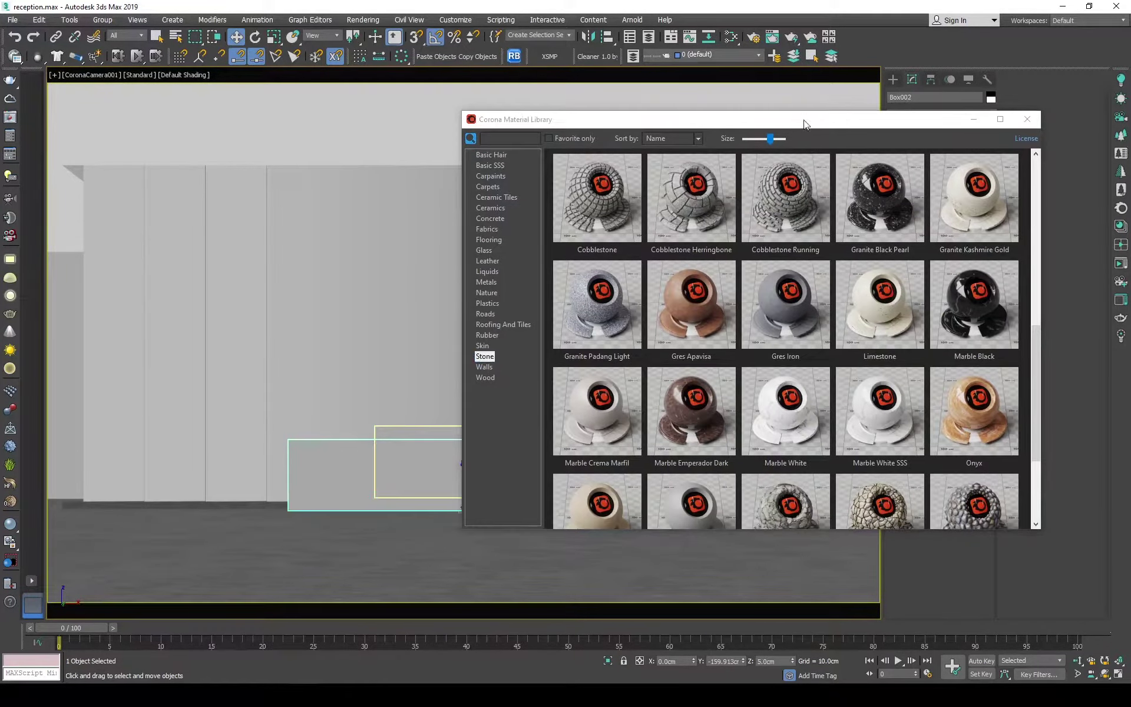
{"action": "left_click_drag", "start_coordinate": [803, 119], "coordinate": [586, 90]}
{"action": "scroll", "coordinate": [667, 366], "scroll_direction": "down", "scroll_amount": 1}
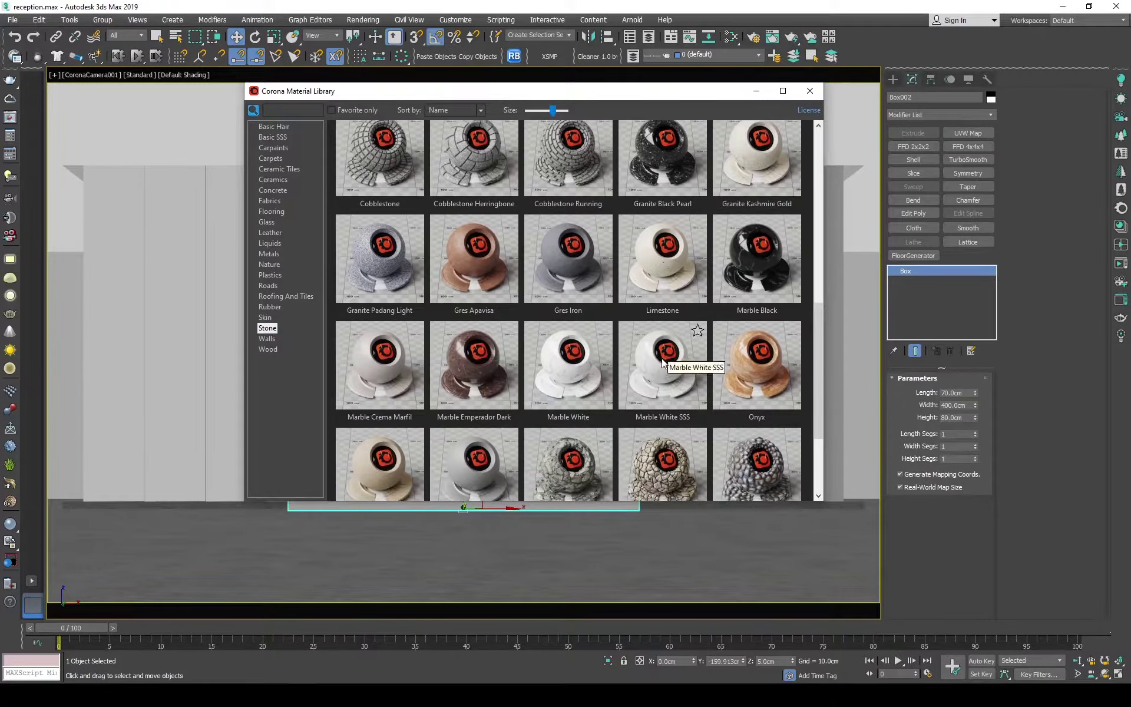
{"action": "right_click", "coordinate": [664, 361]}
{"action": "left_click", "coordinate": [707, 392]}
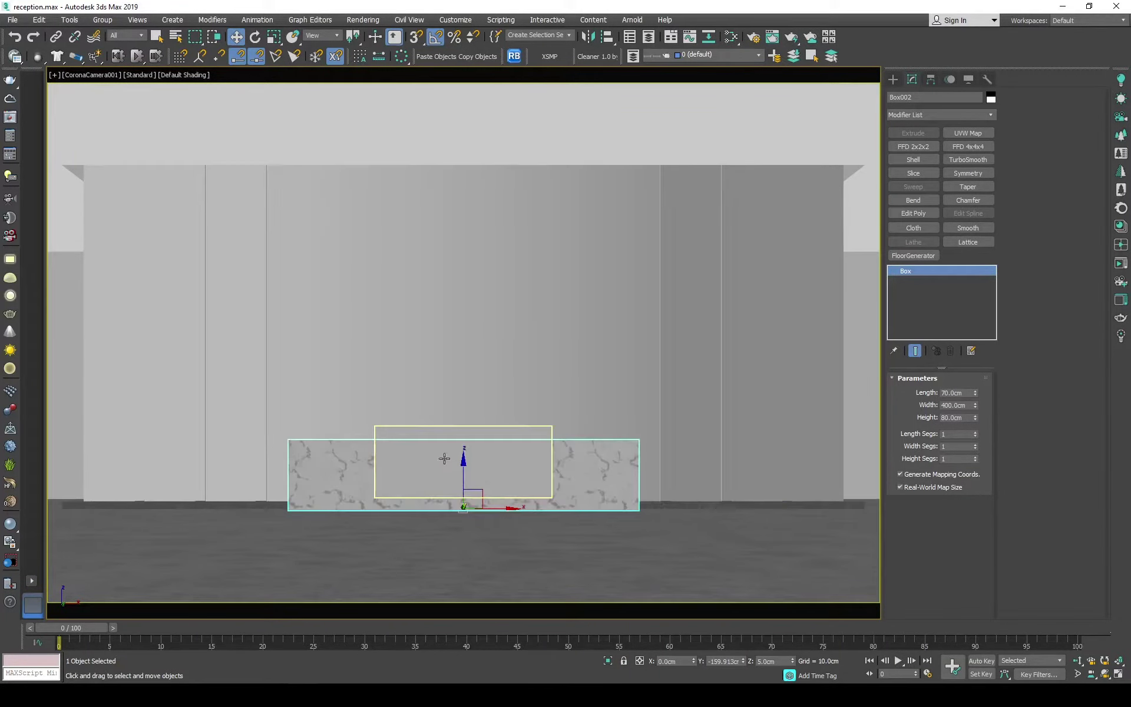
- Add a UVW Map to the desk box and copy it as a 5 cm high slab
{"action": "left_click", "coordinate": [968, 133]}
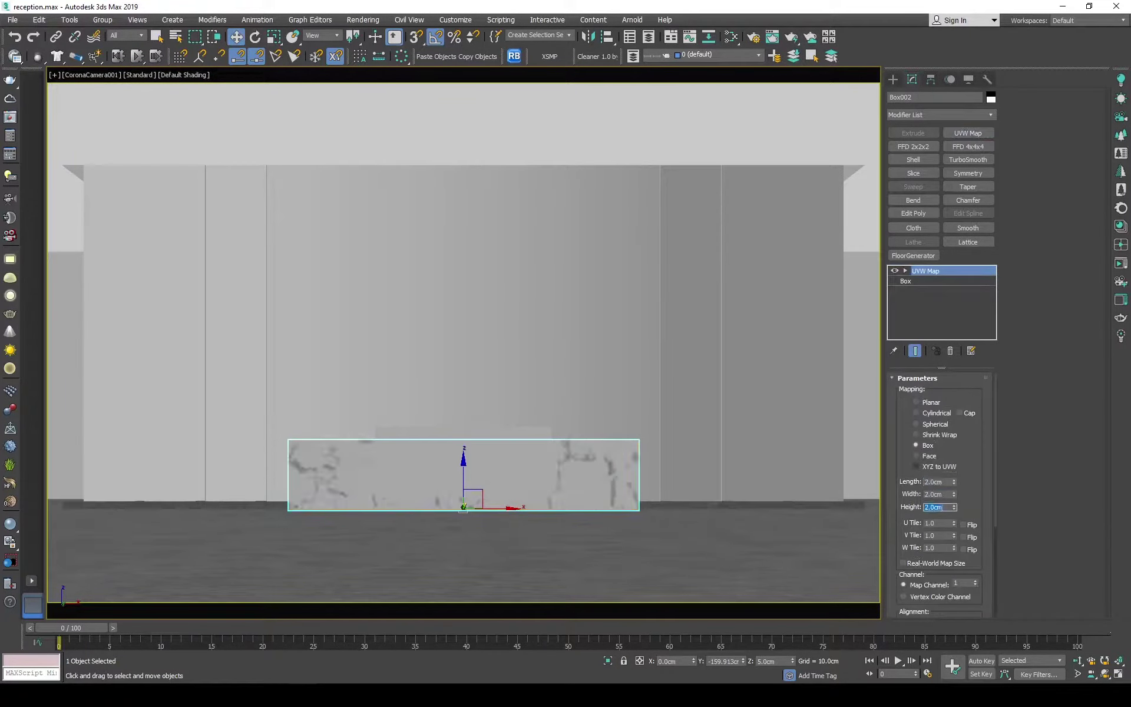
{"action": "left_click", "coordinate": [552, 390]}
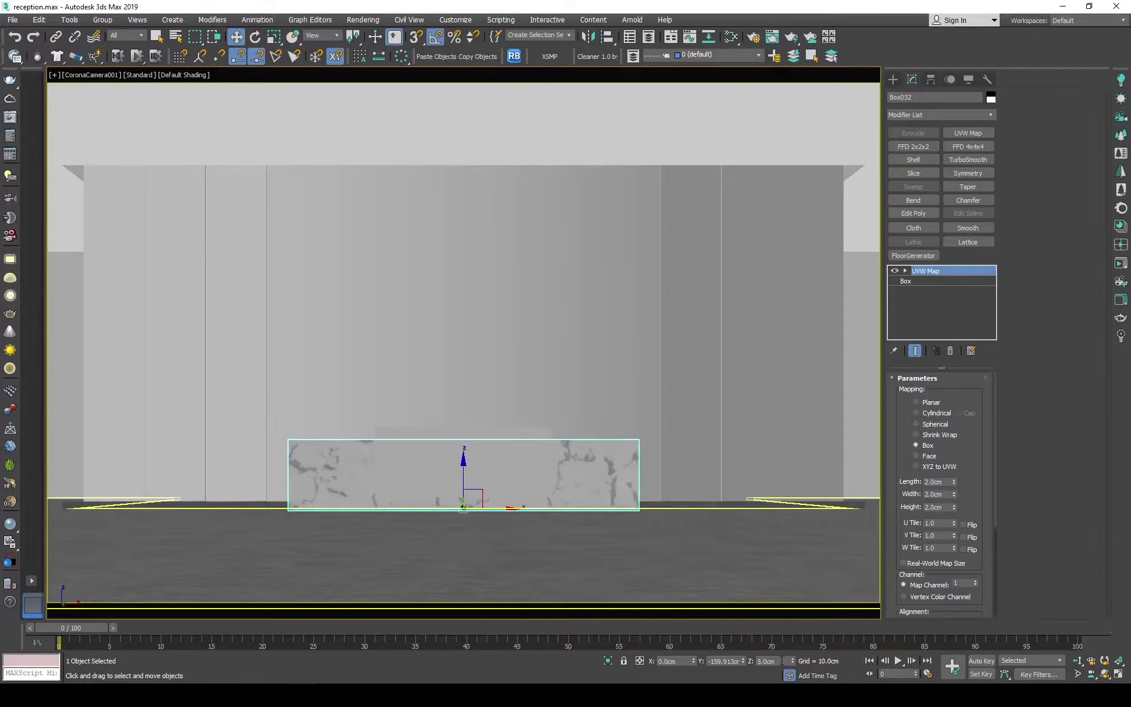
{"action": "left_click", "coordinate": [908, 281]}
{"action": "double_click", "coordinate": [957, 418]}
{"action": "type", "text": "5"}
{"action": "key", "text": "Return"}
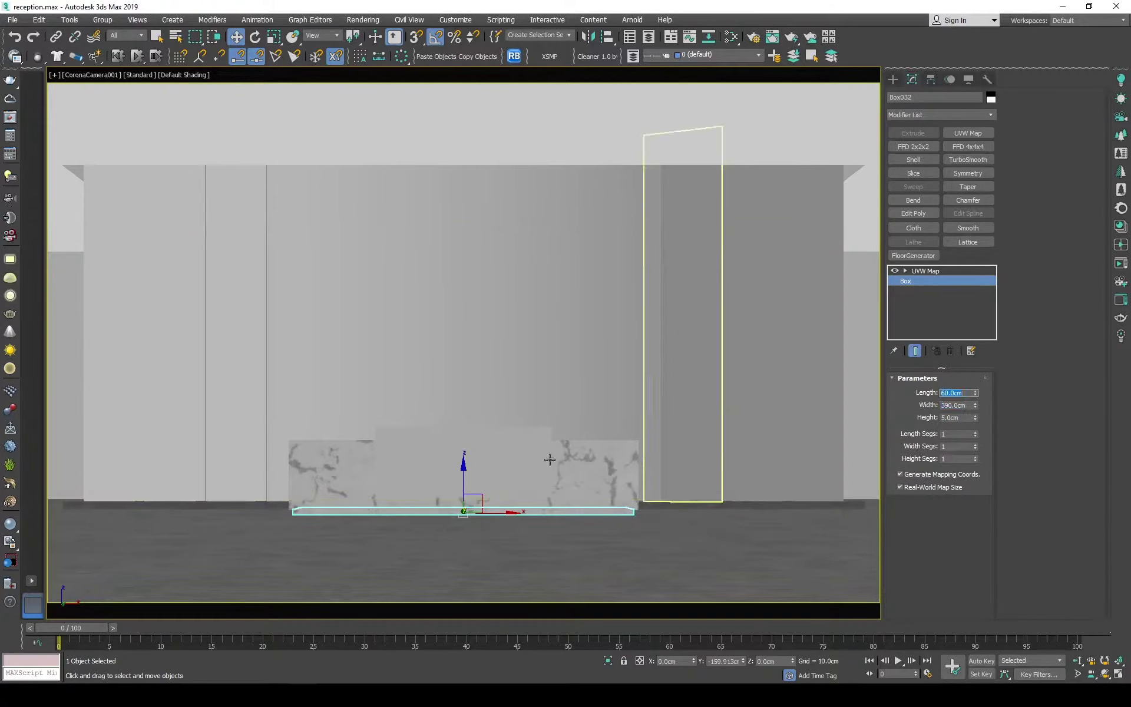
{"action": "left_click", "coordinate": [925, 270]}
- Duplicate Material #26 as Material #28 and assign it to the front panel Box003
{"action": "key", "text": "m"}
{"action": "left_click_drag", "start_coordinate": [372, 240], "coordinate": [514, 529], "text": "shift"}
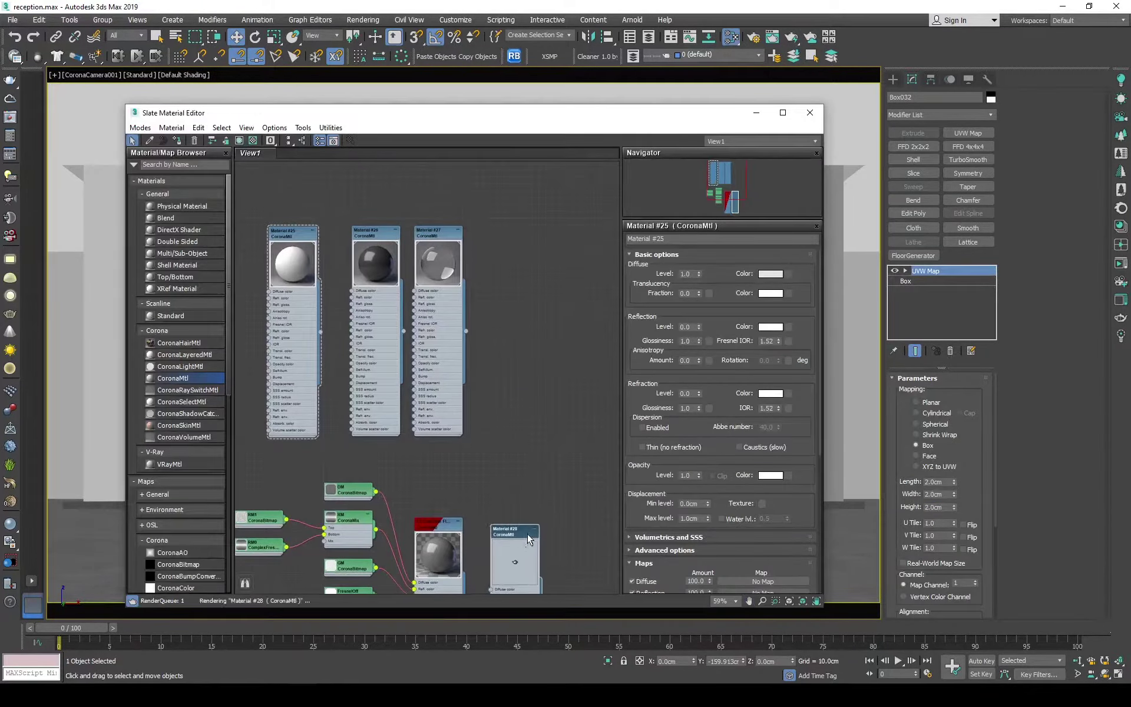
{"action": "middle_click_drag", "start_coordinate": [514, 529], "coordinate": [510, 337]}
{"action": "left_click", "coordinate": [810, 112]}
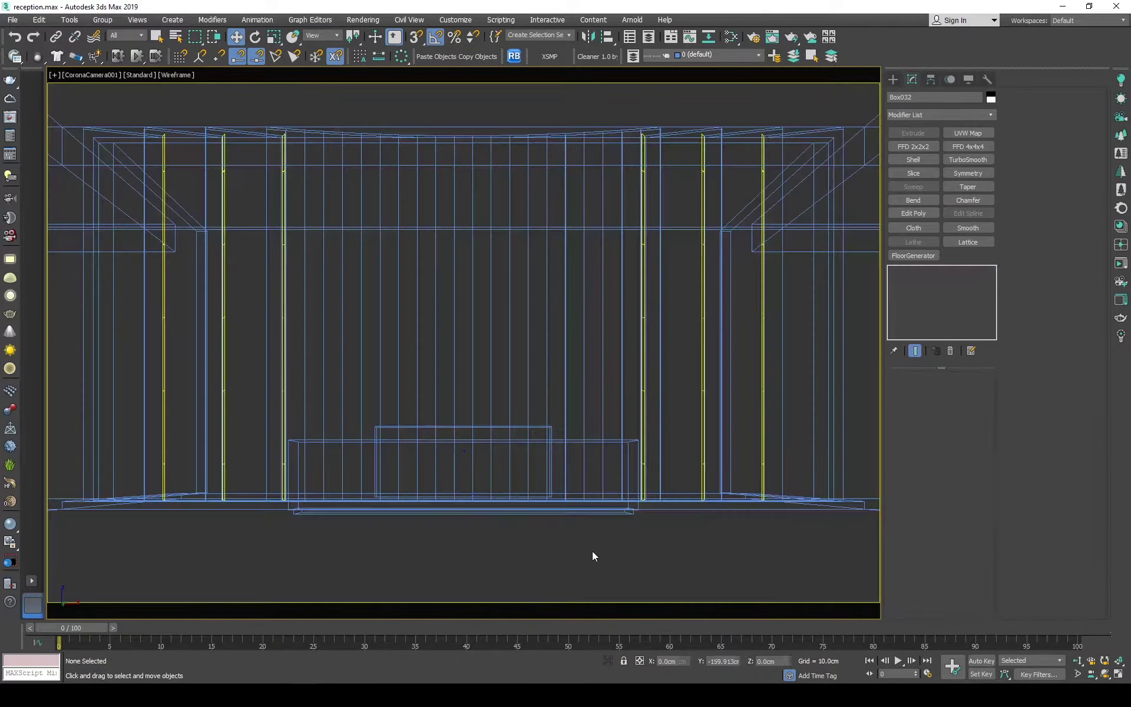
{"action": "left_click", "coordinate": [486, 434]}
{"action": "key", "text": "m"}
{"action": "right_click", "coordinate": [472, 258]}
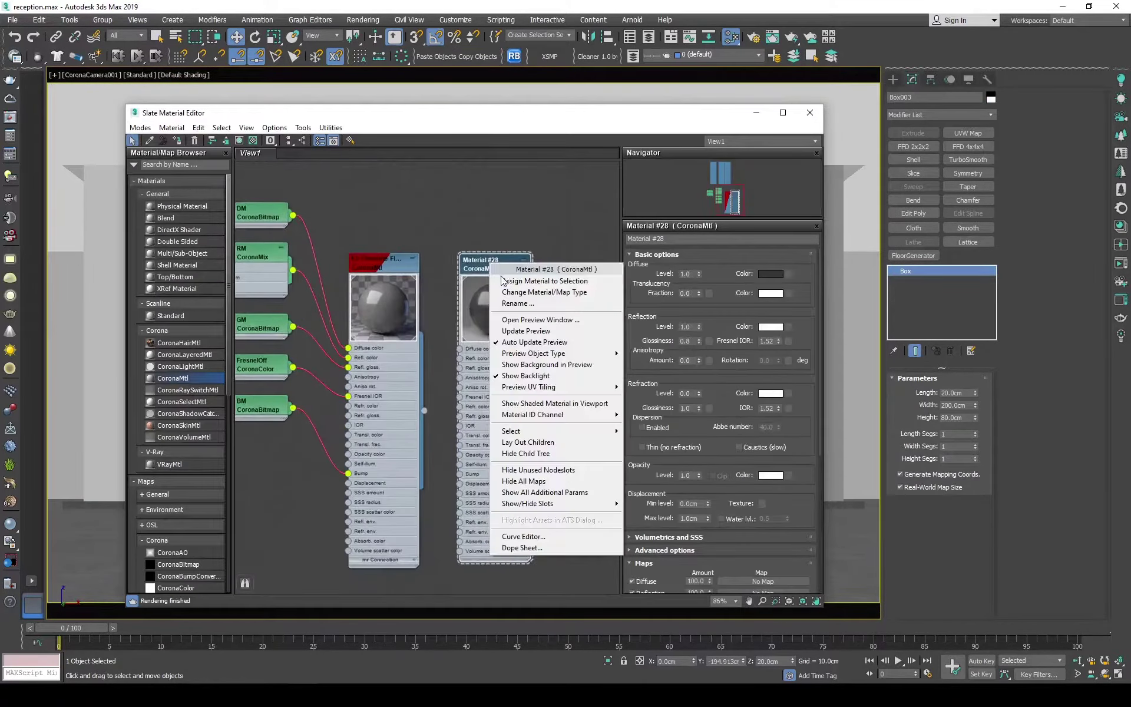
{"action": "left_click", "coordinate": [505, 280]}
{"action": "left_click", "coordinate": [807, 121]}
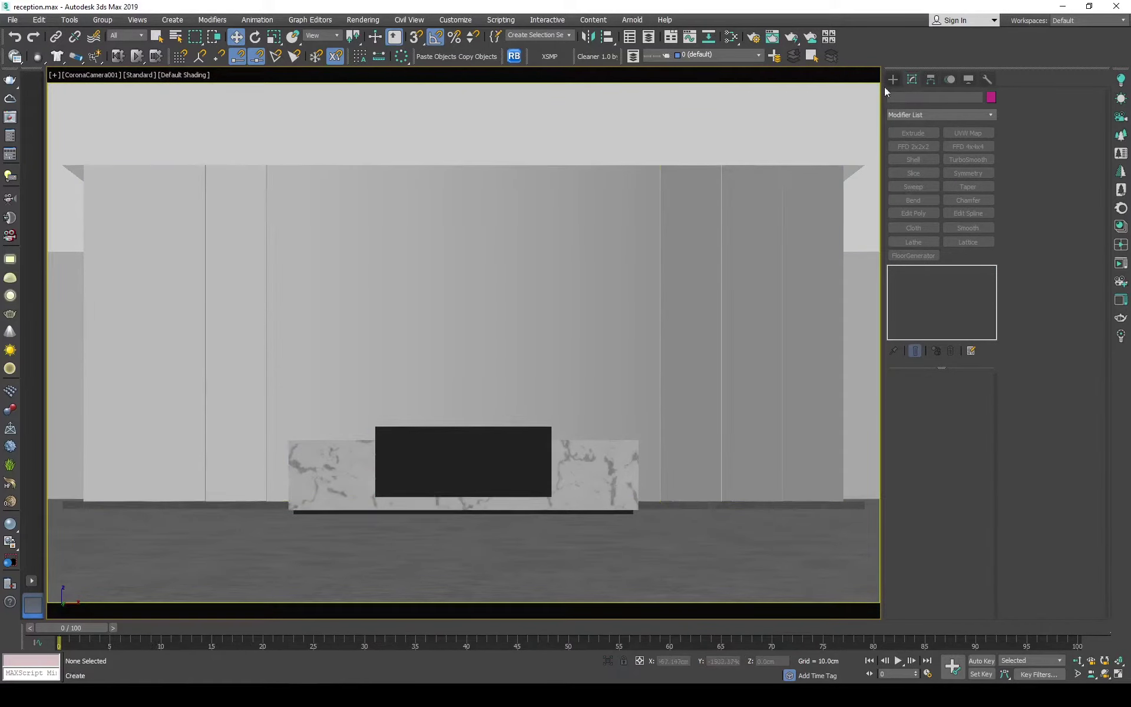
- Create a RECEPTION text shape at size 20 in the front view near the desk
{"action": "left_click", "coordinate": [893, 79]}
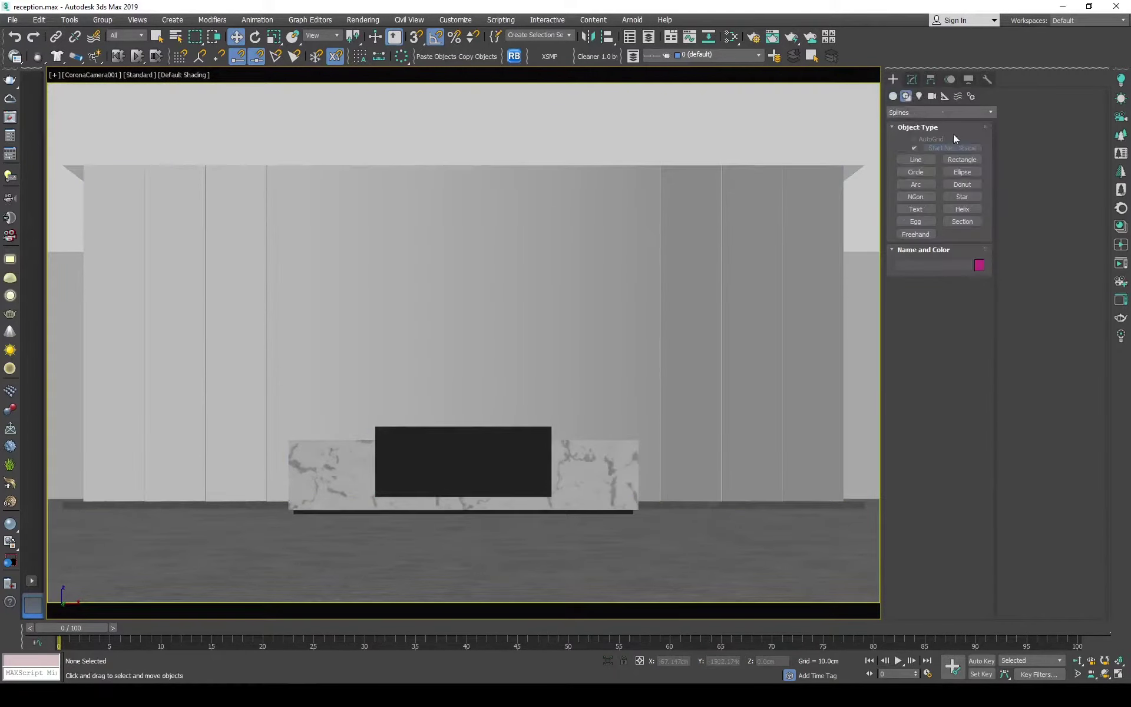
{"action": "key", "text": "f"}
{"action": "left_click", "coordinate": [524, 408]}
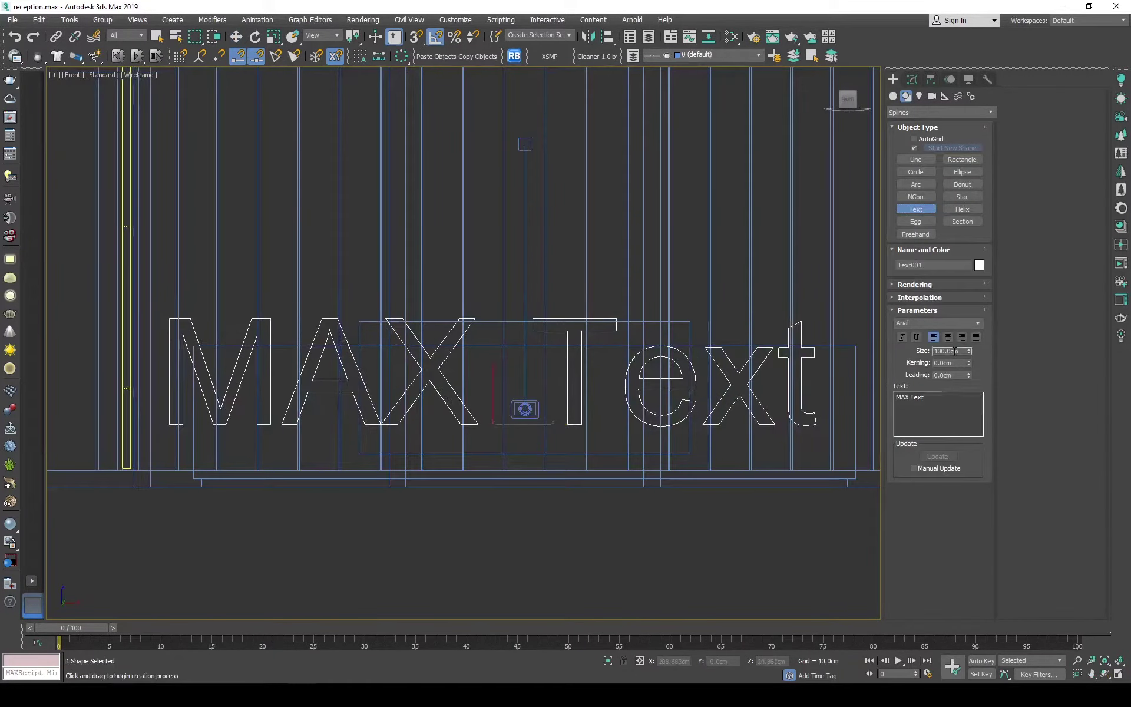
{"action": "type", "text": "RECEPT"}
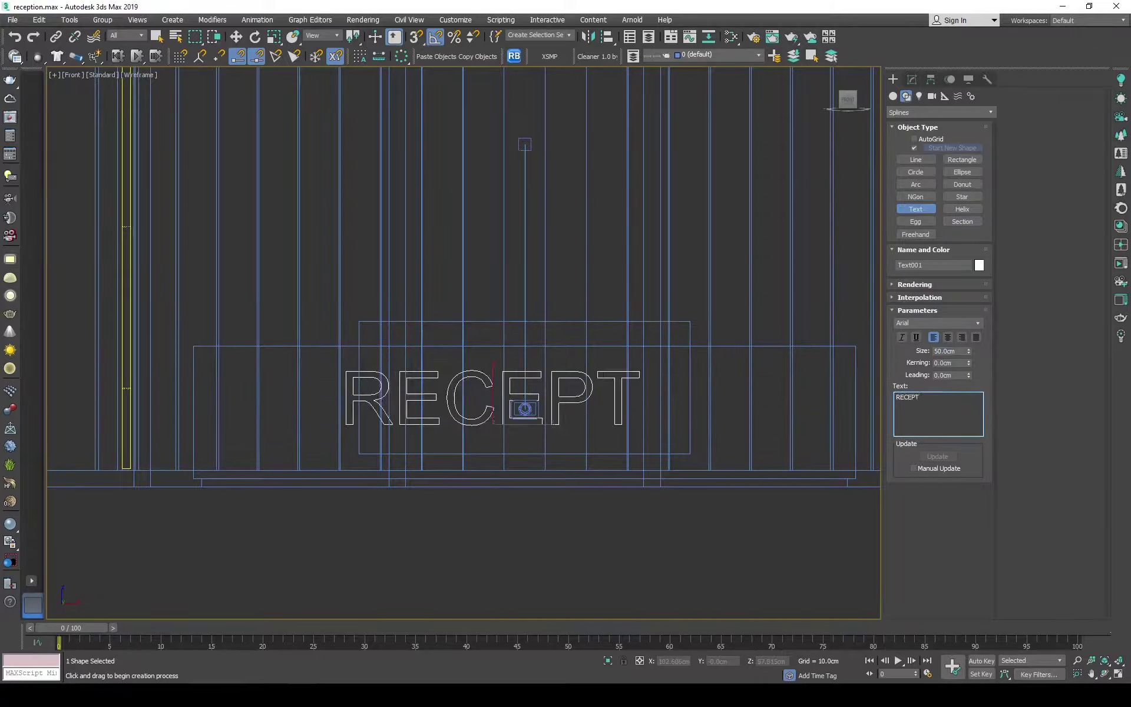
{"action": "type", "text": "ION20"}
{"action": "key", "text": "Return"}
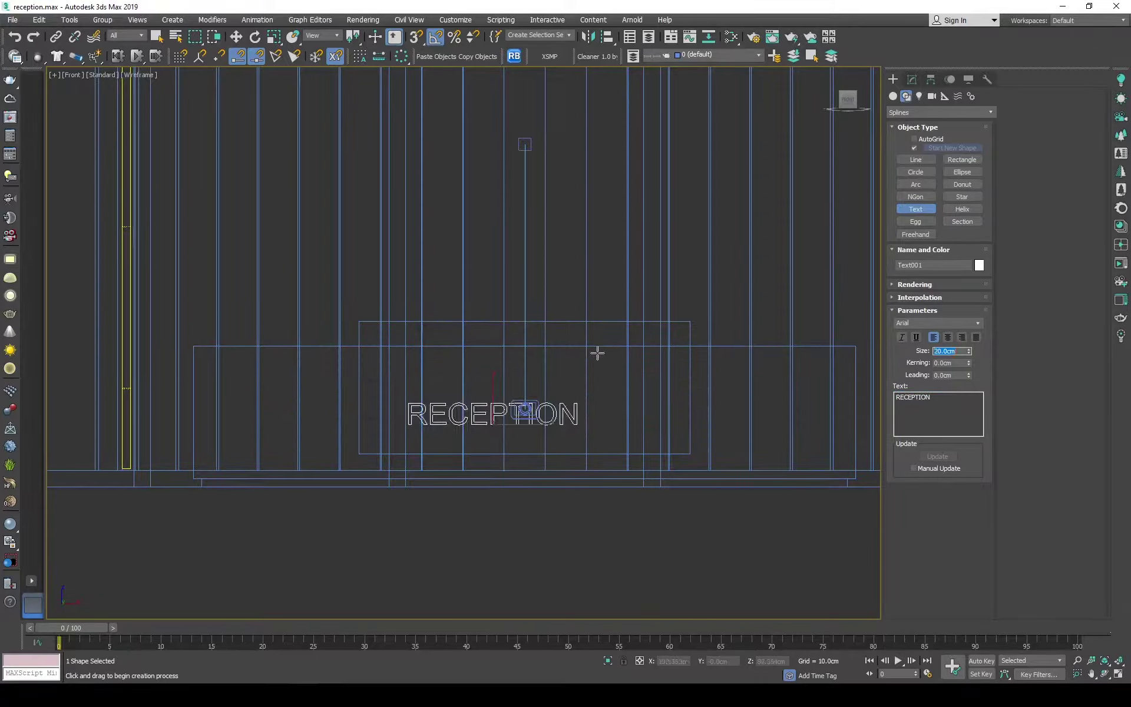
{"action": "key", "text": "w"}
{"action": "key", "text": "s"}
{"action": "left_click_drag", "start_coordinate": [524, 423], "coordinate": [378, 390]}
- Resize the RECEPTION text to 25 and snap-move it down onto the desk front
{"action": "left_click", "coordinate": [913, 80]}
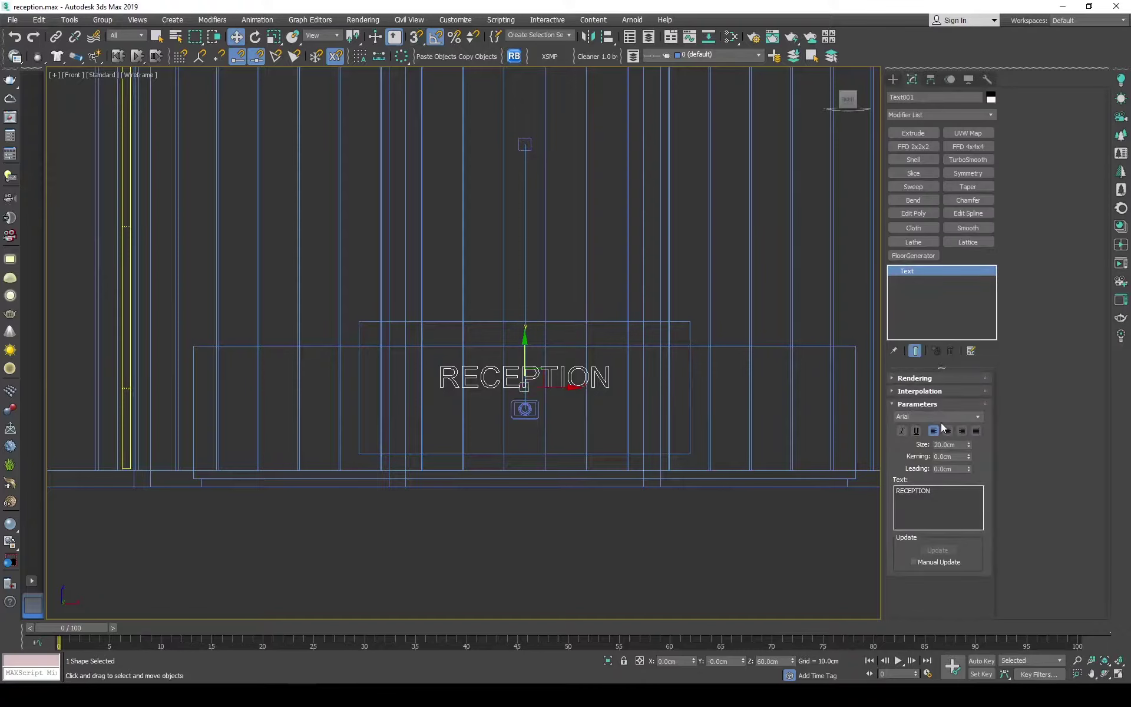
{"action": "type", "text": "3025"}
{"action": "key", "text": "Return"}
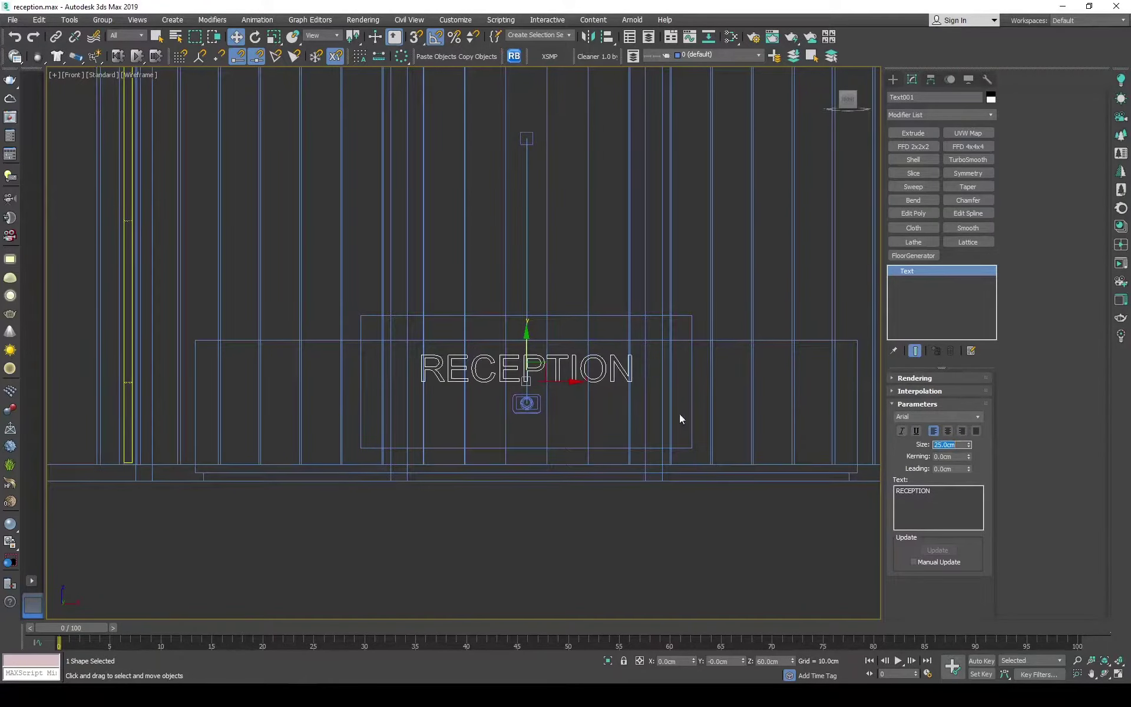
{"action": "middle_click_drag", "start_coordinate": [682, 422], "coordinate": [708, 421]}
{"action": "key", "text": "s"}
{"action": "left_click_drag", "start_coordinate": [553, 321], "coordinate": [700, 369]}
{"action": "right_click", "coordinate": [700, 369]}
{"action": "key", "text": "s"}
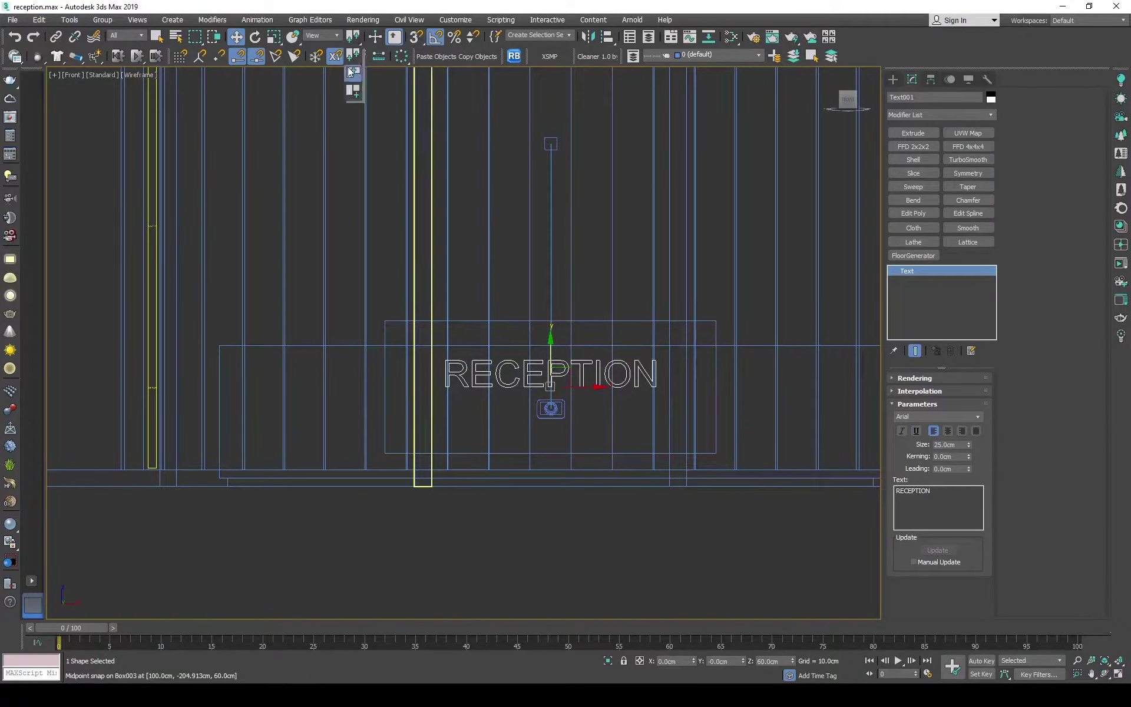
{"action": "left_click", "coordinate": [350, 72]}
{"action": "left_click_drag", "start_coordinate": [551, 377], "coordinate": [607, 382]}
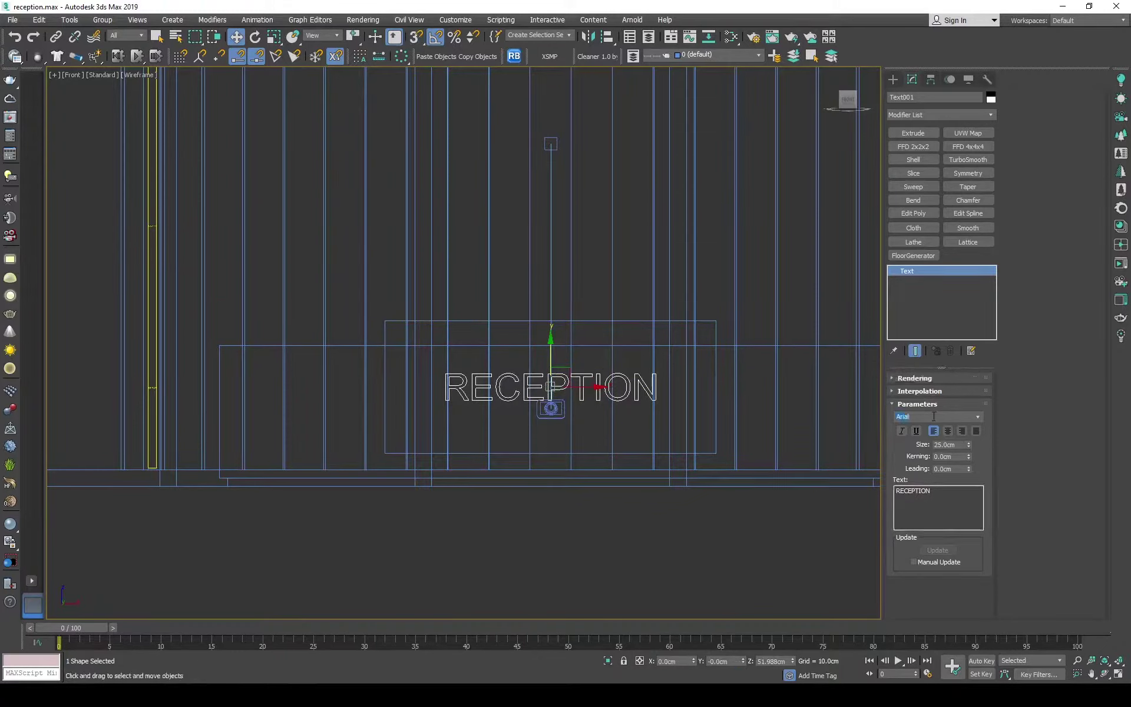
- Change the RECEPTION text's font to ISOCT
{"action": "left_click", "coordinate": [978, 419]}
{"action": "left_click", "coordinate": [935, 498]}
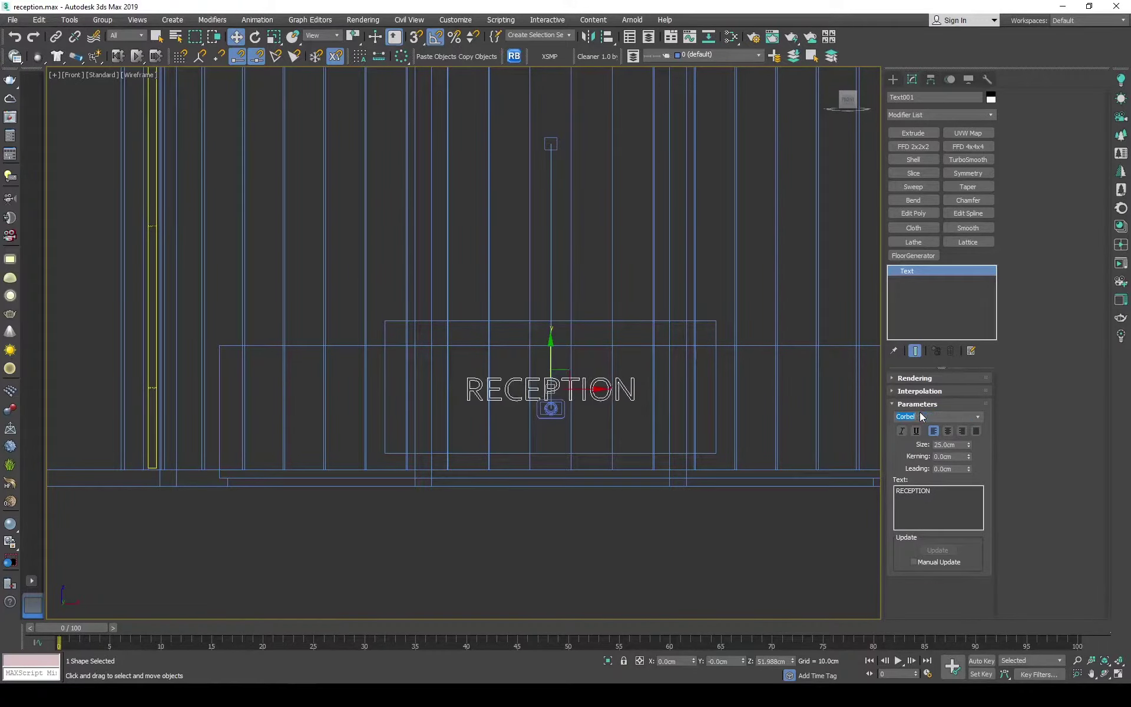
{"action": "scroll", "coordinate": [923, 416], "scroll_direction": "down", "scroll_amount": 2}
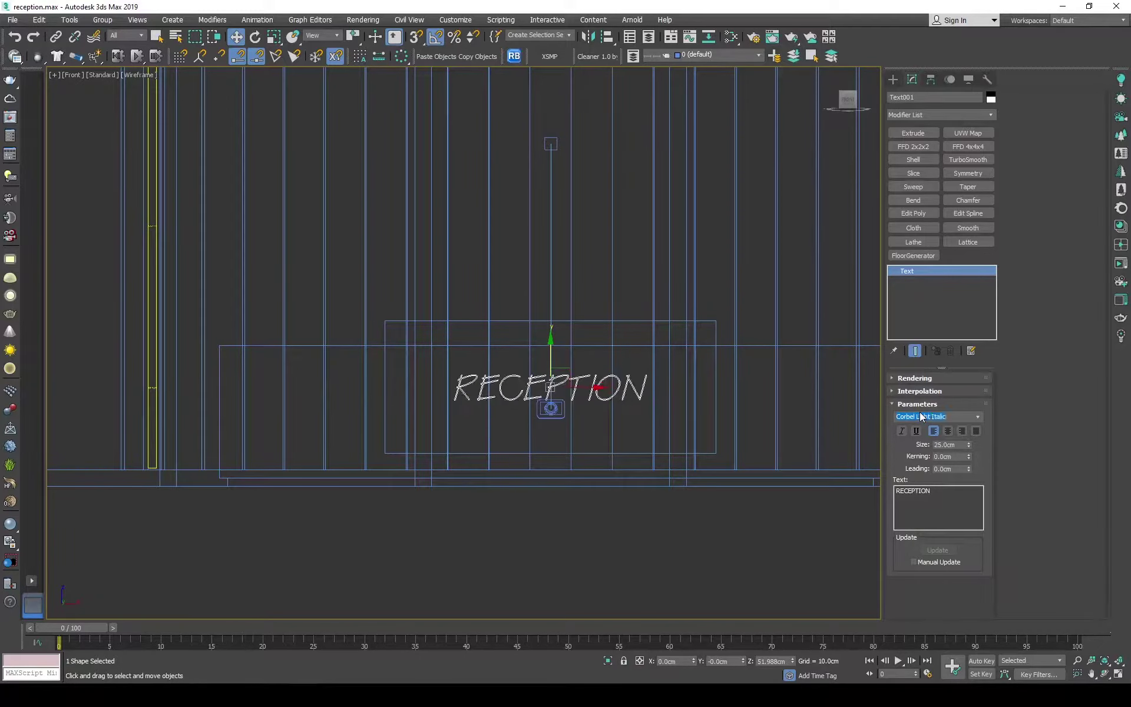
{"action": "scroll", "coordinate": [923, 416], "scroll_direction": "down", "scroll_amount": 3}
{"action": "scroll", "coordinate": [923, 416], "scroll_direction": "down", "scroll_amount": 1}
{"action": "scroll", "coordinate": [923, 416], "scroll_direction": "down", "scroll_amount": 1}
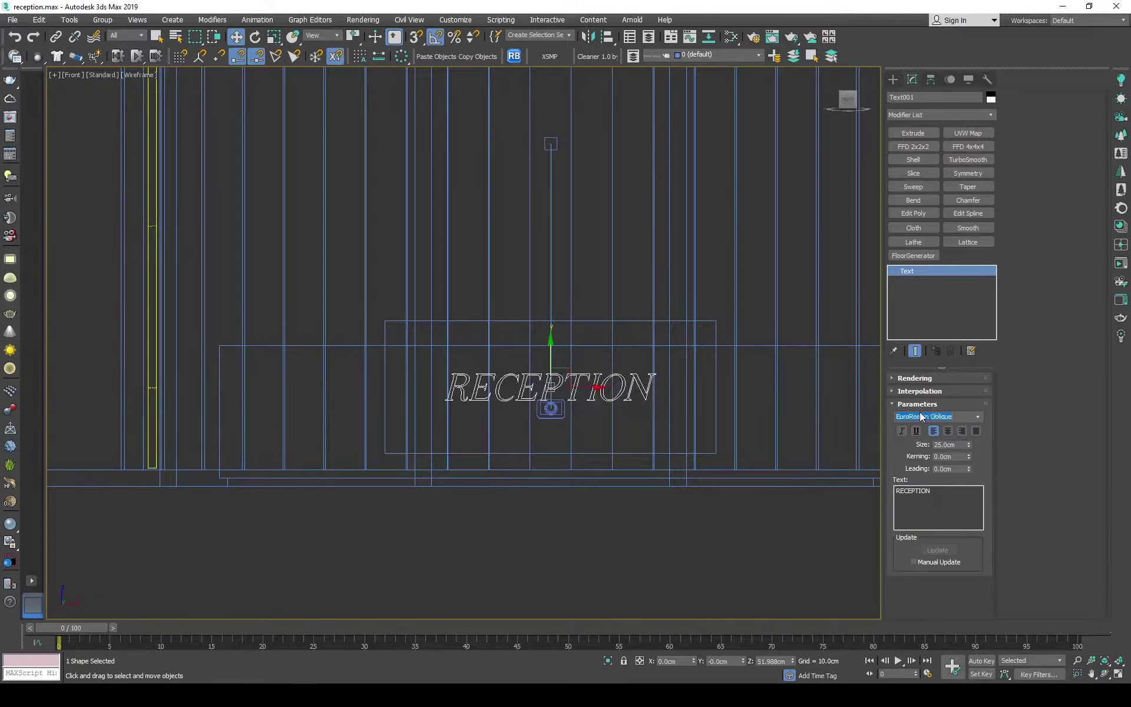
{"action": "scroll", "coordinate": [922, 416], "scroll_direction": "down", "scroll_amount": 2}
{"action": "scroll", "coordinate": [923, 416], "scroll_direction": "down", "scroll_amount": 1}
{"action": "scroll", "coordinate": [922, 416], "scroll_direction": "down", "scroll_amount": 1}
{"action": "scroll", "coordinate": [922, 416], "scroll_direction": "down", "scroll_amount": 2}
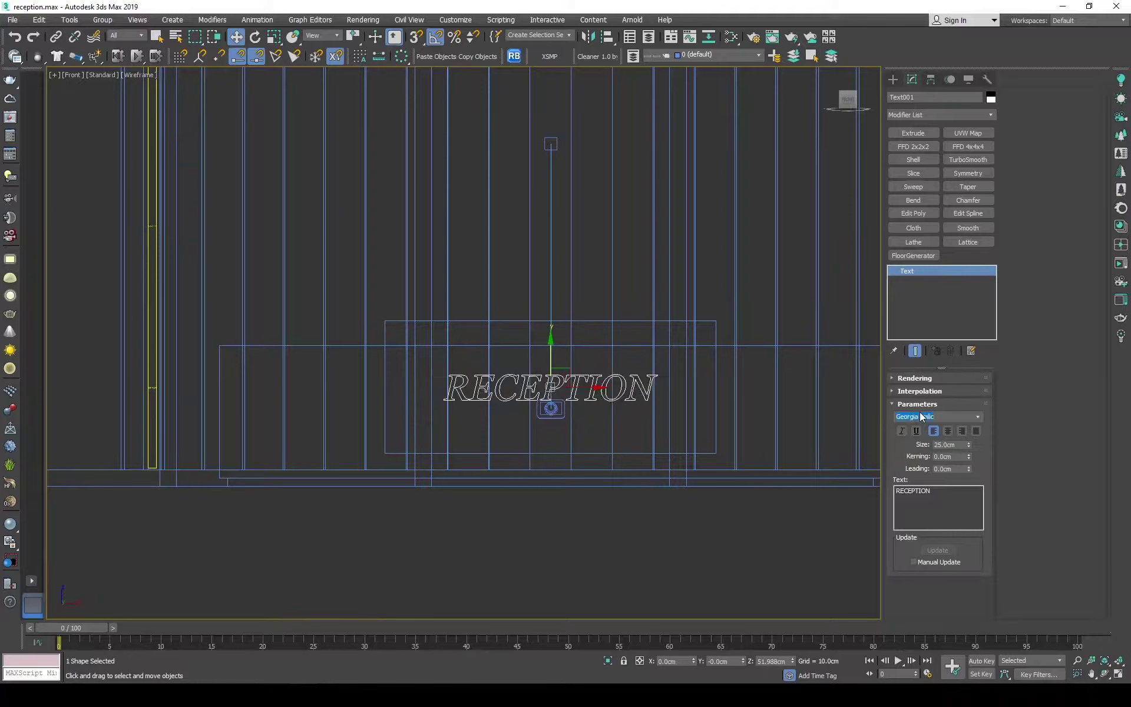
{"action": "scroll", "coordinate": [923, 416], "scroll_direction": "down", "scroll_amount": 2}
{"action": "scroll", "coordinate": [923, 416], "scroll_direction": "down", "scroll_amount": 1}
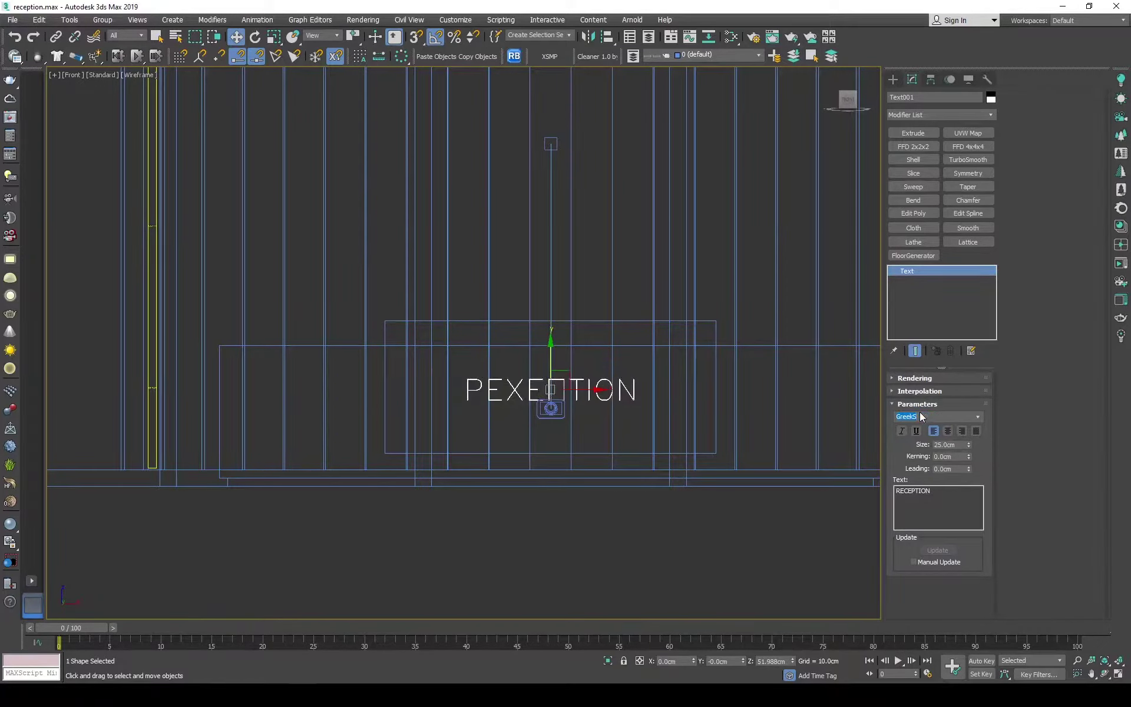
{"action": "scroll", "coordinate": [922, 416], "scroll_direction": "down", "scroll_amount": 1}
{"action": "scroll", "coordinate": [922, 416], "scroll_direction": "down", "scroll_amount": 1}
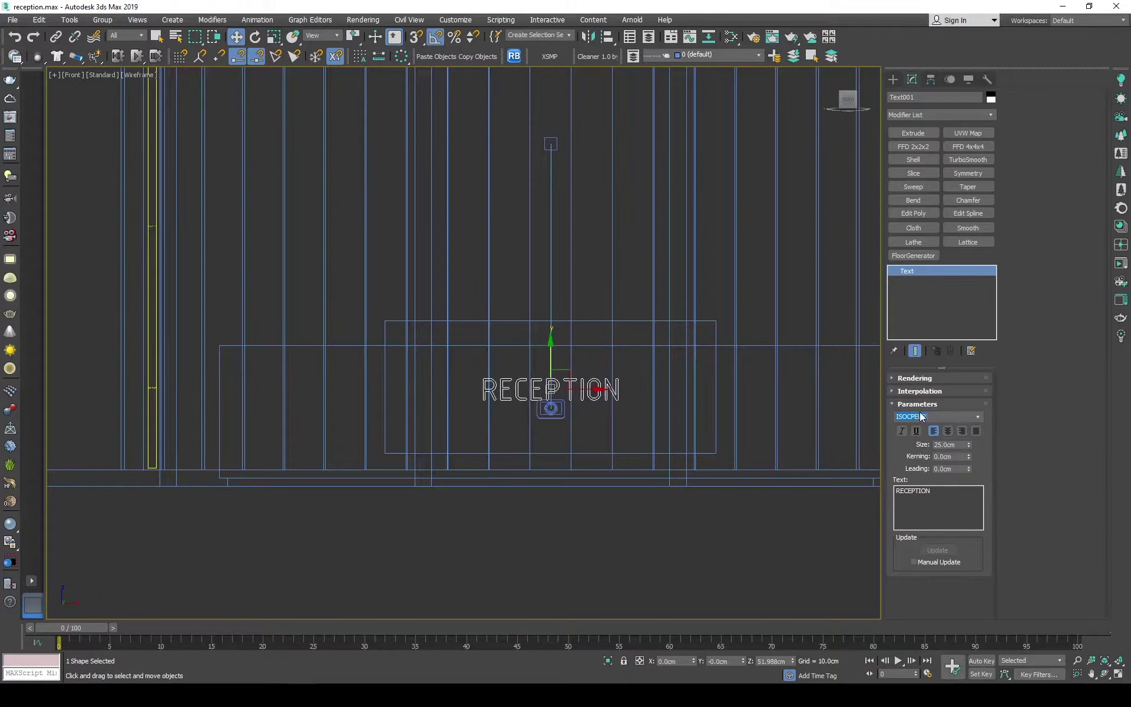
{"action": "scroll", "coordinate": [589, 425], "scroll_direction": "up", "scroll_amount": 2}
{"action": "scroll", "coordinate": [590, 426], "scroll_direction": "up", "scroll_amount": 1}
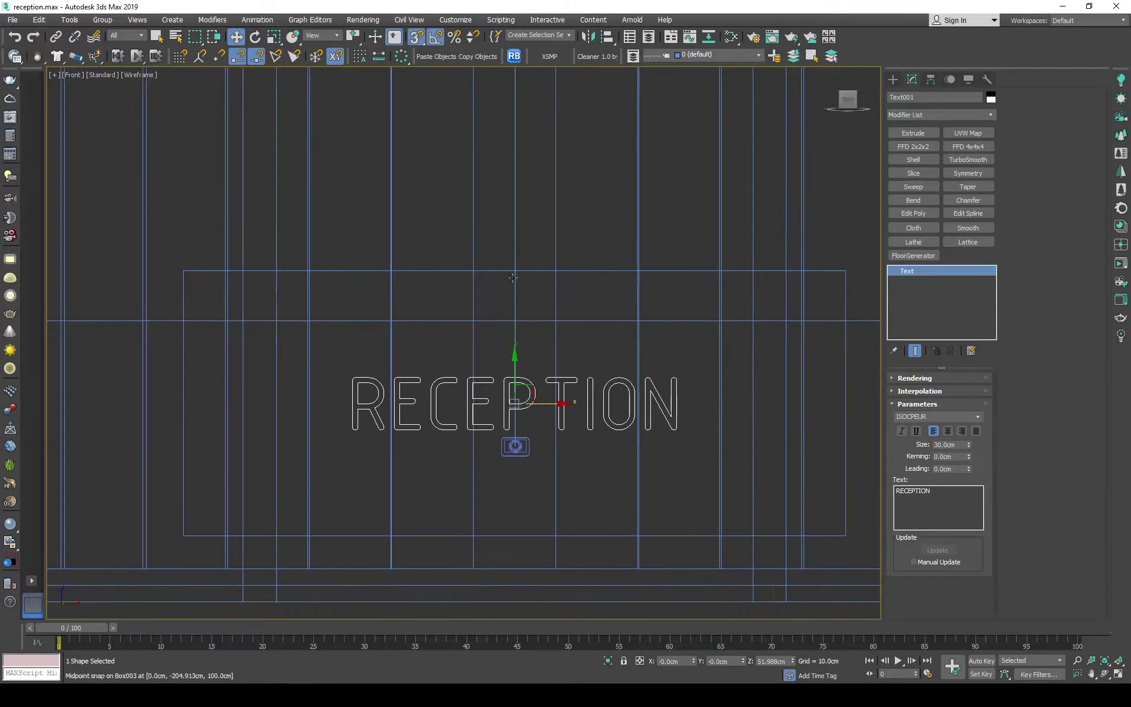
{"action": "scroll", "coordinate": [589, 425], "scroll_direction": "down", "scroll_amount": 2}
{"action": "key", "text": "Down"}
{"action": "key", "text": "Down"}
- Extrude the RECEPTION text Text001 by 1 cm
{"action": "key", "text": "t"}
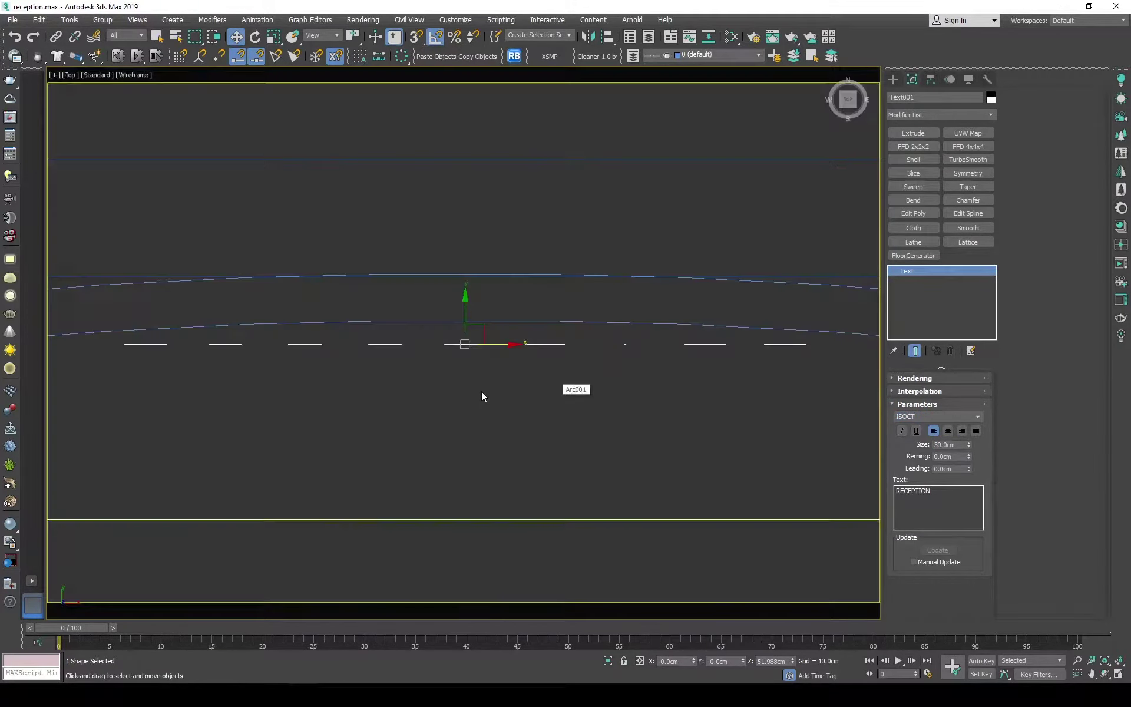
{"action": "scroll", "coordinate": [482, 391], "scroll_direction": "up", "scroll_amount": 2}
{"action": "scroll", "coordinate": [523, 351], "scroll_direction": "down", "scroll_amount": 1}
{"action": "key", "text": "p"}
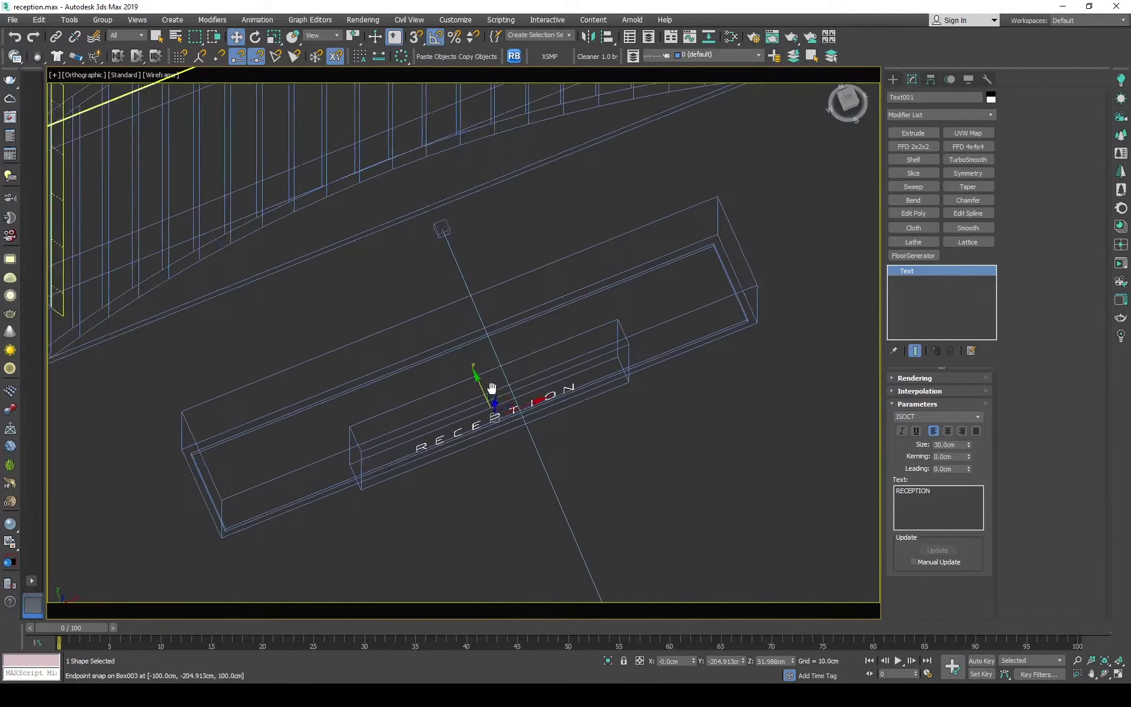
{"action": "mouse_move", "coordinate": [523, 352]}
{"action": "middle_mouse_down", "text": "alt"}
{"action": "mouse_move", "coordinate": [531, 336]}
{"action": "mouse_move", "coordinate": [476, 307]}
{"action": "middle_mouse_up", "text": "alt"}
{"action": "left_click", "coordinate": [924, 133]}
{"action": "double_click", "coordinate": [954, 394]}
{"action": "type", "text": "1"}
{"action": "key", "text": "Return"}
{"action": "key", "text": "t"}
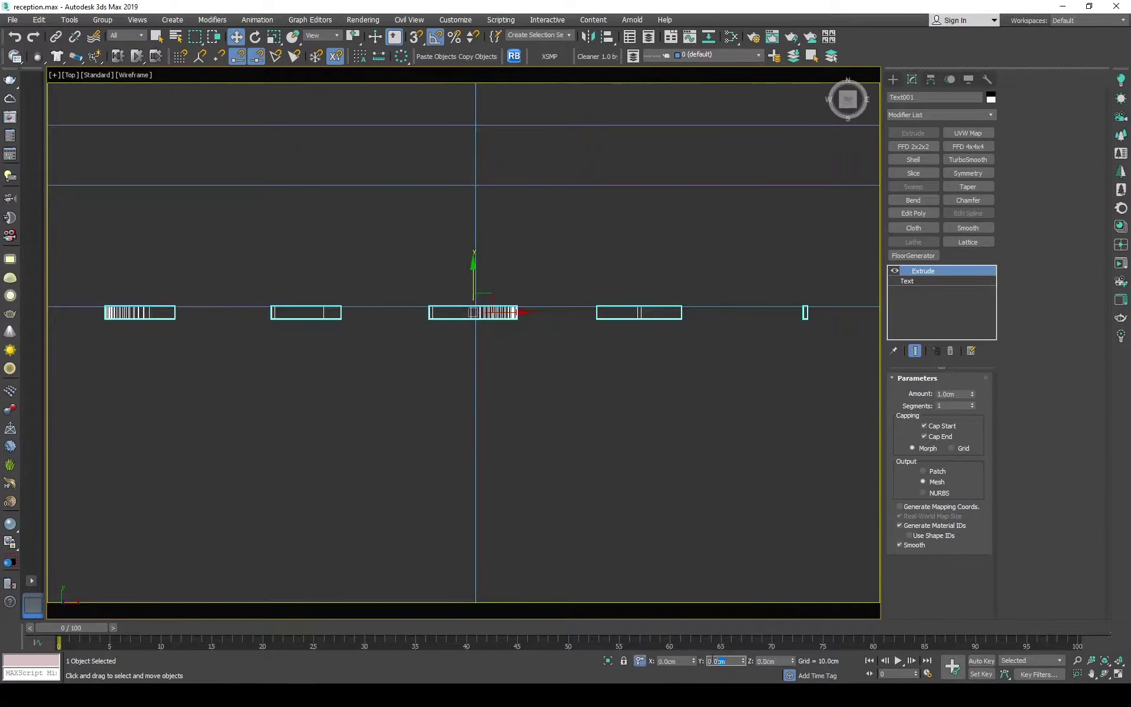
- Browse the Metals materials in the Corona material library
{"action": "key", "text": "m"}
{"action": "left_click", "coordinate": [820, 107]}
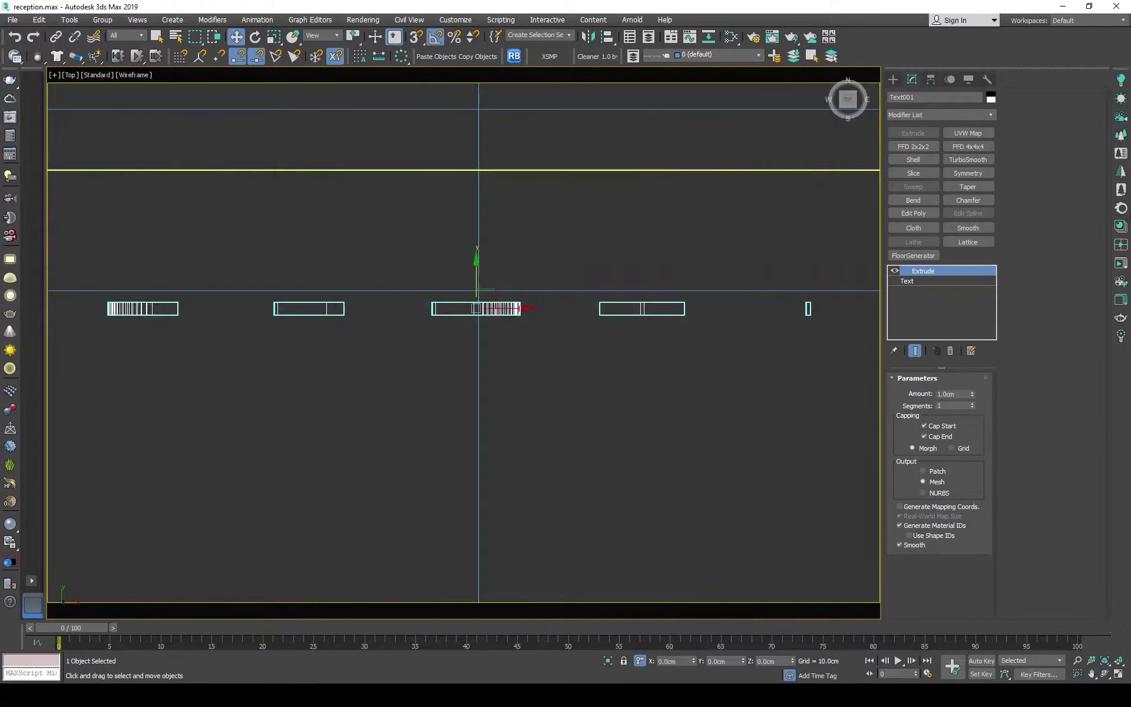
{"action": "left_click", "coordinate": [1121, 226]}
{"action": "left_click", "coordinate": [269, 255]}
{"action": "scroll", "coordinate": [651, 252], "scroll_direction": "down", "scroll_amount": 5}
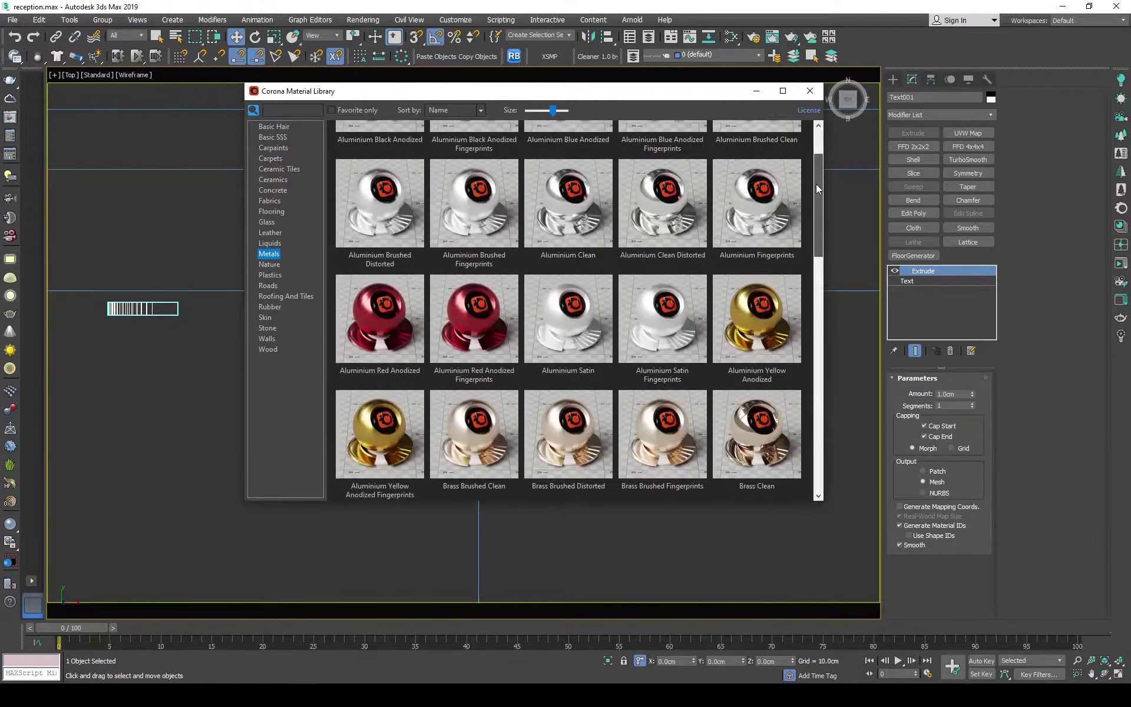
{"action": "scroll", "coordinate": [589, 235], "scroll_direction": "down", "scroll_amount": 5}
{"action": "right_click", "coordinate": [414, 268]}
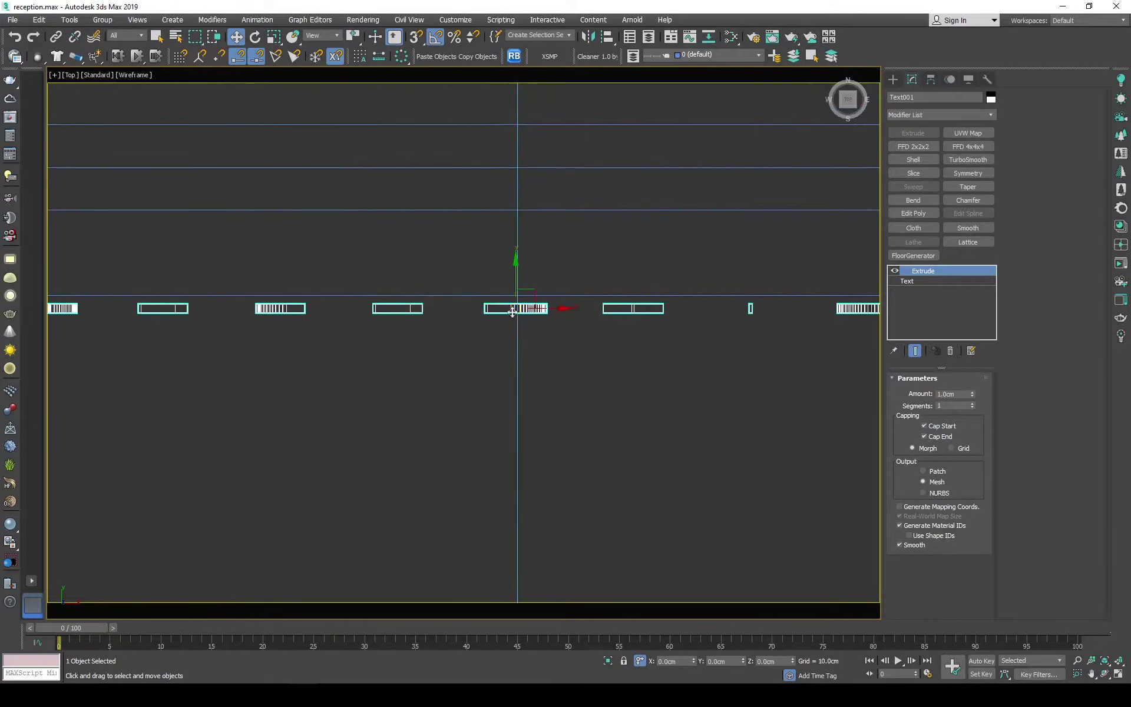
- Set Text002's extrusion to 0.2 cm and add a CoronaLightMtl node in Slate
{"action": "type", "text": "0.2"}
{"action": "key", "text": "Return"}
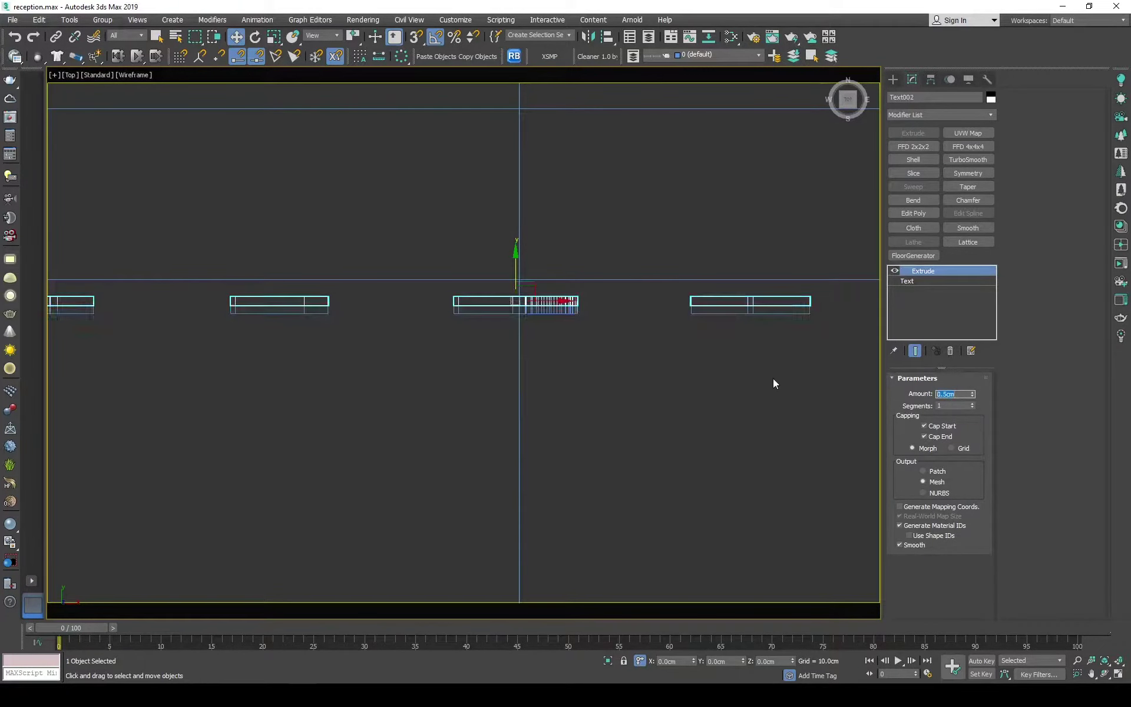
{"action": "key", "text": "z"}
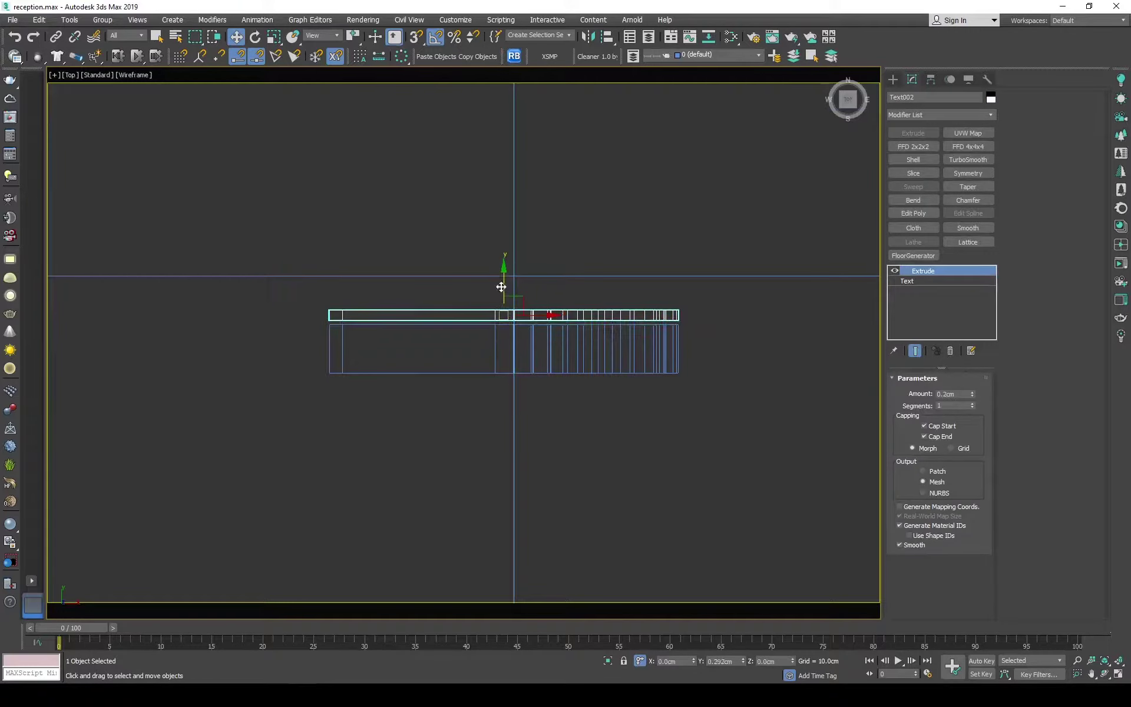
{"action": "key", "text": "m"}
{"action": "left_click_drag", "start_coordinate": [179, 366], "coordinate": [410, 285]}
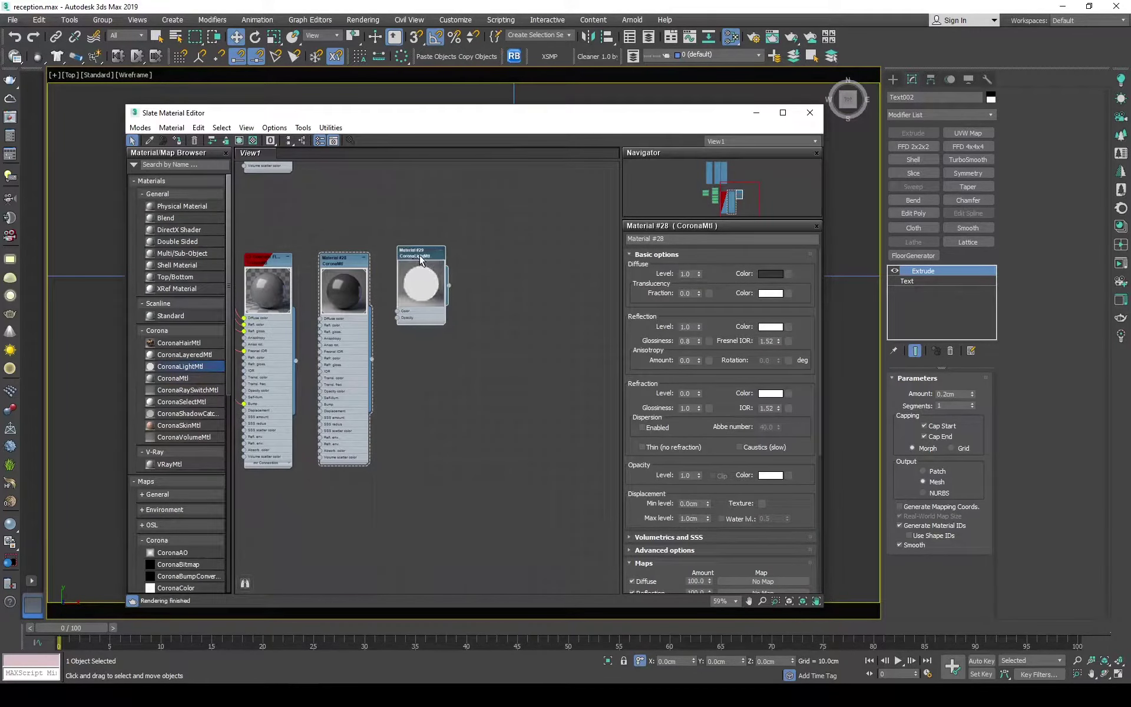
- Give the CoronaLightMtl an orange emission colour, then dolly and pan the camera toward the desk
{"action": "double_click", "coordinate": [411, 285]}
{"action": "left_click", "coordinate": [691, 273]}
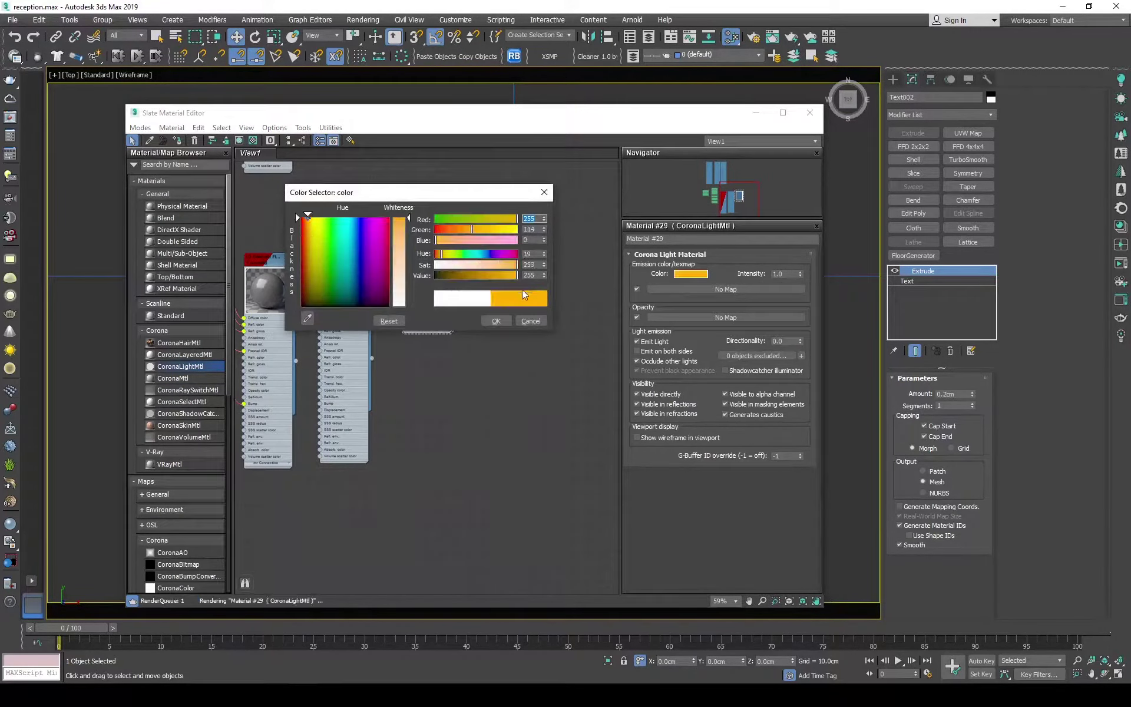
{"action": "left_click", "coordinate": [496, 320]}
{"action": "left_click", "coordinate": [810, 112]}
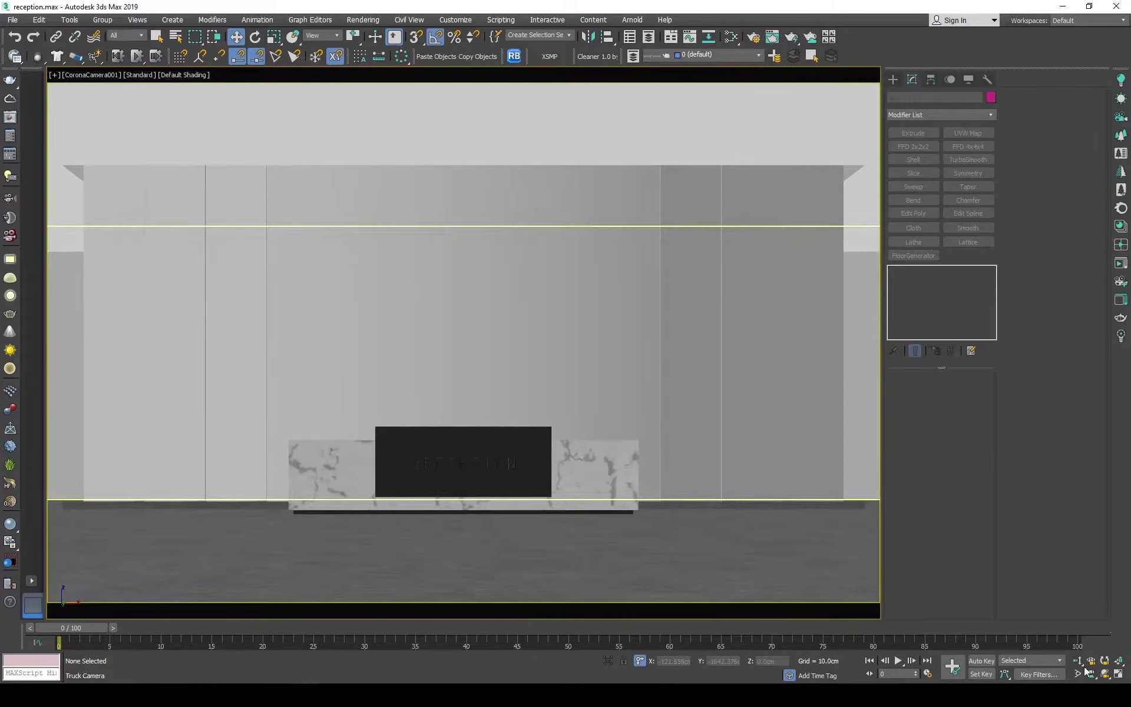
{"action": "left_click_drag", "start_coordinate": [392, 311], "coordinate": [403, 341]}
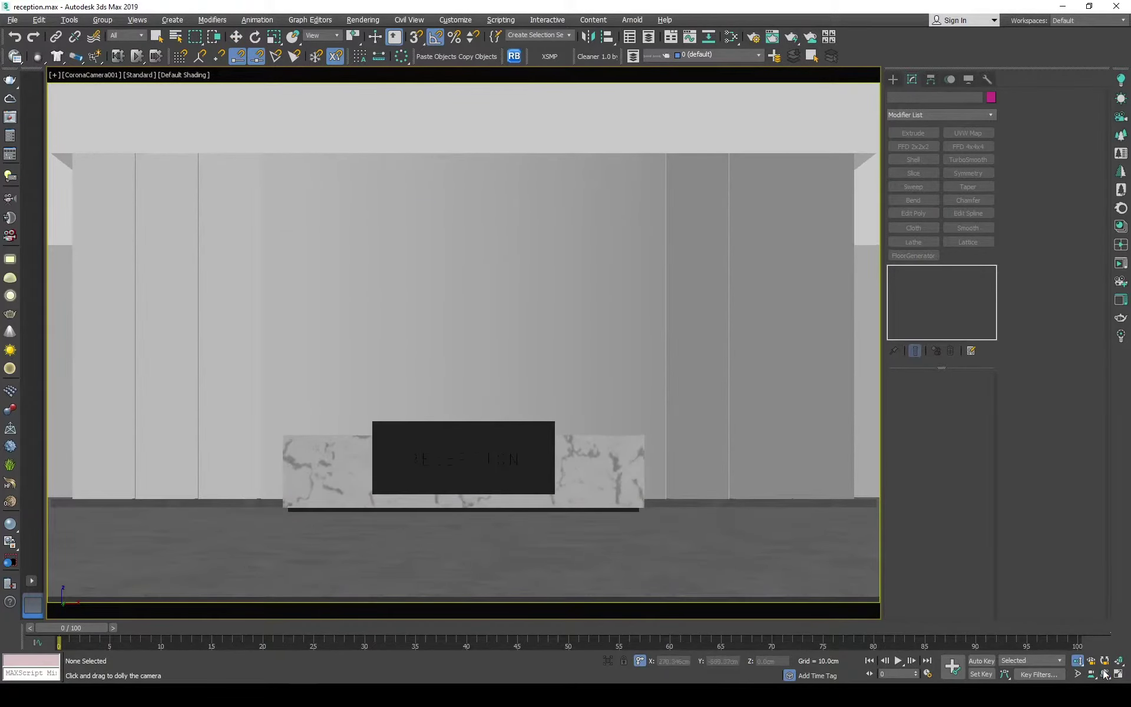
{"action": "middle_click_drag", "start_coordinate": [448, 388], "coordinate": [466, 444]}
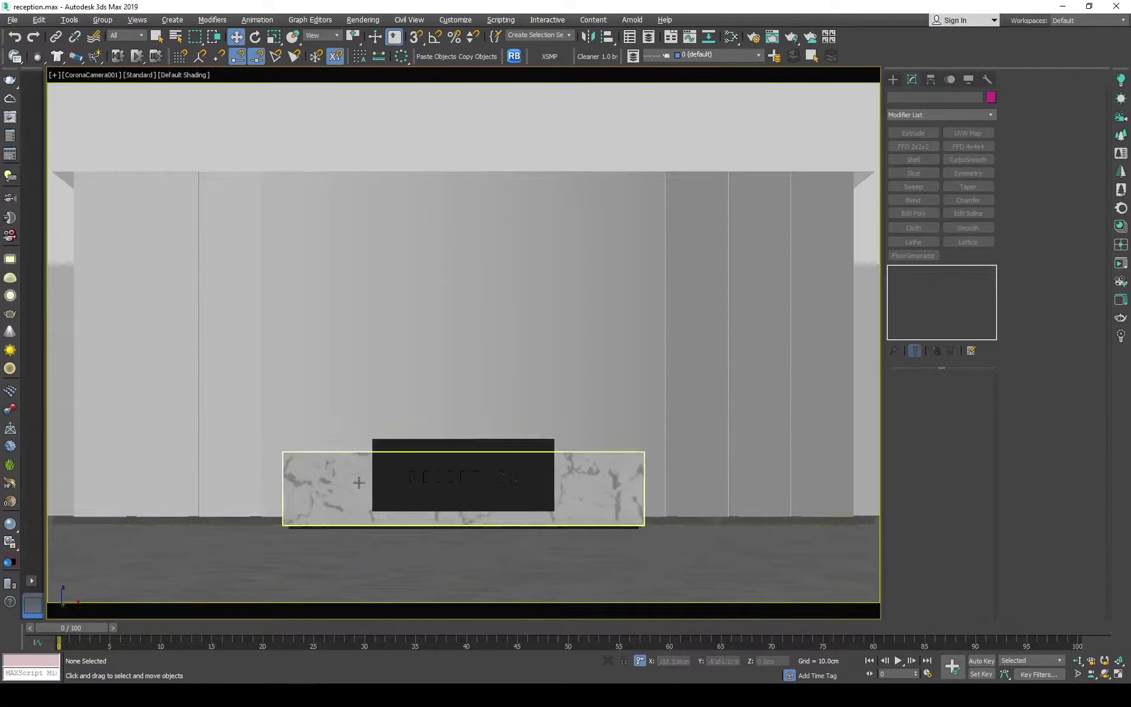
- Select the RECEPTION text and frame it in the front view
{"action": "left_click", "coordinate": [462, 476]}
{"action": "key", "text": "f"}
{"action": "key", "text": "z"}
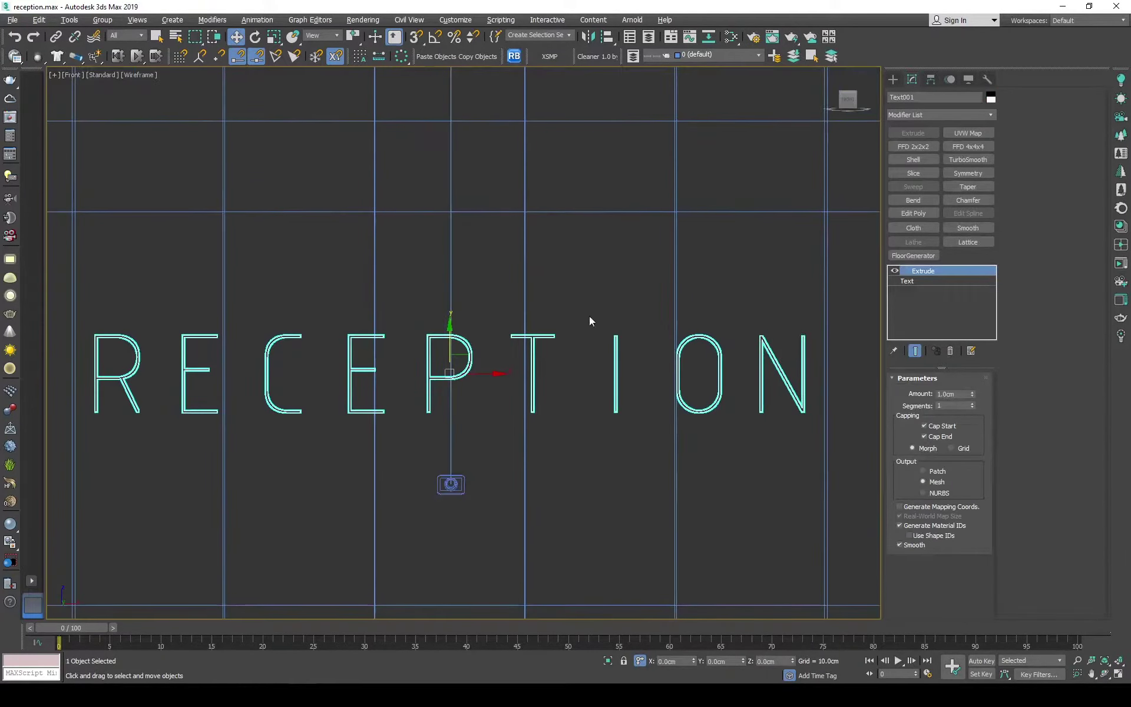
{"action": "scroll", "coordinate": [442, 377], "scroll_direction": "down", "scroll_amount": 3}
{"action": "scroll", "coordinate": [337, 365], "scroll_direction": "down", "scroll_amount": 4}
- Make an independent copy of the RECEPTION text, Text003, ready for editing its text
{"action": "key", "text": "ctrl+v"}
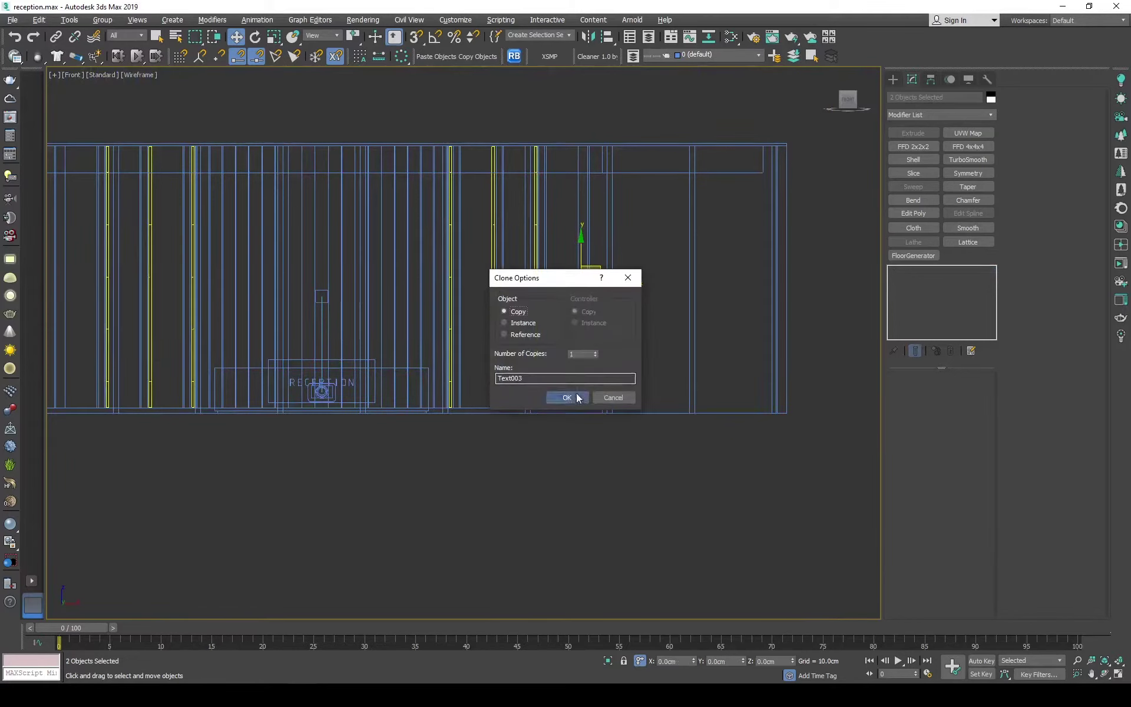
{"action": "key", "text": "Return"}
{"action": "key", "text": "z"}
{"action": "left_click", "coordinate": [925, 282]}
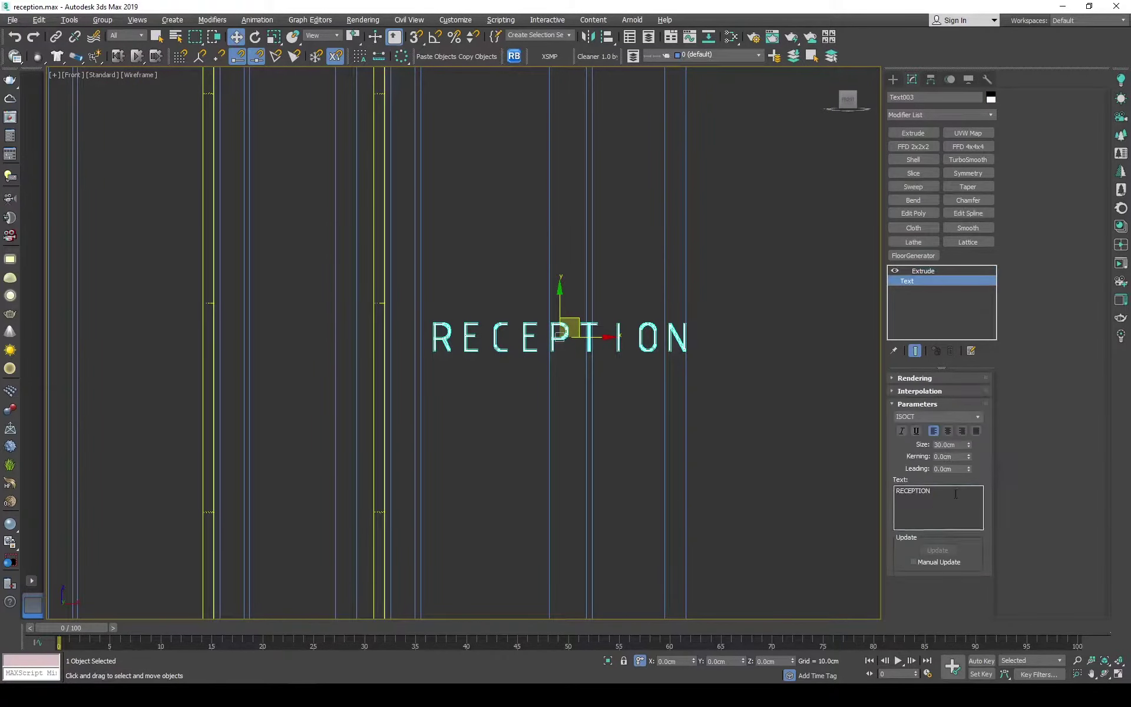
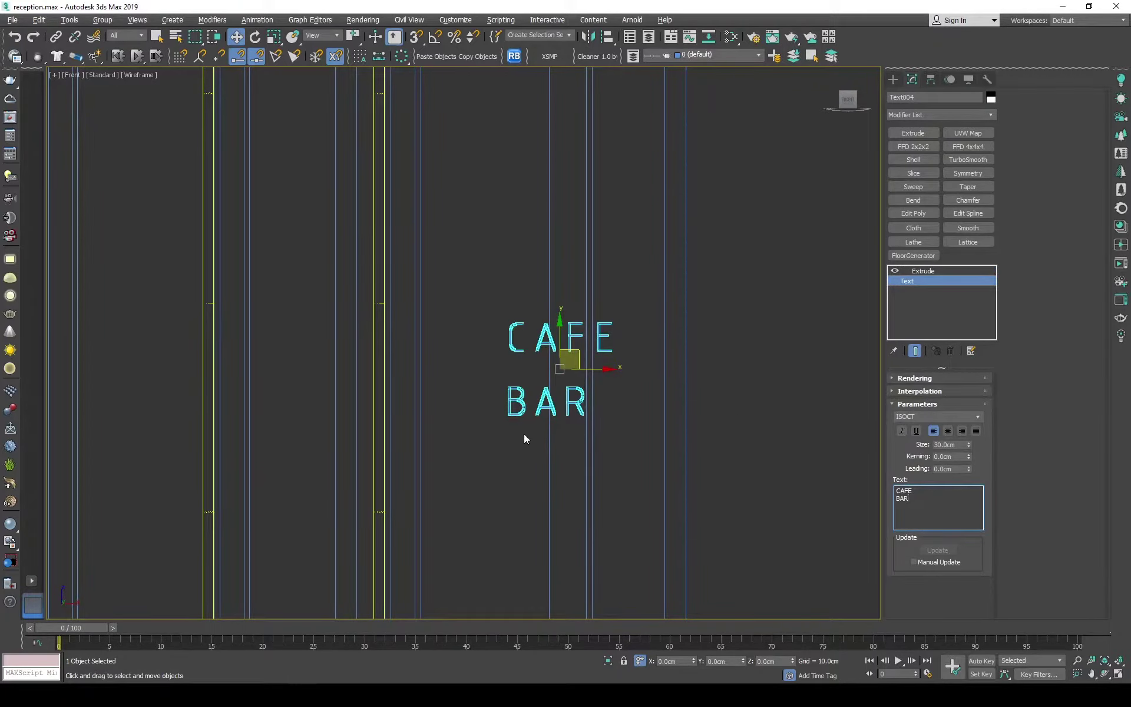
- Set the CAFE BAR sign's text size to 50 cm
{"action": "middle_click_drag", "start_coordinate": [524, 439], "coordinate": [495, 424]}
{"action": "left_click", "coordinate": [519, 330]}
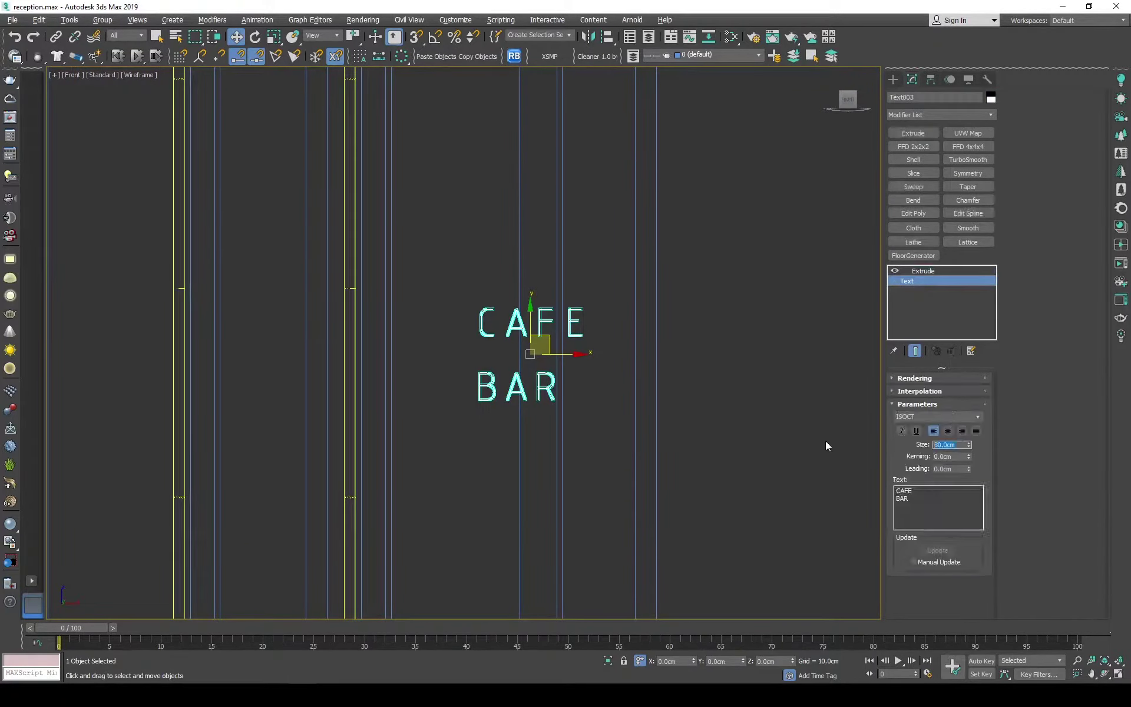
{"action": "type", "text": "50"}
{"action": "key", "text": "Return"}
{"action": "left_click", "coordinate": [924, 271]}
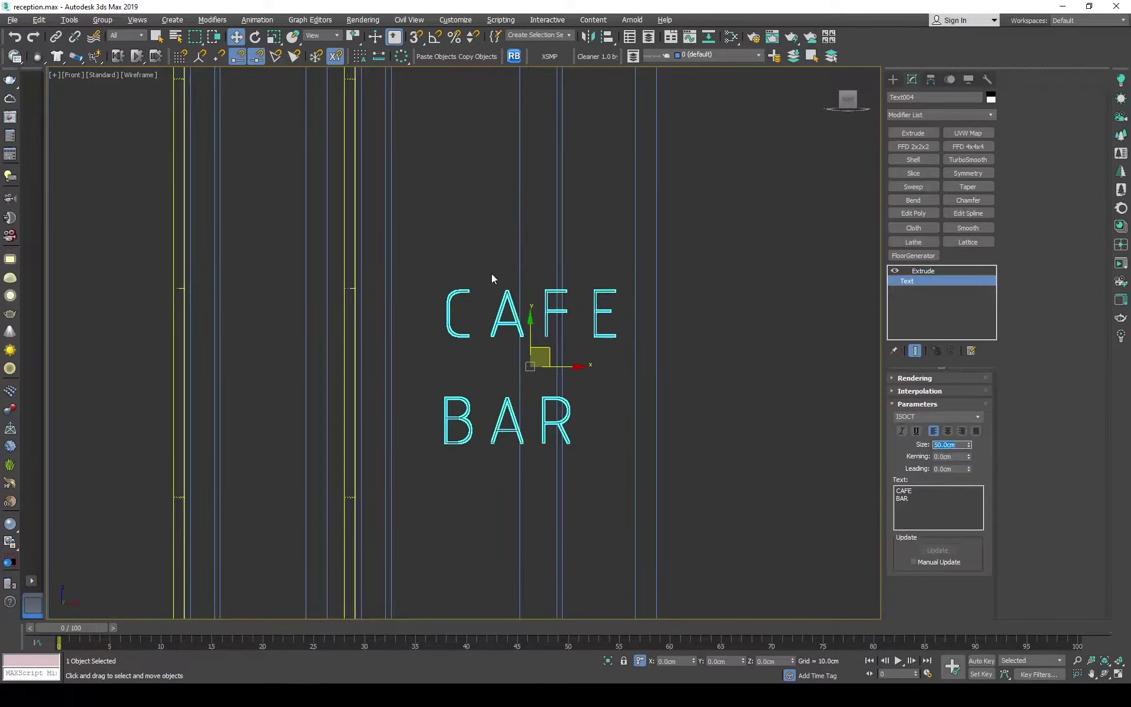
- Check the sign in the Top, Front and camera views, shaded and wireframe
{"action": "key", "text": "t"}
{"action": "scroll", "coordinate": [406, 350], "scroll_direction": "down", "scroll_amount": 8}
{"action": "left_click", "coordinate": [424, 336], "text": "ctrl"}
{"action": "scroll", "coordinate": [362, 374], "scroll_direction": "up", "scroll_amount": 5}
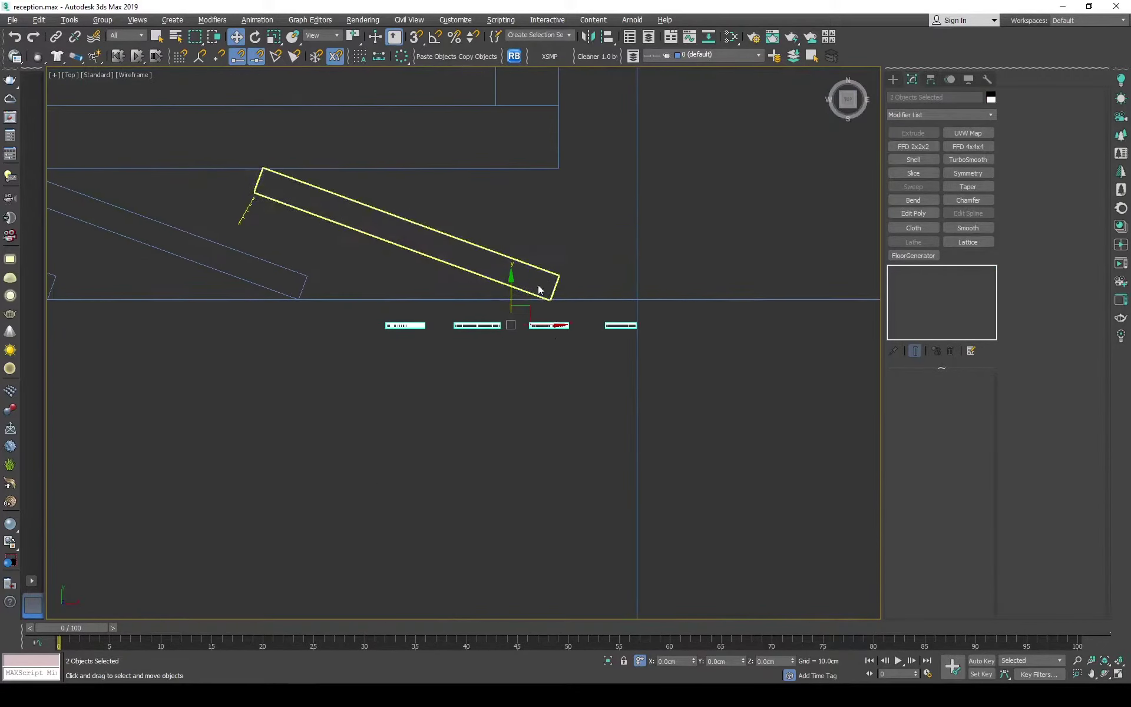
{"action": "scroll", "coordinate": [440, 310], "scroll_direction": "up", "scroll_amount": 2}
{"action": "scroll", "coordinate": [389, 336], "scroll_direction": "up", "scroll_amount": 3}
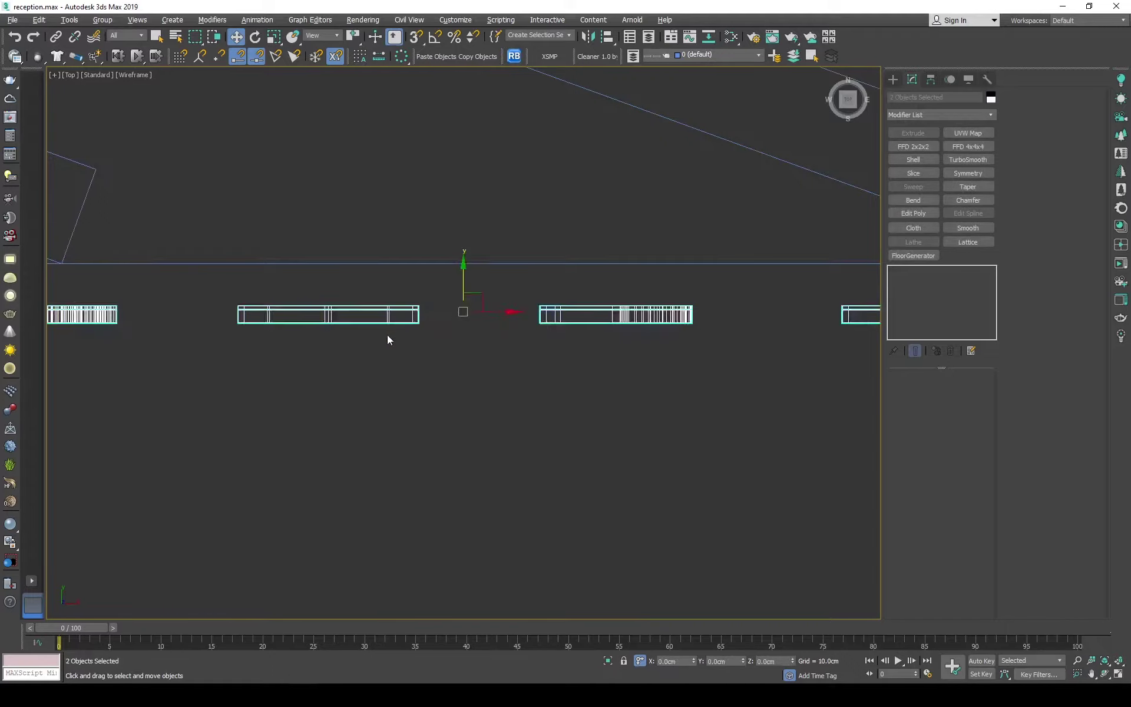
{"action": "scroll", "coordinate": [500, 298], "scroll_direction": "down", "scroll_amount": 1}
{"action": "key", "text": "f"}
{"action": "key", "text": "t"}
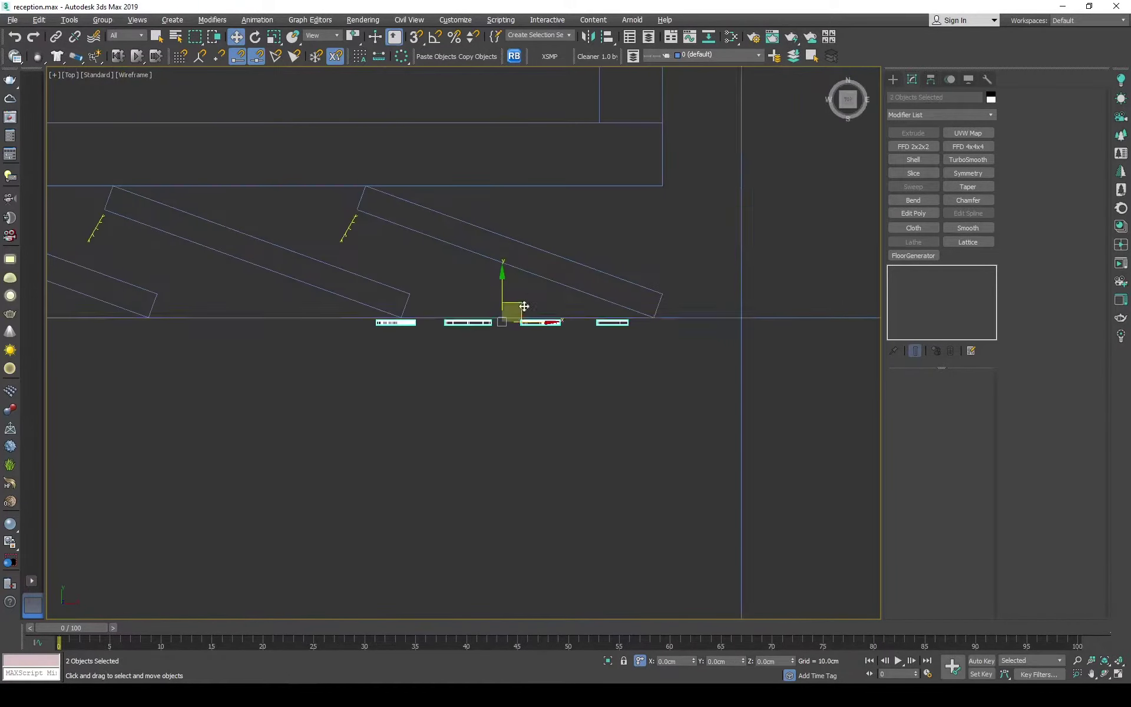
{"action": "key", "text": "c"}
{"action": "key", "text": "ctrl+d"}
{"action": "key", "text": "F3"}
{"action": "key", "text": "f"}
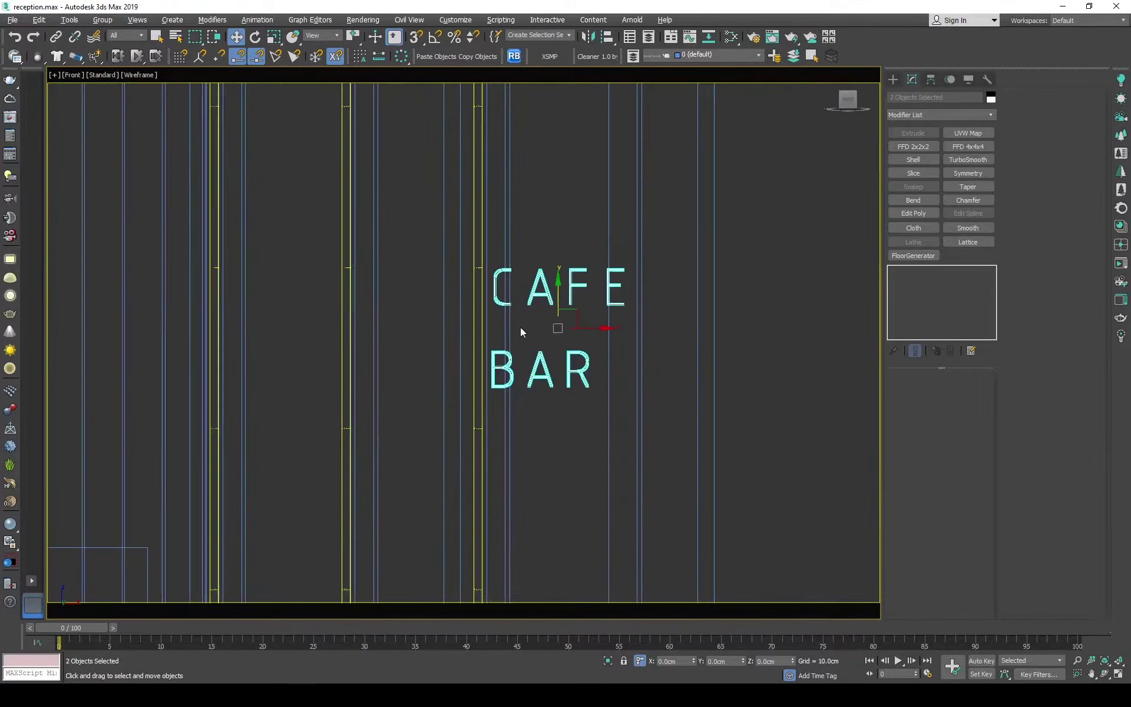
{"action": "scroll", "coordinate": [528, 306], "scroll_direction": "up", "scroll_amount": 3}
{"action": "key", "text": "c"}
{"action": "key", "text": "F3"}
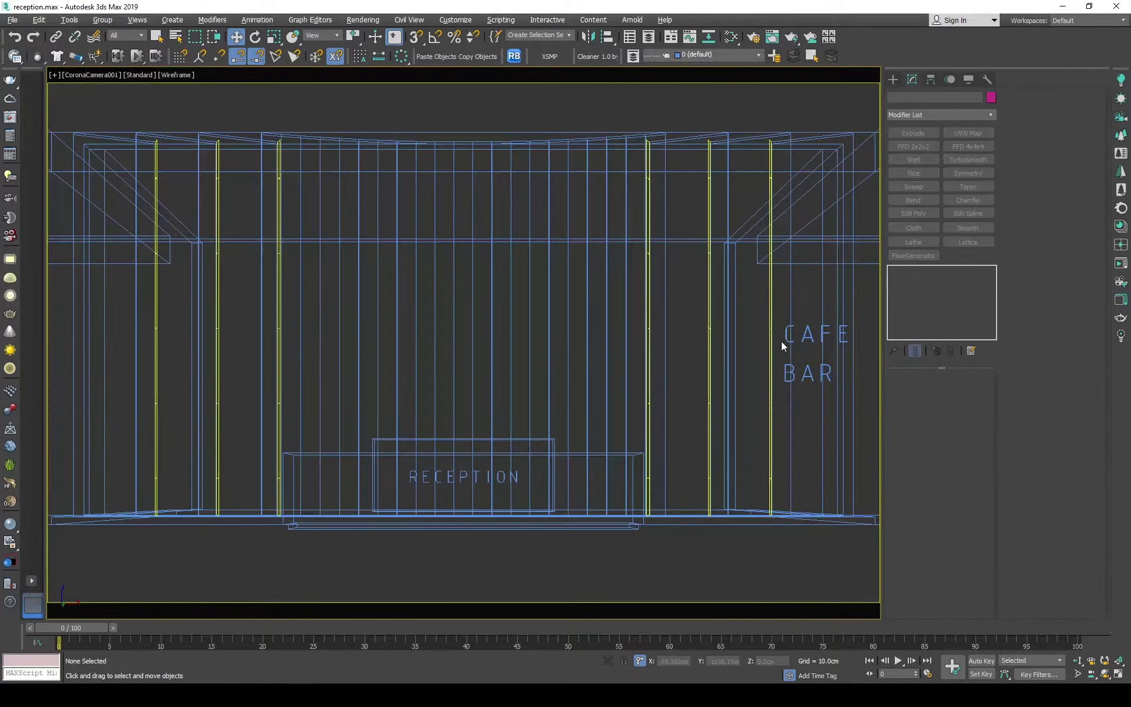
{"action": "key", "text": "f"}
- Draw a horizontal line (Line001) between the words CAFE and BAR
{"action": "left_click", "coordinate": [894, 79]}
{"action": "left_click", "coordinate": [915, 159]}
{"action": "scroll", "coordinate": [296, 319], "scroll_direction": "up", "scroll_amount": 5}
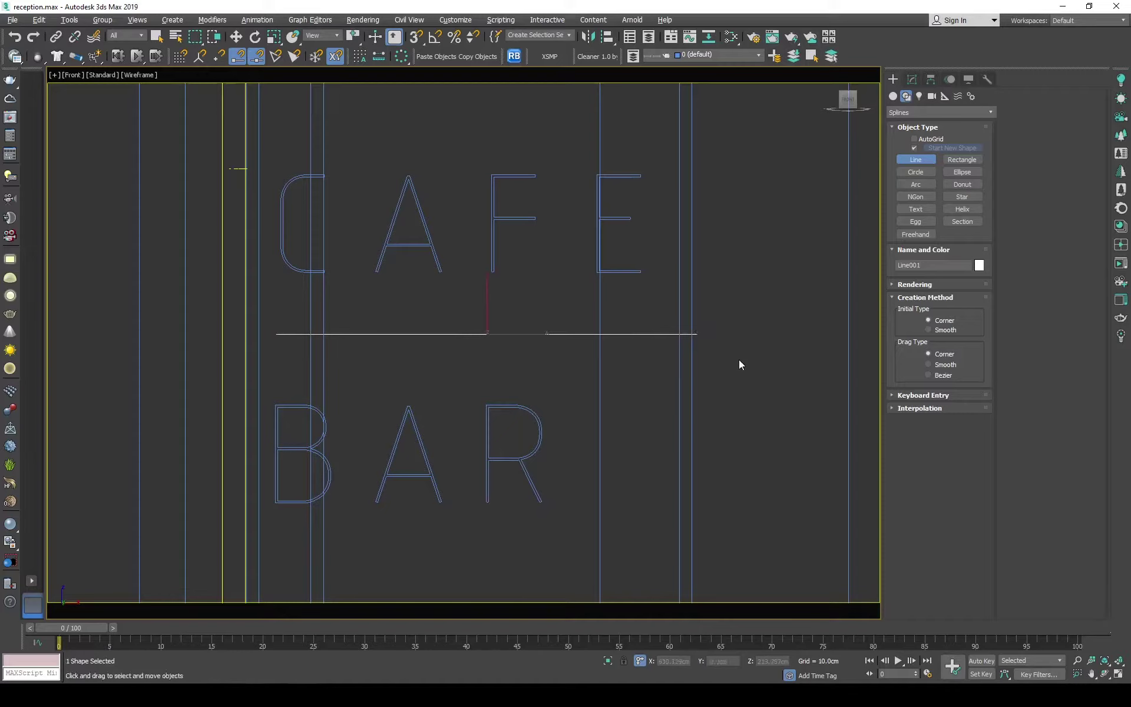
- Draw a small square, rotate it 45° and place it on the horizontal line
{"action": "left_click", "coordinate": [916, 163]}
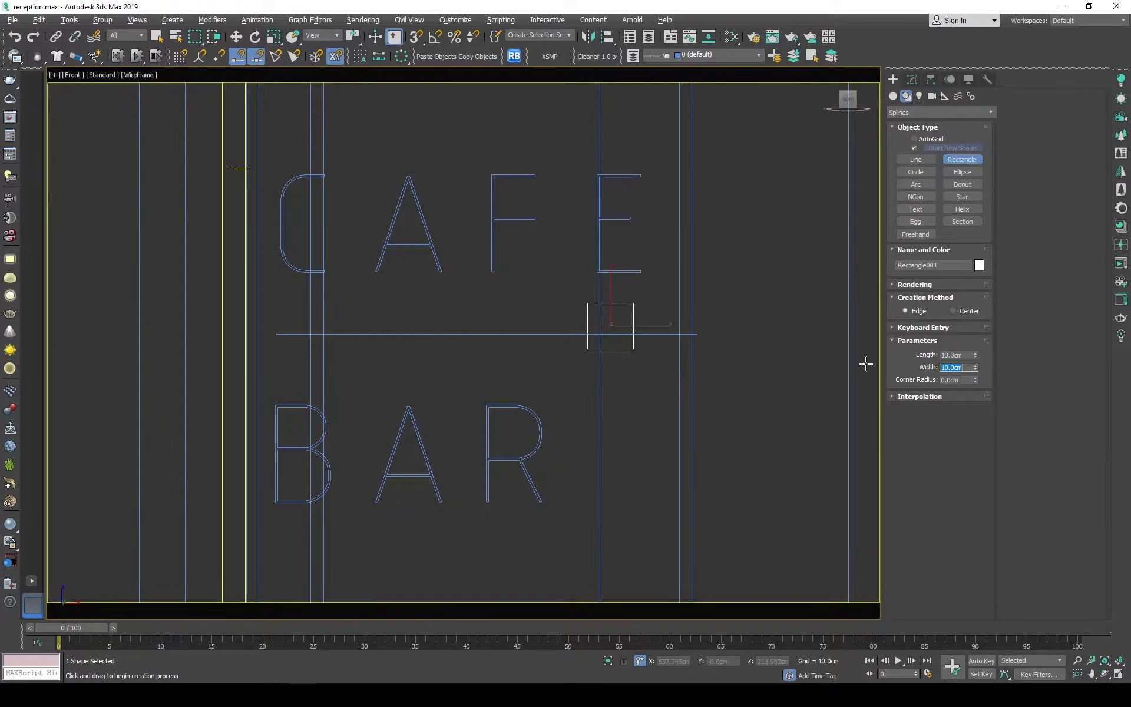
{"action": "key", "text": "Return"}
{"action": "key", "text": "e"}
{"action": "middle_click_drag", "start_coordinate": [641, 298], "coordinate": [651, 296]}
{"action": "right_click", "coordinate": [678, 301]}
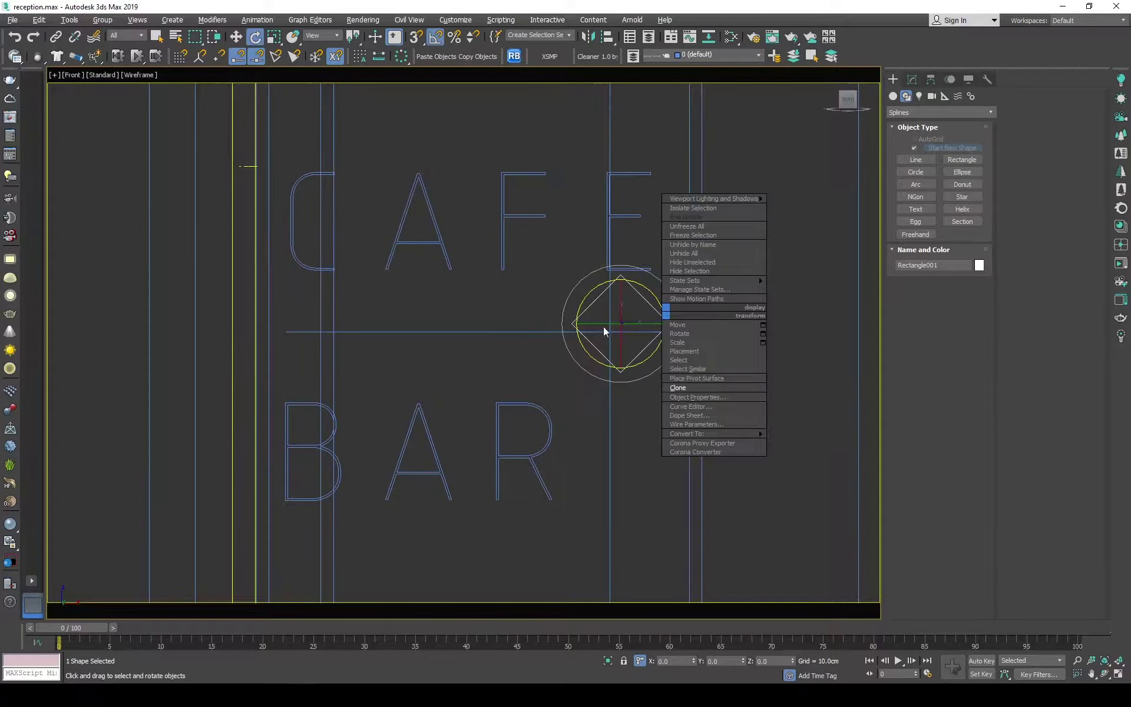
{"action": "left_click", "coordinate": [698, 312]}
{"action": "mouse_move", "coordinate": [648, 323]}
{"action": "left_mouse_down"}
{"action": "mouse_move", "coordinate": [736, 334]}
{"action": "mouse_move", "coordinate": [690, 330]}
{"action": "left_mouse_up"}
{"action": "scroll", "coordinate": [736, 336], "scroll_direction": "up", "scroll_amount": 2}
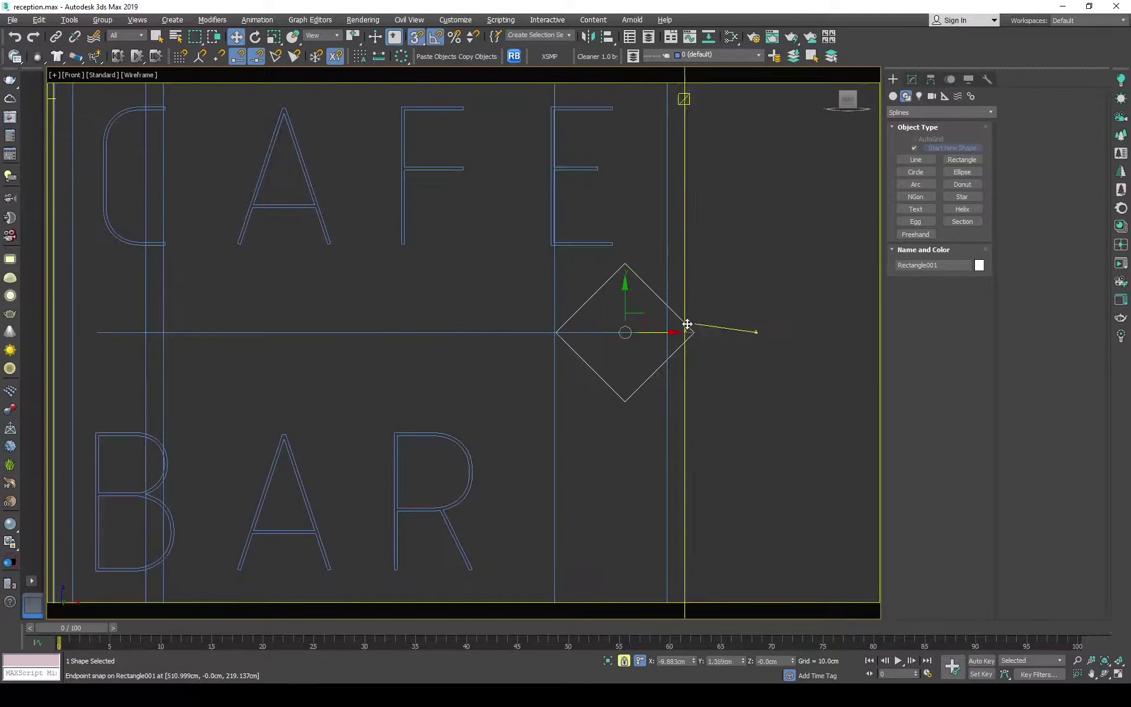
- Convert the diamond to an Editable Spline and delete its left half, leaving a chevron
{"action": "right_click", "coordinate": [630, 322]}
{"action": "left_click", "coordinate": [589, 422]}
{"action": "key", "text": "2"}
{"action": "left_click", "coordinate": [586, 298]}
{"action": "key", "text": "Delete"}
{"action": "scroll", "coordinate": [579, 370], "scroll_direction": "down", "scroll_amount": 3}
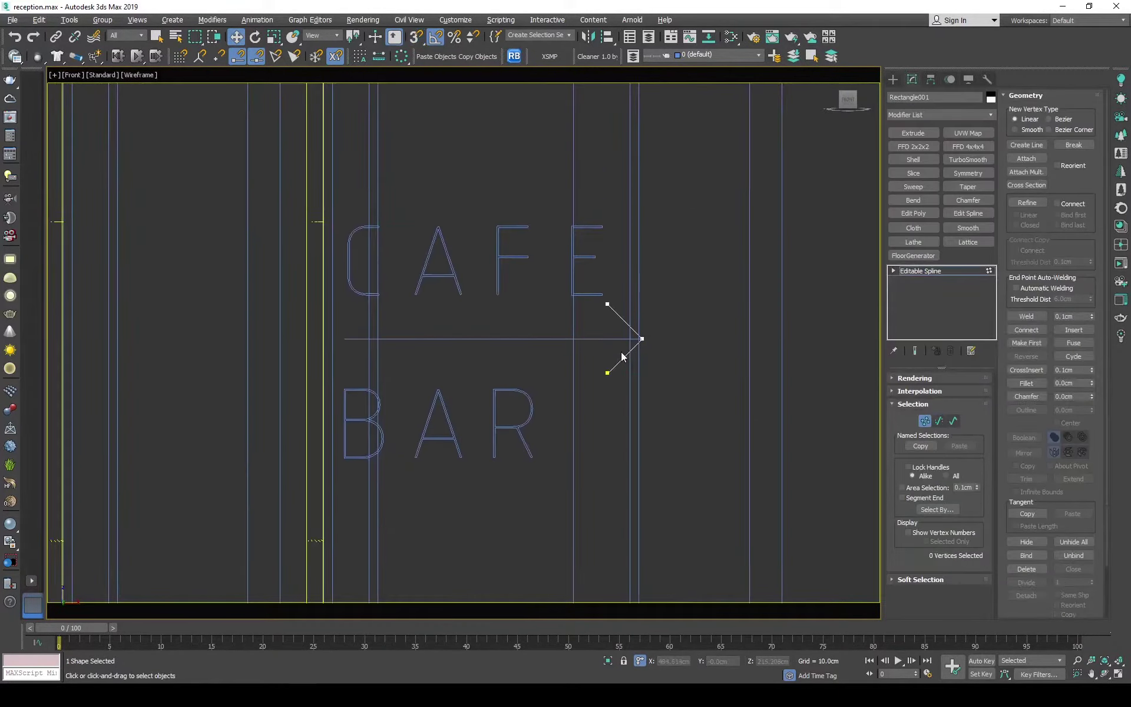
{"action": "key", "text": "1"}
{"action": "left_click_drag", "start_coordinate": [583, 288], "coordinate": [652, 383]}
- Break the chevron at its tip and attach it to the horizontal line as an arrow
{"action": "right_click", "coordinate": [656, 318]}
{"action": "scroll", "coordinate": [648, 354], "scroll_direction": "up", "scroll_amount": 4}
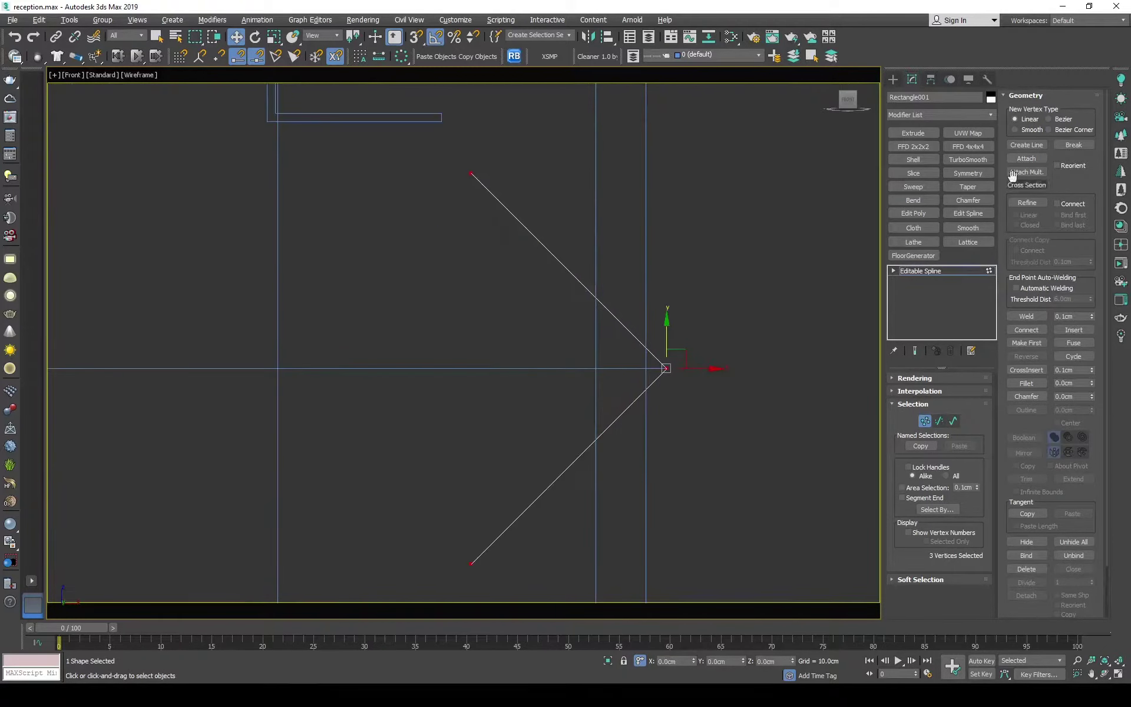
{"action": "key", "text": "2"}
{"action": "left_click", "coordinate": [641, 393]}
{"action": "key", "text": "Delete"}
{"action": "scroll", "coordinate": [639, 392], "scroll_direction": "down", "scroll_amount": 3}
{"action": "key", "text": "2"}
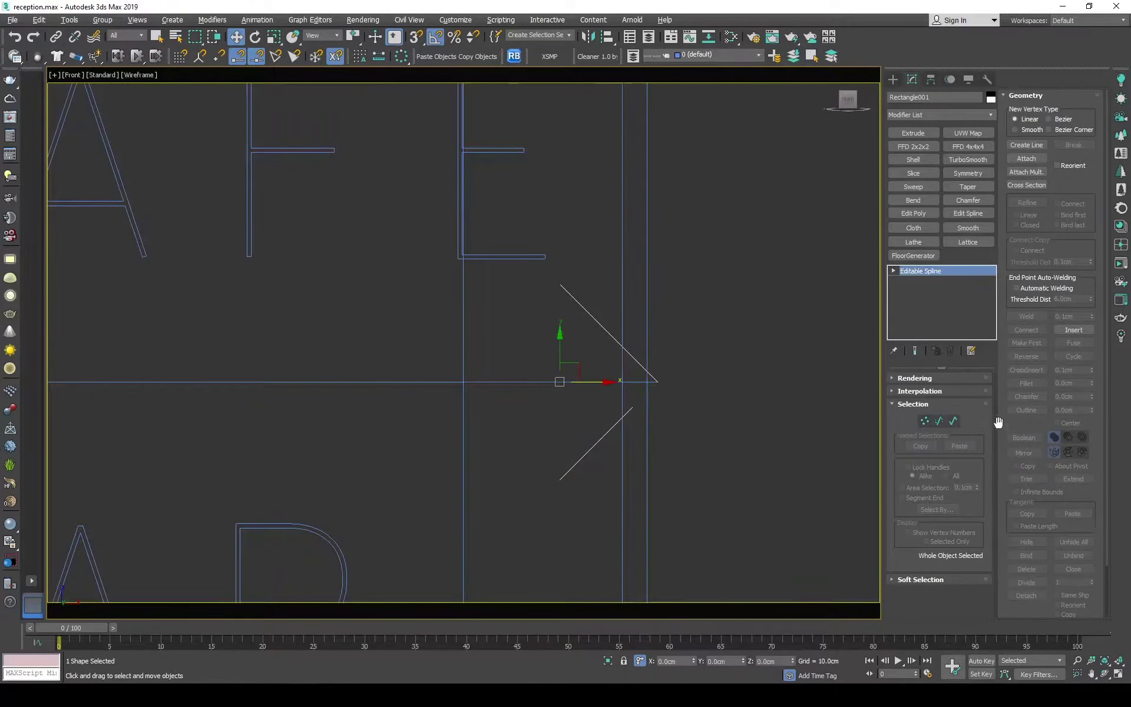
{"action": "left_click", "coordinate": [592, 316]}
{"action": "key", "text": "1"}
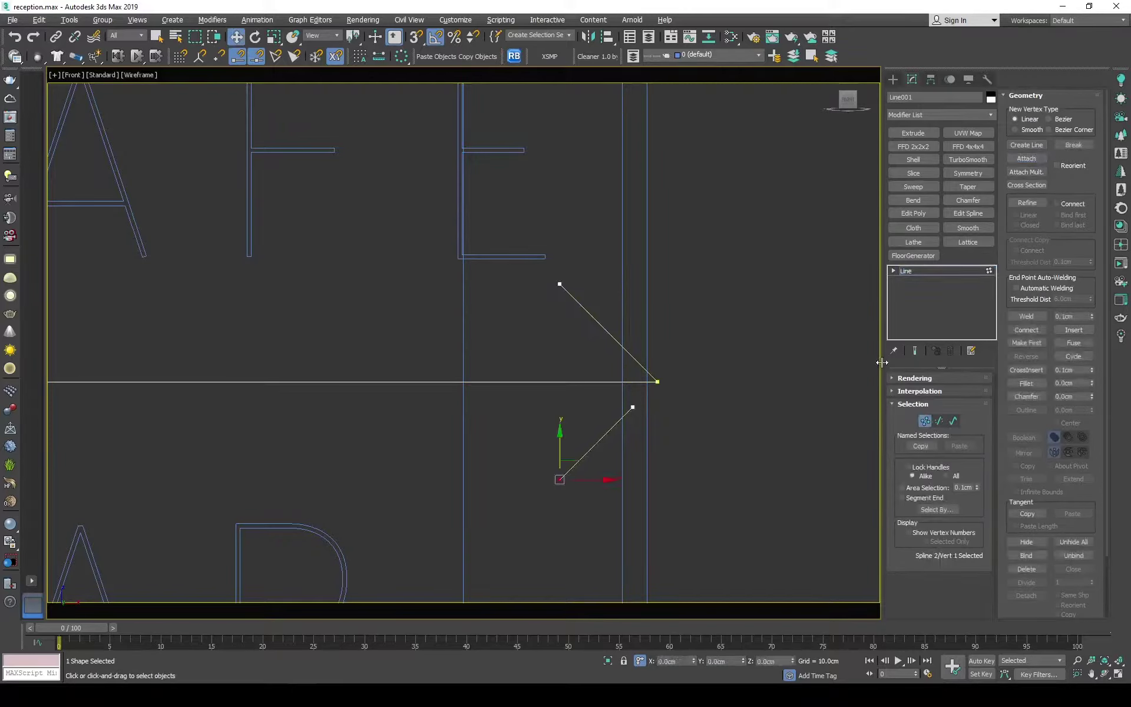
- Outline the arrow's splines to make it a closed outlined shape
{"action": "right_click", "coordinate": [722, 394]}
{"action": "left_click", "coordinate": [689, 340]}
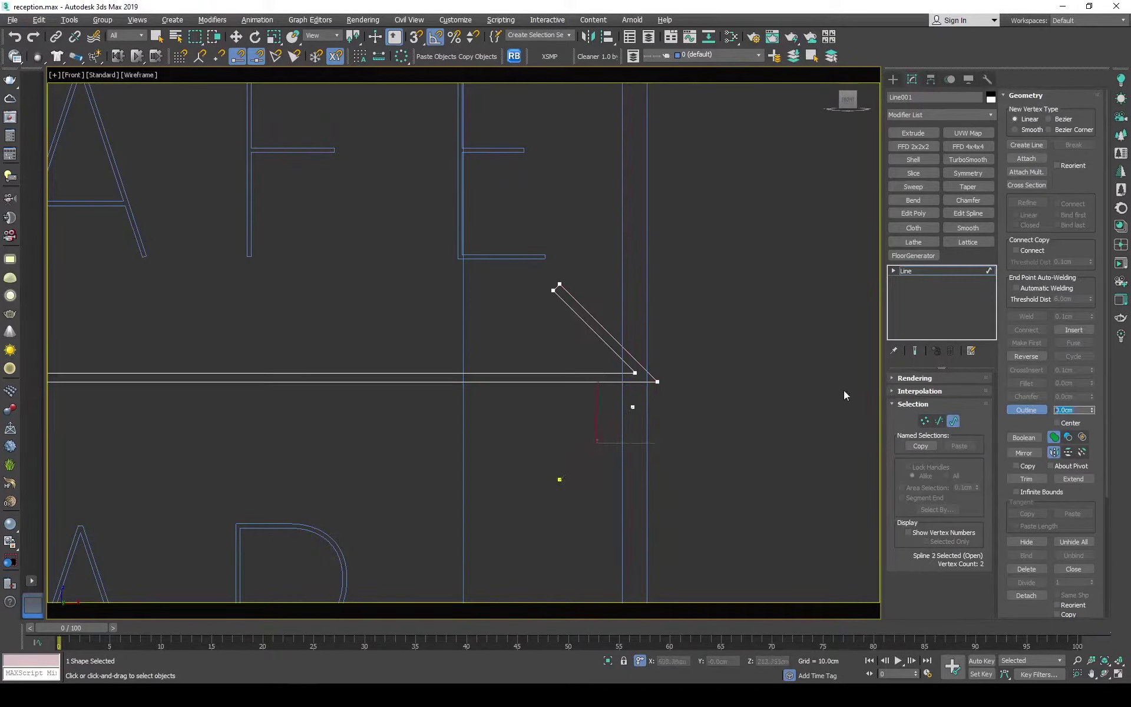
{"action": "left_click", "coordinate": [930, 272]}
{"action": "scroll", "coordinate": [644, 374], "scroll_direction": "down", "scroll_amount": 3}
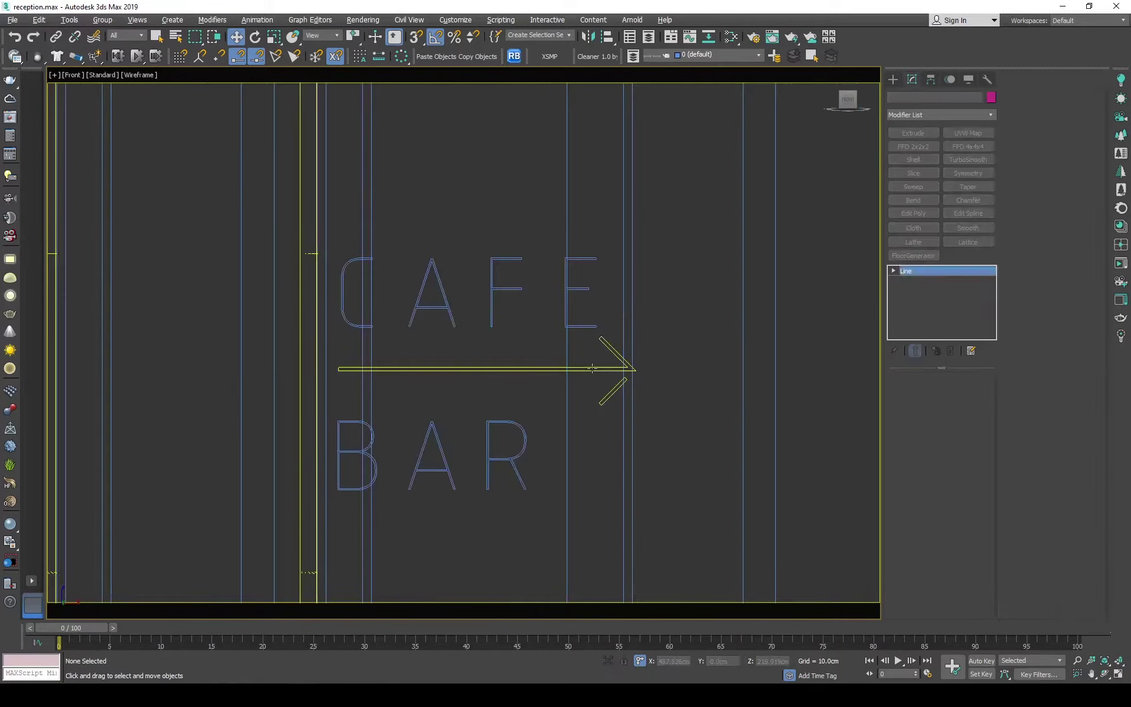
{"action": "scroll", "coordinate": [565, 311], "scroll_direction": "up", "scroll_amount": 1}
- Set the CAFE BAR text Leading to -22 so BAR sits tighter under CAFE
{"action": "key", "text": "w"}
{"action": "scroll", "coordinate": [564, 311], "scroll_direction": "up", "scroll_amount": 2}
{"action": "middle_click_drag", "start_coordinate": [576, 336], "coordinate": [554, 286]}
{"action": "left_click", "coordinate": [554, 285]}
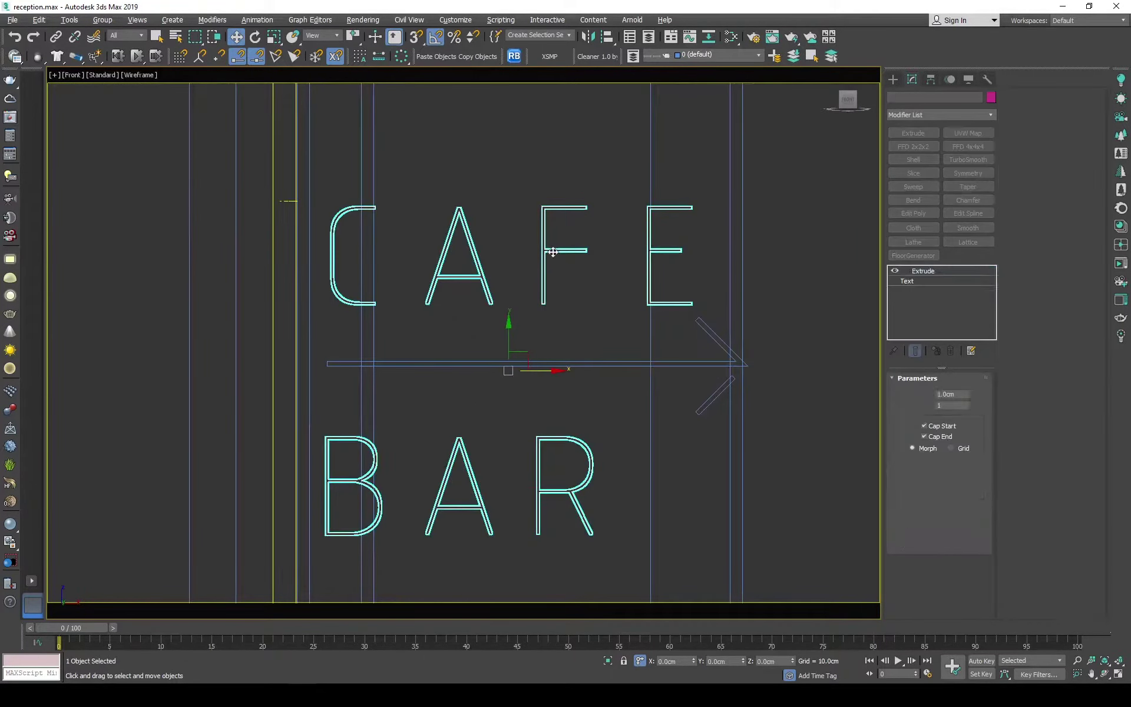
{"action": "left_click_drag", "start_coordinate": [971, 469], "coordinate": [691, 434]}
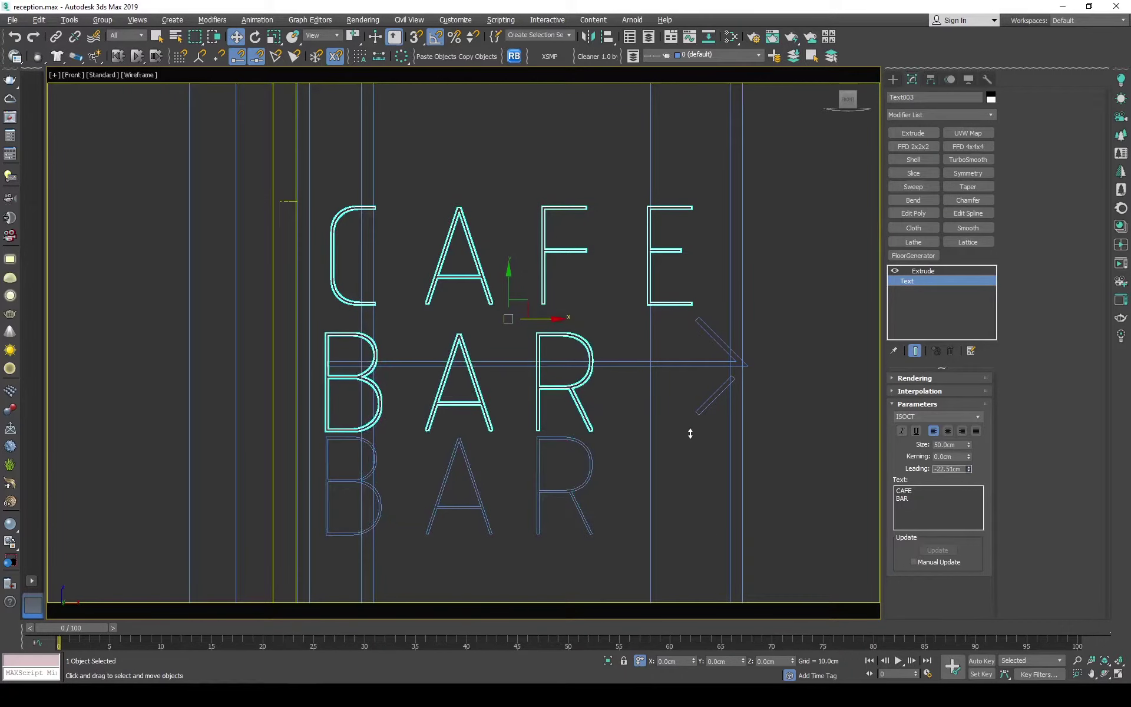
{"action": "left_click", "coordinate": [327, 484]}
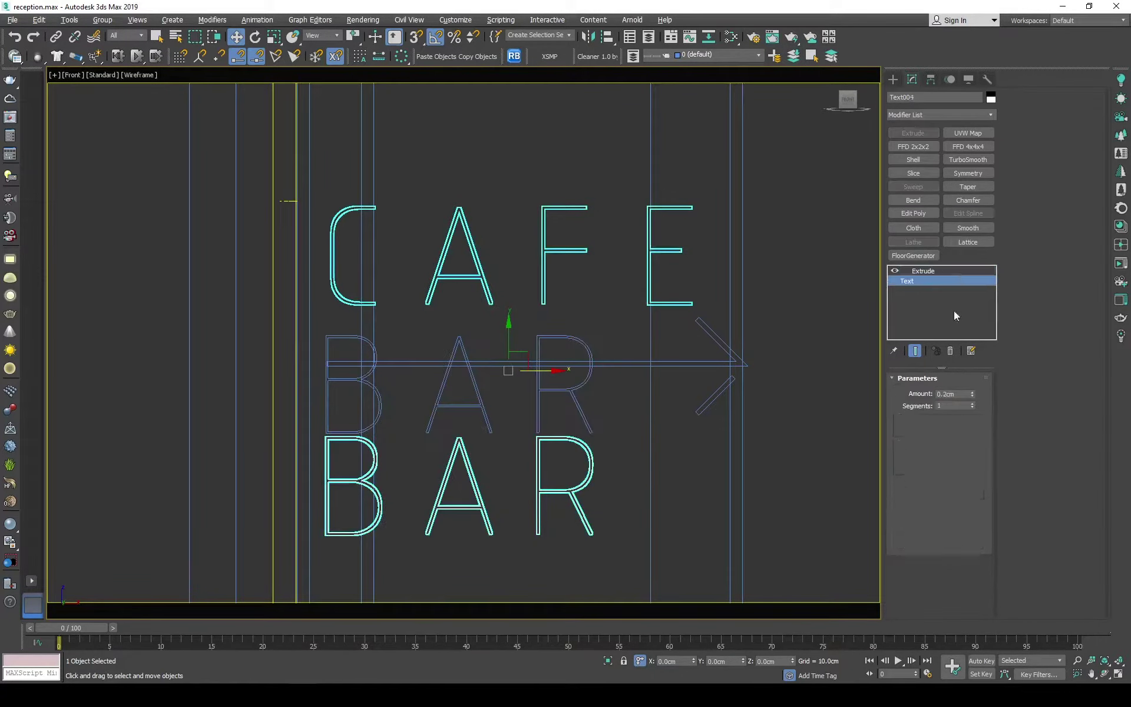
{"action": "left_click", "coordinate": [954, 469]}
{"action": "type", "text": "22"}
{"action": "key", "text": "Return"}
{"action": "key", "text": "Return"}
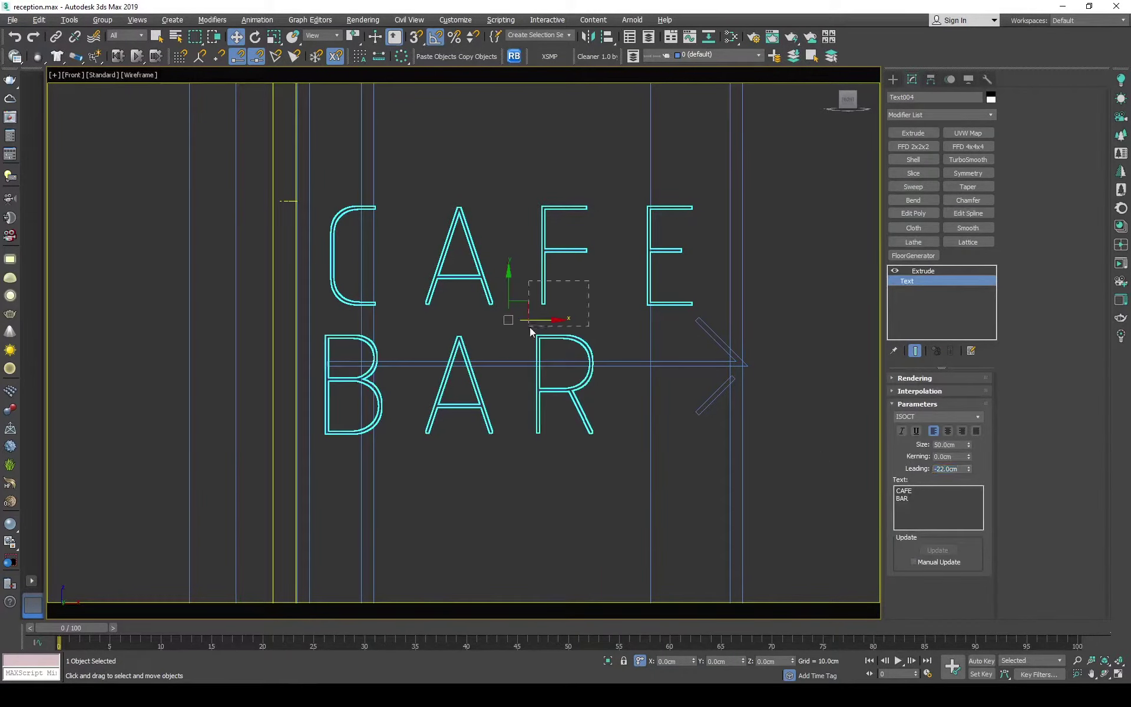
{"action": "left_click", "coordinate": [569, 321], "text": "ctrl"}
{"action": "left_click_drag", "start_coordinate": [568, 321], "coordinate": [580, 362]}
- Turn off snapping and select CAFE, BAR and the arrow together in Top view
{"action": "scroll", "coordinate": [581, 362], "scroll_direction": "down", "scroll_amount": 5}
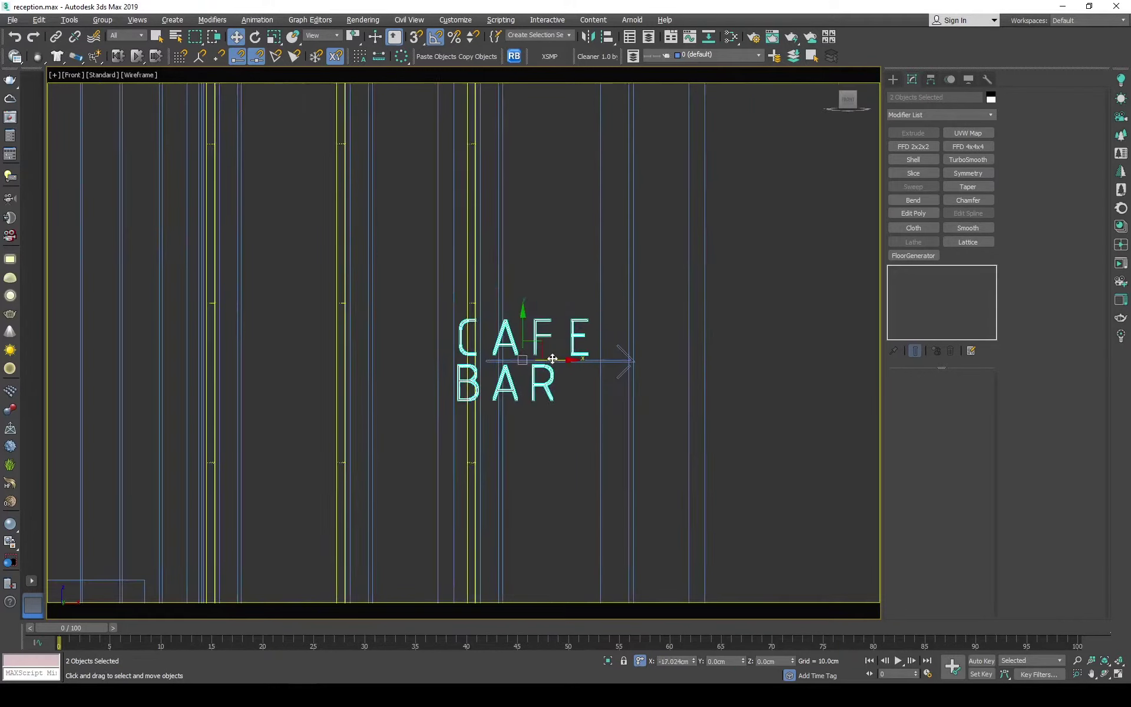
{"action": "left_click", "coordinate": [526, 363]}
{"action": "scroll", "coordinate": [526, 364], "scroll_direction": "up", "scroll_amount": 5}
{"action": "key", "text": "s"}
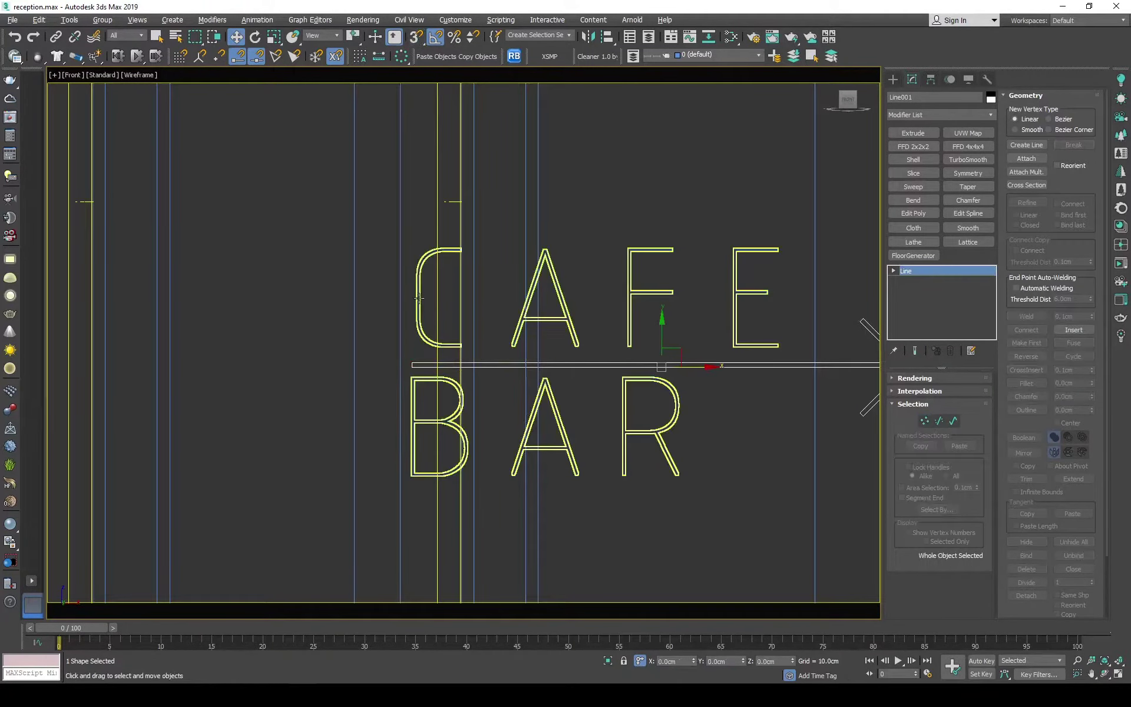
{"action": "left_click", "coordinate": [412, 389]}
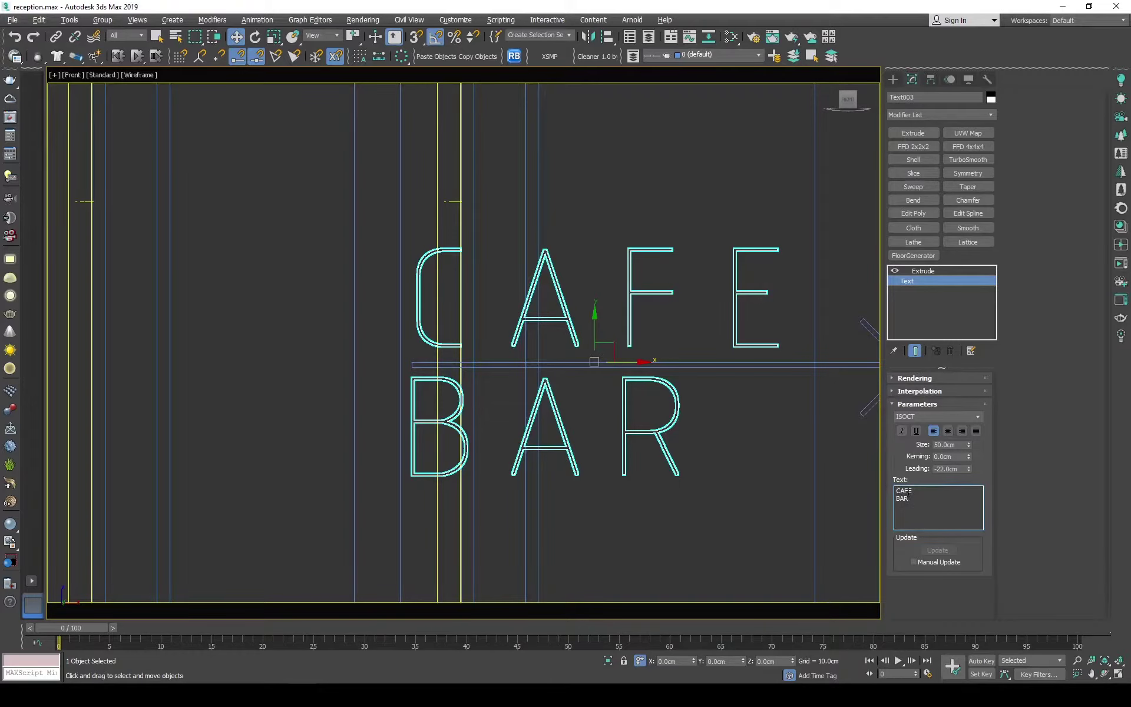
{"action": "left_click_drag", "start_coordinate": [737, 206], "coordinate": [657, 354]}
{"action": "middle_click_drag", "start_coordinate": [733, 320], "coordinate": [619, 320]}
{"action": "left_click_drag", "start_coordinate": [619, 321], "coordinate": [560, 404]}
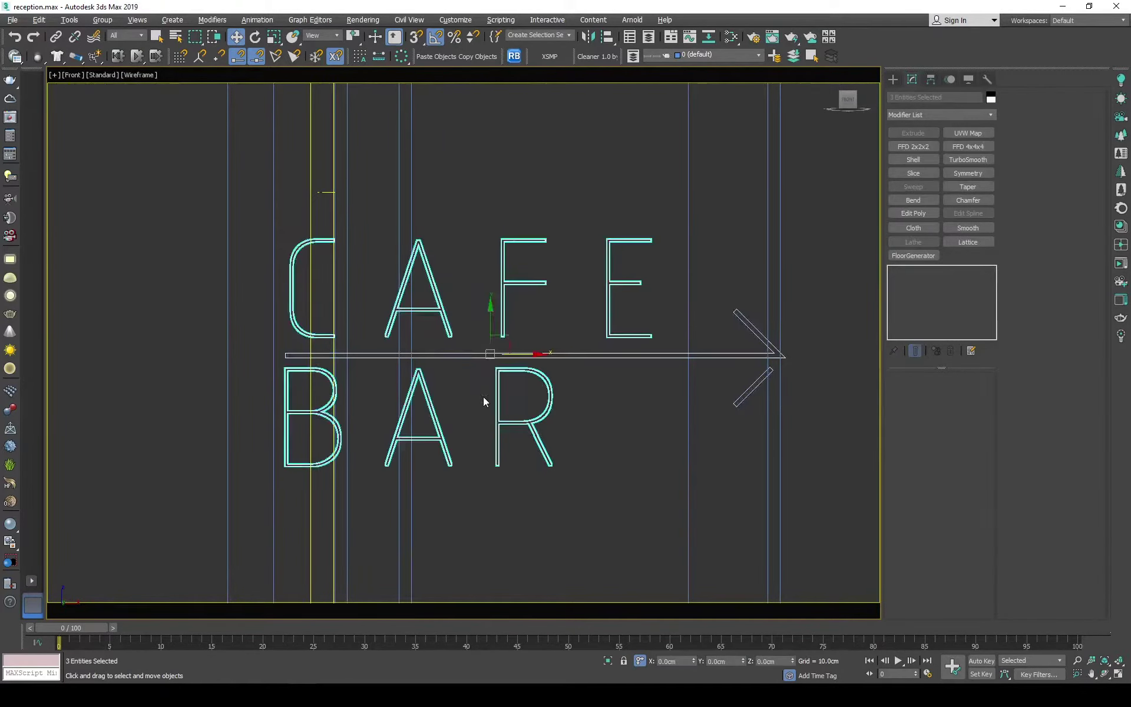
{"action": "key", "text": "t"}
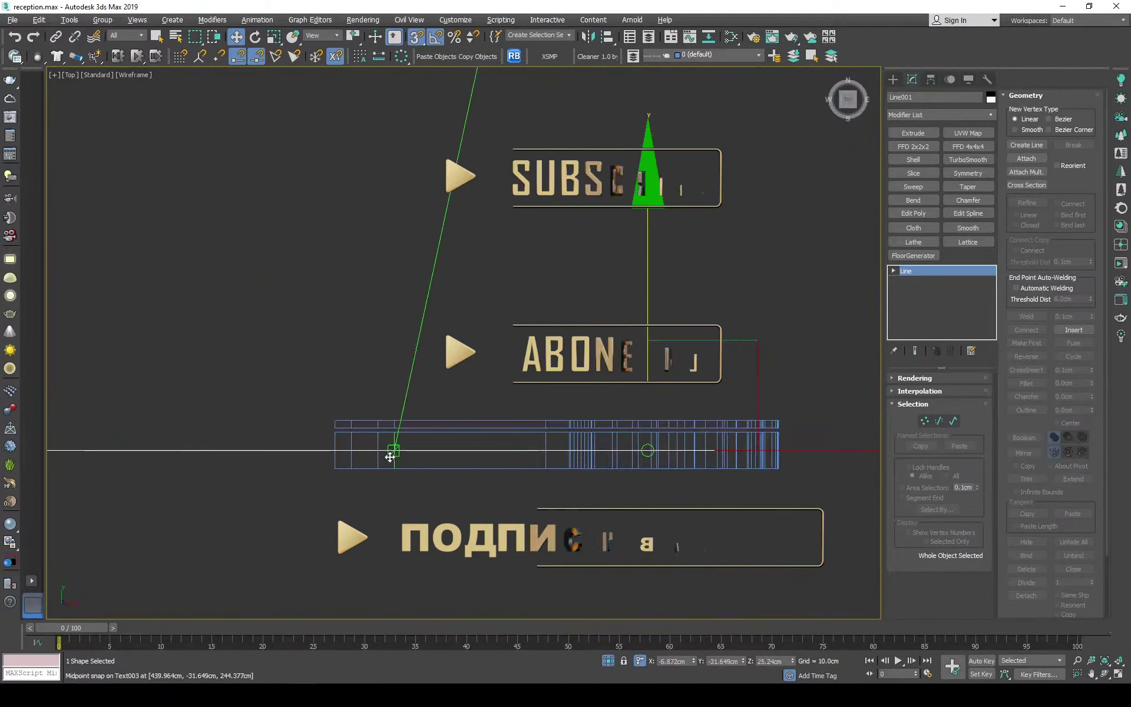
- Shift-clone the arrow and give it a 0.2 cm Extrude
{"action": "mouse_move", "coordinate": [648, 412]}
{"action": "left_mouse_down", "text": "shift"}
{"action": "mouse_move", "coordinate": [648, 331]}
{"action": "mouse_move", "coordinate": [361, 419]}
{"action": "left_mouse_up", "text": "shift"}
{"action": "key", "text": "Return"}
{"action": "type", "text": "0.2"}
{"action": "key", "text": "Return"}
{"action": "key", "text": "m"}
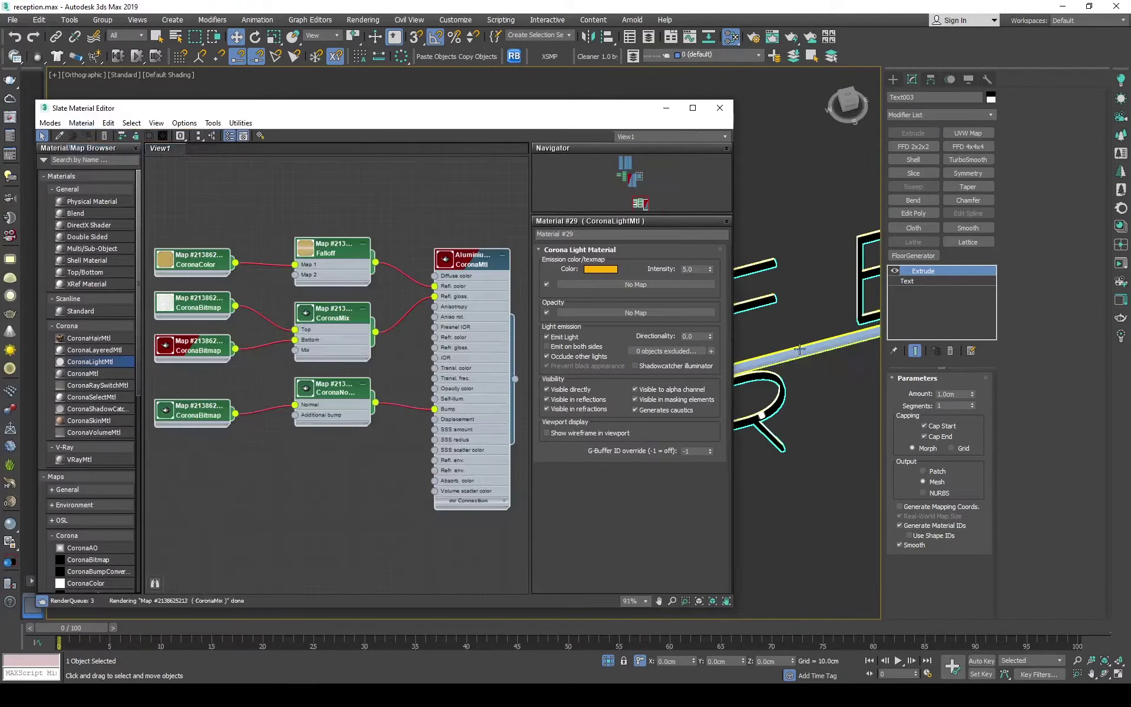
- Assign the Aluminium material to the selected objects and close the Slate Material Editor
{"action": "right_click", "coordinate": [430, 255]}
{"action": "left_click", "coordinate": [416, 254]}
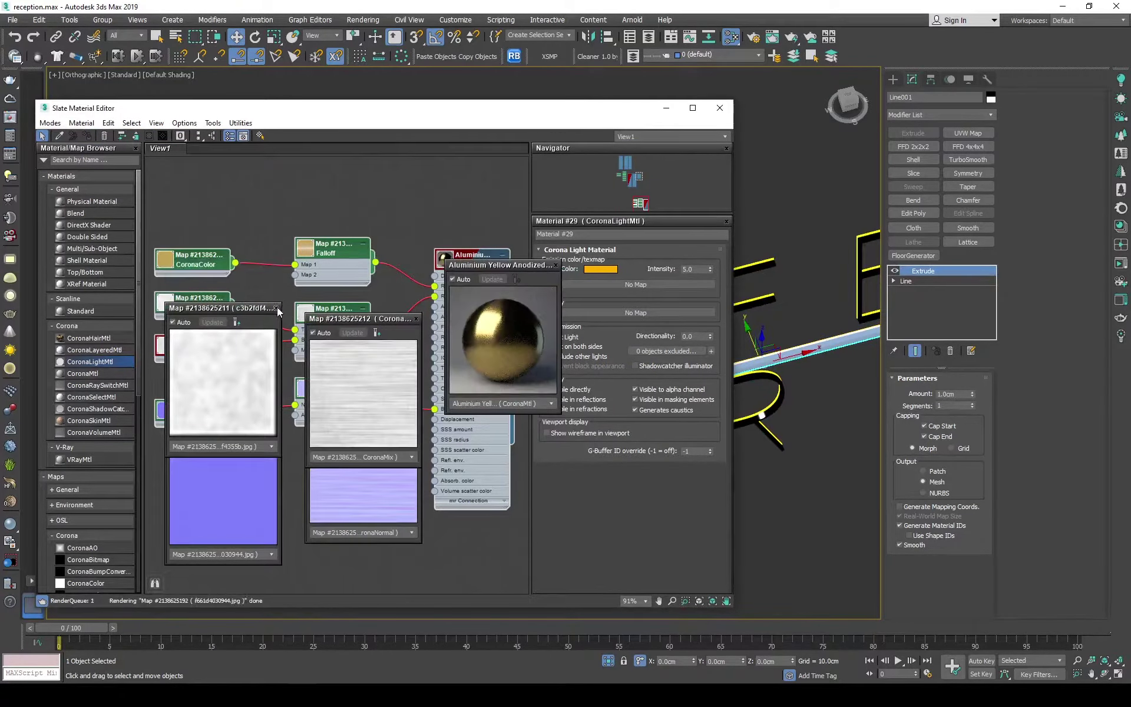
{"action": "left_click", "coordinate": [416, 318]}
{"action": "left_click", "coordinate": [556, 265]}
{"action": "left_click", "coordinate": [417, 394]}
{"action": "left_click", "coordinate": [275, 416]}
{"action": "left_click", "coordinate": [276, 351]}
{"action": "right_click", "coordinate": [436, 259]}
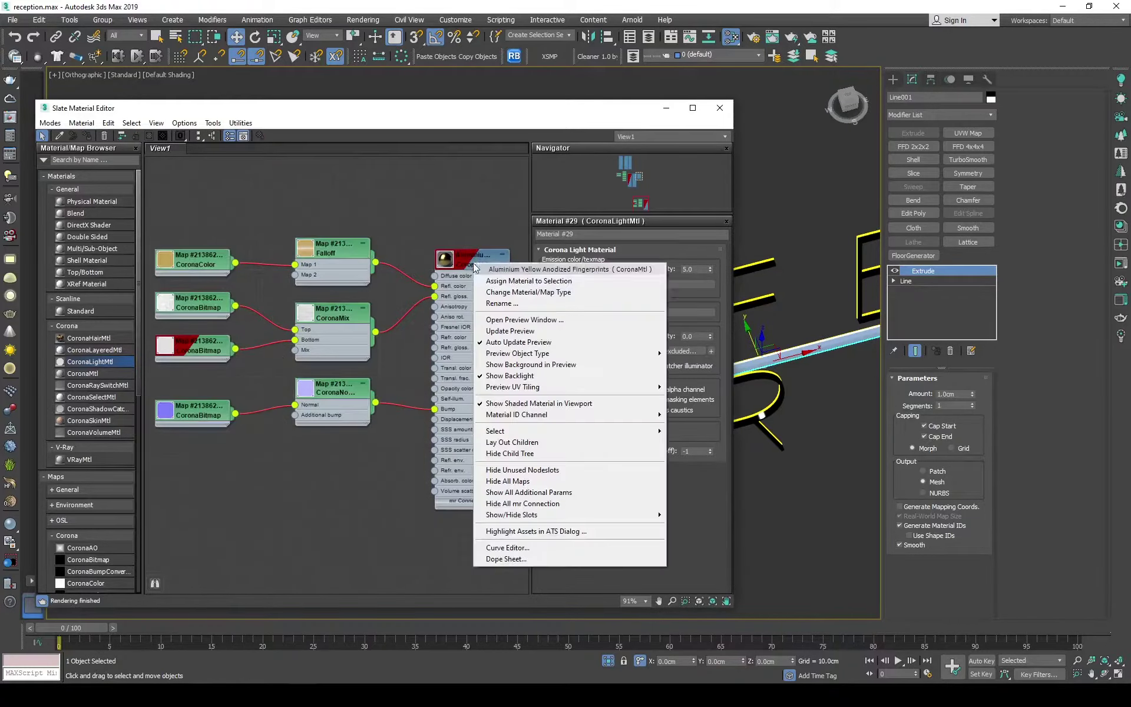
{"action": "left_click", "coordinate": [483, 278]}
{"action": "left_click", "coordinate": [720, 108]}
- Switch the viewport between camera and front views, shaded and wireframe
{"action": "key", "text": "c"}
{"action": "left_click", "coordinate": [609, 585]}
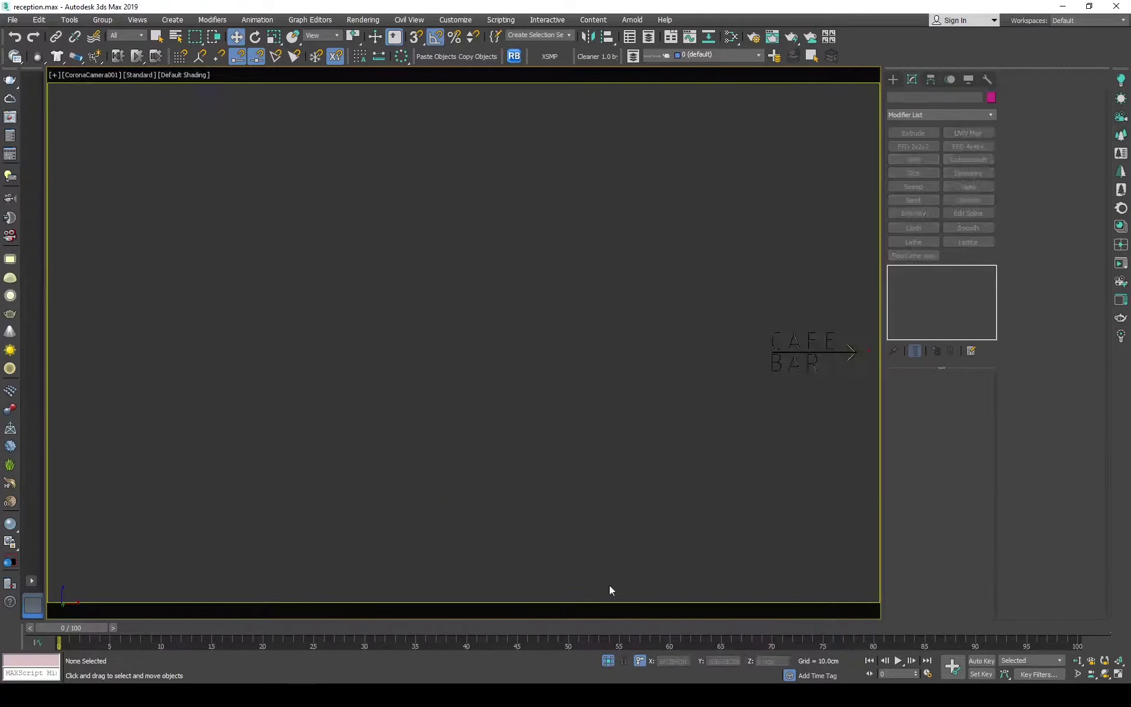
{"action": "key", "text": "alt+q"}
{"action": "key", "text": "F3"}
{"action": "key", "text": "f"}
- Zoom to the CAFE BAR sign in front view and clone it as an independent Copy
{"action": "key", "text": "ctrl+z"}
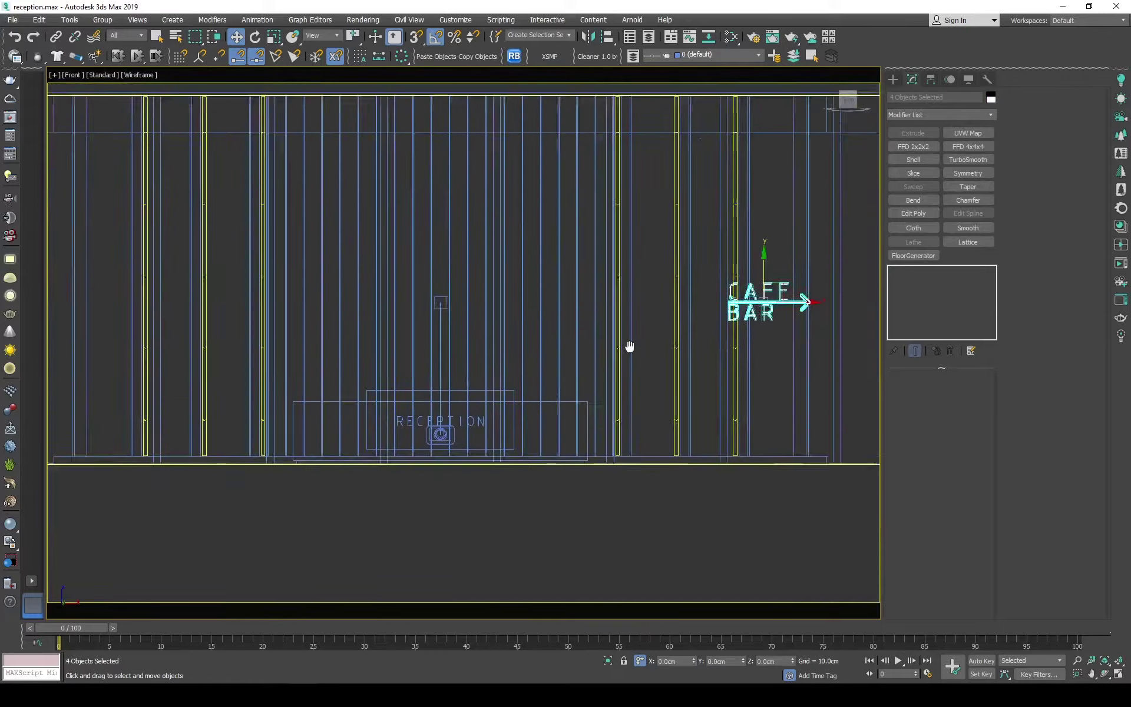
{"action": "key", "text": "z"}
{"action": "key", "text": "F3"}
{"action": "key", "text": "c"}
{"action": "key", "text": "F3"}
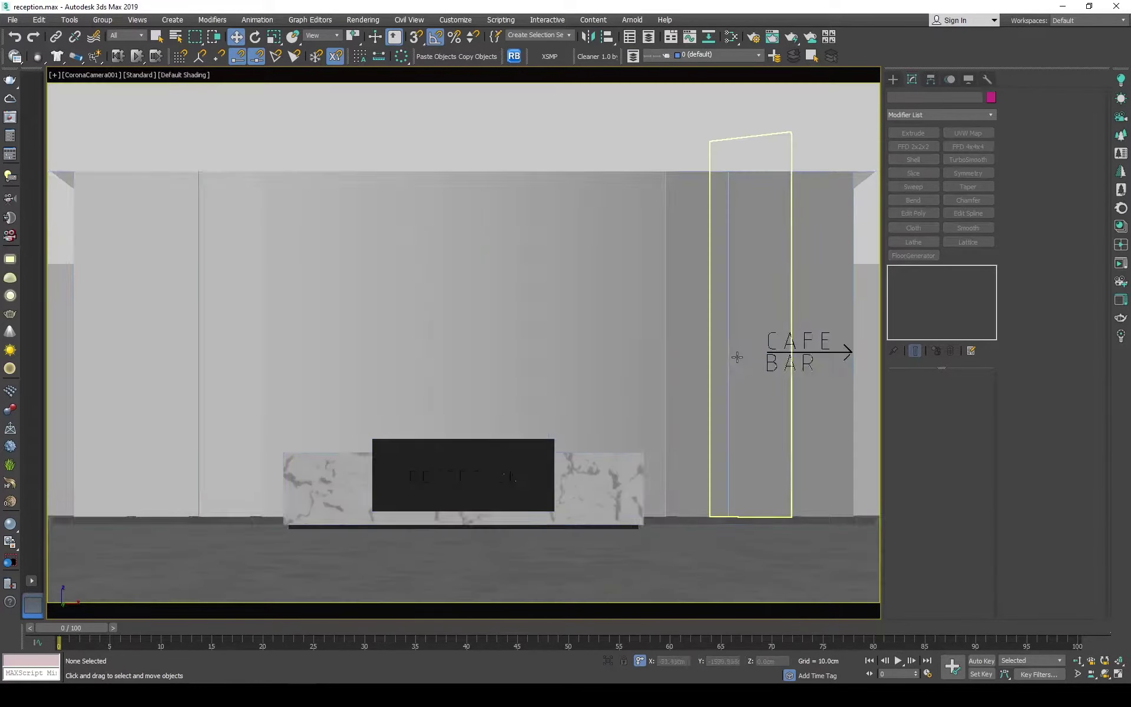
{"action": "key", "text": "F3"}
{"action": "key", "text": "f"}
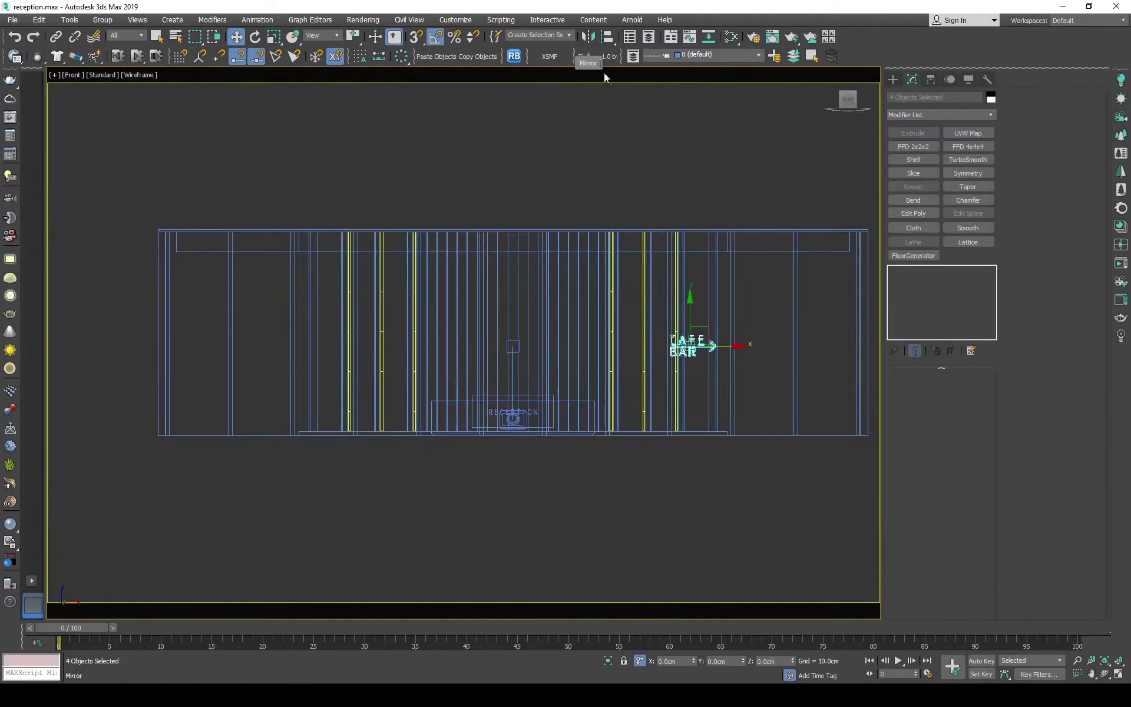
{"action": "key", "text": "ctrl+v"}
{"action": "key", "text": "Return"}
- Change the copied sign's text from CAFE BAR to ROOMS
{"action": "key", "text": "z"}
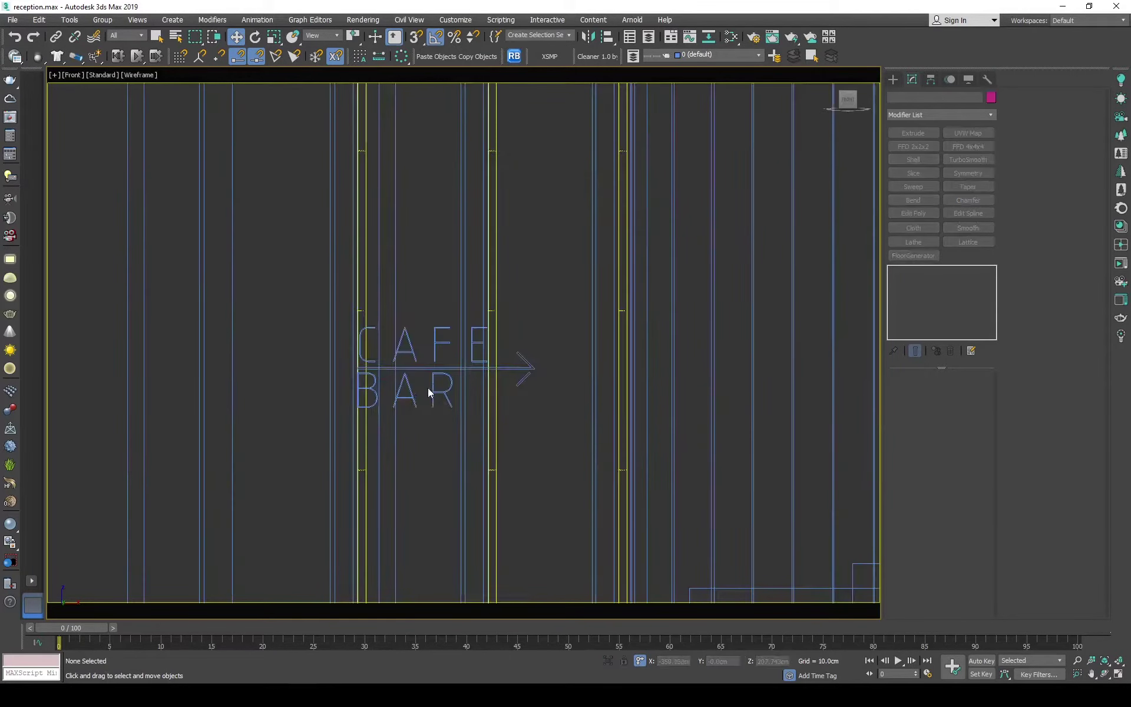
{"action": "left_click", "coordinate": [941, 282]}
{"action": "left_click", "coordinate": [930, 502]}
{"action": "key", "text": "Return"}
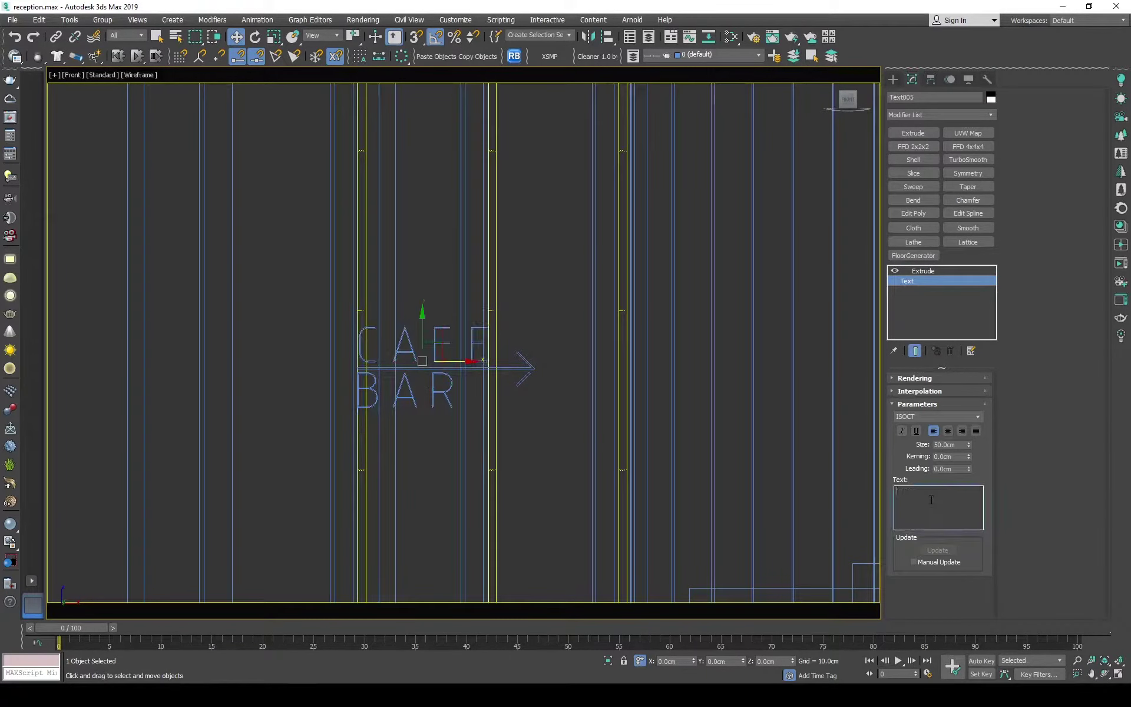
{"action": "left_click", "coordinate": [933, 271]}
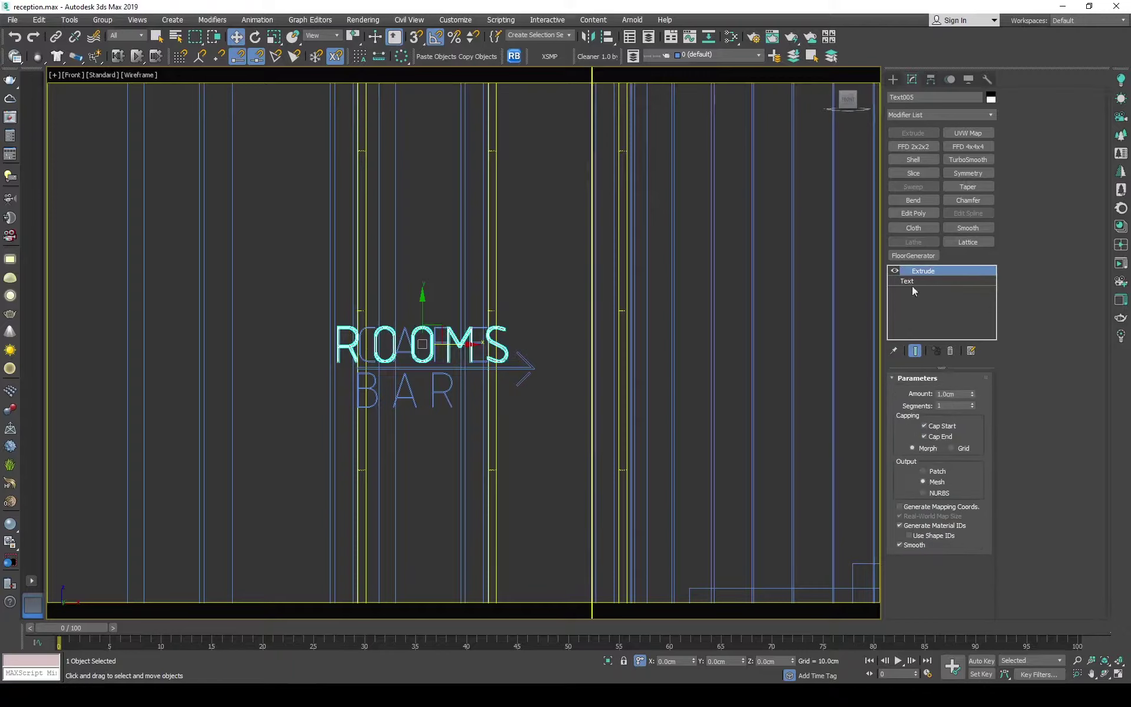
{"action": "key", "text": "ctrl+z"}
{"action": "left_click", "coordinate": [937, 281]}
{"action": "type", "text": "ROOMS"}
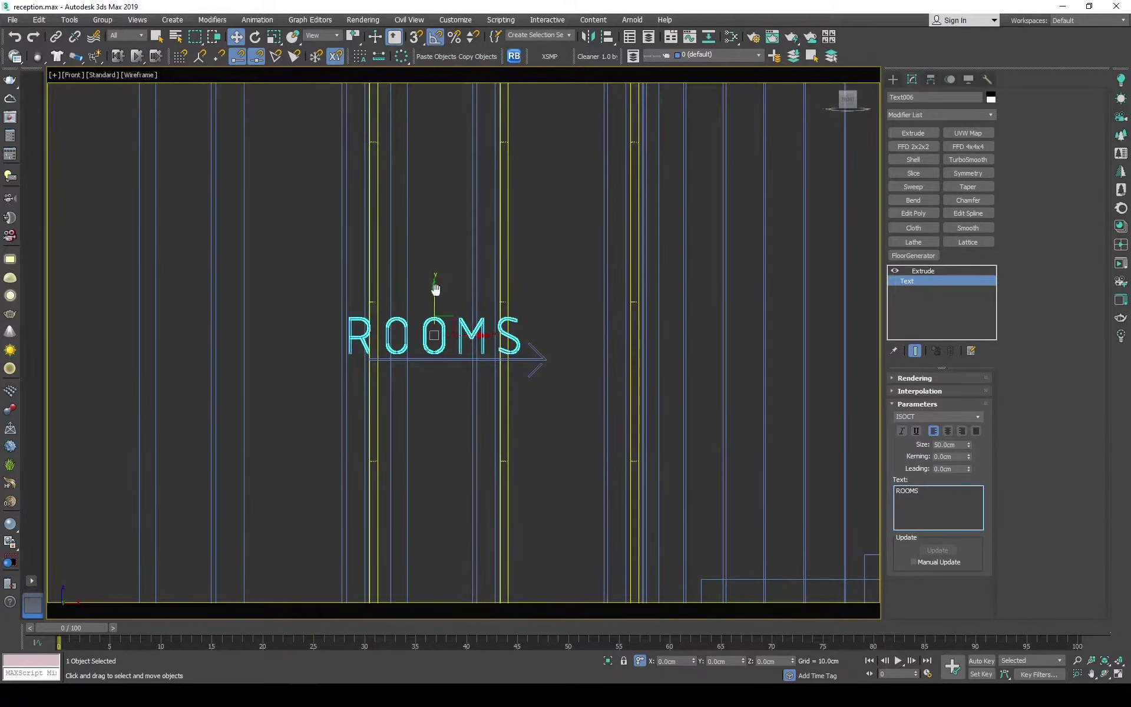
- Mirror the copied arrow on X to point left and move it left
{"action": "scroll", "coordinate": [436, 353], "scroll_direction": "up", "scroll_amount": 2}
{"action": "left_click", "coordinate": [458, 385]}
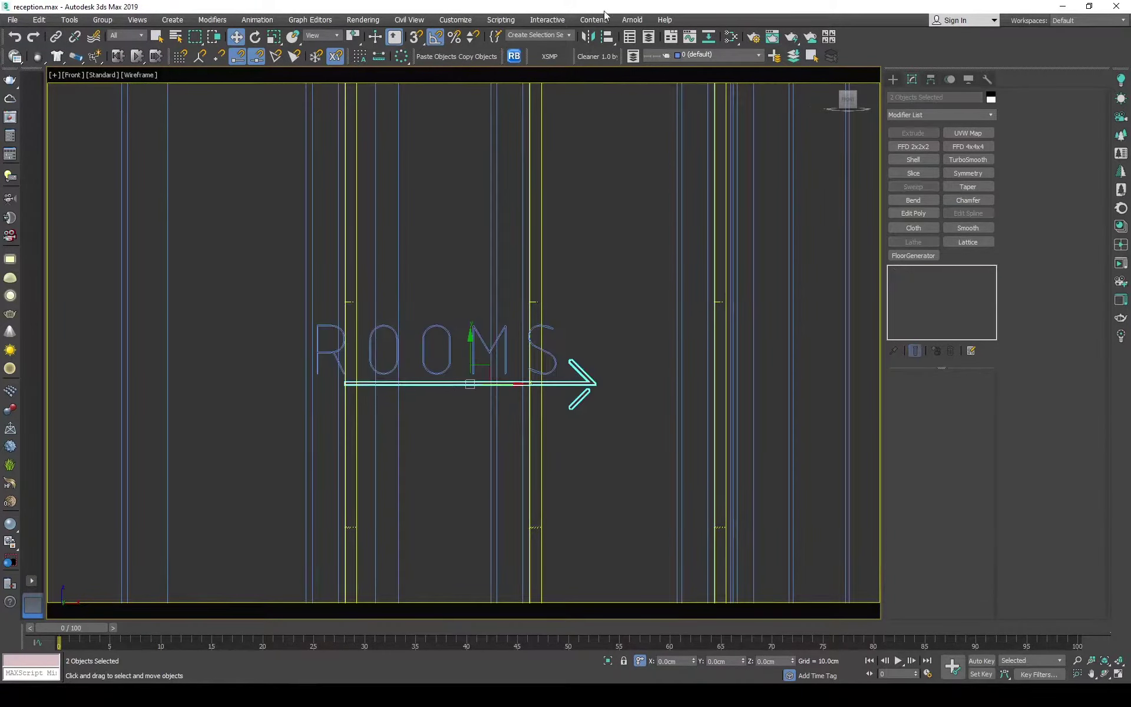
{"action": "key", "text": "alt+m"}
{"action": "left_click", "coordinate": [533, 438]}
{"action": "left_click_drag", "start_coordinate": [496, 383], "coordinate": [428, 383]}
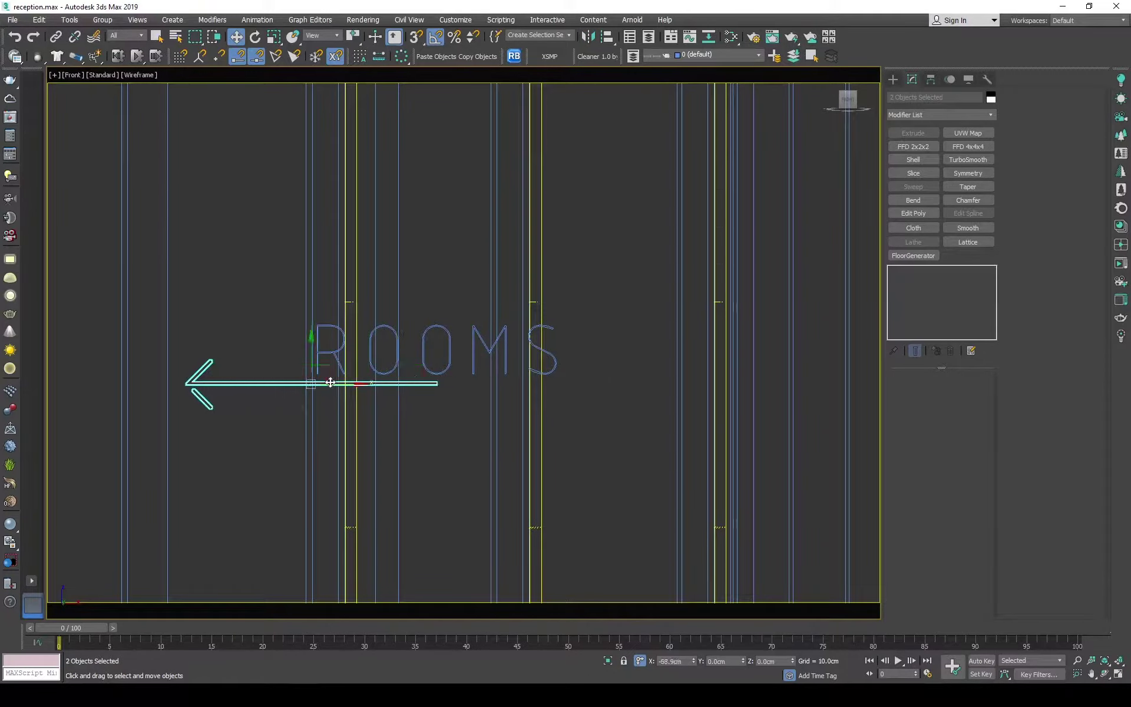
- Move the ROOMS text left over the arrow on the slat wall
{"action": "scroll", "coordinate": [330, 383], "scroll_direction": "down", "scroll_amount": 2}
{"action": "middle_click_drag", "start_coordinate": [385, 372], "coordinate": [543, 386]}
{"action": "left_click", "coordinate": [543, 387], "text": "ctrl"}
{"action": "scroll", "coordinate": [442, 361], "scroll_direction": "down", "scroll_amount": 3}
{"action": "middle_click_drag", "start_coordinate": [442, 362], "coordinate": [483, 420], "text": "alt"}
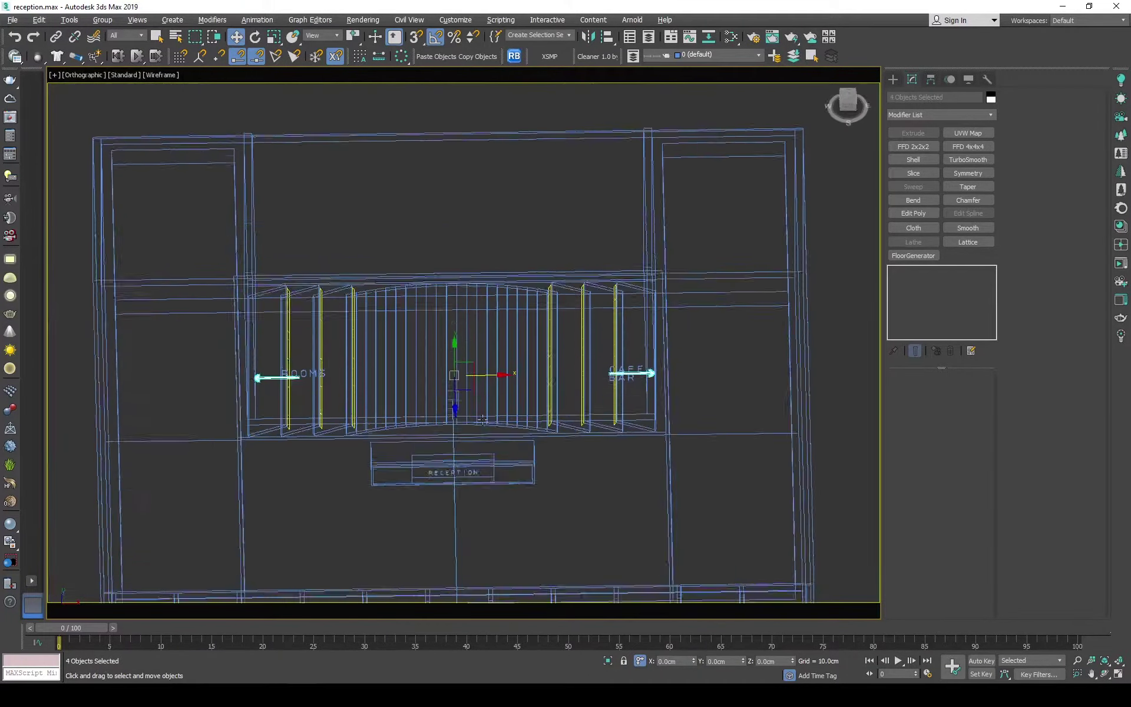
{"action": "key", "text": "f"}
{"action": "scroll", "coordinate": [401, 366], "scroll_direction": "up", "scroll_amount": 3}
{"action": "middle_click_drag", "start_coordinate": [401, 366], "coordinate": [306, 330]}
{"action": "scroll", "coordinate": [342, 318], "scroll_direction": "up", "scroll_amount": 3}
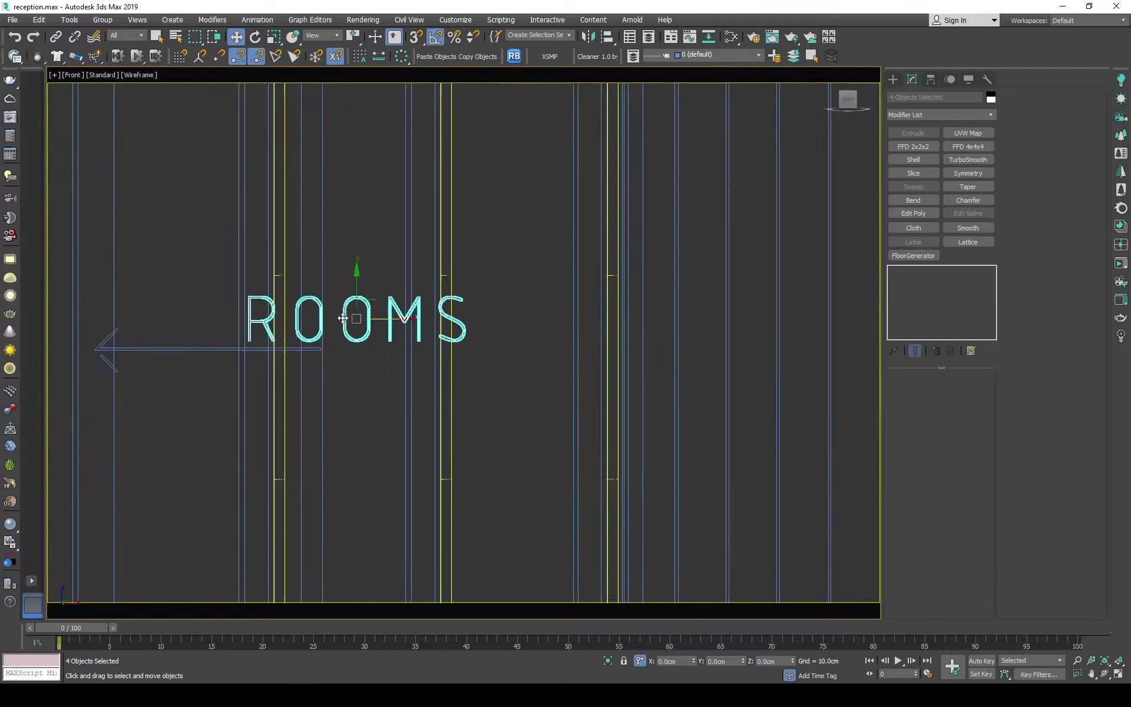
{"action": "left_click_drag", "start_coordinate": [342, 318], "coordinate": [284, 316]}
- Adjust the arrow's tail vertices to fit under ROOMS
{"action": "left_click", "coordinate": [227, 350]}
{"action": "left_click", "coordinate": [906, 281]}
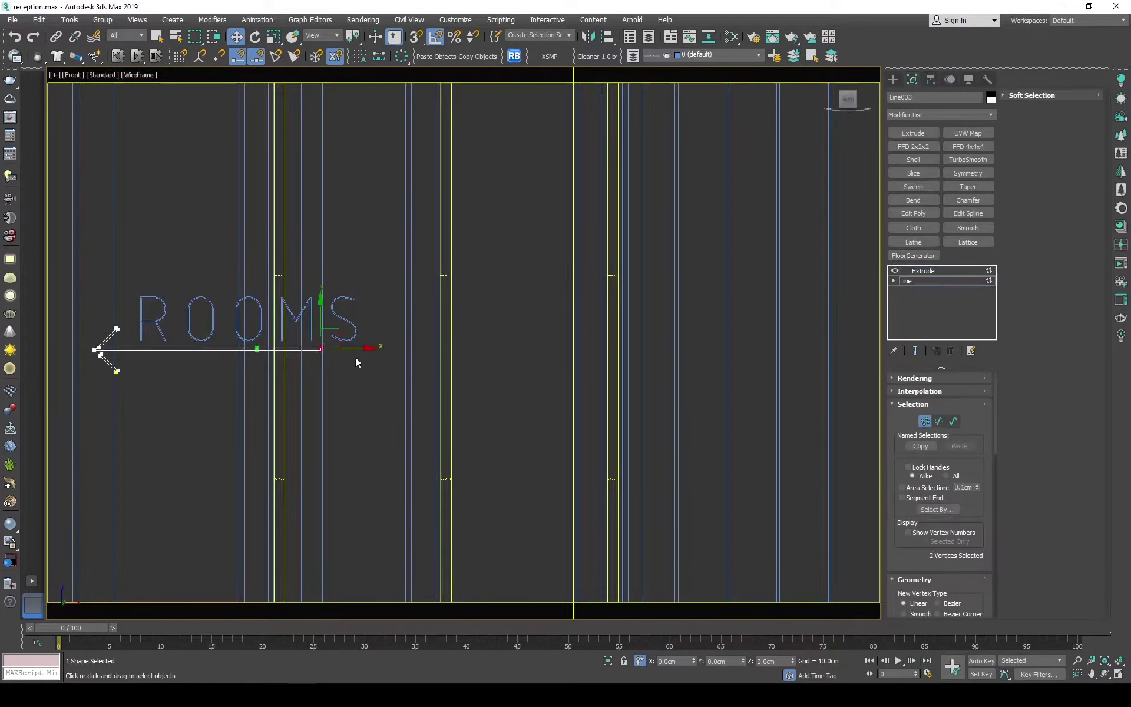
{"action": "key", "text": "1"}
{"action": "scroll", "coordinate": [295, 352], "scroll_direction": "up", "scroll_amount": 4}
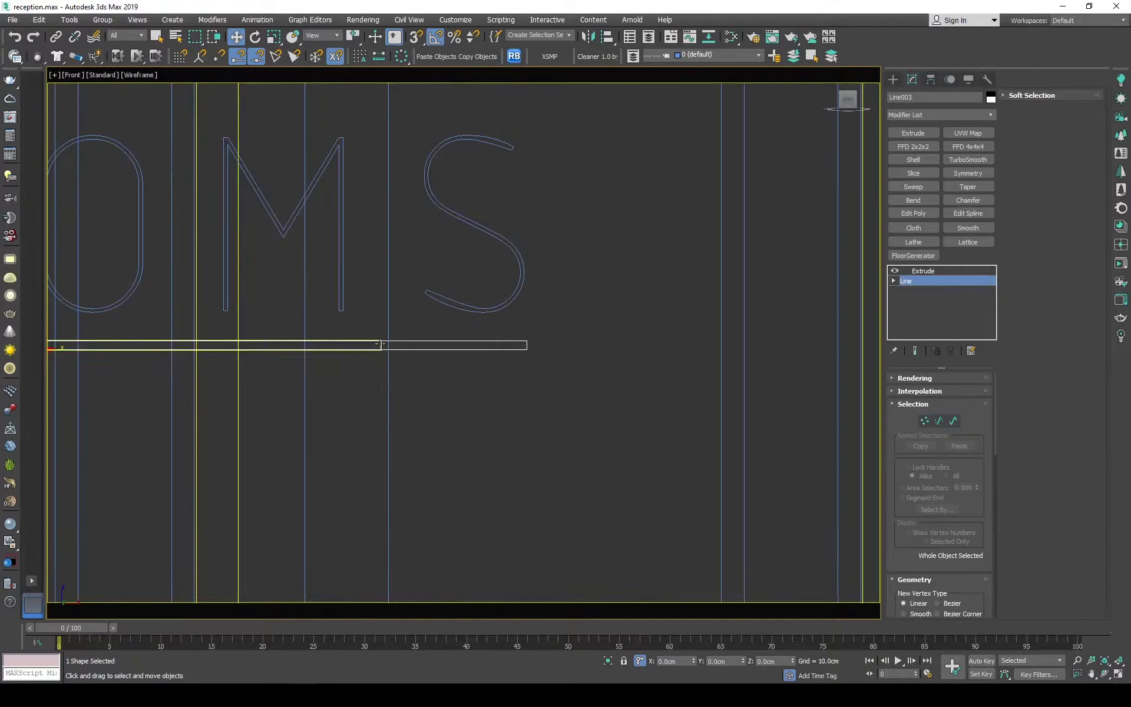
{"action": "left_click", "coordinate": [452, 361]}
{"action": "scroll", "coordinate": [452, 361], "scroll_direction": "down", "scroll_amount": 4}
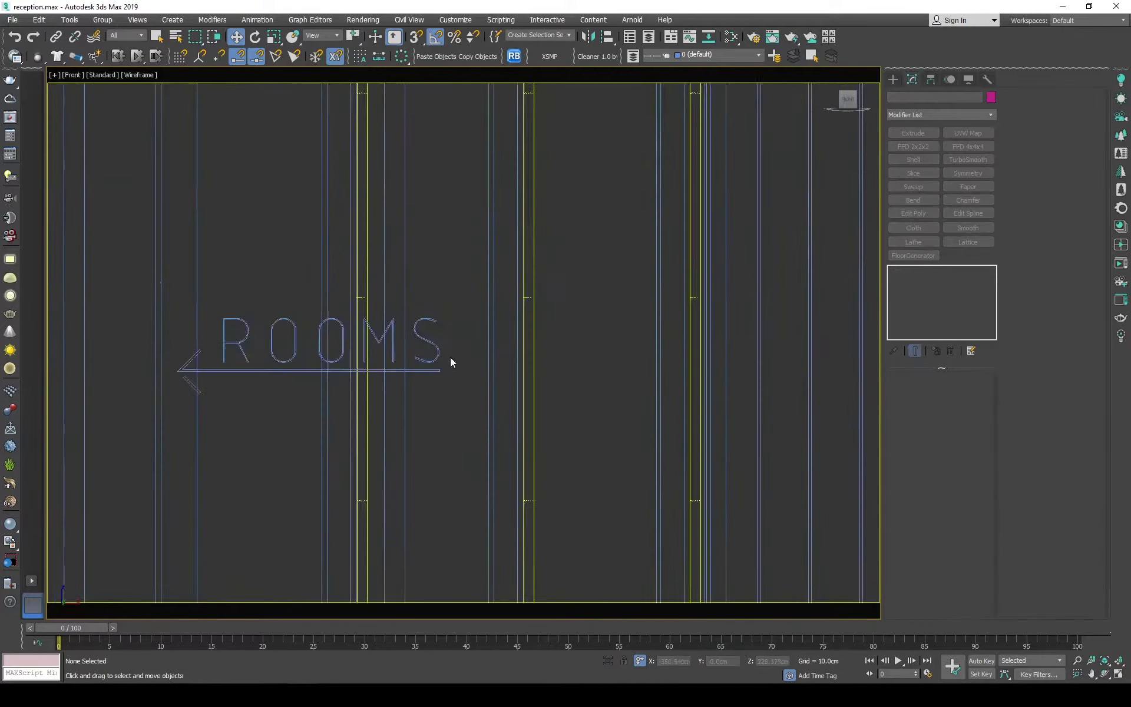
- Check the ROOMS and RECEPTION signs in the CoronaCamera view, wireframe and shaded
{"action": "key", "text": "c"}
{"action": "key", "text": "F3"}
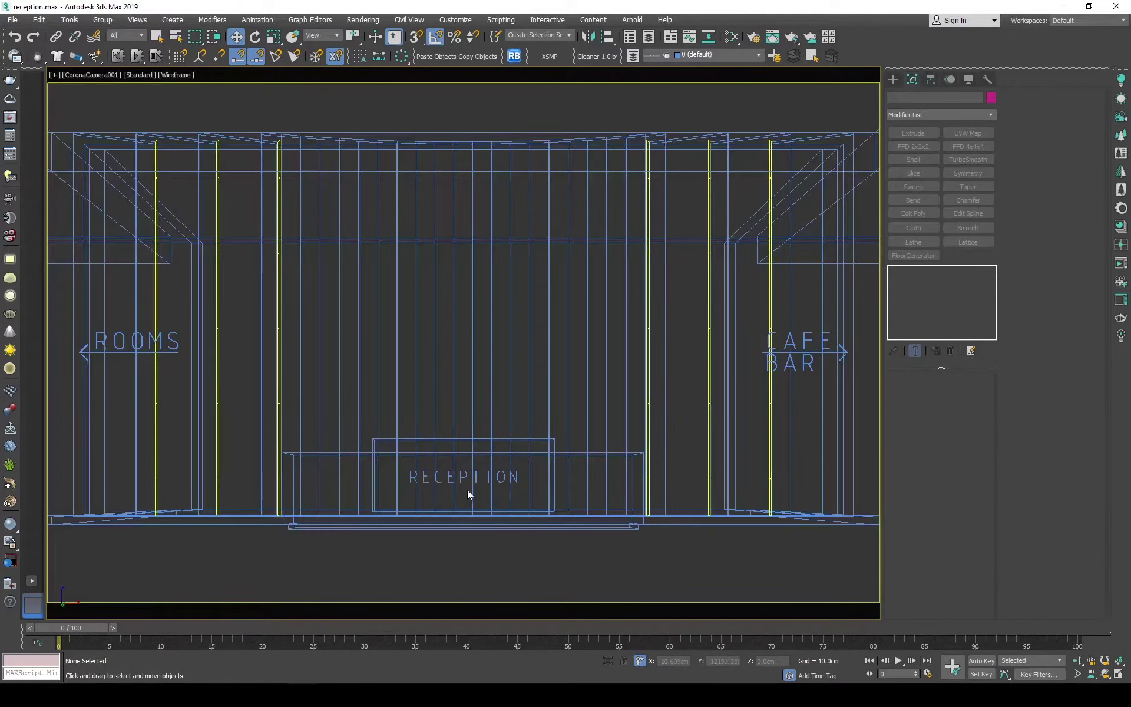
{"action": "left_click", "coordinate": [467, 477]}
{"action": "key", "text": "F3"}
- Copy the existing strip light in the top view
{"action": "left_click", "coordinate": [459, 441]}
{"action": "key", "text": "t"}
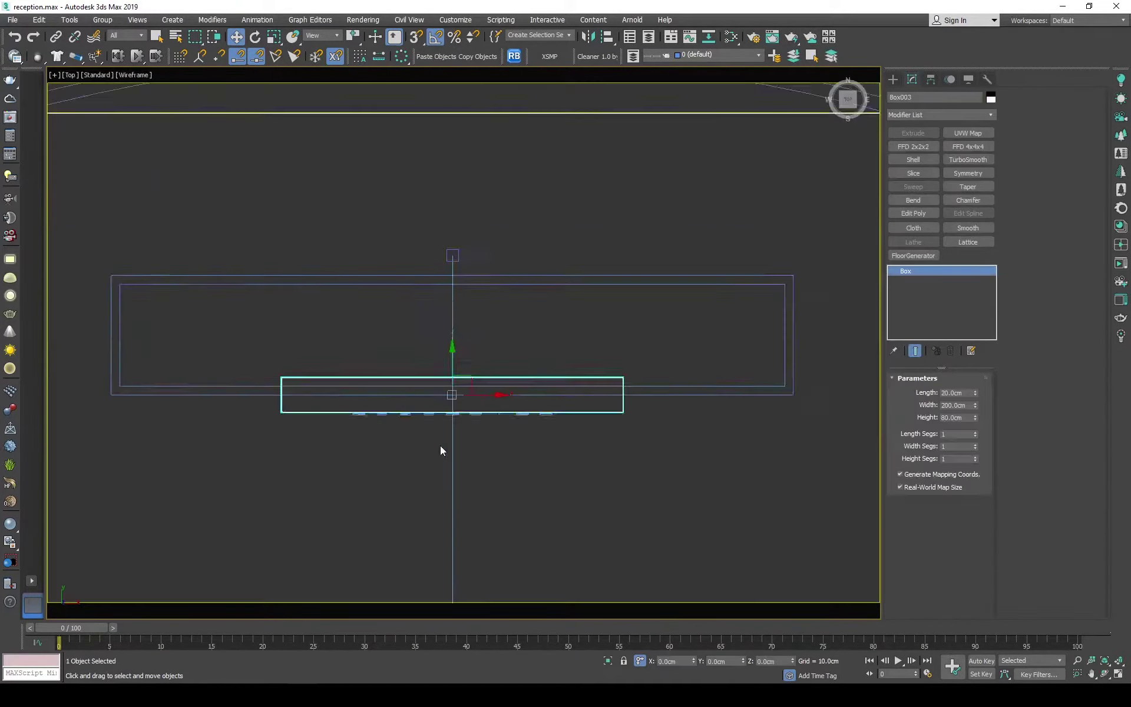
{"action": "scroll", "coordinate": [439, 449], "scroll_direction": "down", "scroll_amount": 3}
{"action": "left_click", "coordinate": [455, 487]}
{"action": "left_click_drag", "start_coordinate": [455, 487], "coordinate": [457, 489], "text": "shift"}
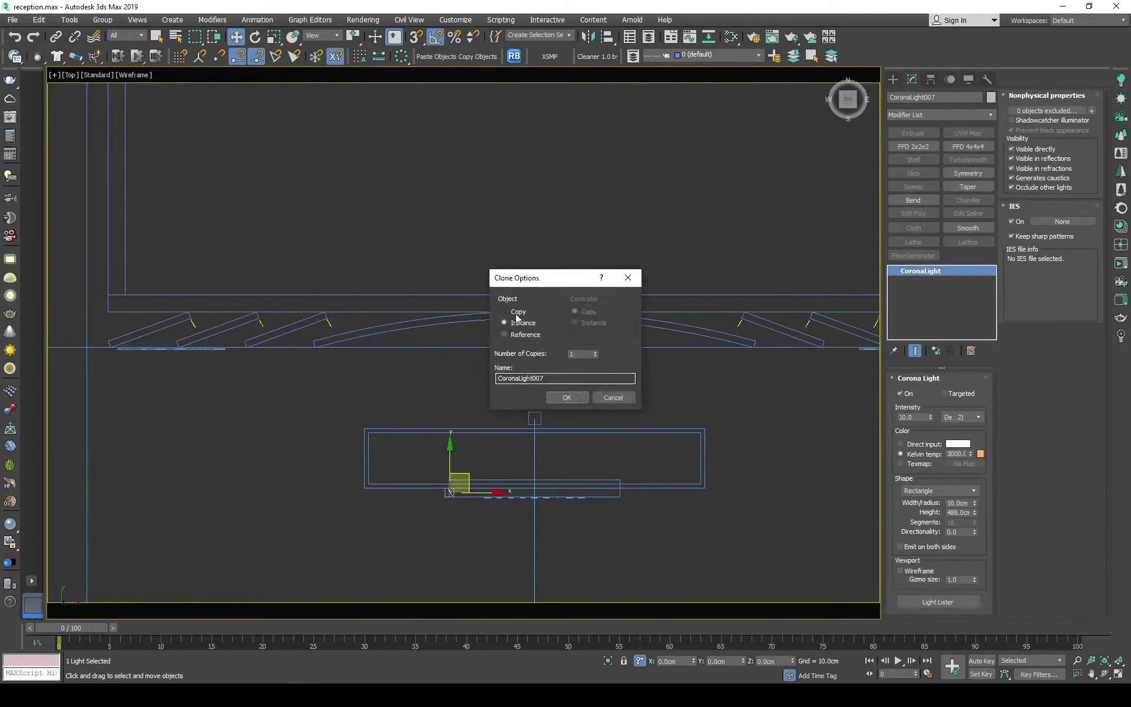
{"action": "left_click", "coordinate": [565, 396]}
- Set the copied light's height to 50 cm in the front view
{"action": "scroll", "coordinate": [450, 508], "scroll_direction": "up", "scroll_amount": 3}
{"action": "scroll", "coordinate": [524, 416], "scroll_direction": "down", "scroll_amount": 3}
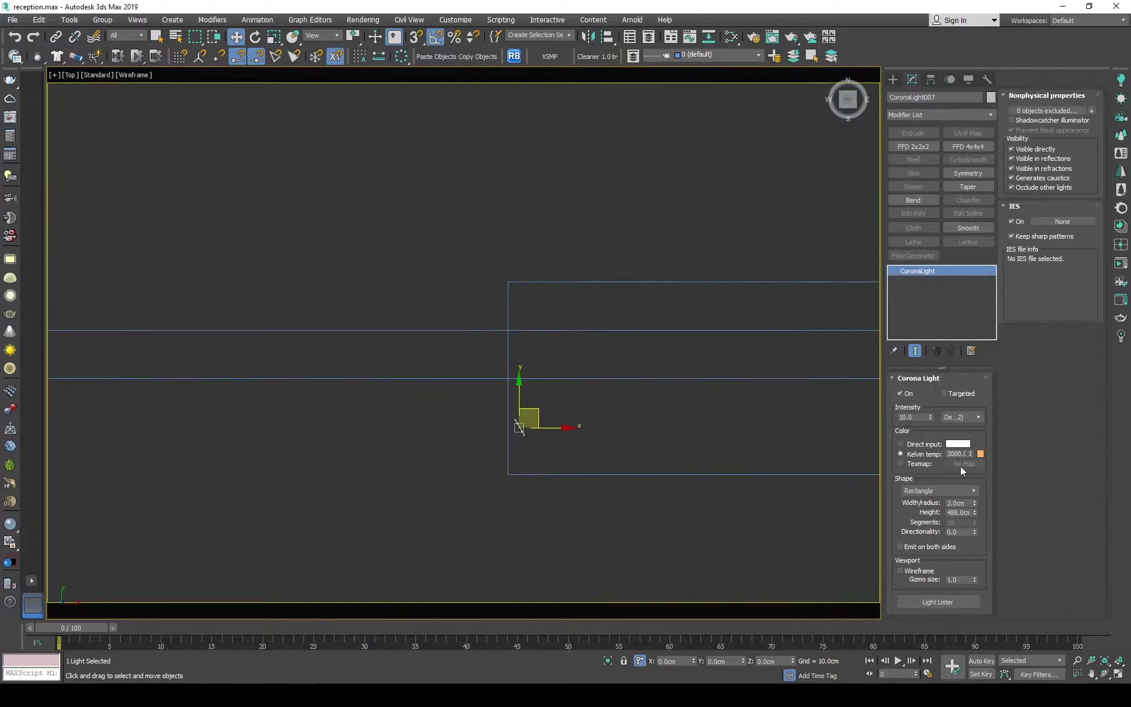
{"action": "key", "text": "e"}
{"action": "scroll", "coordinate": [512, 369], "scroll_direction": "up", "scroll_amount": 3}
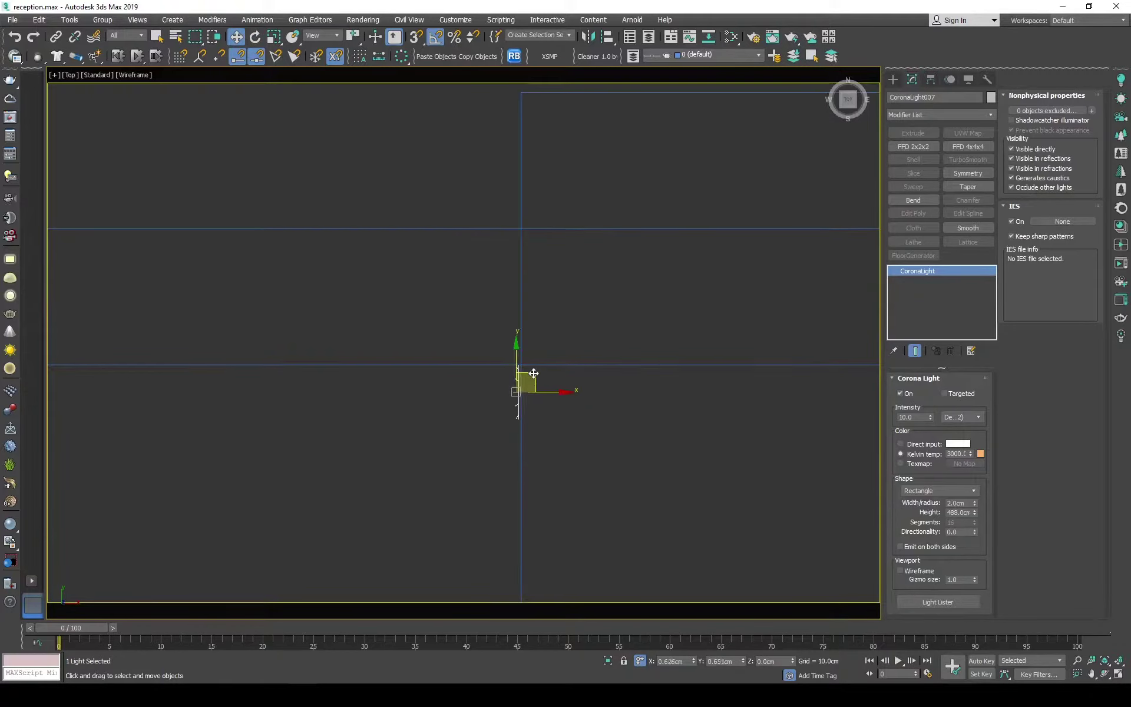
{"action": "scroll", "coordinate": [530, 374], "scroll_direction": "down", "scroll_amount": 3}
{"action": "key", "text": "f"}
{"action": "scroll", "coordinate": [474, 492], "scroll_direction": "up", "scroll_amount": 2}
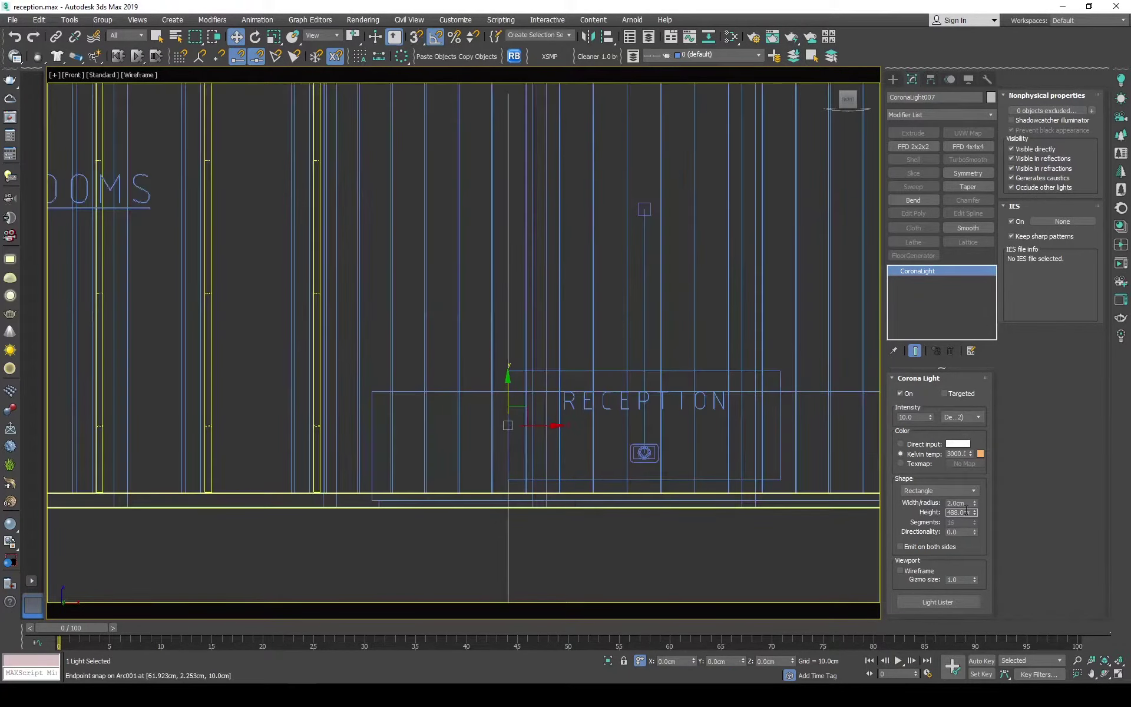
{"action": "type", "text": "50"}
{"action": "key", "text": "Return"}
- Create a mirrored instance of the 50 cm light
{"action": "scroll", "coordinate": [507, 309], "scroll_direction": "up", "scroll_amount": 5}
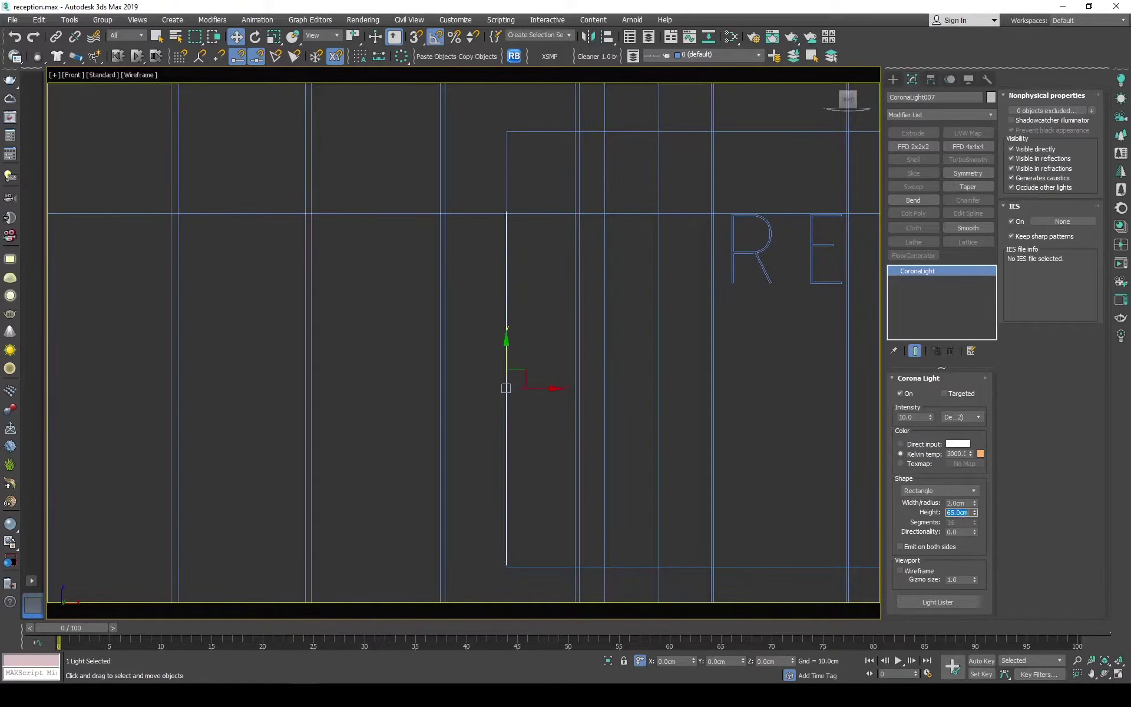
{"action": "scroll", "coordinate": [506, 357], "scroll_direction": "up", "scroll_amount": 3}
{"action": "scroll", "coordinate": [591, 313], "scroll_direction": "down", "scroll_amount": 3}
{"action": "scroll", "coordinate": [576, 373], "scroll_direction": "up", "scroll_amount": 3}
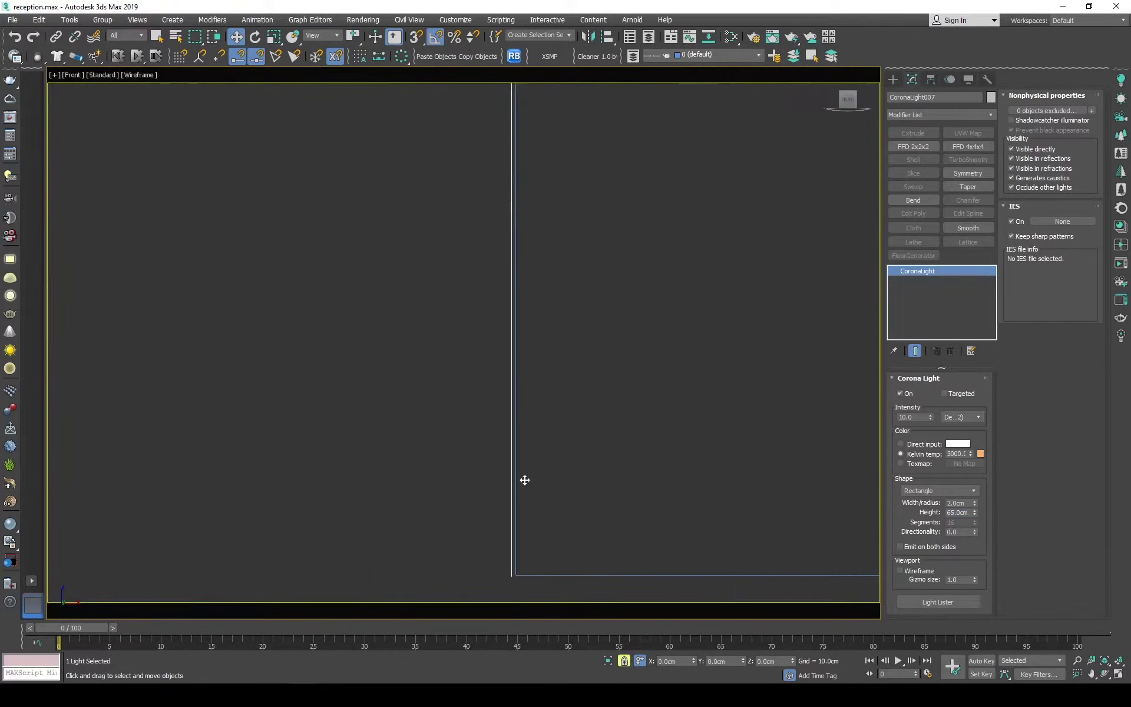
{"action": "middle_click_drag", "start_coordinate": [525, 480], "coordinate": [409, 201]}
{"action": "scroll", "coordinate": [382, 163], "scroll_direction": "down", "scroll_amount": 3}
{"action": "scroll", "coordinate": [321, 194], "scroll_direction": "down", "scroll_amount": 2}
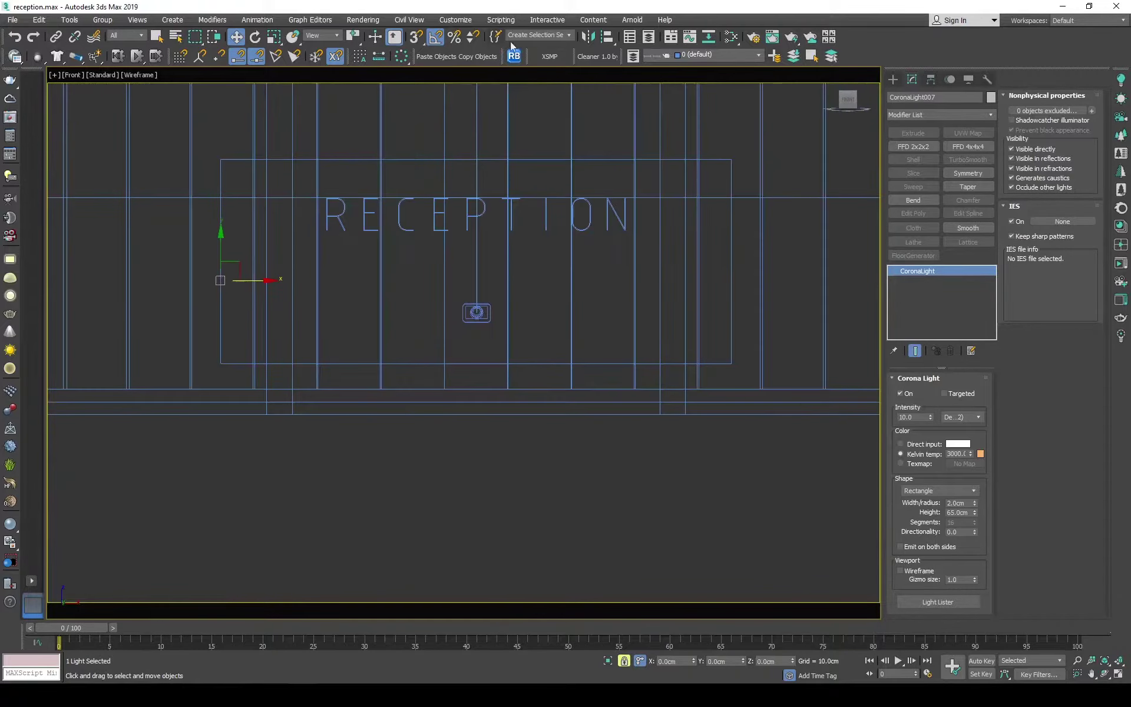
{"action": "left_click", "coordinate": [588, 36]}
{"action": "key", "text": "Return"}
- Snap both vertical lights into place at the RECEPTION sign
{"action": "scroll", "coordinate": [669, 204], "scroll_direction": "up", "scroll_amount": 5}
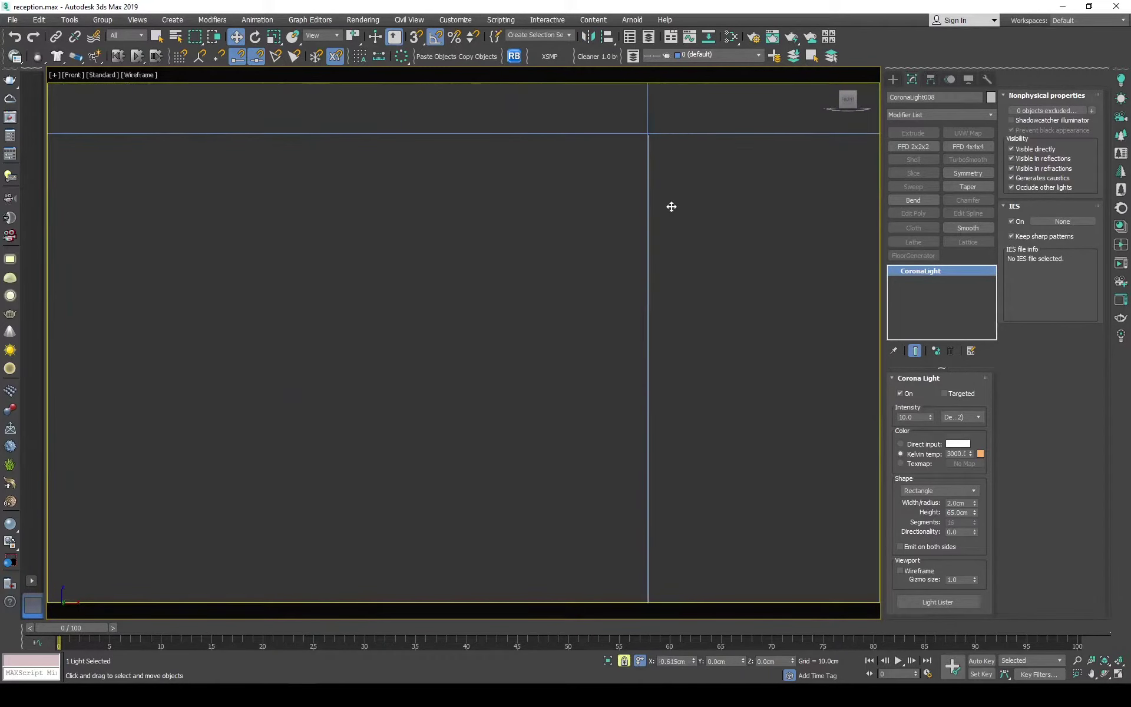
{"action": "scroll", "coordinate": [644, 208], "scroll_direction": "down", "scroll_amount": 3}
{"action": "middle_click_drag", "start_coordinate": [644, 208], "coordinate": [587, 241]}
{"action": "scroll", "coordinate": [459, 265], "scroll_direction": "down", "scroll_amount": 3}
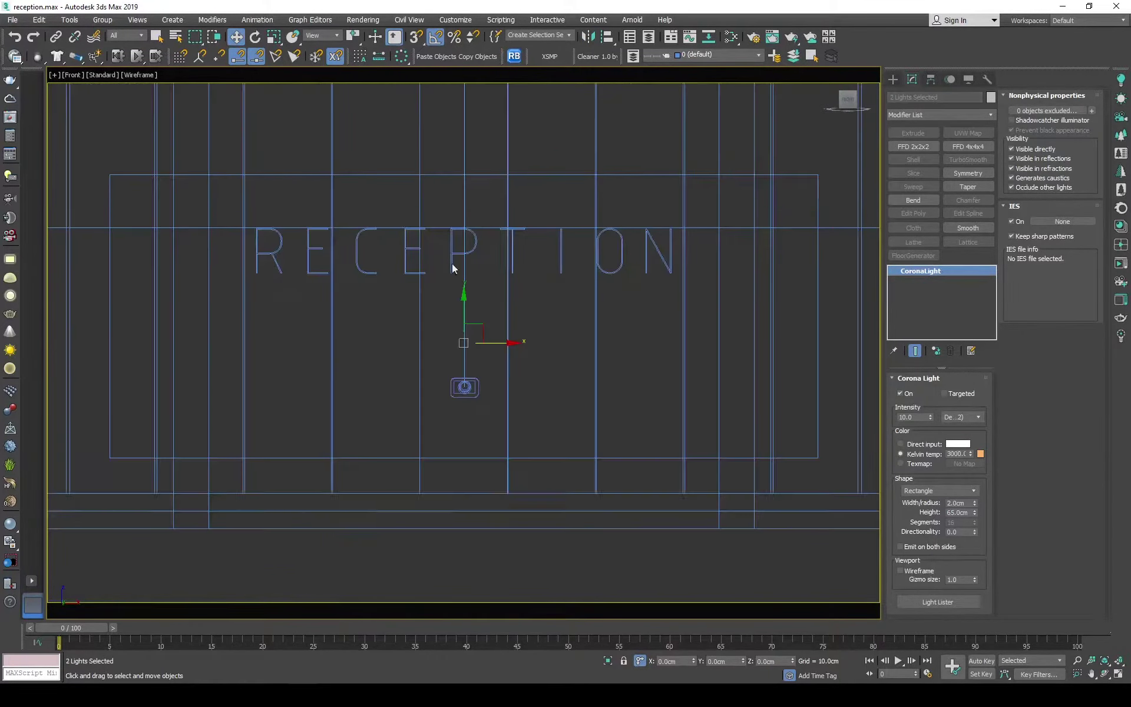
{"action": "key", "text": "s"}
{"action": "left_click_drag", "start_coordinate": [464, 343], "coordinate": [480, 445]}
- Add a -90° rotated light copy snapped to the sign's bottom centre
{"action": "key", "text": "e"}
{"action": "left_click_drag", "start_coordinate": [818, 300], "coordinate": [857, 330], "text": "shift"}
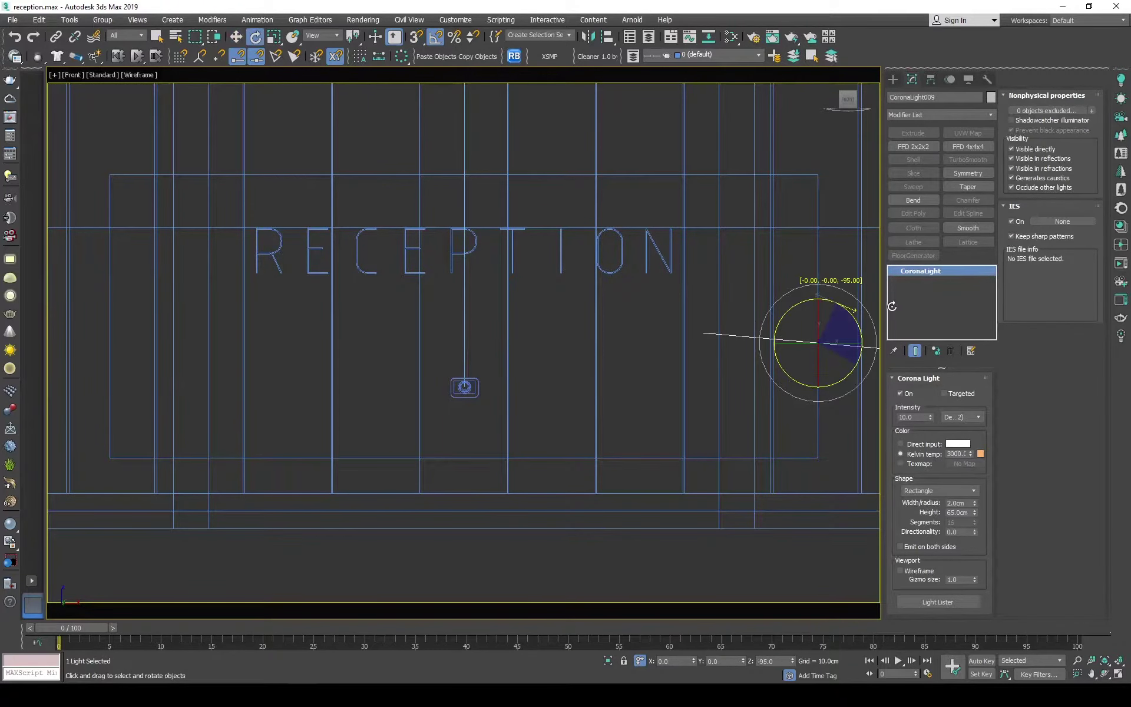
{"action": "key", "text": "Return"}
{"action": "key", "text": "w"}
{"action": "left_click_drag", "start_coordinate": [766, 343], "coordinate": [453, 466]}
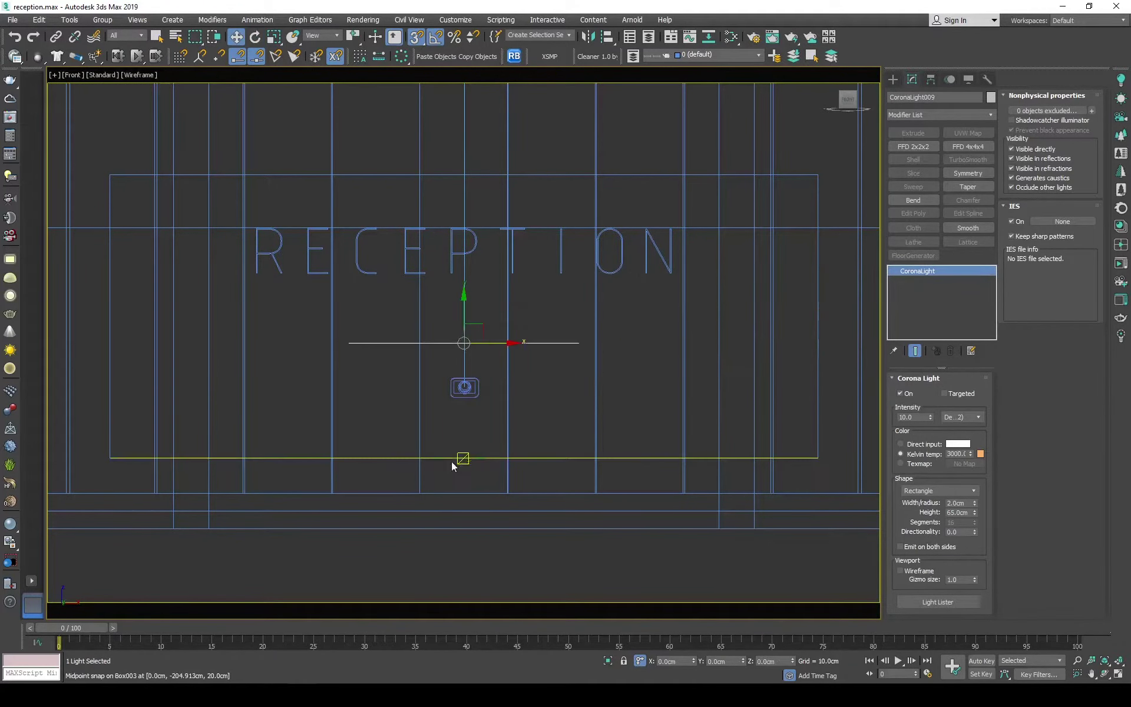
{"action": "scroll", "coordinate": [430, 442], "scroll_direction": "up", "scroll_amount": 5}
{"action": "middle_click_drag", "start_coordinate": [342, 412], "coordinate": [354, 387]}
- Deselect the light strip and return to the camera view
{"action": "scroll", "coordinate": [354, 386], "scroll_direction": "down", "scroll_amount": 4}
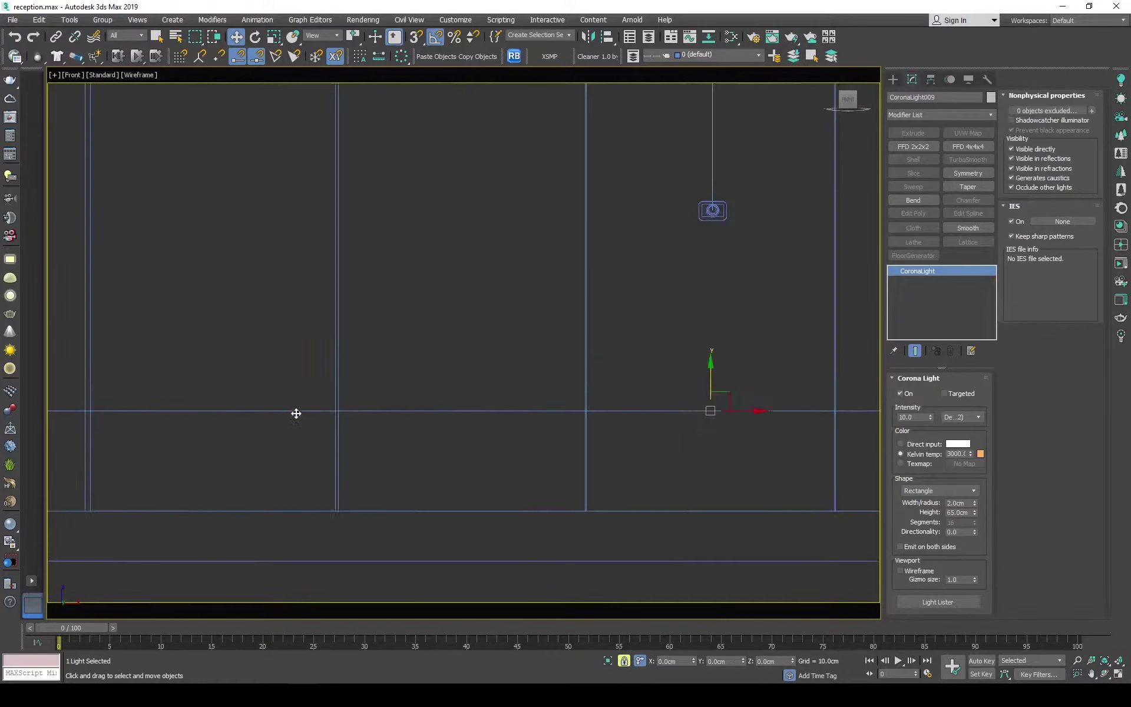
{"action": "scroll", "coordinate": [295, 412], "scroll_direction": "down", "scroll_amount": 2}
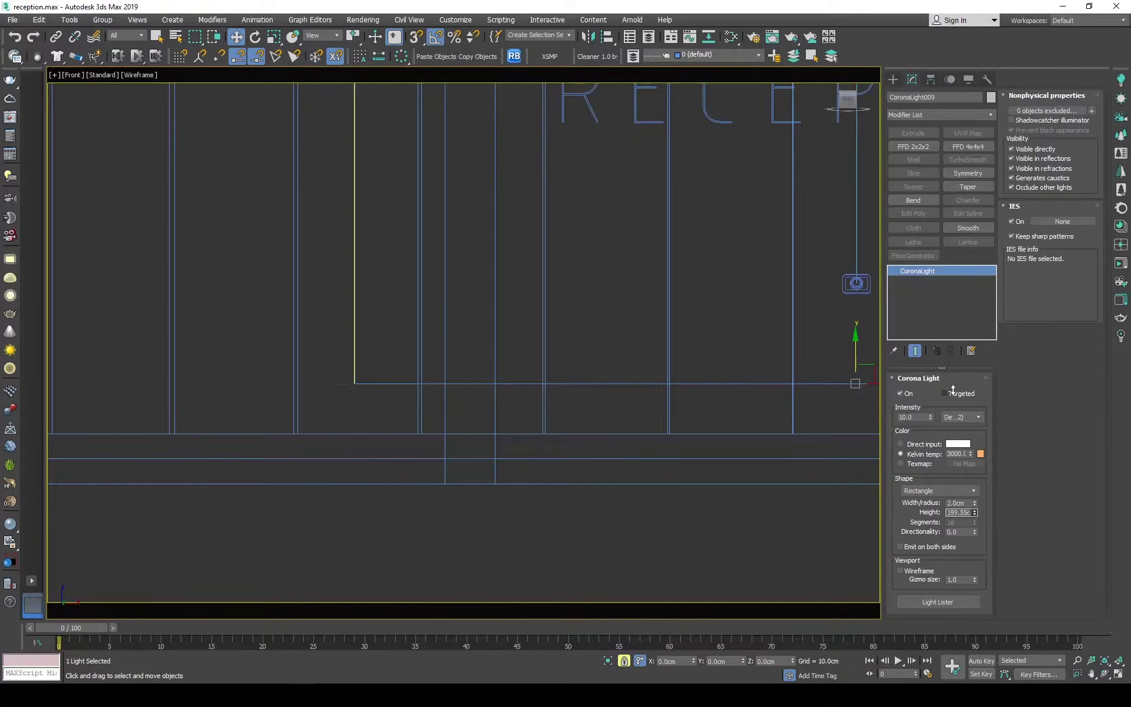
{"action": "scroll", "coordinate": [745, 424], "scroll_direction": "down", "scroll_amount": 3}
{"action": "scroll", "coordinate": [745, 424], "scroll_direction": "down", "scroll_amount": 3}
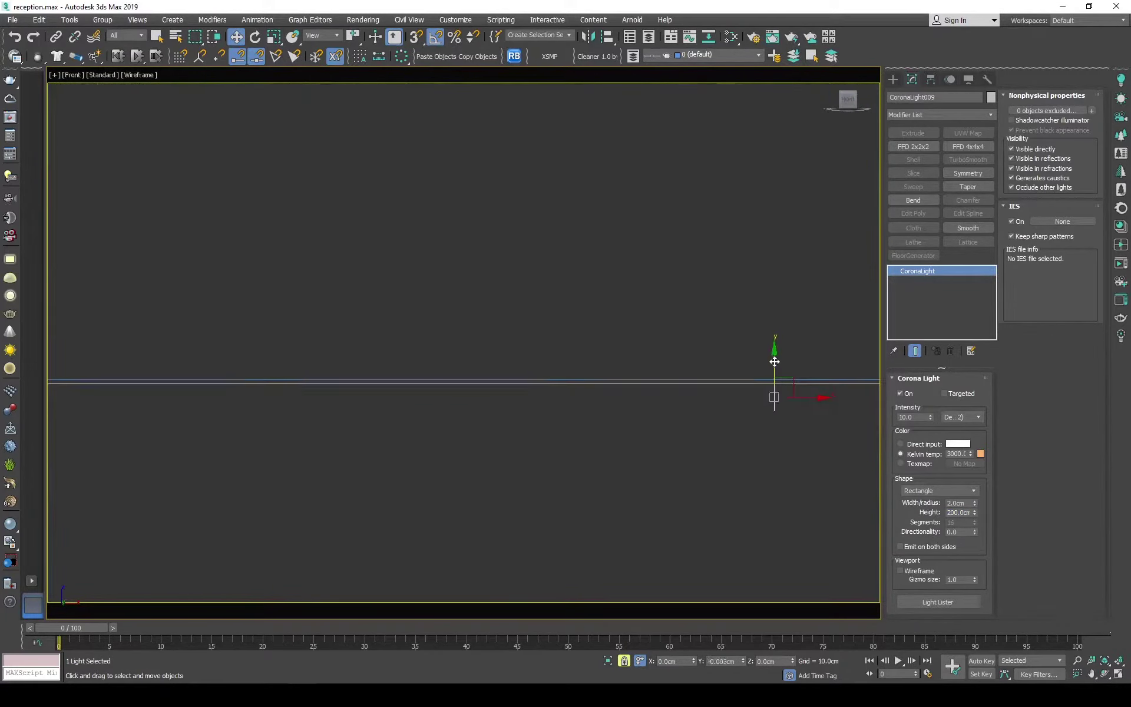
{"action": "left_click", "coordinate": [503, 414]}
{"action": "key", "text": "c"}
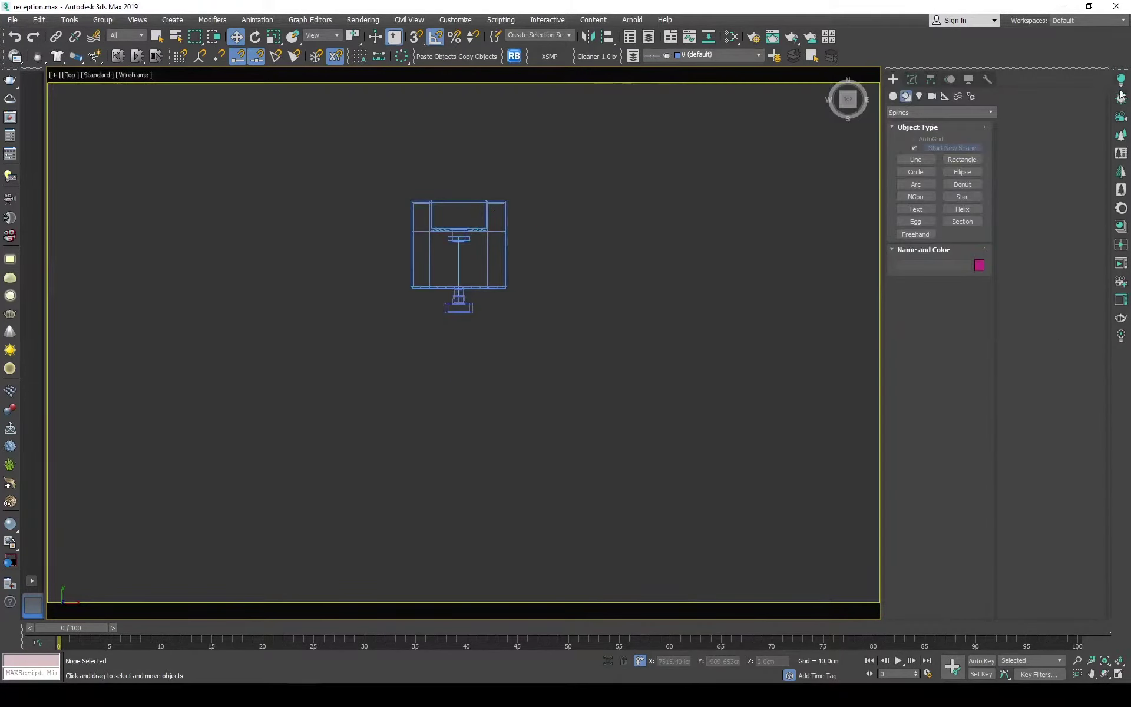
- Add a targeted Corona Sun with intensity 0.05 and size 5
{"action": "left_click", "coordinate": [1121, 96]}
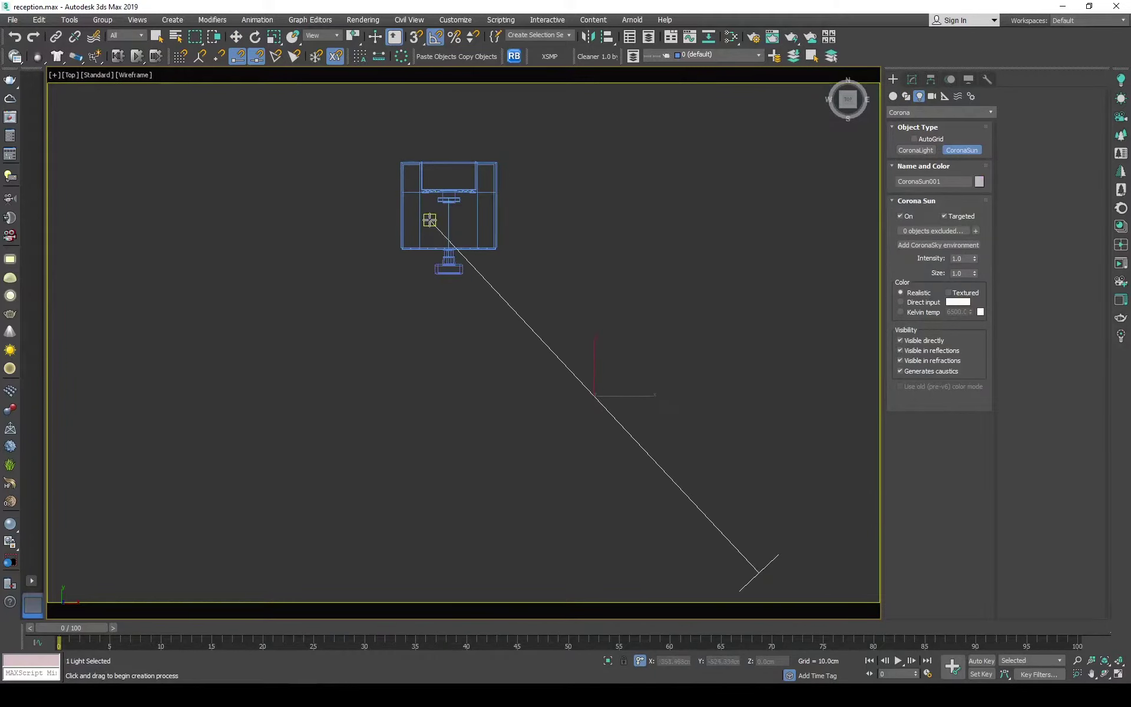
{"action": "key", "text": "w"}
{"action": "key", "text": "f"}
{"action": "left_click", "coordinate": [912, 79]}
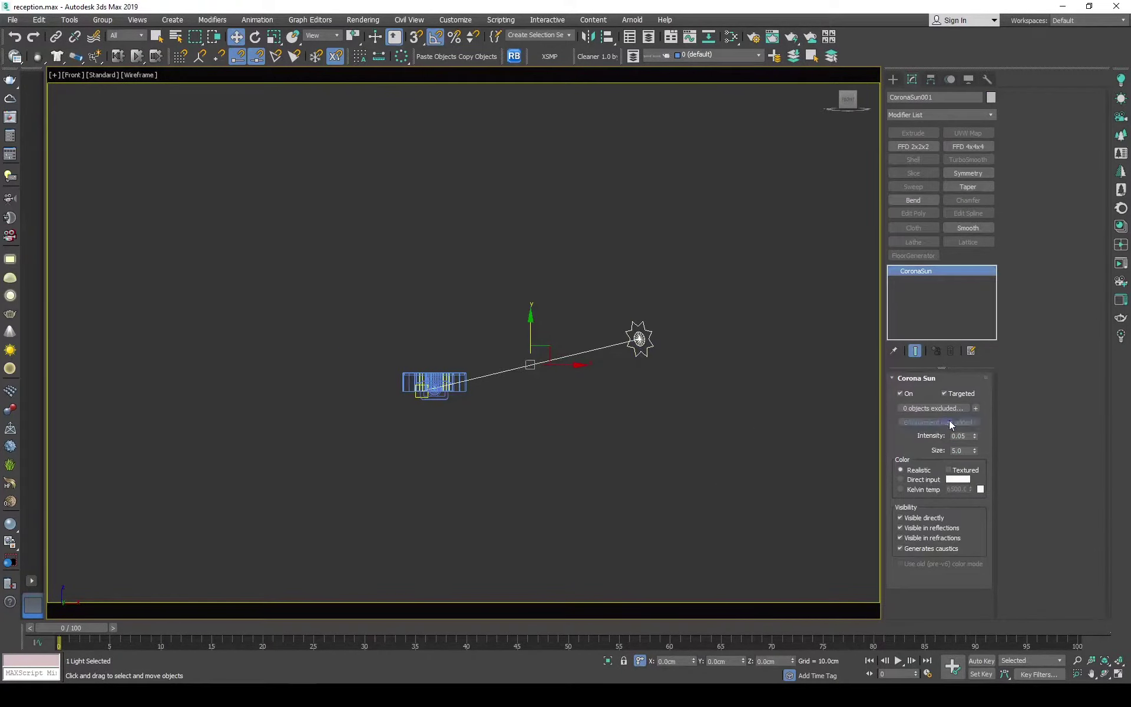
- Set exposure control to none and instance the CoronaSky environment map into Slate
{"action": "key", "text": "8"}
{"action": "key", "text": "m"}
{"action": "left_click_drag", "start_coordinate": [795, 158], "coordinate": [902, 128]}
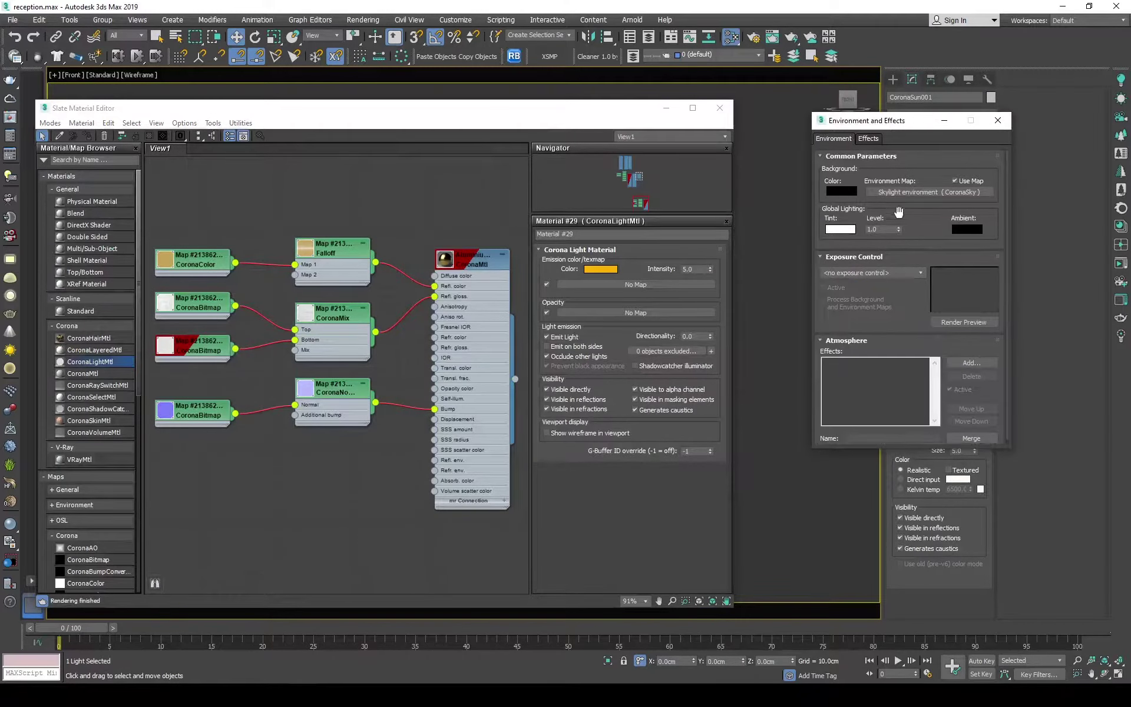
{"action": "left_click_drag", "start_coordinate": [930, 192], "coordinate": [337, 391]}
{"action": "left_click", "coordinate": [366, 396]}
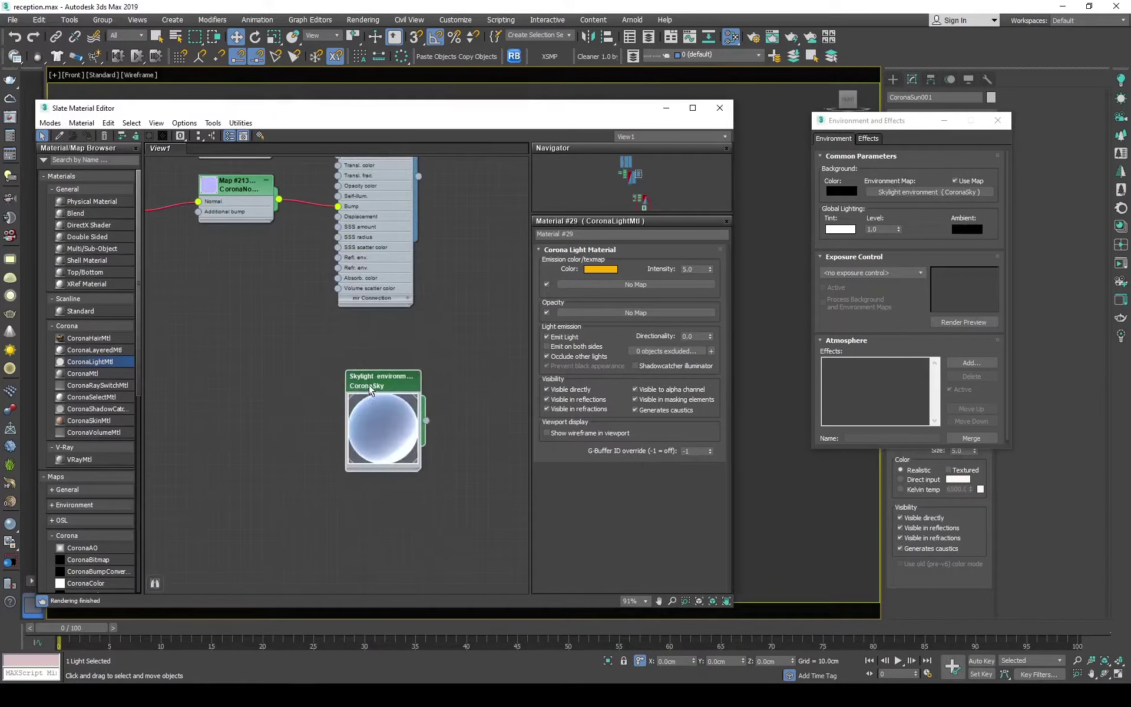
{"action": "left_click", "coordinate": [997, 120]}
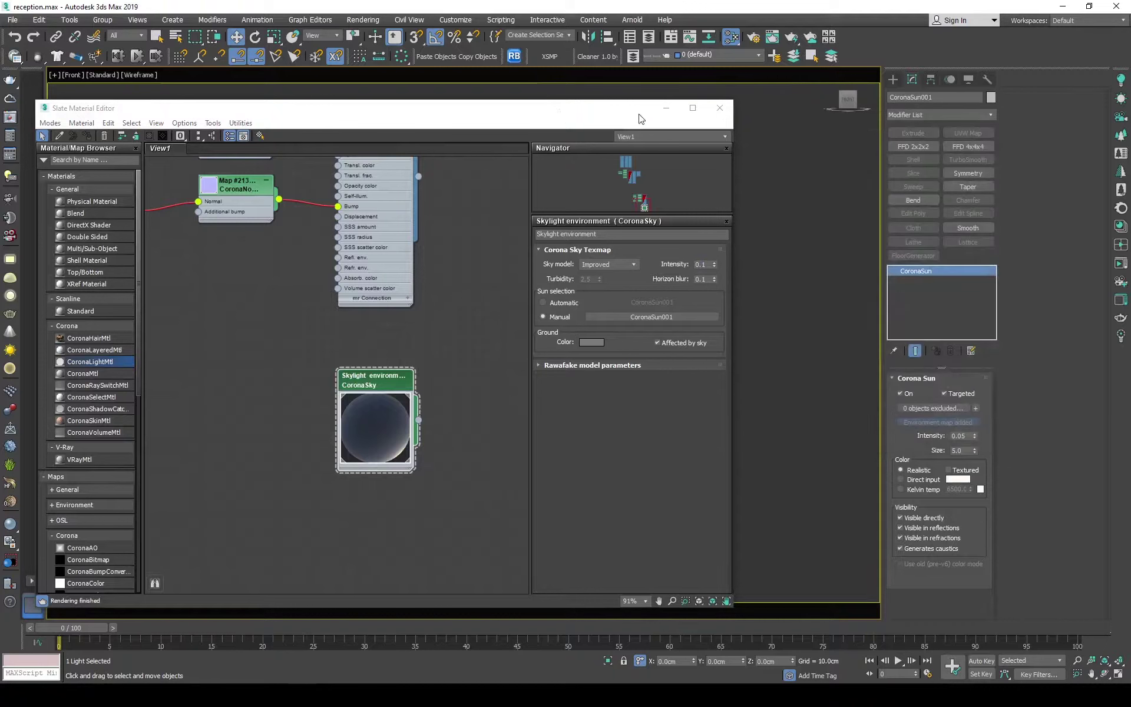
{"action": "left_click", "coordinate": [720, 108]}
- Start the Corona interactive render from the camera view
{"action": "left_click", "coordinate": [694, 320]}
{"action": "key", "text": "c"}
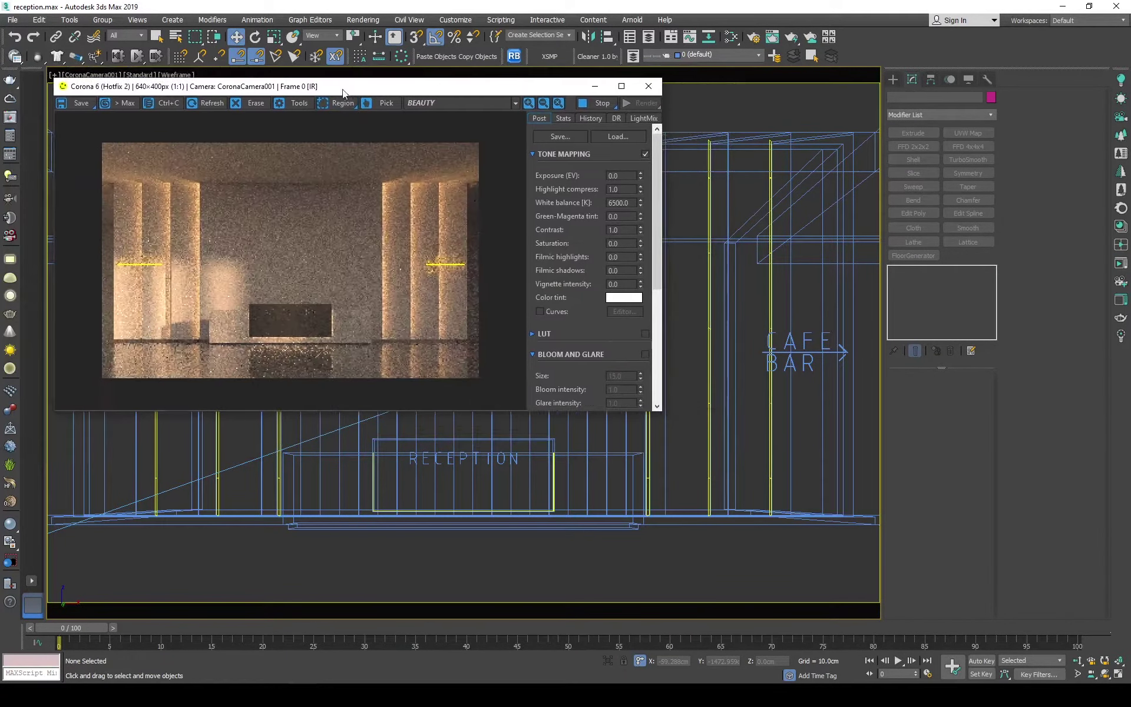
{"action": "mouse_move", "coordinate": [661, 406]}
{"action": "left_mouse_down"}
{"action": "mouse_move", "coordinate": [1014, 587]}
{"action": "mouse_move", "coordinate": [948, 585]}
{"action": "left_mouse_up"}
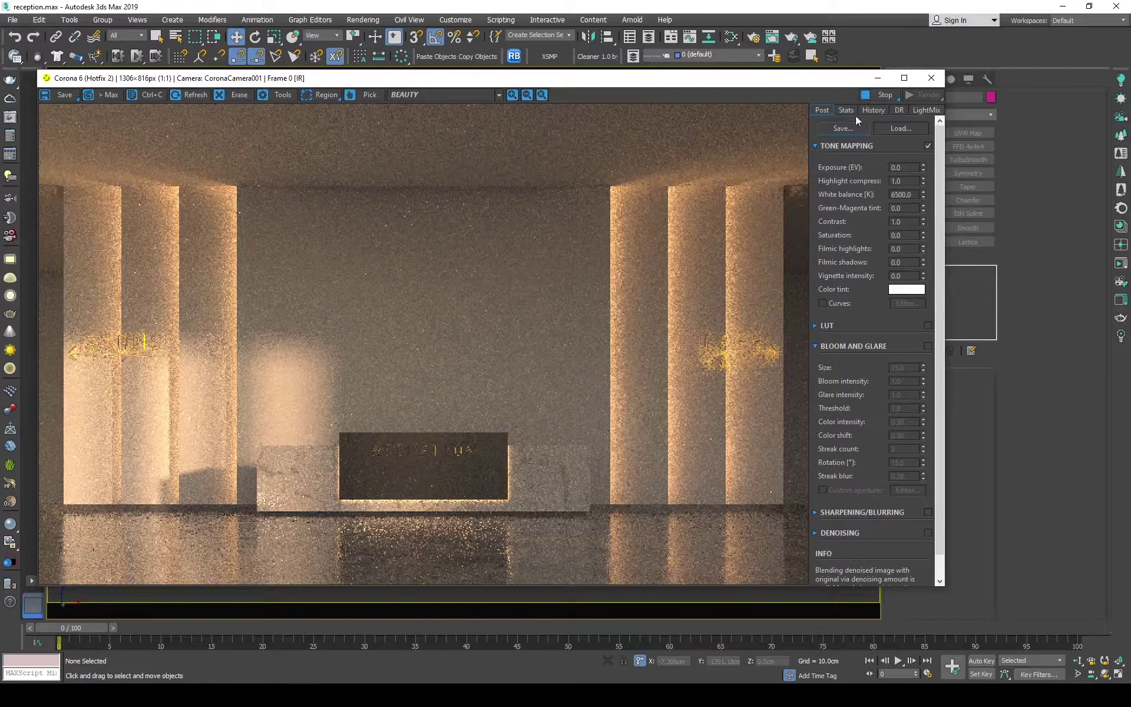
{"action": "left_click", "coordinate": [931, 77]}
{"action": "scroll", "coordinate": [540, 306], "scroll_direction": "down", "scroll_amount": 5}
{"action": "left_click", "coordinate": [513, 348]}
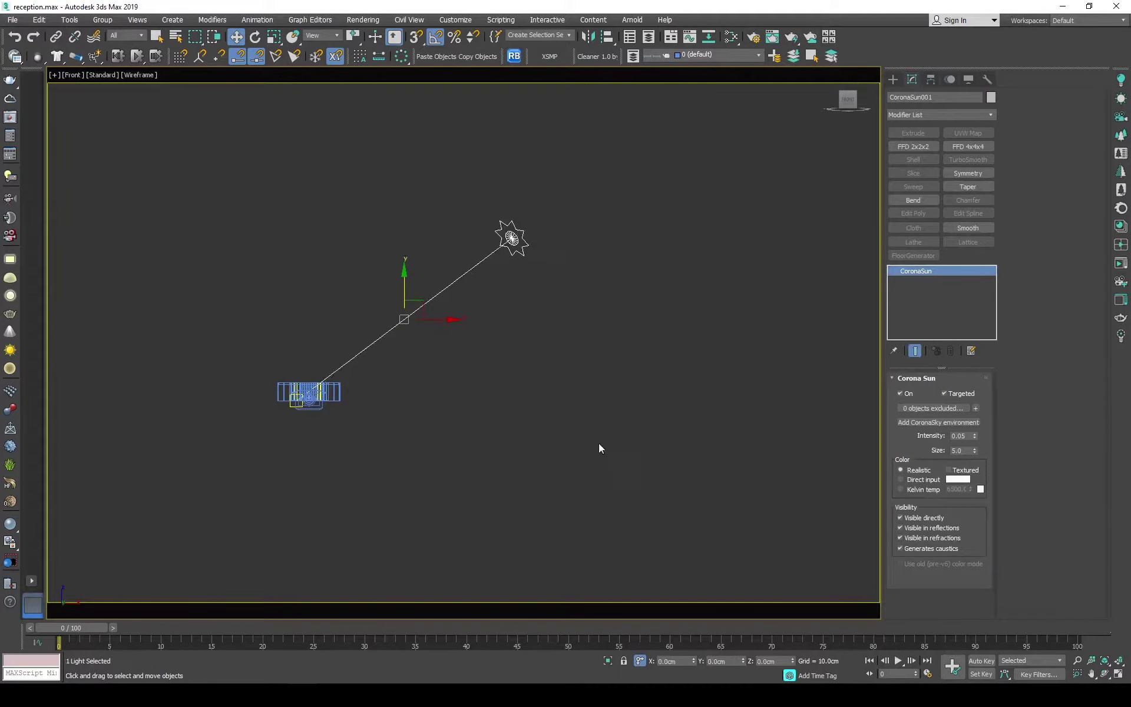
{"action": "key", "text": "c"}
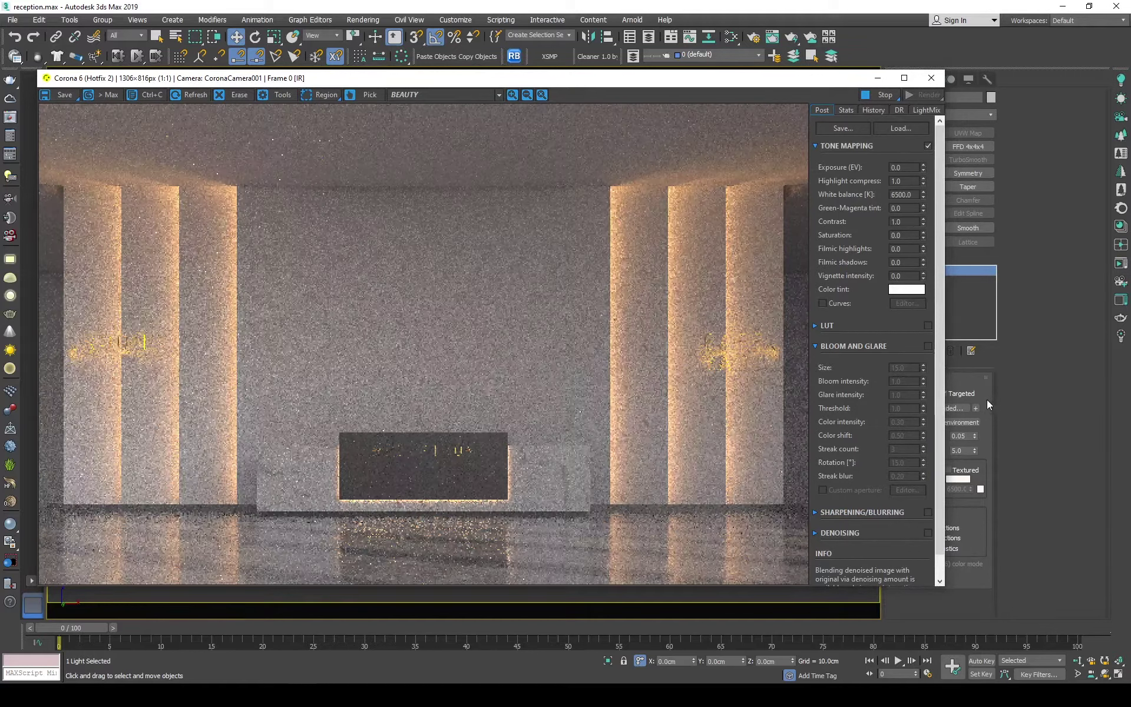
- Set filmic shadows 1.0, filmic highlights 0.5, contrast 3.0 and enable the LUT
{"action": "double_click", "coordinate": [901, 262]}
{"action": "type", "text": "1"}
{"action": "key", "text": "Return"}
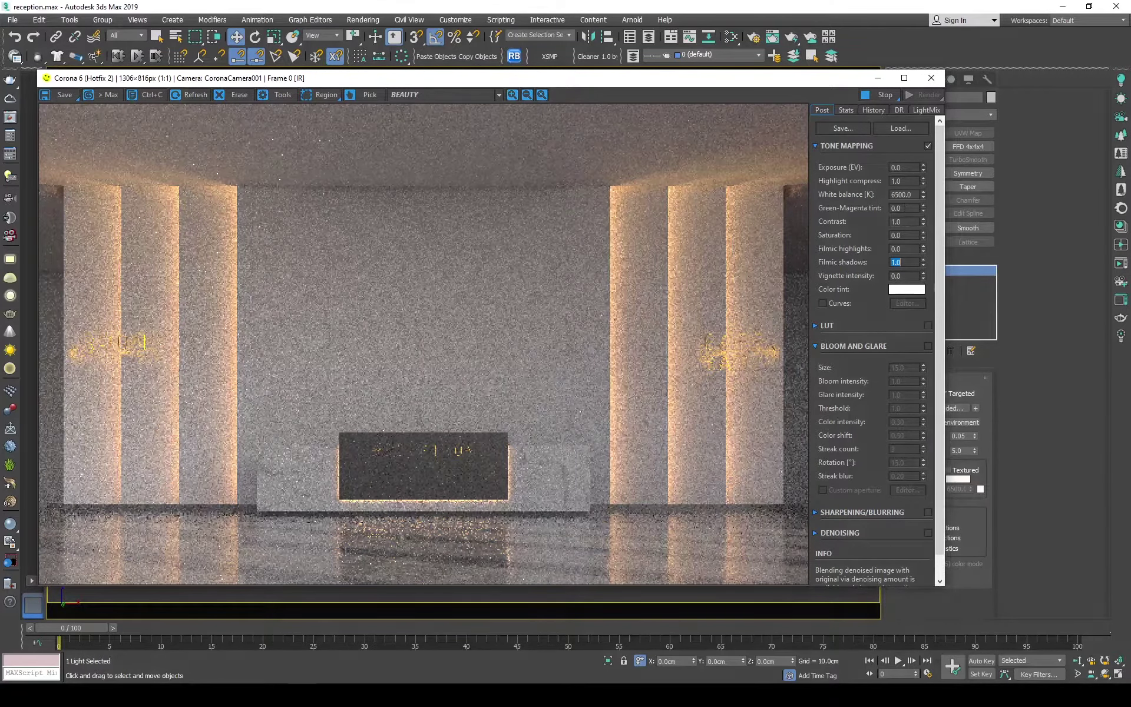
{"action": "type", "text": "0.5"}
{"action": "key", "text": "Return"}
{"action": "type", "text": "3"}
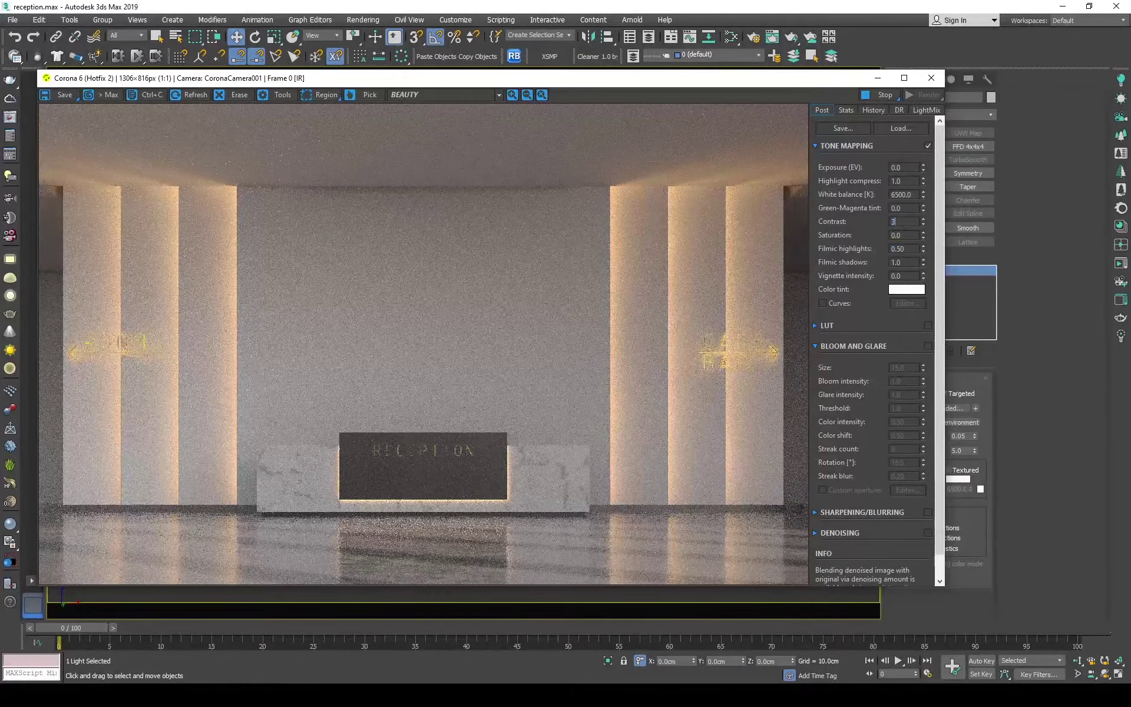
{"action": "key", "text": "Return"}
{"action": "left_click", "coordinate": [876, 327]}
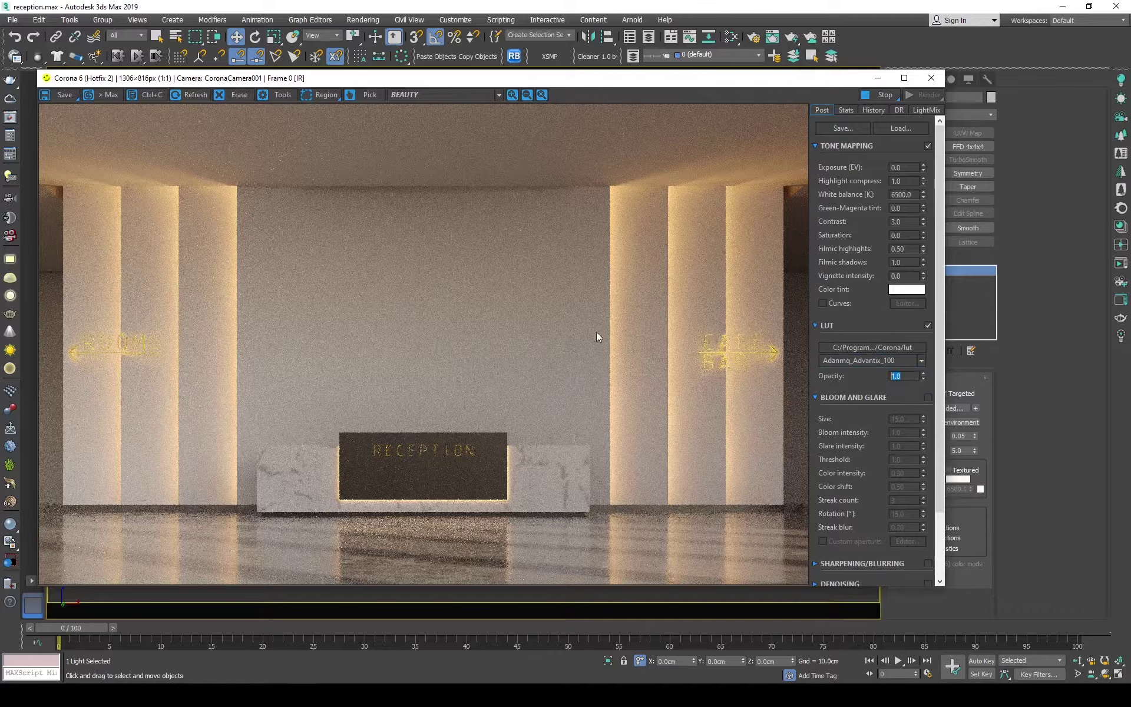
{"action": "left_click", "coordinate": [731, 37]}
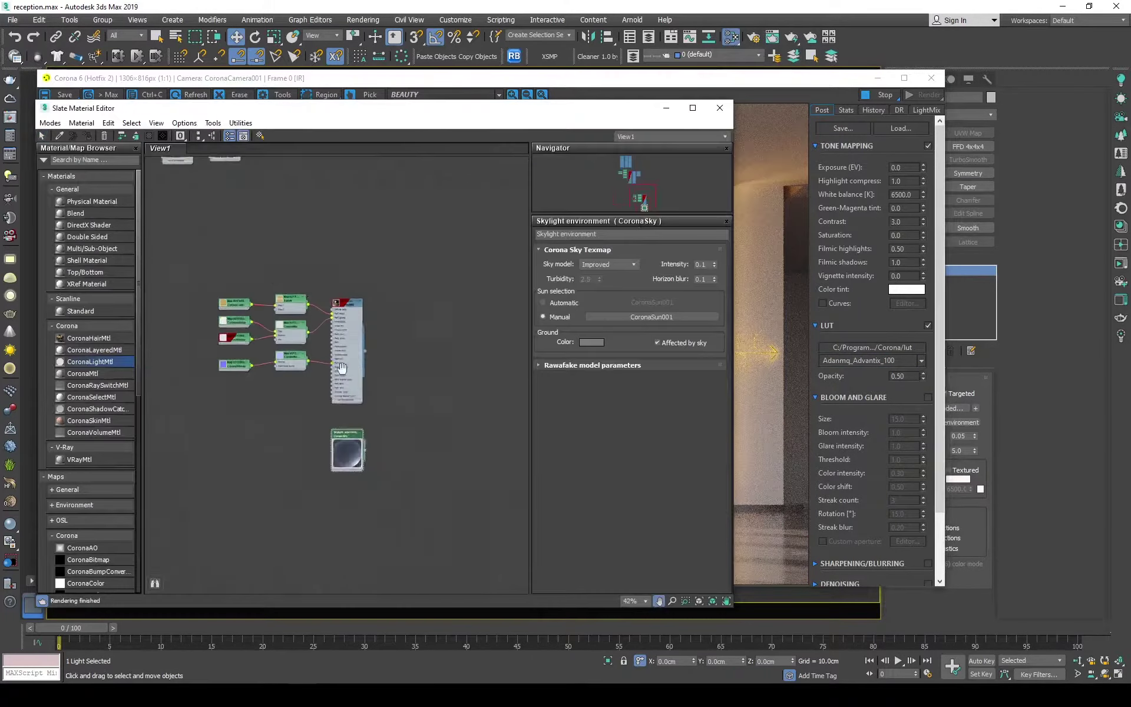
- Set Material #25's reflection level to 0.5
{"action": "double_click", "coordinate": [333, 264]}
{"action": "left_click", "coordinate": [680, 268]}
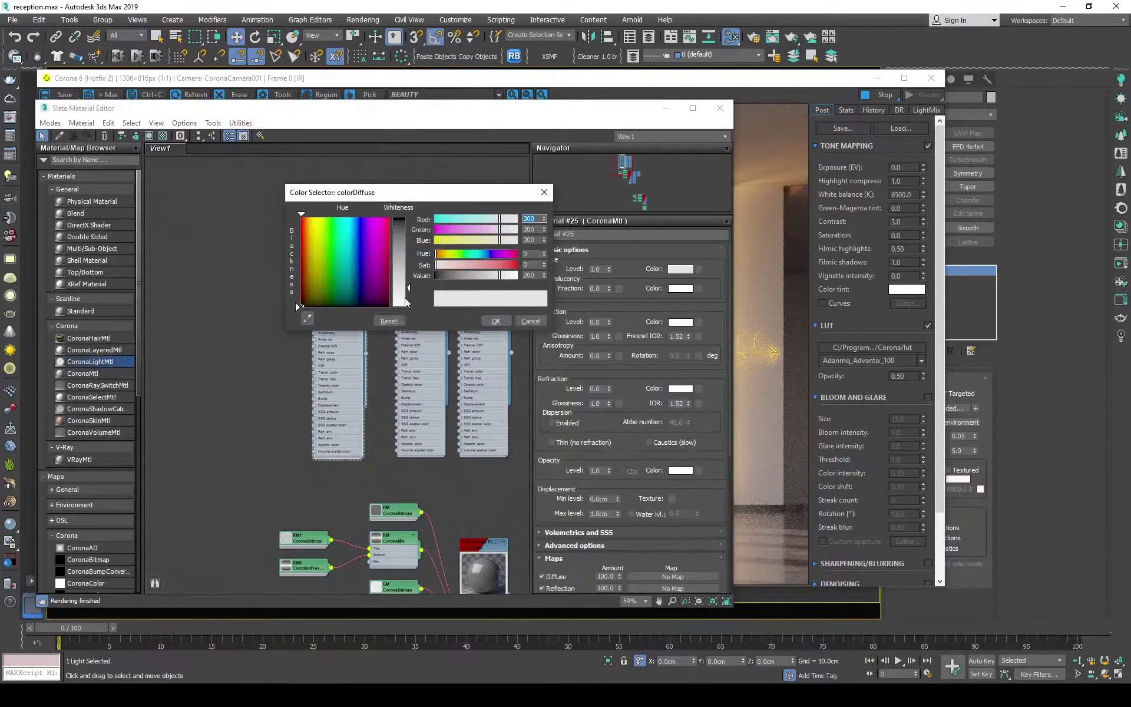
{"action": "key", "text": "Escape"}
{"action": "type", "text": "0.5"}
{"action": "key", "text": "Tab"}
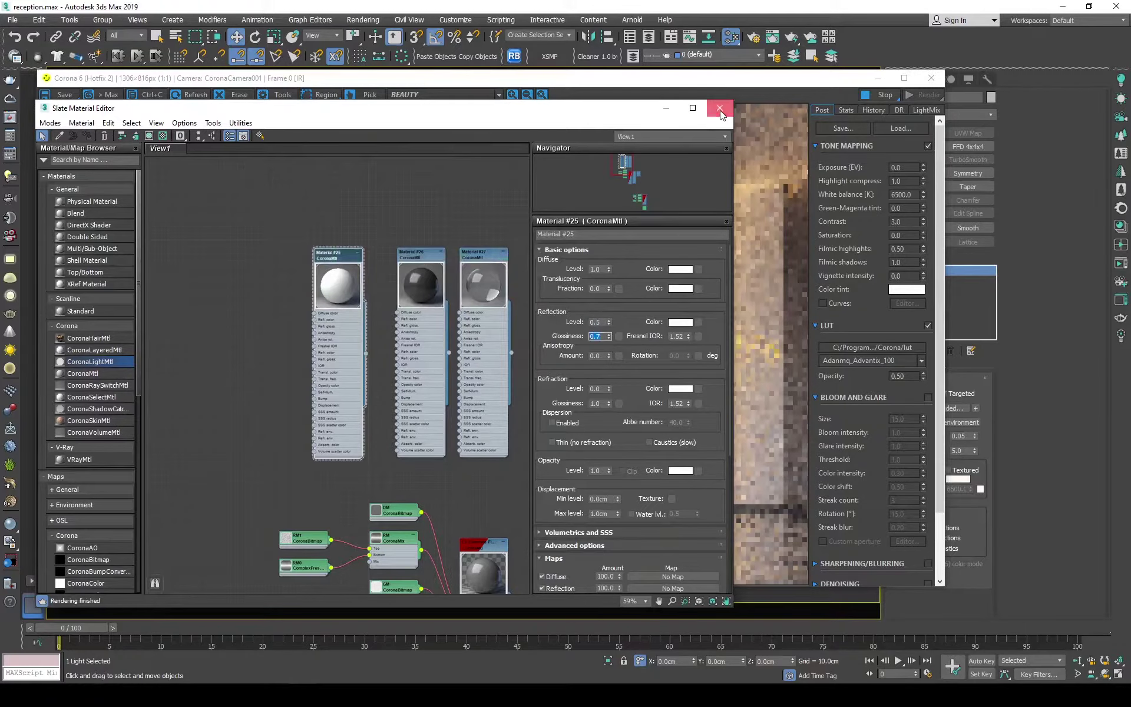
{"action": "left_click", "coordinate": [720, 109]}
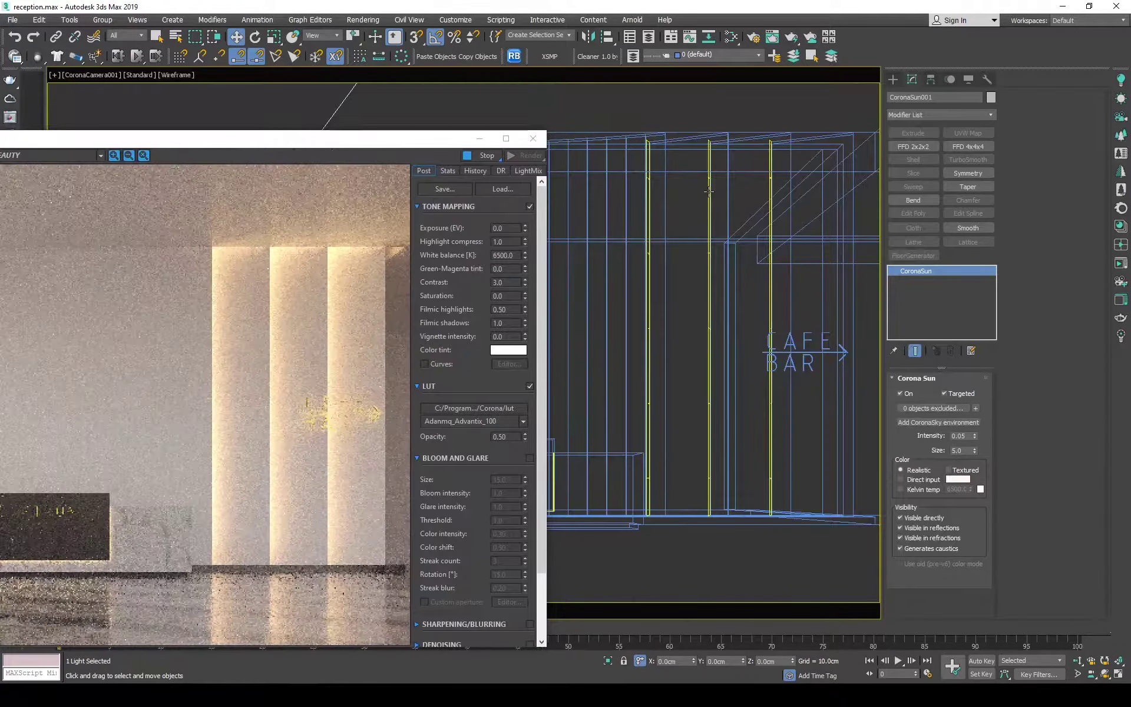
- Close the material editor and render window, then select the CAFE BAR sign
{"action": "left_click_drag", "start_coordinate": [719, 79], "coordinate": [321, 140]}
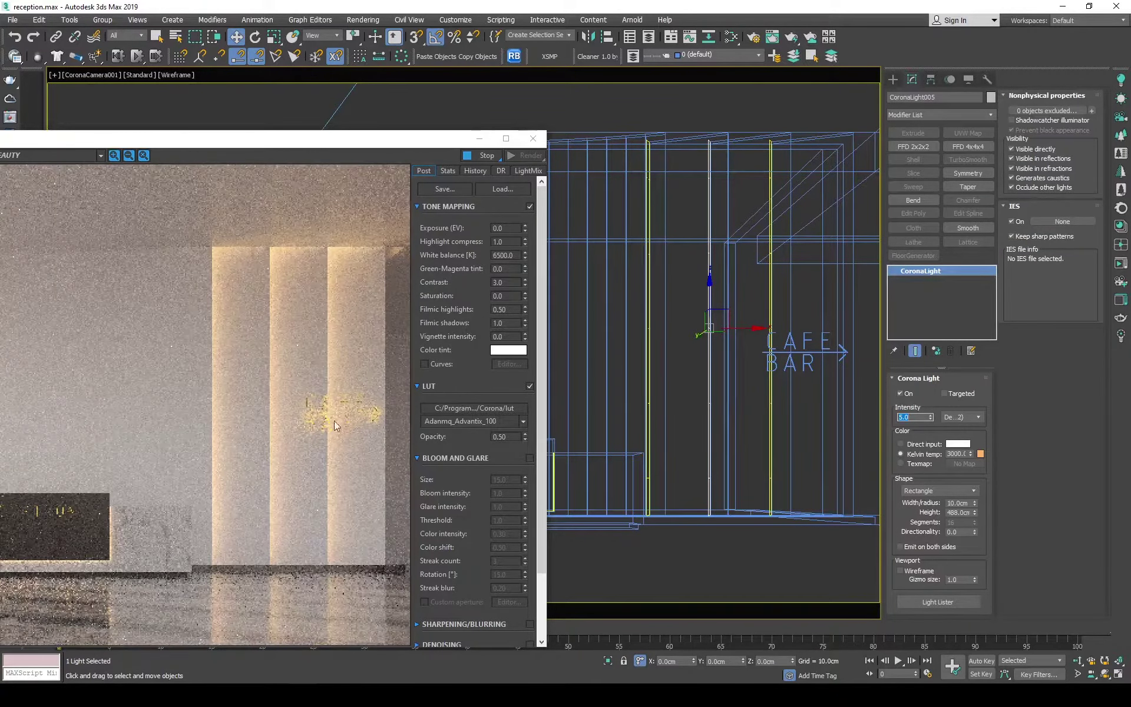
{"action": "scroll", "coordinate": [339, 398], "scroll_direction": "up", "scroll_amount": 3}
{"action": "scroll", "coordinate": [338, 398], "scroll_direction": "down", "scroll_amount": 3}
{"action": "key", "text": "m"}
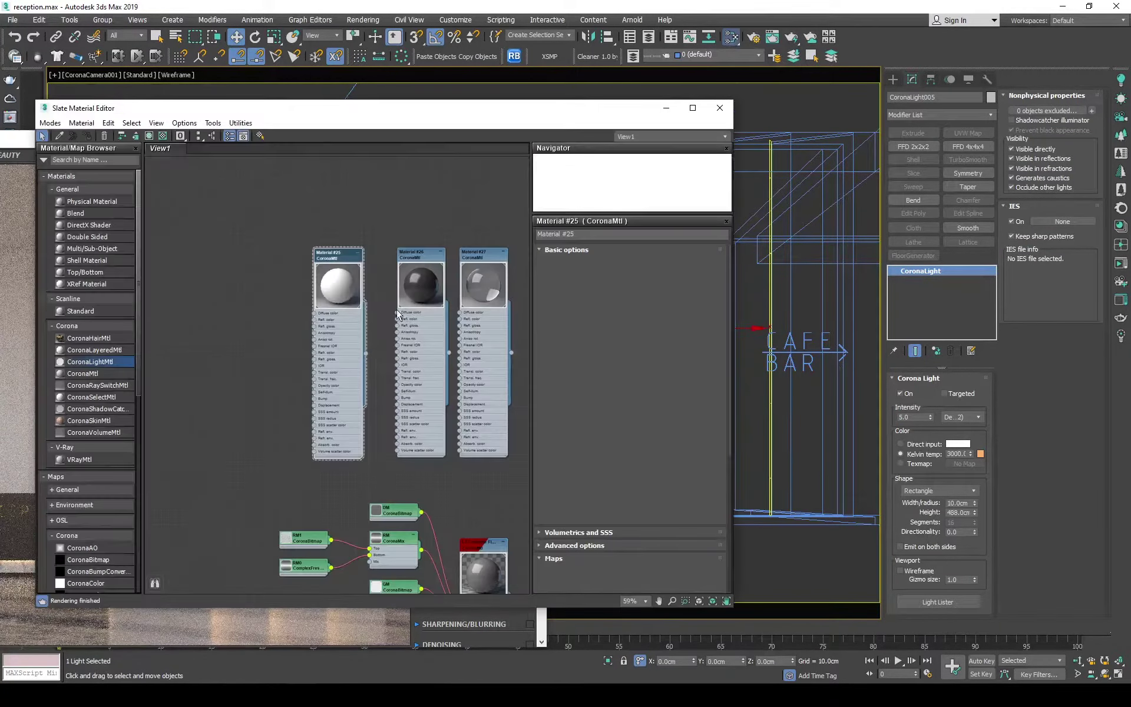
{"action": "left_click_drag", "start_coordinate": [412, 108], "coordinate": [732, 80]}
{"action": "left_click", "coordinate": [373, 145]}
{"action": "left_click", "coordinate": [1038, 80]}
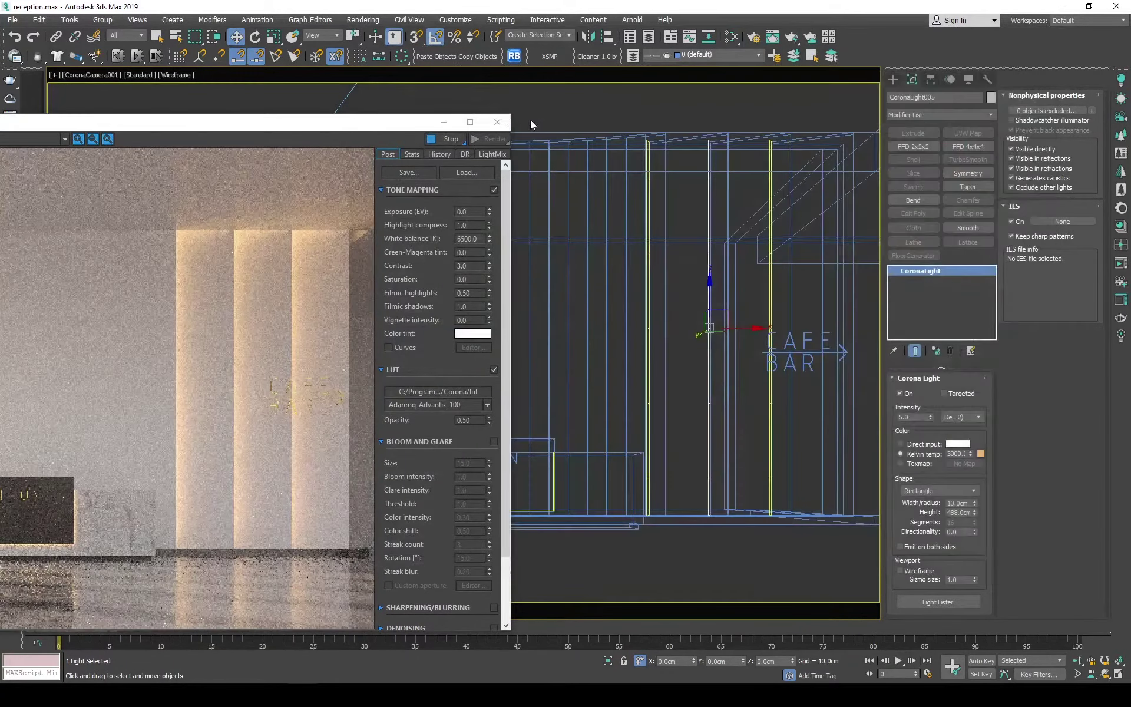
{"action": "left_click", "coordinate": [497, 122]}
{"action": "left_click", "coordinate": [778, 348], "text": "ctrl"}
- Assign light material #29 to the selected ROOMS and CAFE BAR signs
{"action": "left_click", "coordinate": [176, 345], "text": "ctrl"}
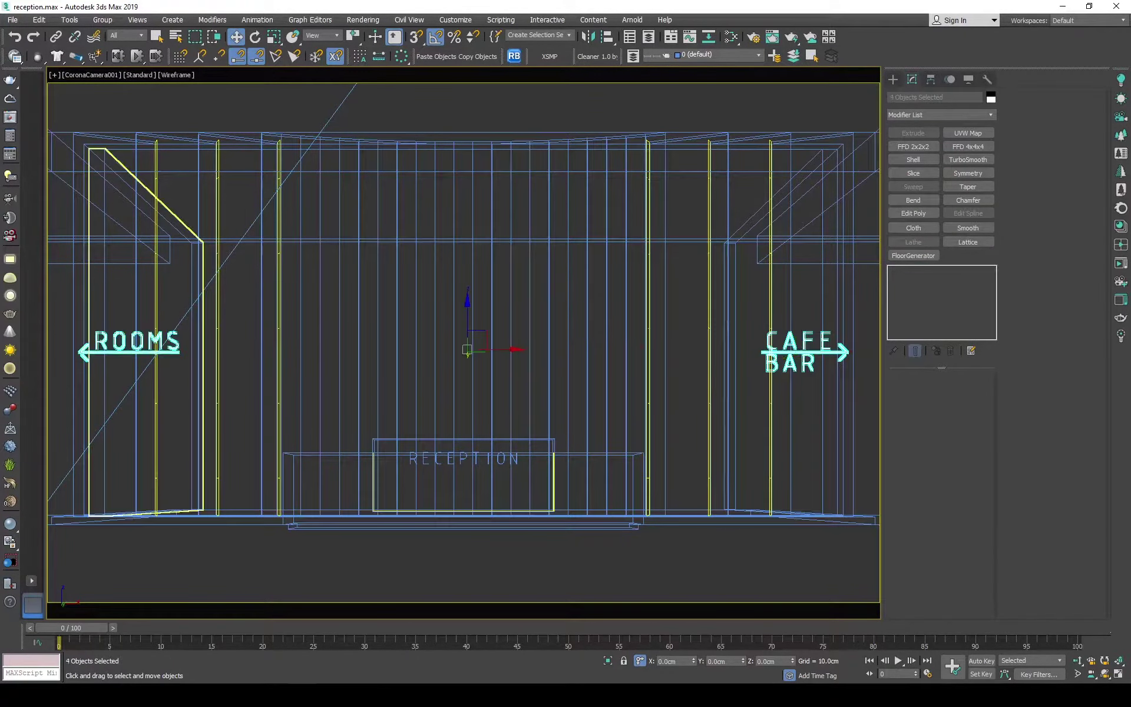
{"action": "key", "text": "f"}
{"action": "key", "text": "t"}
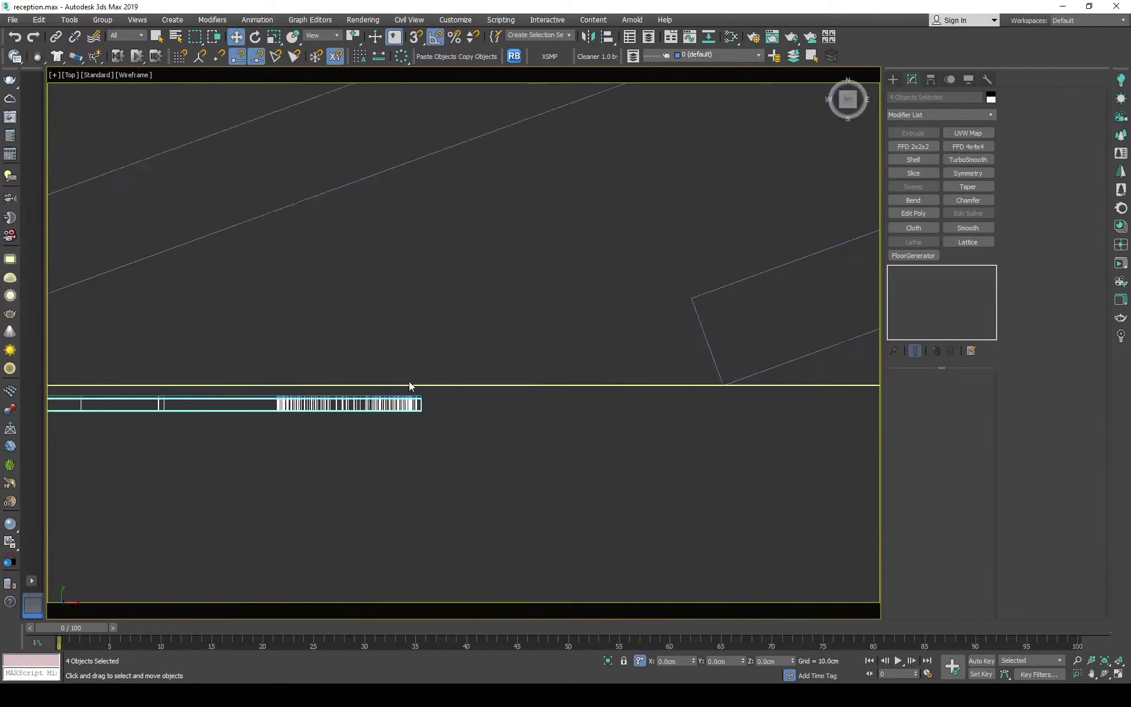
{"action": "scroll", "coordinate": [483, 400], "scroll_direction": "up", "scroll_amount": 4}
{"action": "scroll", "coordinate": [483, 401], "scroll_direction": "down", "scroll_amount": 3}
{"action": "key", "text": "c"}
{"action": "key", "text": "m"}
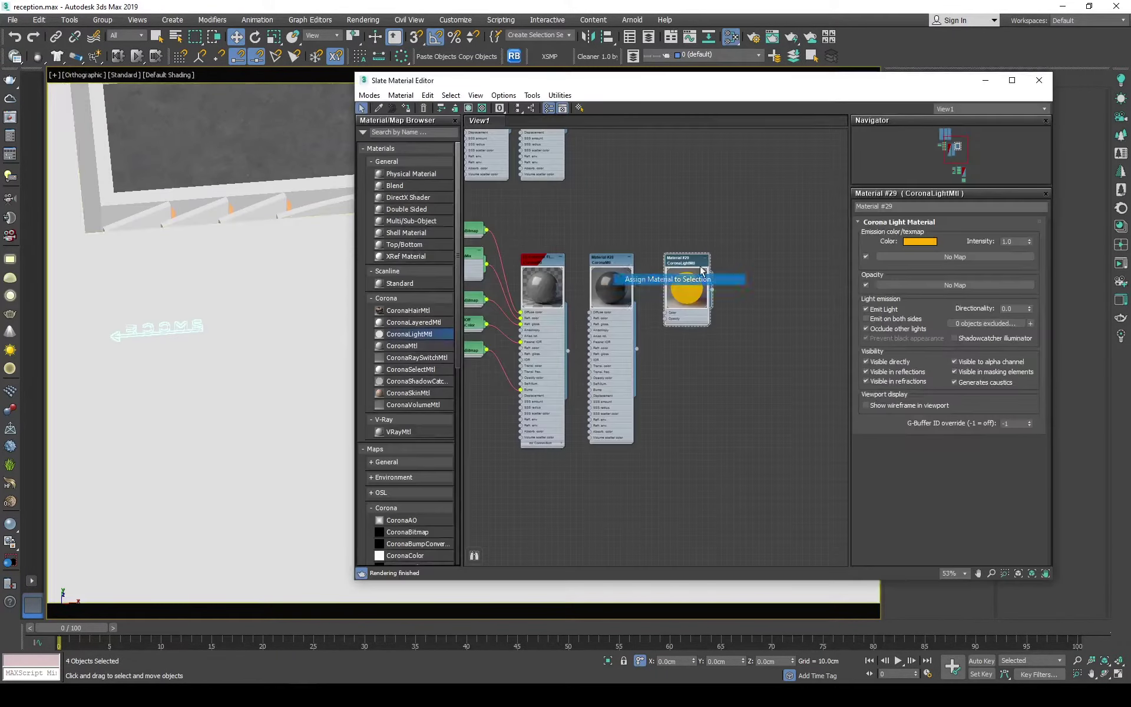
{"action": "left_click", "coordinate": [1043, 80]}
- Run the Corona interactive render to check the glowing signs
{"action": "left_click", "coordinate": [1121, 263]}
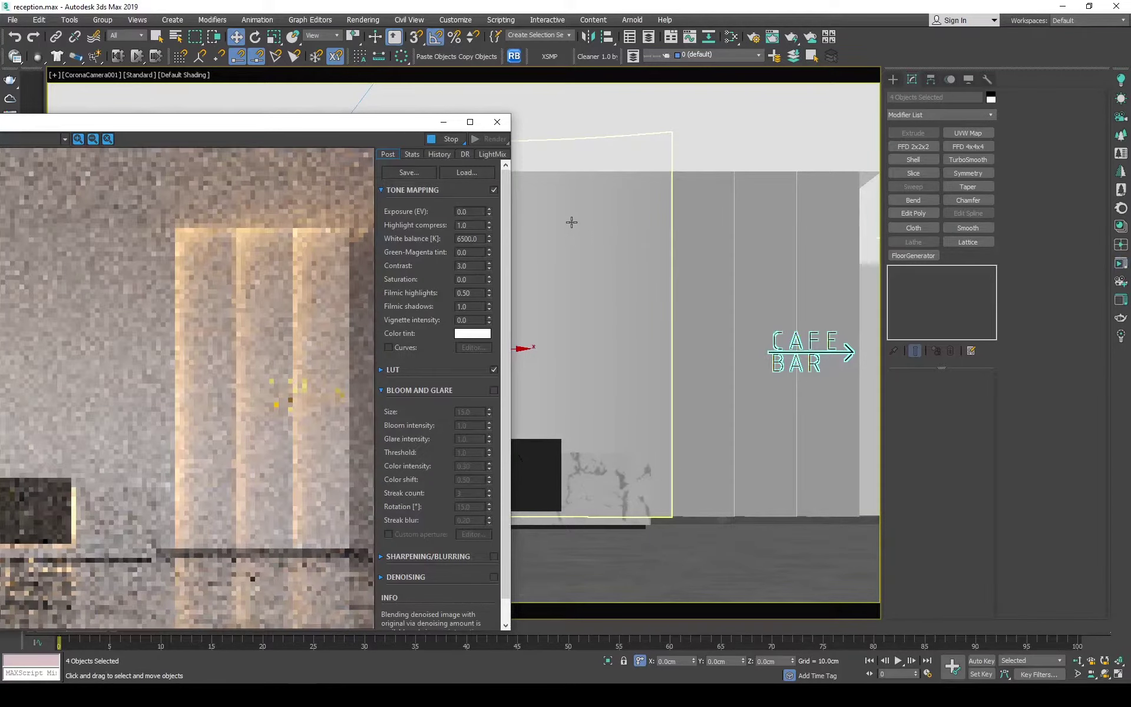
{"action": "left_click_drag", "start_coordinate": [177, 128], "coordinate": [669, 75]}
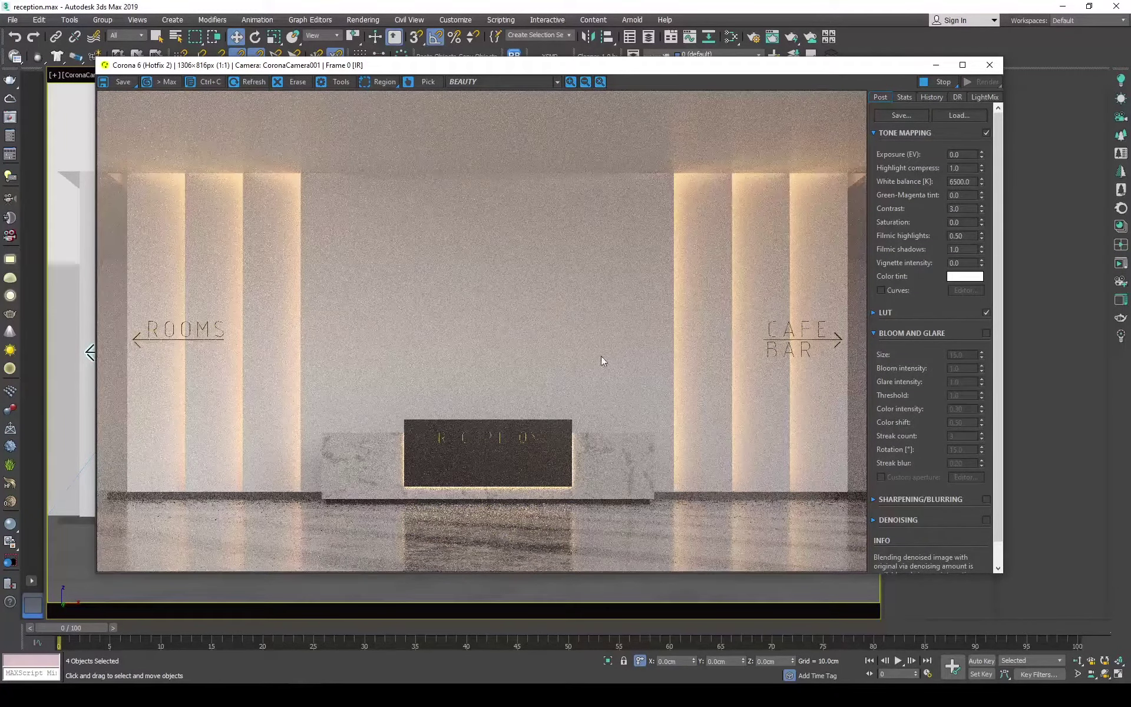
{"action": "scroll", "coordinate": [504, 448], "scroll_direction": "up", "scroll_amount": 5}
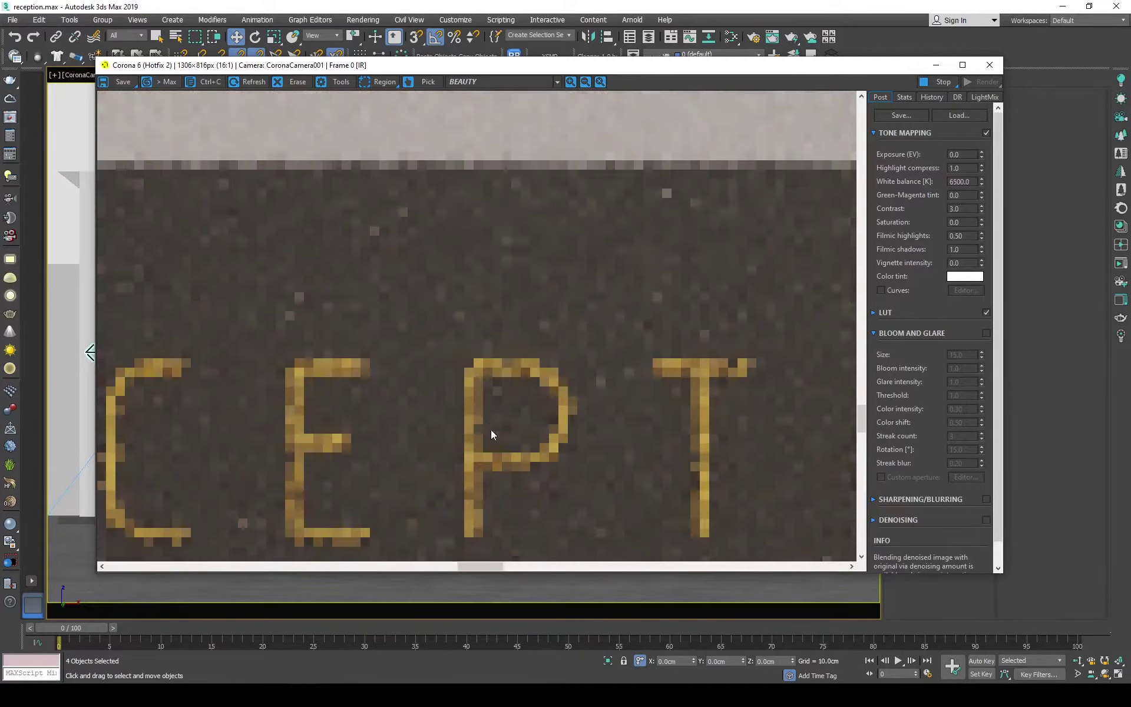
{"action": "scroll", "coordinate": [447, 400], "scroll_direction": "down", "scroll_amount": 3}
{"action": "scroll", "coordinate": [343, 364], "scroll_direction": "up", "scroll_amount": 2}
{"action": "scroll", "coordinate": [343, 364], "scroll_direction": "down", "scroll_amount": 3}
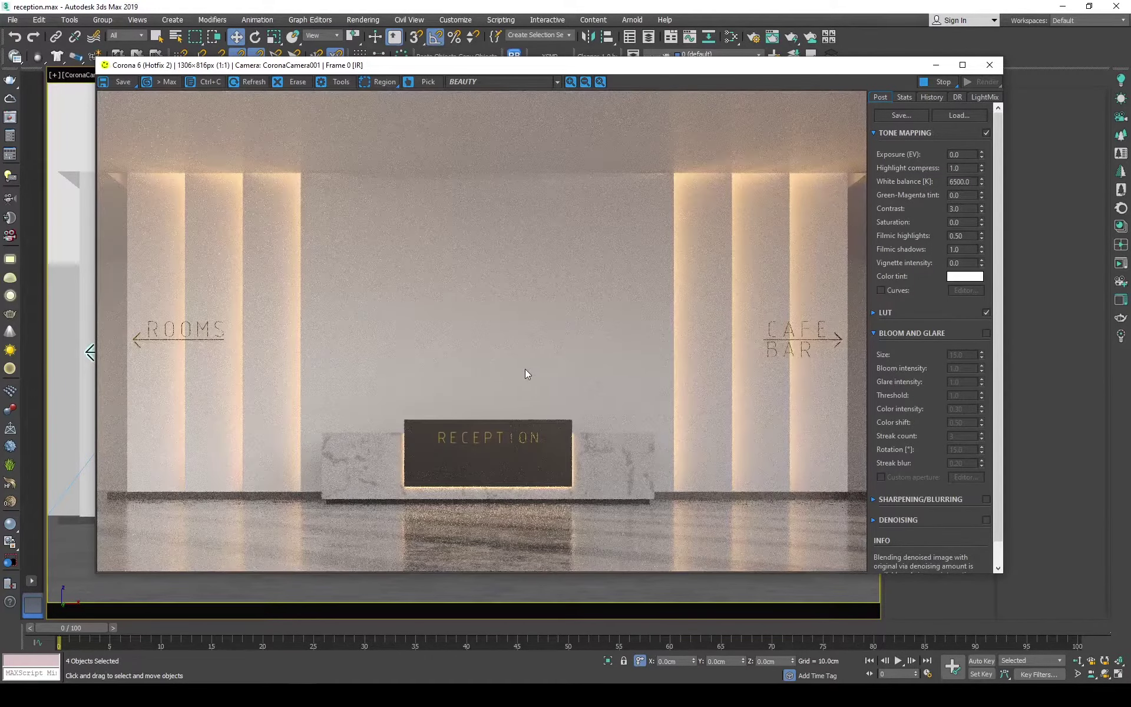
- Change the light material's emission colour to orange
{"action": "key", "text": "m"}
{"action": "left_click", "coordinate": [934, 241]}
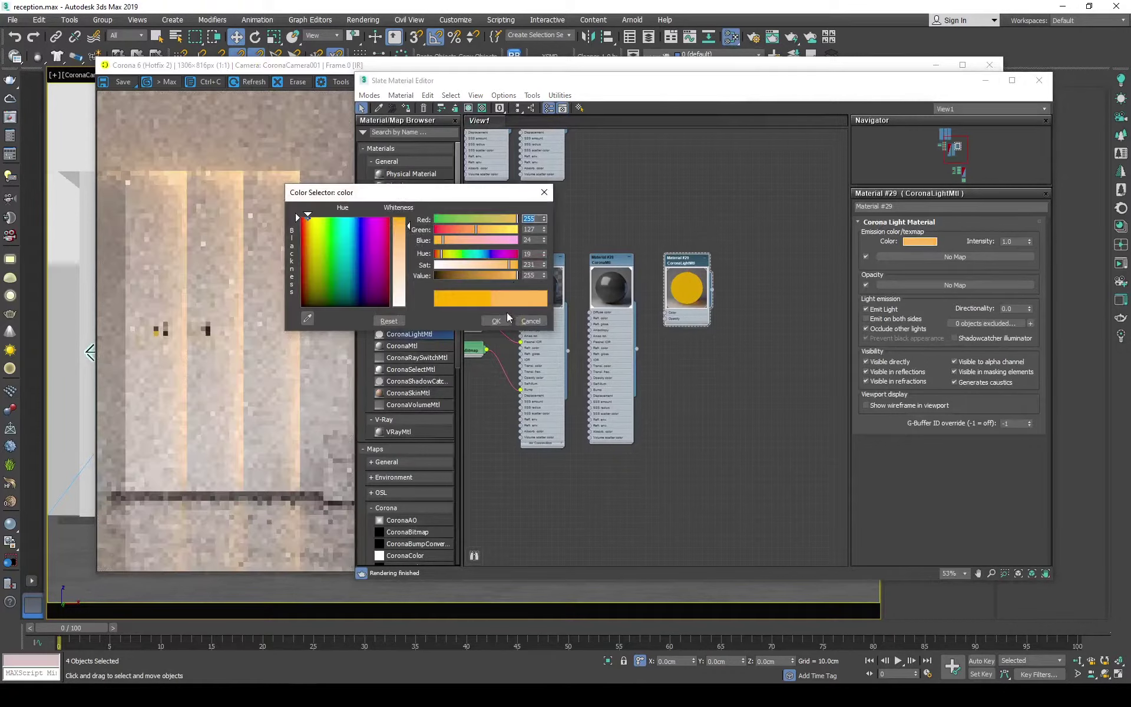
{"action": "left_click", "coordinate": [495, 320]}
{"action": "left_click", "coordinate": [236, 354]}
{"action": "key", "text": "m"}
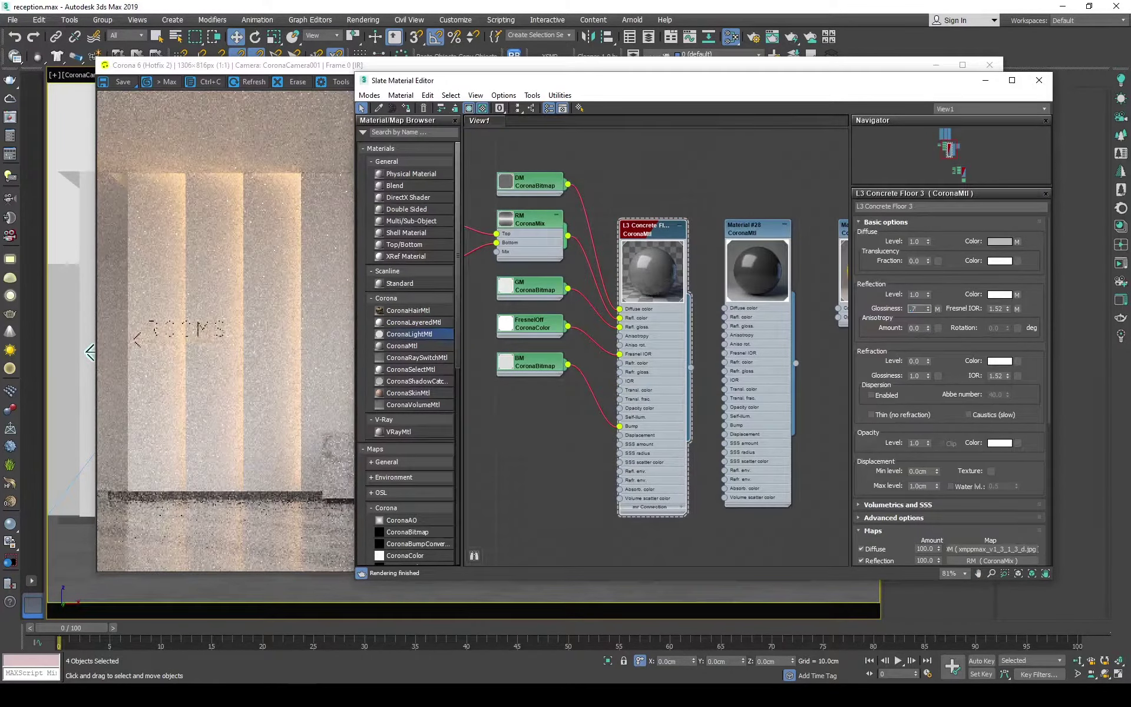
- Set concrete floor glossiness to 0.7 and open the CoronaMix node mixing at 1.0
{"action": "key", "text": "Return"}
{"action": "middle_click_drag", "start_coordinate": [521, 225], "coordinate": [656, 222]}
{"action": "double_click", "coordinate": [664, 217]}
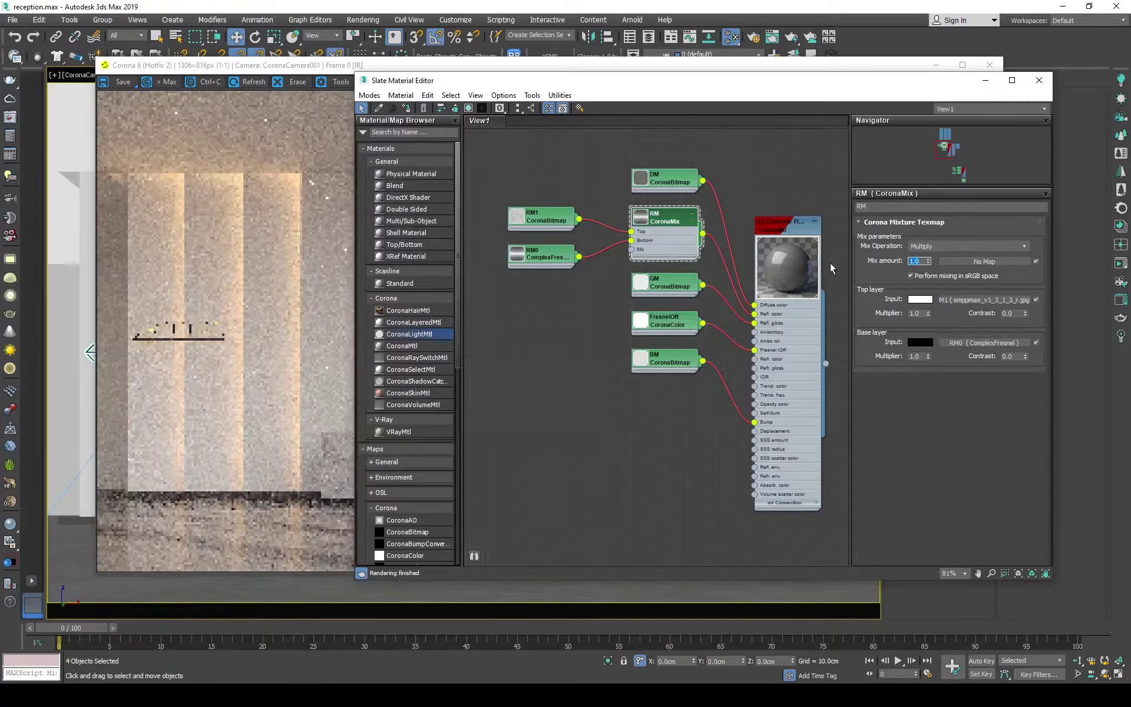
{"action": "key", "text": "m"}
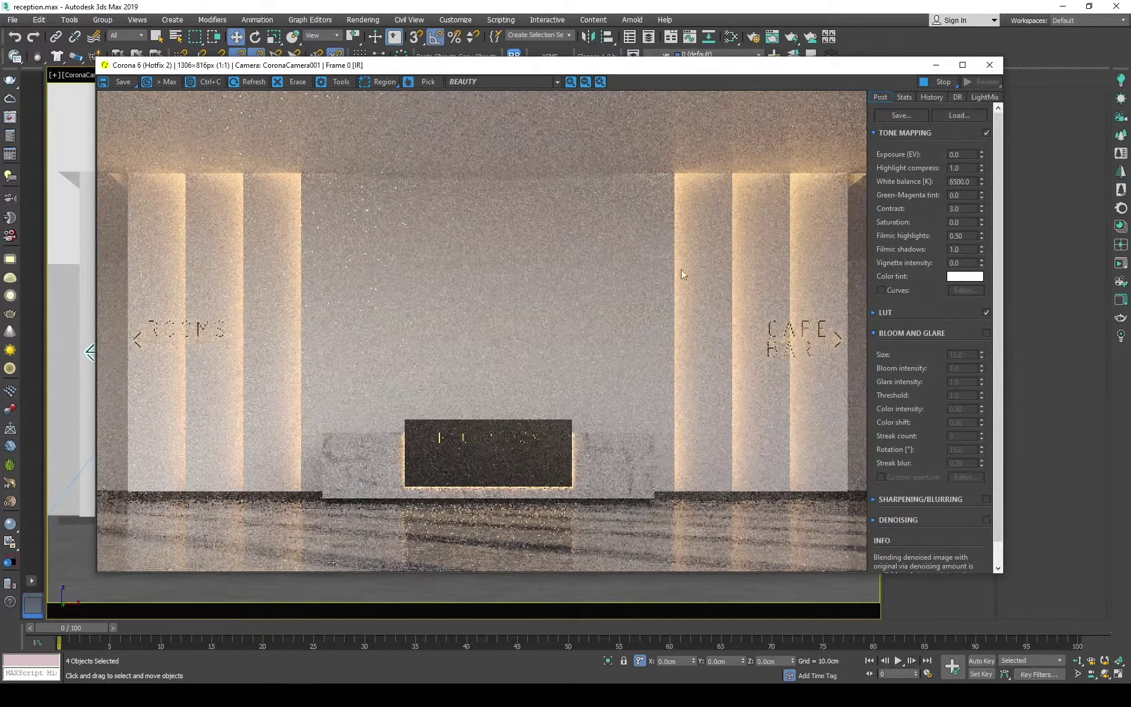
{"action": "key", "text": "m"}
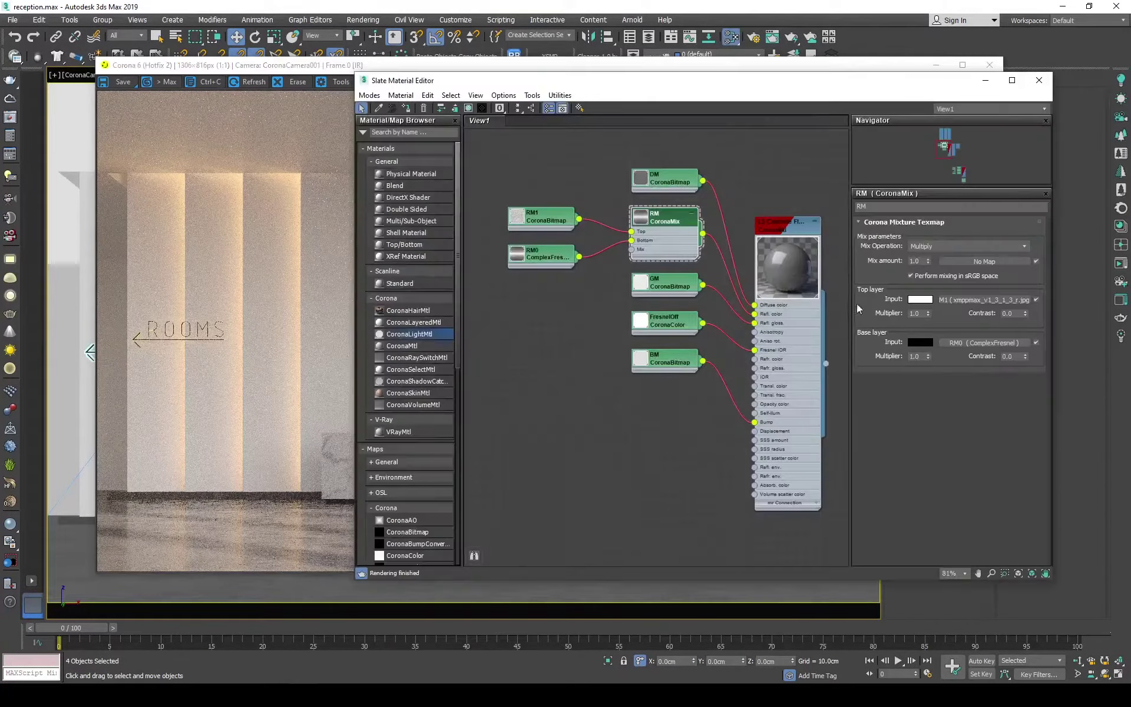
{"action": "key", "text": "m"}
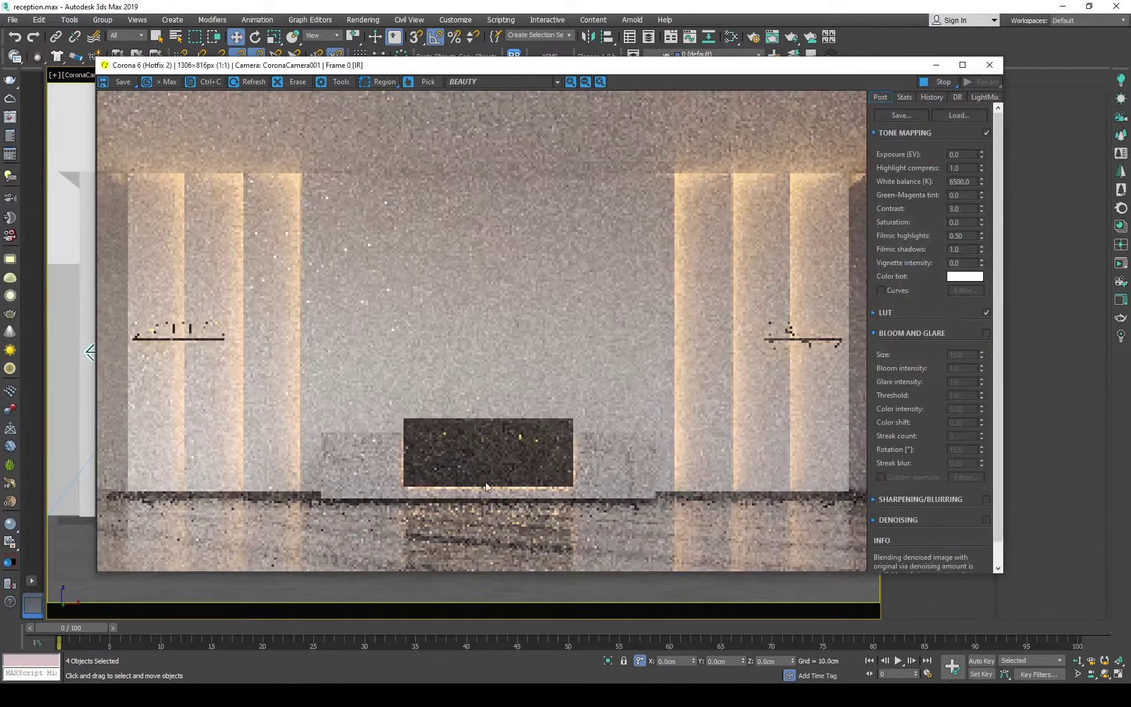
- Close the render window and select the existing strip light
{"action": "scroll", "coordinate": [390, 453], "scroll_direction": "up", "scroll_amount": 2}
{"action": "scroll", "coordinate": [390, 453], "scroll_direction": "down", "scroll_amount": 2}
{"action": "scroll", "coordinate": [464, 460], "scroll_direction": "up", "scroll_amount": 1}
{"action": "scroll", "coordinate": [355, 479], "scroll_direction": "down", "scroll_amount": 1}
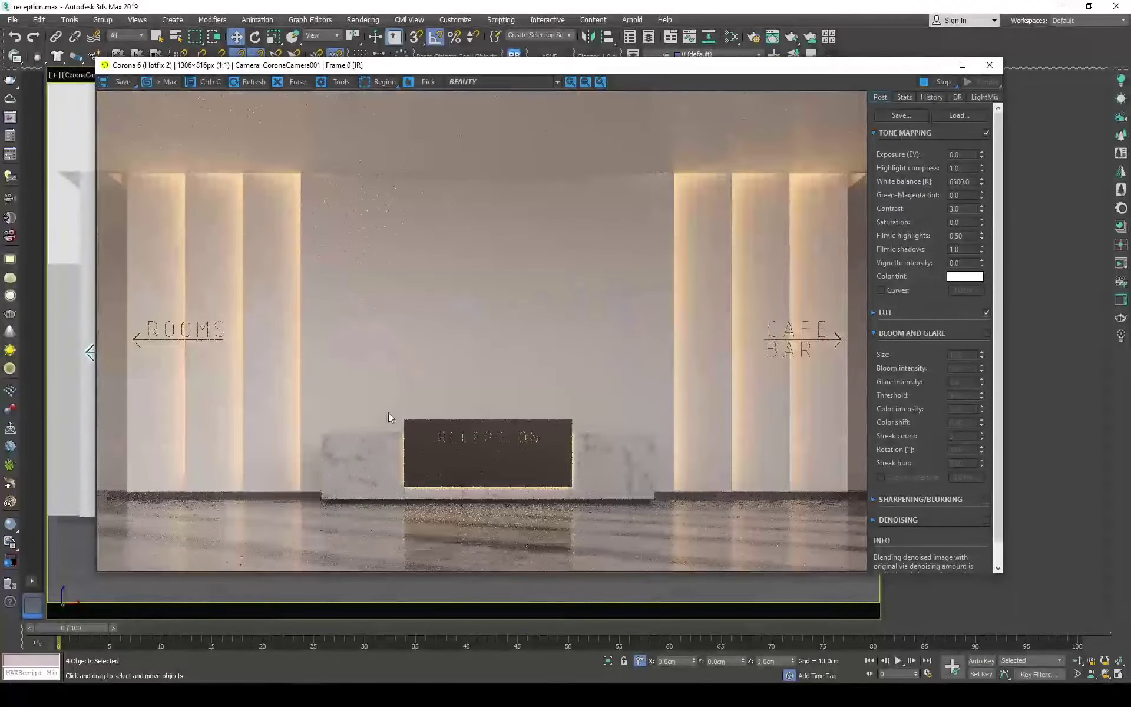
{"action": "left_click", "coordinate": [990, 65]}
{"action": "left_click", "coordinate": [515, 260]}
- In Top view, clone the strip light, rotate it, and place it beside the right cabinet
{"action": "key", "text": "t"}
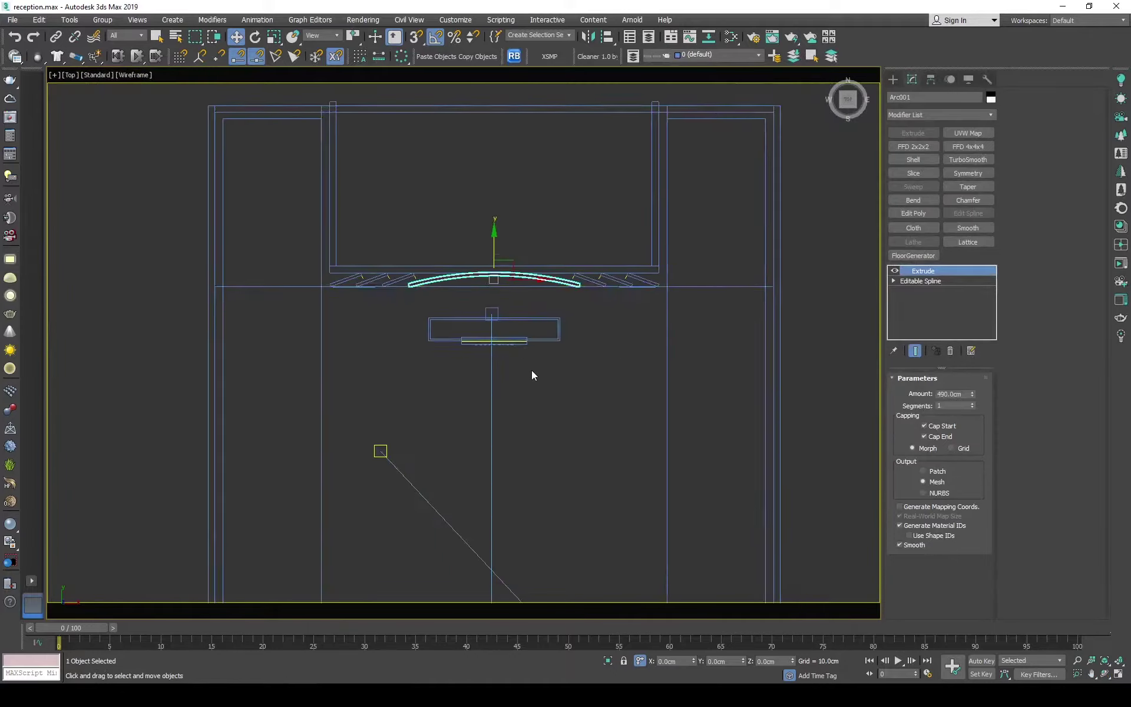
{"action": "key", "text": "z"}
{"action": "left_click_drag", "start_coordinate": [542, 443], "coordinate": [472, 336], "text": "shift"}
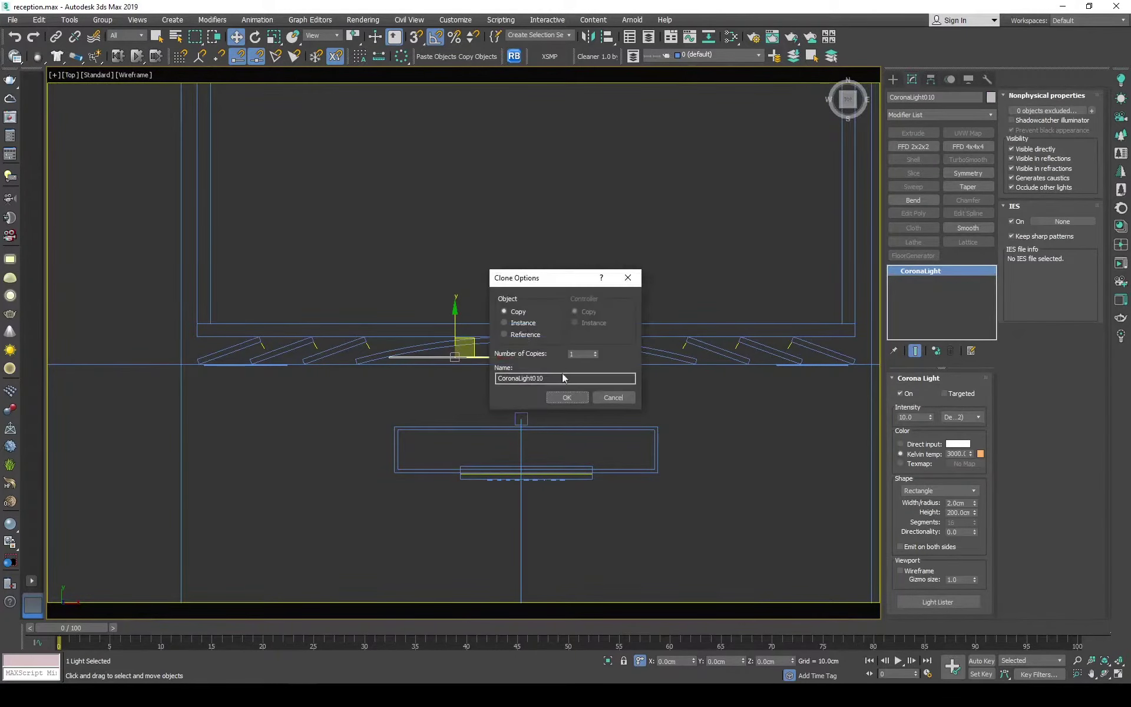
{"action": "left_click", "coordinate": [530, 397]}
{"action": "scroll", "coordinate": [495, 448], "scroll_direction": "down", "scroll_amount": 3}
{"action": "key", "text": "e"}
{"action": "left_click_drag", "start_coordinate": [518, 425], "coordinate": [567, 416]}
{"action": "key", "text": "w"}
{"action": "left_click_drag", "start_coordinate": [496, 451], "coordinate": [702, 363]}
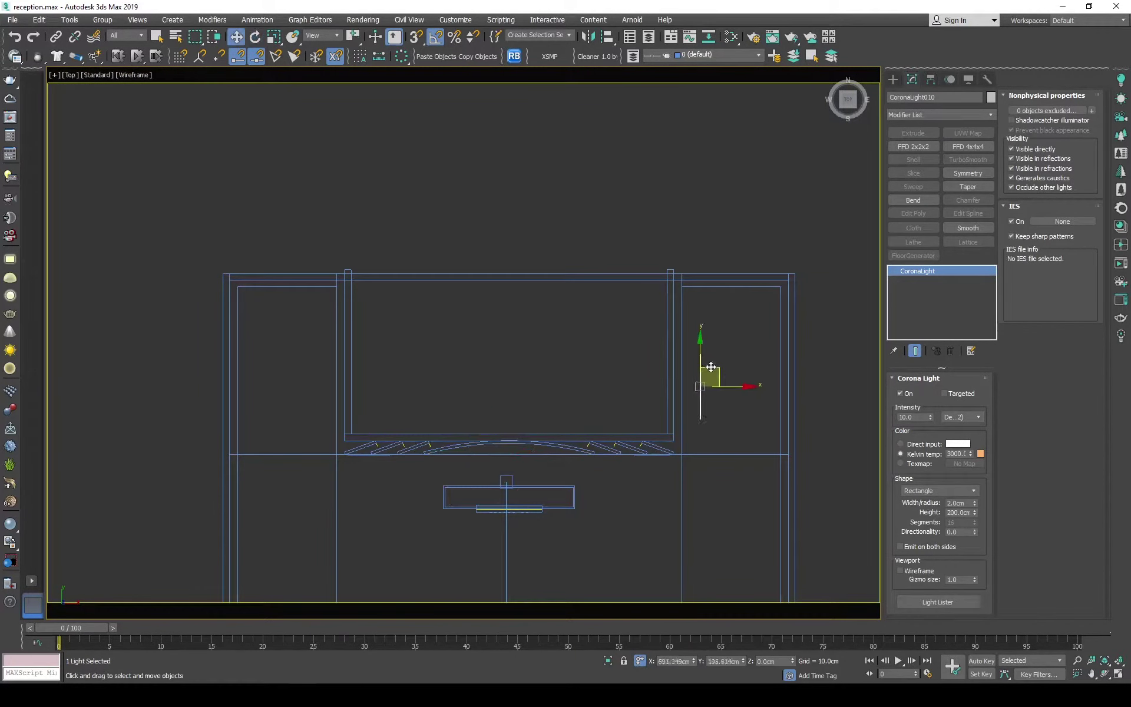
- Set the copied strip light's Width to 10 cm and Height to 502 cm
{"action": "type", "text": "10"}
{"action": "scroll", "coordinate": [687, 394], "scroll_direction": "up", "scroll_amount": 3}
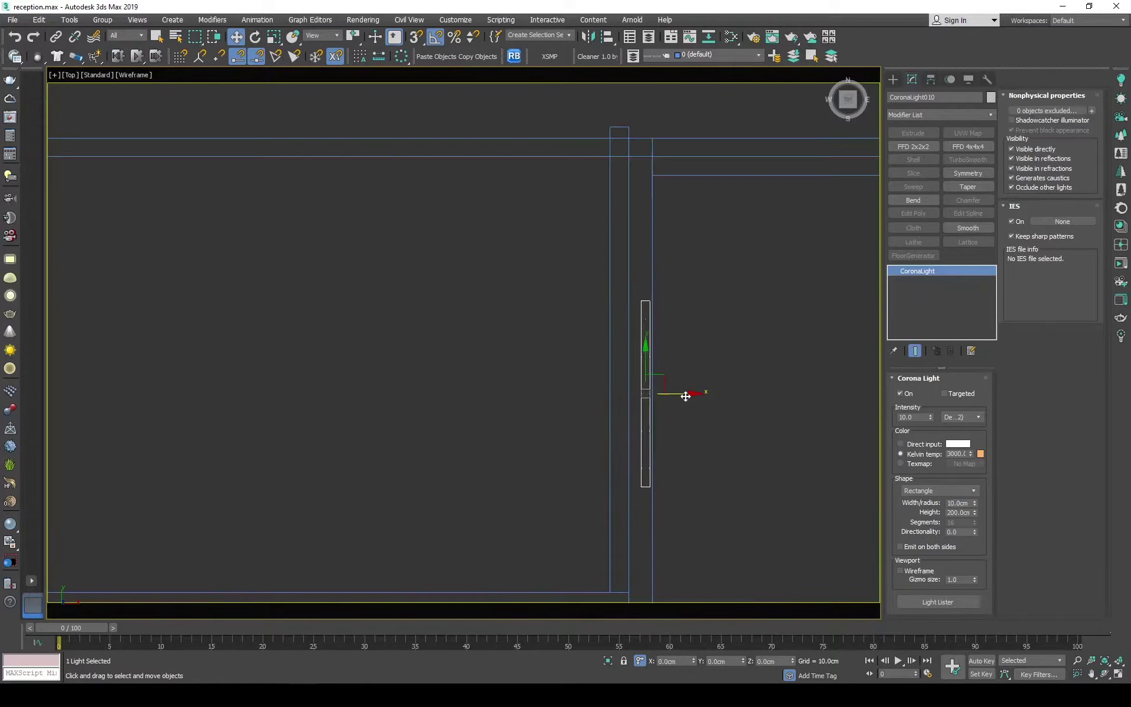
{"action": "scroll", "coordinate": [611, 424], "scroll_direction": "down", "scroll_amount": 2}
{"action": "key", "text": "Tab"}
{"action": "type", "text": "498"}
{"action": "key", "text": "Return"}
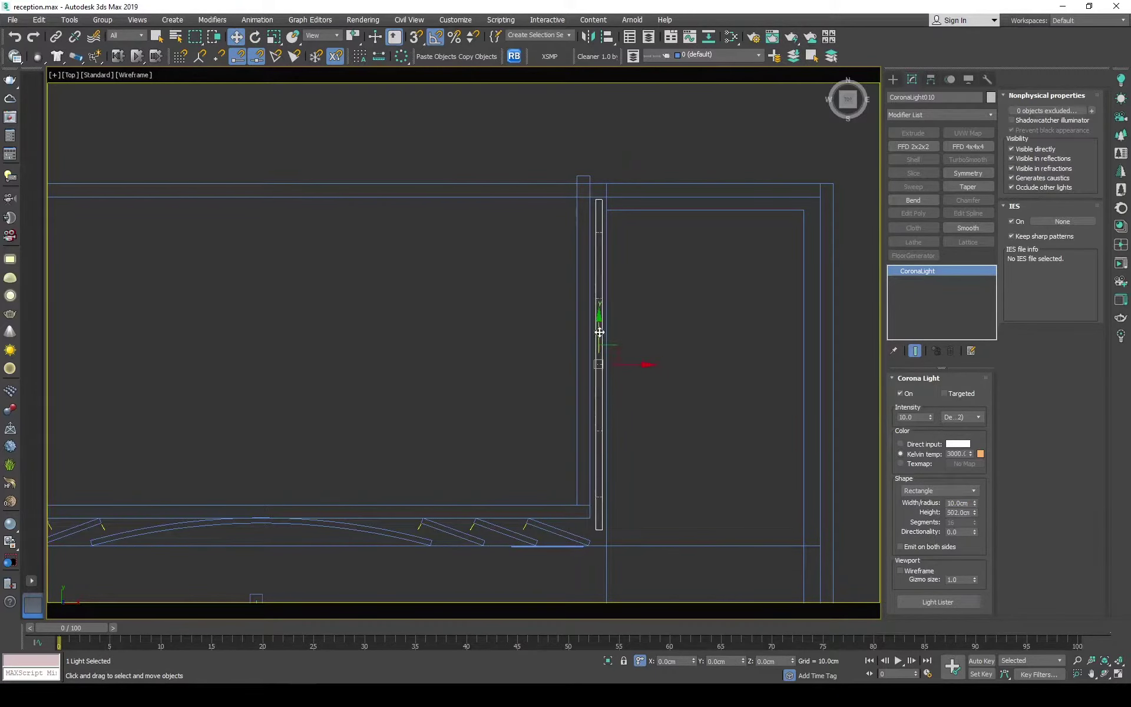
- Check the front view, then copy the light to the left cabinet side
{"action": "key", "text": "f"}
{"action": "scroll", "coordinate": [575, 271], "scroll_direction": "down", "scroll_amount": 2}
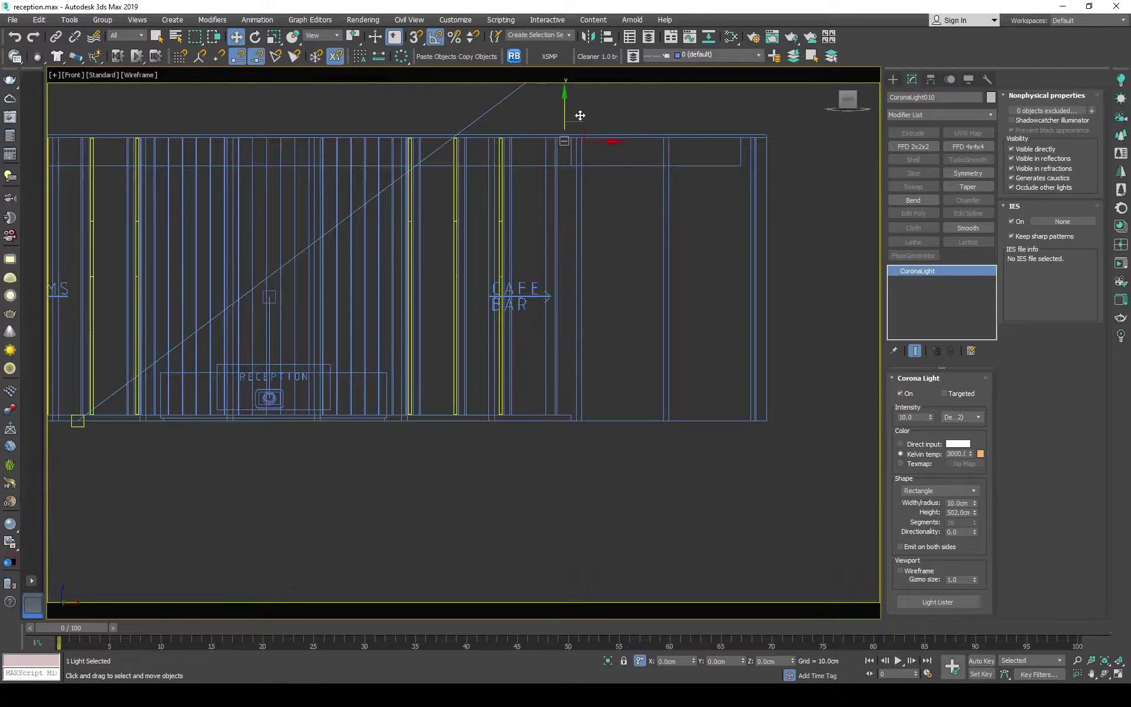
{"action": "key", "text": "t"}
{"action": "scroll", "coordinate": [599, 212], "scroll_direction": "down", "scroll_amount": 1}
{"action": "left_click_drag", "start_coordinate": [766, 316], "coordinate": [290, 260], "text": "shift"}
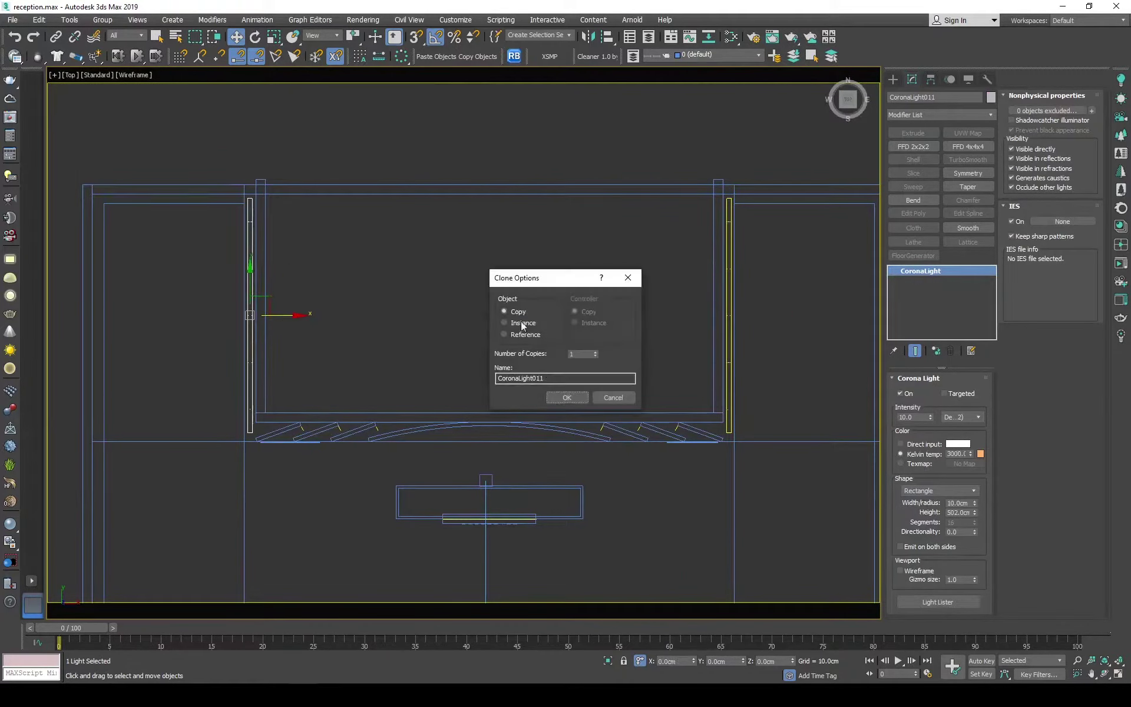
{"action": "left_click", "coordinate": [567, 398]}
- Rotate an instance of the right vertical light horizontal and snap it onto the right cabinet top
{"action": "key", "text": "s"}
{"action": "scroll", "coordinate": [495, 201], "scroll_direction": "down", "scroll_amount": 1}
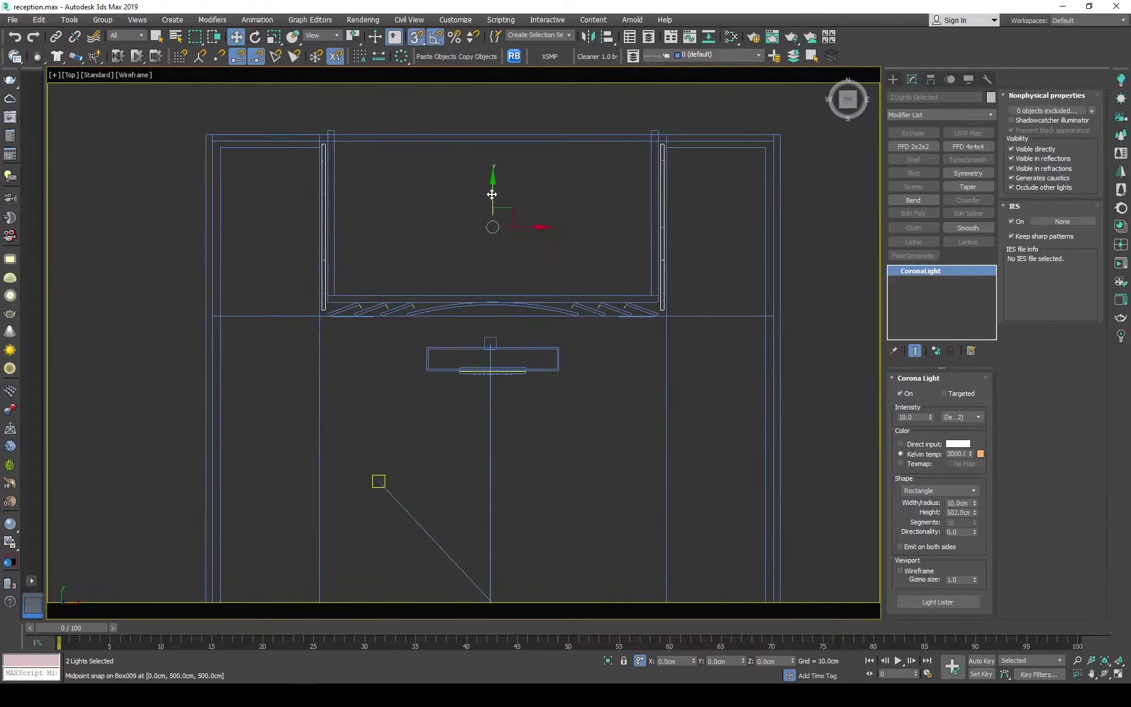
{"action": "left_click", "coordinate": [663, 224]}
{"action": "key", "text": "e"}
{"action": "left_click_drag", "start_coordinate": [677, 189], "coordinate": [740, 187], "text": "shift"}
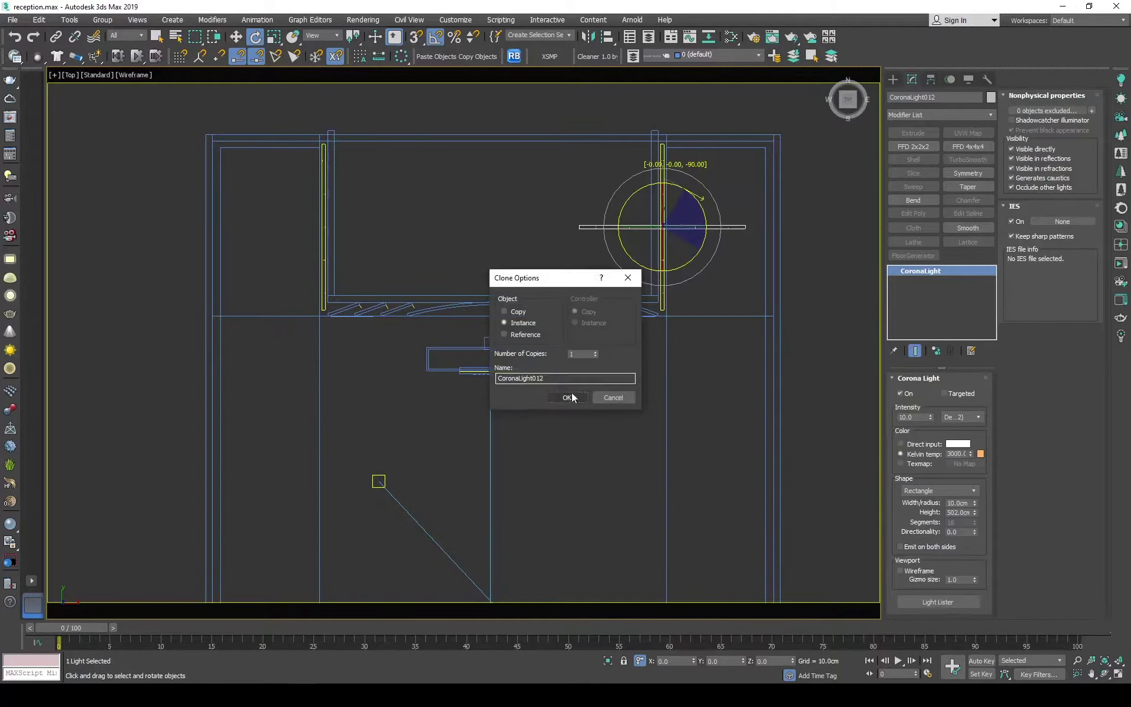
{"action": "left_click", "coordinate": [575, 396]}
{"action": "key", "text": "w"}
{"action": "mouse_move", "coordinate": [575, 396]}
{"action": "middle_mouse_down"}
{"action": "mouse_move", "coordinate": [540, 268]}
{"action": "mouse_move", "coordinate": [436, 300]}
{"action": "middle_mouse_up"}
{"action": "left_click_drag", "start_coordinate": [601, 265], "coordinate": [604, 150]}
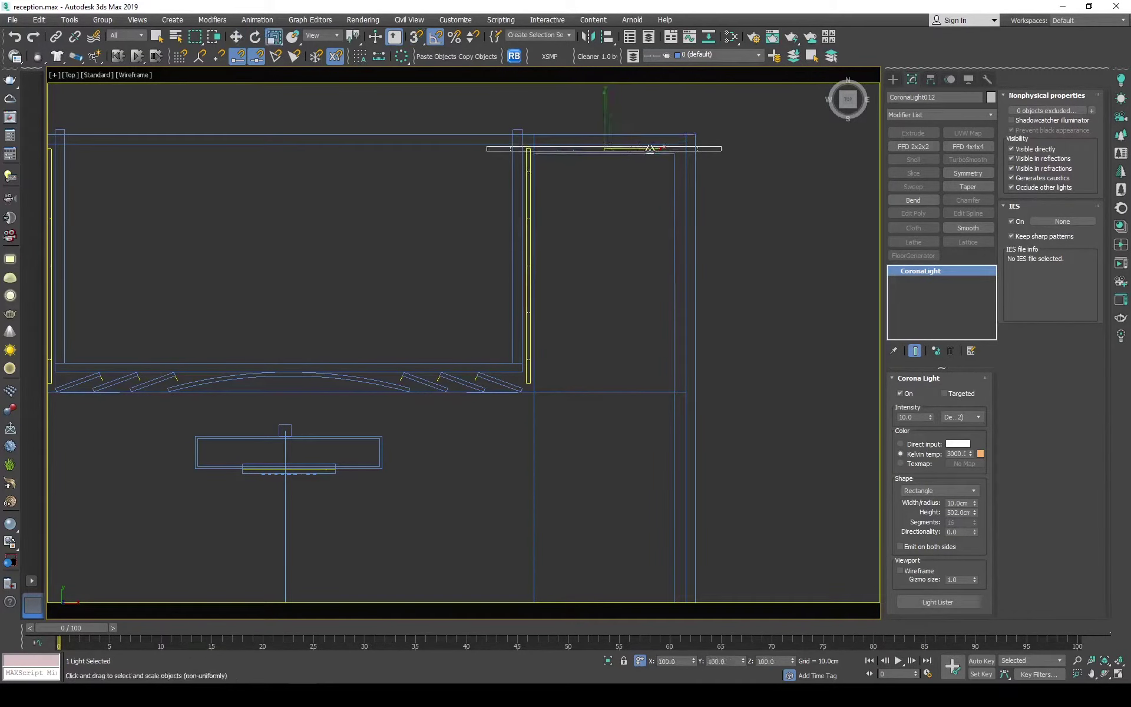
- Copy both vertical lights to the cabinets' outer edges, then start Corona interactive render from the camera
{"action": "scroll", "coordinate": [604, 150], "scroll_direction": "down", "scroll_amount": 2}
{"action": "left_click", "coordinate": [253, 189]}
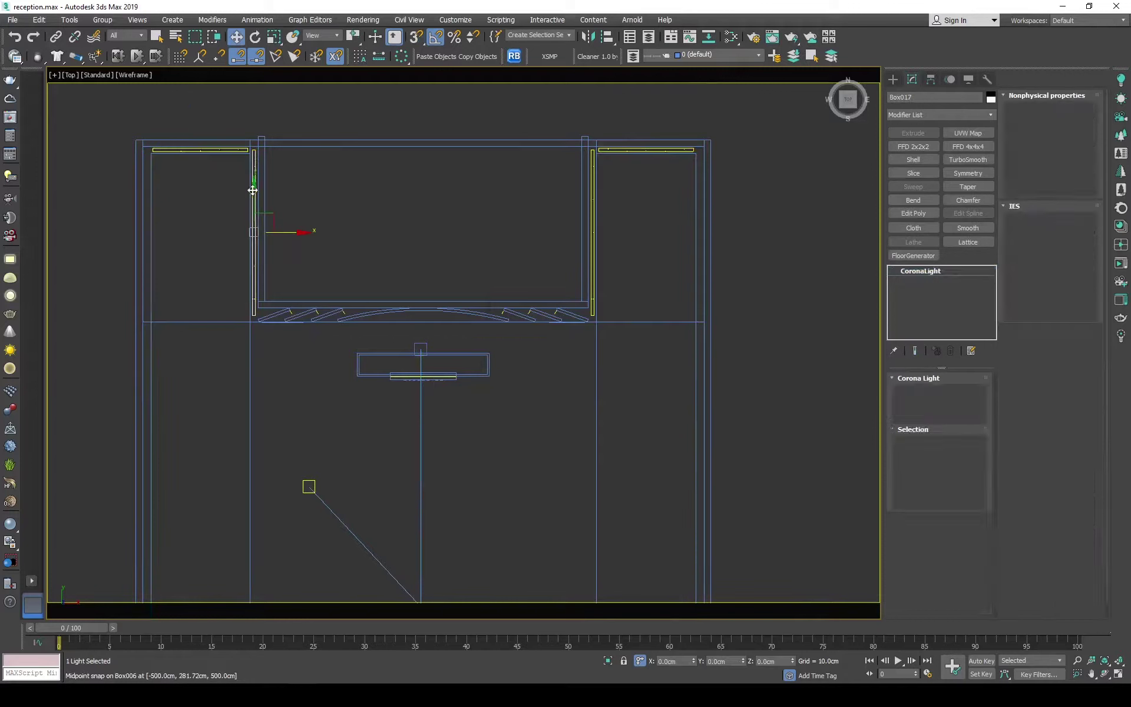
{"action": "left_click", "coordinate": [592, 173], "text": "ctrl"}
{"action": "left_click_drag", "start_coordinate": [457, 217], "coordinate": [564, 217], "text": "shift"}
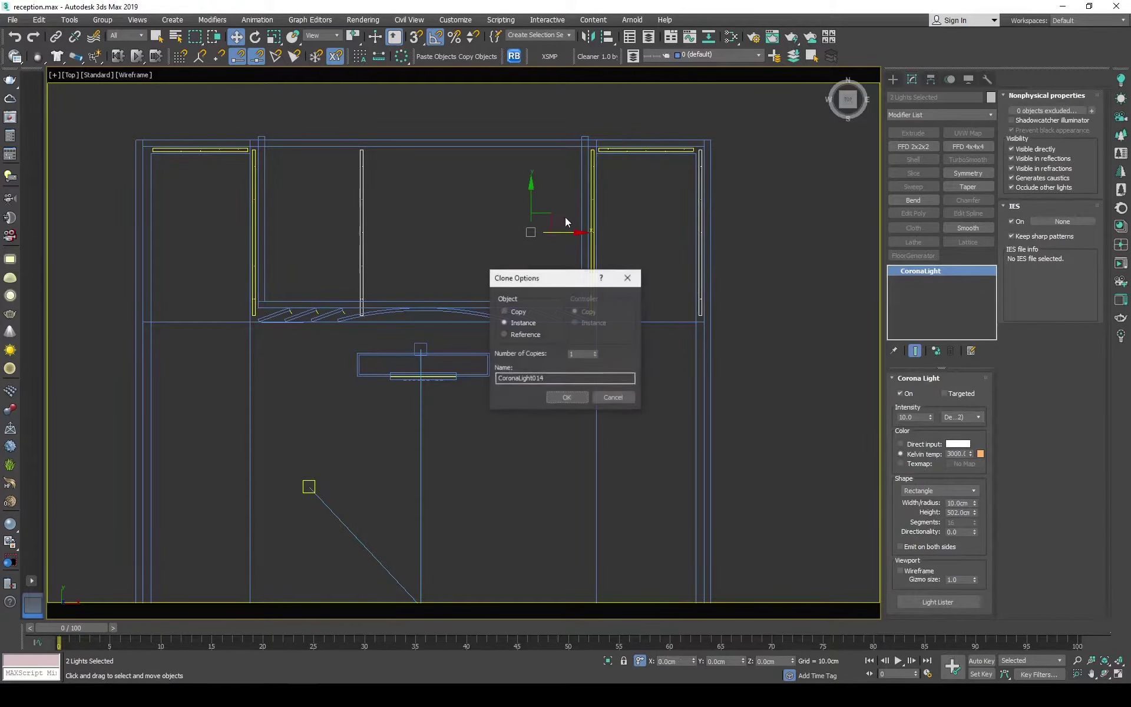
{"action": "key", "text": "Return"}
{"action": "key", "text": "s"}
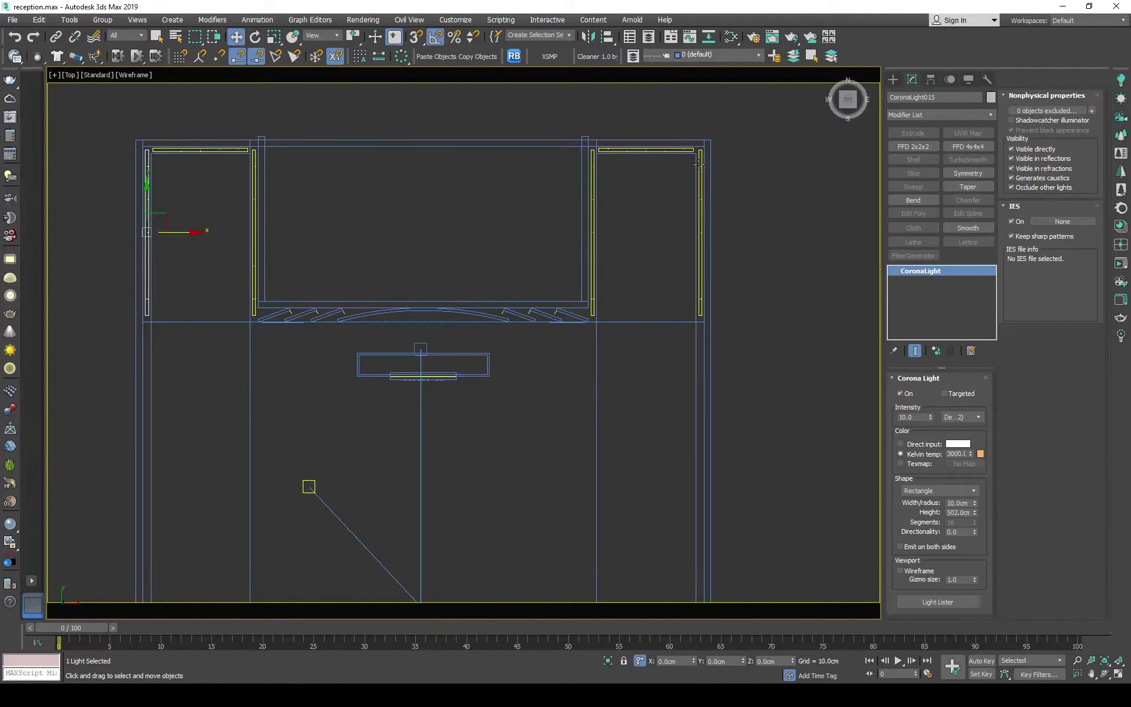
{"action": "left_click_drag", "start_coordinate": [424, 231], "coordinate": [435, 139]}
{"action": "key", "text": "c"}
{"action": "key", "text": "F3"}
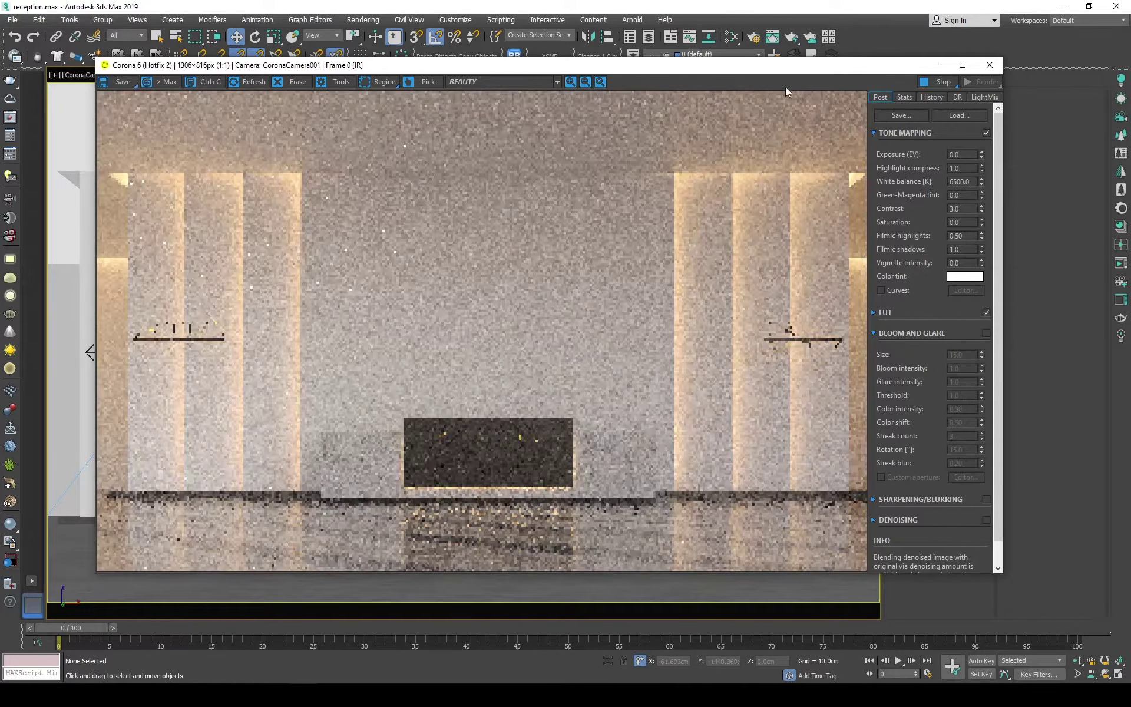
- Reposition the Corona frame buffer and zoom in to inspect the signage in the render
{"action": "left_click_drag", "start_coordinate": [868, 70], "coordinate": [575, 73]}
{"action": "left_click", "coordinate": [863, 140]}
{"action": "key", "text": "F3"}
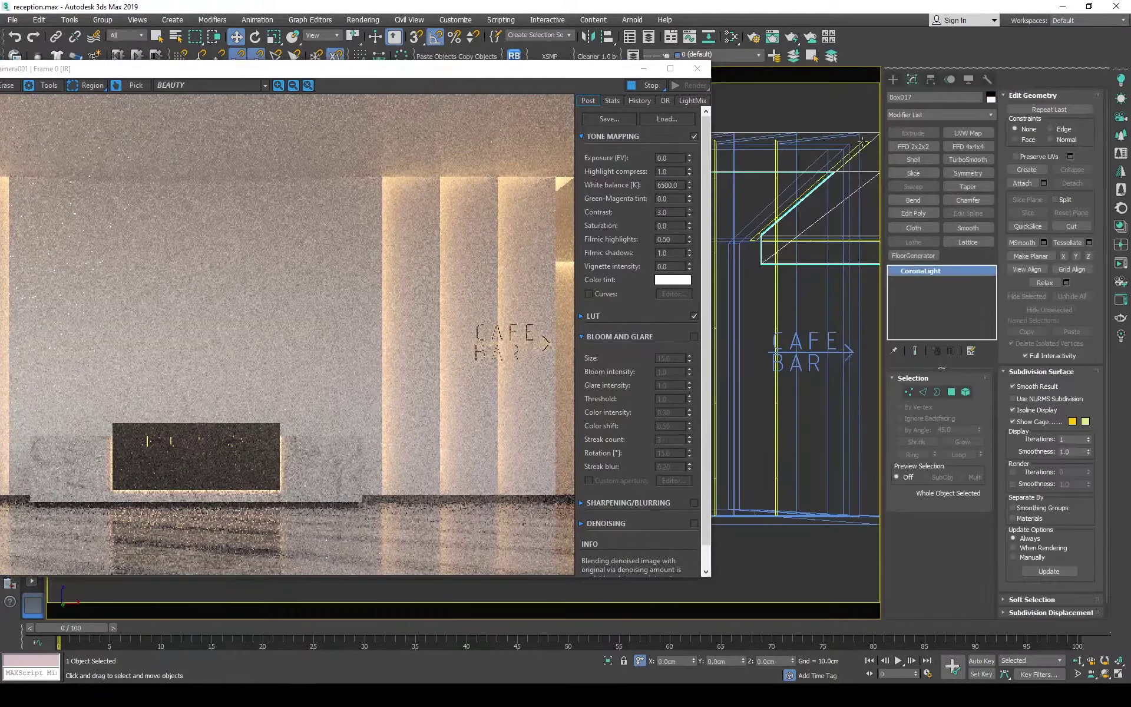
{"action": "mouse_move", "coordinate": [418, 76]}
{"action": "left_mouse_down"}
{"action": "mouse_move", "coordinate": [680, 76]}
{"action": "mouse_move", "coordinate": [685, 59]}
{"action": "left_mouse_up"}
{"action": "scroll", "coordinate": [172, 312], "scroll_direction": "up", "scroll_amount": 3}
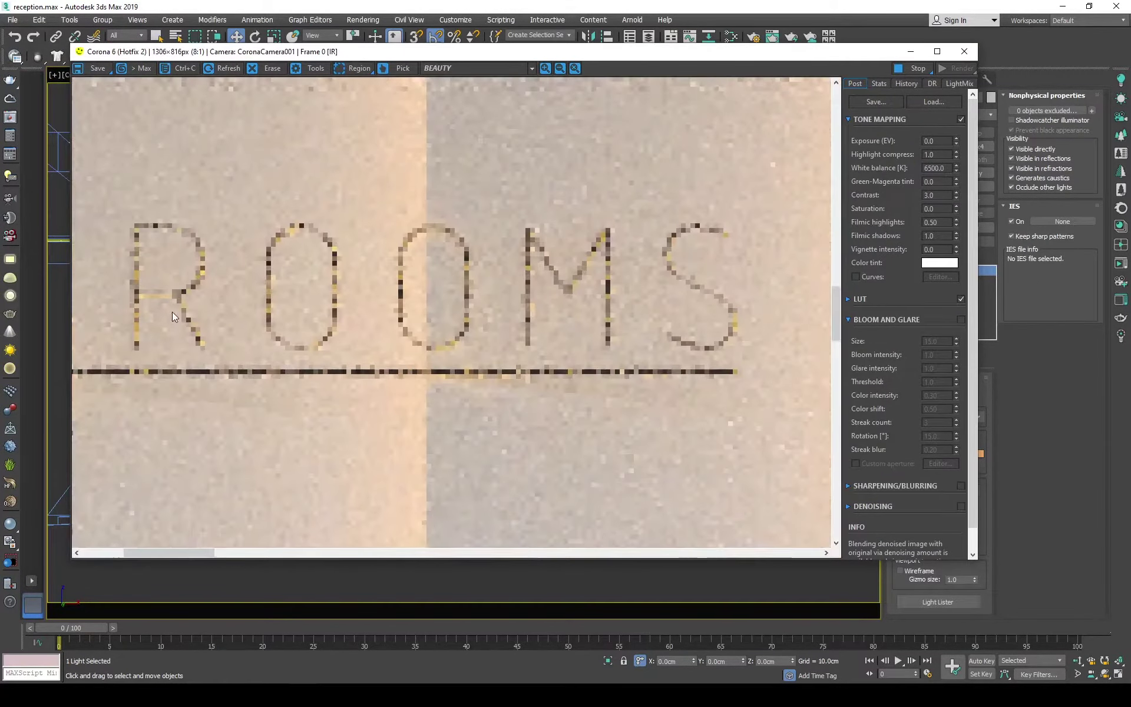
{"action": "scroll", "coordinate": [176, 306], "scroll_direction": "down", "scroll_amount": 1}
{"action": "scroll", "coordinate": [301, 284], "scroll_direction": "down", "scroll_amount": 2}
{"action": "scroll", "coordinate": [789, 324], "scroll_direction": "up", "scroll_amount": 3}
{"action": "scroll", "coordinate": [421, 446], "scroll_direction": "down", "scroll_amount": 3}
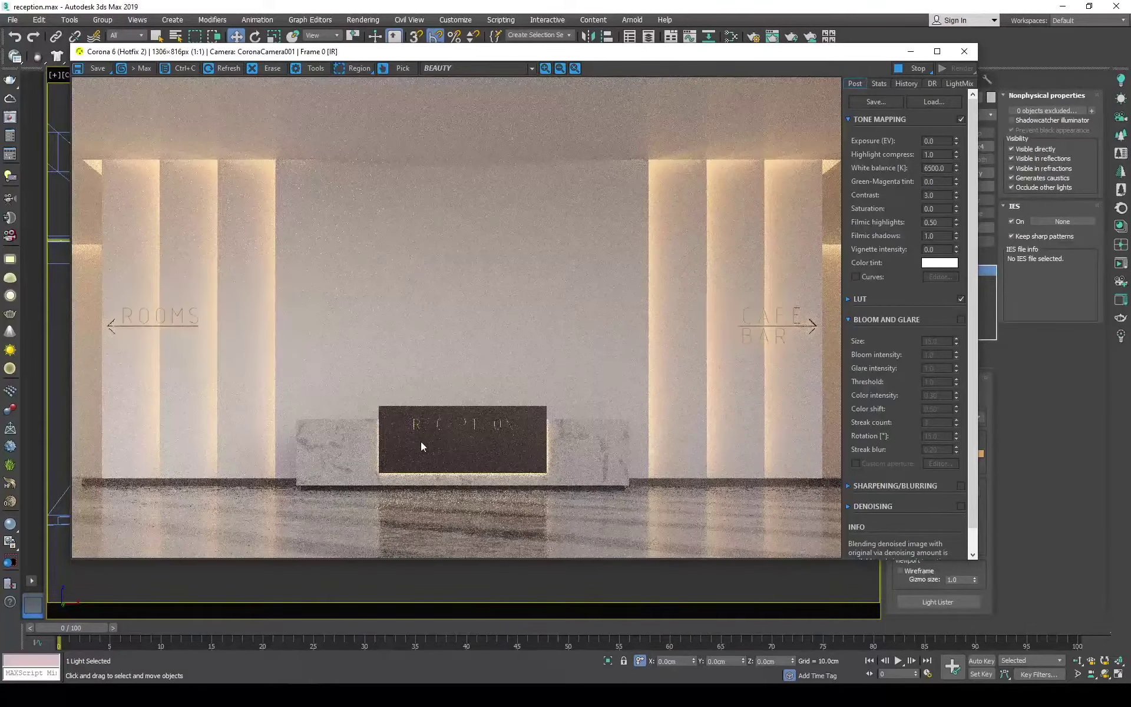
{"action": "scroll", "coordinate": [421, 447], "scroll_direction": "up", "scroll_amount": 3}
{"action": "scroll", "coordinate": [446, 416], "scroll_direction": "down", "scroll_amount": 3}
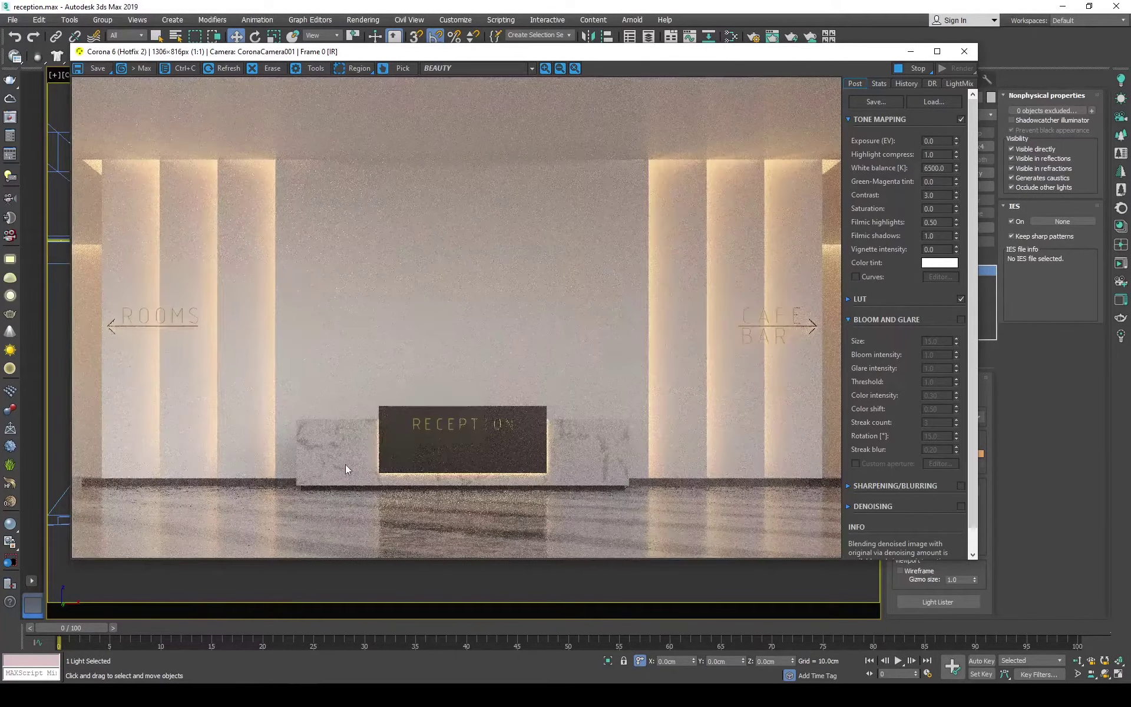
- Set Tone Mapping Highlight compress to 1.50, then close the render window
{"action": "left_click_drag", "start_coordinate": [412, 52], "coordinate": [304, 494]}
{"action": "left_click", "coordinate": [380, 465]}
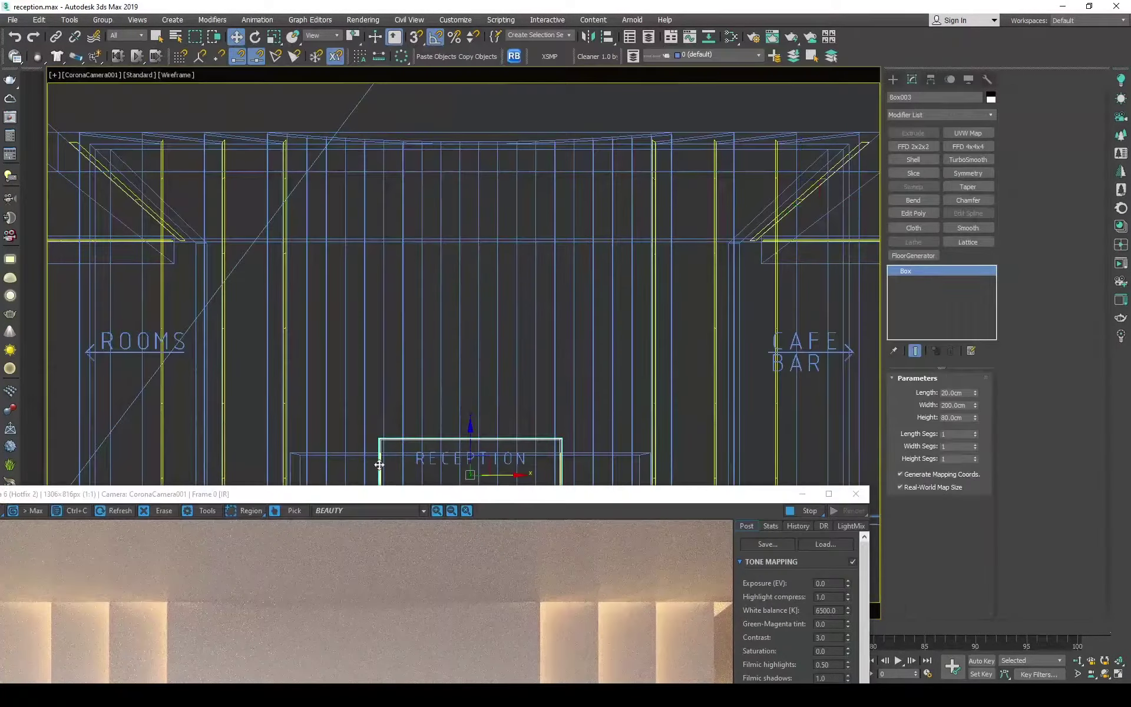
{"action": "left_click", "coordinate": [512, 511]}
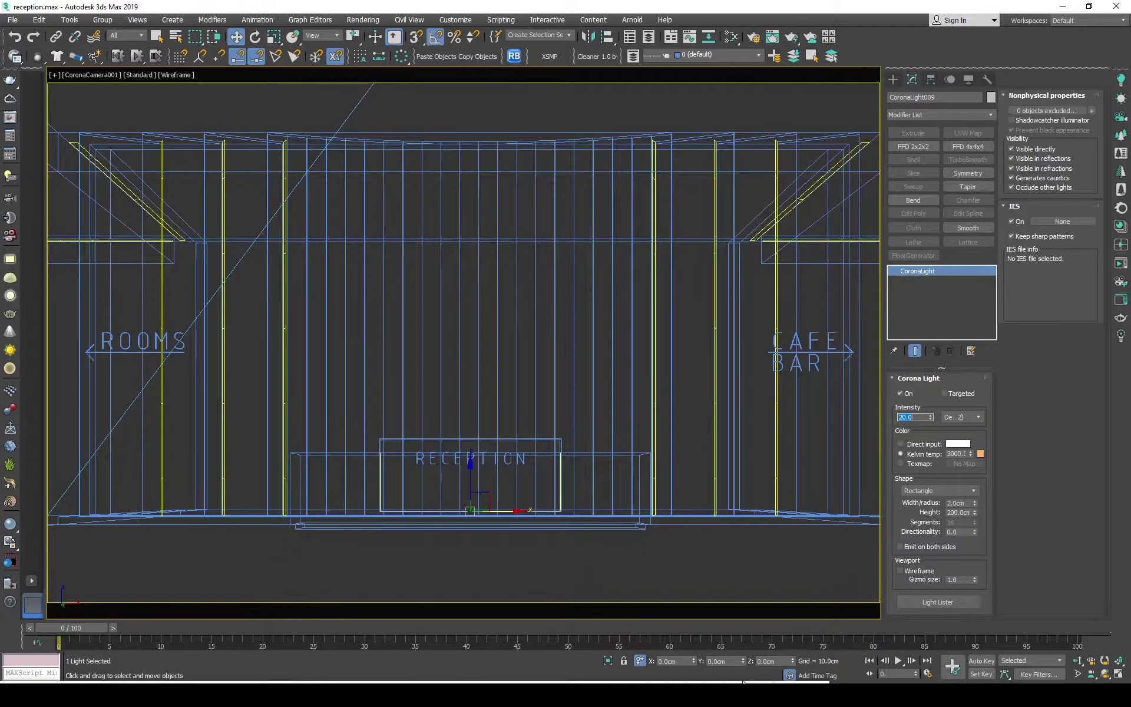
{"action": "left_click", "coordinate": [766, 645]}
{"action": "left_click_drag", "start_coordinate": [787, 69], "coordinate": [696, 164]}
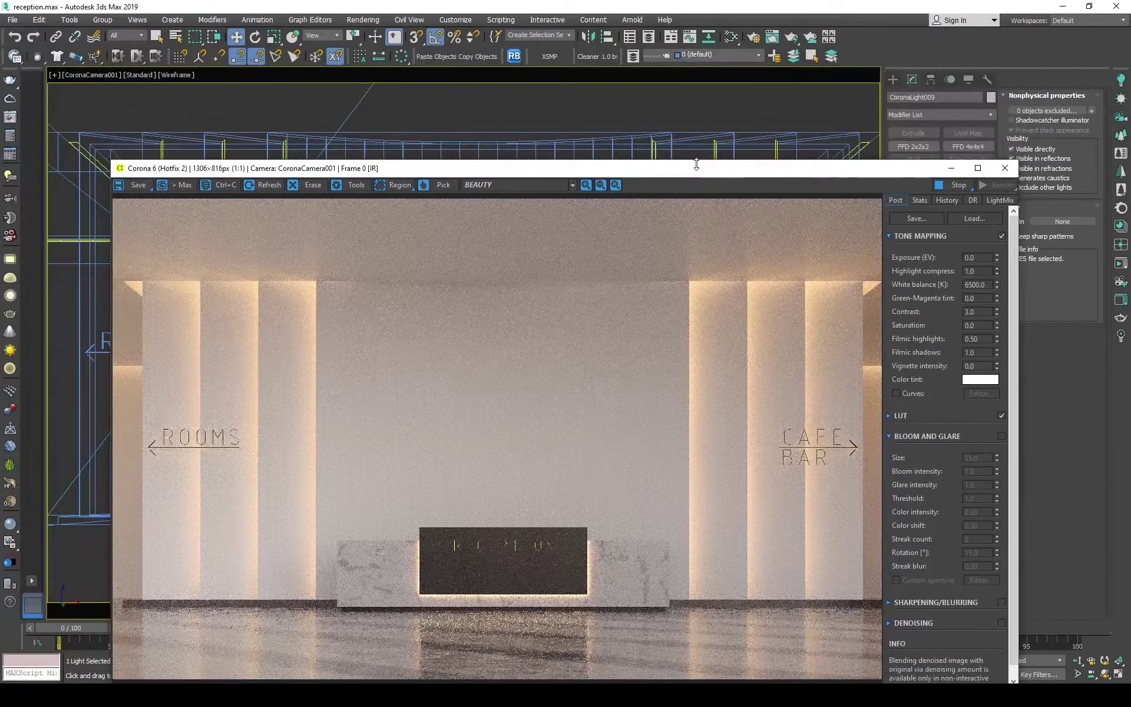
{"action": "scroll", "coordinate": [431, 609], "scroll_direction": "up", "scroll_amount": 3}
{"action": "left_click_drag", "start_coordinate": [997, 269], "coordinate": [996, 253]}
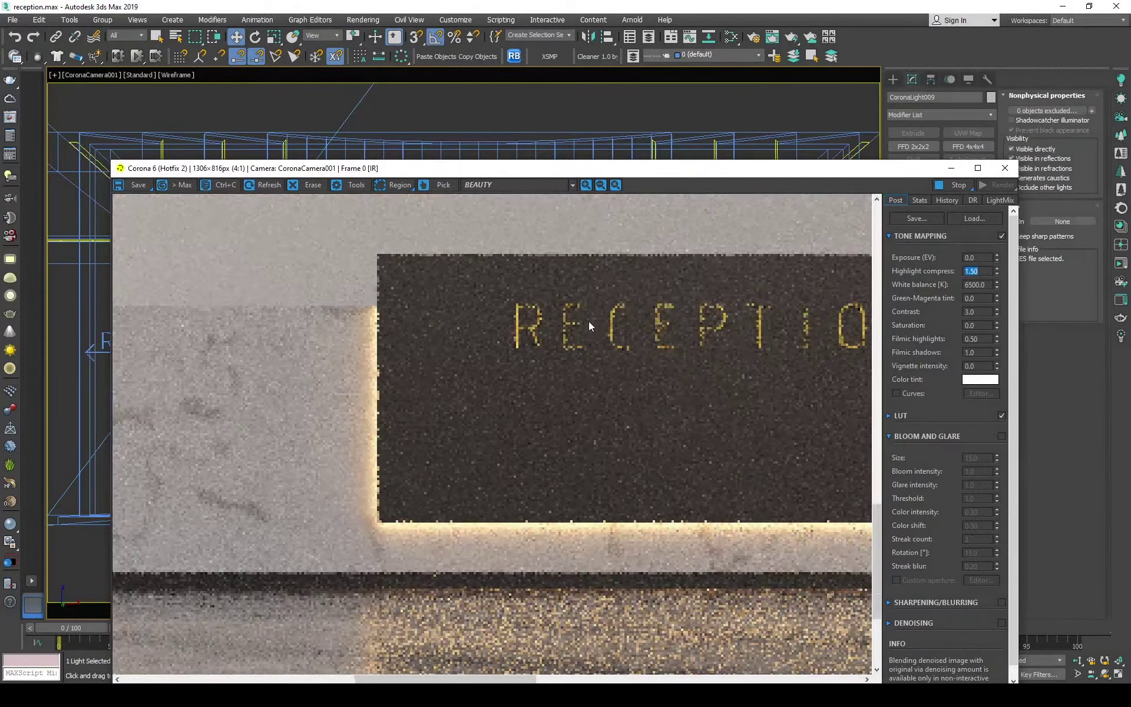
{"action": "scroll", "coordinate": [589, 321], "scroll_direction": "down", "scroll_amount": 3}
{"action": "left_click_drag", "start_coordinate": [579, 176], "coordinate": [568, 88]}
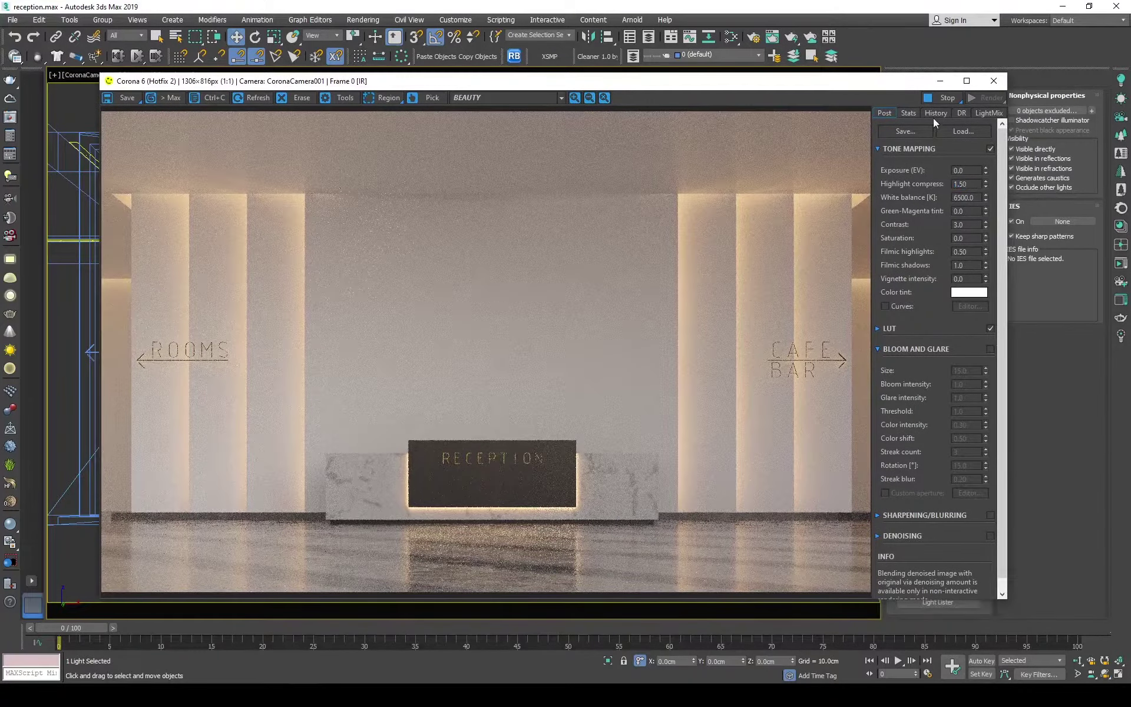
{"action": "left_click", "coordinate": [994, 81]}
- In Top view, copy the horizontal strip light to the centre box midpoint
{"action": "key", "text": "t"}
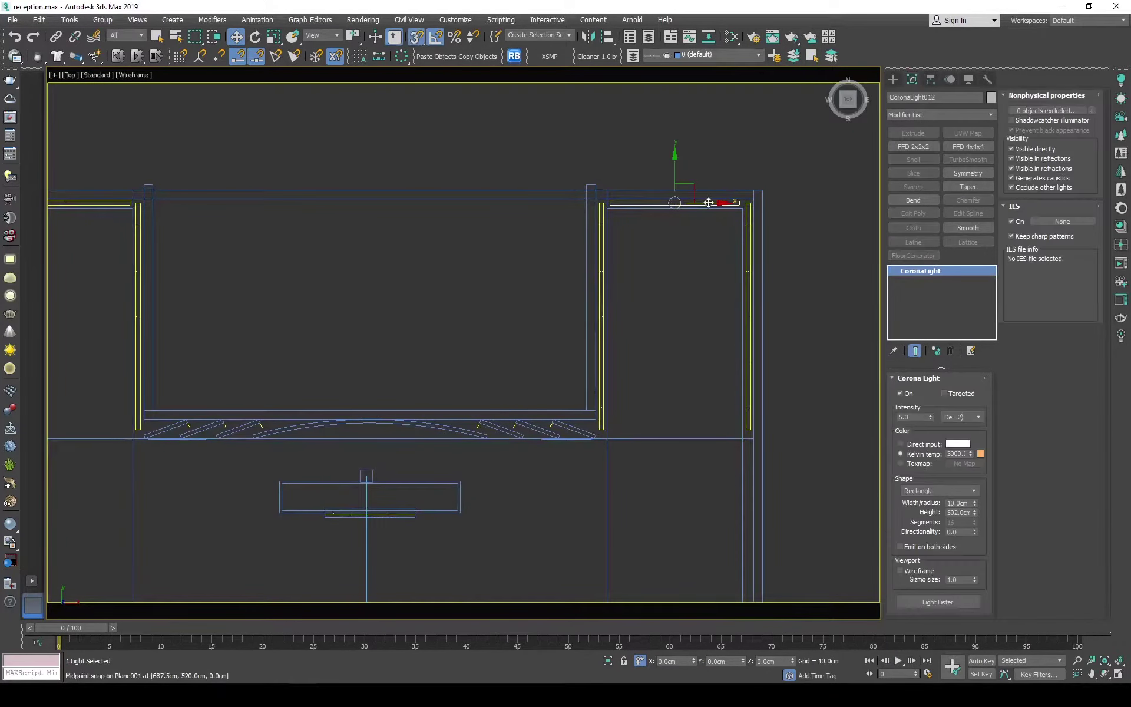
{"action": "left_click_drag", "start_coordinate": [708, 202], "coordinate": [384, 404], "text": "shift"}
{"action": "left_click", "coordinate": [561, 395]}
{"action": "key", "text": "r"}
{"action": "key", "text": "F12"}
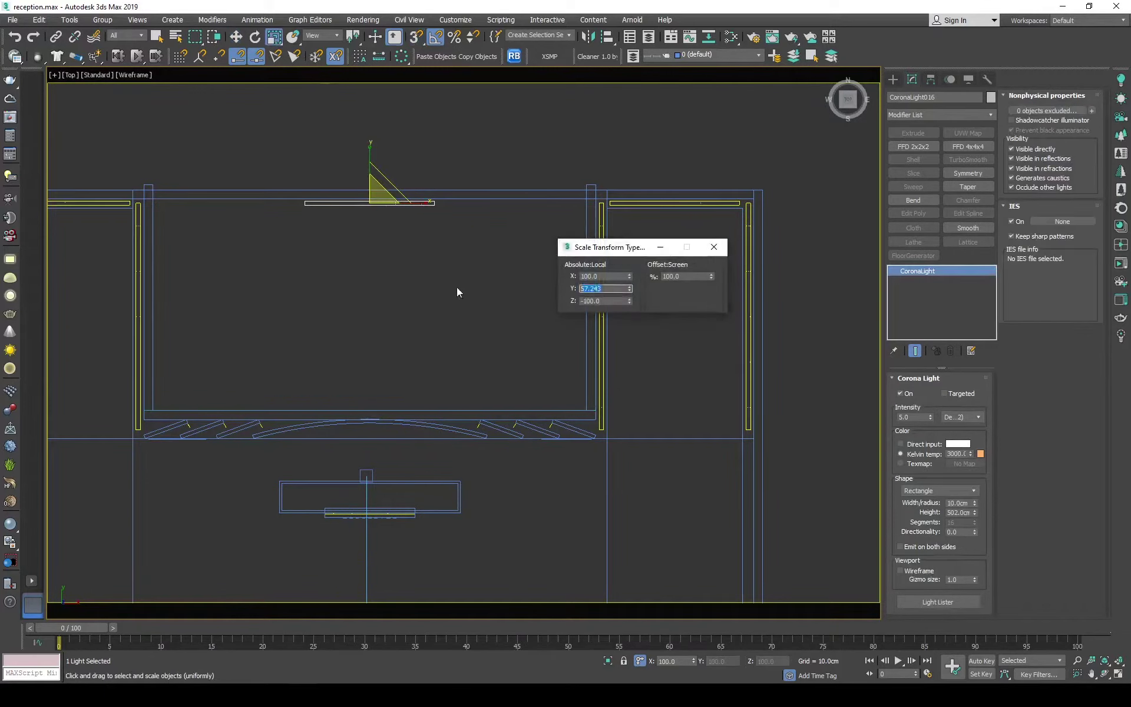
{"action": "left_click", "coordinate": [714, 247]}
{"action": "key", "text": "w"}
{"action": "scroll", "coordinate": [369, 245], "scroll_direction": "up", "scroll_amount": 3}
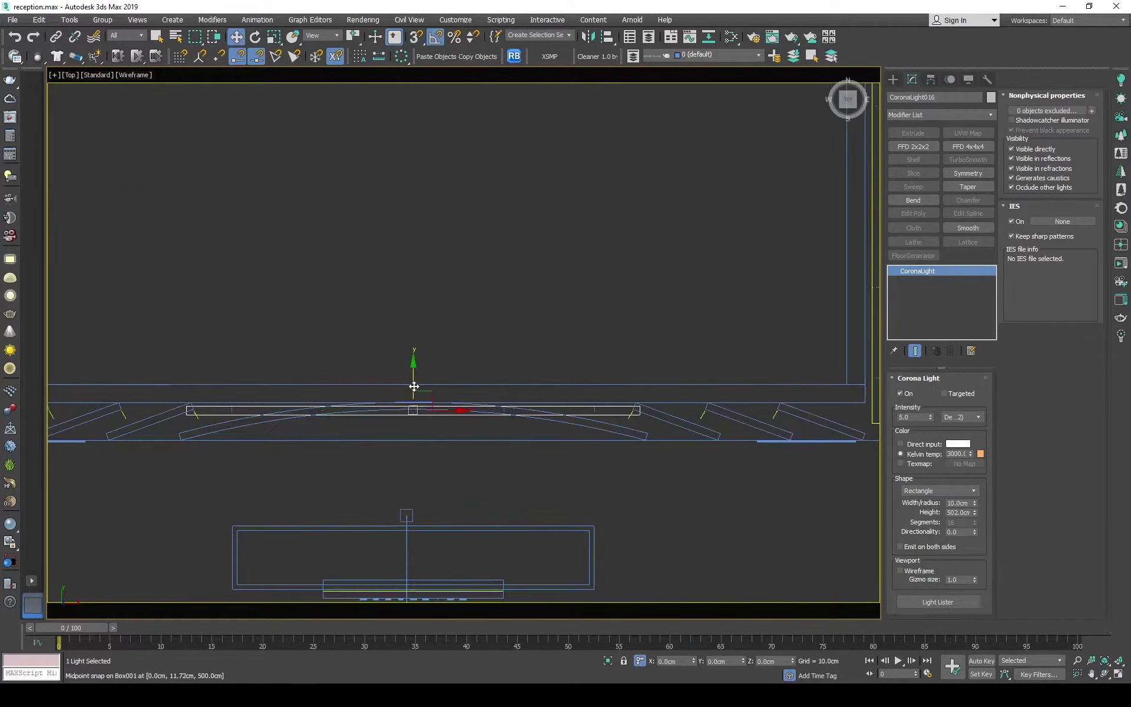
{"action": "left_click_drag", "start_coordinate": [370, 205], "coordinate": [370, 431]}
- Reduce the copied light's height and set its Width to 5 cm
{"action": "mouse_move", "coordinate": [973, 525]}
{"action": "left_mouse_down"}
{"action": "mouse_move", "coordinate": [962, 535]}
{"action": "mouse_move", "coordinate": [974, 489]}
{"action": "left_mouse_up"}
{"action": "scroll", "coordinate": [419, 384], "scroll_direction": "up", "scroll_amount": 3}
{"action": "left_click", "coordinate": [957, 502]}
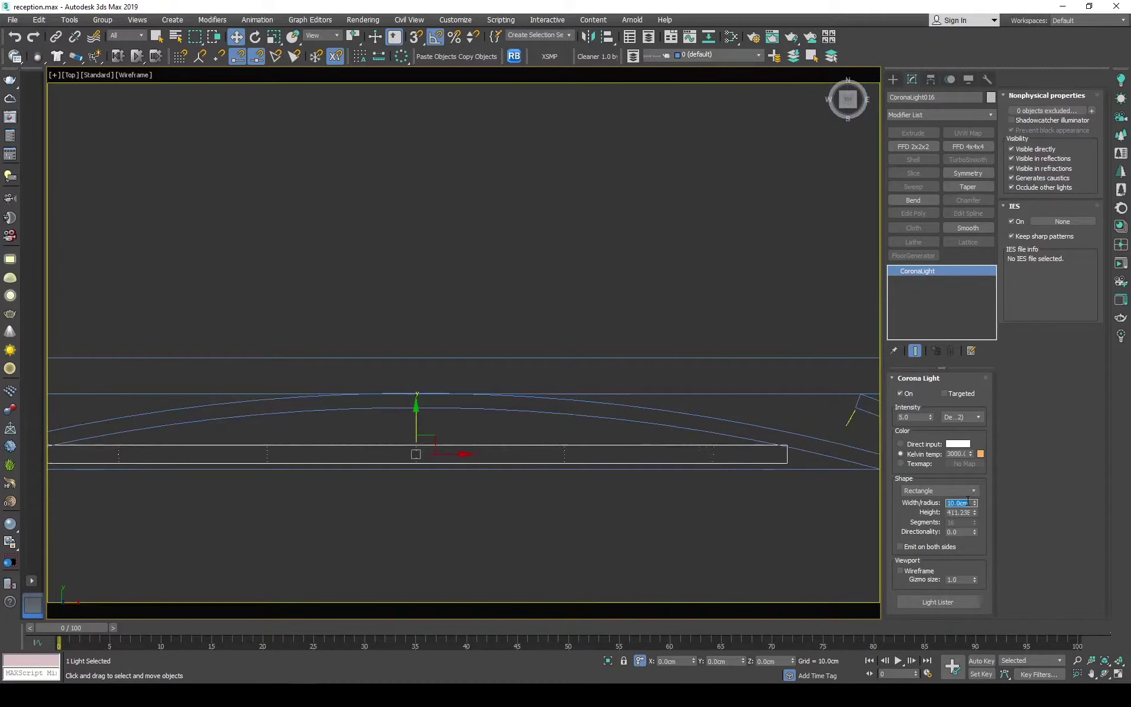
{"action": "type", "text": "5"}
{"action": "key", "text": "Return"}
{"action": "key", "text": "c"}
- Preview the camera view in Corona interactive render, close it, and return to Top wireframe
{"action": "left_click", "coordinate": [1121, 263]}
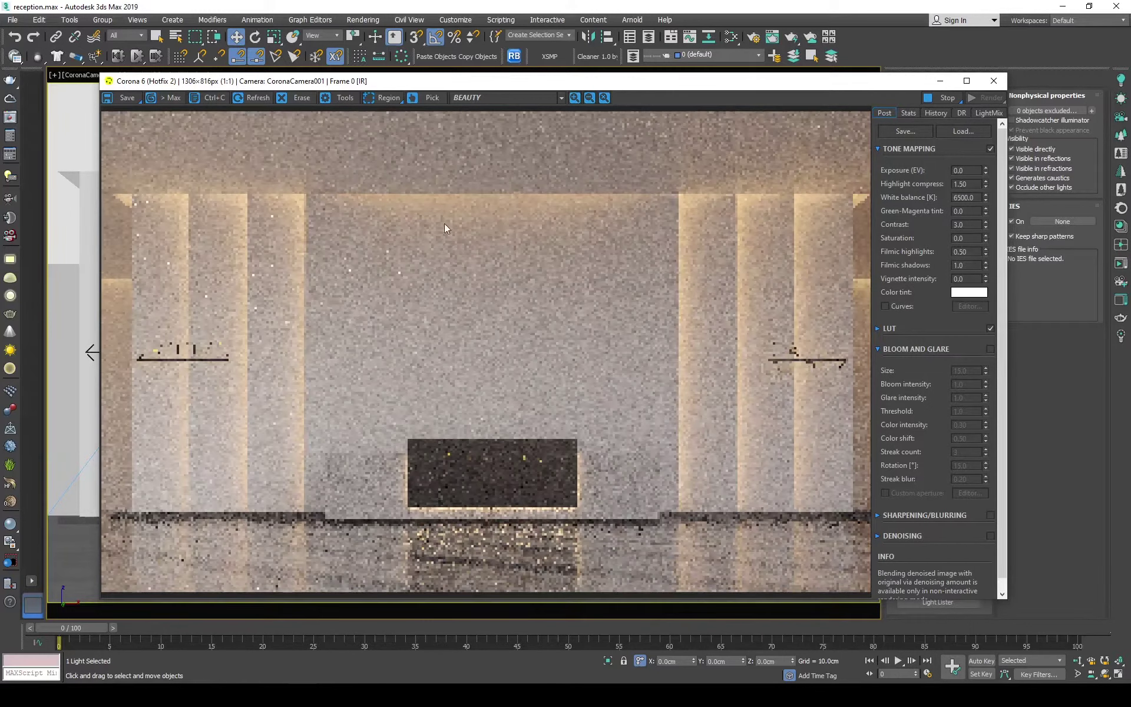
{"action": "left_click_drag", "start_coordinate": [444, 81], "coordinate": [132, 79]}
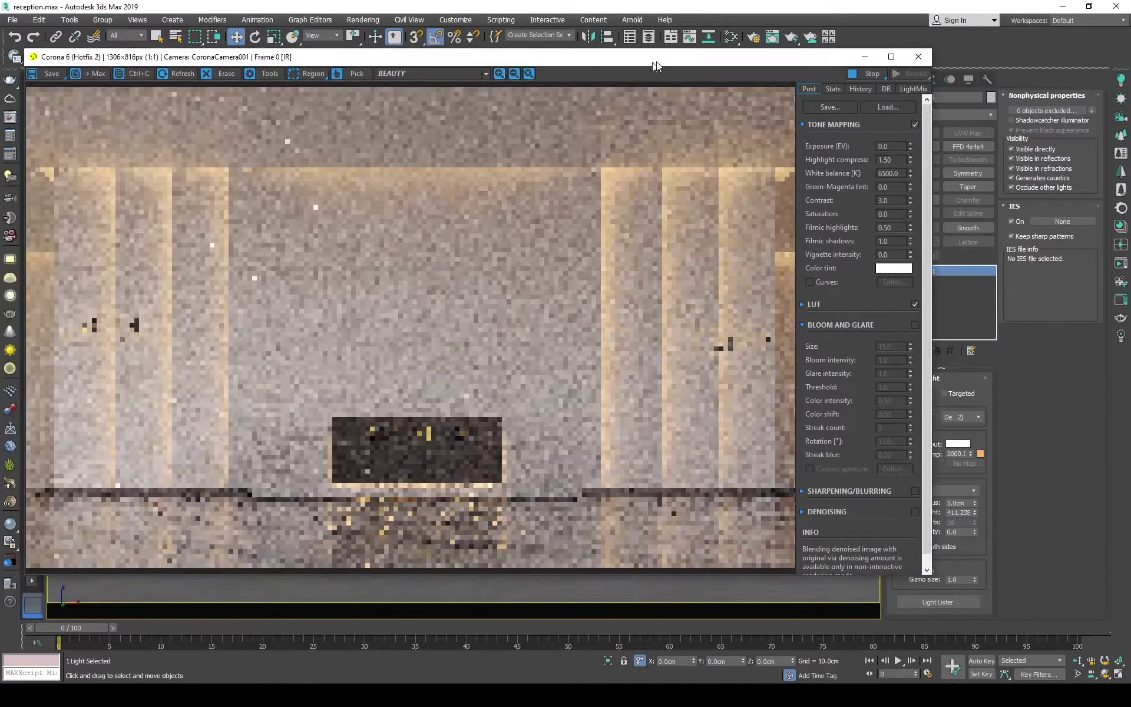
{"action": "left_click_drag", "start_coordinate": [416, 84], "coordinate": [653, 49]}
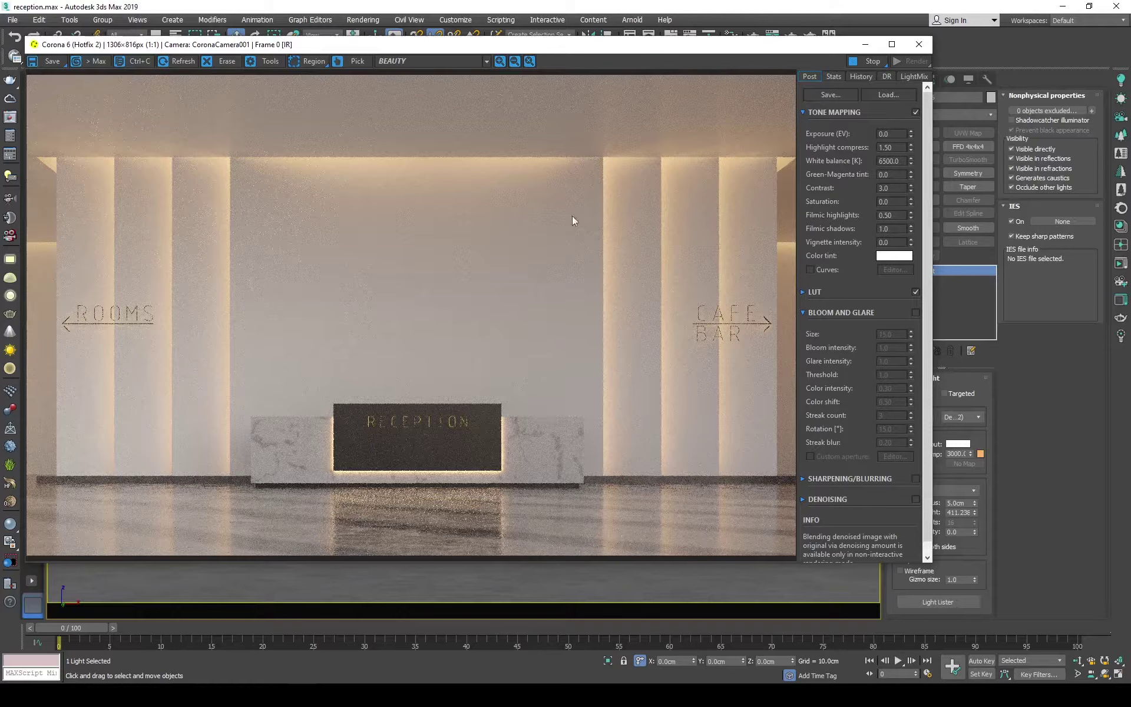
{"action": "left_click_drag", "start_coordinate": [383, 49], "coordinate": [390, 65]}
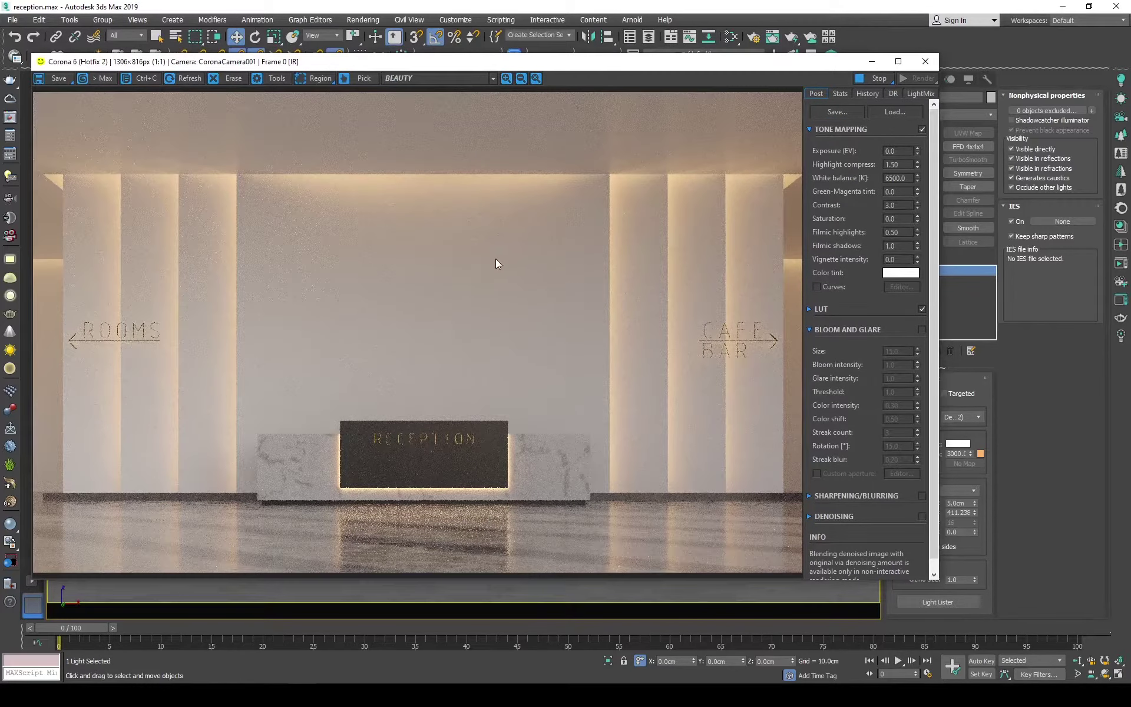
{"action": "left_click", "coordinate": [924, 63]}
{"action": "key", "text": "t"}
{"action": "key", "text": "F3"}
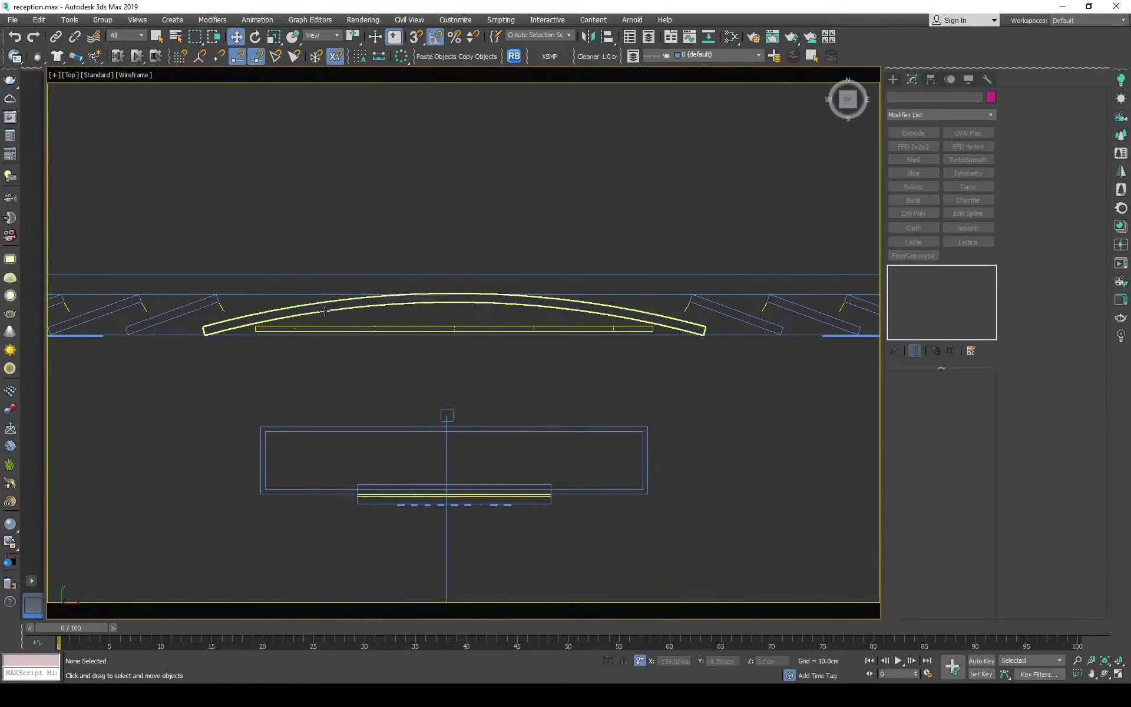
- Clone the arc as a copy and isolate the new Arc002
{"action": "right_click", "coordinate": [325, 311]}
{"action": "left_click", "coordinate": [366, 413]}
{"action": "left_click", "coordinate": [533, 389]}
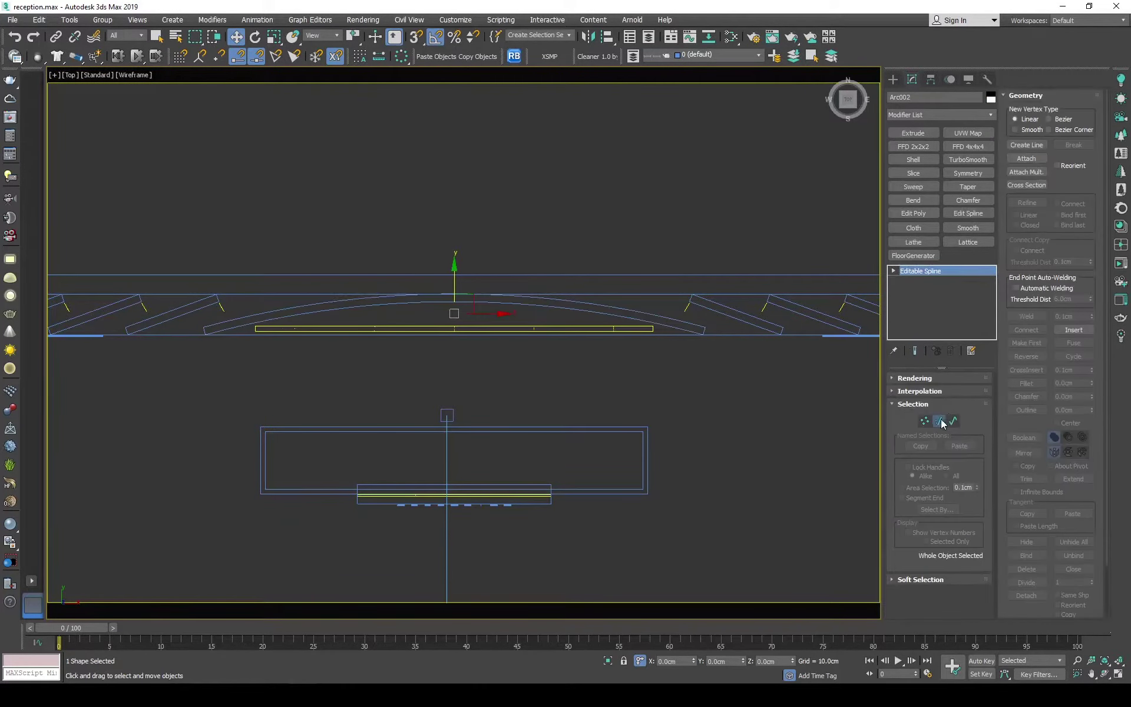
{"action": "left_click", "coordinate": [942, 423]}
{"action": "left_click", "coordinate": [354, 310]}
{"action": "left_click", "coordinate": [907, 271]}
{"action": "key", "text": "alt+q"}
- Create a 4 x 1.5 x 490 cm slat box beside the arc
{"action": "left_click_drag", "start_coordinate": [495, 348], "coordinate": [514, 376]}
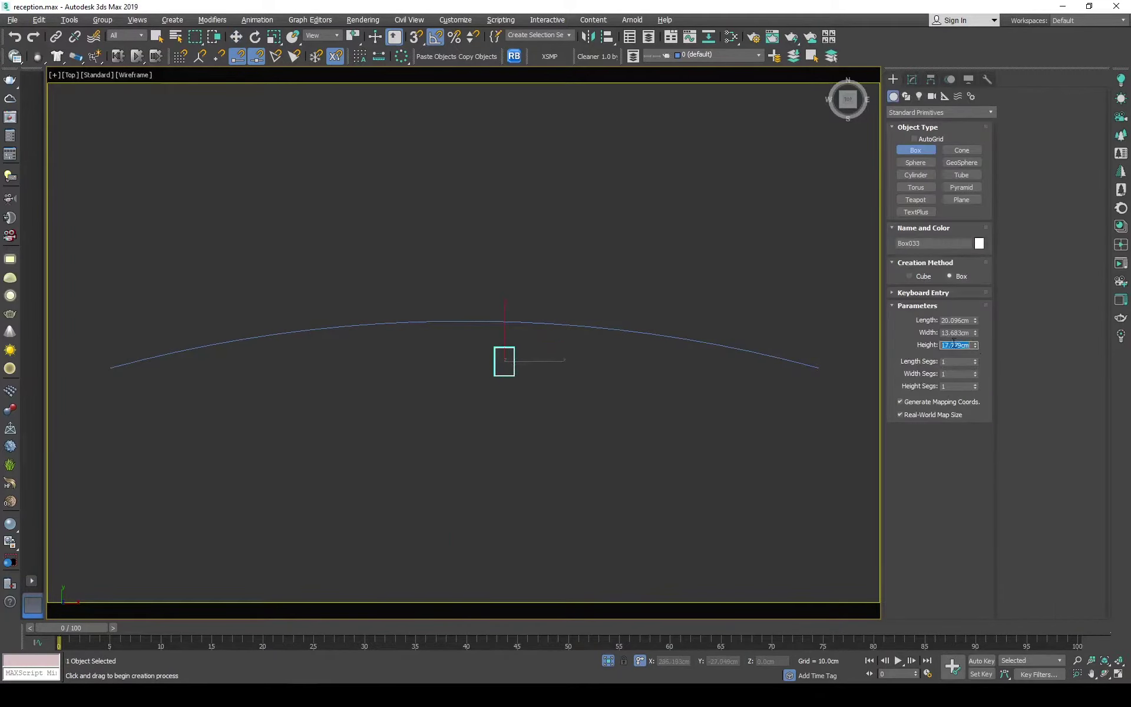
{"action": "type", "text": "5"}
{"action": "key", "text": "Tab"}
{"action": "type", "text": "5"}
{"action": "key", "text": "Return"}
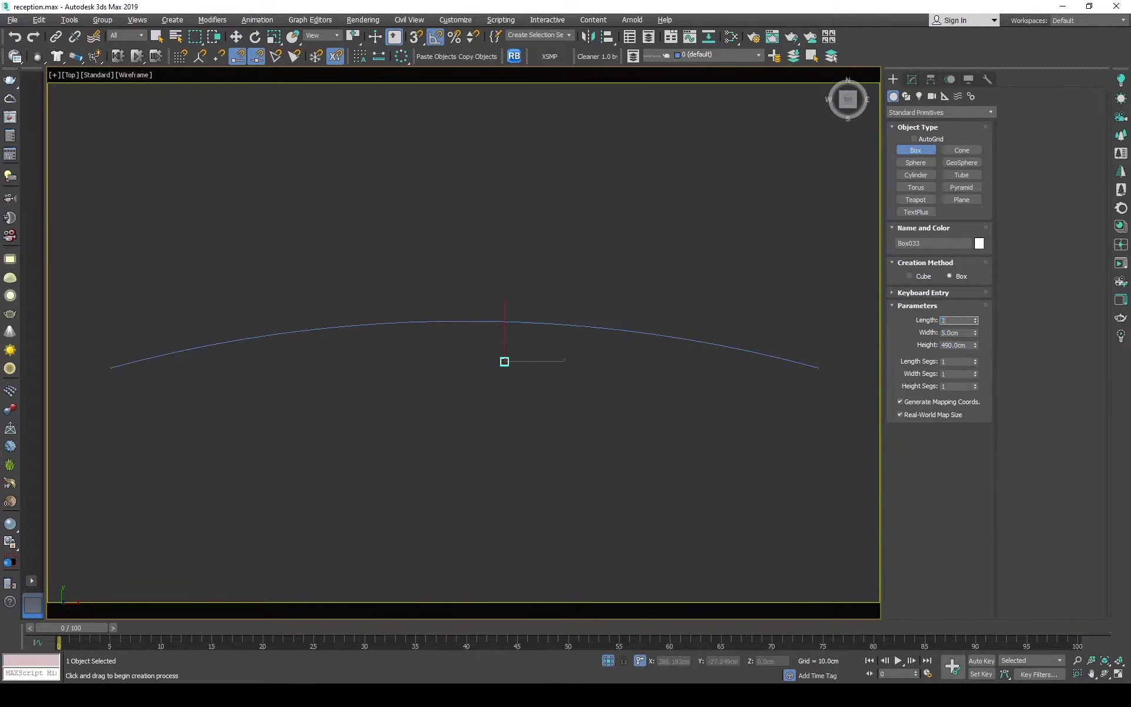
{"action": "key", "text": "Return"}
{"action": "key", "text": "w"}
{"action": "scroll", "coordinate": [511, 341], "scroll_direction": "up", "scroll_amount": 5}
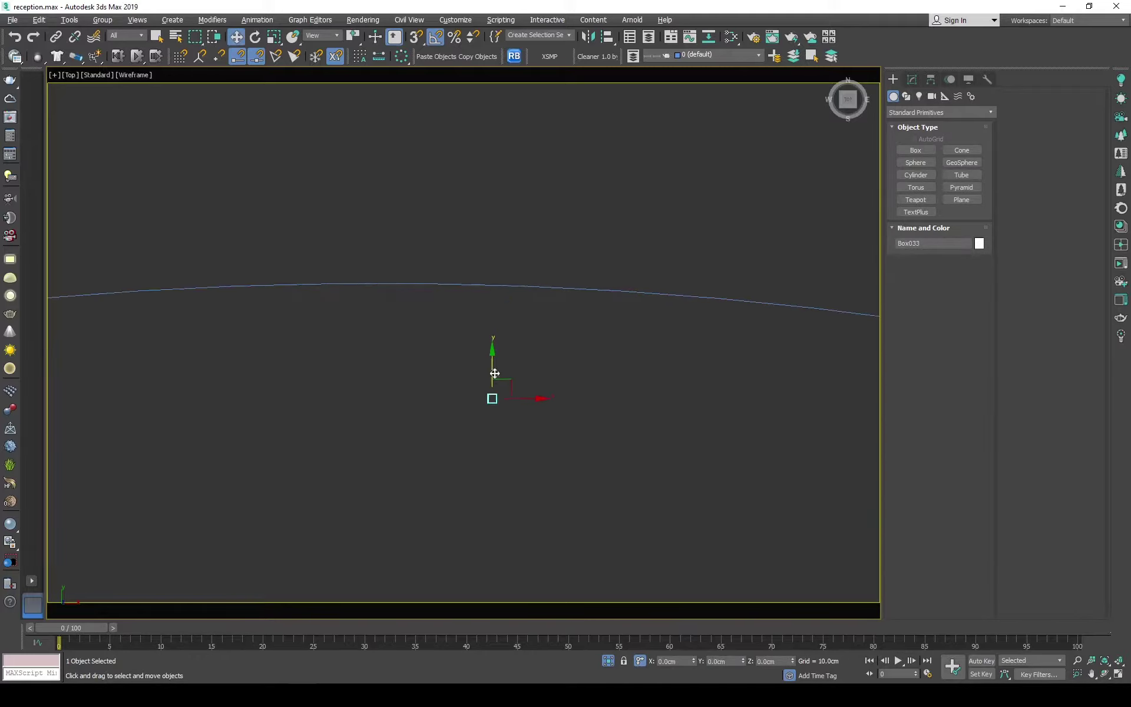
{"action": "left_click", "coordinate": [913, 79]}
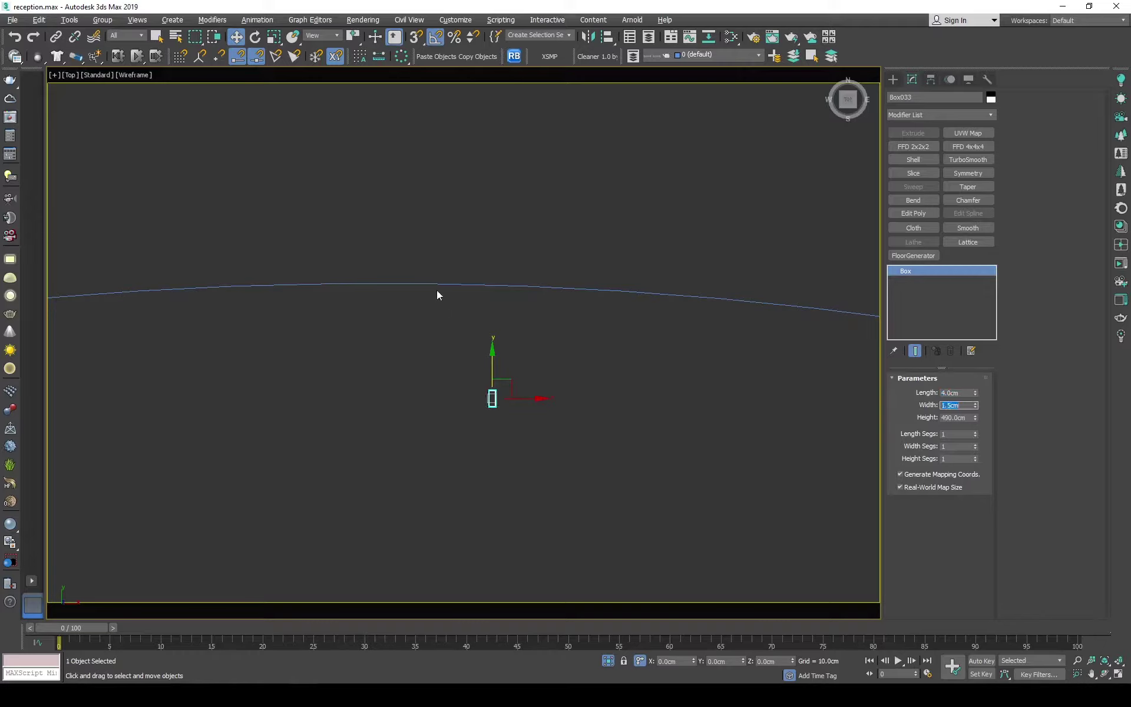
- Use the Spacing Tool with Arc002 as path, settling on Count 150, and apply
{"action": "left_click_drag", "start_coordinate": [401, 56], "coordinate": [403, 118]}
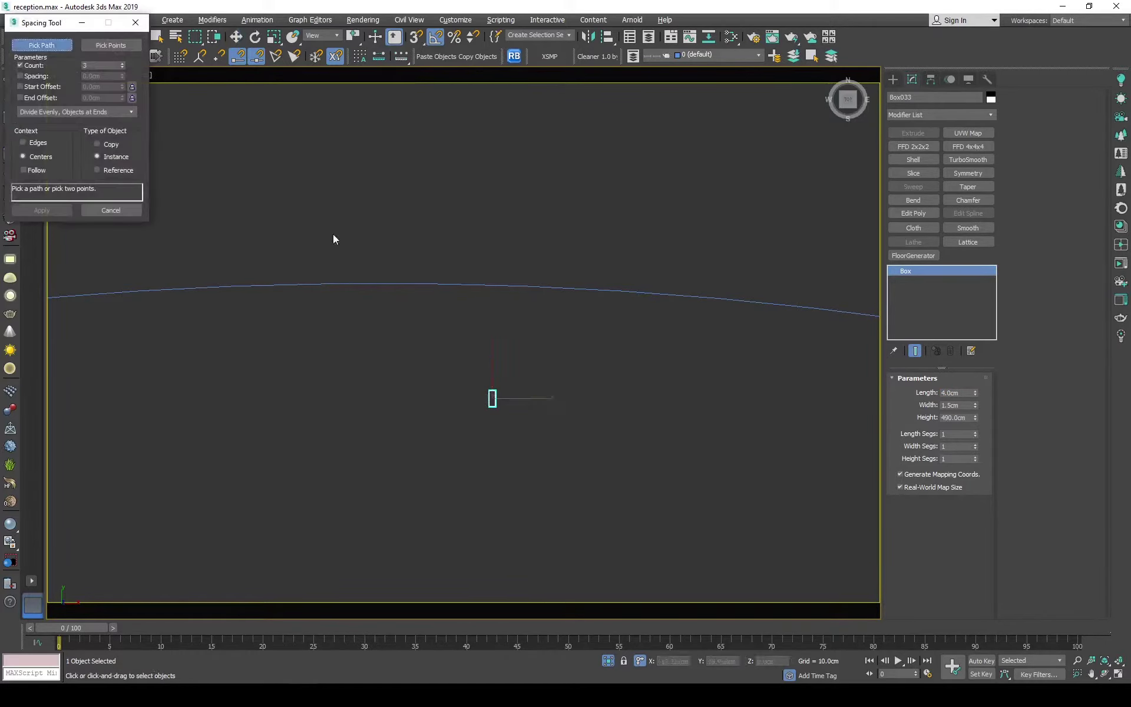
{"action": "left_click", "coordinate": [341, 285]}
{"action": "type", "text": "50"}
{"action": "key", "text": "Return"}
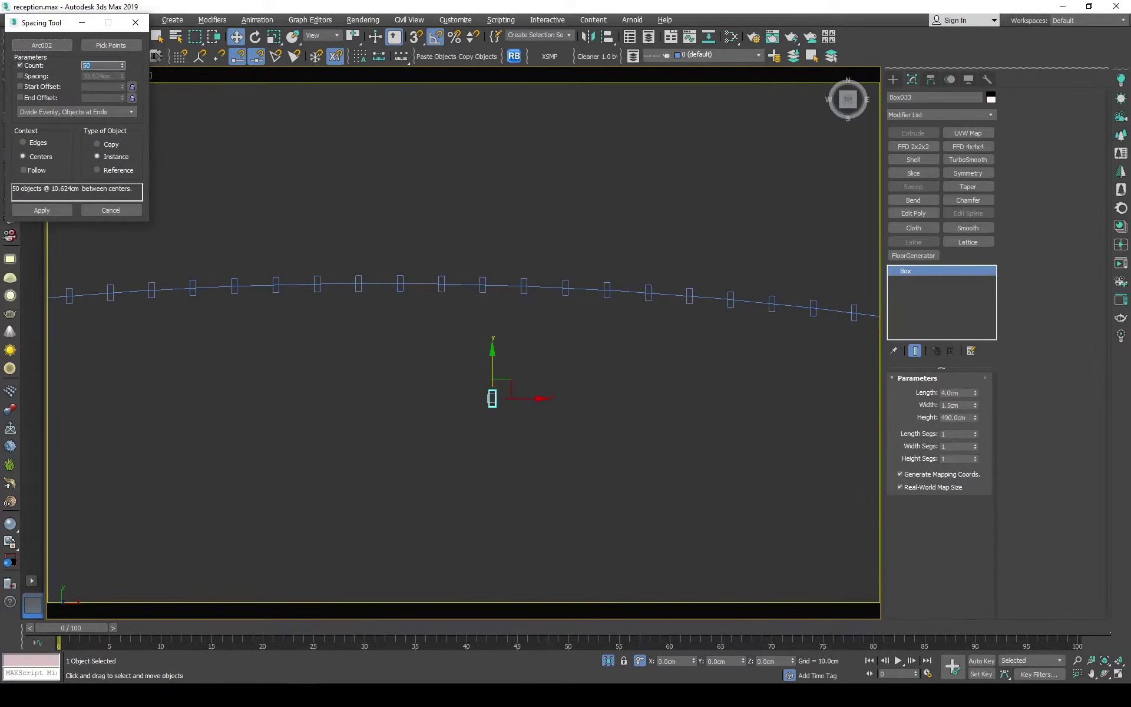
{"action": "type", "text": "100"}
{"action": "key", "text": "Return"}
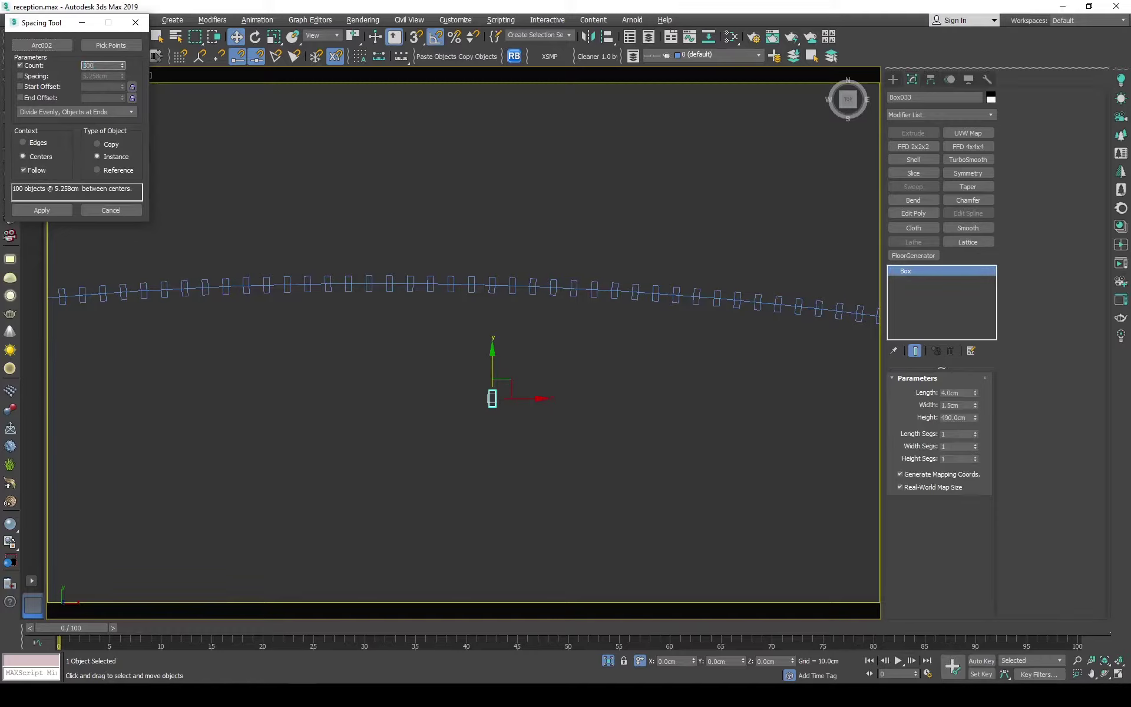
{"action": "key", "text": "Return"}
{"action": "type", "text": "250"}
{"action": "key", "text": "Return"}
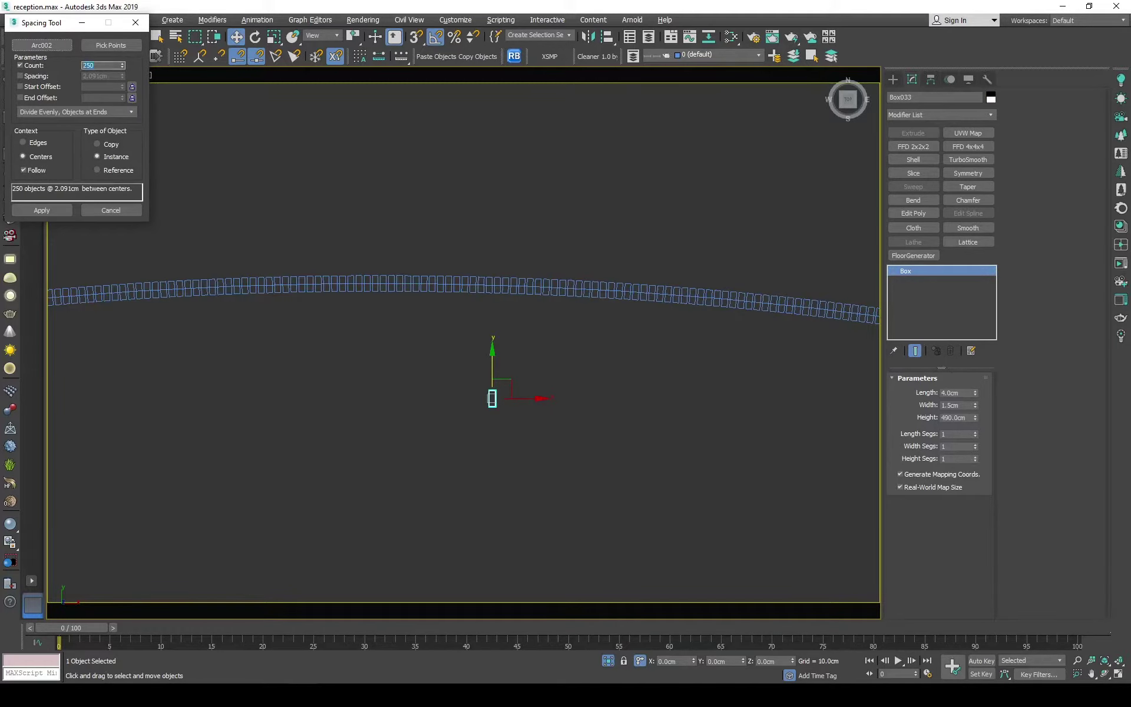
{"action": "type", "text": "200"}
{"action": "key", "text": "Return"}
{"action": "type", "text": "150"}
{"action": "key", "text": "Return"}
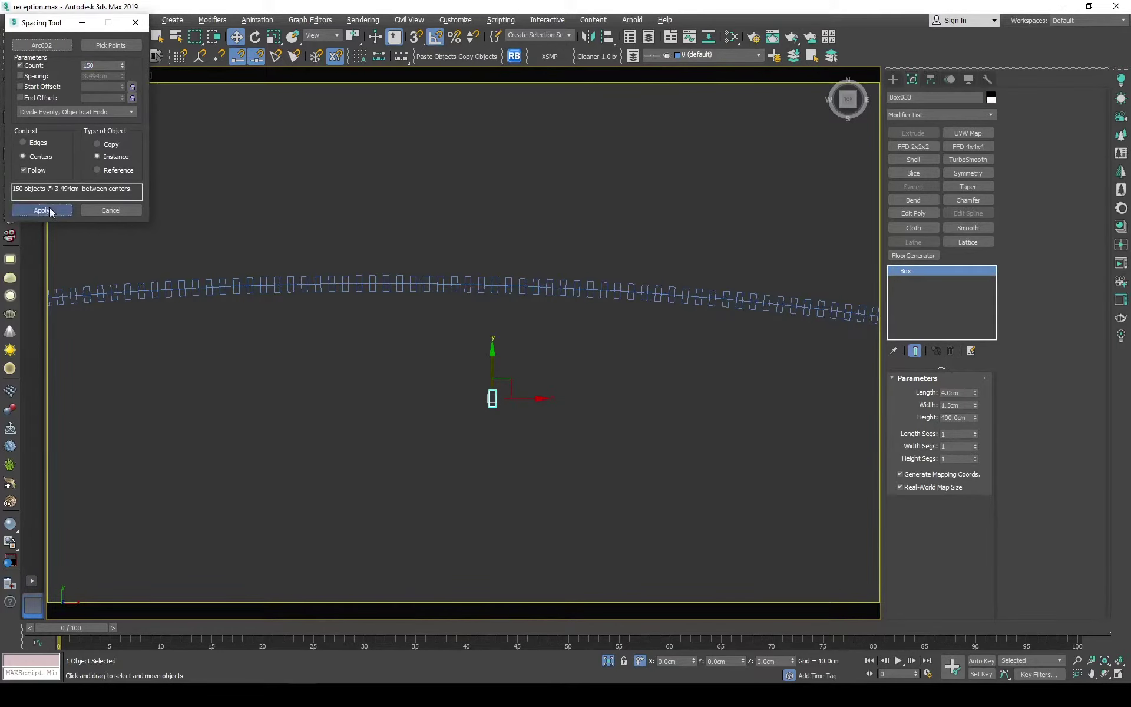
{"action": "left_click", "coordinate": [51, 211]}
- Select and frame all the slats, orbit to inspect the wall, then start a camera-view interactive render
{"action": "left_click", "coordinate": [655, 279], "text": "ctrl"}
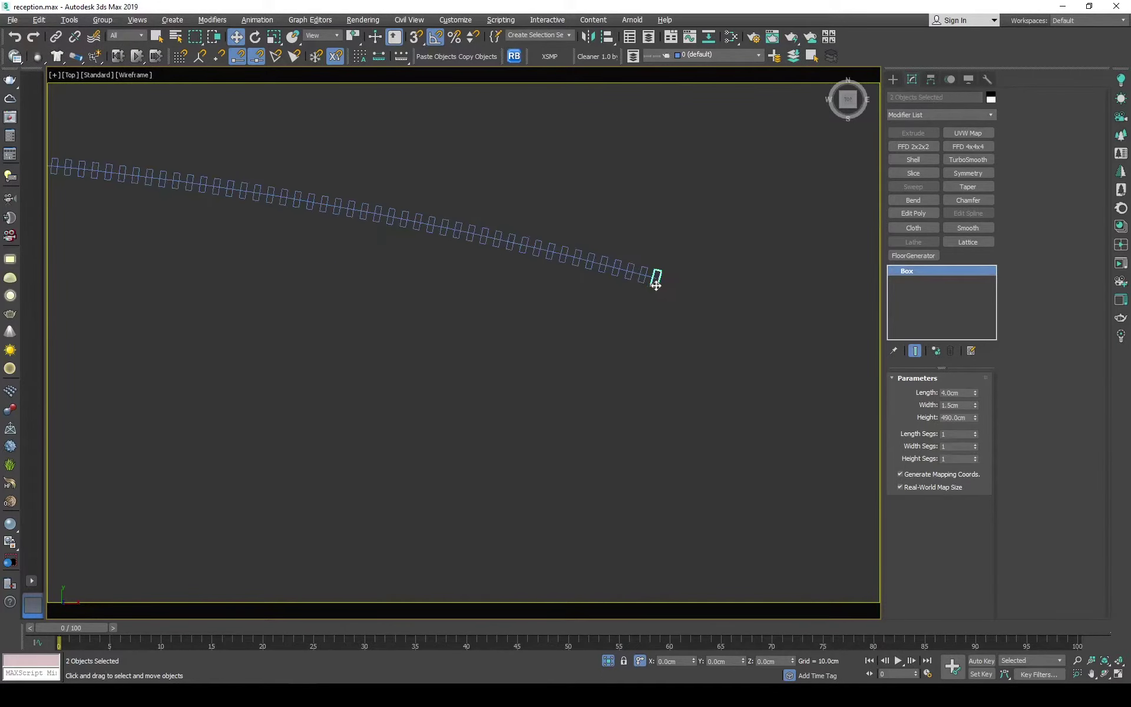
{"action": "key", "text": "ctrl+a"}
{"action": "key", "text": "z"}
{"action": "middle_click_drag", "start_coordinate": [580, 298], "coordinate": [569, 237], "text": "alt"}
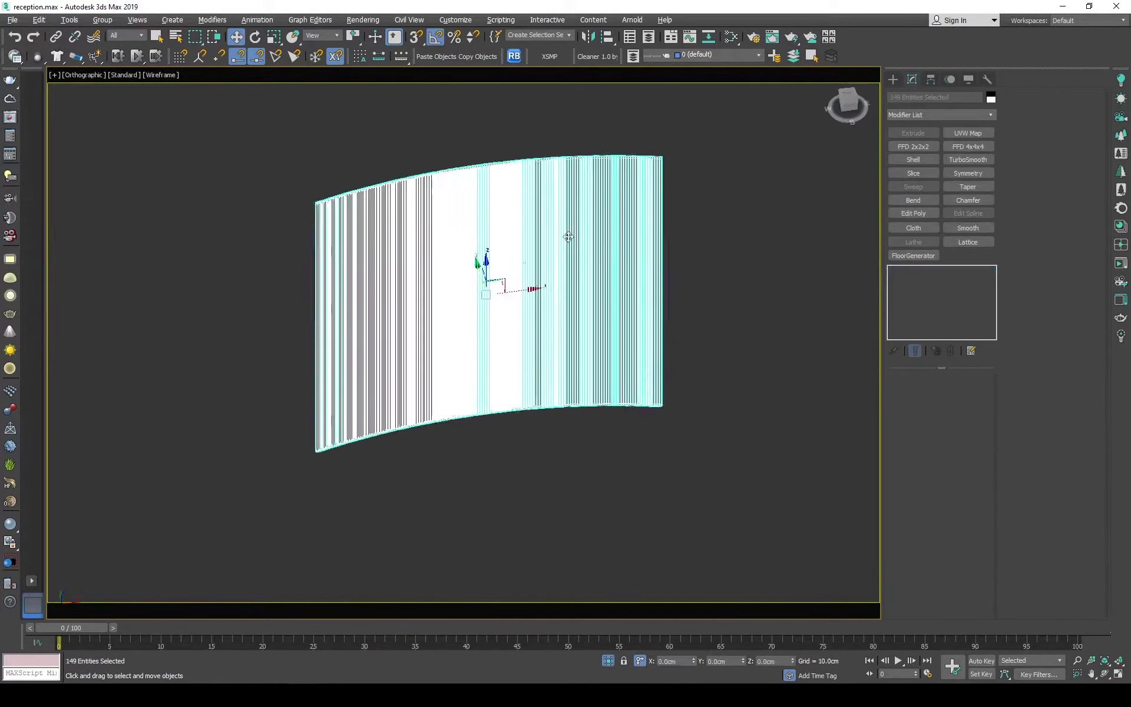
{"action": "key", "text": "m"}
{"action": "left_click", "coordinate": [1050, 77]}
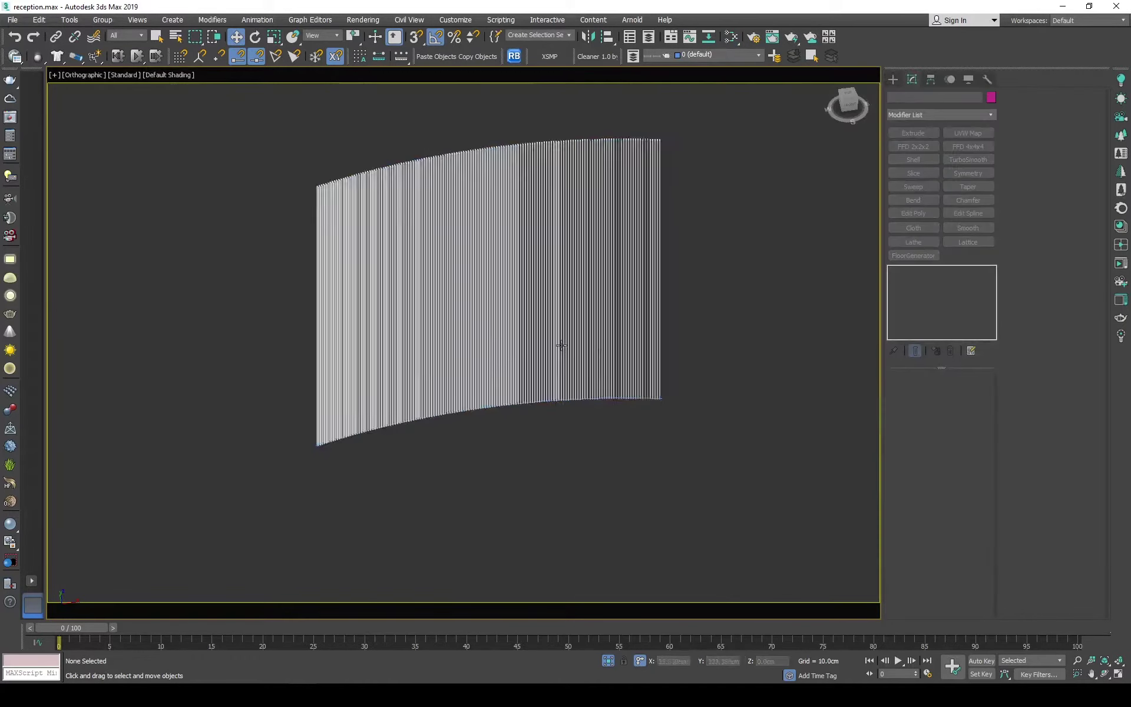
{"action": "key", "text": "c"}
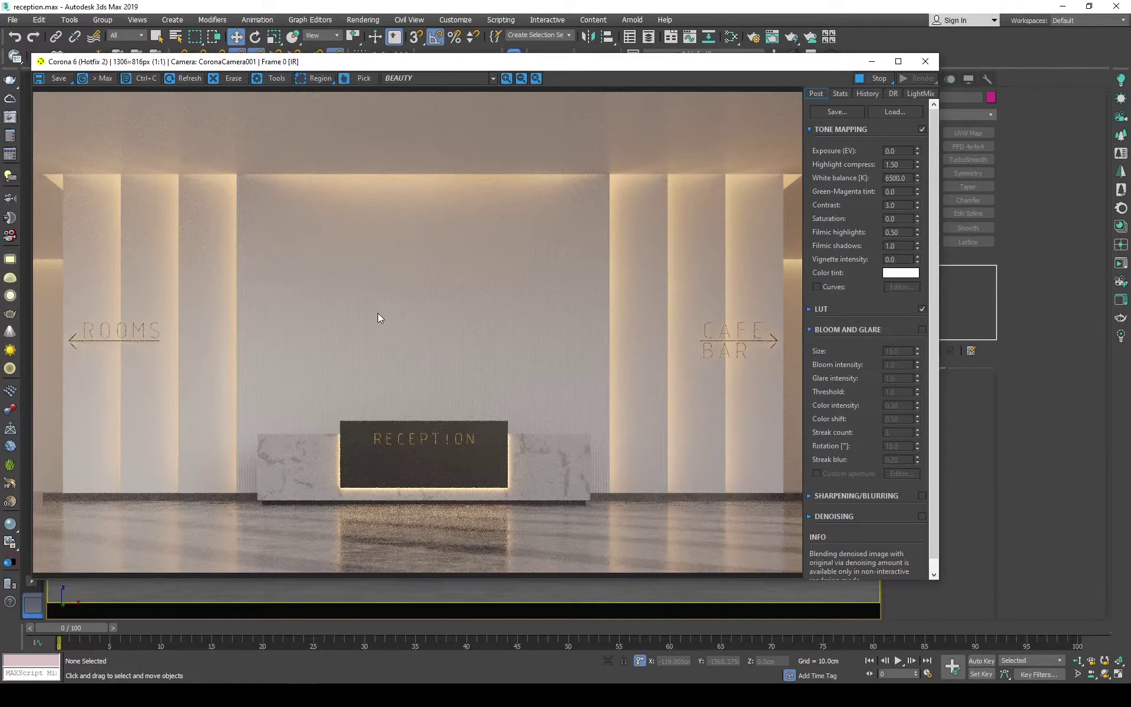
- In the Slate Material Editor, set the DM bitmap's Output RGB Level to 0.5
{"action": "scroll", "coordinate": [452, 461], "scroll_direction": "up", "scroll_amount": 2}
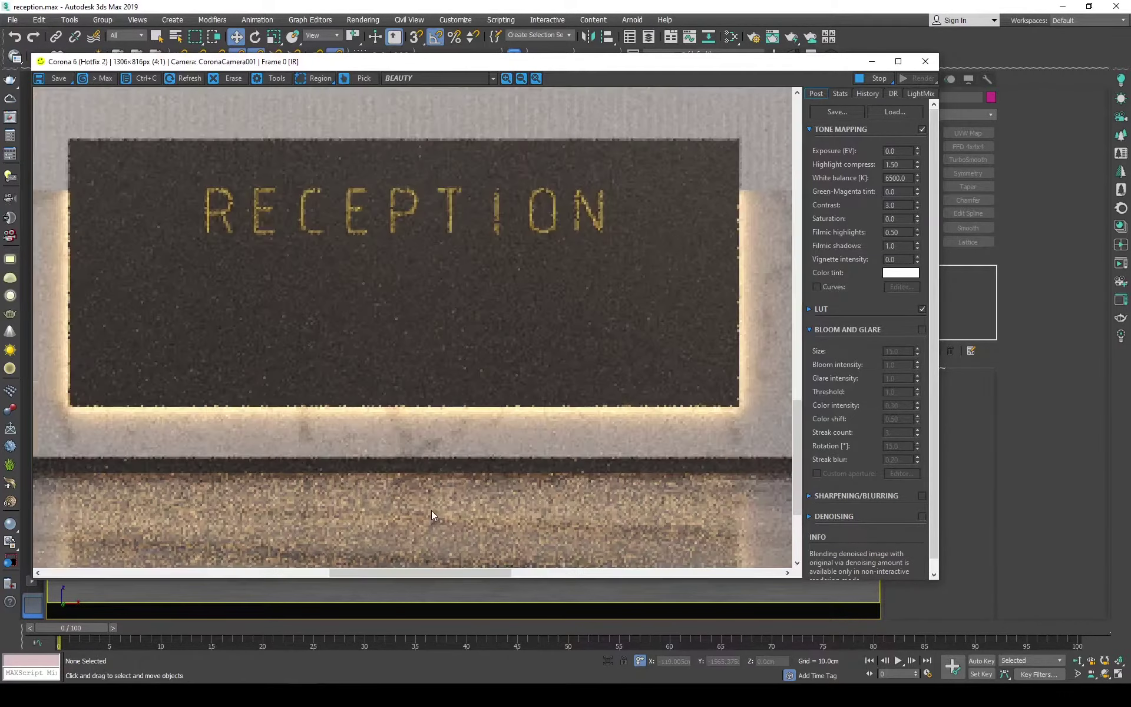
{"action": "scroll", "coordinate": [183, 444], "scroll_direction": "down", "scroll_amount": 2}
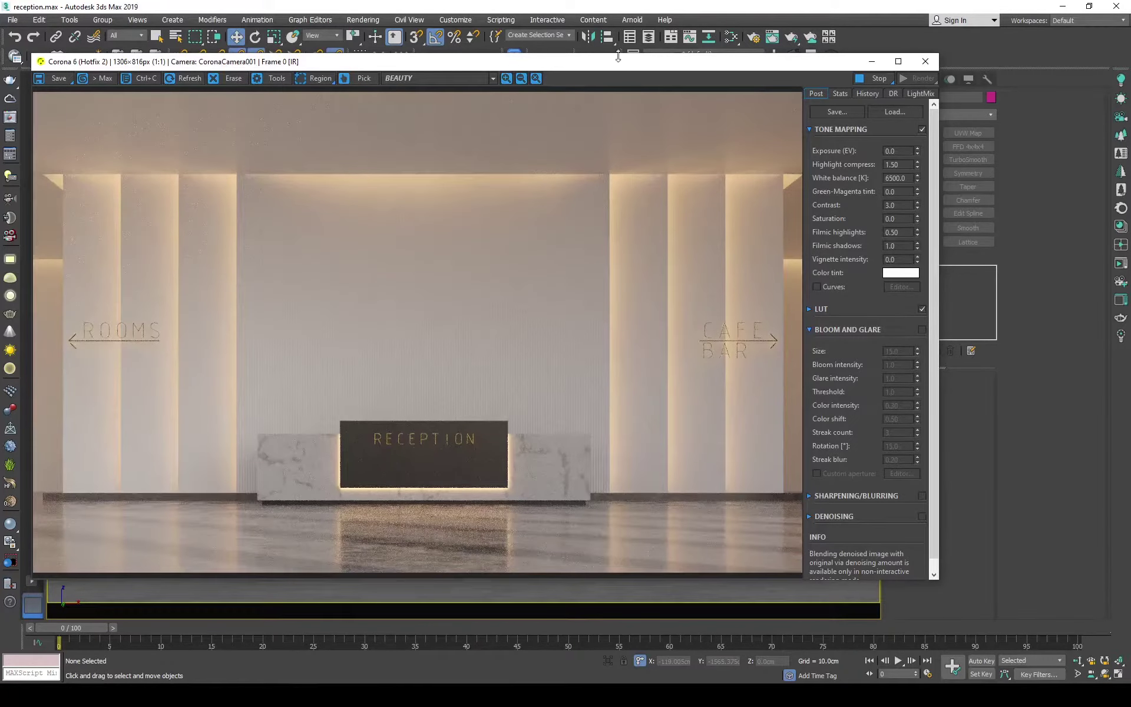
{"action": "key", "text": "m"}
{"action": "middle_click_drag", "start_coordinate": [551, 253], "coordinate": [613, 177]}
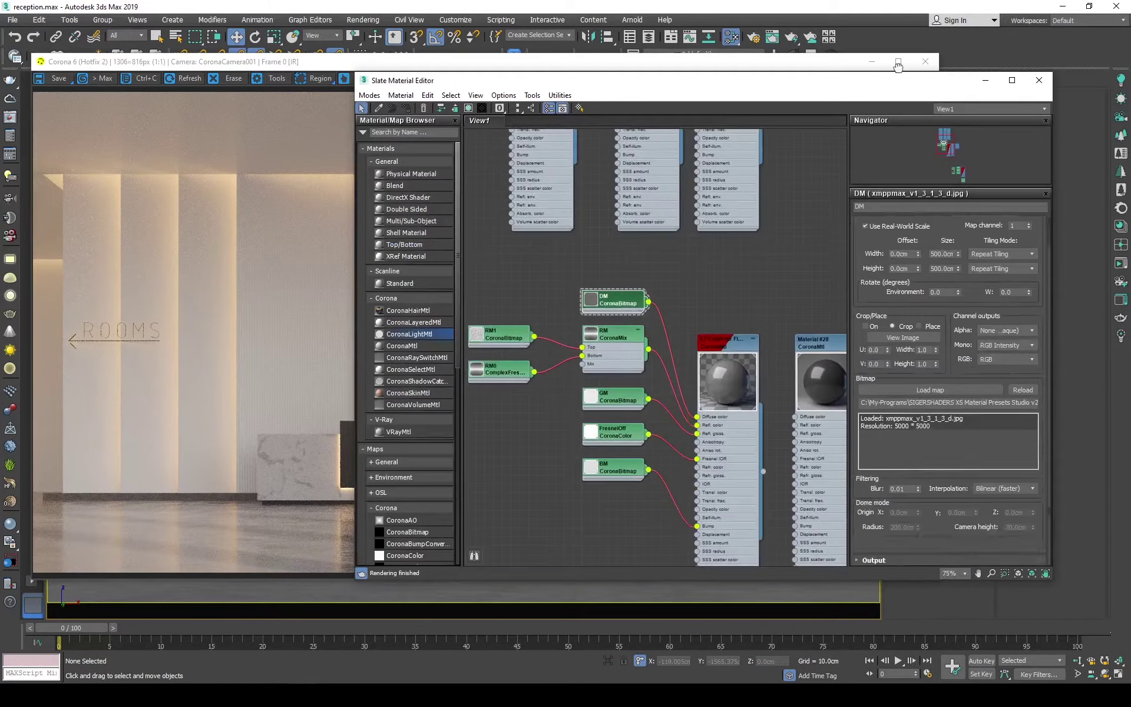
{"action": "left_click", "coordinate": [927, 560]}
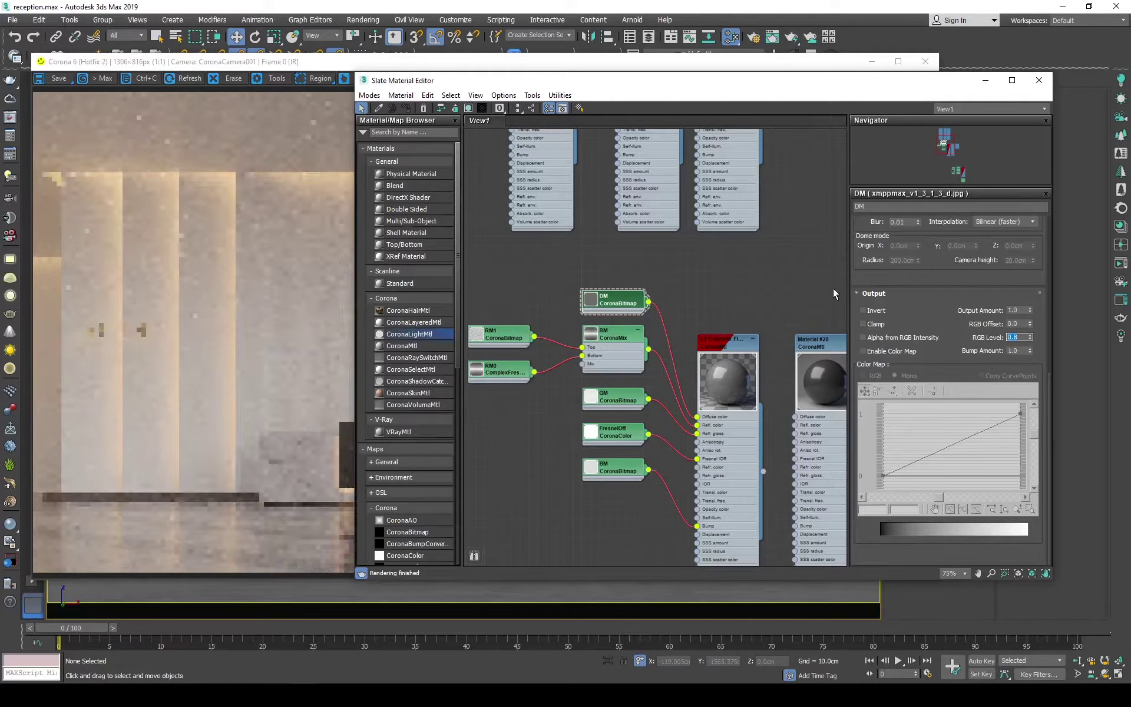
{"action": "type", "text": ".5"}
{"action": "key", "text": "Return"}
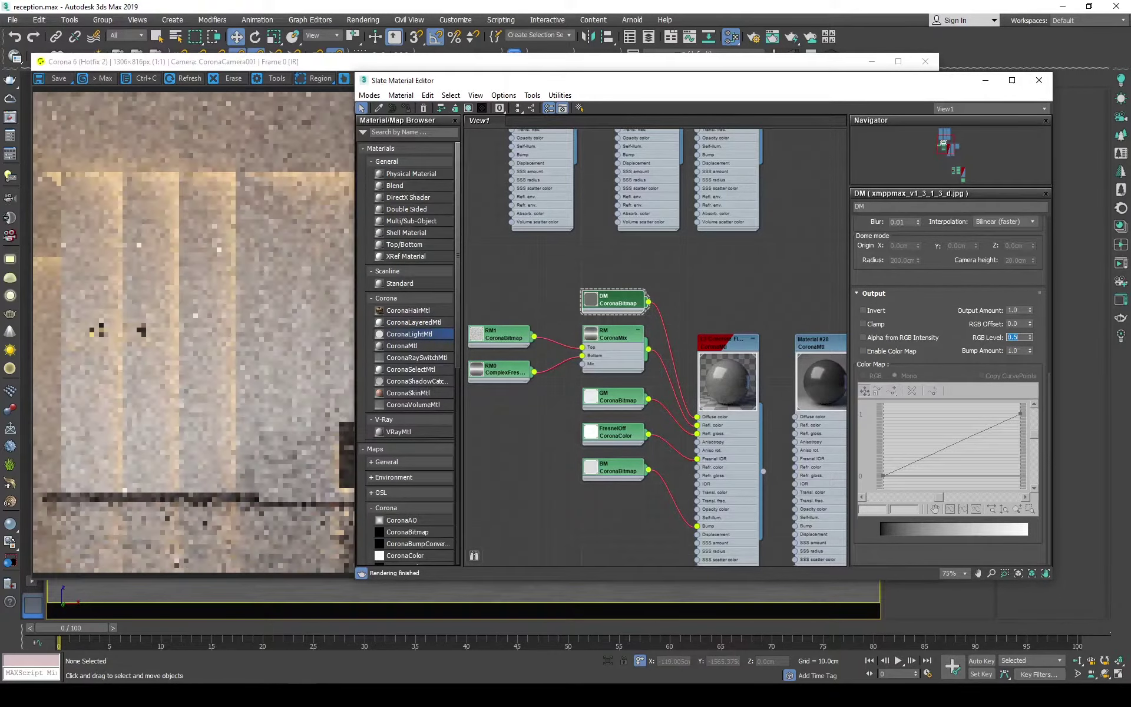
- Close the material editor and review the render showing faint vertical slats
{"action": "key", "text": "m"}
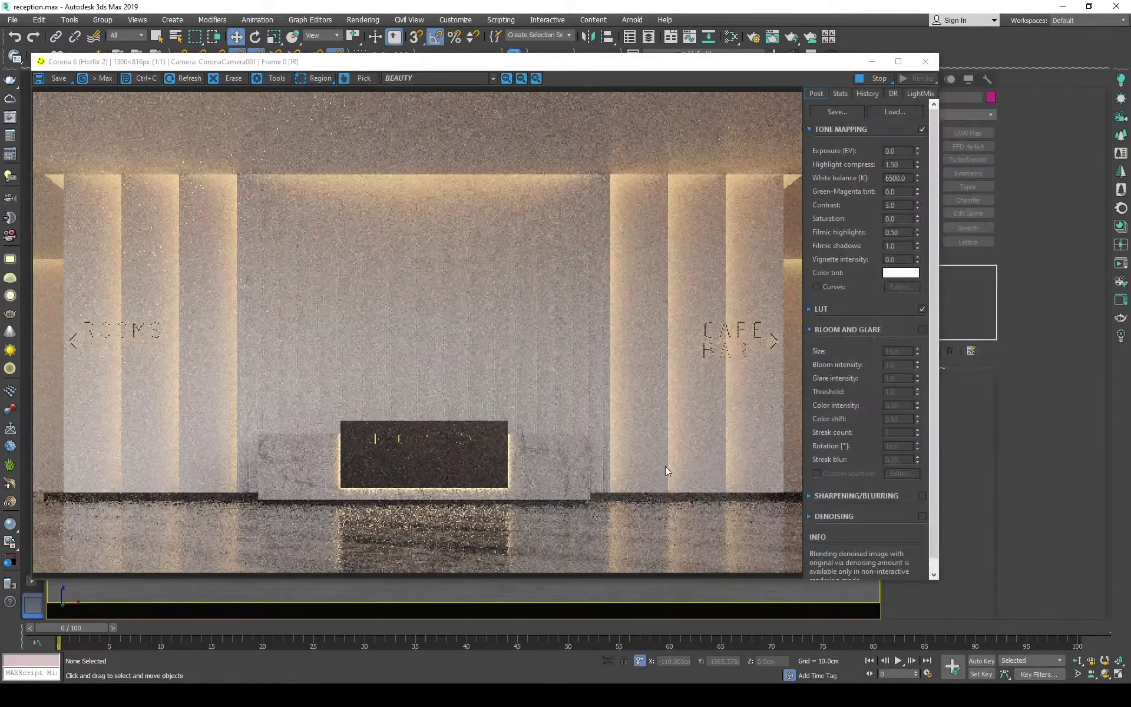
{"action": "scroll", "coordinate": [469, 547], "scroll_direction": "up", "scroll_amount": 3}
{"action": "scroll", "coordinate": [471, 548], "scroll_direction": "down", "scroll_amount": 3}
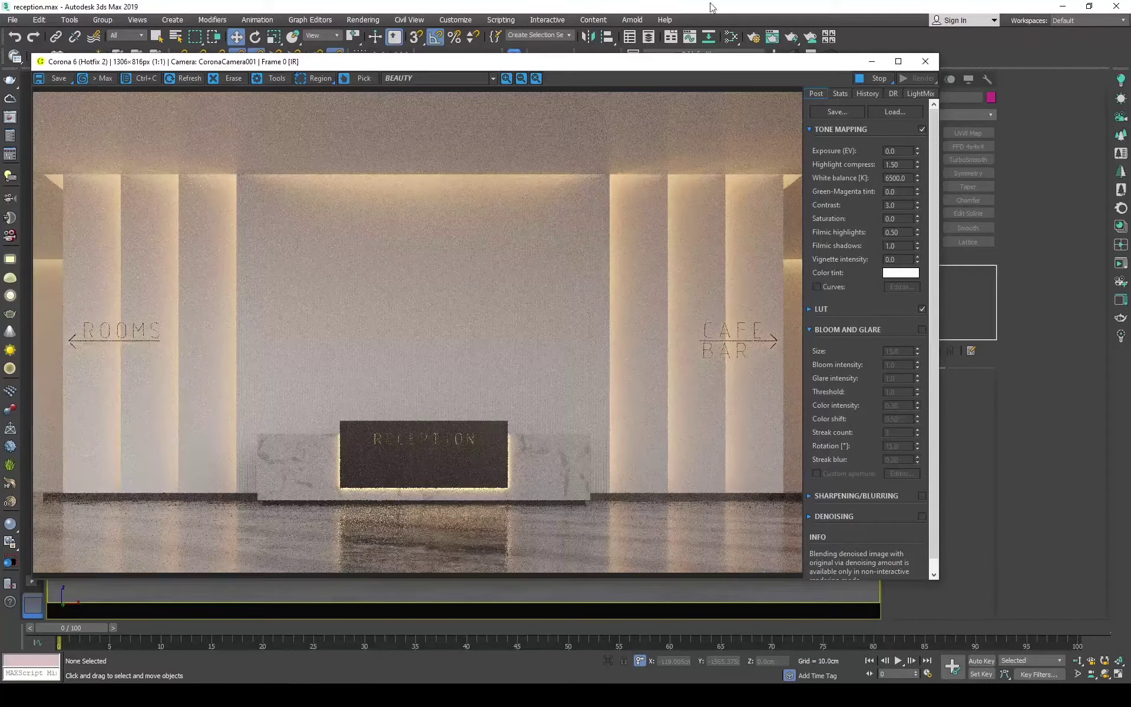
{"action": "key", "text": "m"}
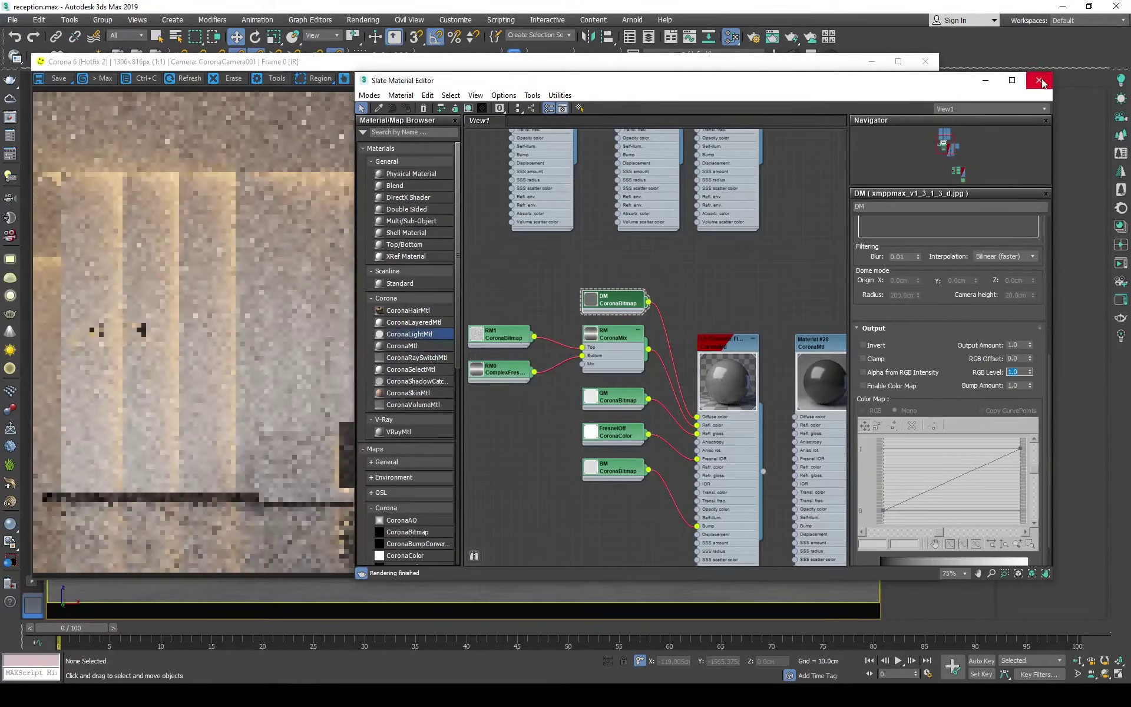
{"action": "key", "text": "m"}
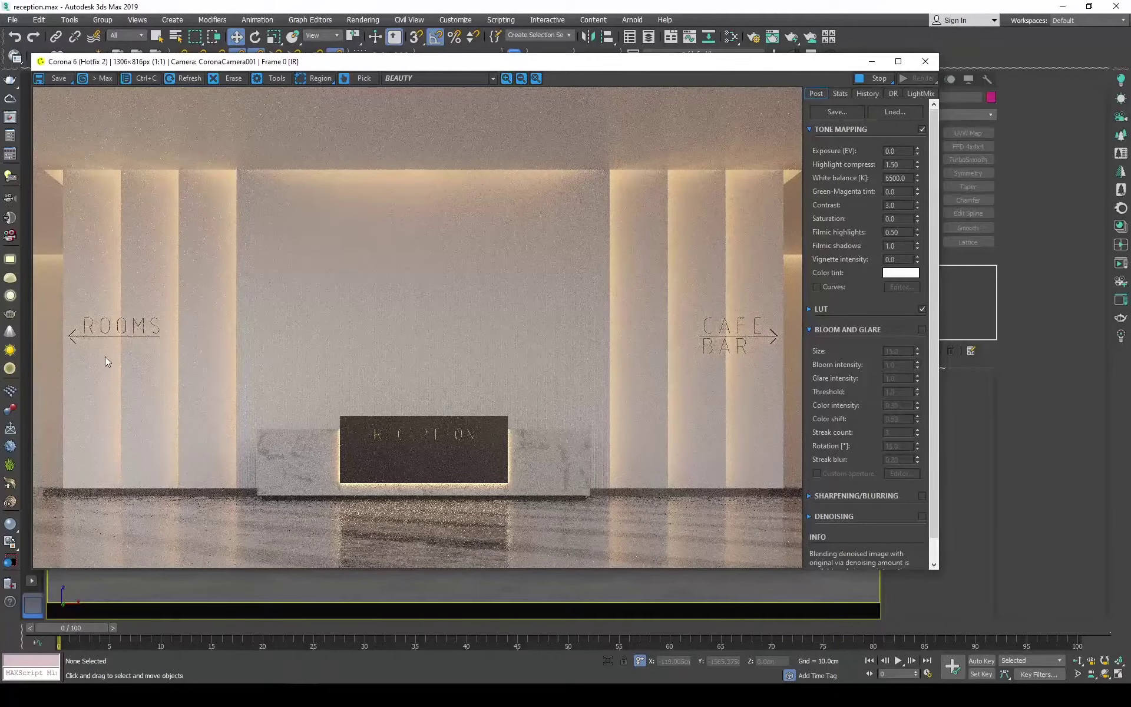
{"action": "scroll", "coordinate": [76, 489], "scroll_direction": "up", "scroll_amount": 3}
{"action": "scroll", "coordinate": [690, 447], "scroll_direction": "down", "scroll_amount": 3}
- Close the render window and select the vase group beside the reception desk
{"action": "left_click", "coordinate": [926, 61]}
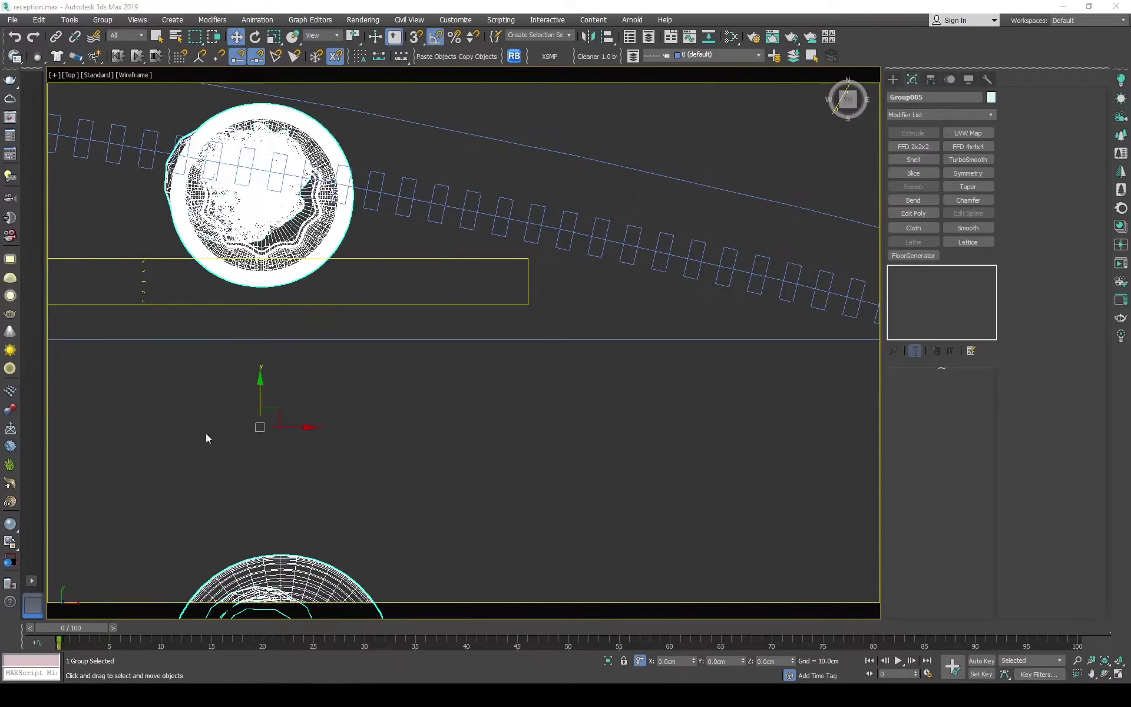
{"action": "middle_click_drag", "start_coordinate": [206, 433], "coordinate": [477, 381], "text": "alt"}
{"action": "scroll", "coordinate": [476, 382], "scroll_direction": "down", "scroll_amount": 5}
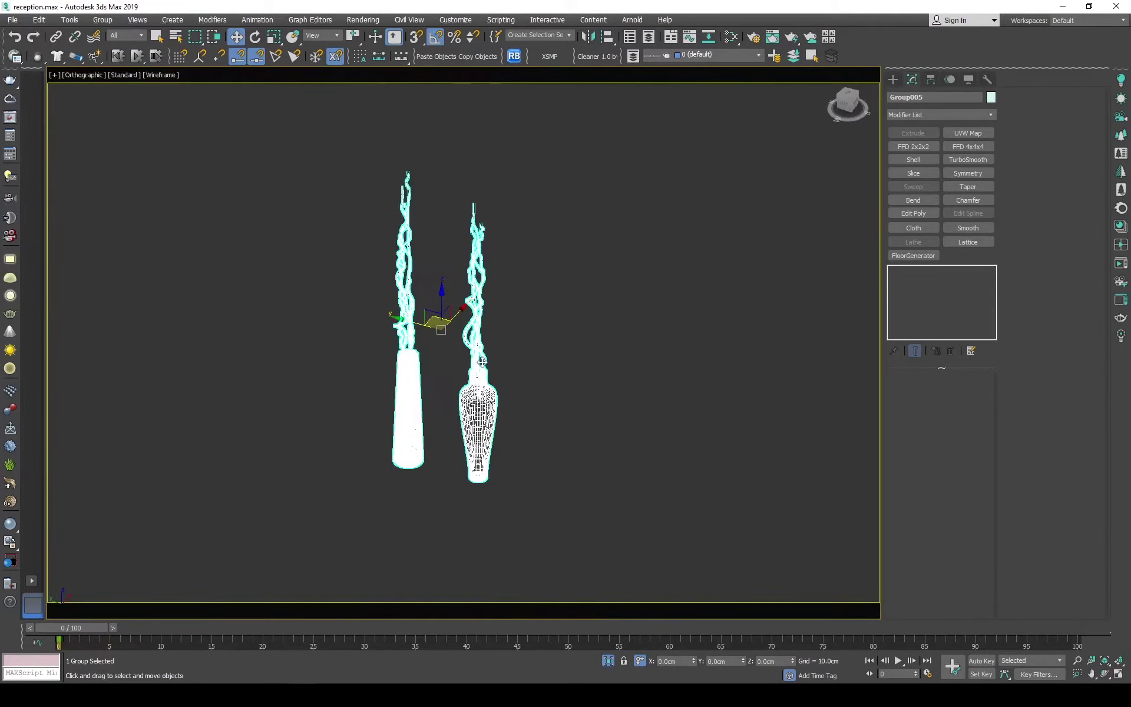
{"action": "key", "text": "p"}
{"action": "left_click", "coordinate": [455, 375]}
{"action": "mouse_move", "coordinate": [432, 356]}
{"action": "middle_mouse_down", "text": "alt"}
{"action": "mouse_move", "coordinate": [486, 384]}
{"action": "mouse_move", "coordinate": [557, 357]}
{"action": "middle_mouse_up", "text": "alt"}
{"action": "left_click", "coordinate": [455, 407]}
{"action": "key", "text": "t"}
{"action": "scroll", "coordinate": [455, 413], "scroll_direction": "down", "scroll_amount": 5}
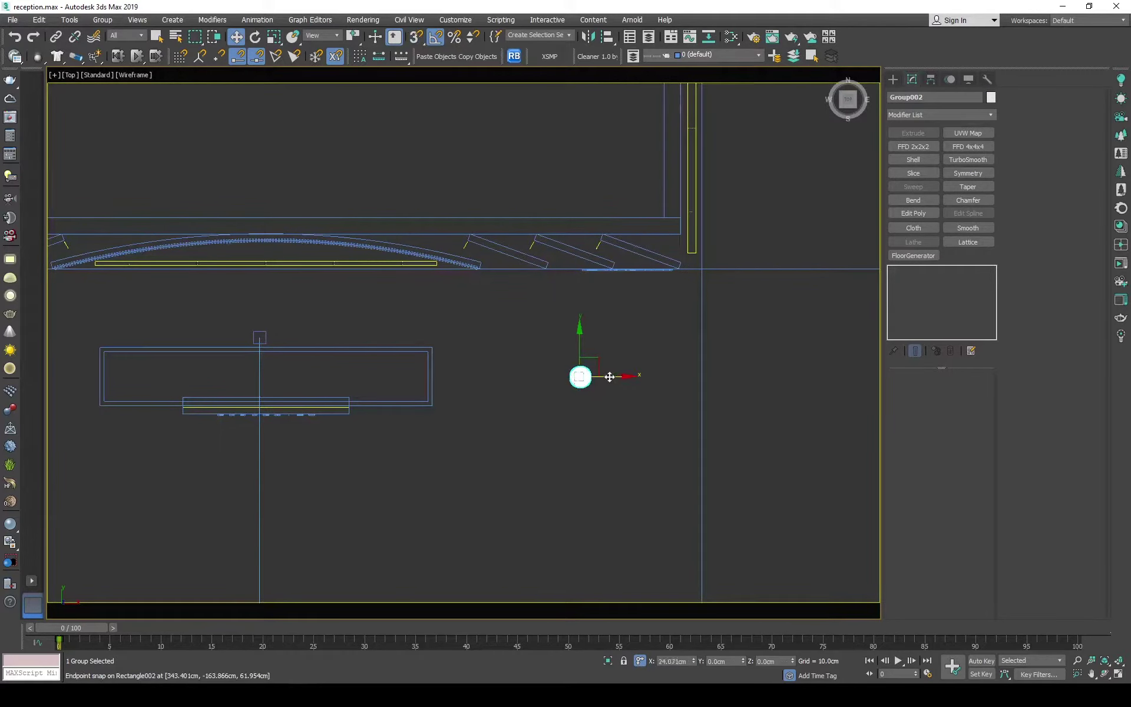
{"action": "key", "text": "c"}
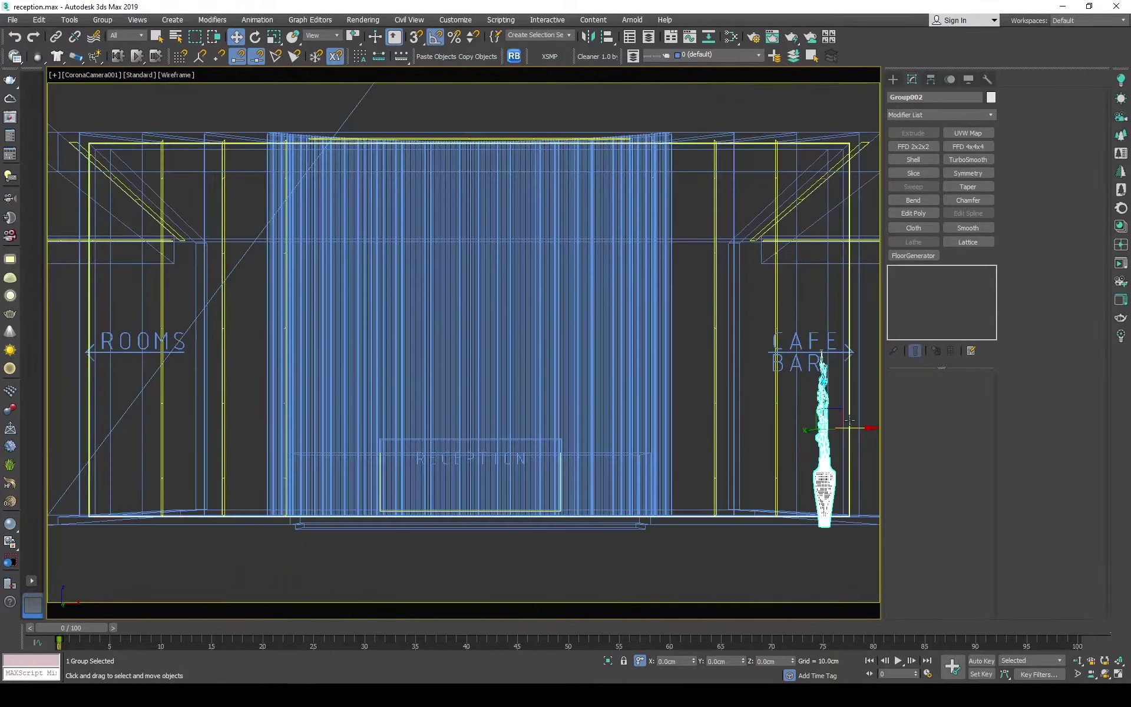
- Nudge the vase group slightly to the left, checking it from several views
{"action": "left_click_drag", "start_coordinate": [773, 429], "coordinate": [769, 425]}
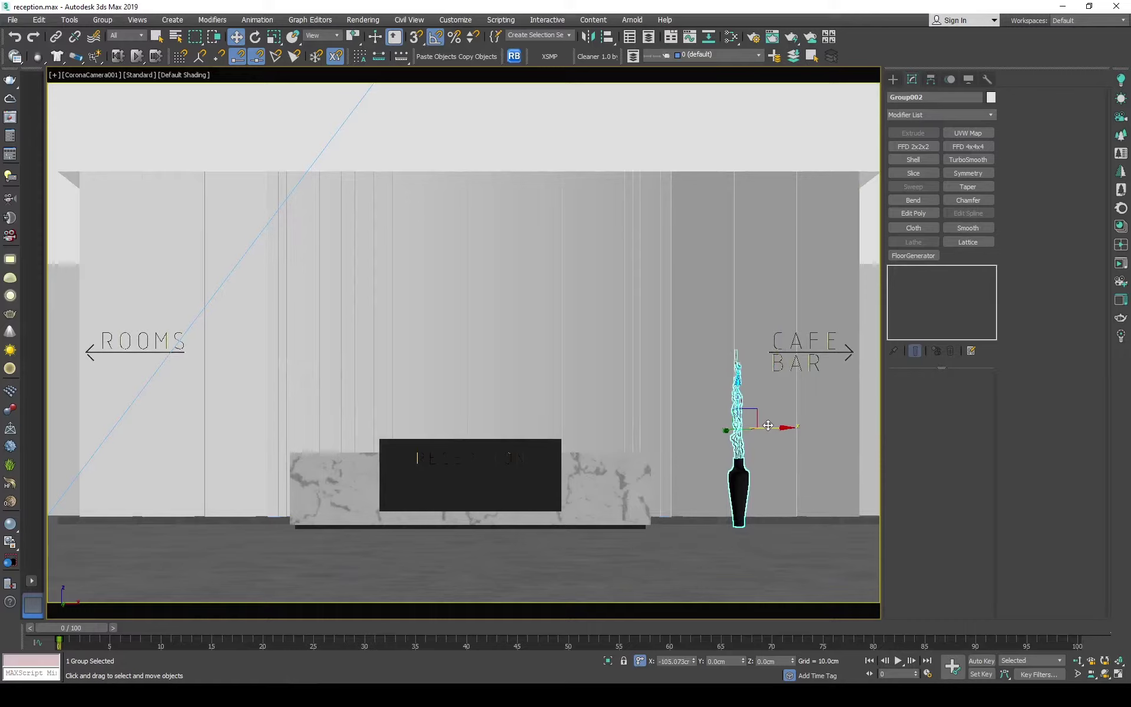
{"action": "key", "text": "f"}
{"action": "scroll", "coordinate": [510, 341], "scroll_direction": "up", "scroll_amount": 4}
{"action": "key", "text": "r"}
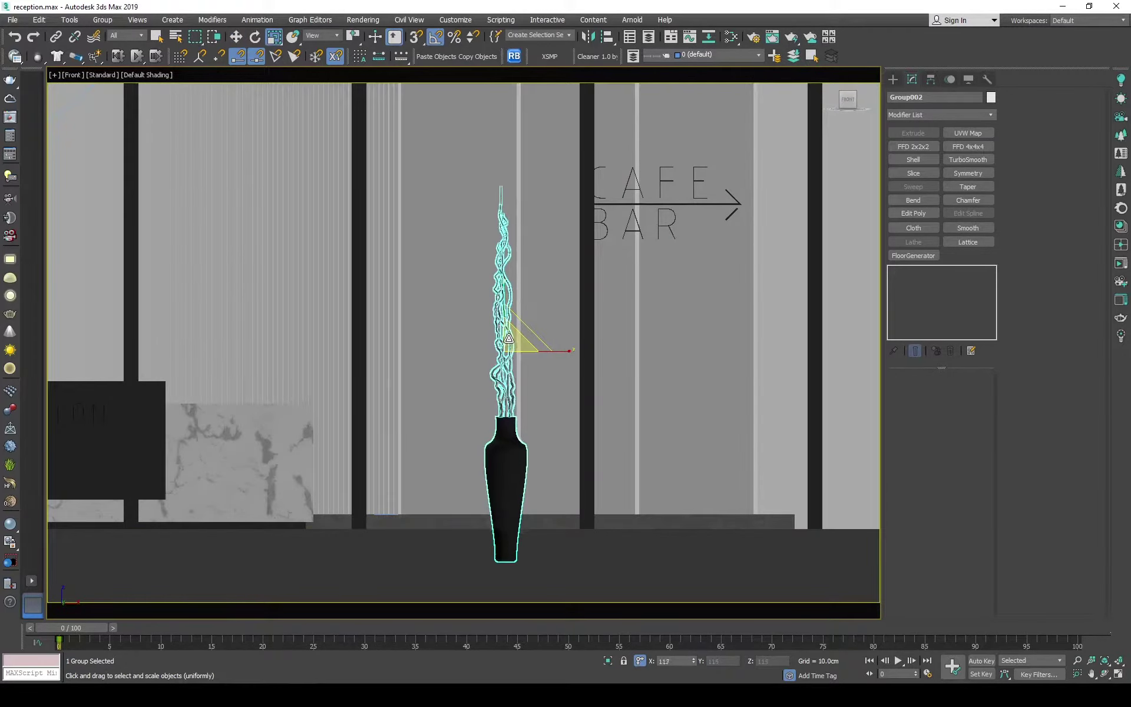
{"action": "scroll", "coordinate": [510, 519], "scroll_direction": "up", "scroll_amount": 3}
{"action": "scroll", "coordinate": [513, 505], "scroll_direction": "up", "scroll_amount": 2}
{"action": "scroll", "coordinate": [494, 452], "scroll_direction": "down", "scroll_amount": 5}
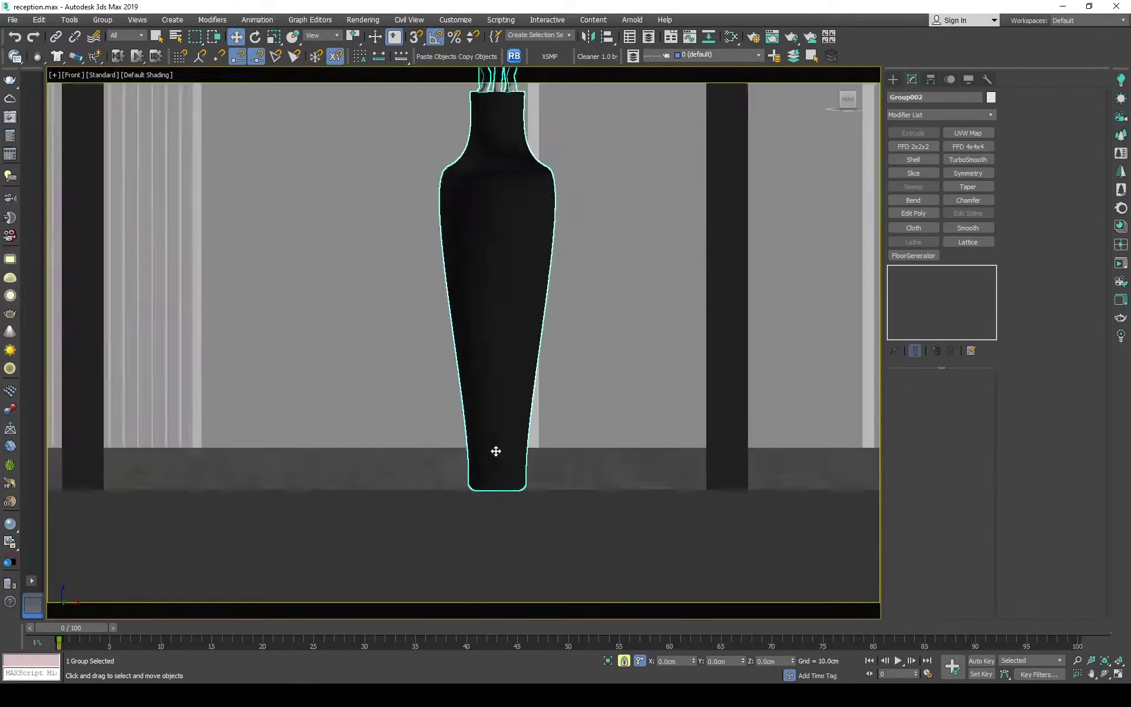
{"action": "middle_click_drag", "start_coordinate": [495, 452], "coordinate": [466, 445], "text": "alt"}
{"action": "key", "text": "space"}
{"action": "key", "text": "p"}
{"action": "key", "text": "u"}
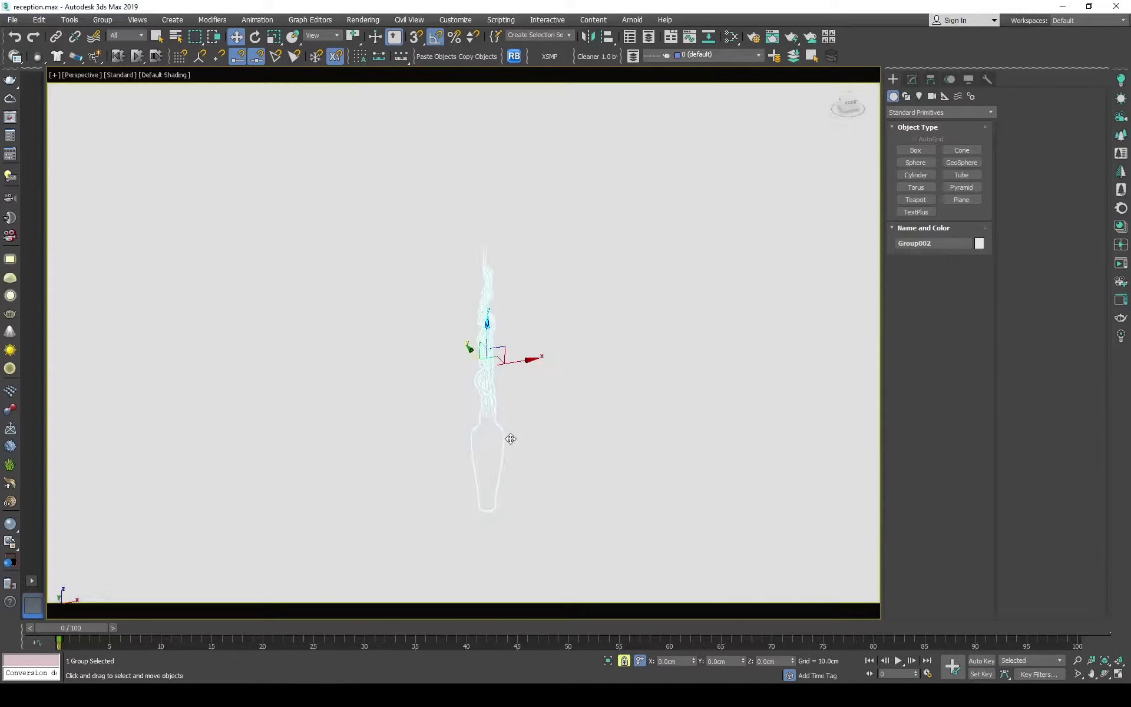
{"action": "key", "text": "c"}
- Clone the vase group to the desk's left side and start a Corona interactive render
{"action": "left_click", "coordinate": [270, 402], "text": "shift"}
{"action": "left_click", "coordinate": [574, 412]}
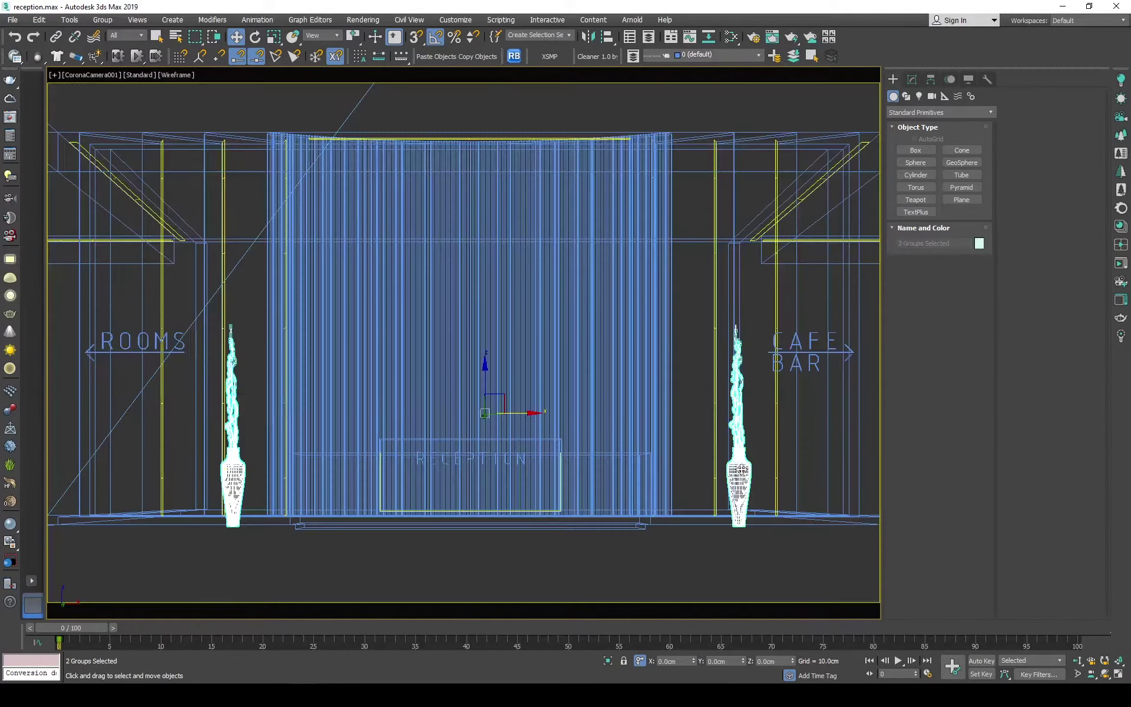
{"action": "key", "text": "F3"}
{"action": "key", "text": "s"}
{"action": "key", "text": "F3"}
{"action": "key", "text": "shift+q"}
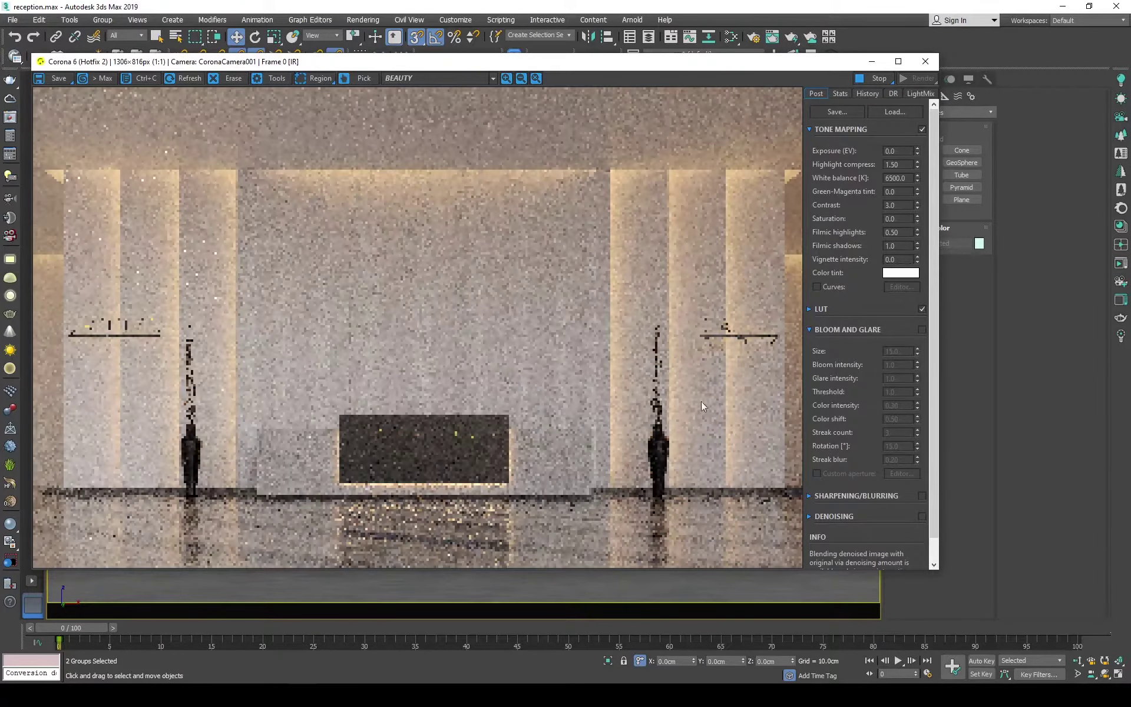
- Zoom in and out of the Corona frame buffer to inspect the vases, then close it
{"action": "scroll", "coordinate": [701, 406], "scroll_direction": "up", "scroll_amount": 2}
{"action": "scroll", "coordinate": [581, 325], "scroll_direction": "up", "scroll_amount": 2}
{"action": "scroll", "coordinate": [581, 325], "scroll_direction": "down", "scroll_amount": 1}
{"action": "scroll", "coordinate": [601, 383], "scroll_direction": "down", "scroll_amount": 2}
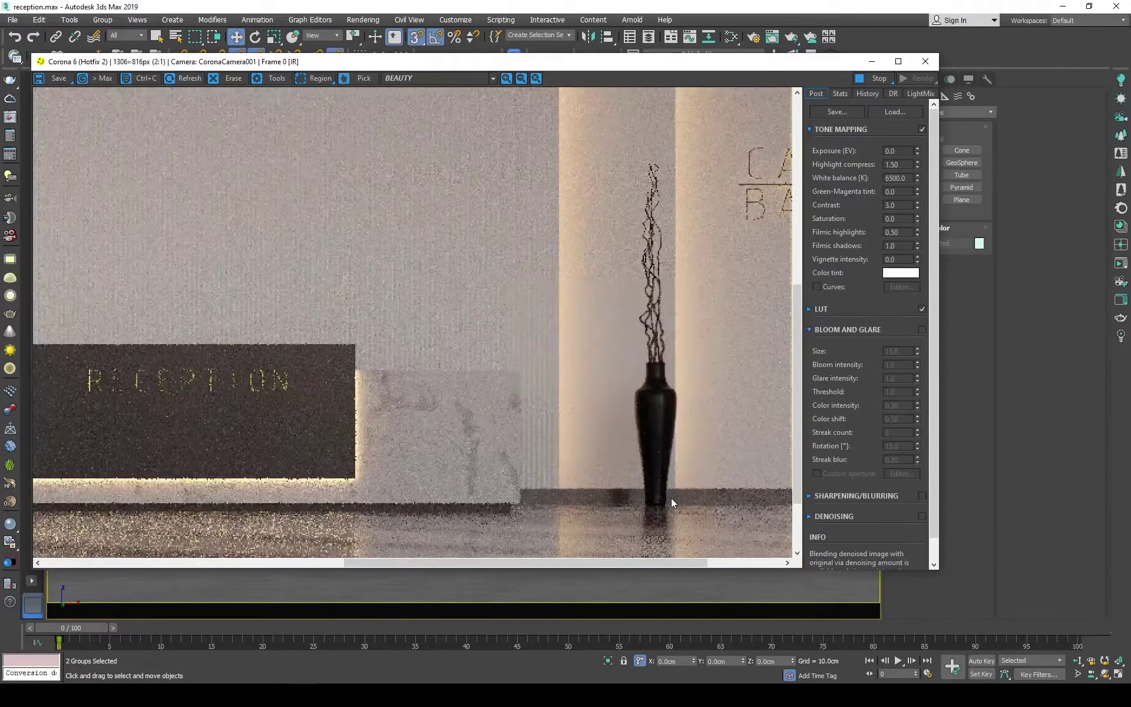
{"action": "scroll", "coordinate": [627, 470], "scroll_direction": "down", "scroll_amount": 1}
{"action": "scroll", "coordinate": [187, 438], "scroll_direction": "up", "scroll_amount": 3}
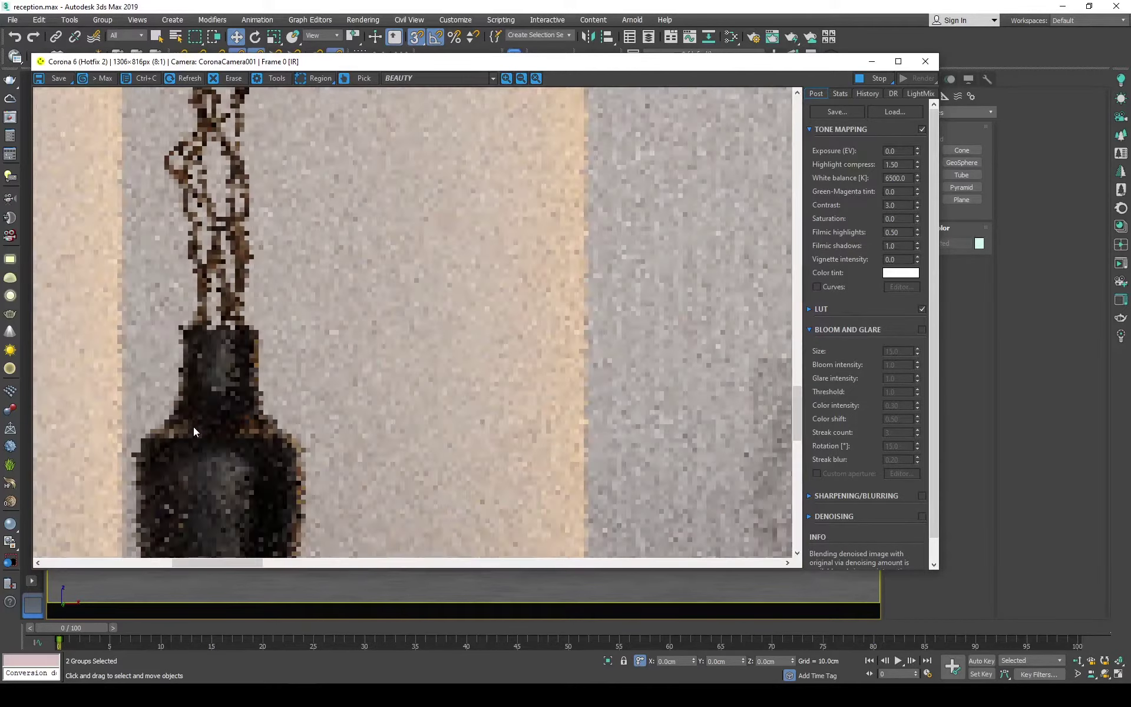
{"action": "scroll", "coordinate": [192, 436], "scroll_direction": "down", "scroll_amount": 1}
{"action": "scroll", "coordinate": [200, 412], "scroll_direction": "down", "scroll_amount": 2}
{"action": "scroll", "coordinate": [207, 336], "scroll_direction": "up", "scroll_amount": 1}
{"action": "scroll", "coordinate": [208, 337], "scroll_direction": "down", "scroll_amount": 1}
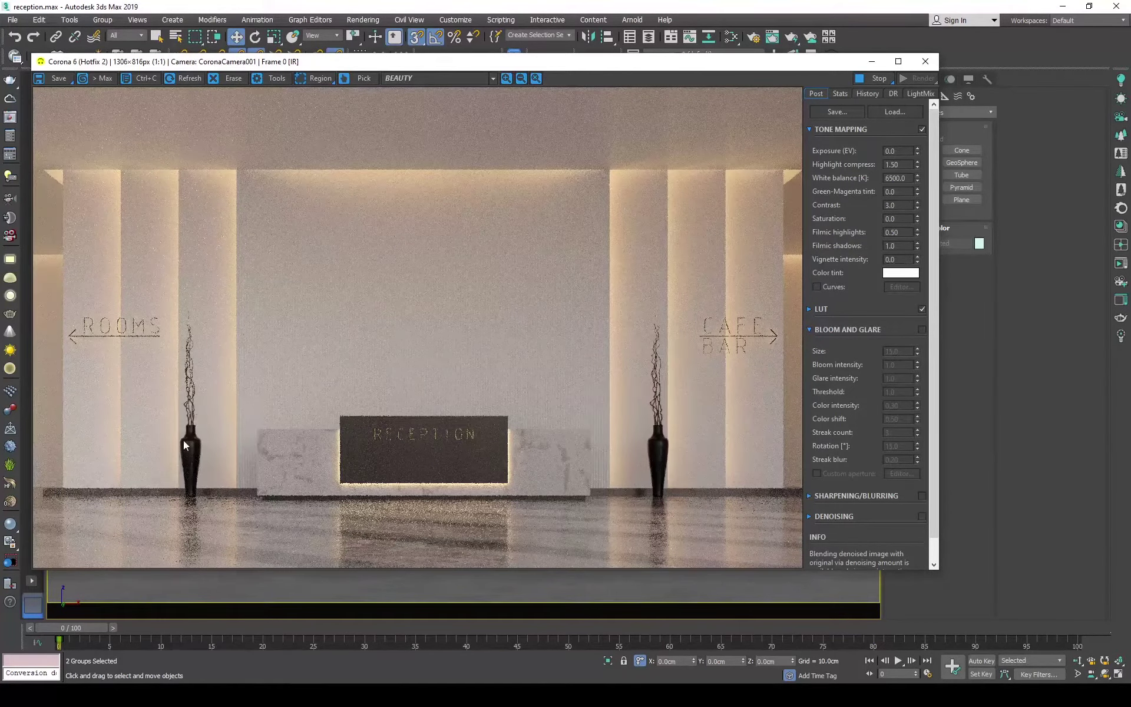
{"action": "left_click", "coordinate": [925, 63]}
- Select the armchair and rug group in the top view
{"action": "key", "text": "t"}
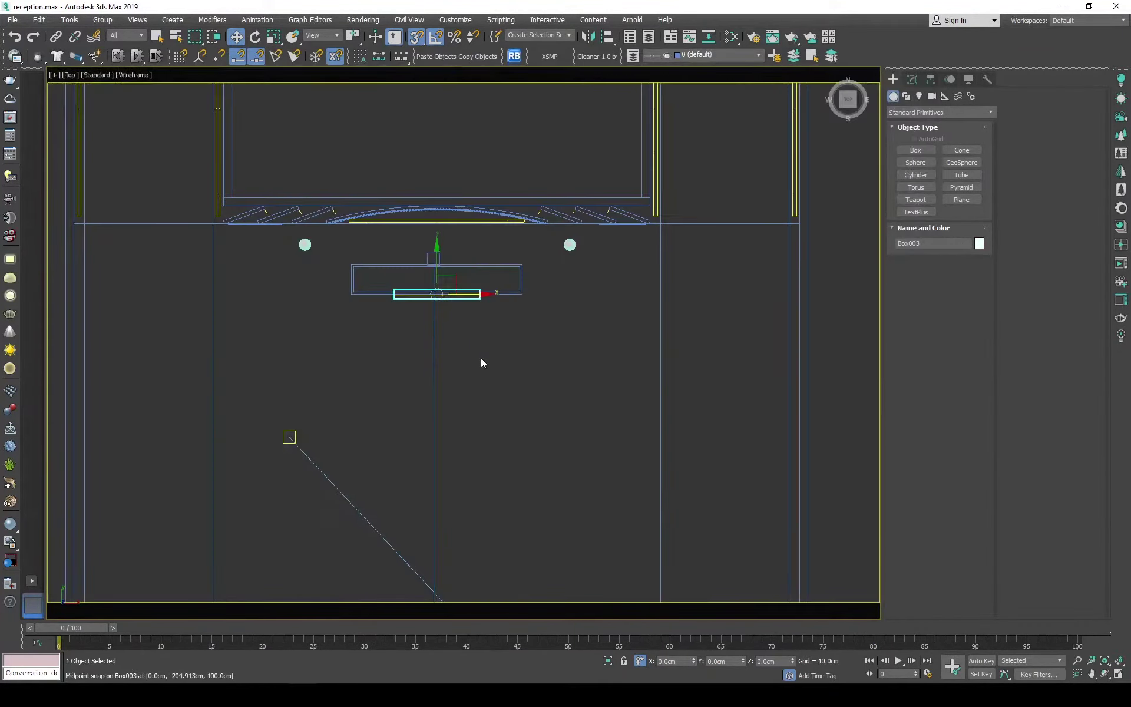
{"action": "key", "text": "alt+q"}
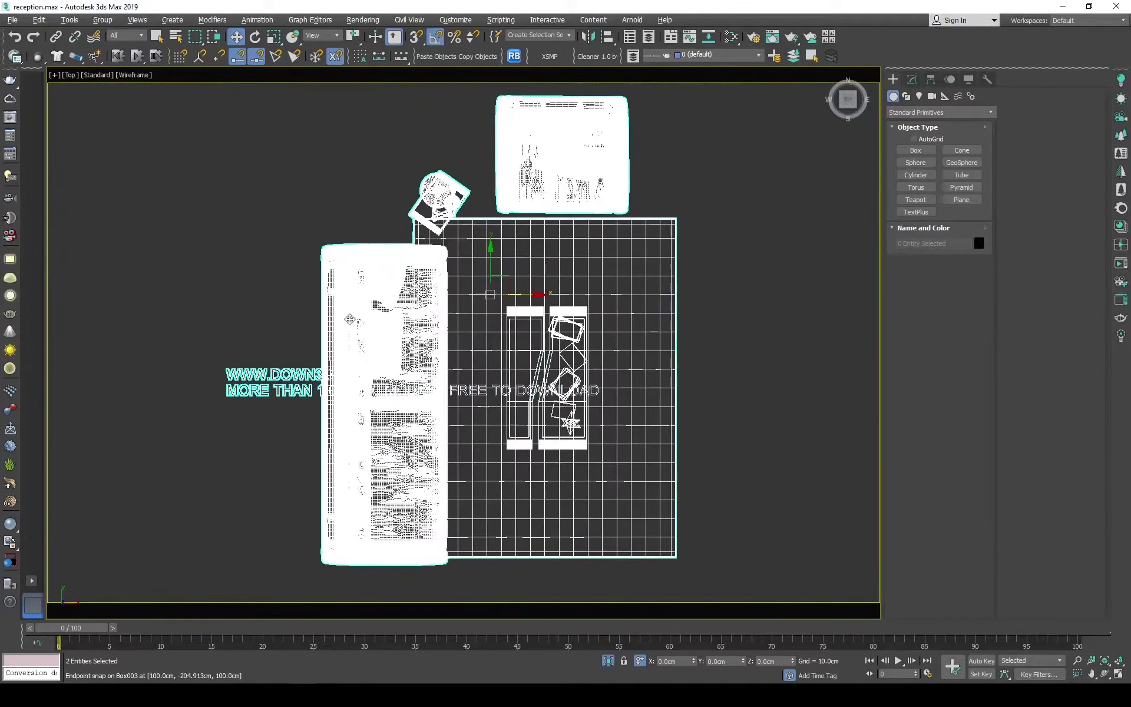
{"action": "key", "text": "alt+q"}
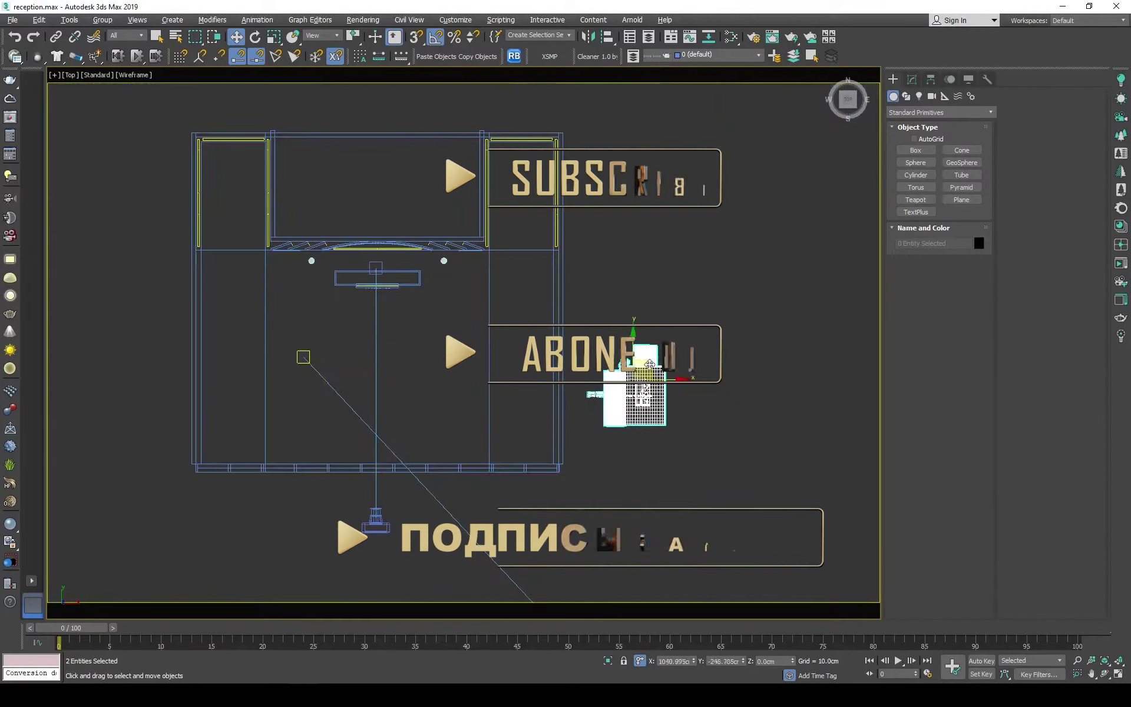
{"action": "left_click", "coordinate": [532, 287]}
{"action": "scroll", "coordinate": [589, 294], "scroll_direction": "down", "scroll_amount": 5}
{"action": "scroll", "coordinate": [530, 283], "scroll_direction": "up", "scroll_amount": 3}
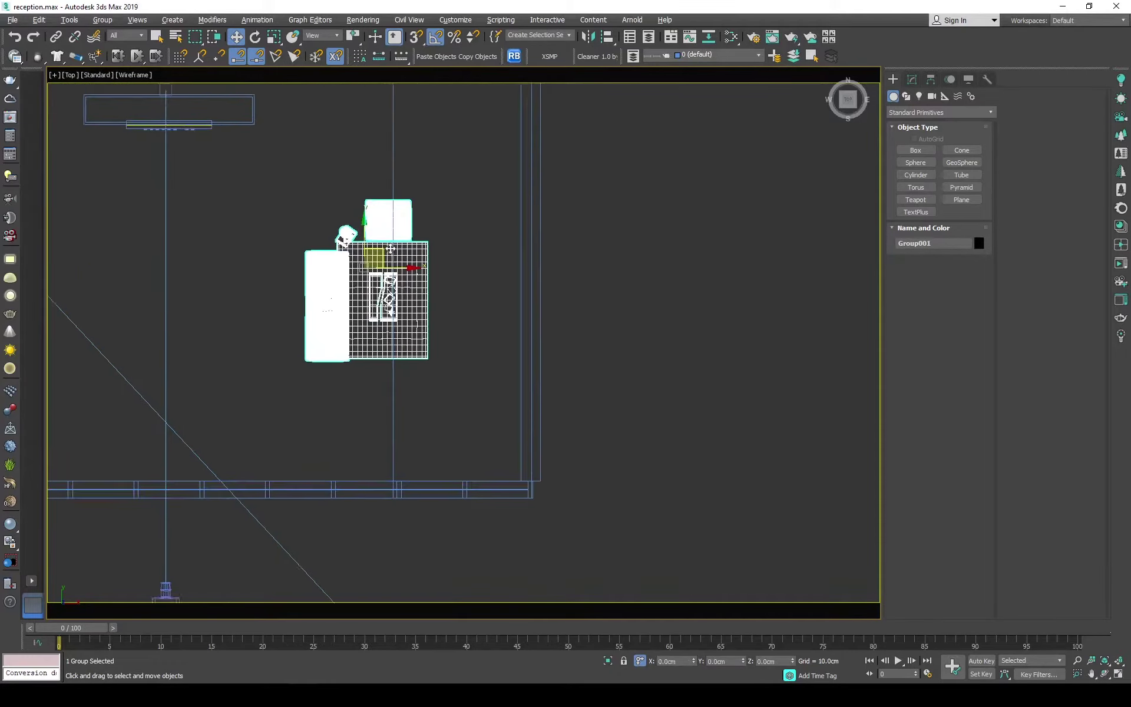
{"action": "left_click", "coordinate": [416, 269]}
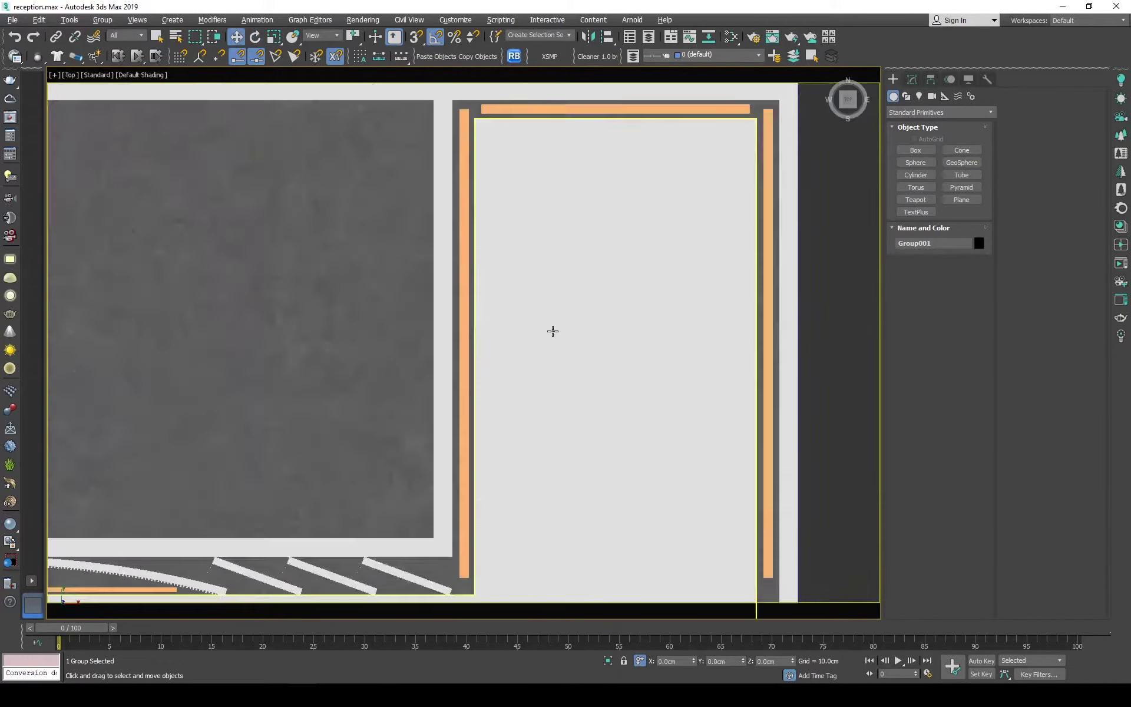
{"action": "scroll", "coordinate": [552, 332], "scroll_direction": "down", "scroll_amount": 5}
{"action": "scroll", "coordinate": [530, 354], "scroll_direction": "up", "scroll_amount": 4}
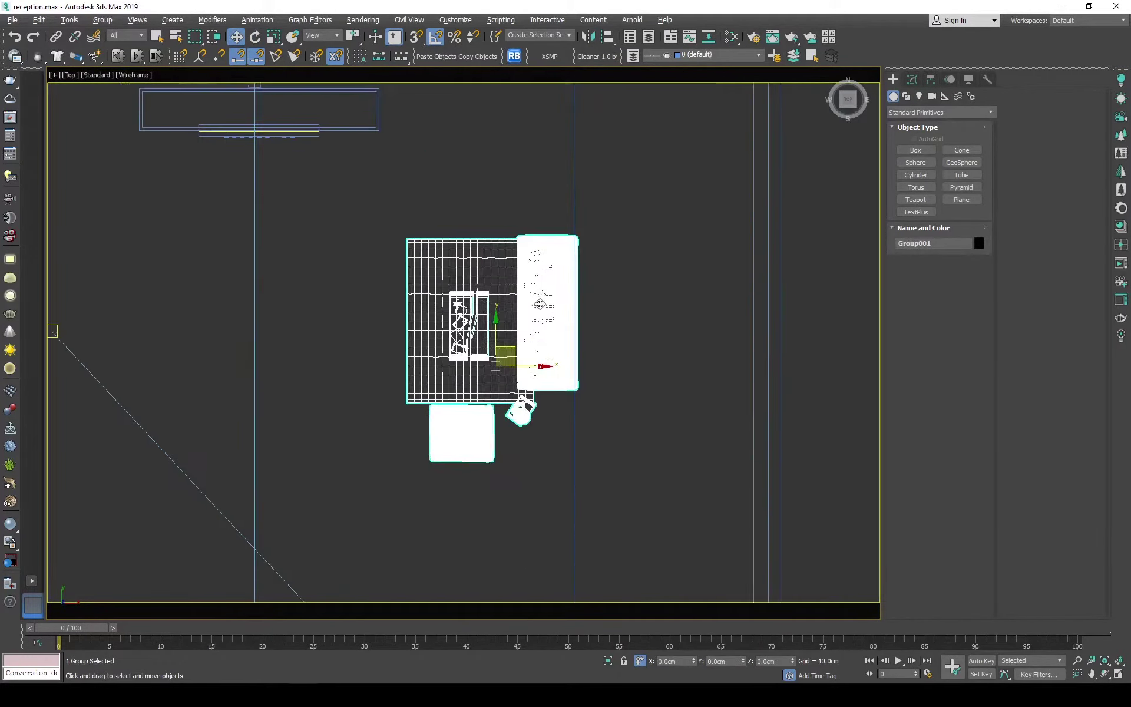
- Move the armchair group to a new spot, checking placement through the camera
{"action": "key", "text": "c"}
{"action": "key", "text": "t"}
{"action": "left_click_drag", "start_coordinate": [586, 422], "coordinate": [573, 449]}
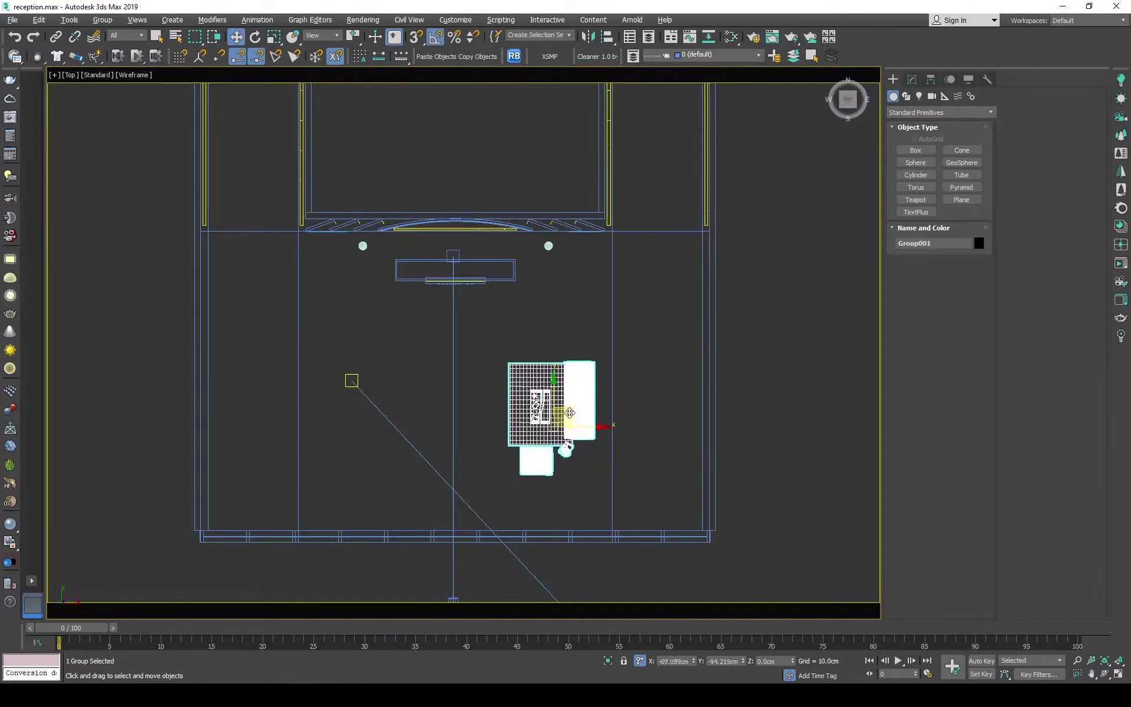
{"action": "key", "text": "c"}
{"action": "key", "text": "t"}
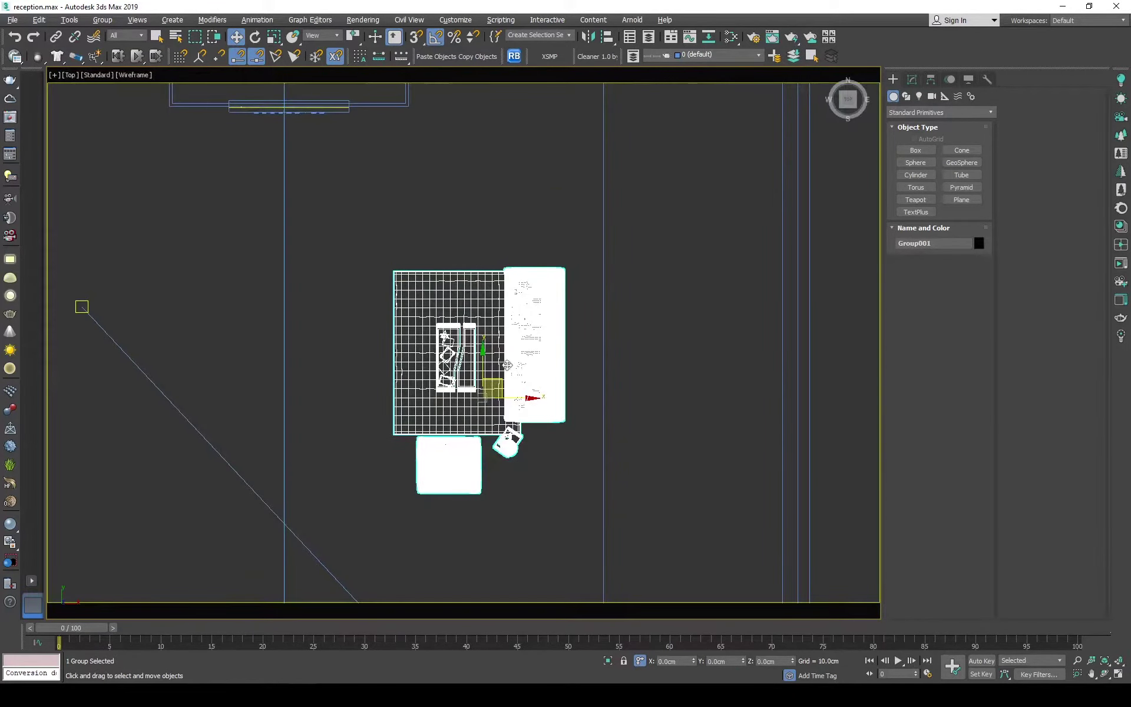
{"action": "scroll", "coordinate": [507, 366], "scroll_direction": "up", "scroll_amount": 3}
- Rotate a copy of the lower rug and confirm the clone
{"action": "left_click", "coordinate": [466, 539]}
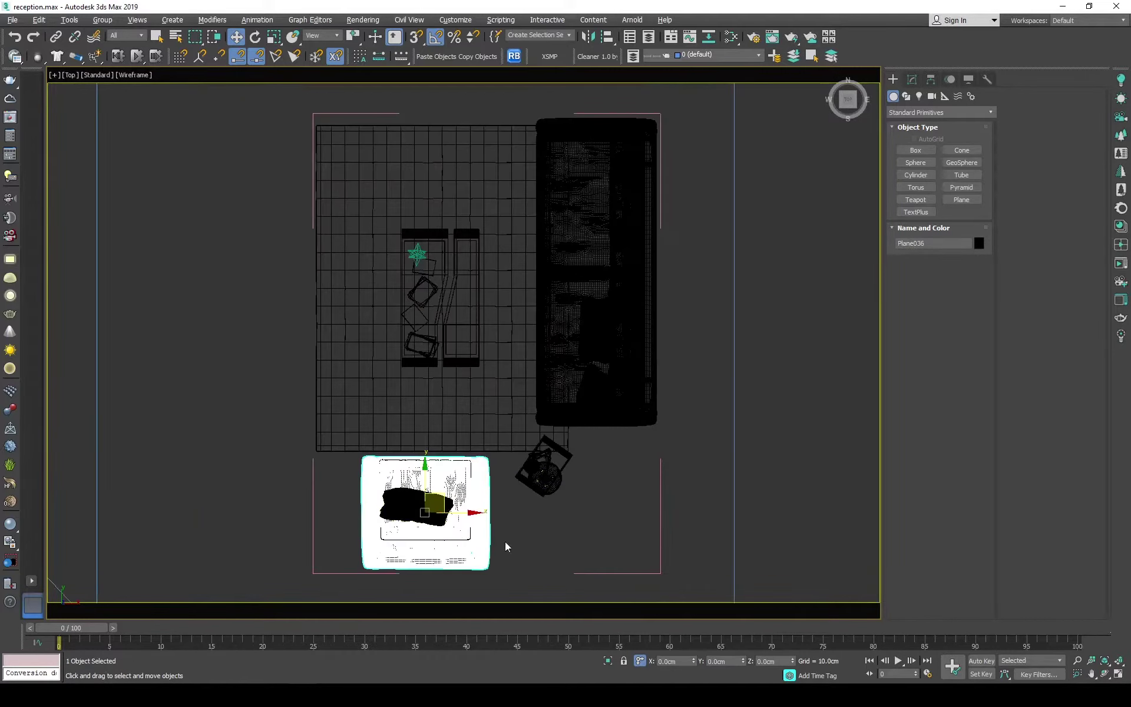
{"action": "scroll", "coordinate": [639, 372], "scroll_direction": "down", "scroll_amount": 2}
{"action": "key", "text": "e"}
{"action": "mouse_move", "coordinate": [472, 407]}
{"action": "left_mouse_down", "text": "shift"}
{"action": "mouse_move", "coordinate": [611, 415]}
{"action": "mouse_move", "coordinate": [462, 409]}
{"action": "mouse_move", "coordinate": [432, 101]}
{"action": "left_mouse_up", "text": "shift"}
{"action": "left_click", "coordinate": [613, 397]}
{"action": "left_click", "coordinate": [574, 396]}
{"action": "key", "text": "w"}
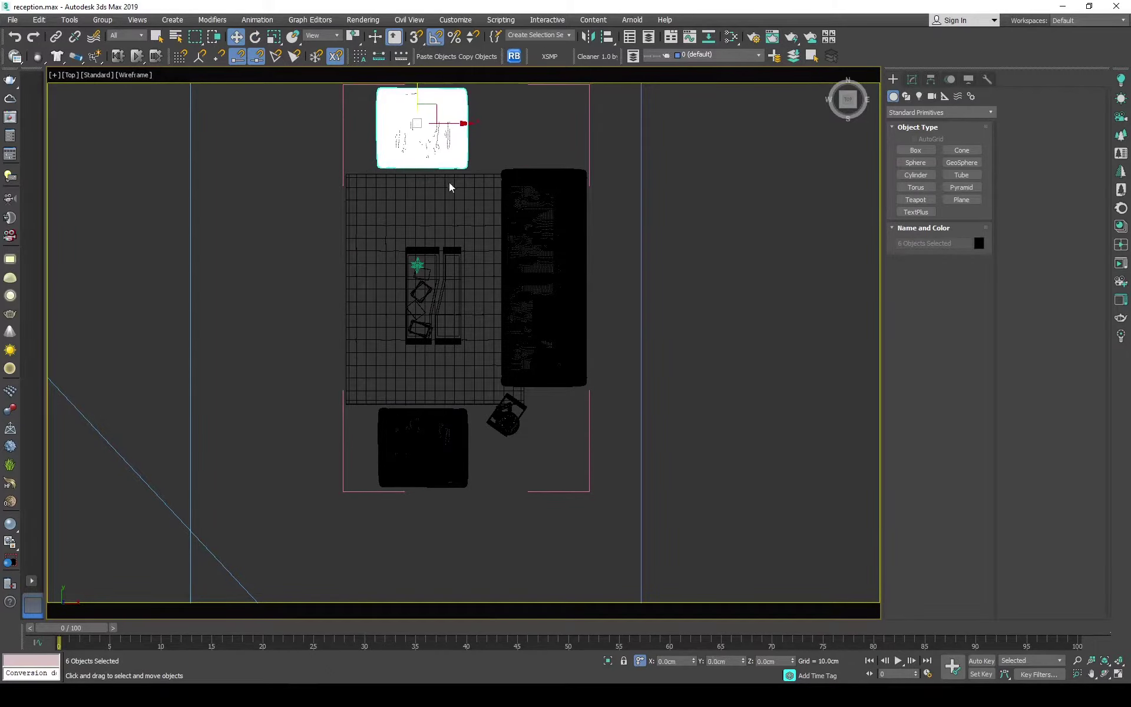
- Scale the grid rug wider and taller
{"action": "left_click", "coordinate": [449, 187]}
{"action": "key", "text": "r"}
{"action": "left_click_drag", "start_coordinate": [471, 289], "coordinate": [495, 288]}
{"action": "left_click_drag", "start_coordinate": [435, 259], "coordinate": [435, 232]}
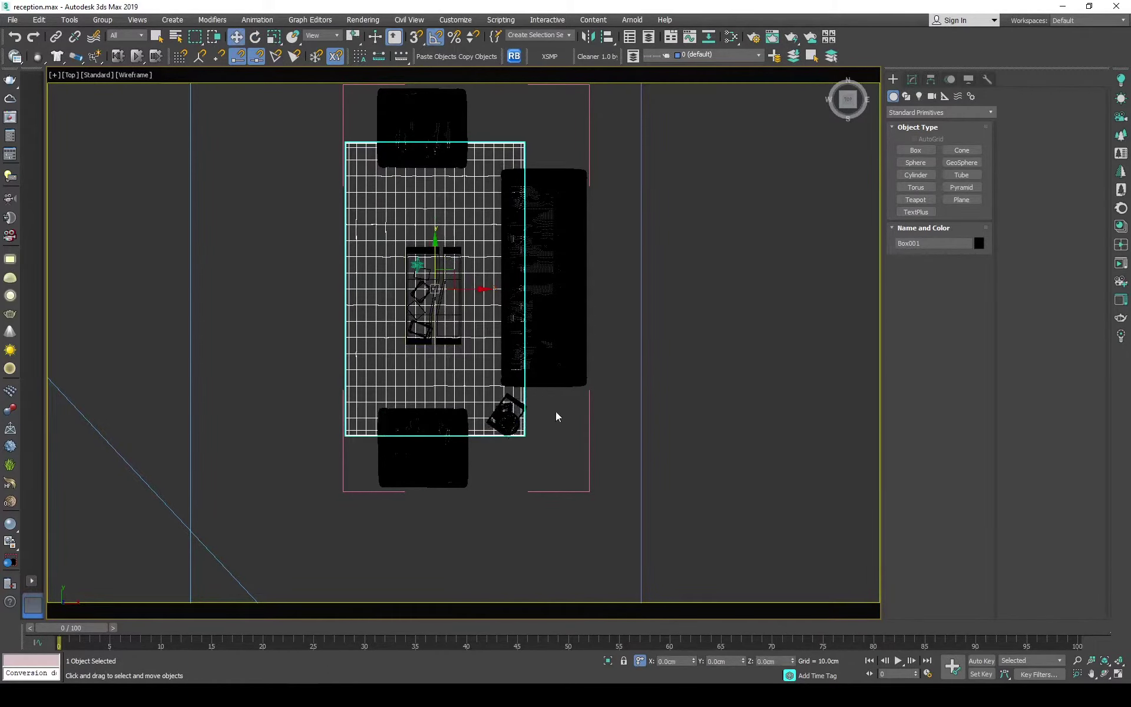
- Remove the table lamp from the side table
{"action": "left_click", "coordinate": [506, 416]}
{"action": "key", "text": "z"}
{"action": "middle_click_drag", "start_coordinate": [496, 354], "coordinate": [496, 318], "text": "alt"}
{"action": "key", "text": "p"}
{"action": "key", "text": "F3"}
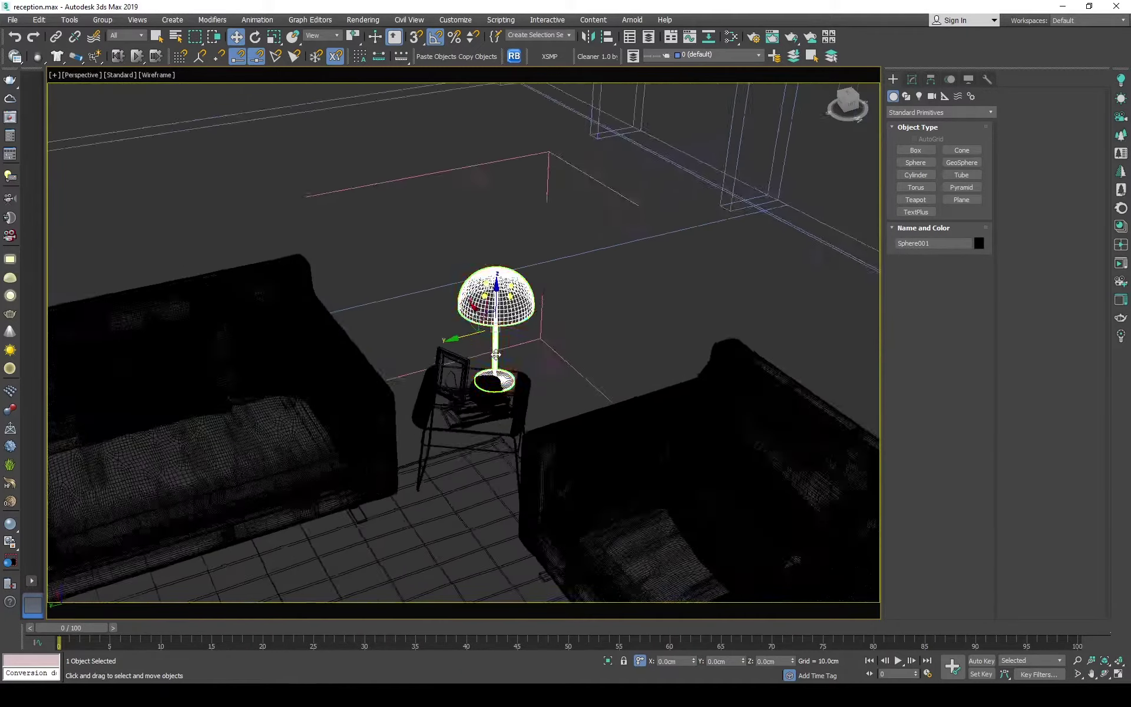
{"action": "scroll", "coordinate": [496, 354], "scroll_direction": "up", "scroll_amount": 5}
{"action": "key", "text": "Delete"}
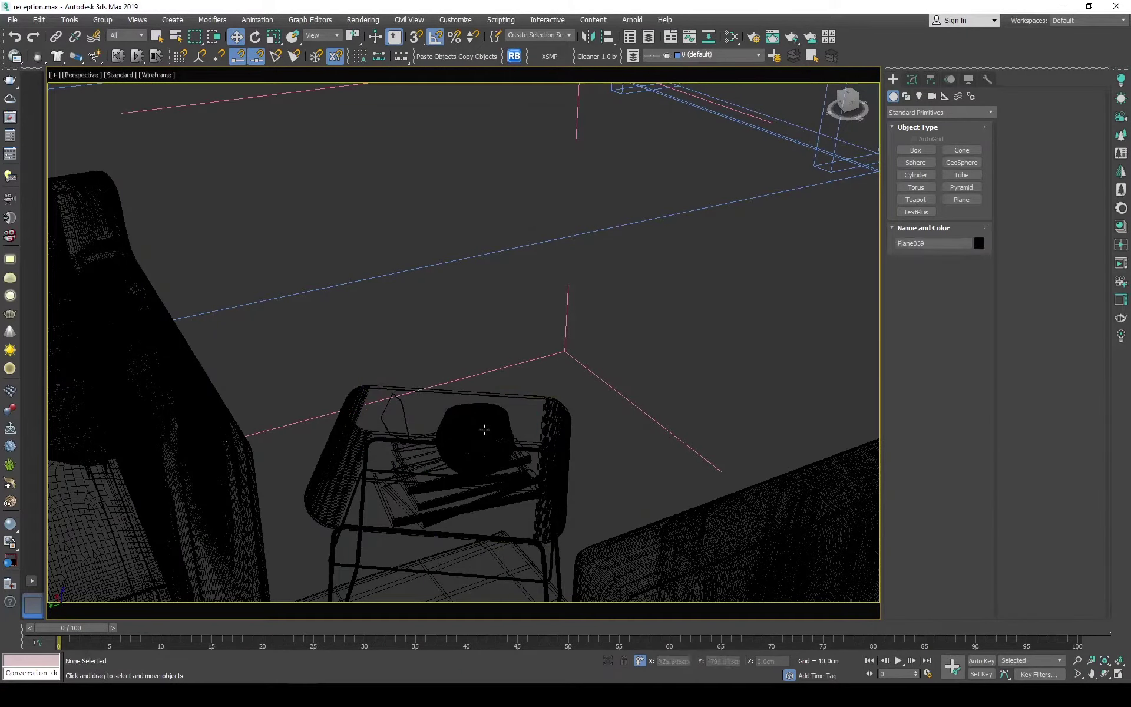
{"action": "scroll", "coordinate": [476, 439], "scroll_direction": "down", "scroll_amount": 5}
{"action": "middle_click_drag", "start_coordinate": [476, 439], "coordinate": [488, 293], "text": "alt"}
{"action": "key", "text": "F3"}
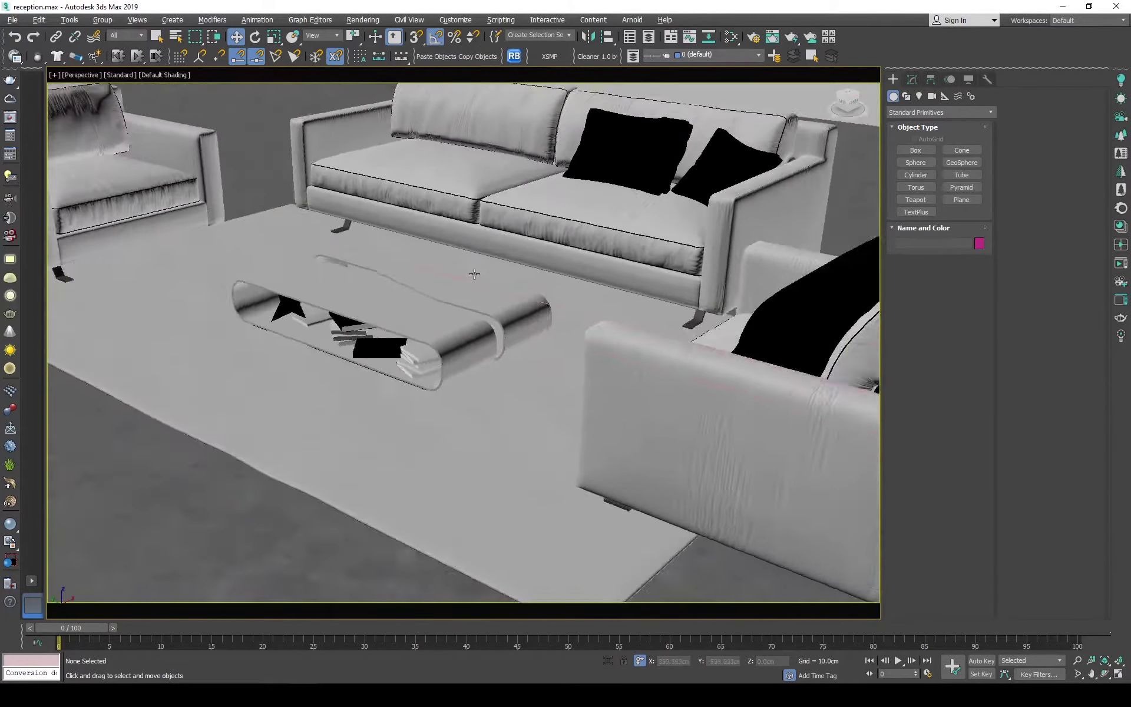
{"action": "key", "text": "c"}
- Select the armchair group and review it from the top and camera views
{"action": "left_click", "coordinate": [766, 489]}
{"action": "key", "text": "t"}
{"action": "key", "text": "F3"}
{"action": "scroll", "coordinate": [564, 330], "scroll_direction": "up", "scroll_amount": 3}
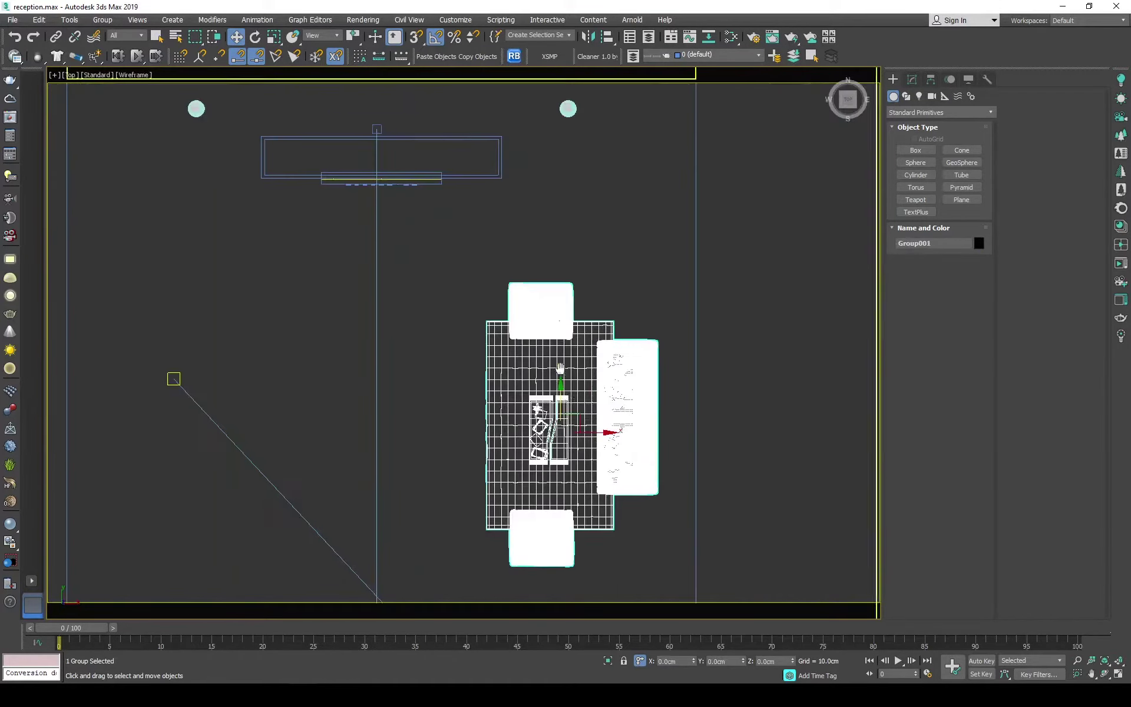
{"action": "key", "text": "c"}
{"action": "key", "text": "F3"}
{"action": "key", "text": "t"}
{"action": "key", "text": "F3"}
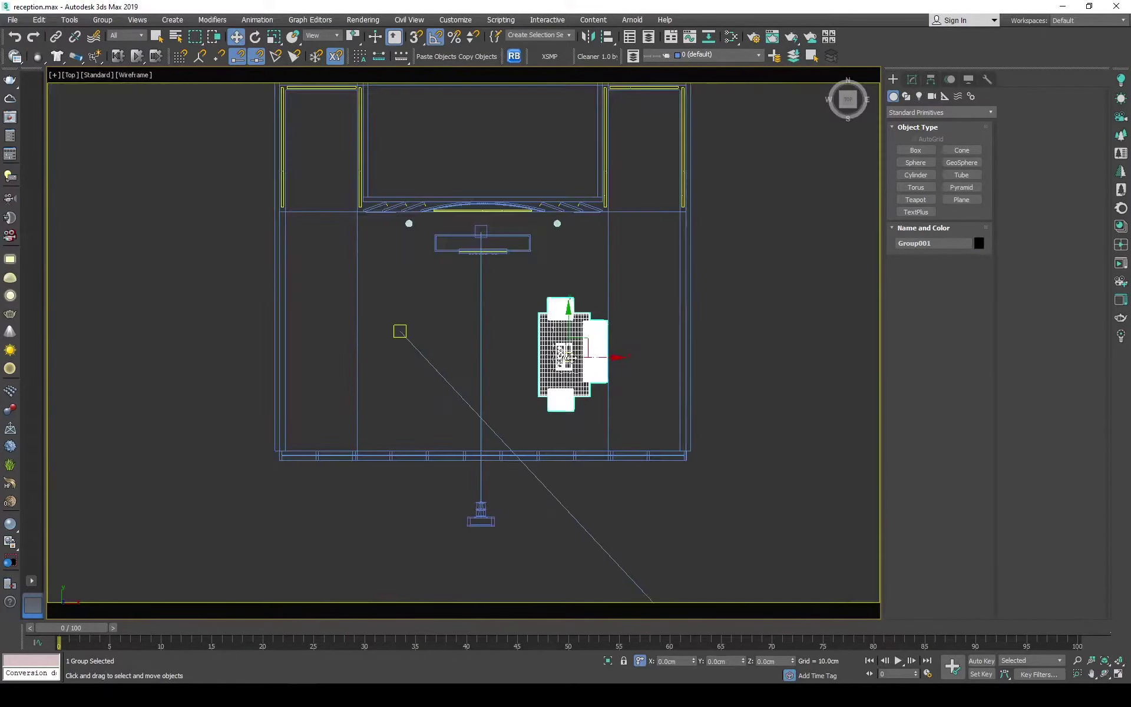
{"action": "key", "text": "c"}
{"action": "key", "text": "F3"}
{"action": "left_click", "coordinate": [1105, 674]}
{"action": "key", "text": "t"}
{"action": "key", "text": "F3"}
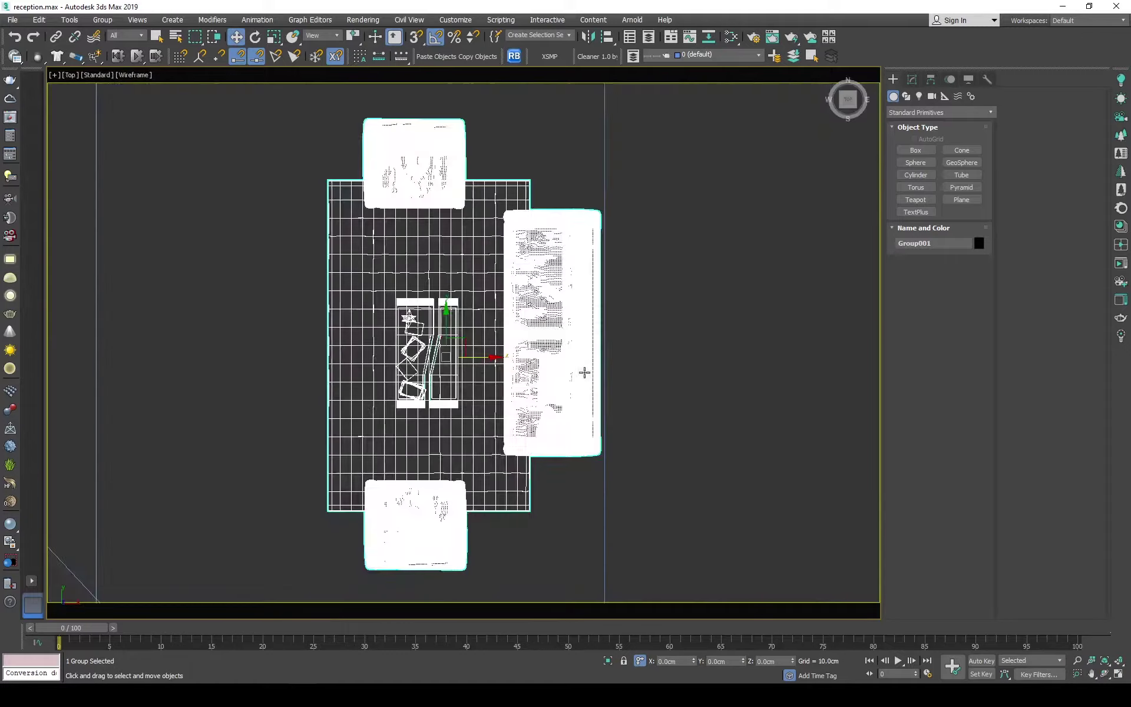
{"action": "scroll", "coordinate": [583, 372], "scroll_direction": "down", "scroll_amount": 5}
- Rotate a copy of the armchair group 180 degrees and move it to the room's left side
{"action": "key", "text": "e"}
{"action": "left_click_drag", "start_coordinate": [612, 366], "coordinate": [692, 348], "text": "shift"}
{"action": "key", "text": "Return"}
{"action": "key", "text": "w"}
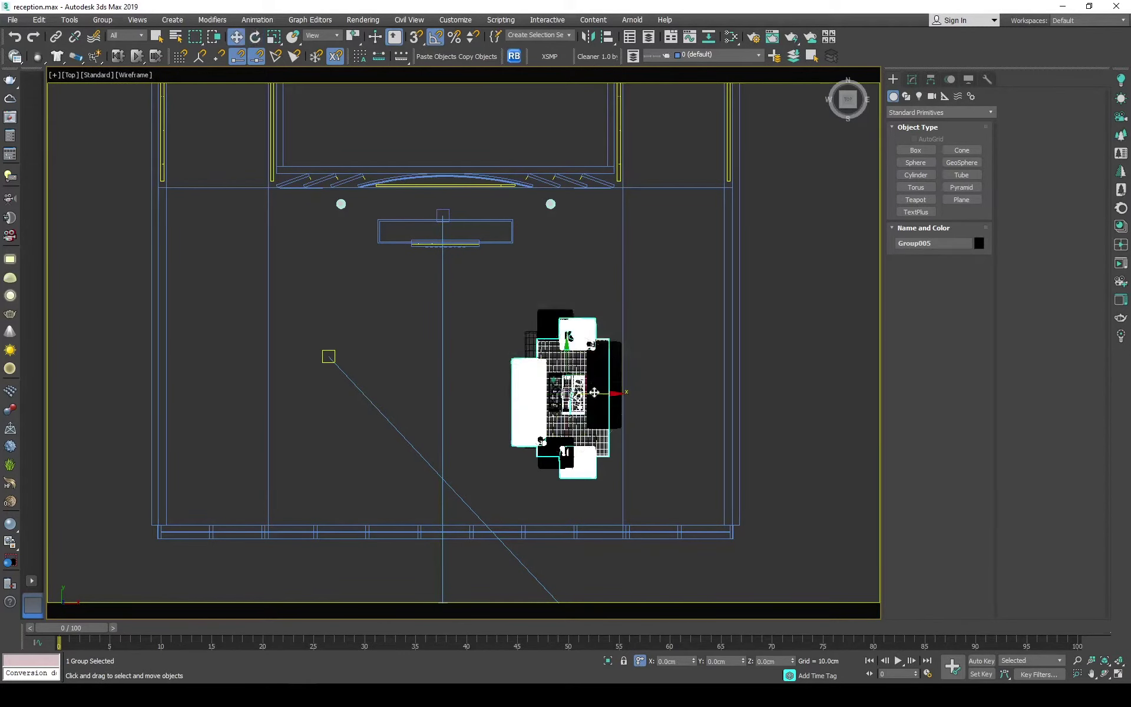
{"action": "left_click_drag", "start_coordinate": [592, 370], "coordinate": [353, 370]}
{"action": "left_click", "coordinate": [560, 383], "text": "ctrl"}
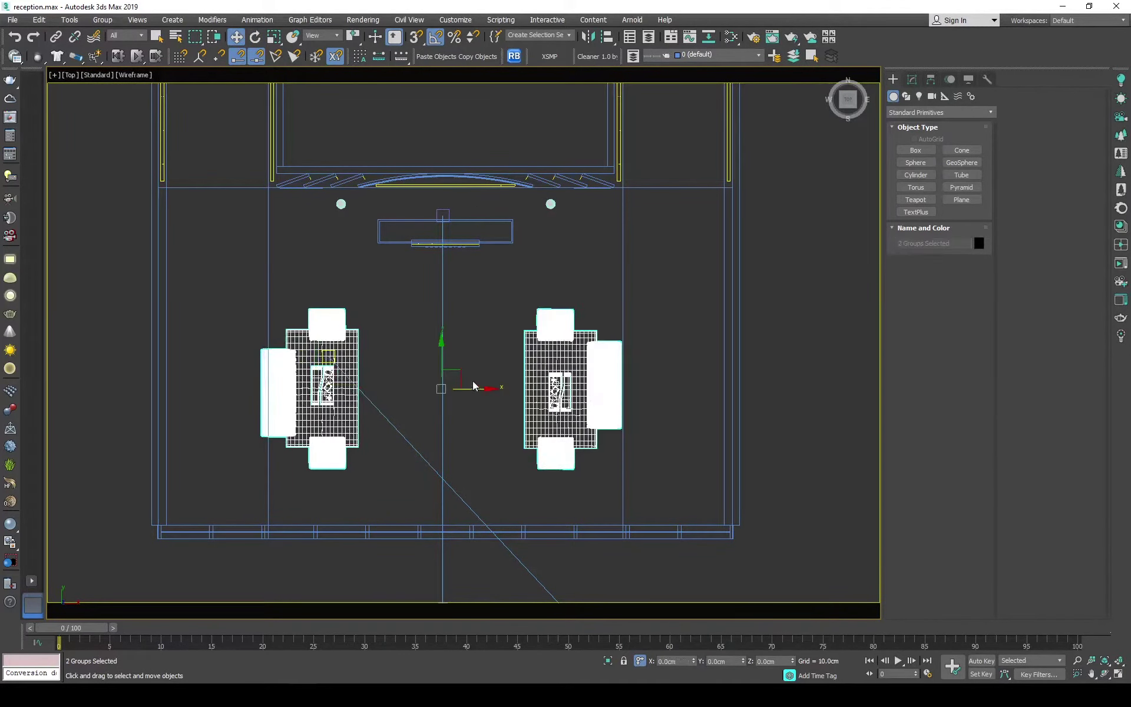
- Dolly CoronaCamera001 back to widen the shot, then select the camera
{"action": "key", "text": "c"}
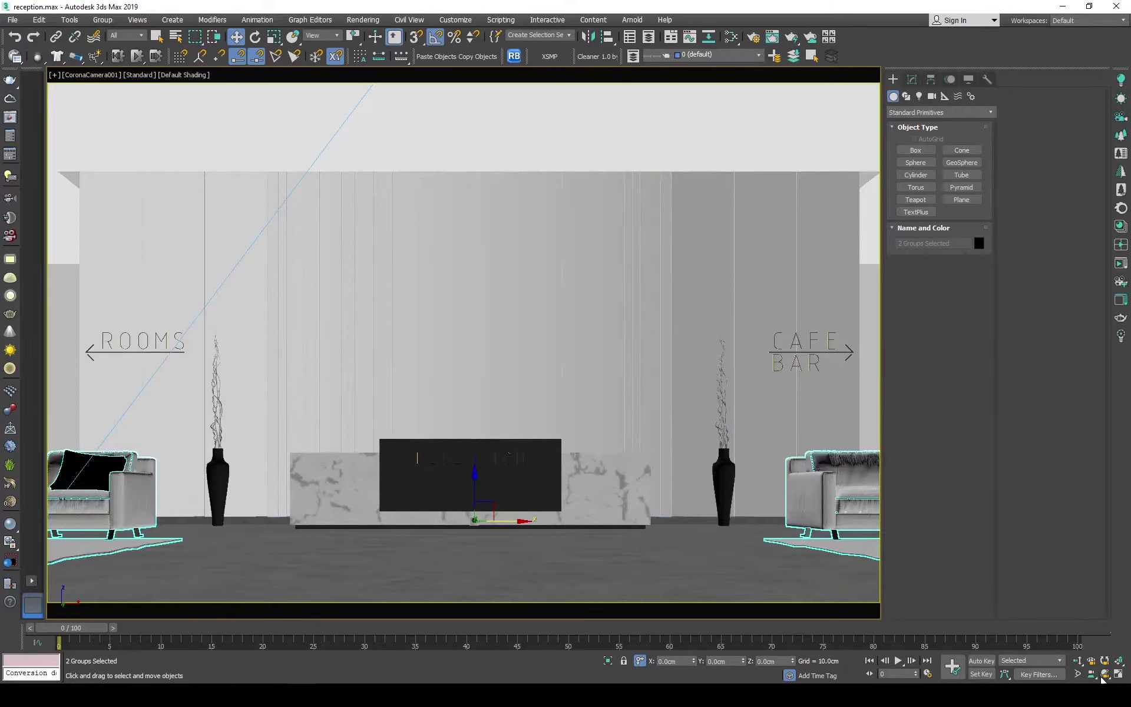
{"action": "mouse_move", "coordinate": [510, 345]}
{"action": "left_mouse_down"}
{"action": "mouse_move", "coordinate": [464, 343]}
{"action": "mouse_move", "coordinate": [472, 321]}
{"action": "left_mouse_up"}
{"action": "left_click", "coordinate": [1077, 660]}
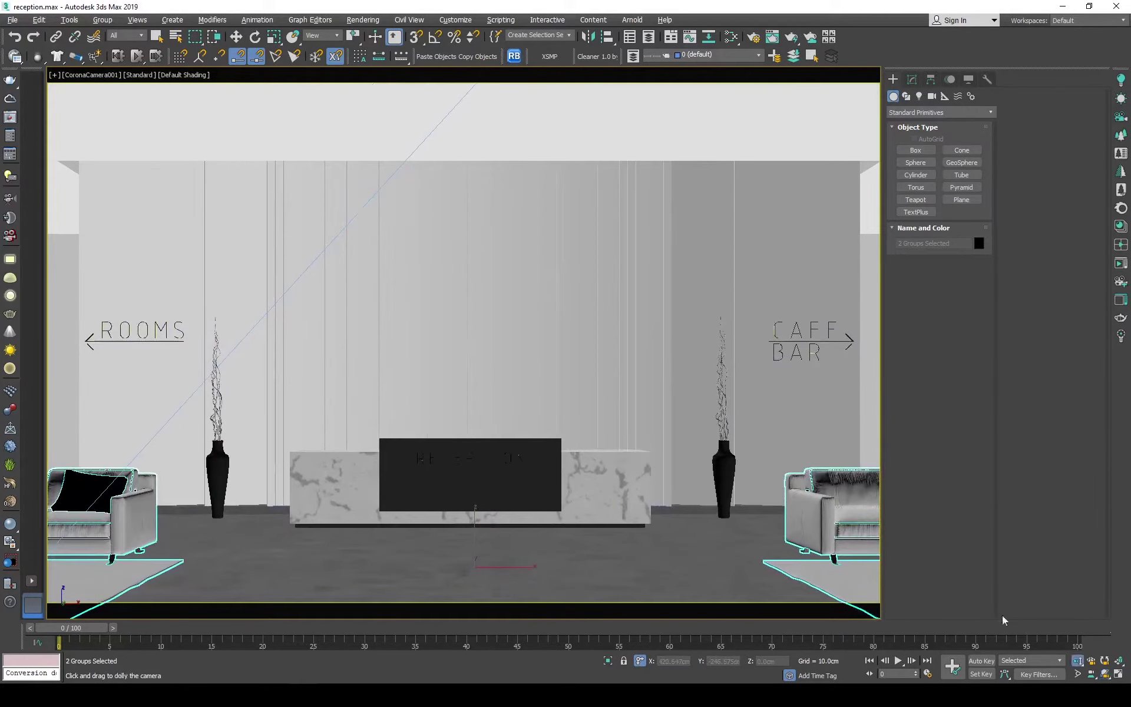
{"action": "mouse_move", "coordinate": [601, 412]}
{"action": "left_mouse_down"}
{"action": "mouse_move", "coordinate": [600, 388]}
{"action": "mouse_move", "coordinate": [600, 430]}
{"action": "left_mouse_up"}
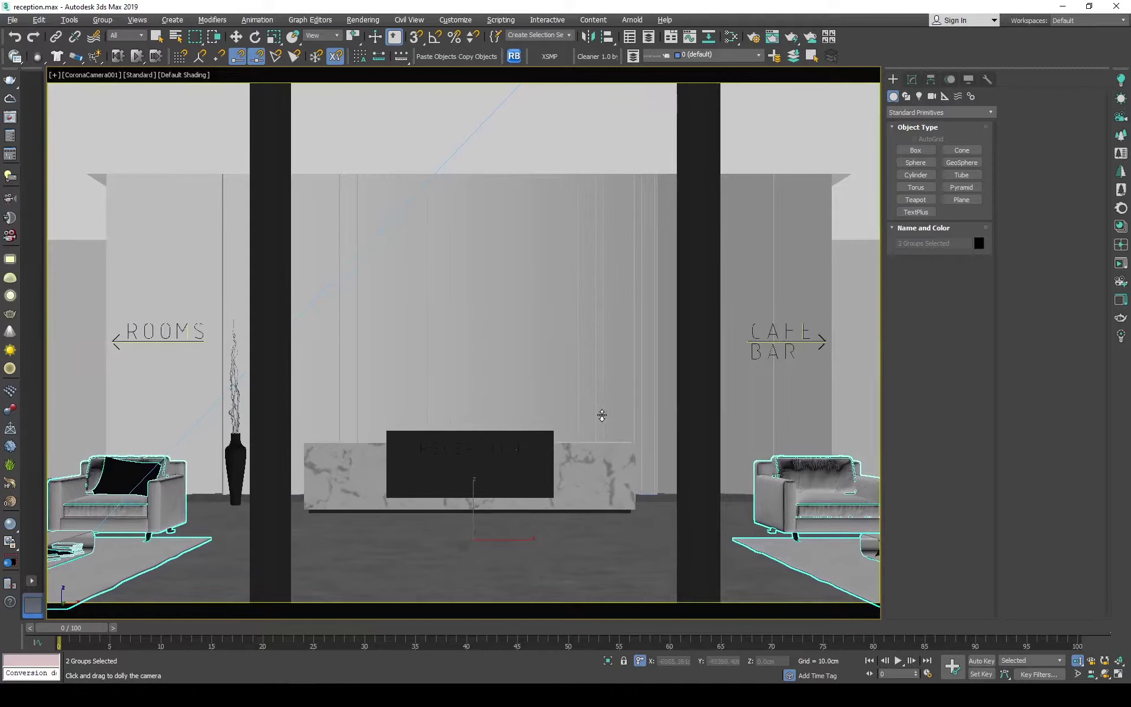
{"action": "left_click", "coordinate": [912, 79]}
{"action": "left_click", "coordinate": [296, 94]}
- Select the scene camera in the top view and enable camera clipping
{"action": "key", "text": "t"}
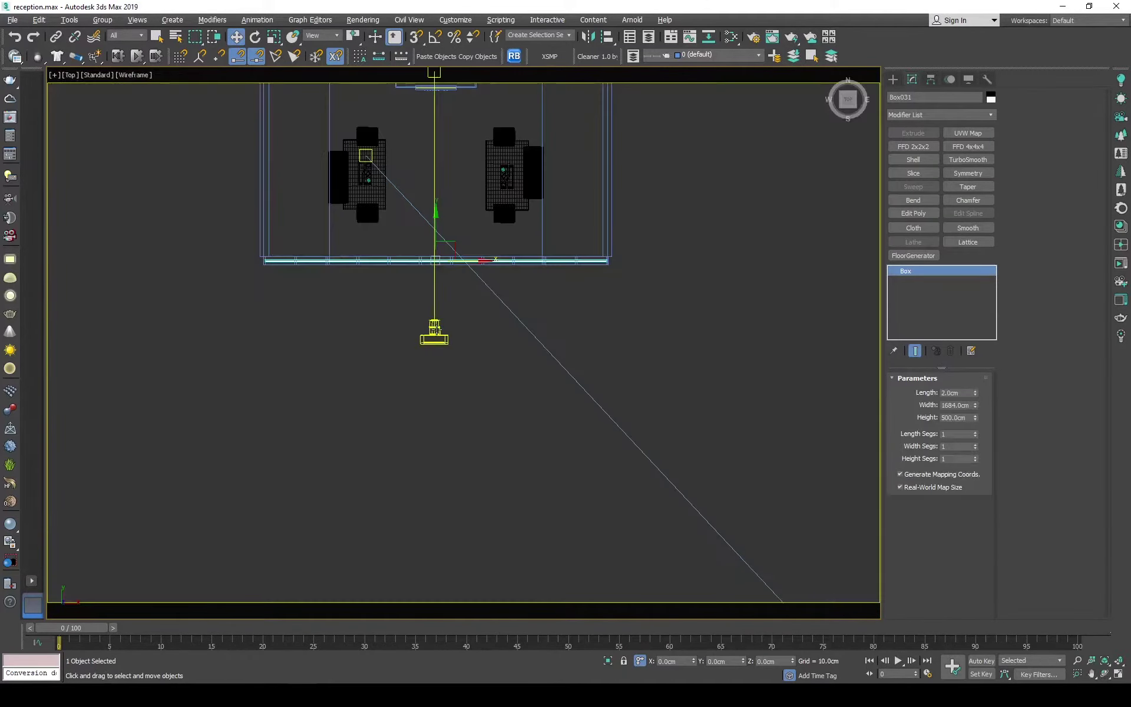
{"action": "left_click", "coordinate": [434, 326]}
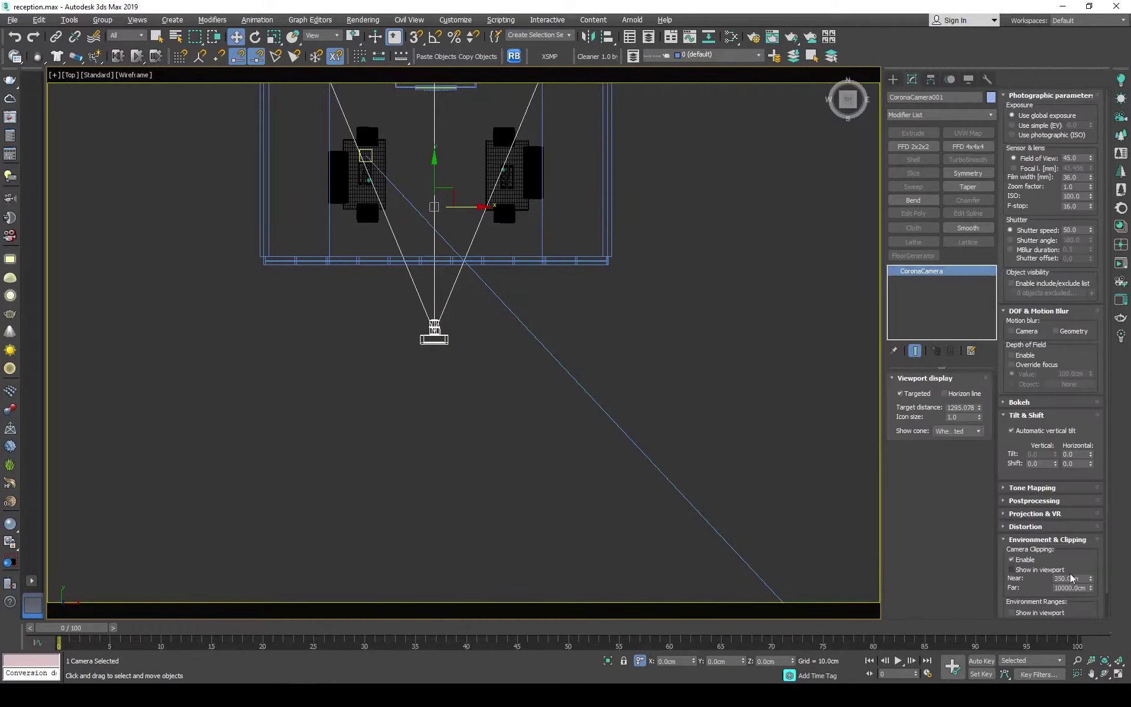
{"action": "key", "text": "c"}
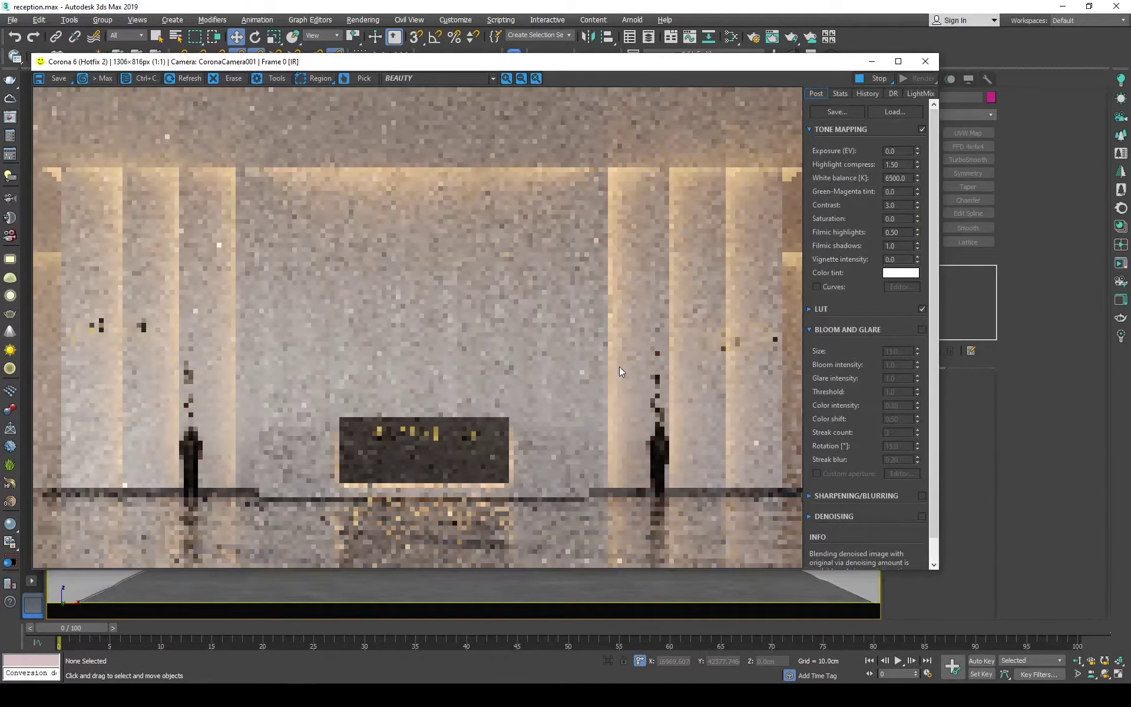
- Check the clipped render, then select the right armchair group and open the Slate Material Editor
{"action": "scroll", "coordinate": [150, 413], "scroll_direction": "up", "scroll_amount": 1}
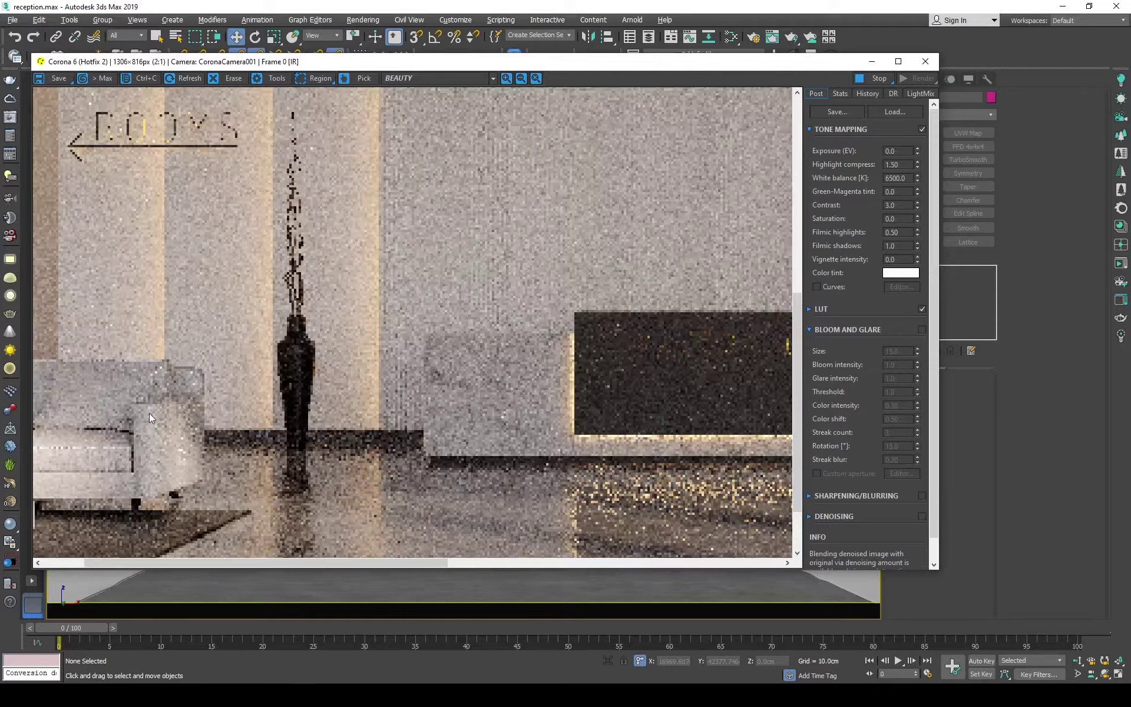
{"action": "scroll", "coordinate": [150, 412], "scroll_direction": "up", "scroll_amount": 1}
{"action": "scroll", "coordinate": [154, 413], "scroll_direction": "down", "scroll_amount": 1}
{"action": "scroll", "coordinate": [151, 392], "scroll_direction": "down", "scroll_amount": 1}
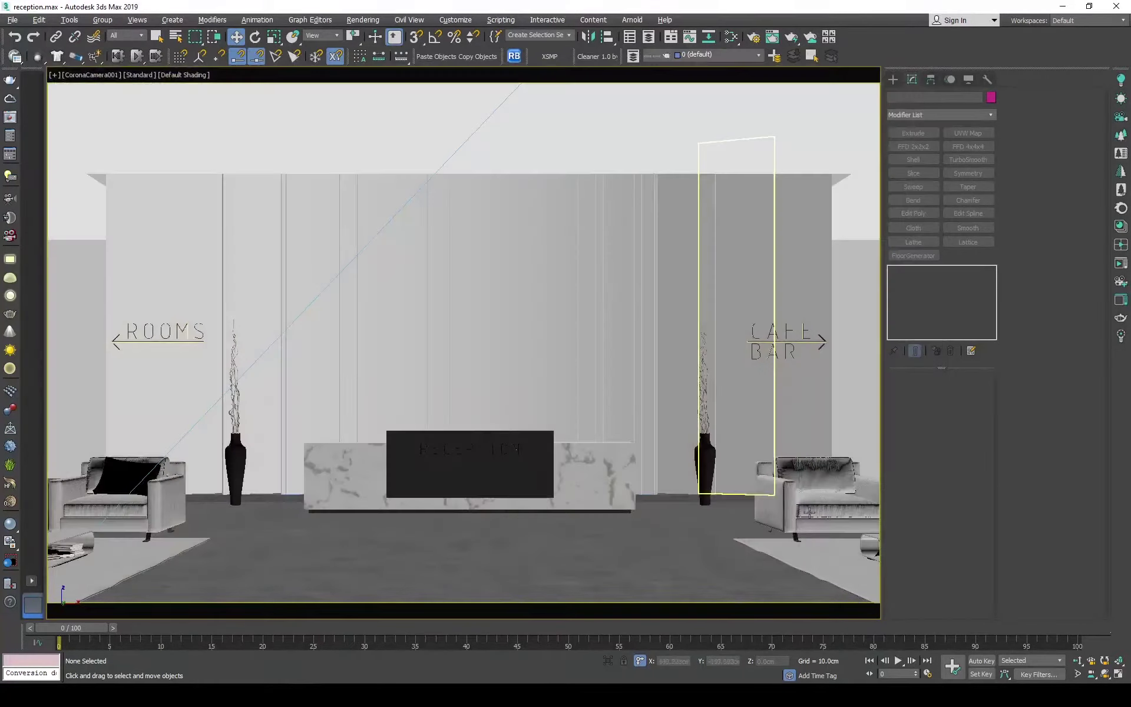
{"action": "left_click", "coordinate": [813, 489]}
{"action": "key", "text": "m"}
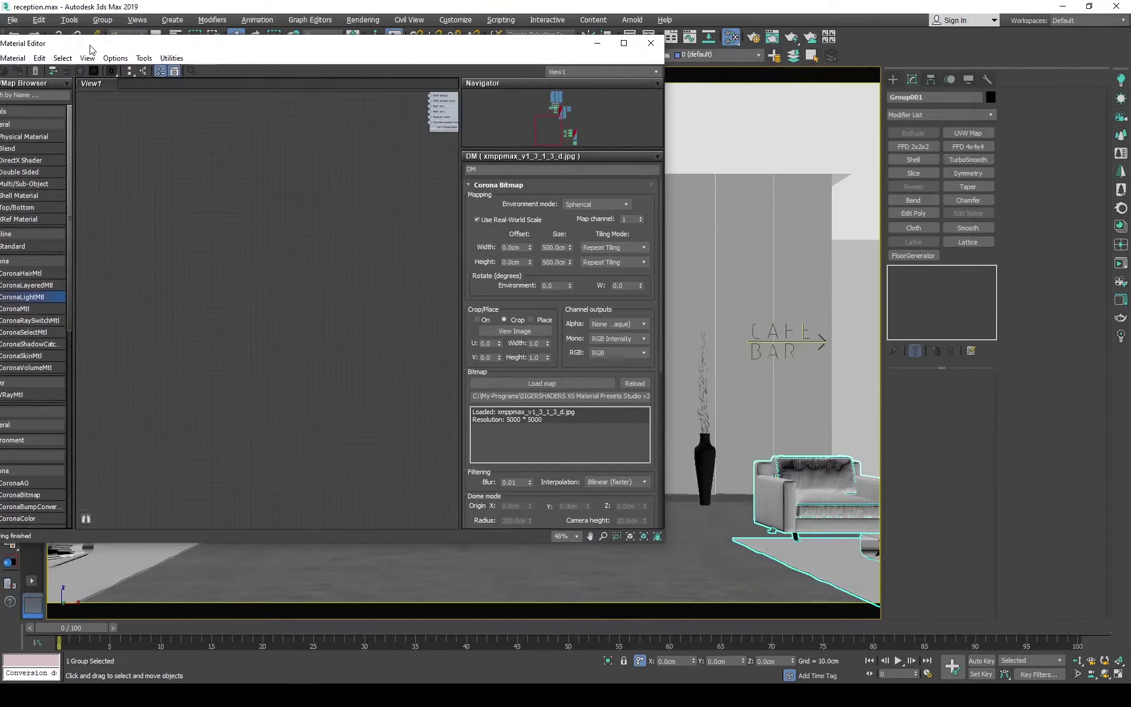
- Check the armchair fabric bitmap, close the editor, and frame the armchairs in the top view
{"action": "scroll", "coordinate": [343, 287], "scroll_direction": "up", "scroll_amount": 2}
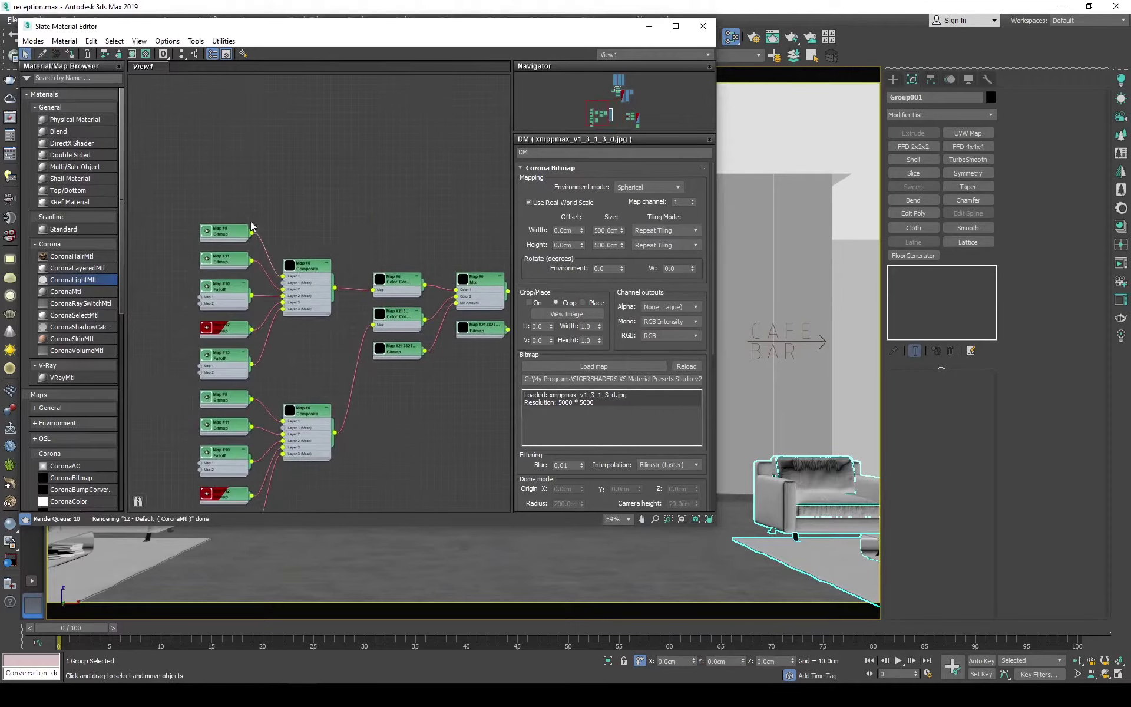
{"action": "double_click", "coordinate": [260, 224]}
{"action": "left_click", "coordinate": [703, 26]}
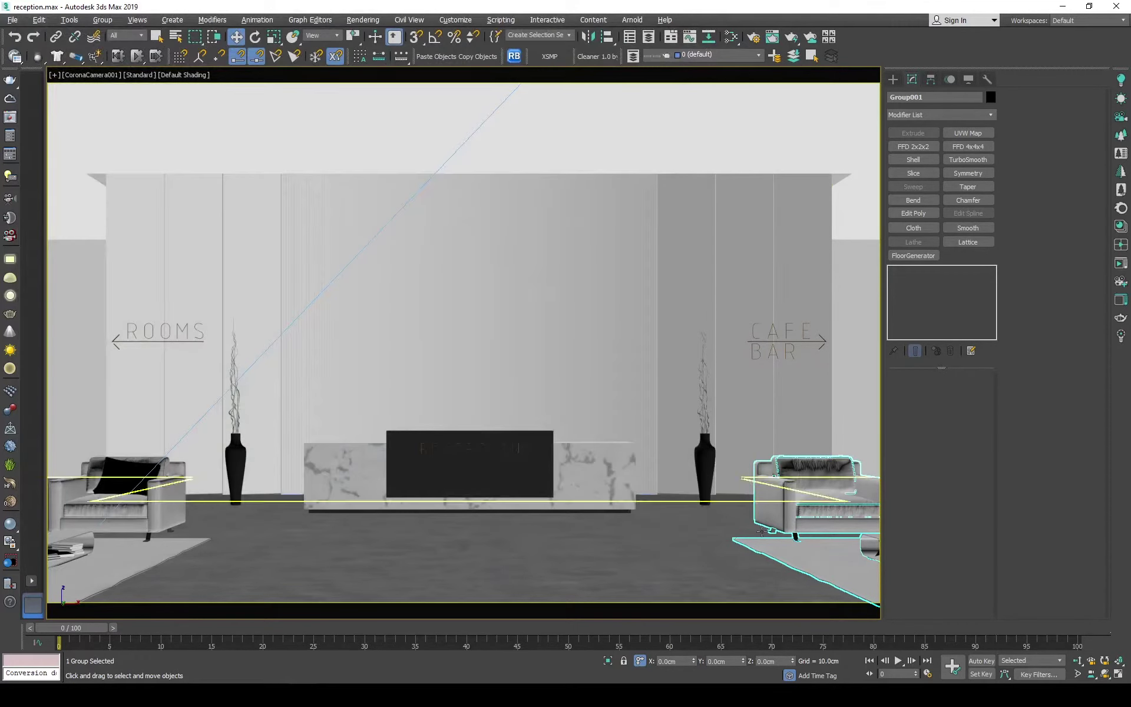
{"action": "key", "text": "t"}
{"action": "key", "text": "F3"}
{"action": "scroll", "coordinate": [626, 380], "scroll_direction": "down", "scroll_amount": 2}
{"action": "scroll", "coordinate": [626, 380], "scroll_direction": "down", "scroll_amount": 2}
{"action": "middle_click_drag", "start_coordinate": [292, 436], "coordinate": [391, 410]}
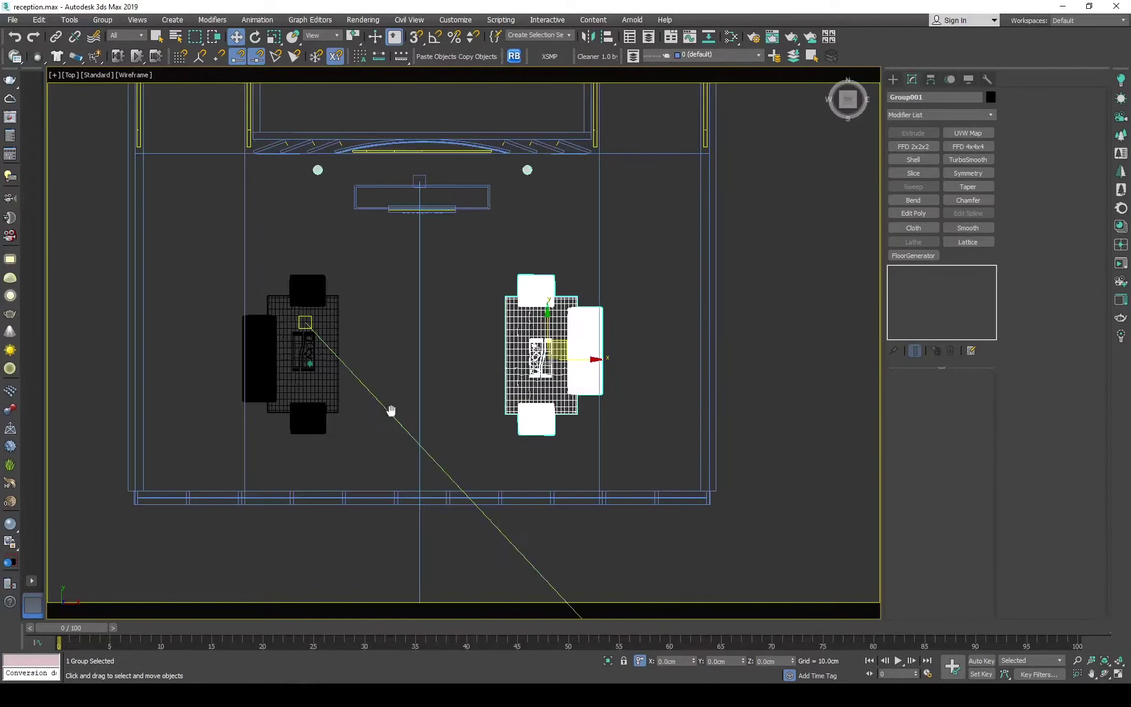
{"action": "scroll", "coordinate": [391, 411], "scroll_direction": "up", "scroll_amount": 3}
{"action": "scroll", "coordinate": [631, 285], "scroll_direction": "up", "scroll_amount": 3}
{"action": "scroll", "coordinate": [631, 285], "scroll_direction": "down", "scroll_amount": 4}
{"action": "scroll", "coordinate": [531, 177], "scroll_direction": "down", "scroll_amount": 2}
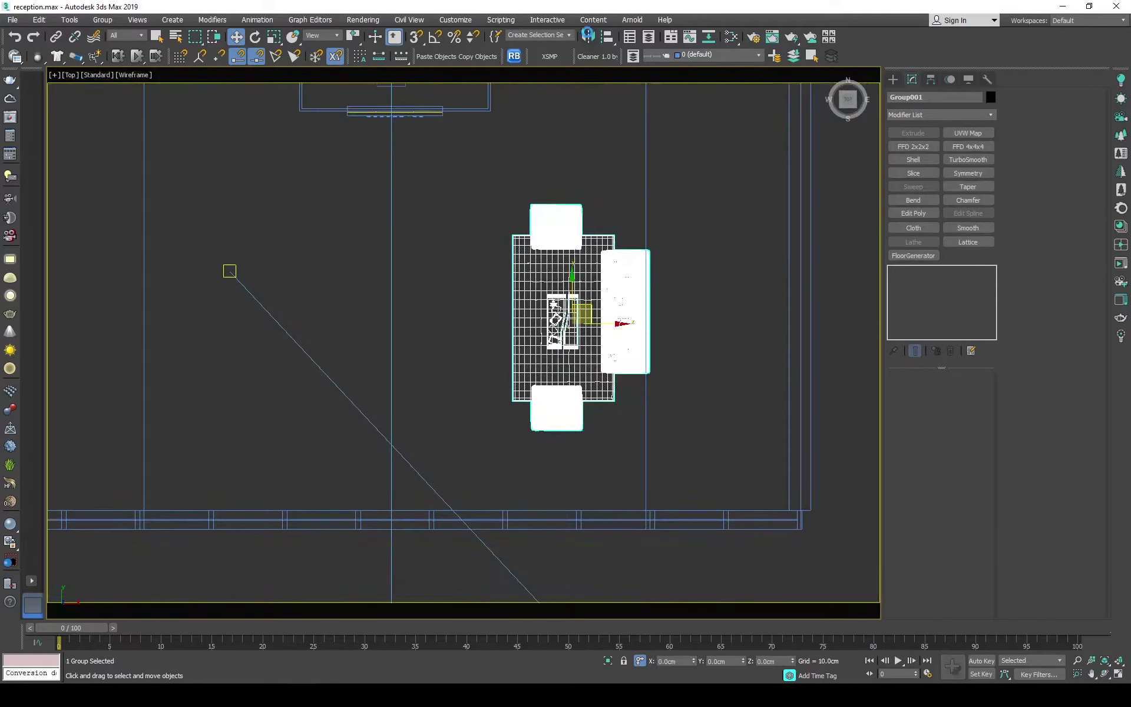
- Mirror a copy of the armchair group to the left side of the desk
{"action": "left_click", "coordinate": [587, 35]}
{"action": "left_click", "coordinate": [538, 437]}
{"action": "left_click", "coordinate": [566, 318], "text": "ctrl"}
{"action": "key", "text": "s"}
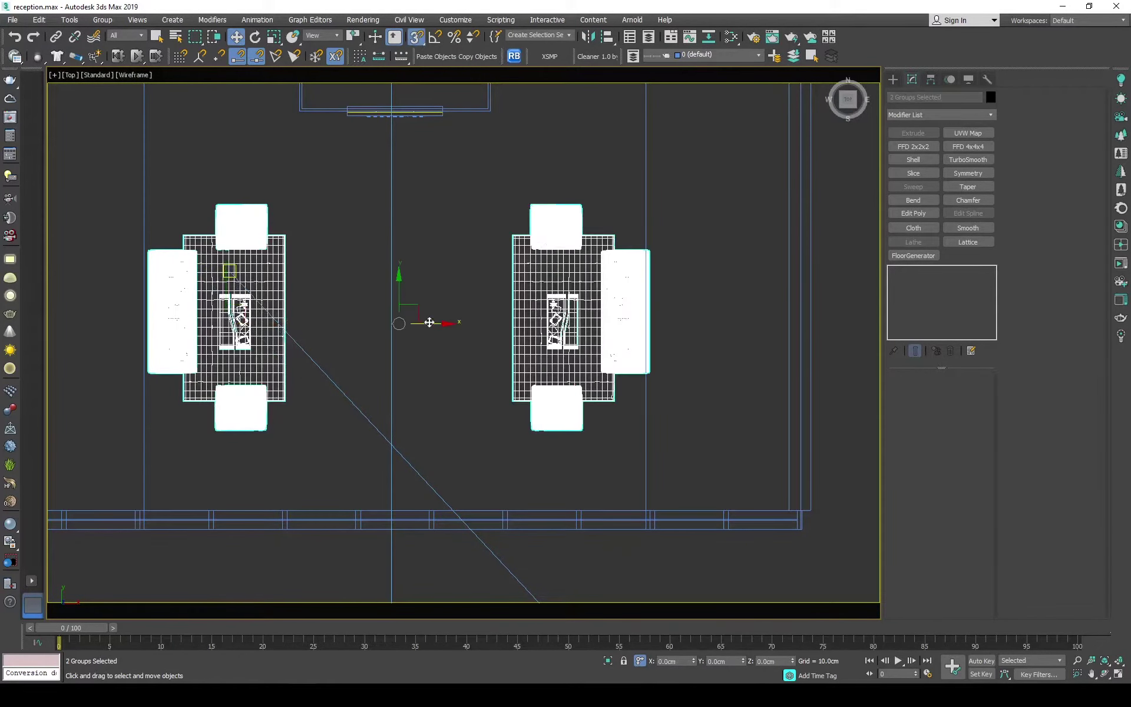
- Check the red armchairs in a Corona interactive render of the camera view, then close it
{"action": "key", "text": "c"}
{"action": "key", "text": "F3"}
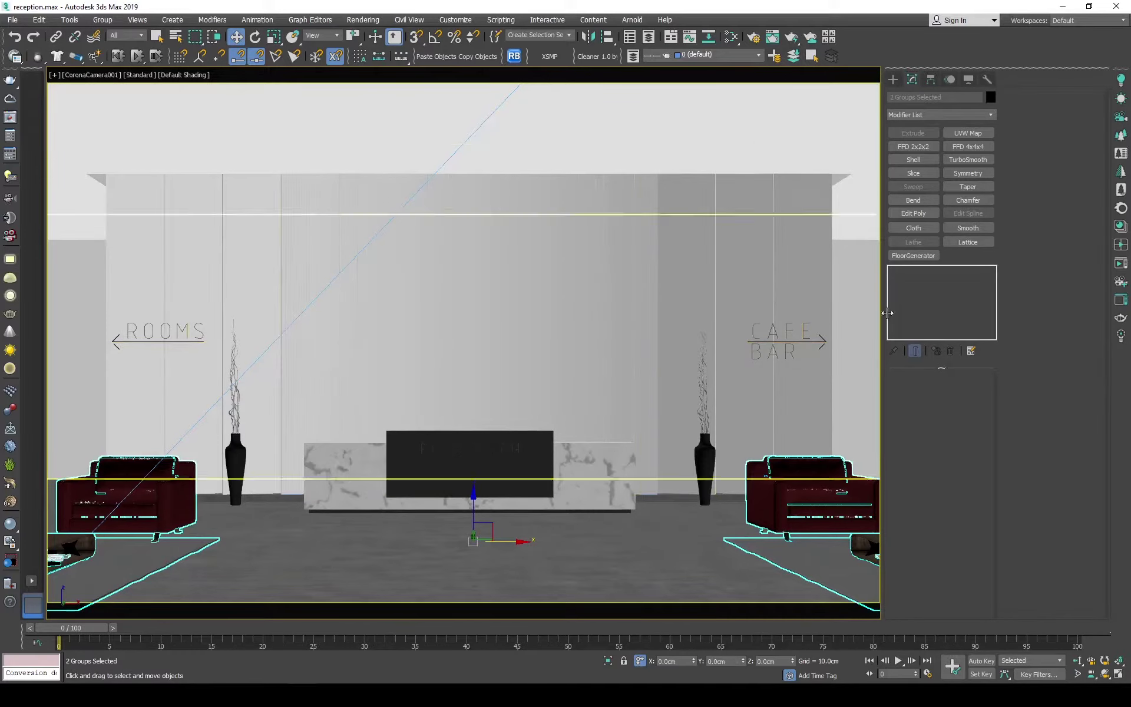
{"action": "left_click", "coordinate": [1121, 265]}
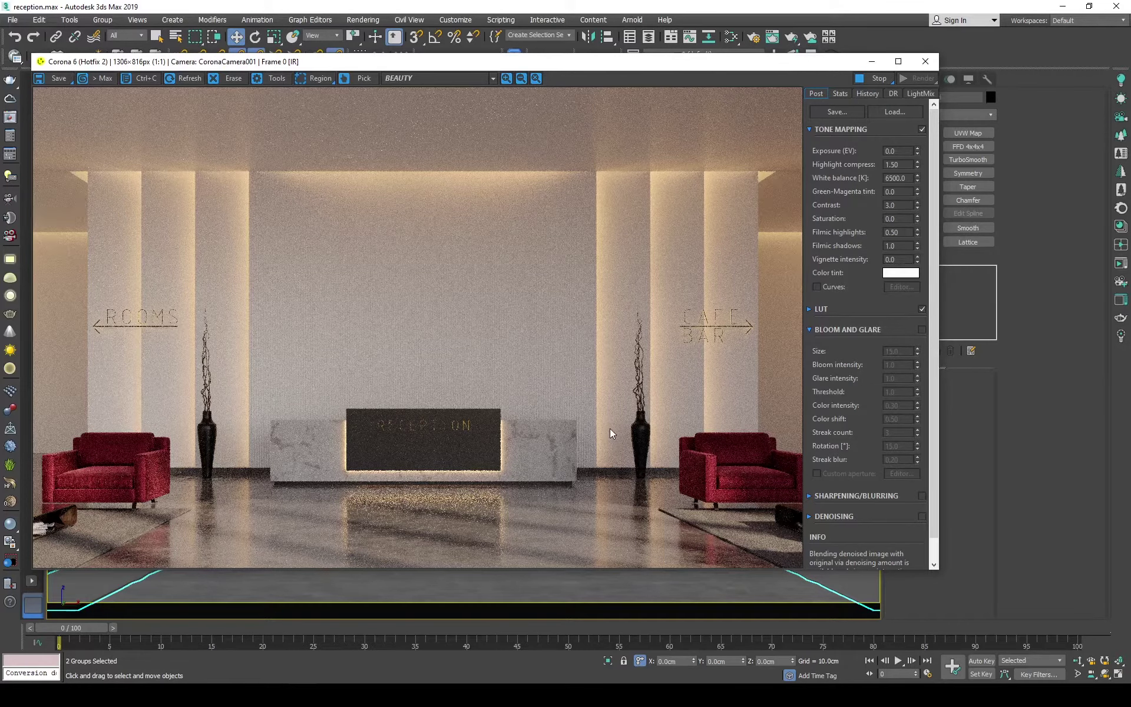
{"action": "left_click", "coordinate": [926, 62]}
{"action": "key", "text": "alt+q"}
- Draw a hexagonal NGon shape on the desk top in the Top view
{"action": "key", "text": "t"}
{"action": "left_click", "coordinate": [893, 79]}
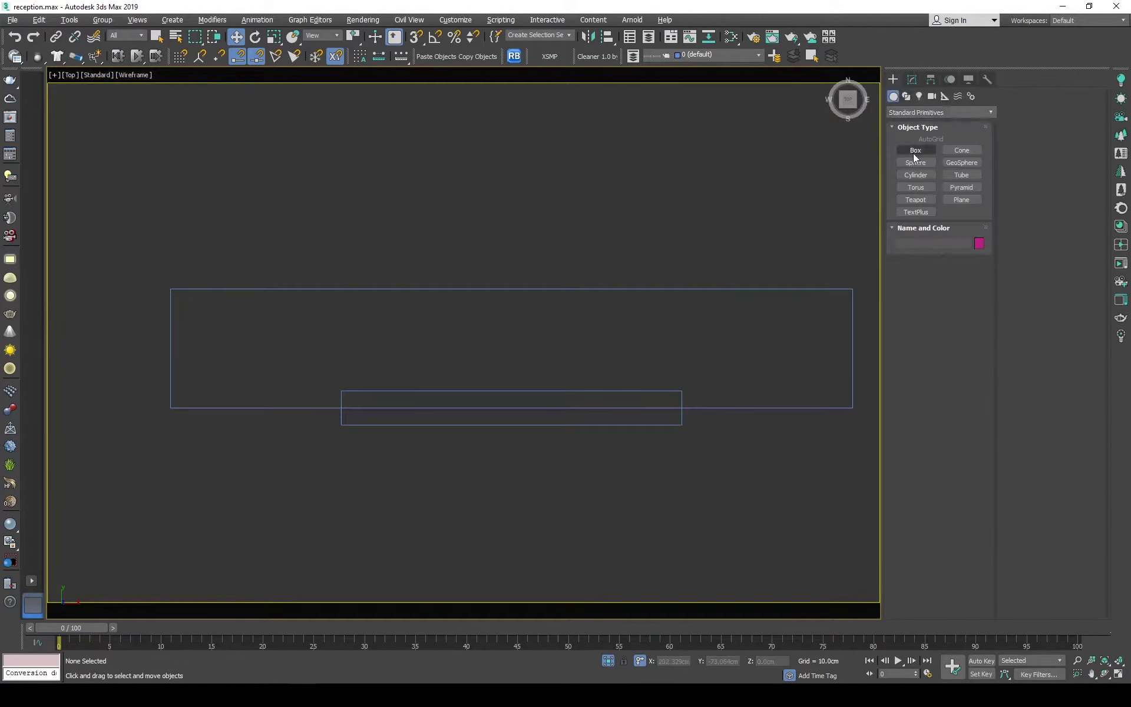
{"action": "left_click", "coordinate": [906, 96]}
{"action": "left_click", "coordinate": [915, 197]}
{"action": "scroll", "coordinate": [416, 321], "scroll_direction": "up", "scroll_amount": 2}
{"action": "left_click_drag", "start_coordinate": [416, 323], "coordinate": [422, 301]}
{"action": "right_click", "coordinate": [421, 301]}
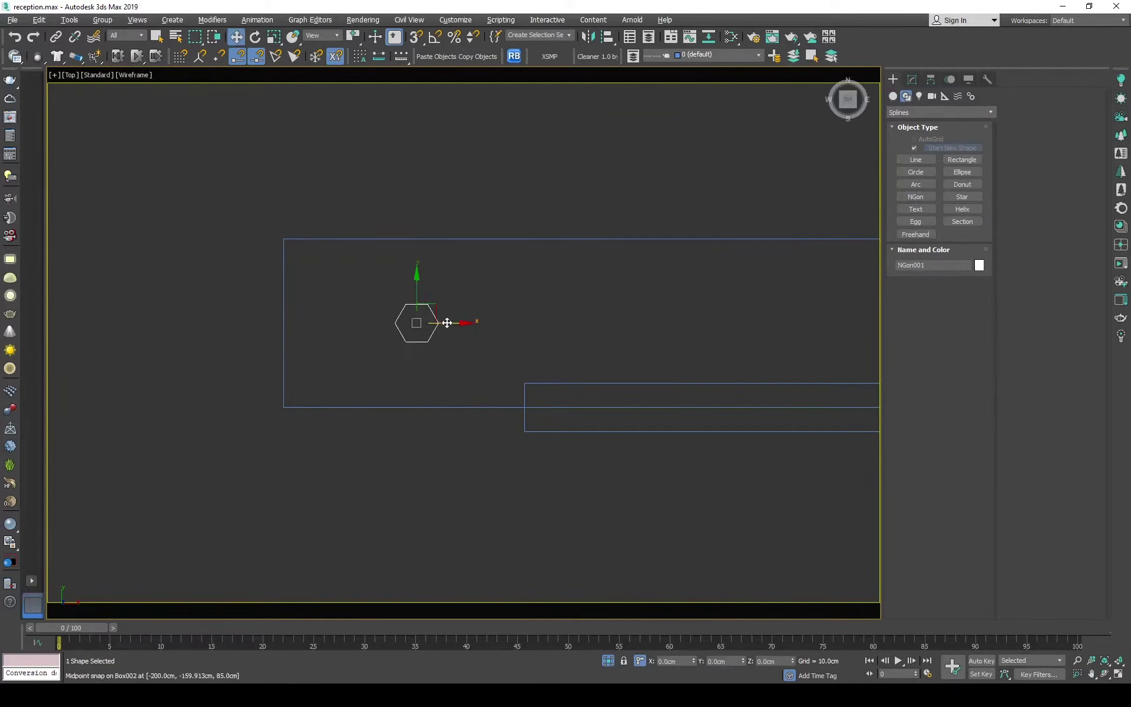
{"action": "middle_click_drag", "start_coordinate": [429, 324], "coordinate": [422, 372], "text": "alt"}
{"action": "right_click", "coordinate": [475, 344]}
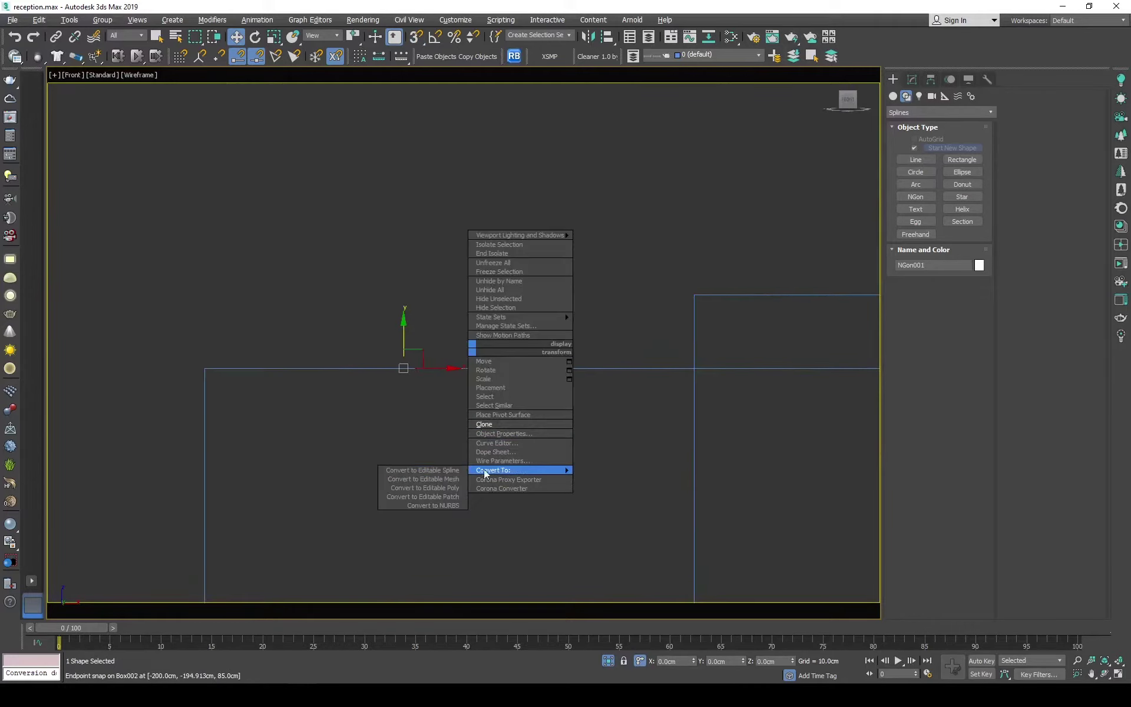
{"action": "middle_click_drag", "start_coordinate": [483, 469], "coordinate": [530, 412], "text": "alt"}
- Extrude the hexagon, convert it to Editable Poly and delete its top face
{"action": "left_click", "coordinate": [912, 79]}
{"action": "left_click", "coordinate": [913, 133]}
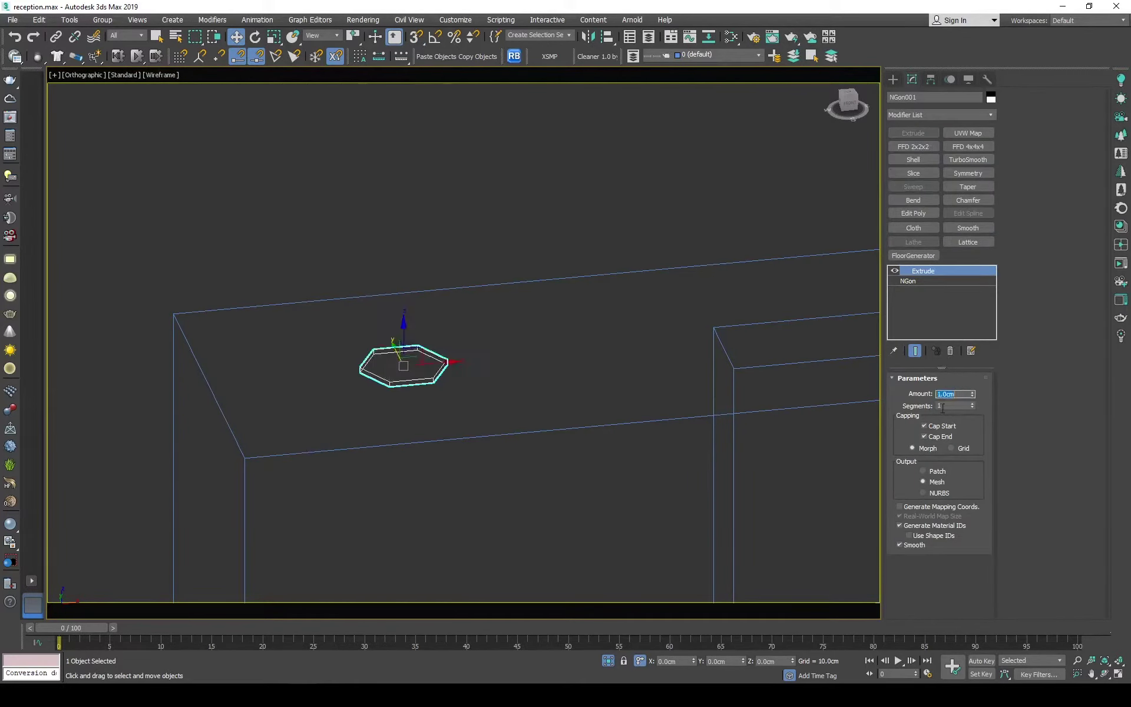
{"action": "right_click", "coordinate": [483, 338]}
{"action": "left_click", "coordinate": [462, 469]}
{"action": "left_click", "coordinate": [952, 392]}
{"action": "scroll", "coordinate": [391, 375], "scroll_direction": "up", "scroll_amount": 3}
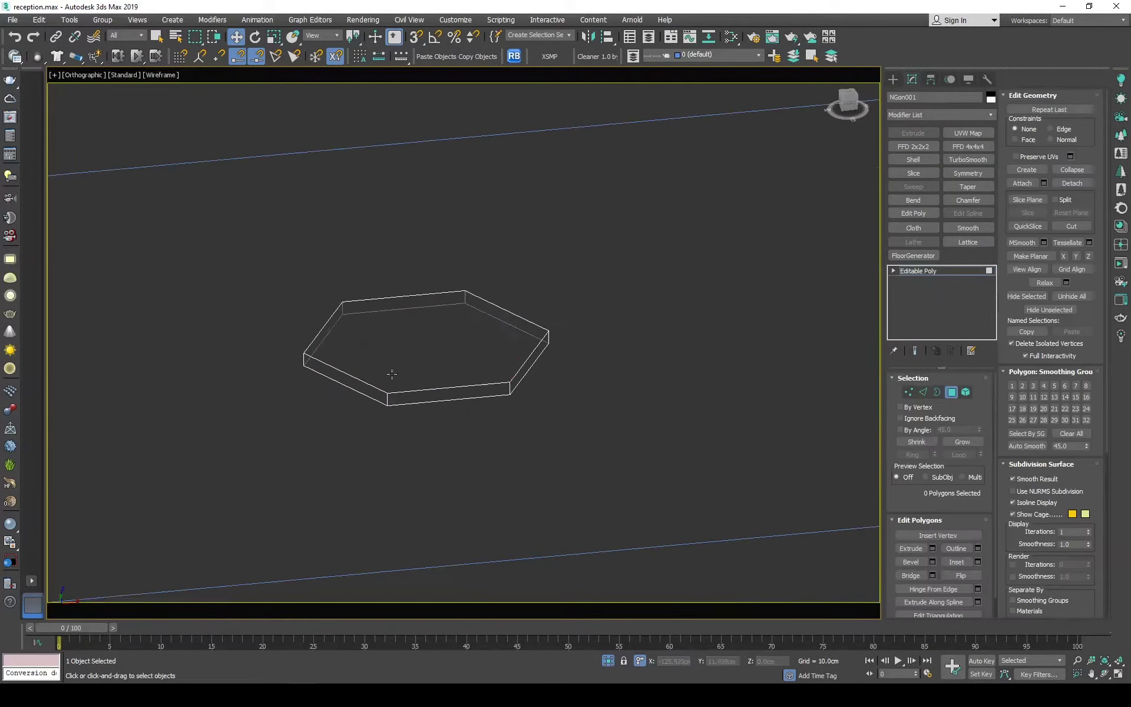
{"action": "left_click", "coordinate": [392, 374]}
{"action": "key", "text": "Delete"}
- Select the open top border and scale it to flare the stem
{"action": "key", "text": "3"}
{"action": "left_click", "coordinate": [514, 376]}
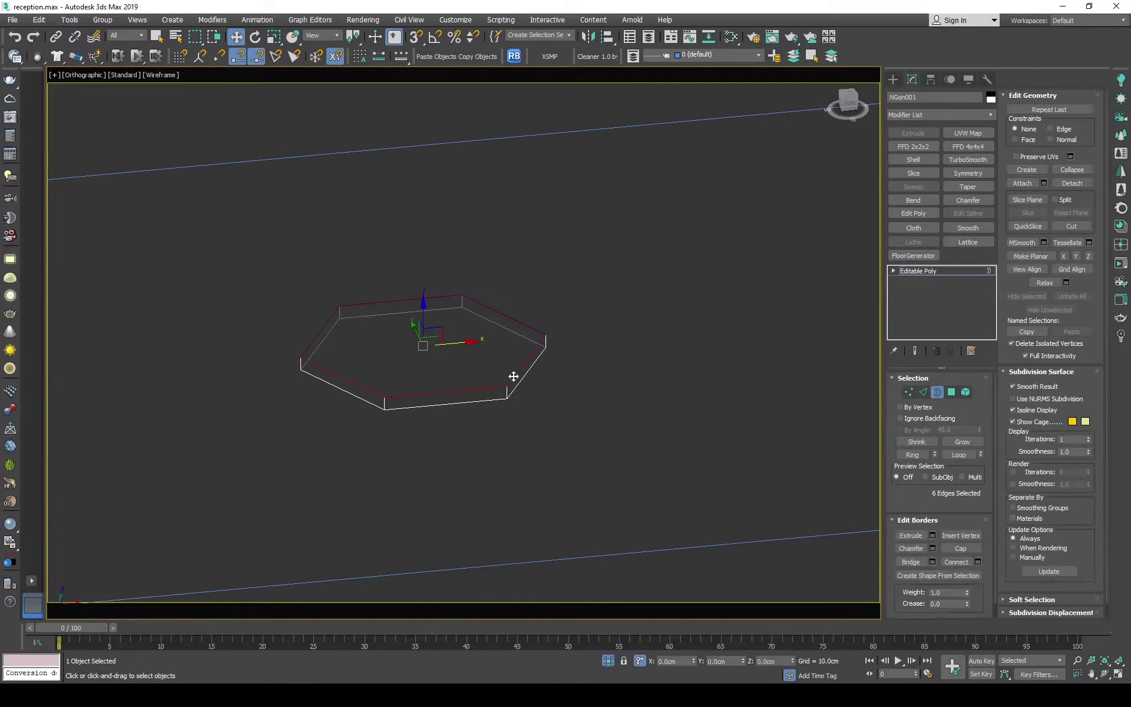
{"action": "scroll", "coordinate": [434, 362], "scroll_direction": "up", "scroll_amount": 3}
{"action": "key", "text": "r"}
{"action": "scroll", "coordinate": [459, 325], "scroll_direction": "down", "scroll_amount": 3}
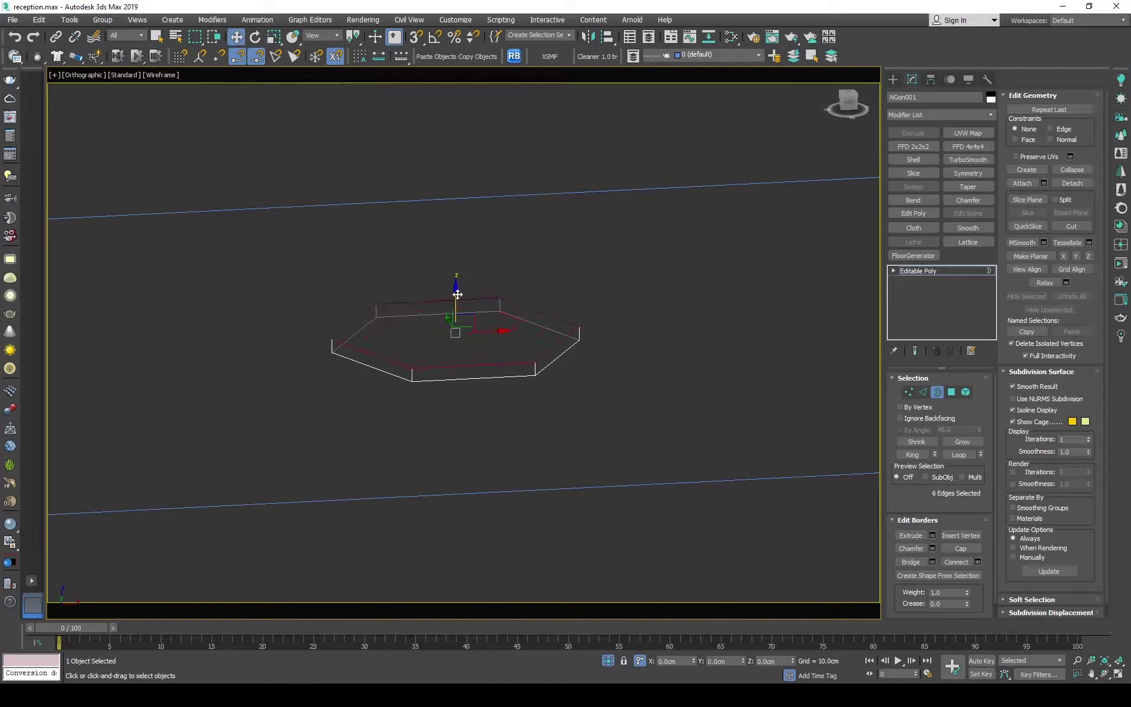
{"action": "key", "text": "f"}
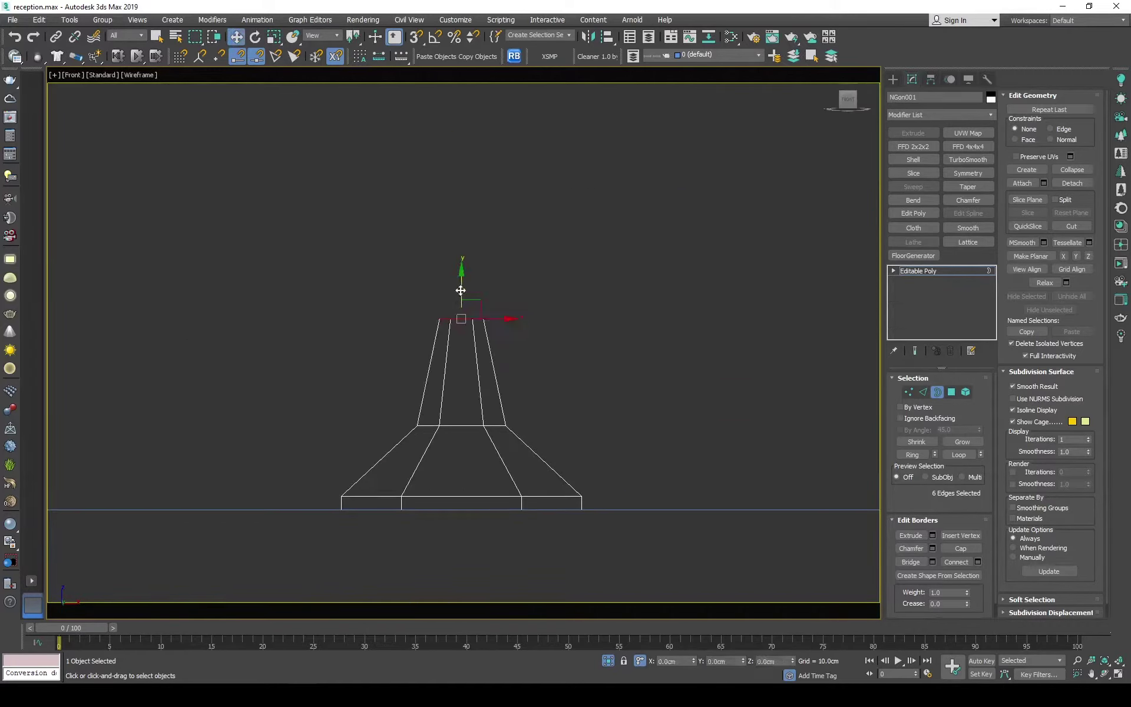
{"action": "scroll", "coordinate": [463, 255], "scroll_direction": "down", "scroll_amount": 3}
{"action": "scroll", "coordinate": [469, 341], "scroll_direction": "up", "scroll_amount": 3}
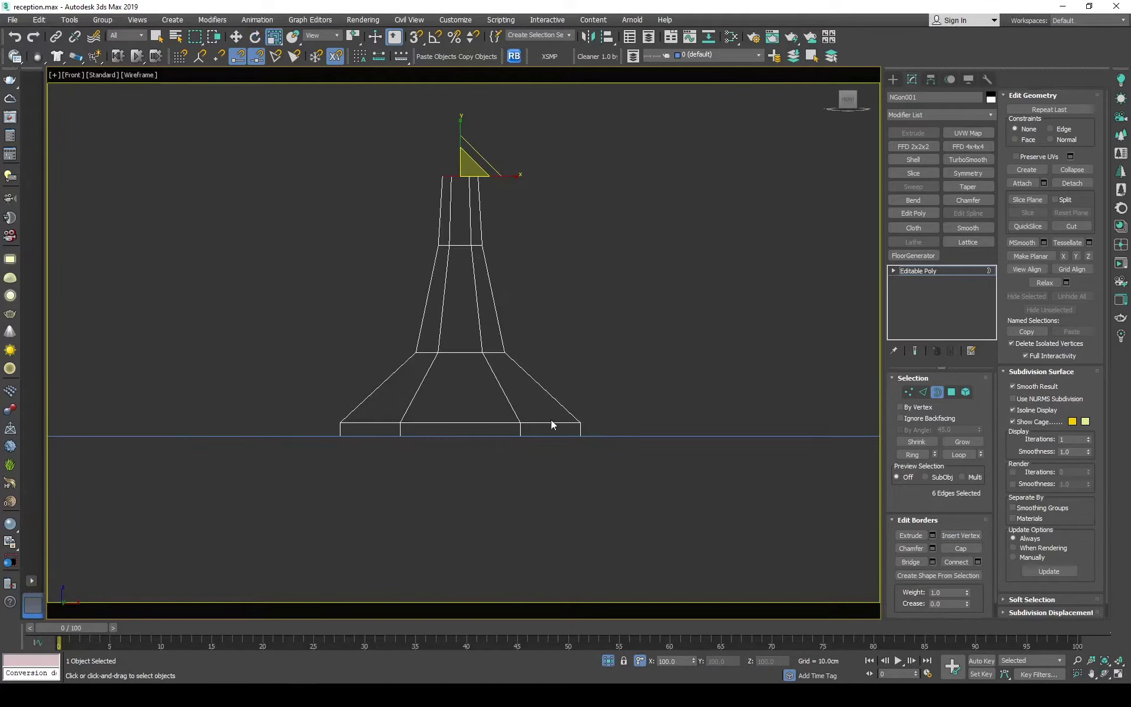
- Chamfer the bottom edge loop and turn on smoothing with 2 iterations
{"action": "key", "text": "2"}
{"action": "double_click", "coordinate": [553, 422]}
{"action": "left_click", "coordinate": [1044, 150]}
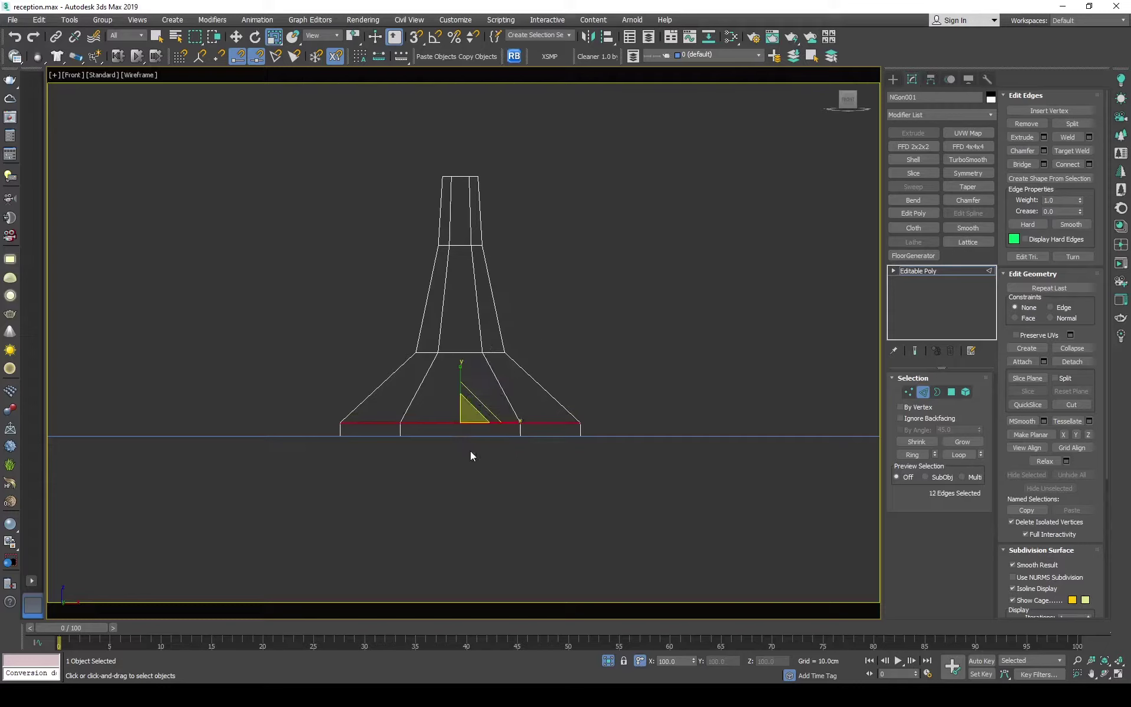
{"action": "left_click", "coordinate": [1038, 579]}
{"action": "key", "text": "F3"}
{"action": "scroll", "coordinate": [1054, 530], "scroll_direction": "down", "scroll_amount": 3}
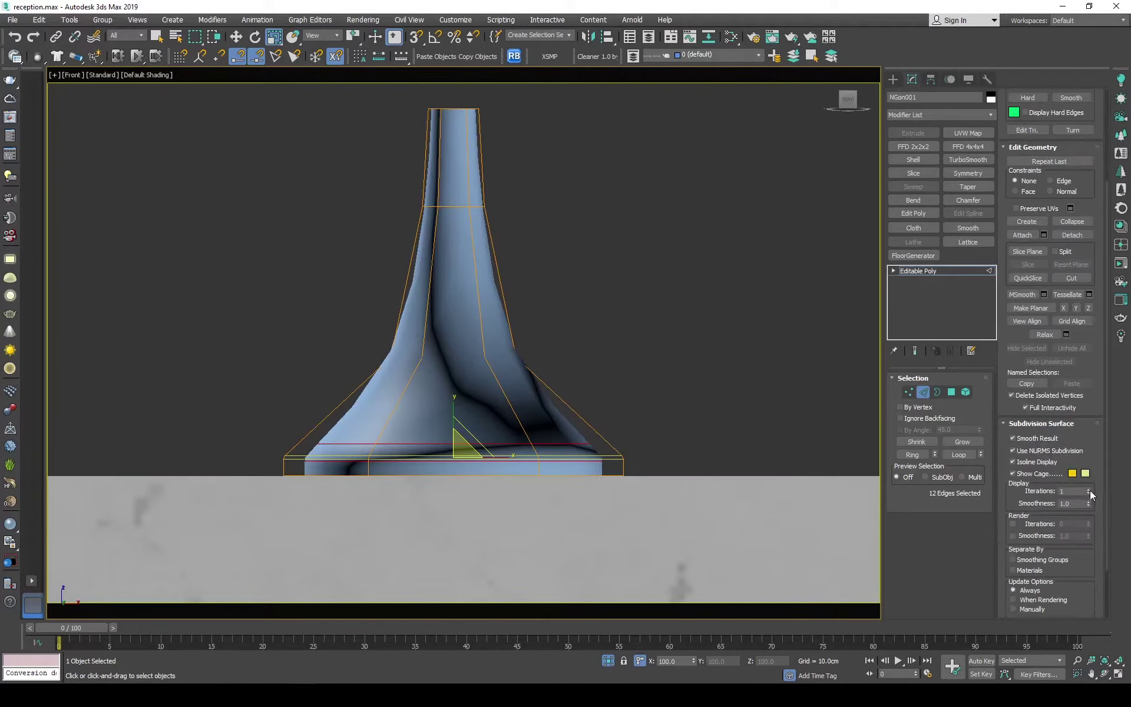
{"action": "left_click", "coordinate": [1088, 489]}
- Adjust the ring of vertices on the stem's neck to shape it
{"action": "middle_click_drag", "start_coordinate": [523, 276], "coordinate": [521, 289]}
{"action": "key", "text": "1"}
{"action": "key", "text": "F3"}
{"action": "key", "text": "w"}
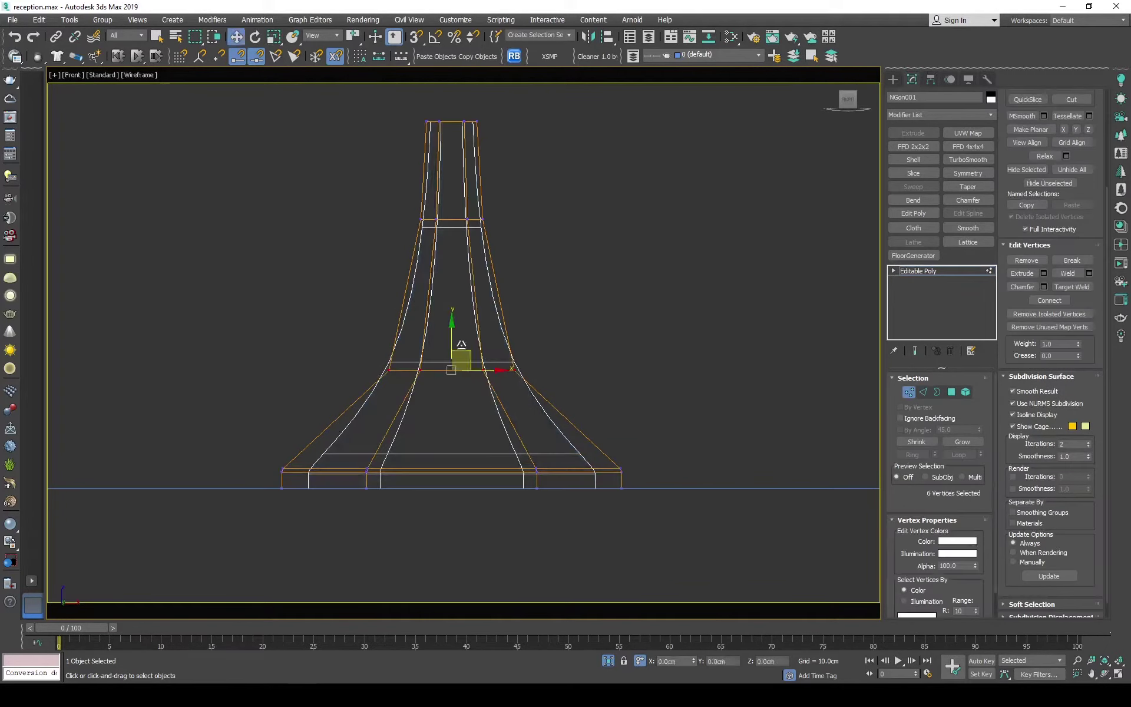
{"action": "key", "text": "ctrl+z"}
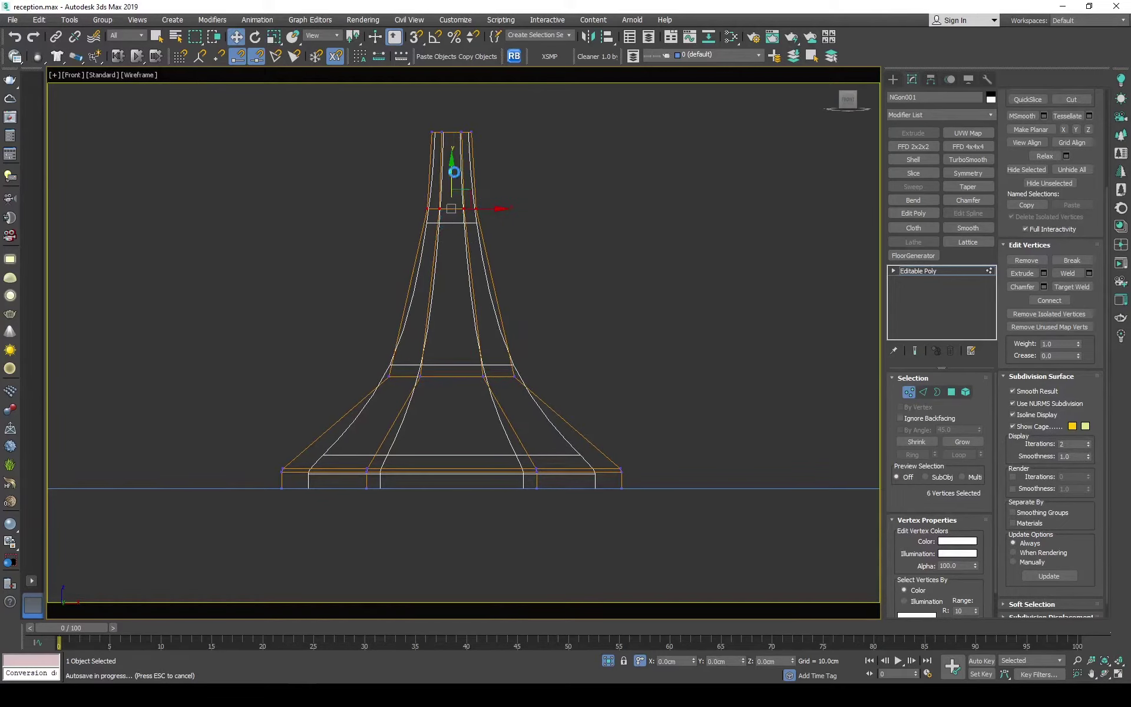
{"action": "scroll", "coordinate": [456, 197], "scroll_direction": "down", "scroll_amount": 3}
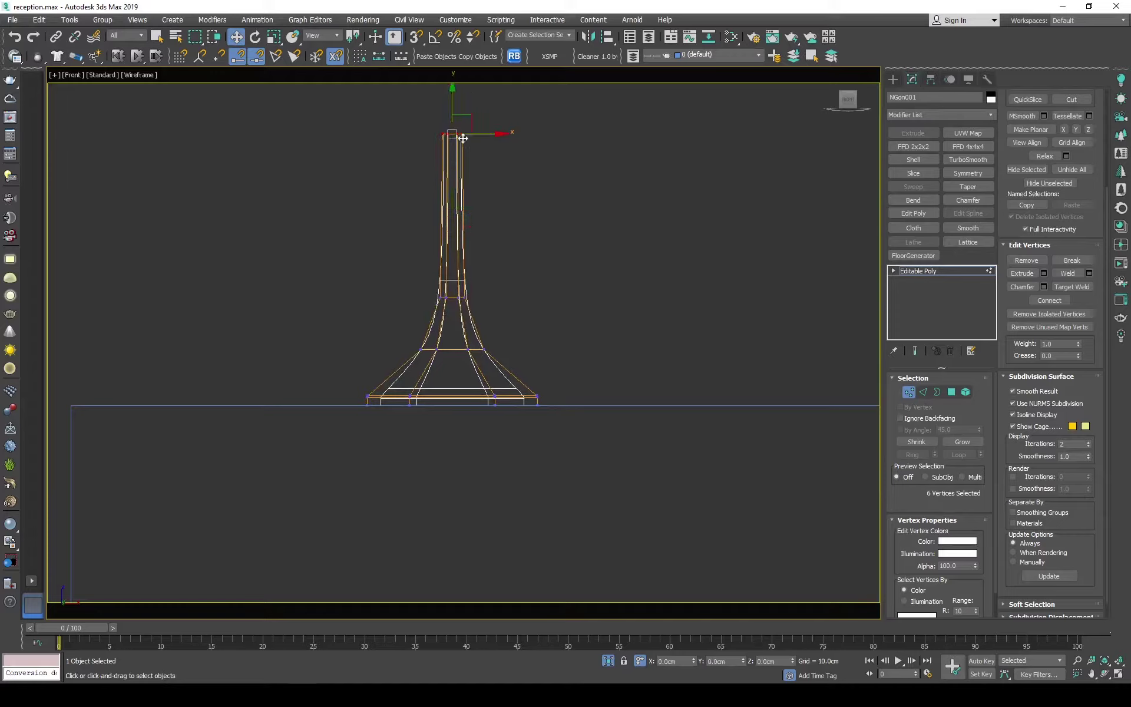
{"action": "key", "text": "w"}
{"action": "scroll", "coordinate": [416, 264], "scroll_direction": "down", "scroll_amount": 4}
{"action": "scroll", "coordinate": [357, 200], "scroll_direction": "up", "scroll_amount": 3}
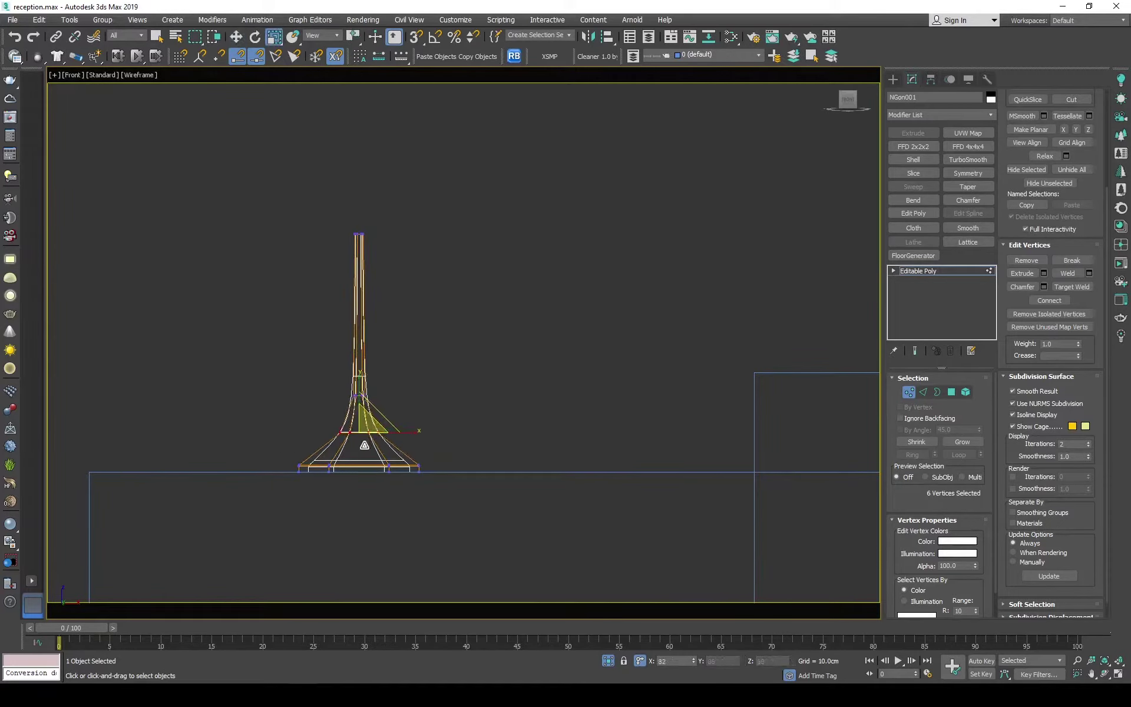
{"action": "key", "text": "F3"}
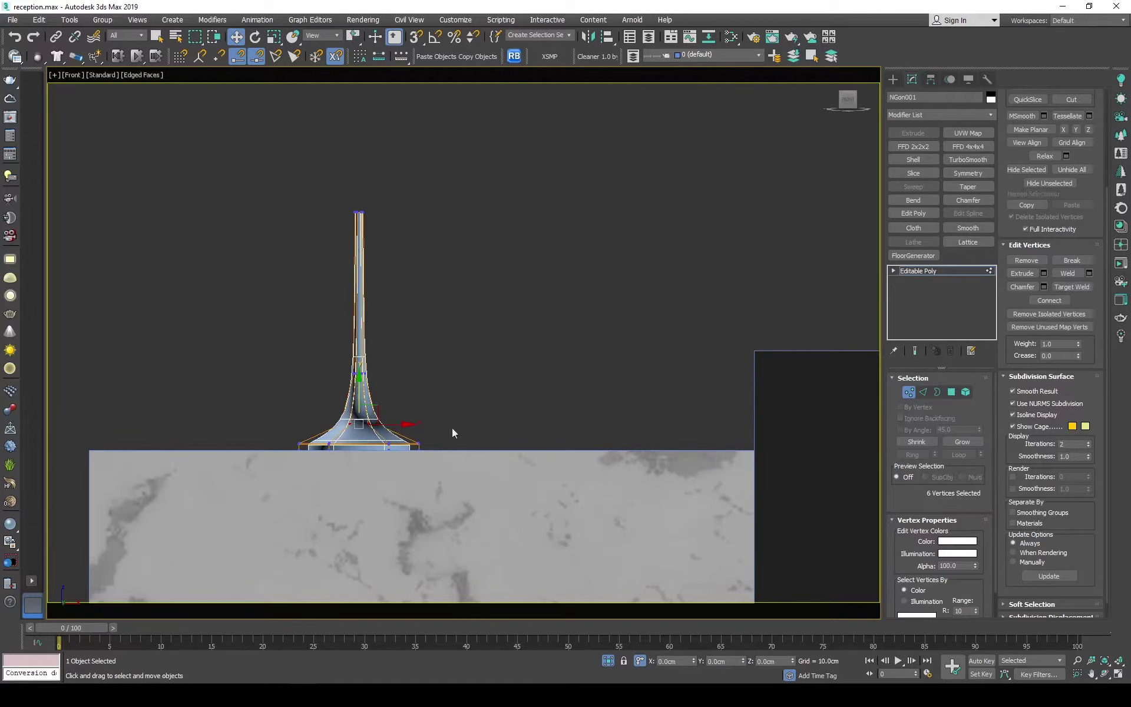
{"action": "key", "text": "1"}
- Apply the dark material from the Slate Material Editor to NGon001
{"action": "key", "text": "m"}
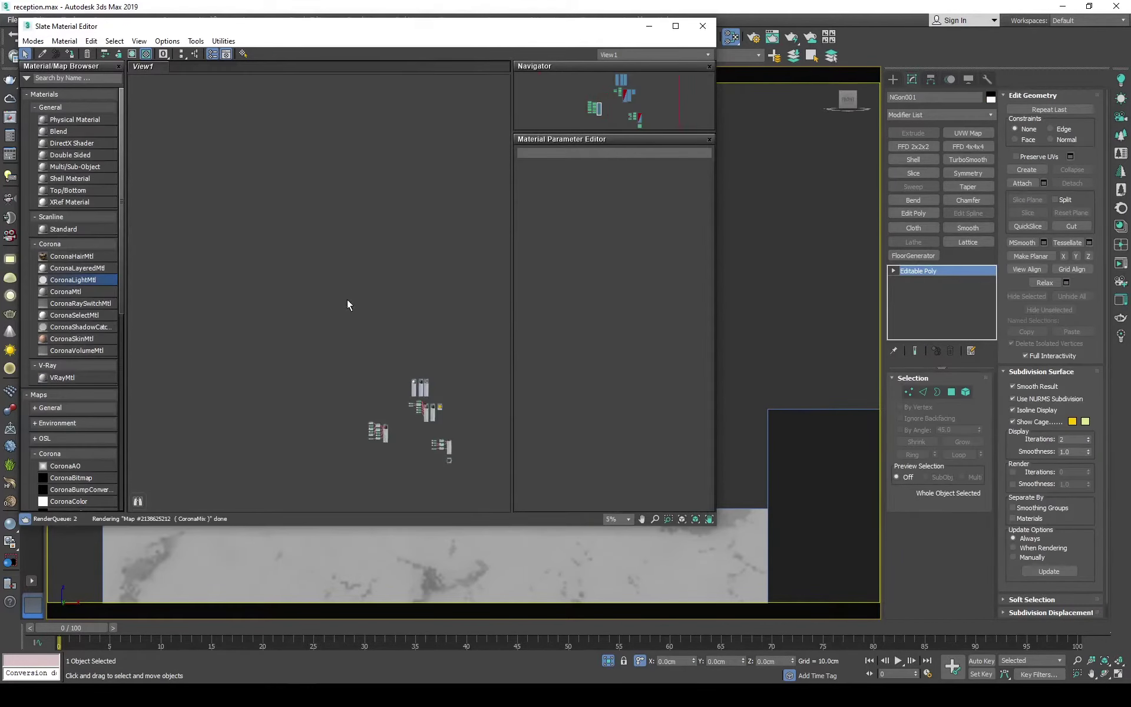
{"action": "scroll", "coordinate": [366, 350], "scroll_direction": "up", "scroll_amount": 3}
{"action": "left_click", "coordinate": [703, 26]}
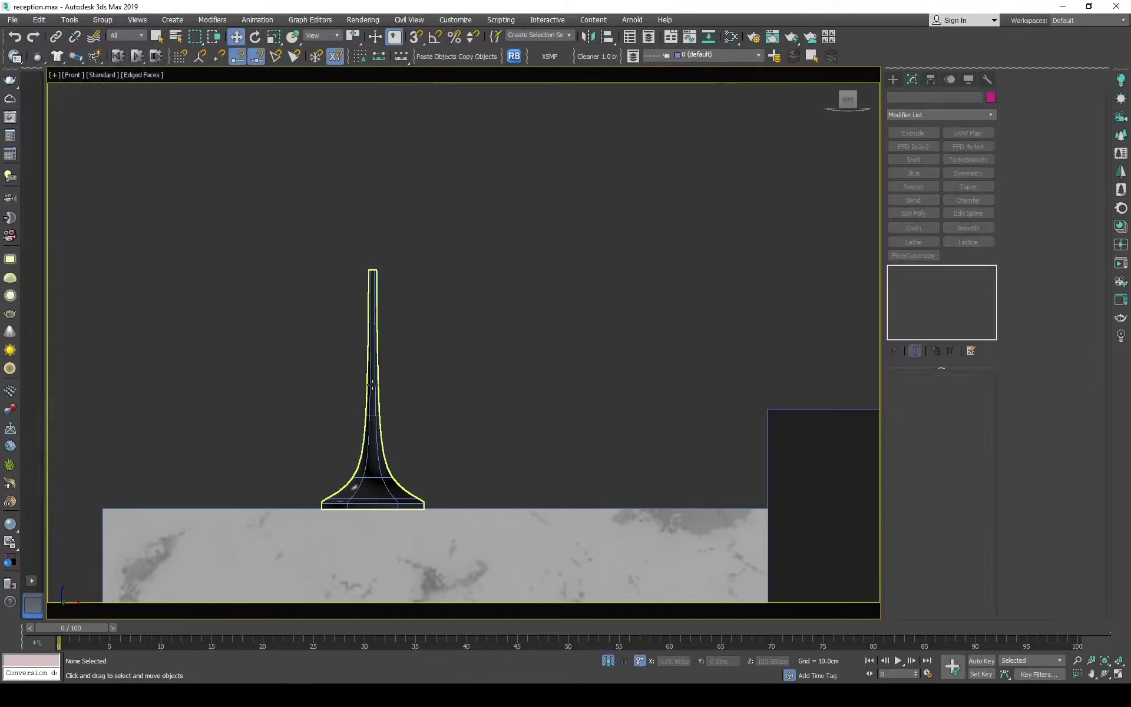
{"action": "key", "text": "t"}
{"action": "key", "text": "F3"}
{"action": "left_click", "coordinate": [894, 80]}
- Create a sphere and align it centred on the lamp stem NGon001
{"action": "left_click", "coordinate": [893, 96]}
{"action": "left_click", "coordinate": [916, 163]}
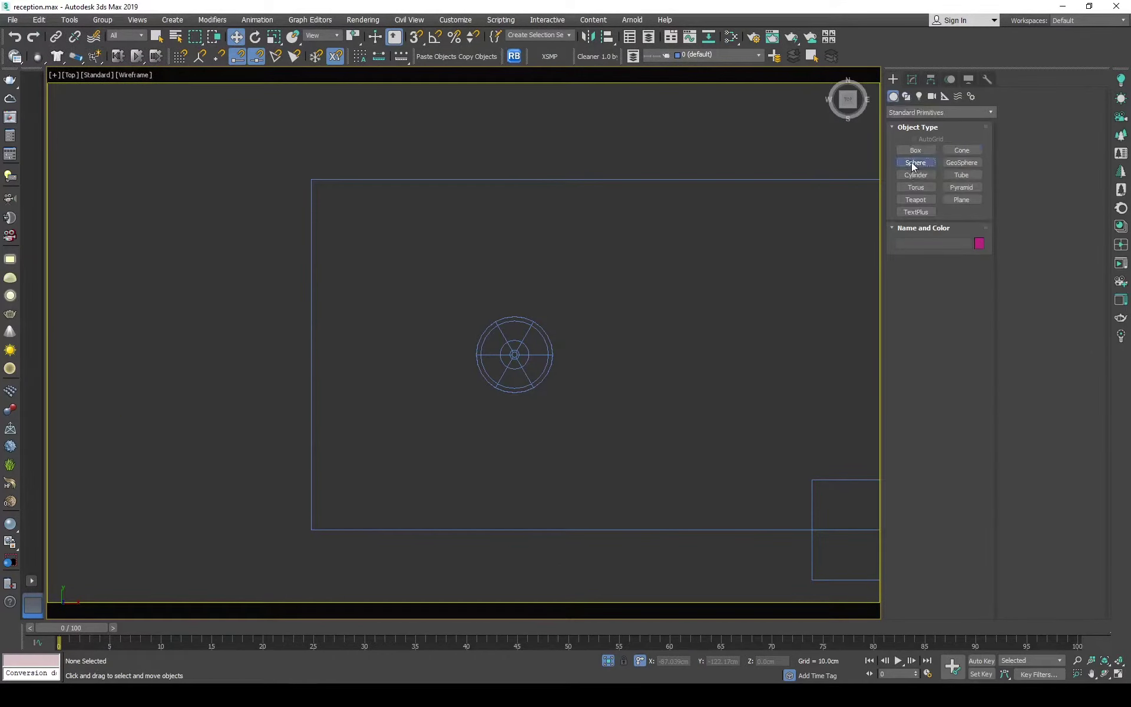
{"action": "left_click_drag", "start_coordinate": [610, 321], "coordinate": [648, 377]}
{"action": "right_click", "coordinate": [664, 409]}
{"action": "key", "text": "alt+a"}
{"action": "left_click", "coordinate": [514, 355]}
{"action": "left_click", "coordinate": [569, 443]}
{"action": "key", "text": "f"}
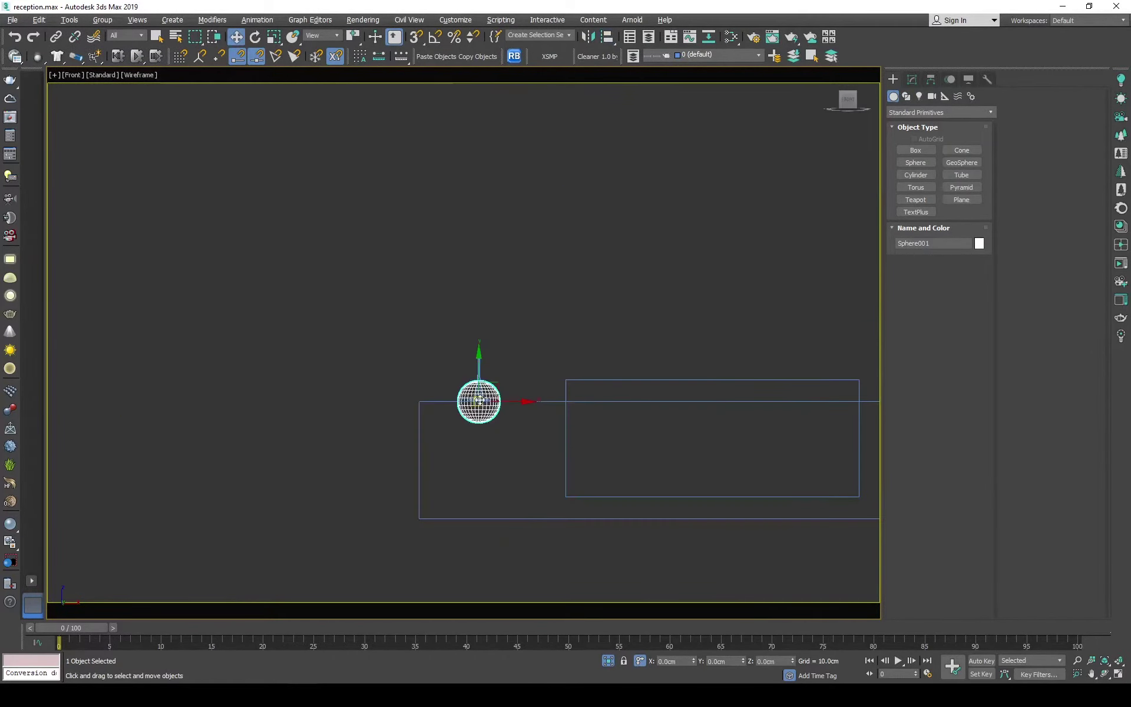
- Set the sphere's radius, convert it to Editable Poly and delete its bottom half
{"action": "left_click", "coordinate": [911, 80]}
{"action": "double_click", "coordinate": [952, 396]}
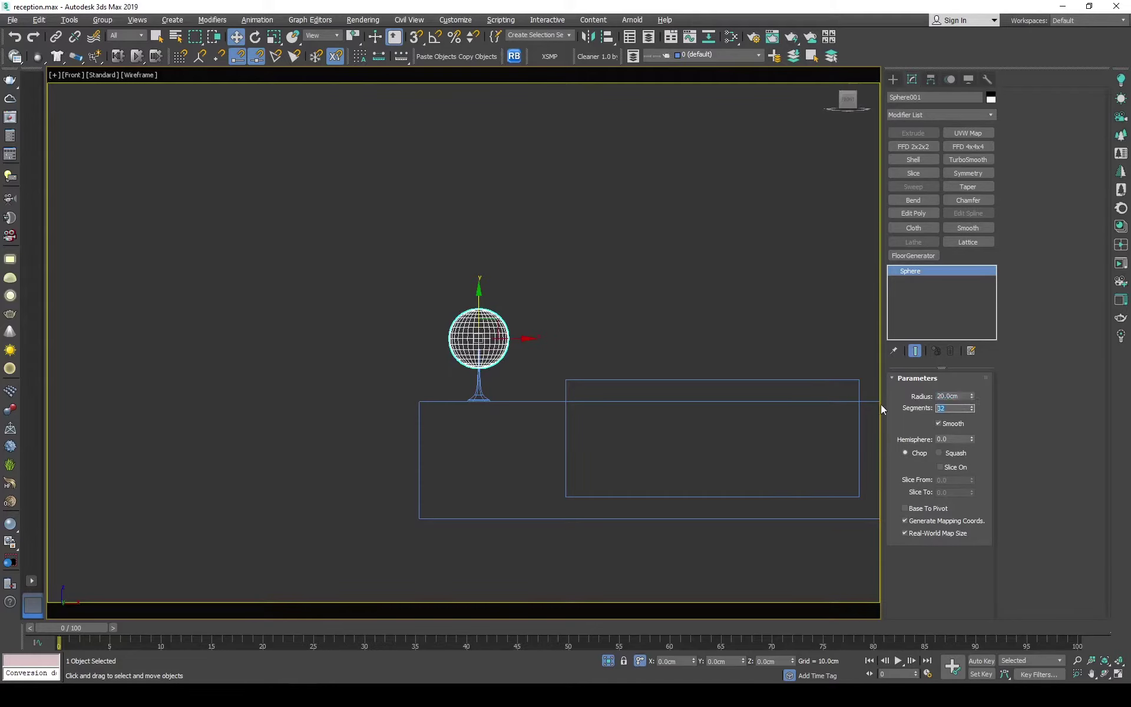
{"action": "scroll", "coordinate": [508, 341], "scroll_direction": "up", "scroll_amount": 5}
{"action": "right_click", "coordinate": [560, 351]}
{"action": "left_click", "coordinate": [607, 466]}
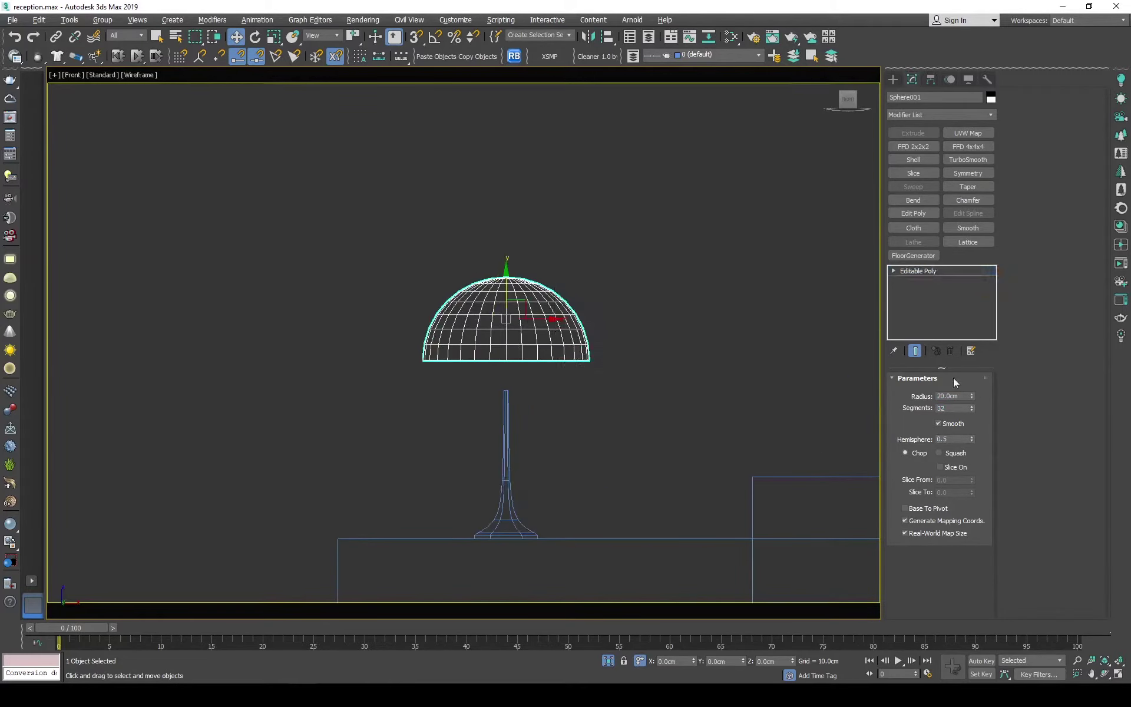
{"action": "left_click_drag", "start_coordinate": [345, 422], "coordinate": [641, 353]}
{"action": "key", "text": "Delete"}
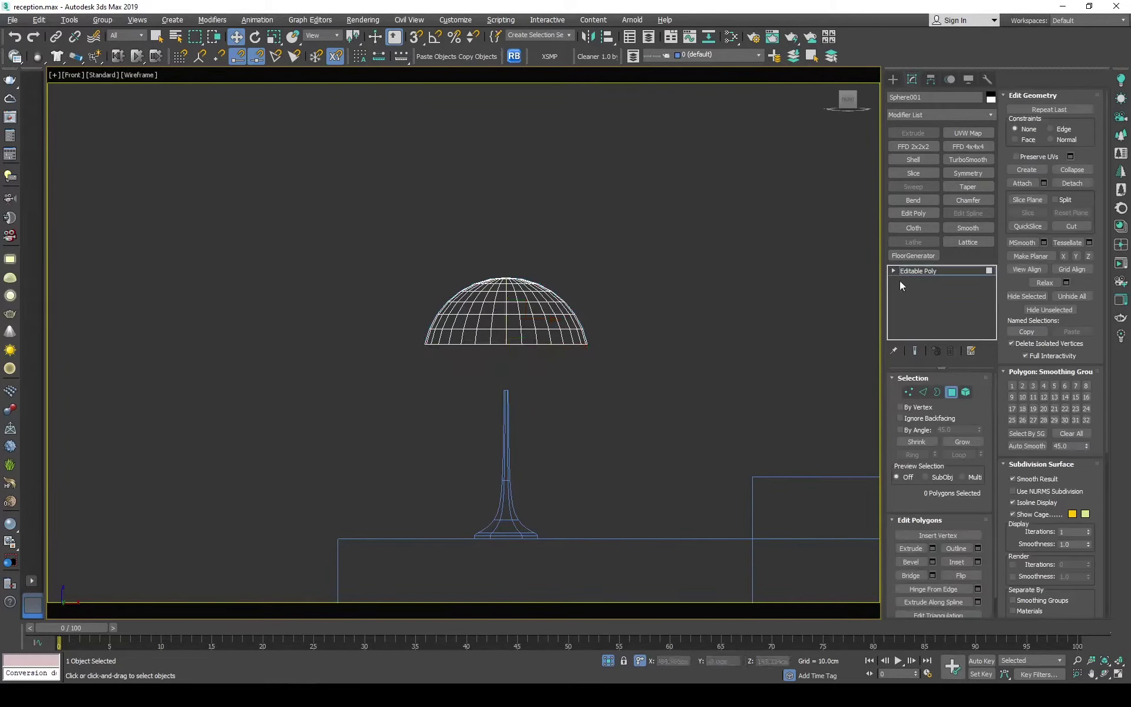
- Move the dome down onto the stem and scale it to fit
{"action": "key", "text": "4"}
{"action": "mouse_move", "coordinate": [530, 329]}
{"action": "left_mouse_down"}
{"action": "mouse_move", "coordinate": [531, 374]}
{"action": "mouse_move", "coordinate": [502, 362]}
{"action": "left_mouse_up"}
{"action": "key", "text": "r"}
{"action": "key", "text": "4"}
{"action": "key", "text": "ctrl+a"}
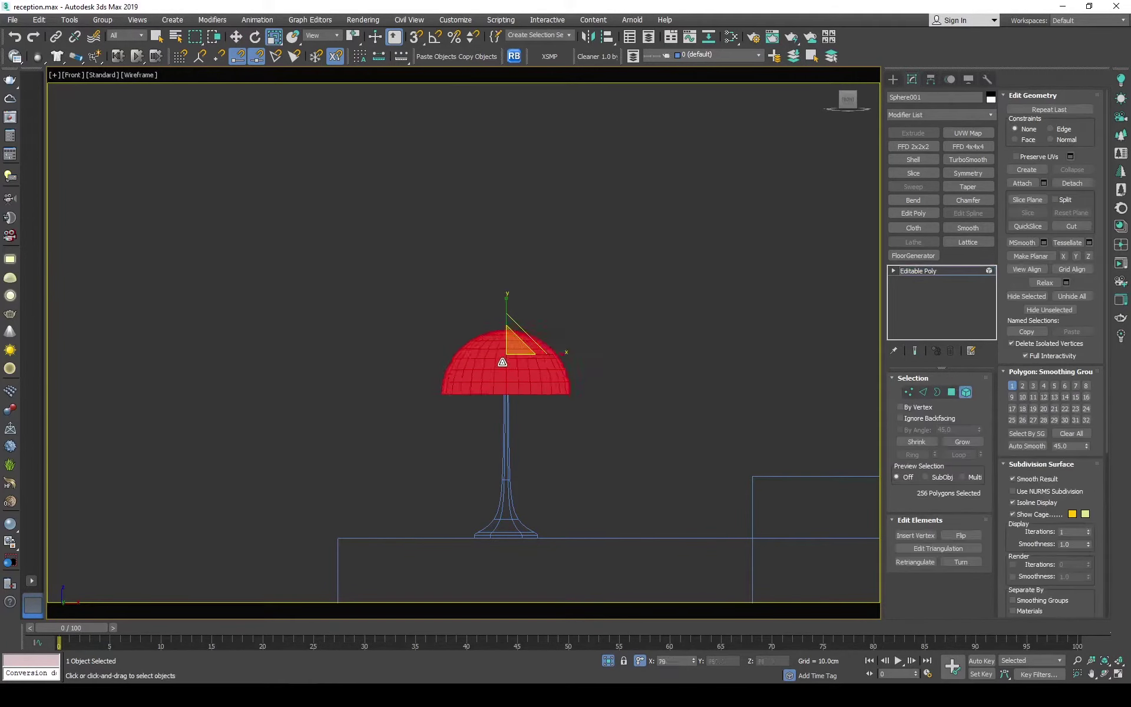
{"action": "key", "text": "4"}
- Scale the stem's base vertices outward to widen its foot
{"action": "left_click", "coordinate": [508, 531]}
{"action": "scroll", "coordinate": [513, 533], "scroll_direction": "up", "scroll_amount": 5}
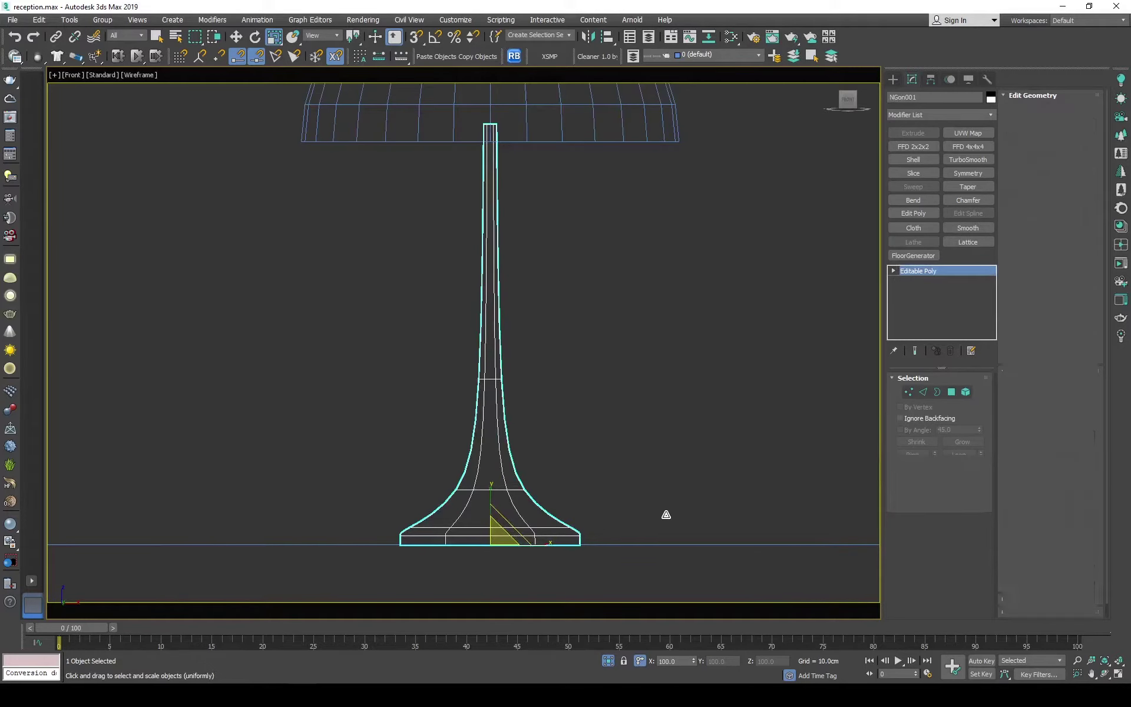
{"action": "key", "text": "1"}
{"action": "middle_click_drag", "start_coordinate": [483, 492], "coordinate": [501, 471], "text": "alt"}
{"action": "left_click_drag", "start_coordinate": [501, 471], "coordinate": [522, 433]}
{"action": "key", "text": "f"}
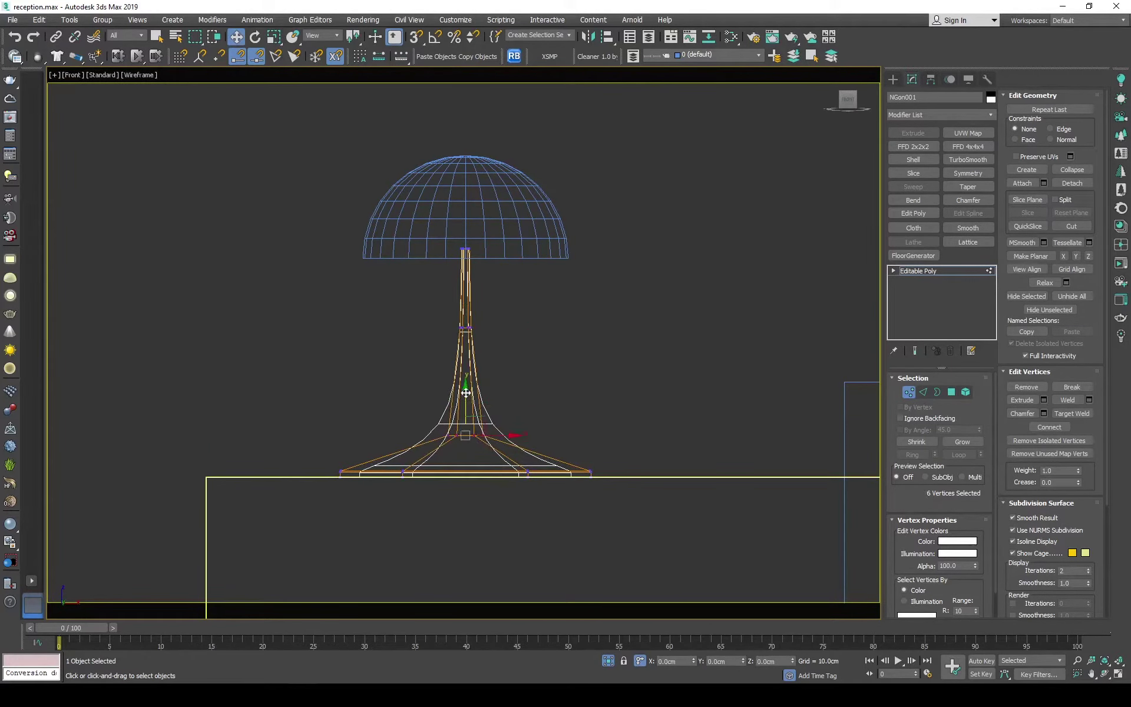
{"action": "key", "text": "ctrl+z"}
{"action": "middle_click_drag", "start_coordinate": [426, 426], "coordinate": [471, 412], "text": "alt"}
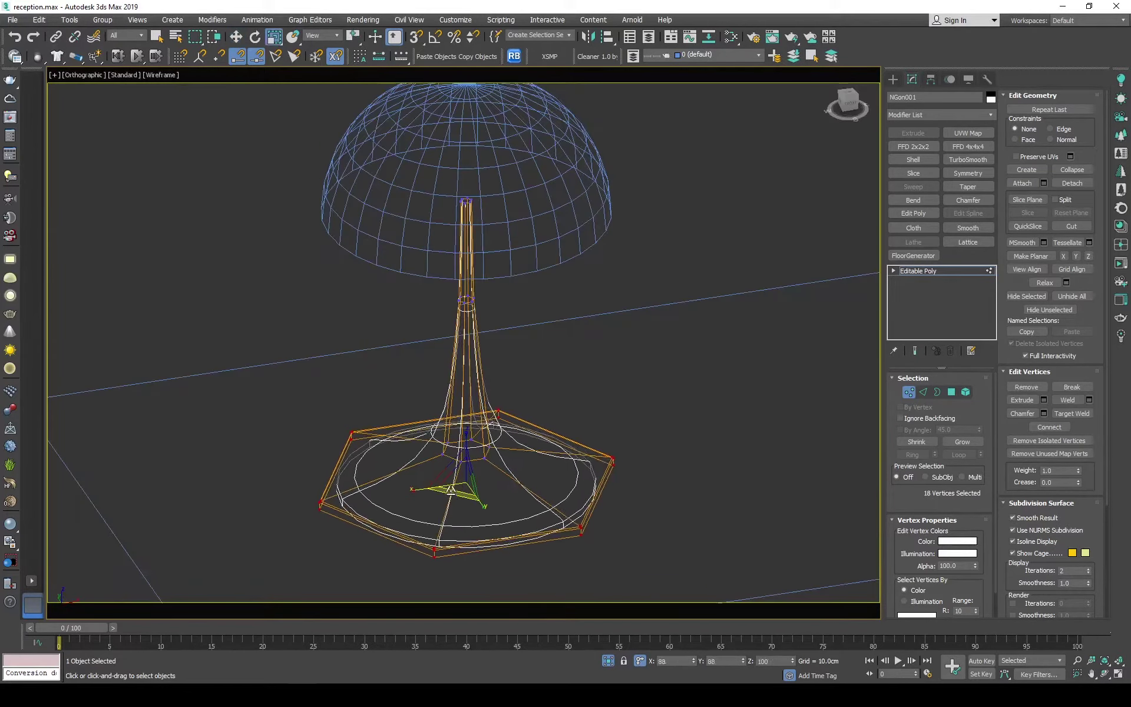
{"action": "scroll", "coordinate": [482, 436], "scroll_direction": "up", "scroll_amount": 4}
{"action": "key", "text": "r"}
{"action": "key", "text": "f"}
{"action": "left_click", "coordinate": [989, 272]}
- Assign the same dark material to the dome shade Sphere001
{"action": "left_click", "coordinate": [435, 294]}
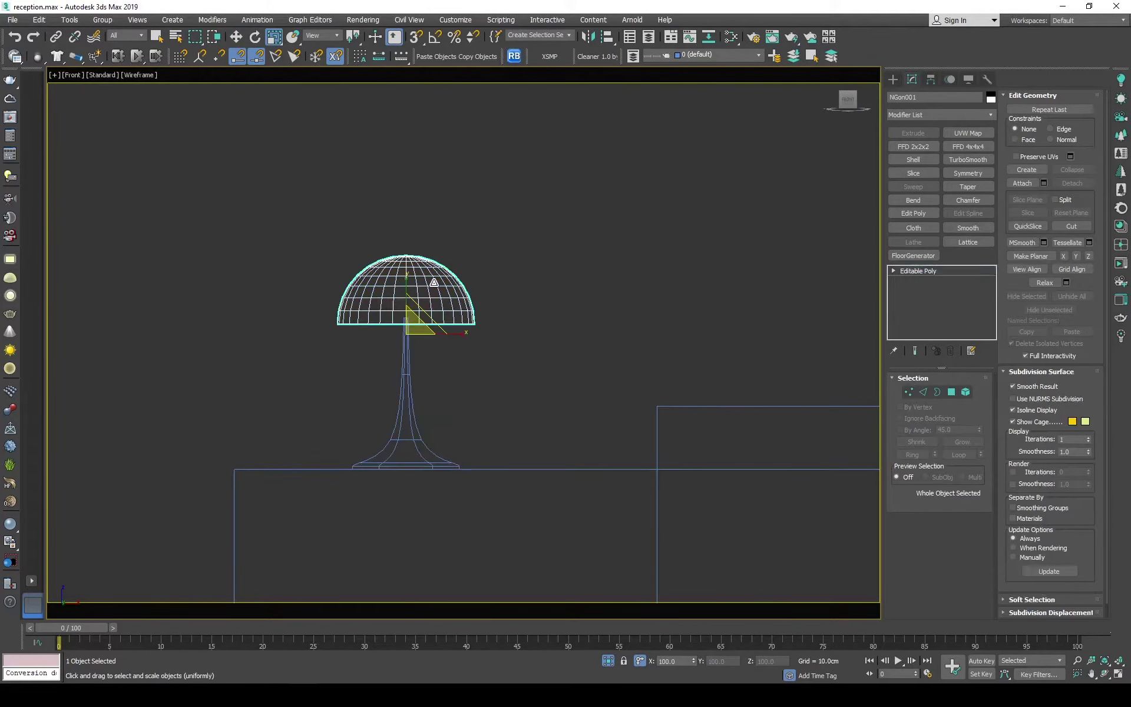
{"action": "key", "text": "F3"}
{"action": "scroll", "coordinate": [435, 353], "scroll_direction": "up", "scroll_amount": 3}
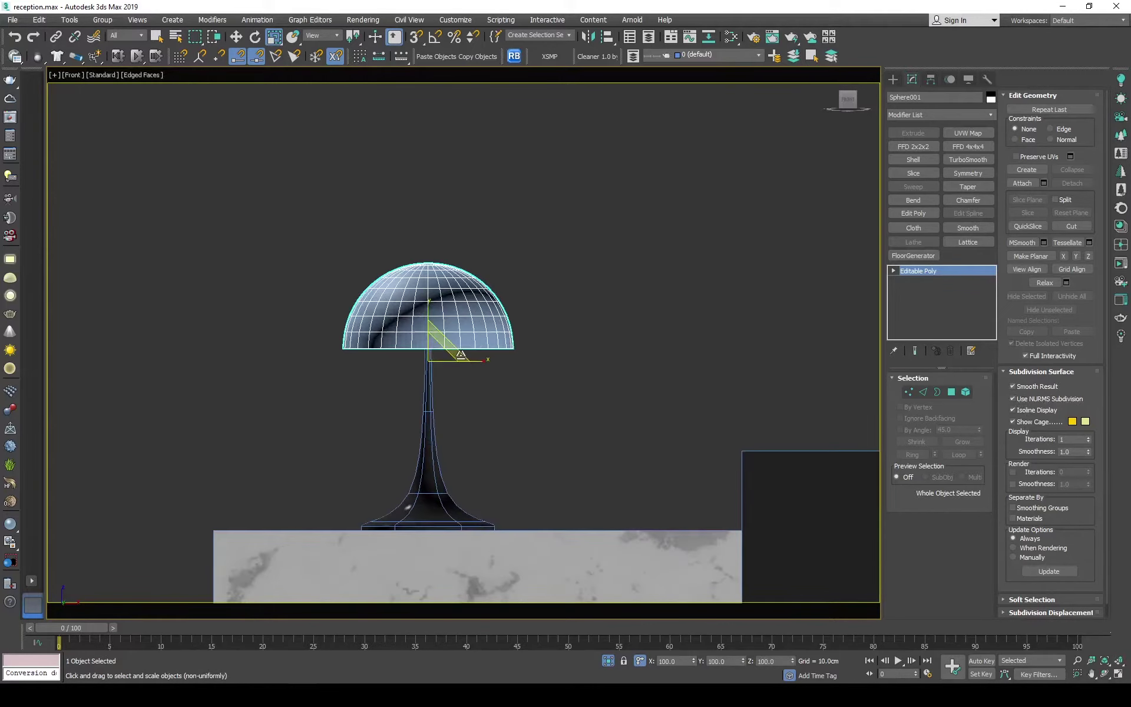
{"action": "key", "text": "F3"}
{"action": "key", "text": "w"}
{"action": "key", "text": "m"}
{"action": "right_click", "coordinate": [324, 189]}
{"action": "left_click", "coordinate": [338, 205]}
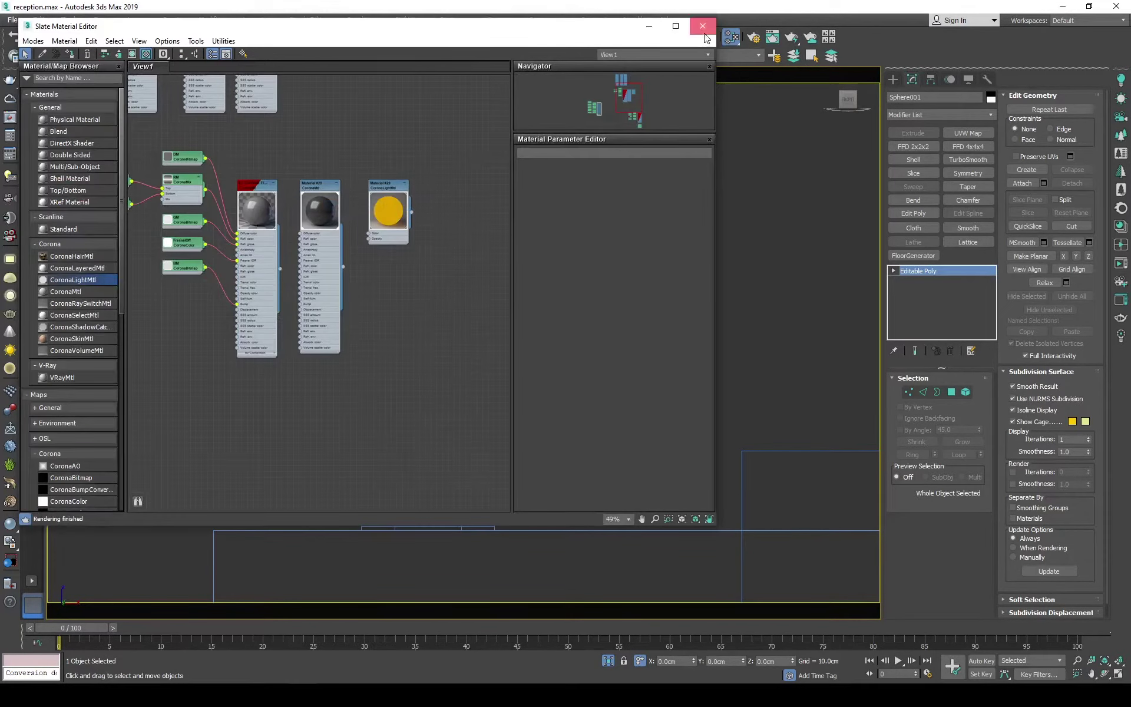
{"action": "left_click", "coordinate": [703, 26]}
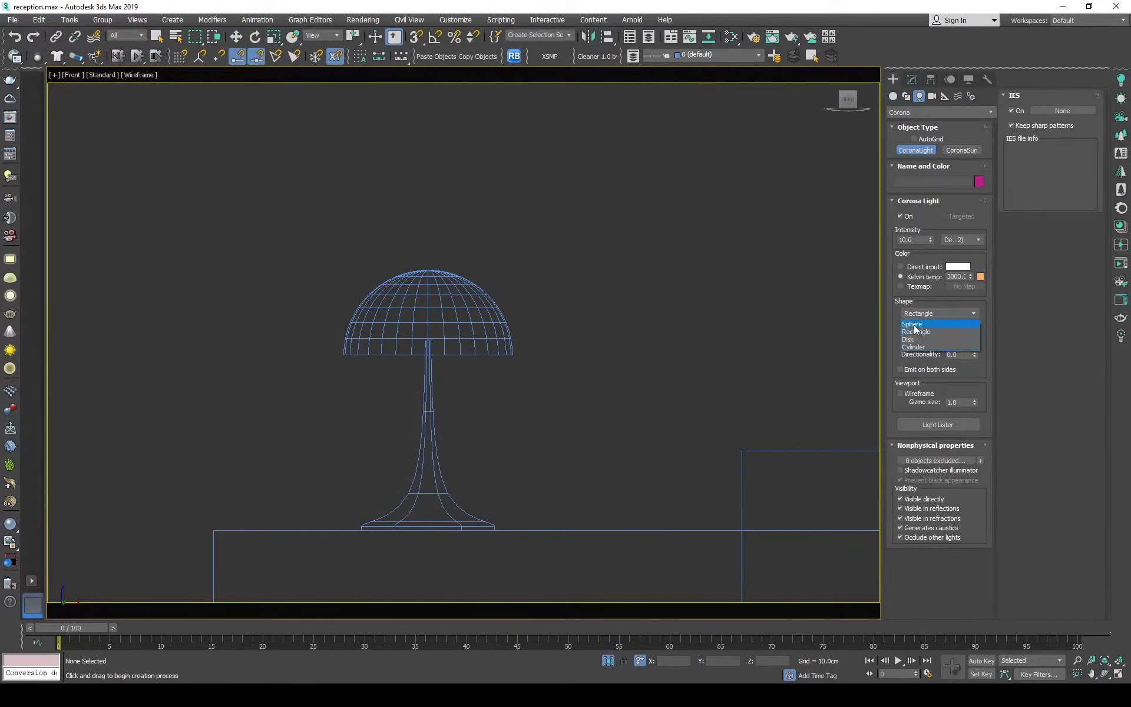
- Centre the sphere light in the dome and copy the whole lamp to the desk's right end
{"action": "key", "text": "alt+a"}
{"action": "left_click", "coordinate": [498, 290]}
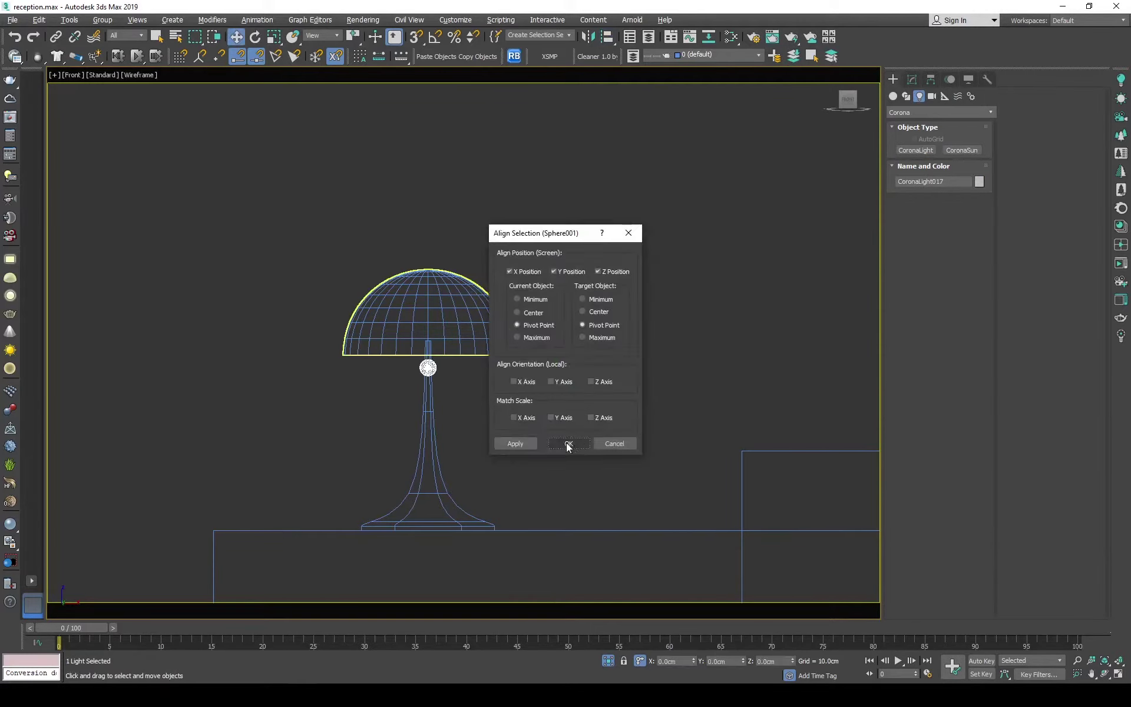
{"action": "left_click", "coordinate": [572, 442]}
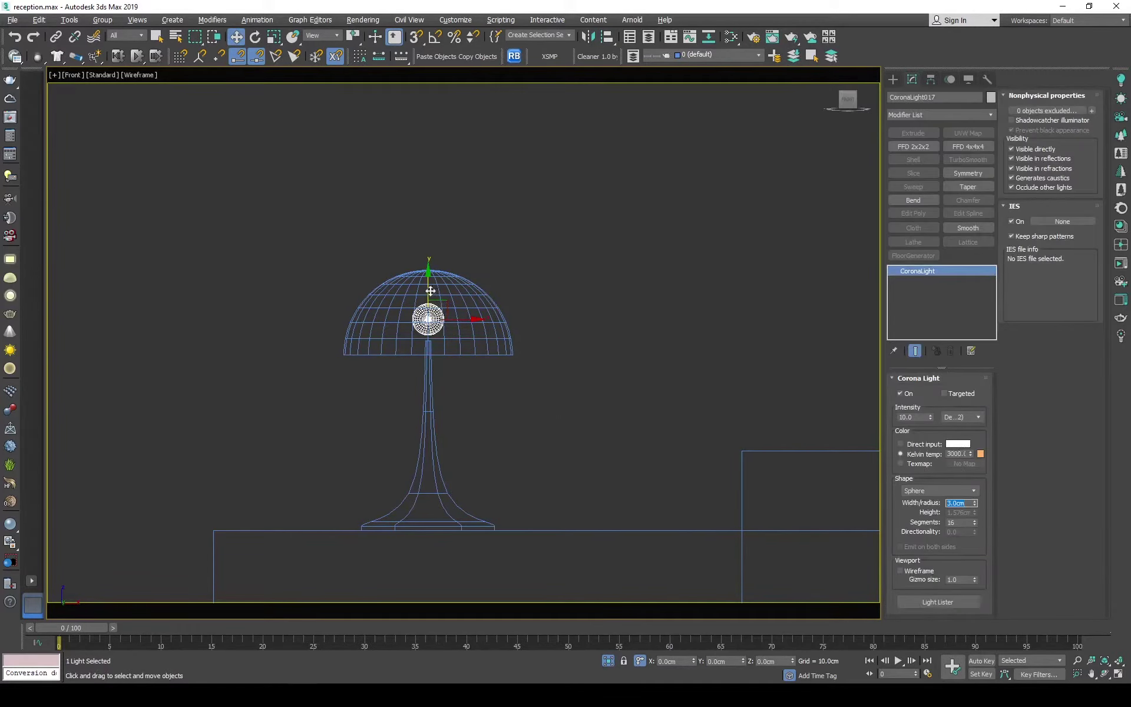
{"action": "left_click", "coordinate": [431, 291]}
{"action": "scroll", "coordinate": [431, 290], "scroll_direction": "down", "scroll_amount": 5}
{"action": "left_click_drag", "start_coordinate": [238, 374], "coordinate": [653, 375], "text": "shift"}
{"action": "left_click", "coordinate": [566, 396]}
{"action": "left_click", "coordinate": [206, 386], "text": "ctrl"}
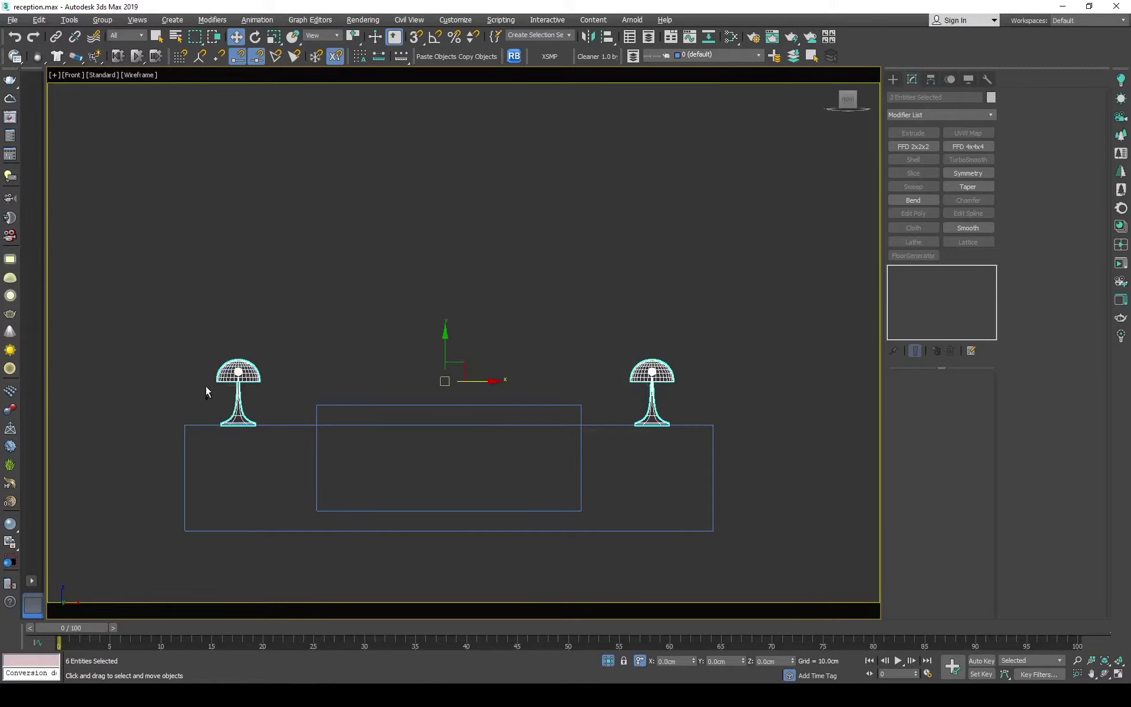
- Start an interactive render of the camera view and move the render window aside
{"action": "key", "text": "c"}
{"action": "key", "text": "shift+q"}
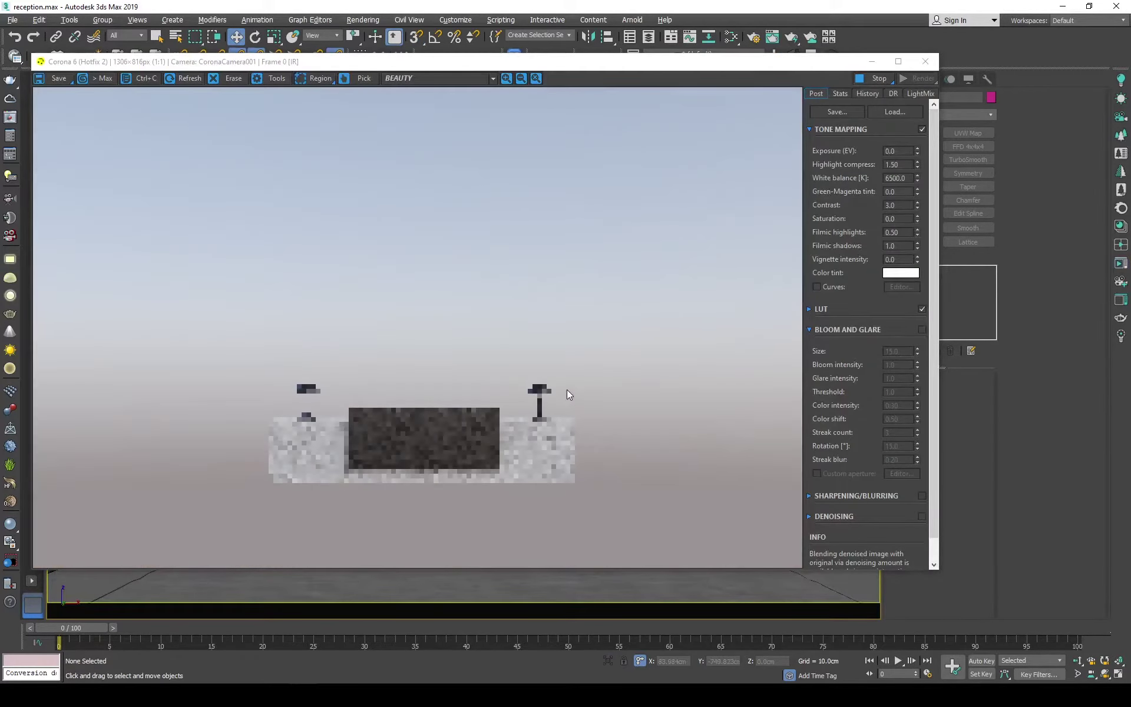
{"action": "scroll", "coordinate": [543, 400], "scroll_direction": "up", "scroll_amount": 3}
{"action": "scroll", "coordinate": [542, 401], "scroll_direction": "down", "scroll_amount": 2}
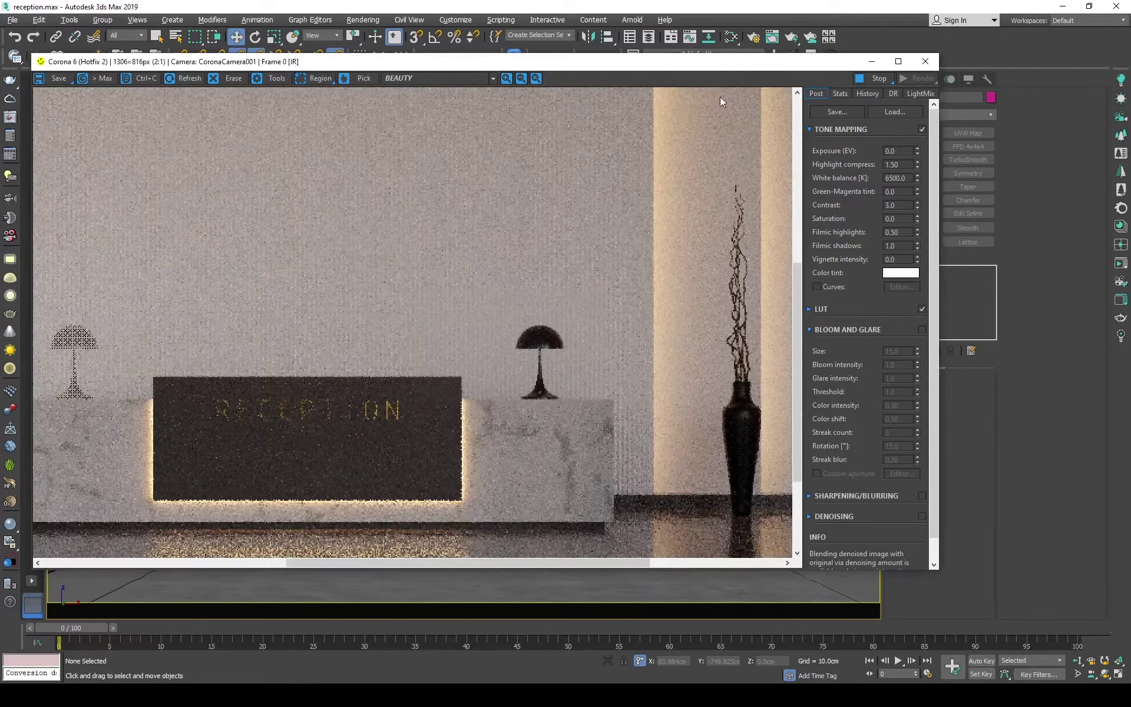
{"action": "left_click_drag", "start_coordinate": [720, 61], "coordinate": [308, 92]}
- Set the right lamp's Corona light to intensity 50 and radius 5.0cm
{"action": "left_click", "coordinate": [597, 411]}
{"action": "key", "text": "F3"}
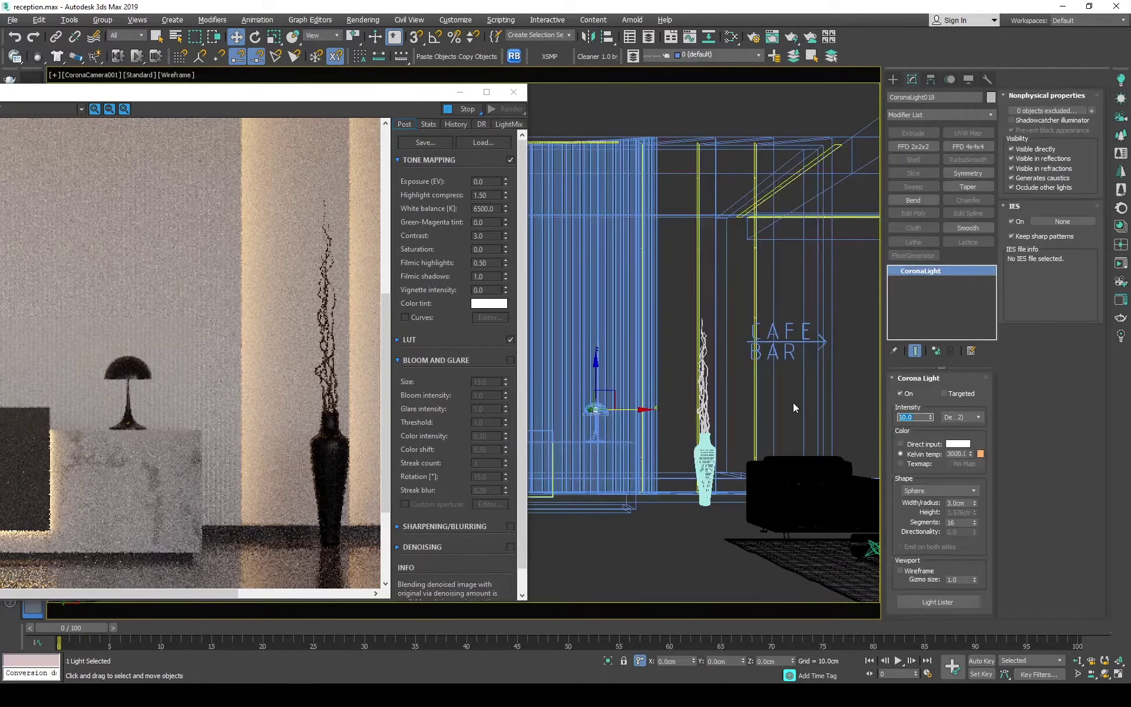
{"action": "type", "text": "50"}
{"action": "key", "text": "Return"}
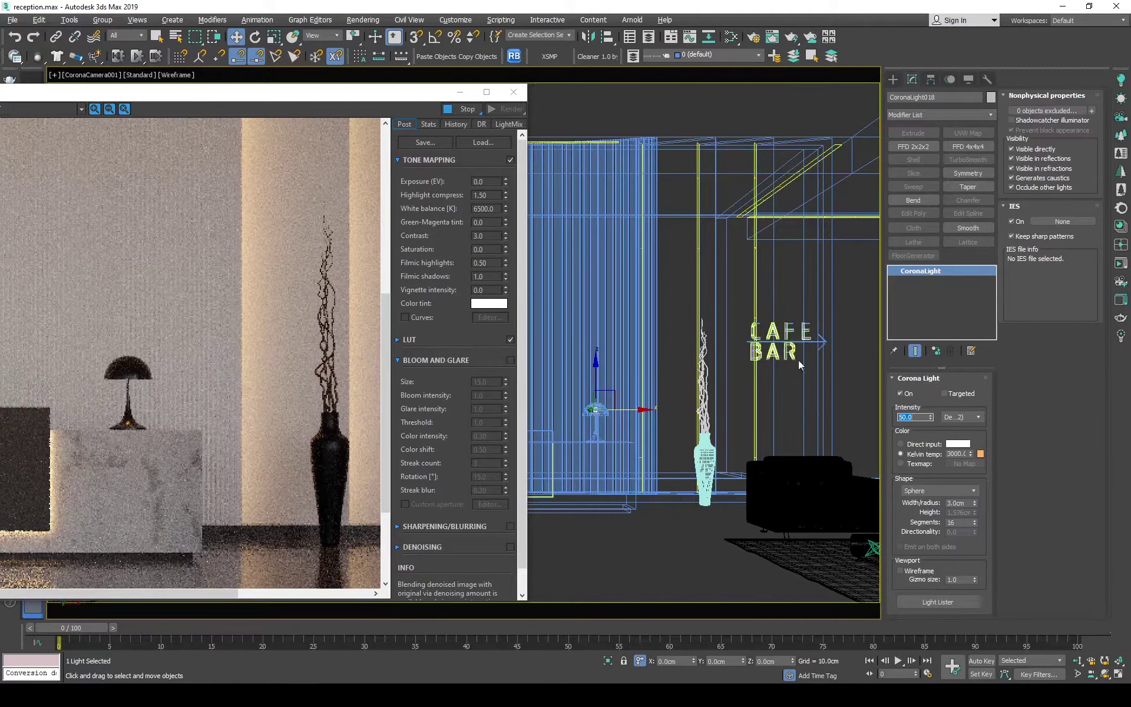
{"action": "key", "text": "Tab"}
{"action": "type", "text": "5"}
{"action": "key", "text": "Return"}
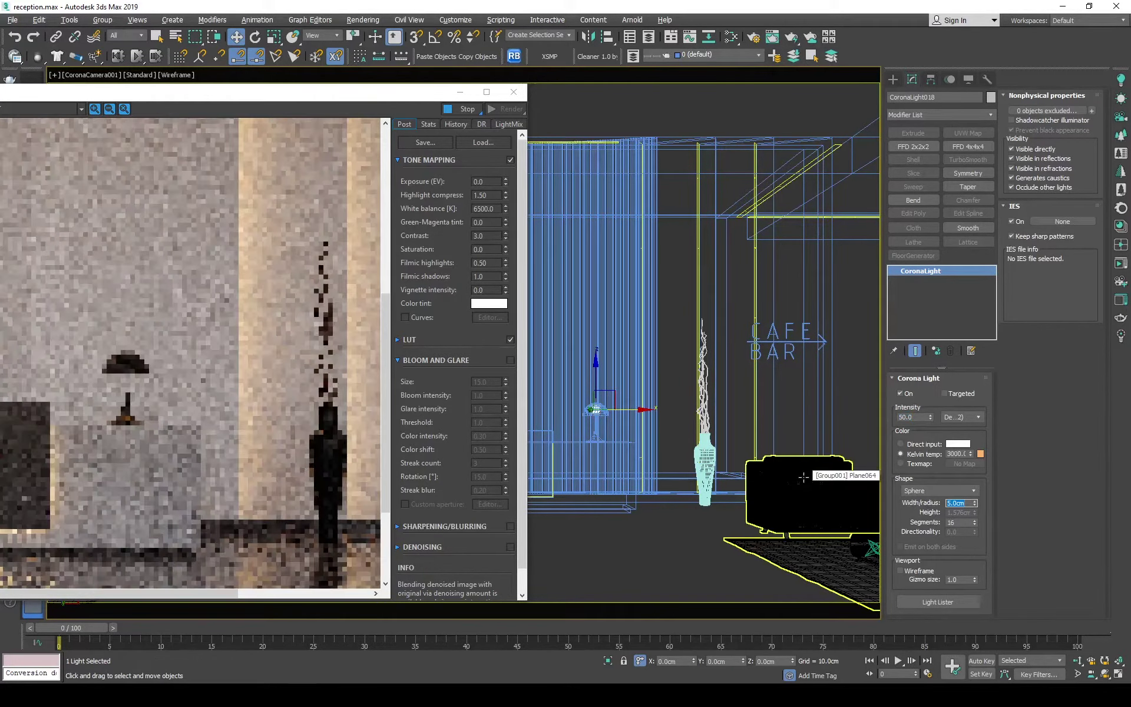
- Check the lamps' glow in the render window, then close it and select the right shade
{"action": "left_click_drag", "start_coordinate": [292, 96], "coordinate": [730, 74]}
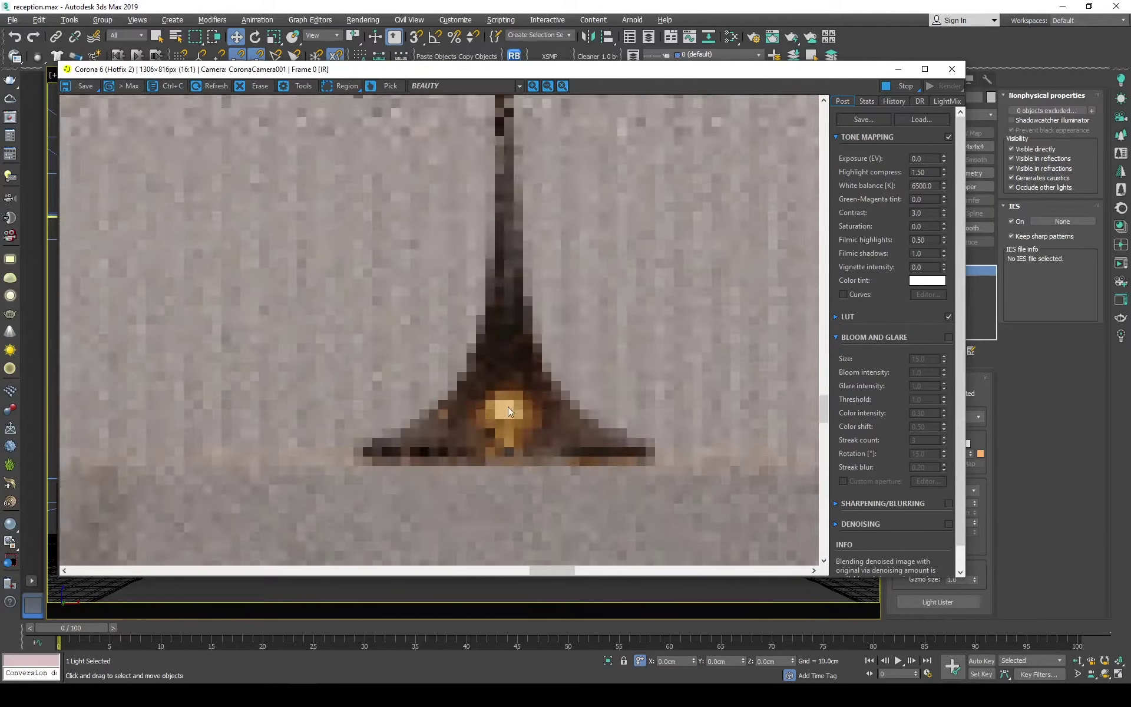
{"action": "scroll", "coordinate": [508, 406], "scroll_direction": "down", "scroll_amount": 2}
{"action": "scroll", "coordinate": [507, 299], "scroll_direction": "down", "scroll_amount": 2}
{"action": "scroll", "coordinate": [507, 300], "scroll_direction": "down", "scroll_amount": 1}
{"action": "left_click", "coordinate": [956, 73]}
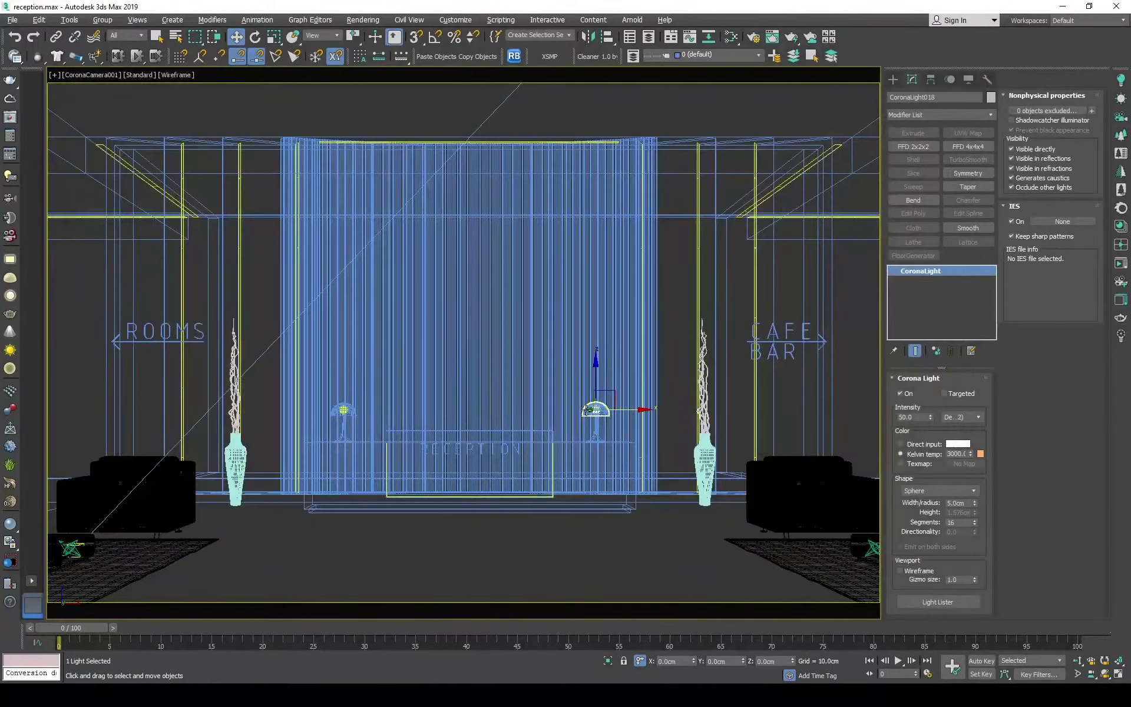
{"action": "left_click", "coordinate": [595, 405]}
- Raise the light up into the lamp shade and give the shade thickness
{"action": "key", "text": "p"}
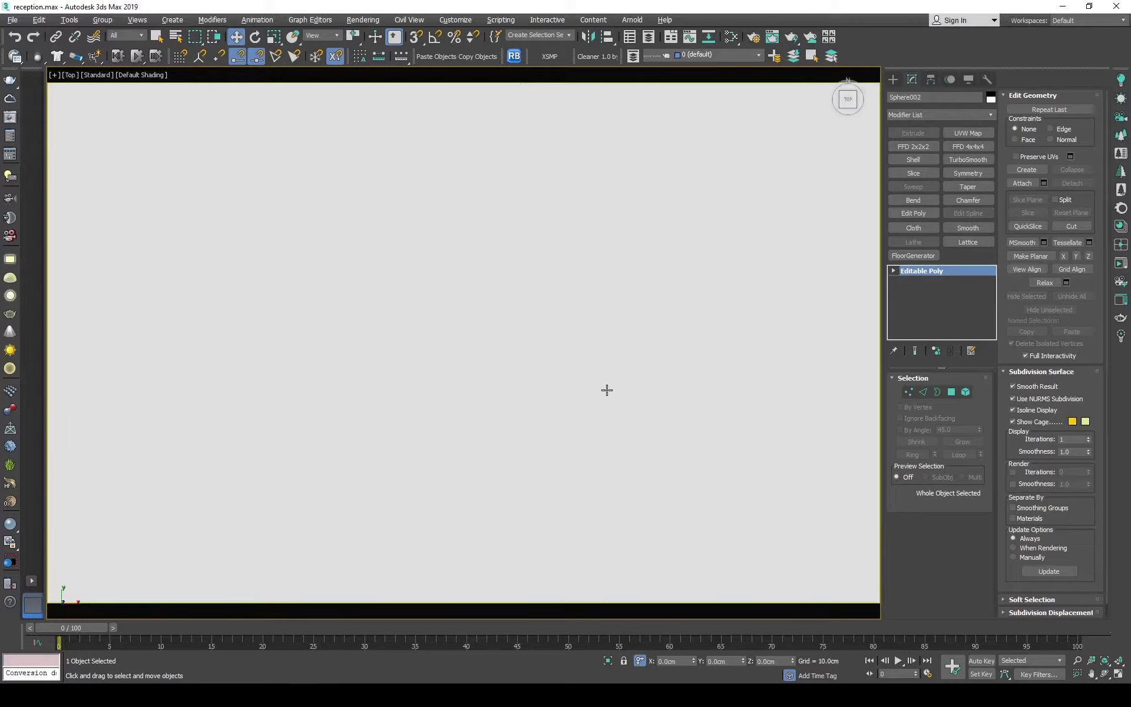
{"action": "key", "text": "z"}
{"action": "key", "text": "r"}
{"action": "key", "text": "F3"}
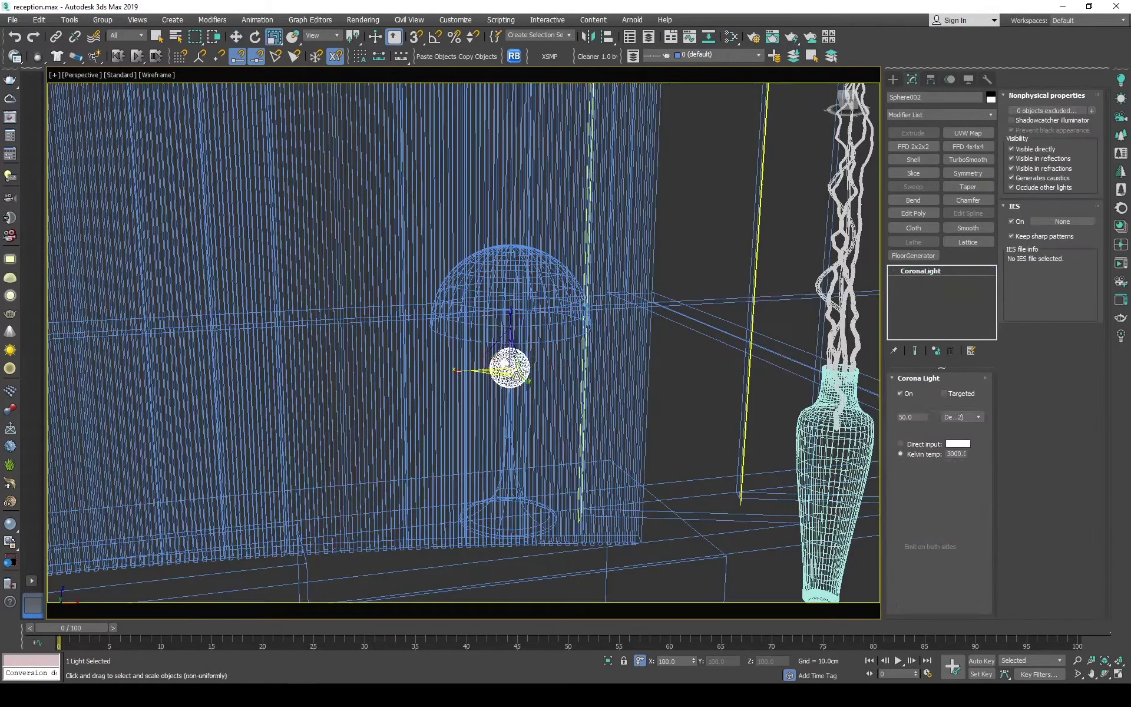
{"action": "key", "text": "w"}
{"action": "left_click_drag", "start_coordinate": [509, 367], "coordinate": [510, 289]}
{"action": "key", "text": "F3"}
{"action": "left_click", "coordinate": [913, 160]}
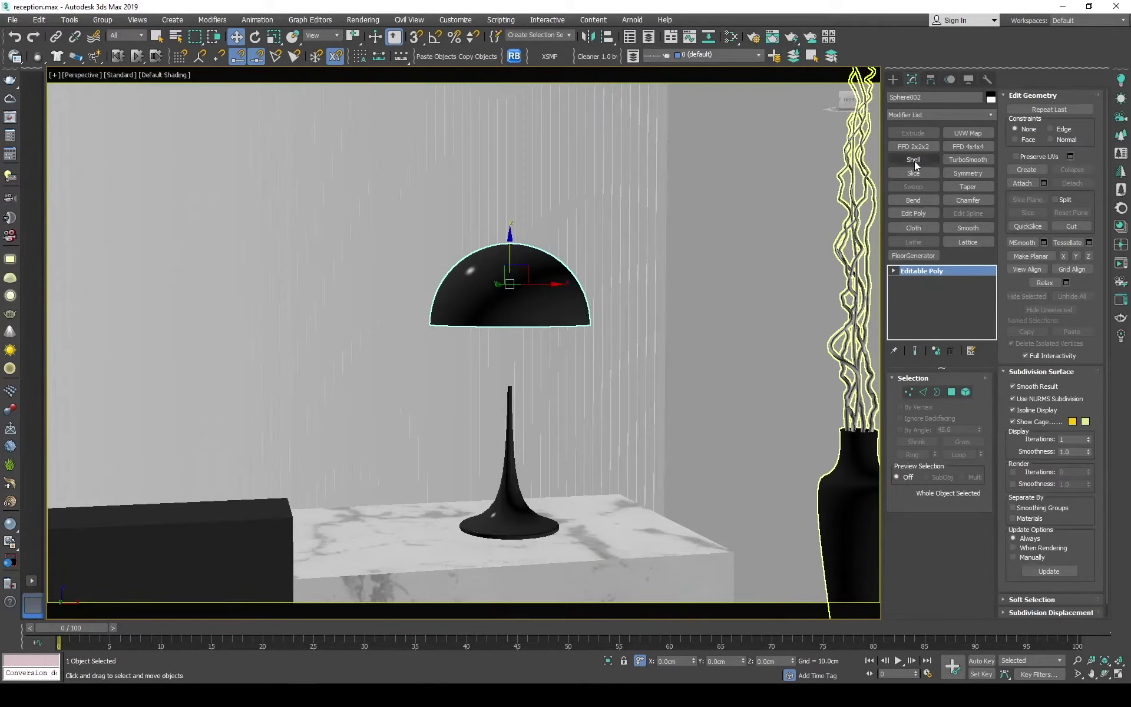
- Select and adjust the top vertices of the lamp stand
{"action": "left_click", "coordinate": [506, 503]}
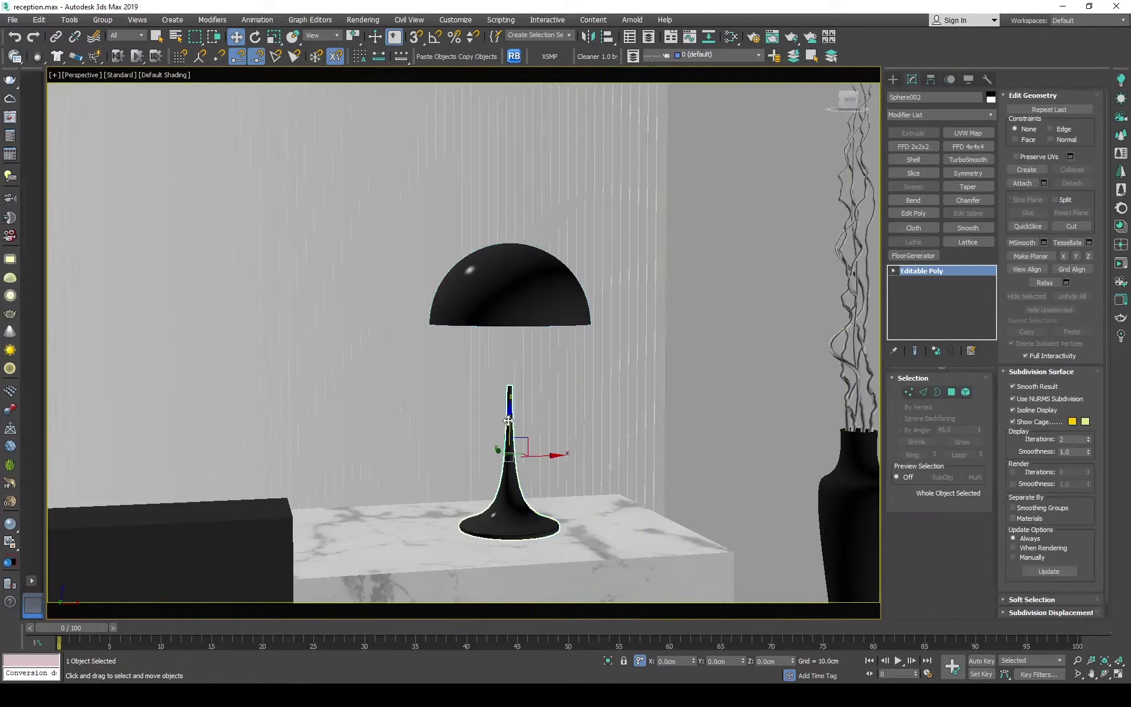
{"action": "key", "text": "r"}
{"action": "key", "text": "F3"}
{"action": "key", "text": "1"}
{"action": "left_click_drag", "start_coordinate": [494, 362], "coordinate": [517, 331]}
{"action": "key", "text": "w"}
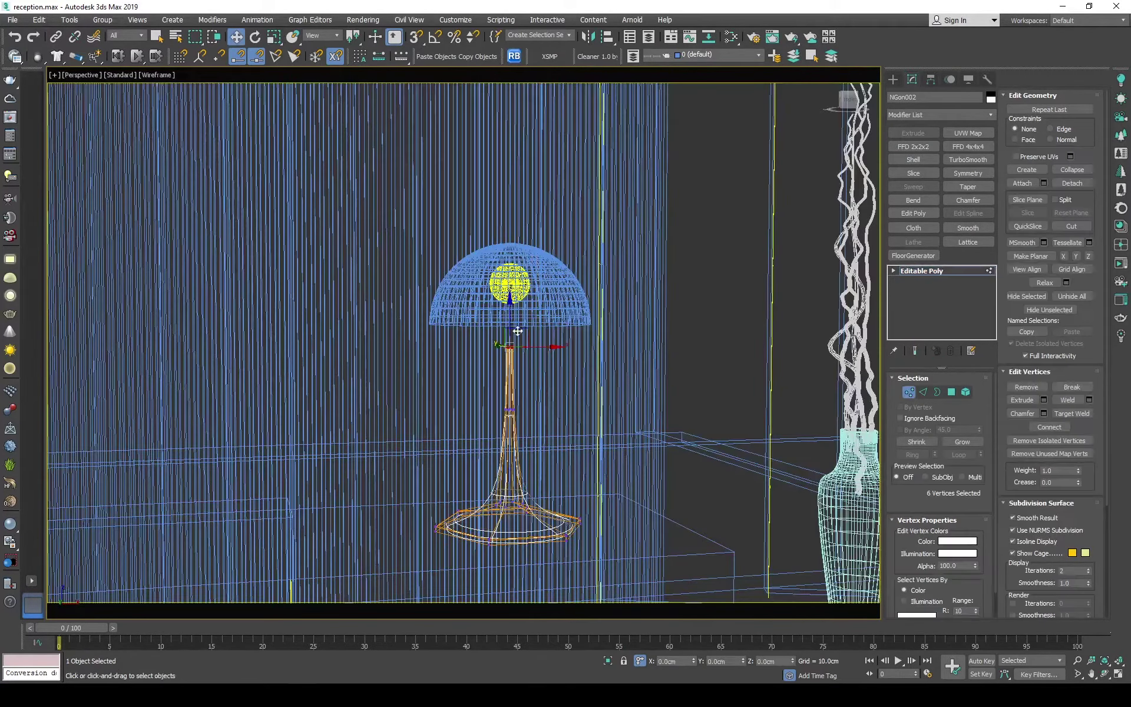
{"action": "scroll", "coordinate": [750, 300], "scroll_direction": "down", "scroll_amount": 5}
{"action": "scroll", "coordinate": [471, 295], "scroll_direction": "up", "scroll_amount": 5}
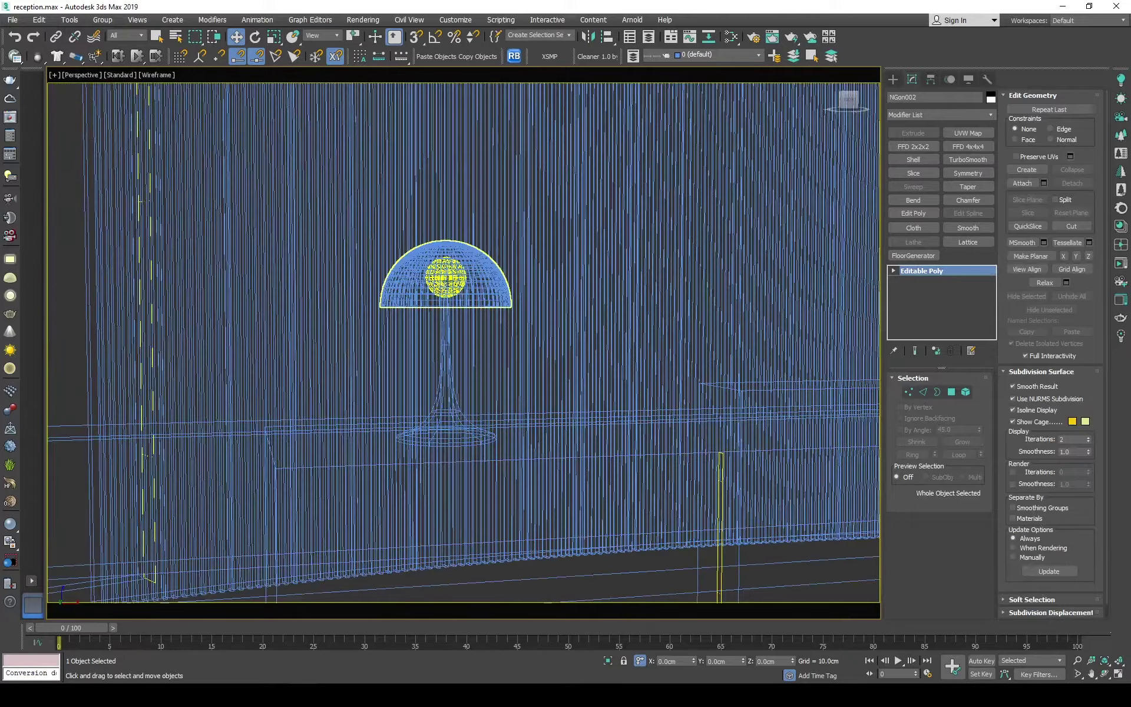
- Instance-clone the shade, stand and light to the desk's other side in Top view
{"action": "left_click", "coordinate": [442, 295]}
{"action": "middle_click_drag", "start_coordinate": [469, 313], "coordinate": [469, 314]}
{"action": "scroll", "coordinate": [469, 314], "scroll_direction": "down", "scroll_amount": 5}
{"action": "left_click_drag", "start_coordinate": [378, 224], "coordinate": [471, 413]}
{"action": "scroll", "coordinate": [421, 359], "scroll_direction": "up", "scroll_amount": 4}
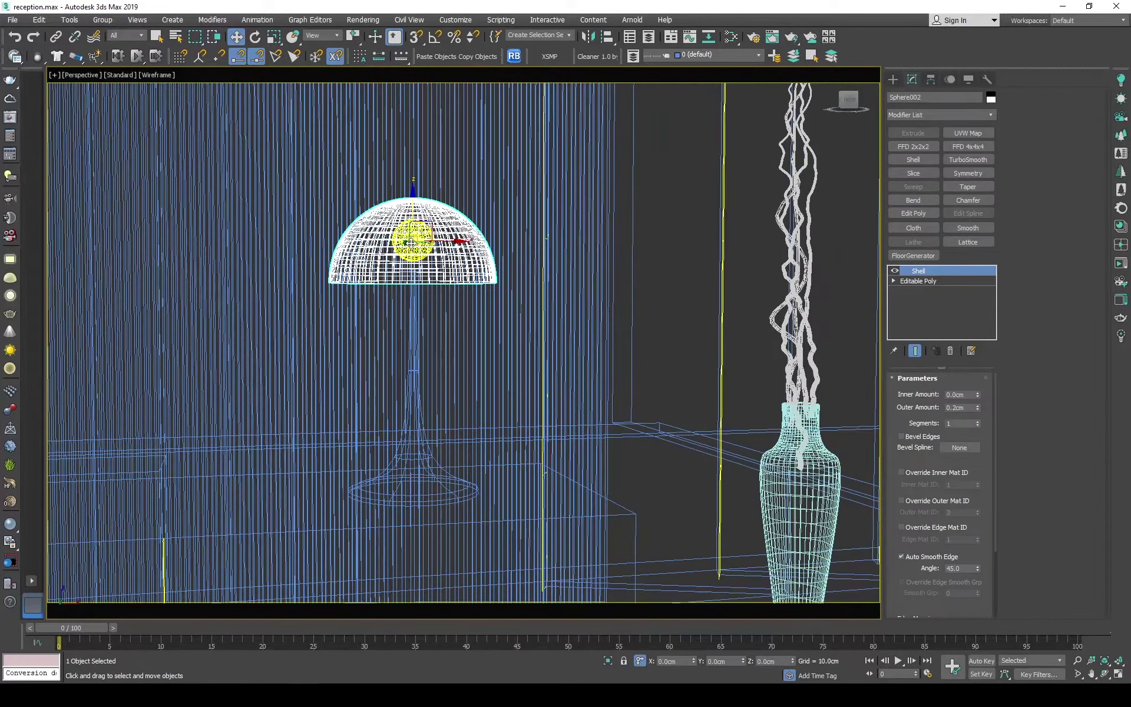
{"action": "scroll", "coordinate": [420, 358], "scroll_direction": "up", "scroll_amount": 2}
{"action": "key", "text": "t"}
{"action": "left_click_drag", "start_coordinate": [619, 348], "coordinate": [383, 348], "text": "shift"}
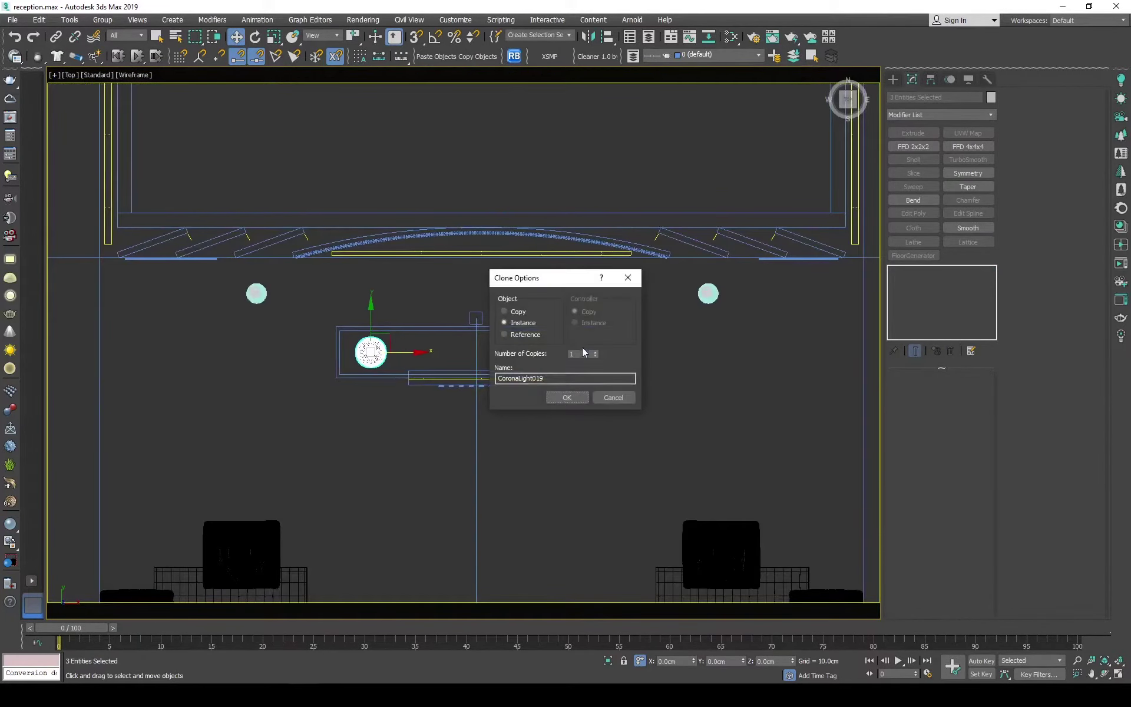
{"action": "key", "text": "Return"}
{"action": "scroll", "coordinate": [614, 336], "scroll_direction": "up", "scroll_amount": 3}
{"action": "scroll", "coordinate": [474, 343], "scroll_direction": "down", "scroll_amount": 3}
- Check both lit lamps in a Corona interactive render of the camera view, then close it
{"action": "key", "text": "s"}
{"action": "key", "text": "c"}
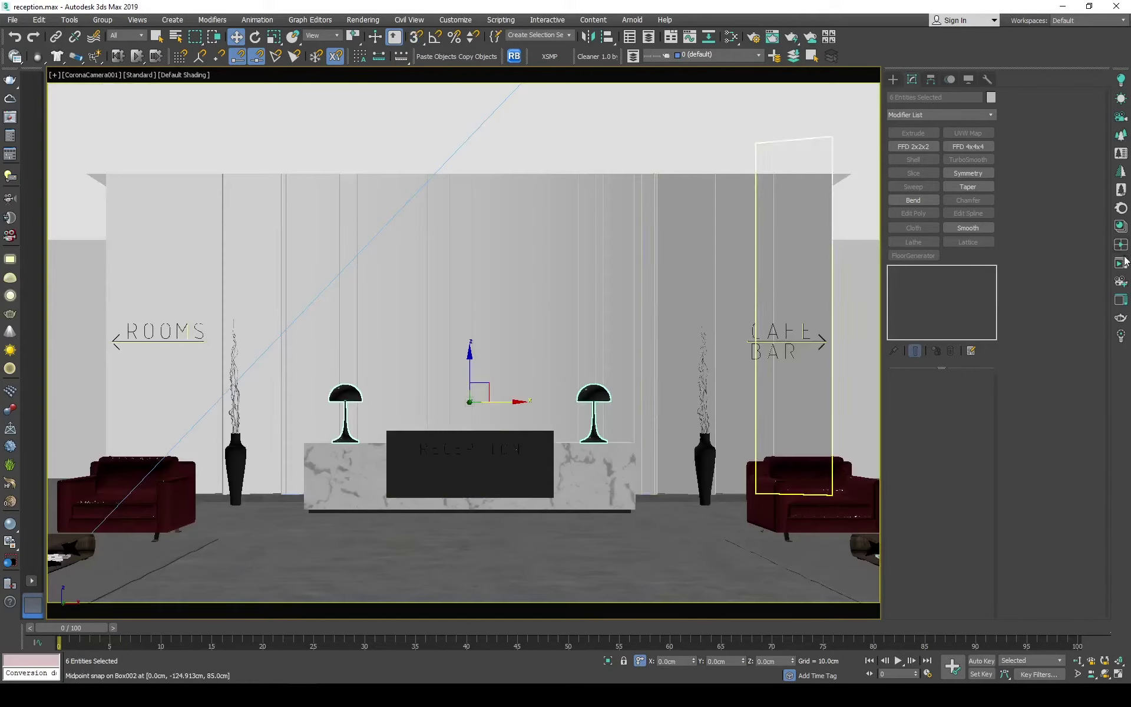
{"action": "left_click", "coordinate": [1125, 262]}
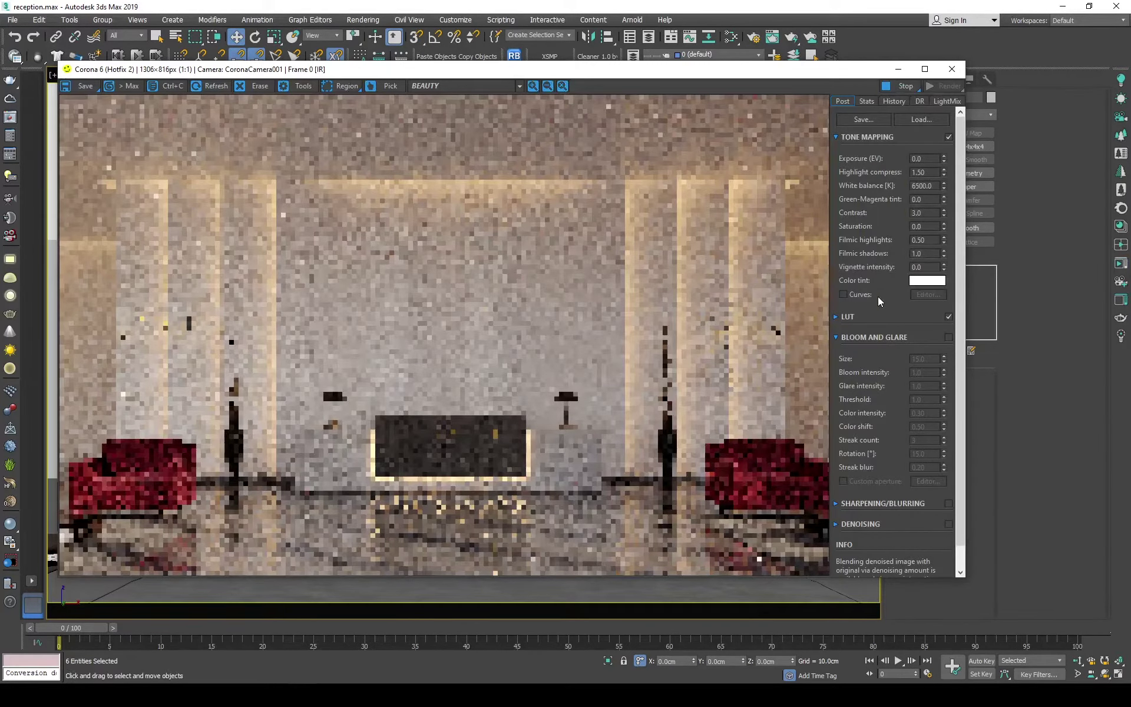
{"action": "scroll", "coordinate": [575, 391], "scroll_direction": "up", "scroll_amount": 3}
{"action": "scroll", "coordinate": [548, 385], "scroll_direction": "up", "scroll_amount": 1}
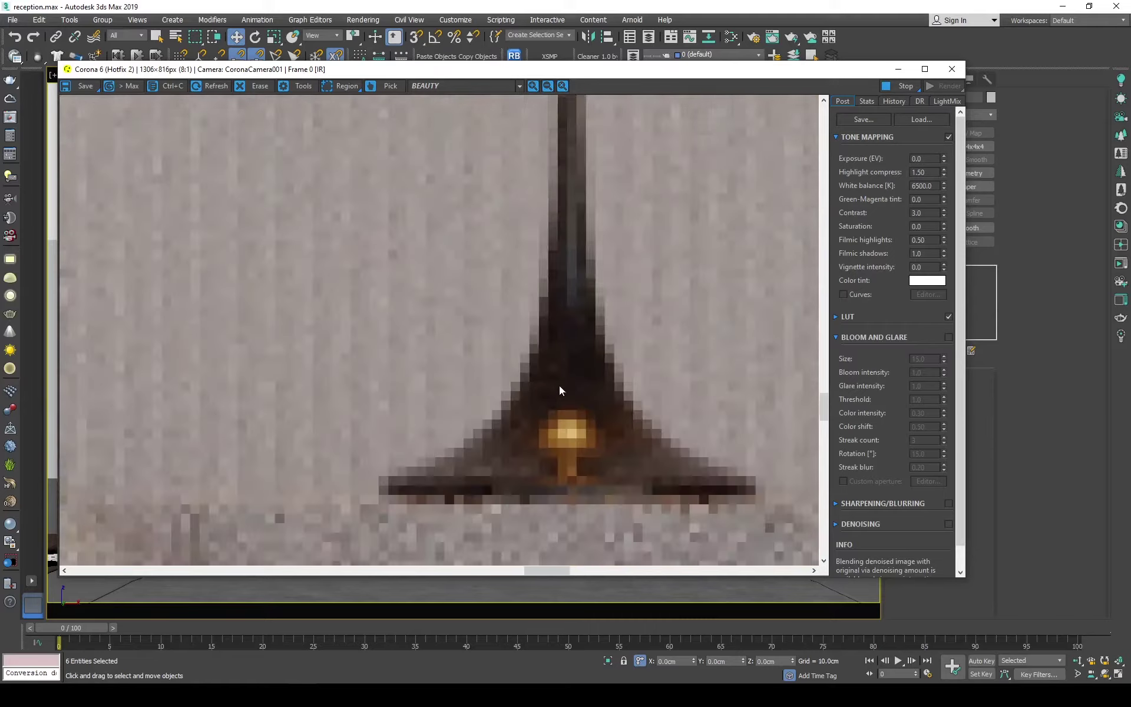
{"action": "scroll", "coordinate": [521, 391], "scroll_direction": "down", "scroll_amount": 2}
{"action": "scroll", "coordinate": [521, 391], "scroll_direction": "down", "scroll_amount": 2}
{"action": "scroll", "coordinate": [331, 365], "scroll_direction": "up", "scroll_amount": 5}
{"action": "scroll", "coordinate": [331, 364], "scroll_direction": "down", "scroll_amount": 3}
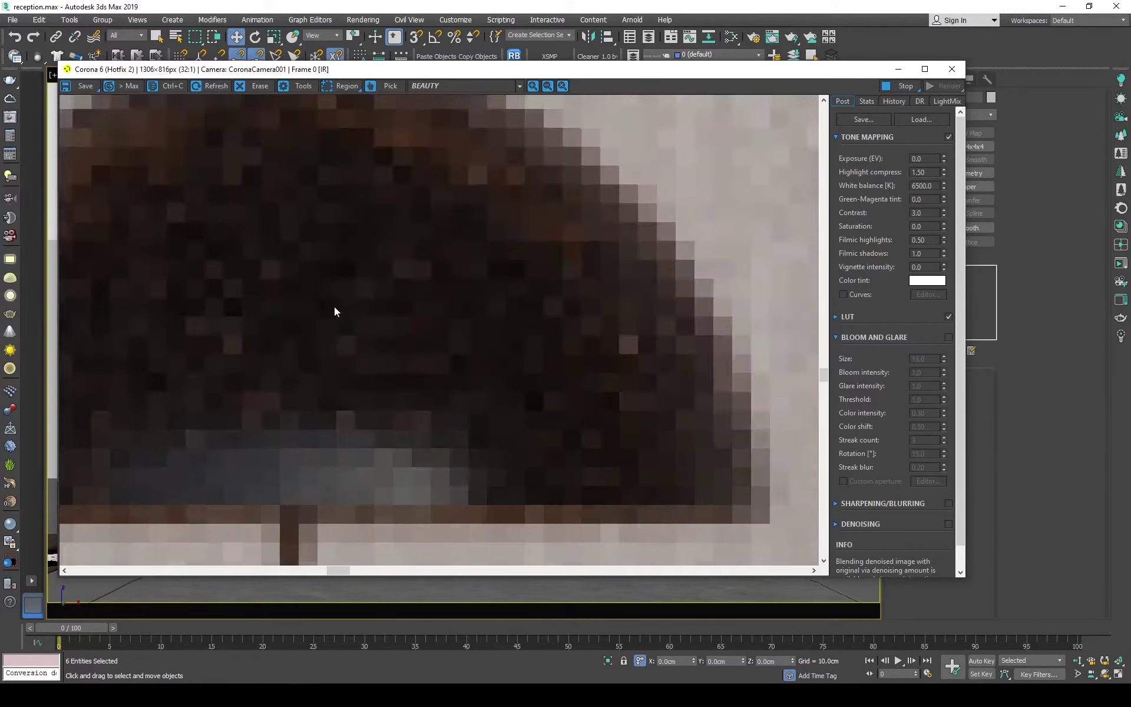
{"action": "scroll", "coordinate": [334, 306], "scroll_direction": "down", "scroll_amount": 2}
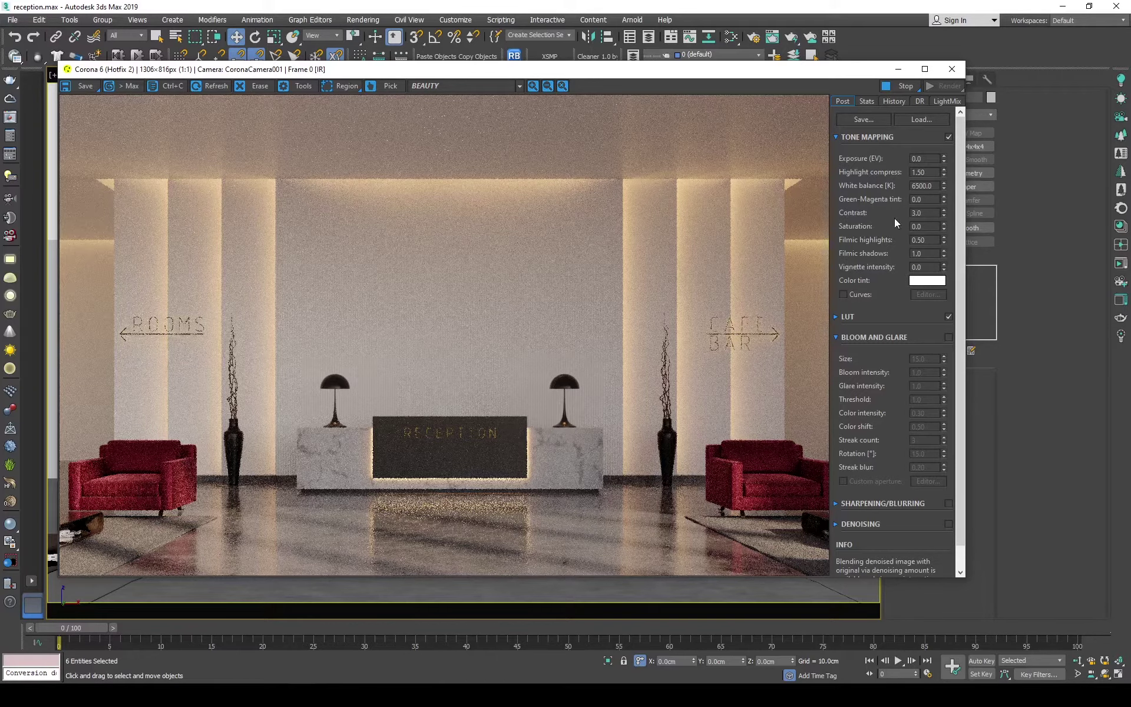
{"action": "left_click", "coordinate": [952, 69]}
{"action": "key", "text": "F3"}
- Duplicate the wall light strip in Top view
{"action": "key", "text": "t"}
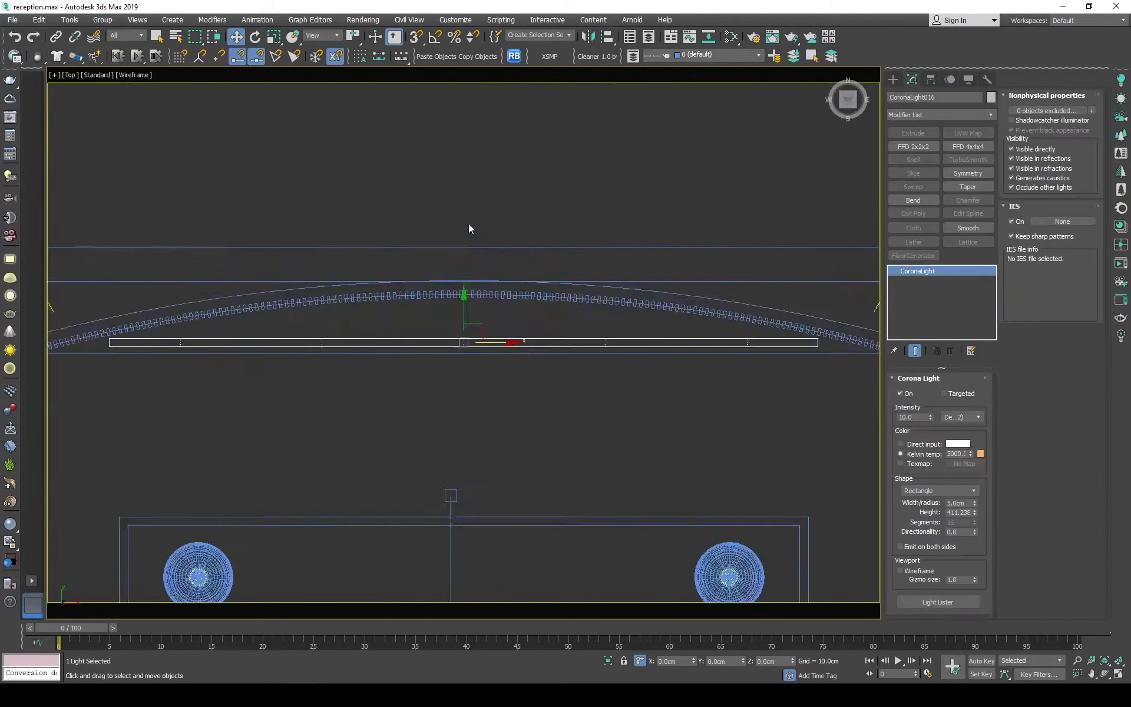
{"action": "scroll", "coordinate": [468, 224], "scroll_direction": "down", "scroll_amount": 5}
{"action": "left_click_drag", "start_coordinate": [470, 242], "coordinate": [470, 321], "text": "shift"}
{"action": "key", "text": "Return"}
{"action": "middle_click_drag", "start_coordinate": [472, 337], "coordinate": [531, 247], "text": "alt"}
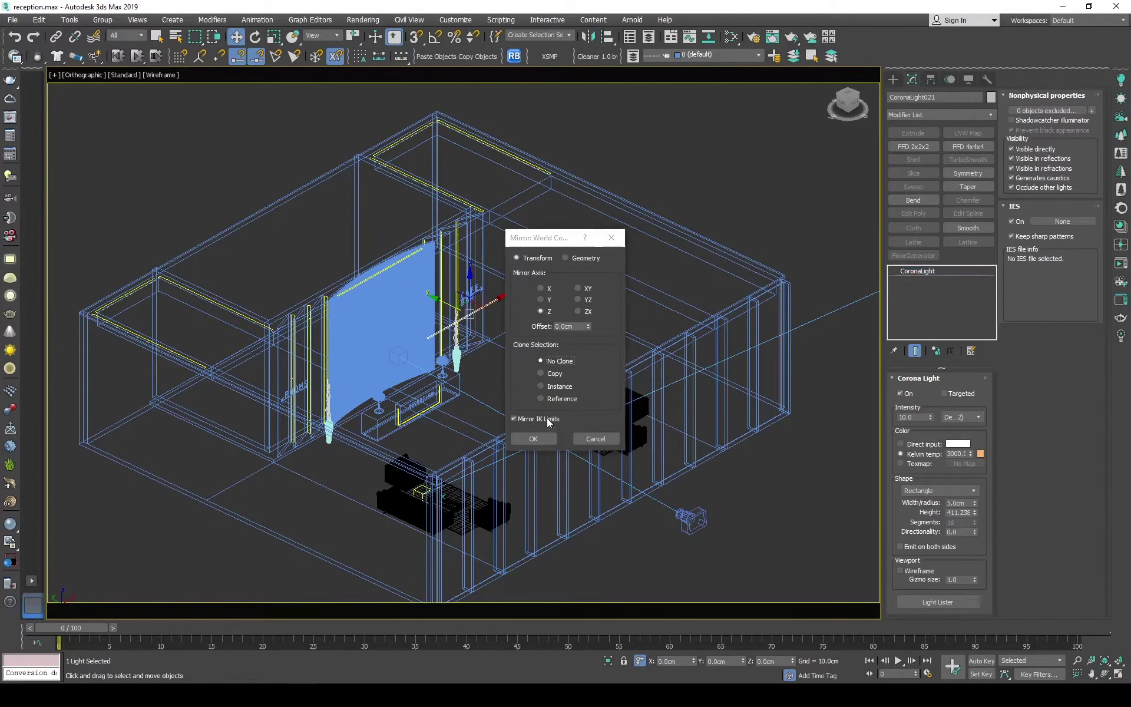
{"action": "left_click", "coordinate": [533, 438]}
- Rotate the copied strip 90° across the floor and align it with the sign's centre line
{"action": "key", "text": "f"}
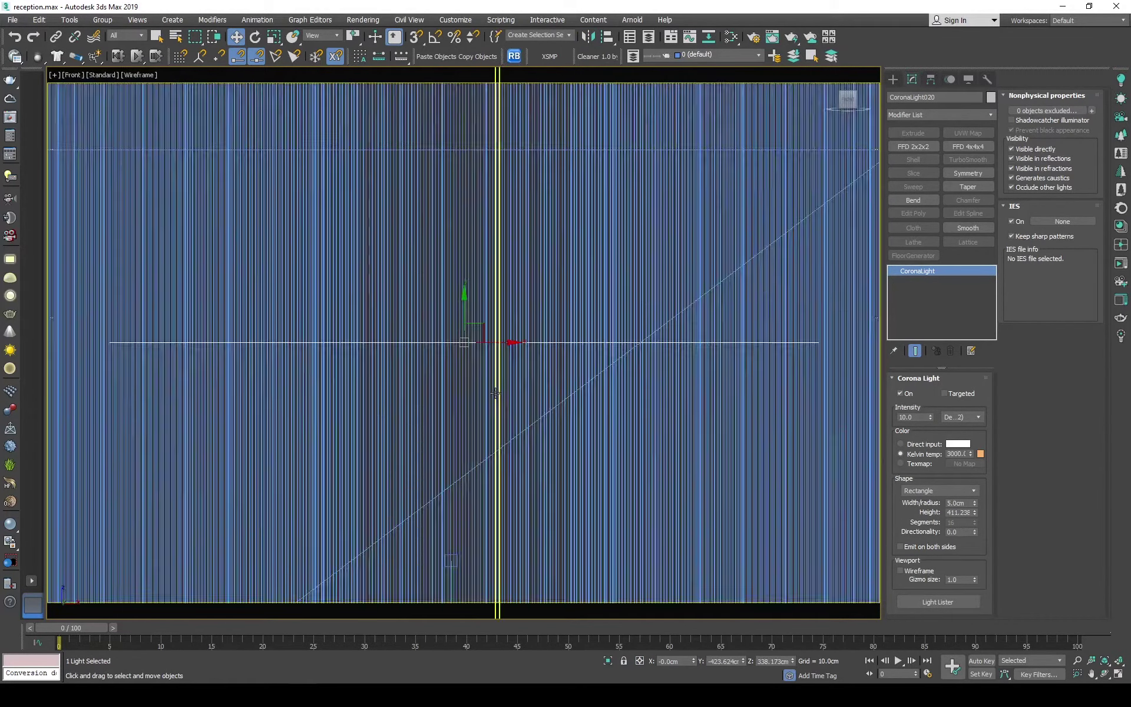
{"action": "scroll", "coordinate": [408, 348], "scroll_direction": "up", "scroll_amount": 10}
{"action": "scroll", "coordinate": [448, 359], "scroll_direction": "up", "scroll_amount": 5}
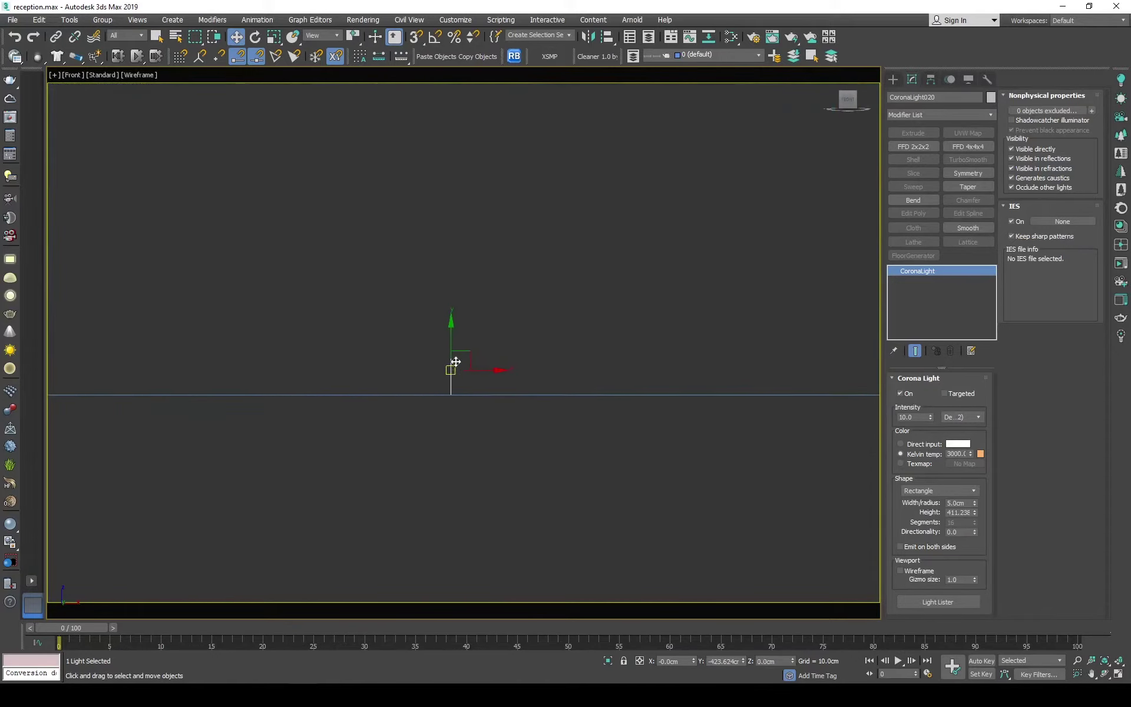
{"action": "key", "text": "e"}
{"action": "key", "text": "t"}
{"action": "scroll", "coordinate": [507, 354], "scroll_direction": "down", "scroll_amount": 5}
{"action": "key", "text": "e"}
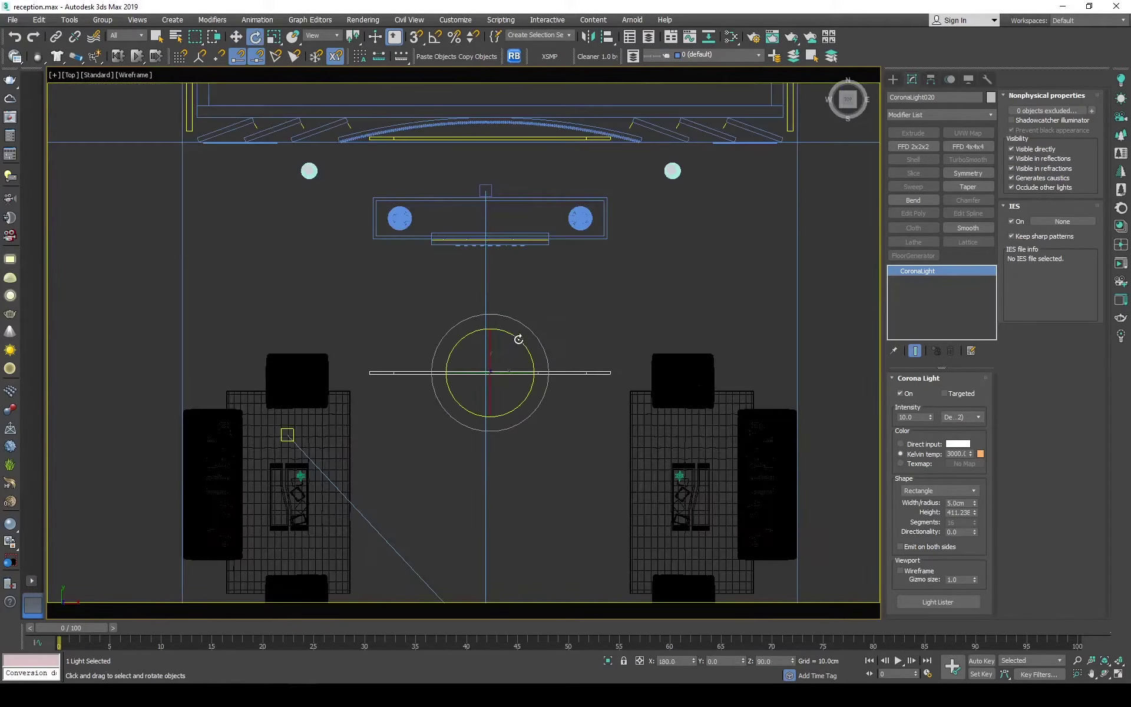
{"action": "left_click_drag", "start_coordinate": [569, 345], "coordinate": [566, 353]}
{"action": "key", "text": "w"}
{"action": "scroll", "coordinate": [493, 295], "scroll_direction": "down", "scroll_amount": 2}
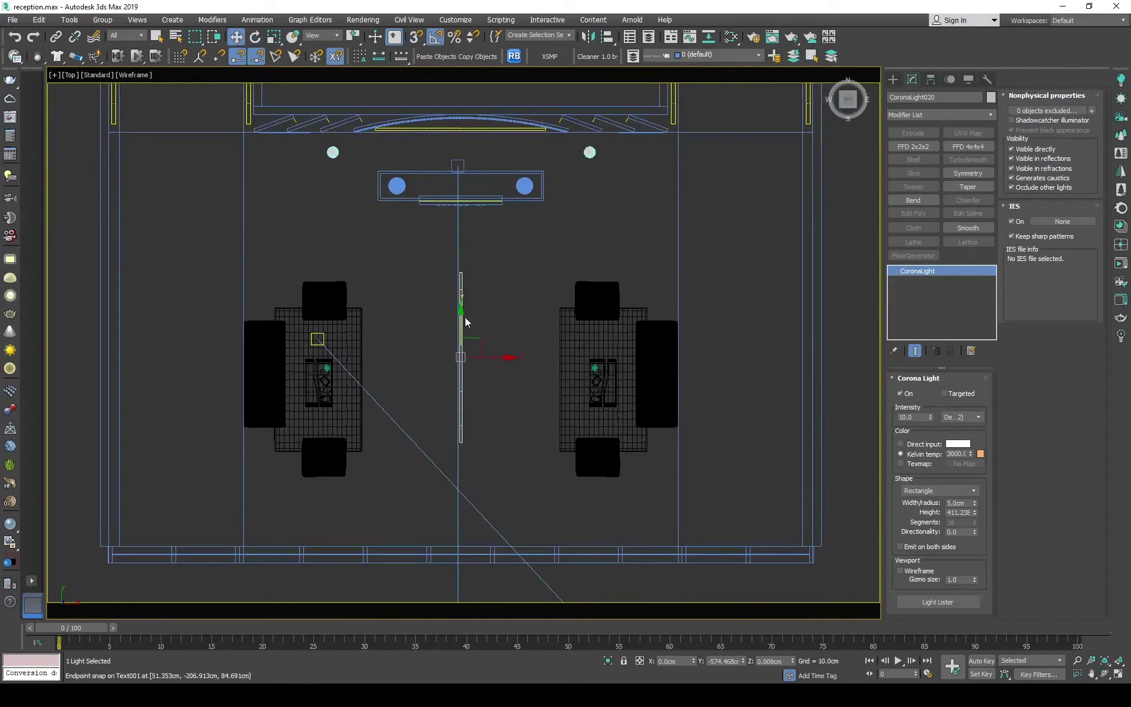
{"action": "left_click_drag", "start_coordinate": [467, 172], "coordinate": [460, 166]}
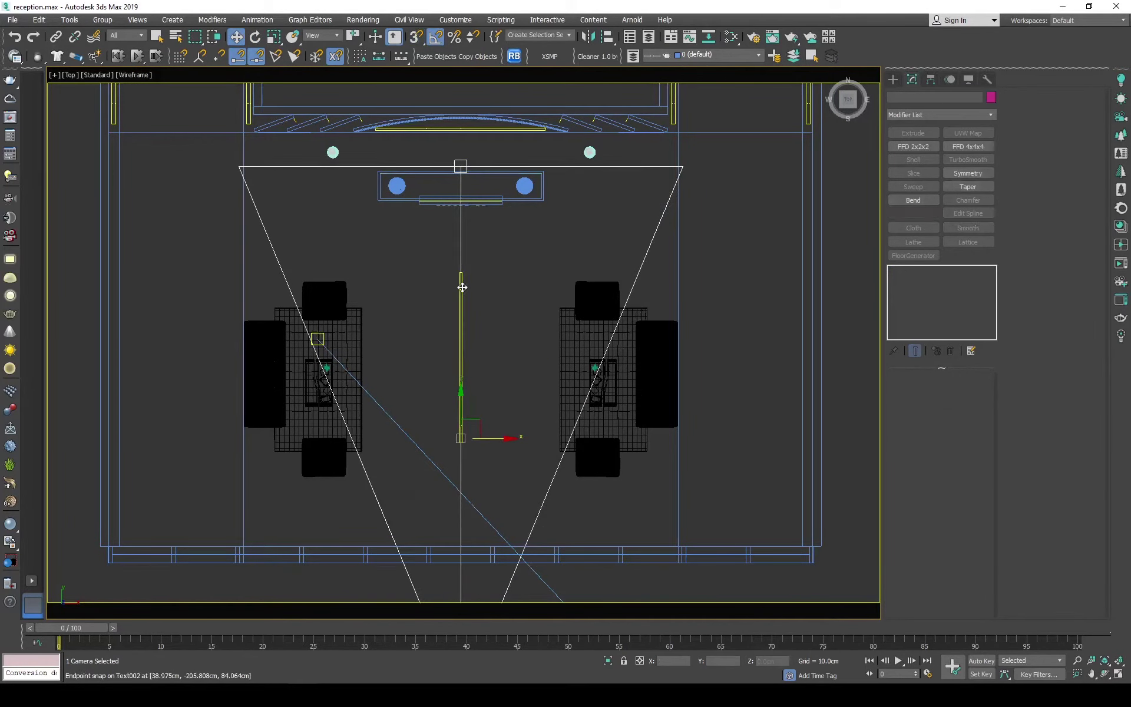
- Snap-clone two more strips to the right and left, then run a Corona interactive render
{"action": "key", "text": "z"}
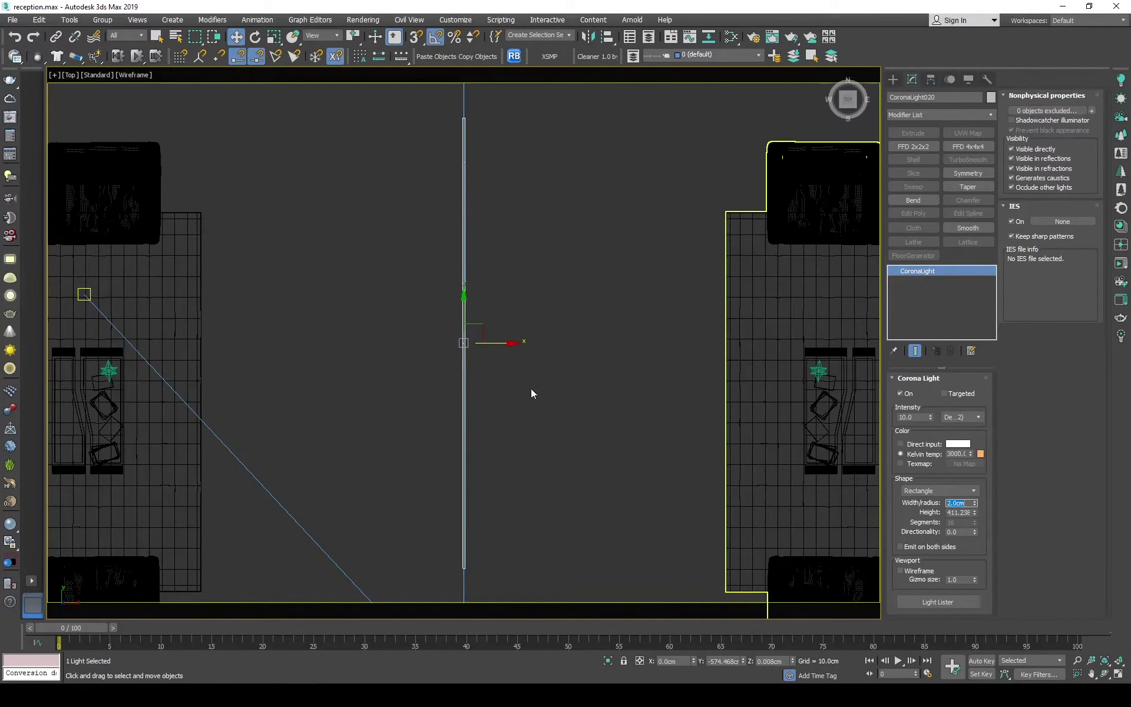
{"action": "scroll", "coordinate": [531, 393], "scroll_direction": "down", "scroll_amount": 3}
{"action": "scroll", "coordinate": [492, 261], "scroll_direction": "down", "scroll_amount": 3}
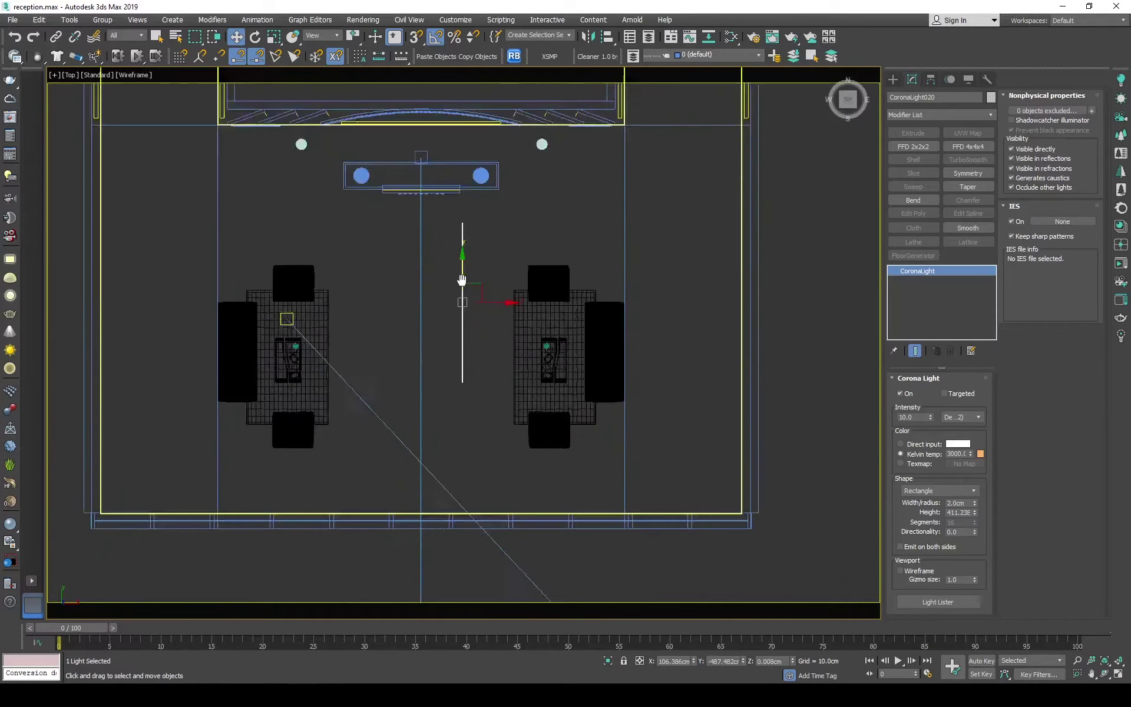
{"action": "key", "text": "s"}
{"action": "left_click_drag", "start_coordinate": [452, 192], "coordinate": [440, 192], "text": "shift"}
{"action": "left_click", "coordinate": [567, 399]}
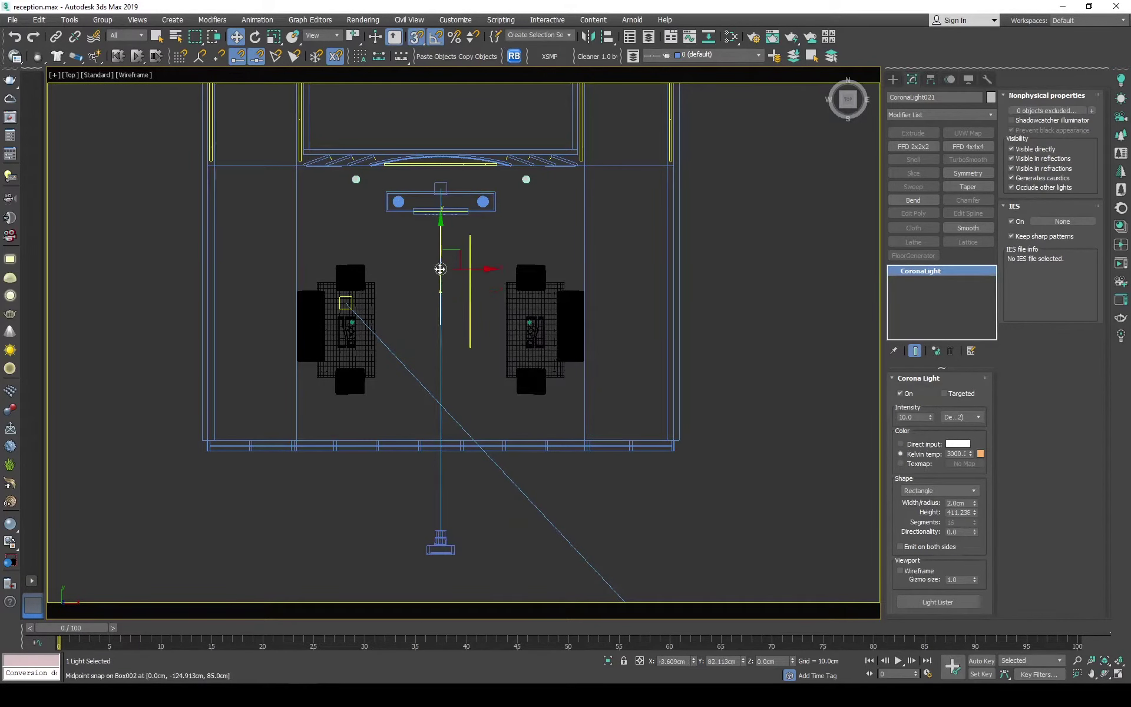
{"action": "scroll", "coordinate": [441, 296], "scroll_direction": "up", "scroll_amount": 2}
{"action": "left_click_drag", "start_coordinate": [484, 271], "coordinate": [441, 271], "text": "shift"}
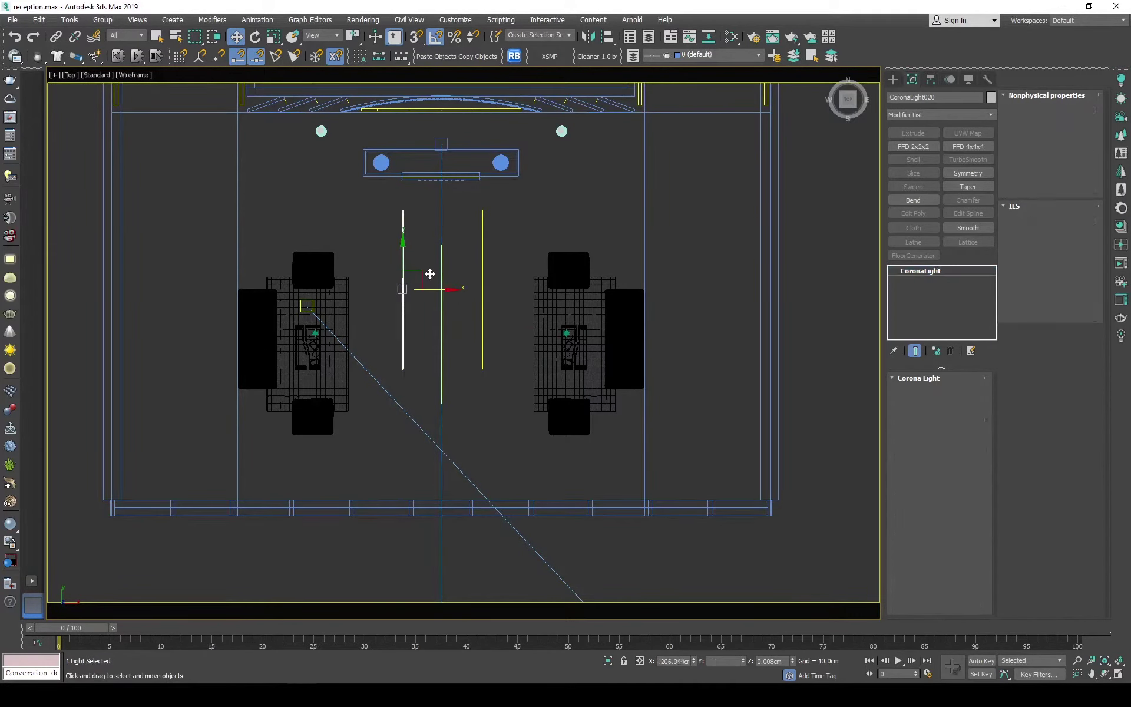
{"action": "key", "text": "Return"}
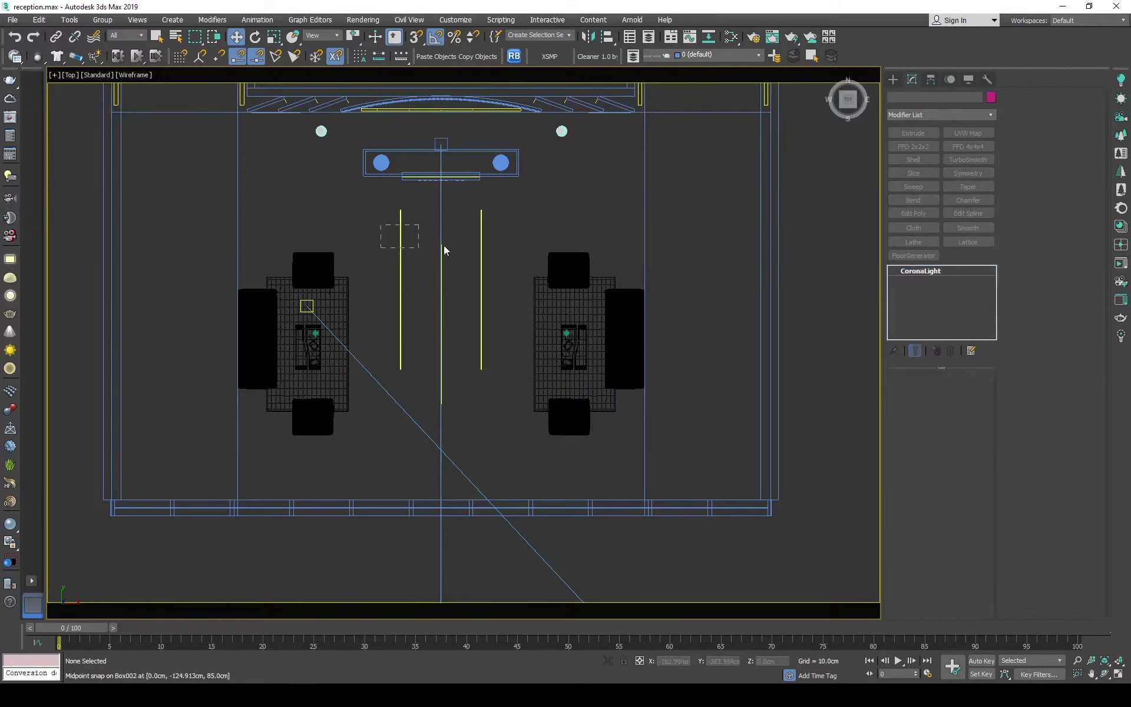
{"action": "key", "text": "c"}
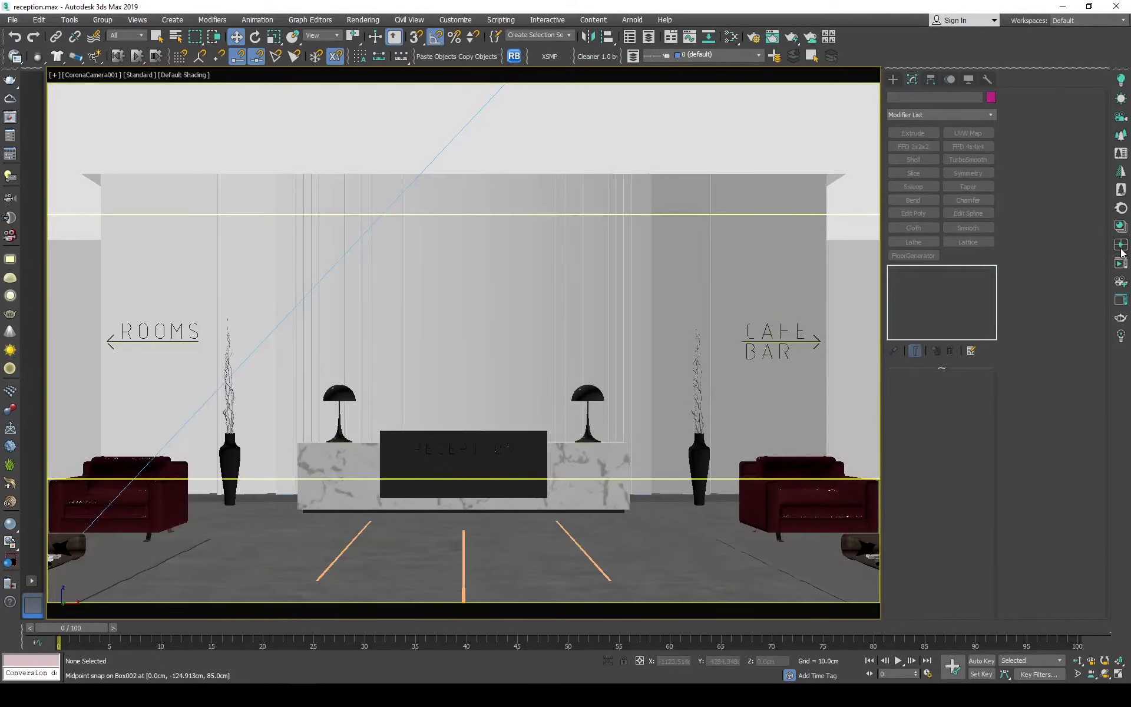
{"action": "left_click", "coordinate": [1121, 248]}
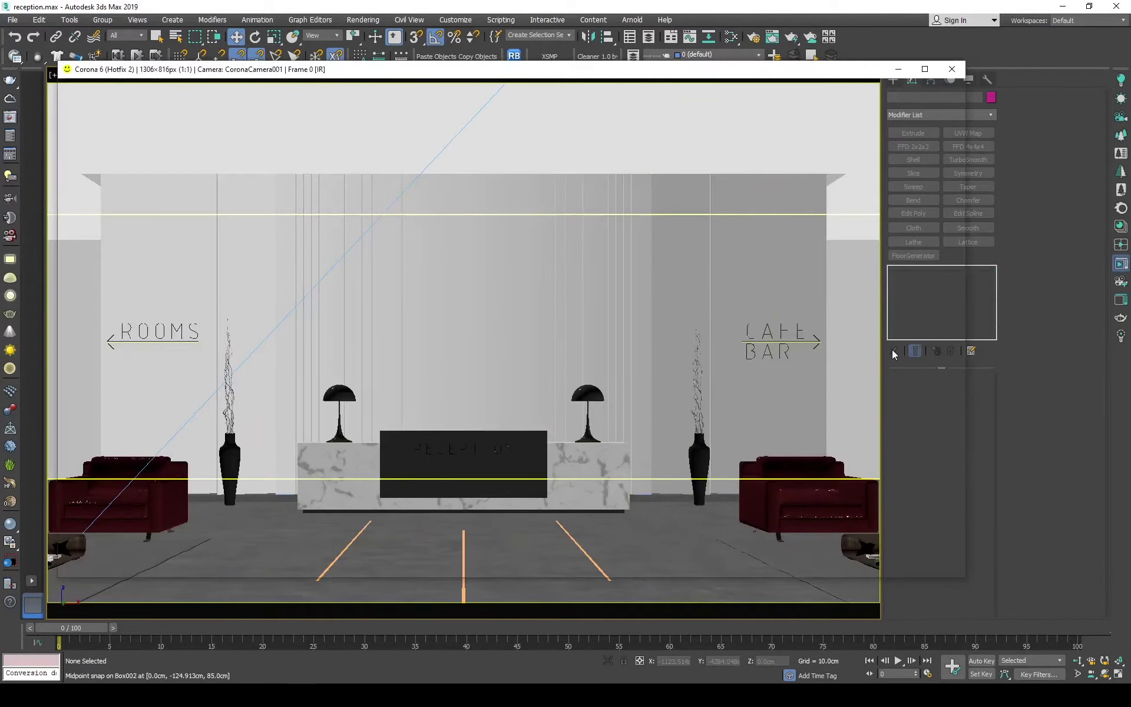
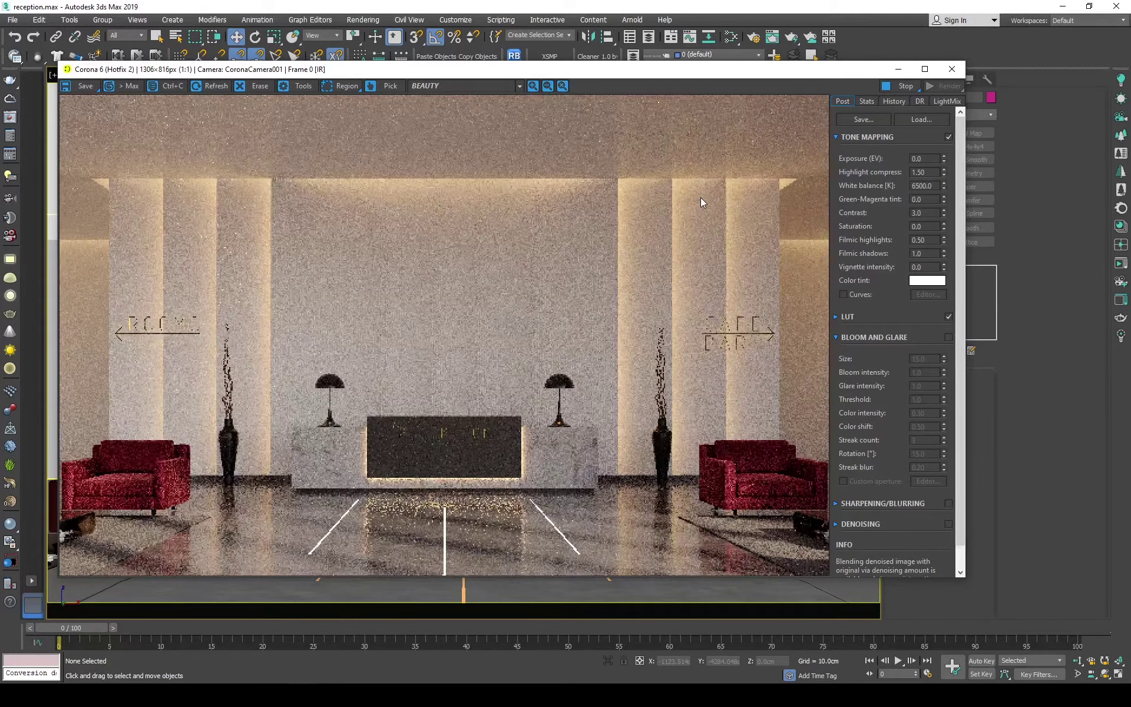
- Change the DMf Falloff front colour to grey in the Slate Material Editor
{"action": "key", "text": "m"}
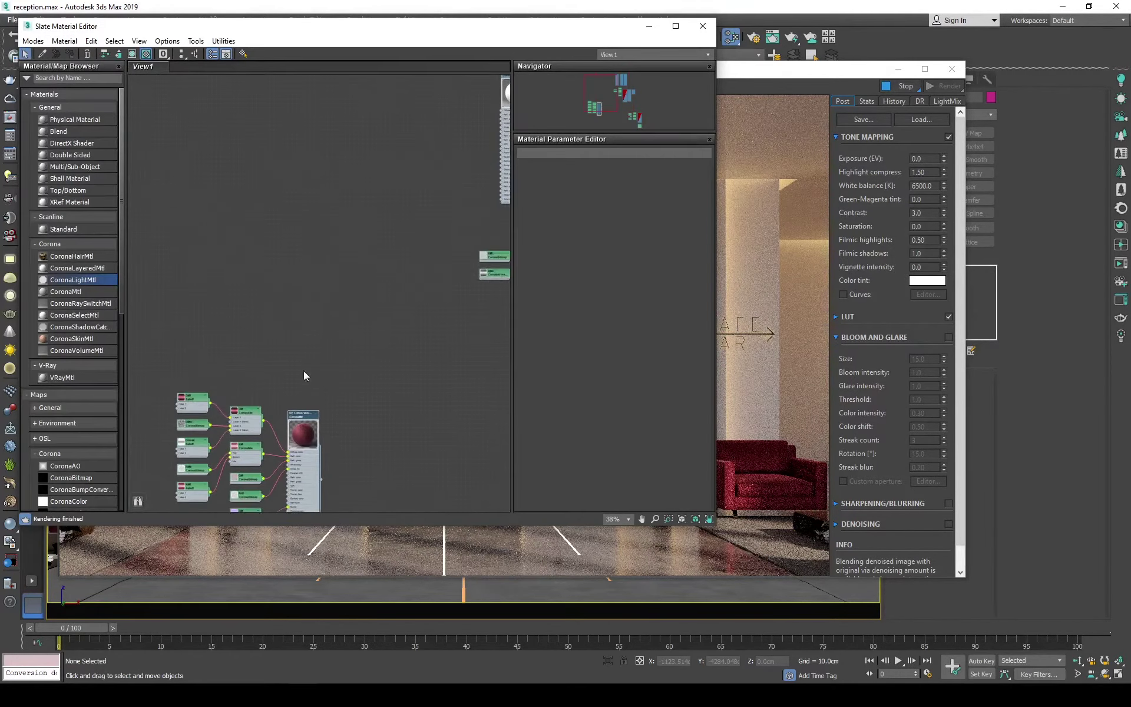
{"action": "double_click", "coordinate": [350, 154]}
{"action": "left_click", "coordinate": [533, 195]}
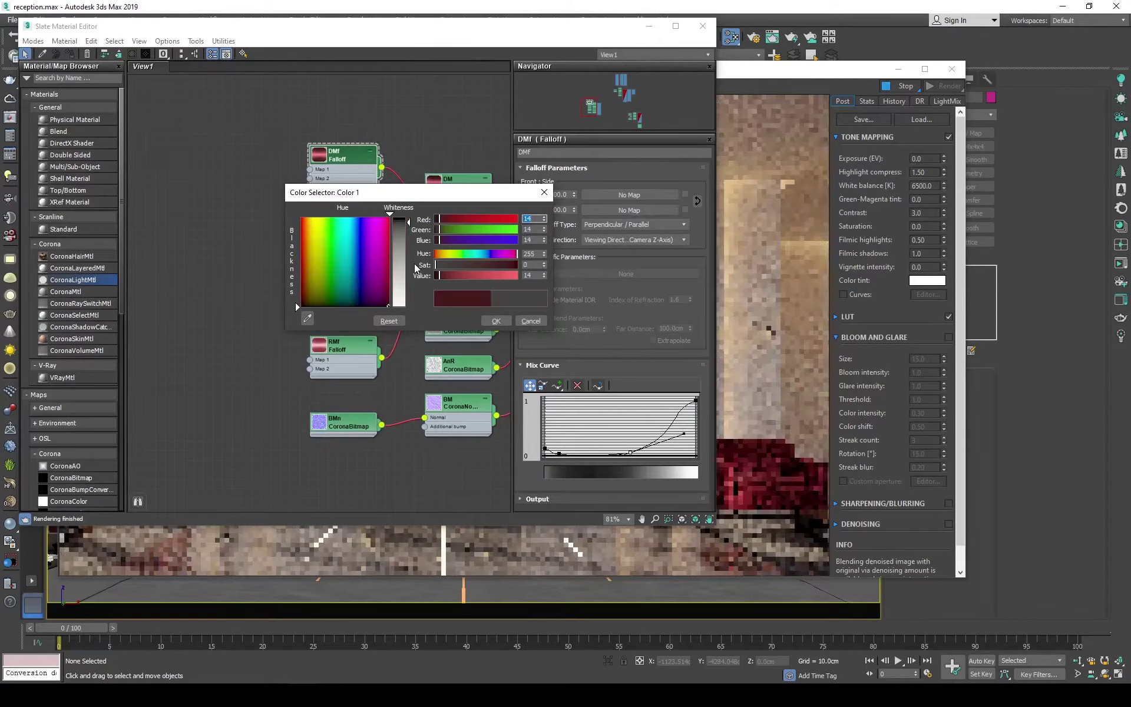
{"action": "left_click", "coordinate": [531, 321]}
- Set the RMf Falloff colours to grey front and white side, then close the editor
{"action": "left_click", "coordinate": [533, 195]}
{"action": "left_click", "coordinate": [496, 321]}
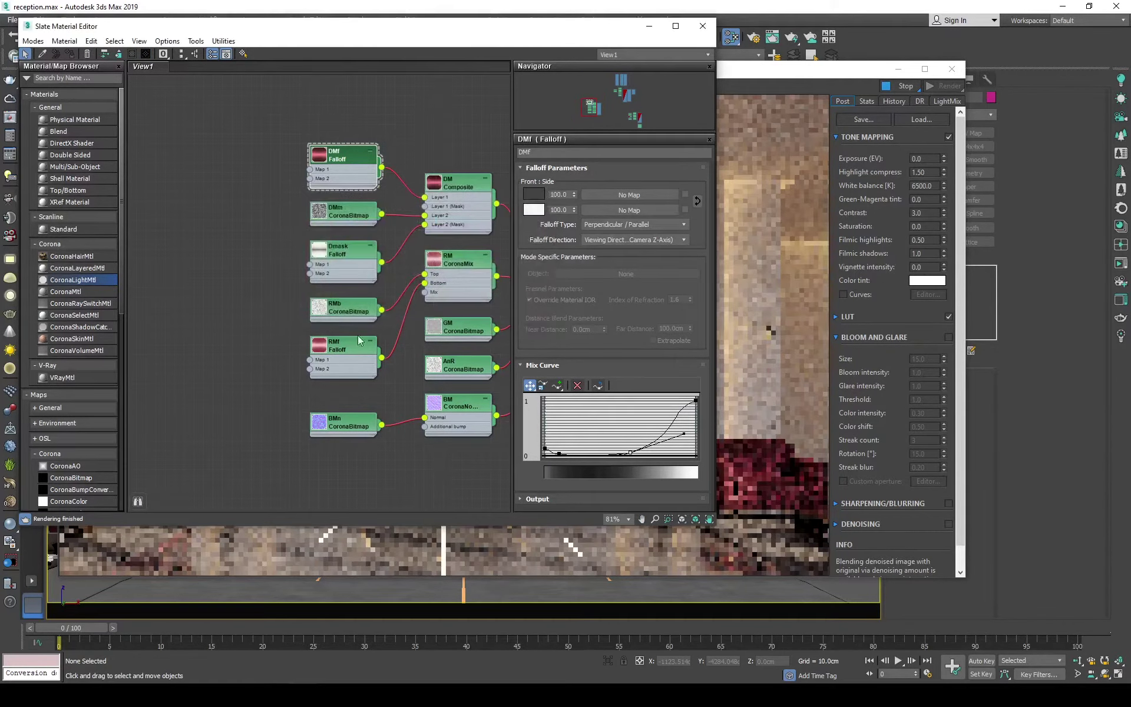
{"action": "left_click", "coordinate": [344, 348]}
{"action": "left_click", "coordinate": [533, 195]}
{"action": "left_click", "coordinate": [496, 320]}
{"action": "left_click", "coordinate": [533, 210]}
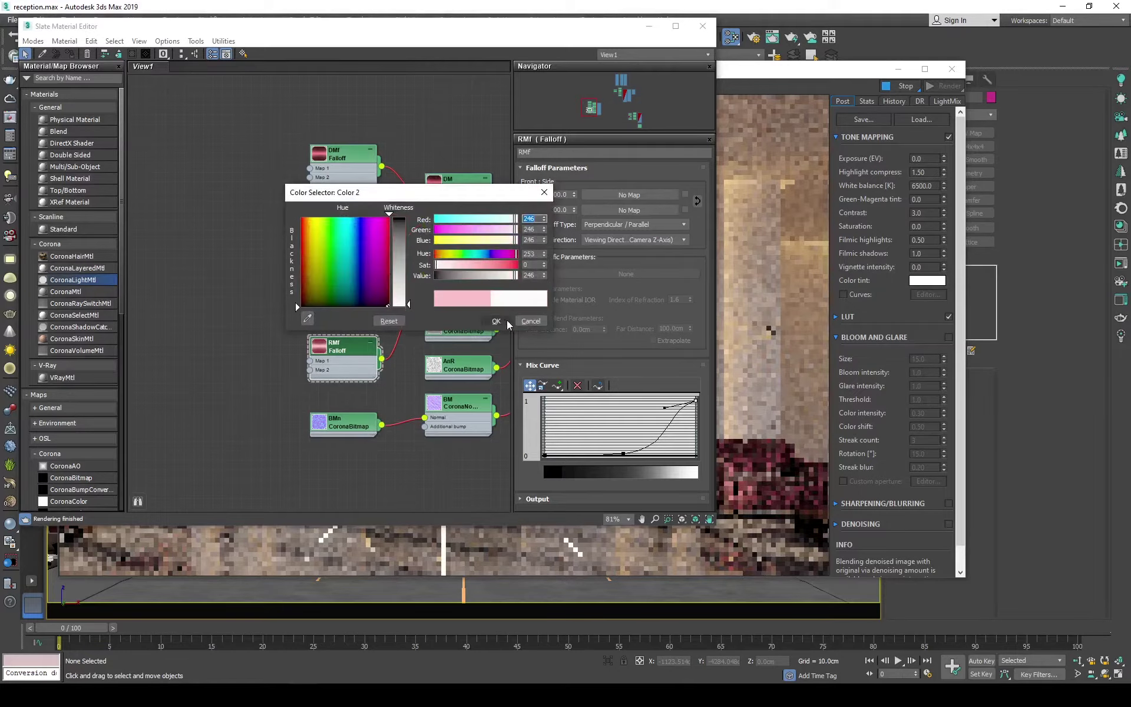
{"action": "left_click", "coordinate": [496, 320]}
{"action": "left_click", "coordinate": [703, 26]}
{"action": "scroll", "coordinate": [182, 444], "scroll_direction": "down", "scroll_amount": 5}
- Zoom around the Corona frame buffer to inspect the grey armchairs, then close it
{"action": "scroll", "coordinate": [192, 399], "scroll_direction": "up", "scroll_amount": 3}
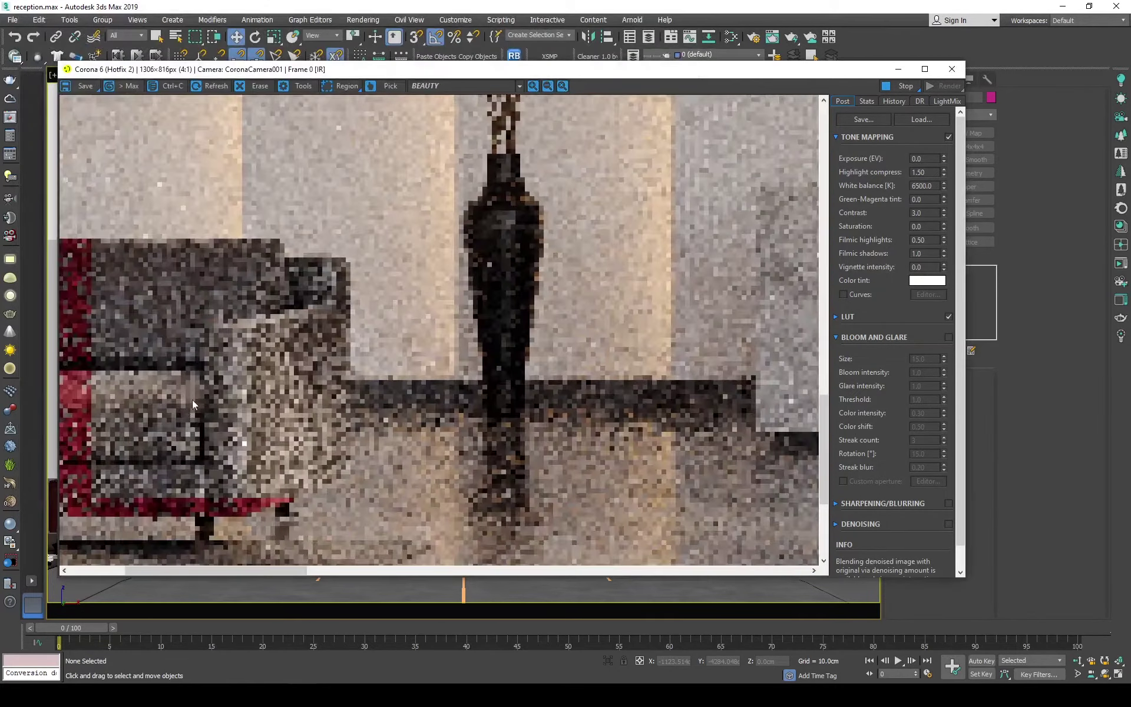
{"action": "scroll", "coordinate": [202, 363], "scroll_direction": "up", "scroll_amount": 2}
{"action": "scroll", "coordinate": [261, 340], "scroll_direction": "up", "scroll_amount": 1}
{"action": "scroll", "coordinate": [697, 476], "scroll_direction": "down", "scroll_amount": 5}
{"action": "scroll", "coordinate": [635, 387], "scroll_direction": "up", "scroll_amount": 5}
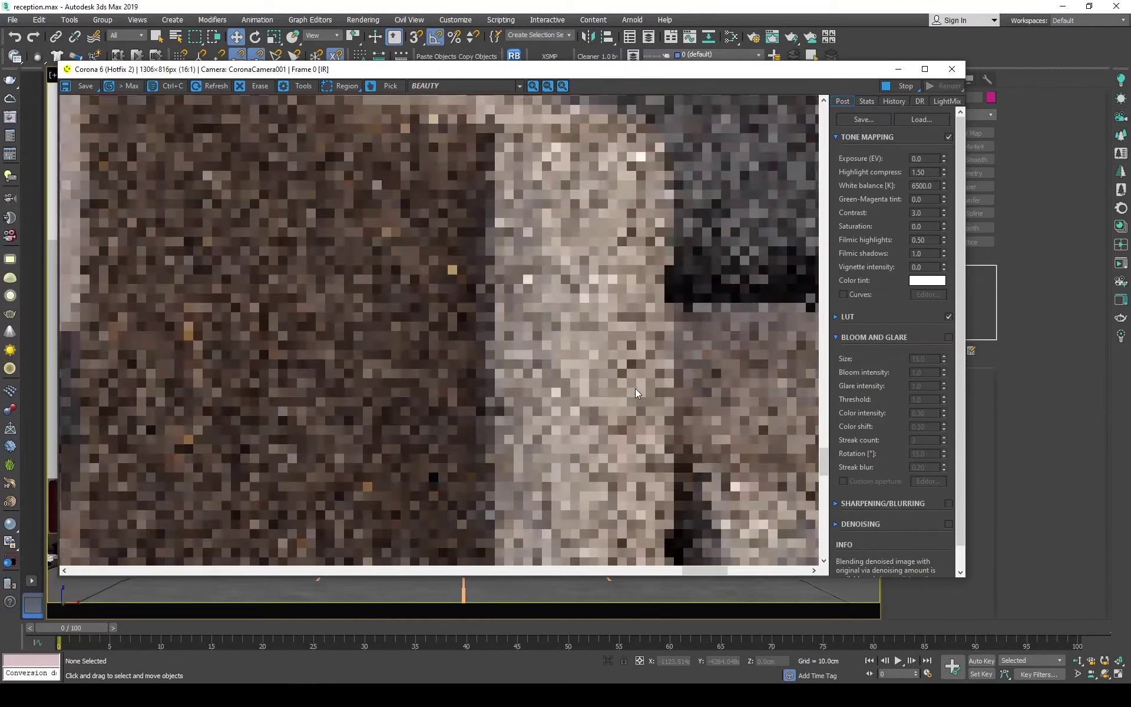
{"action": "scroll", "coordinate": [574, 327], "scroll_direction": "down", "scroll_amount": 5}
{"action": "scroll", "coordinate": [793, 458], "scroll_direction": "up", "scroll_amount": 3}
{"action": "scroll", "coordinate": [793, 459], "scroll_direction": "down", "scroll_amount": 1}
{"action": "scroll", "coordinate": [713, 411], "scroll_direction": "down", "scroll_amount": 1}
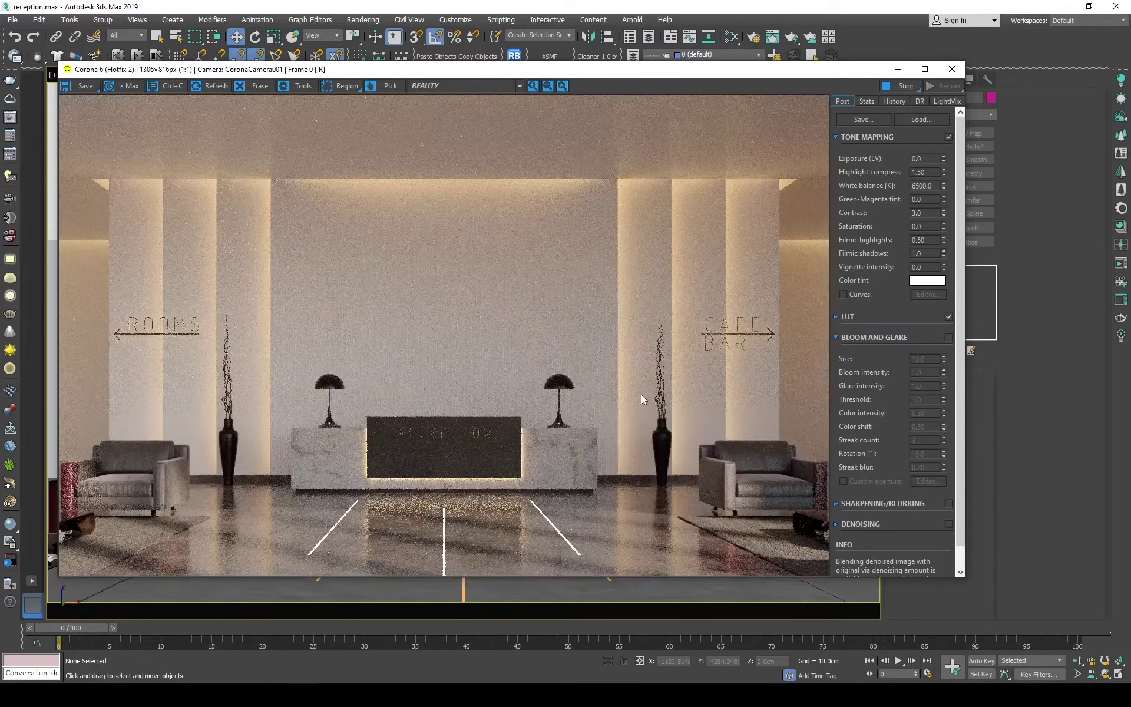
{"action": "scroll", "coordinate": [138, 447], "scroll_direction": "up", "scroll_amount": 3}
{"action": "scroll", "coordinate": [158, 402], "scroll_direction": "down", "scroll_amount": 3}
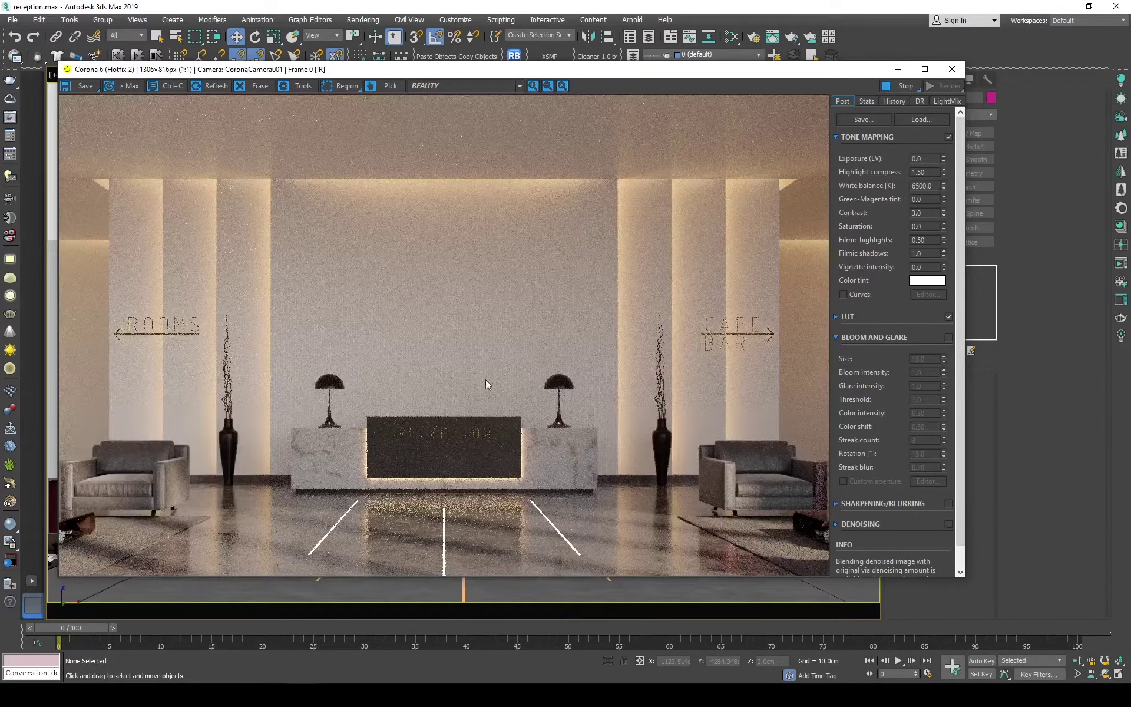
{"action": "scroll", "coordinate": [450, 442], "scroll_direction": "up", "scroll_amount": 2}
{"action": "scroll", "coordinate": [442, 343], "scroll_direction": "down", "scroll_amount": 2}
{"action": "left_click", "coordinate": [950, 74]}
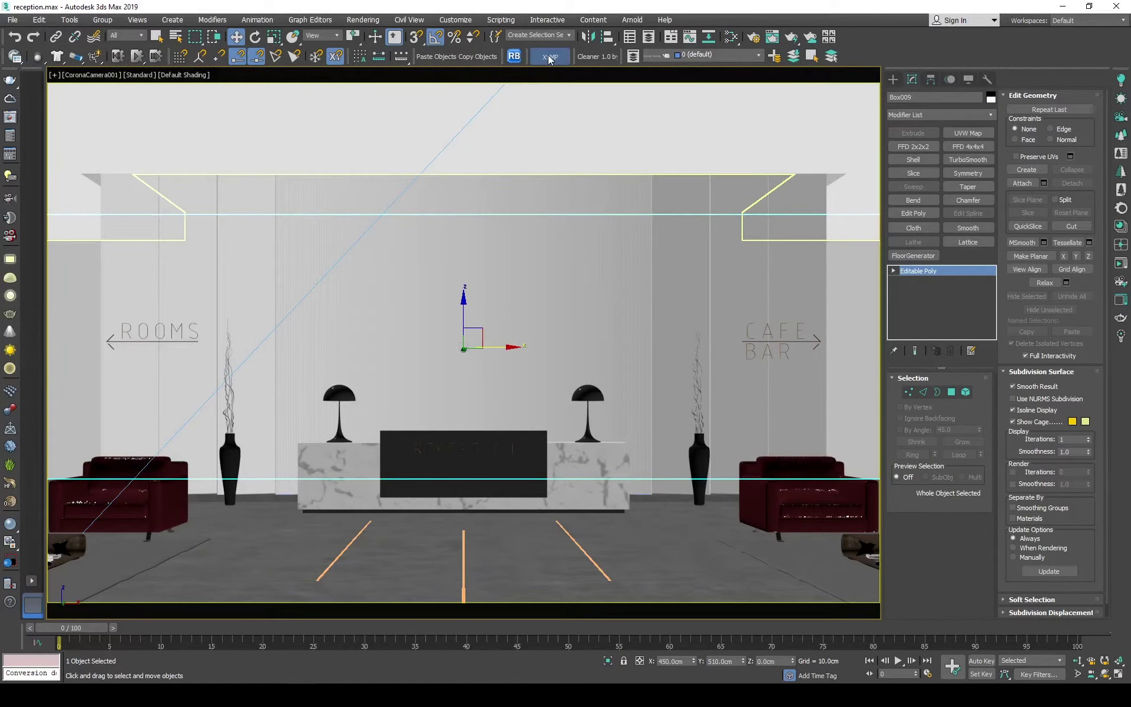
- Apply the HG Oak Anthracite Grey preset from Corona WOOD > Oak Gloss to the wall panels
{"action": "left_click", "coordinate": [549, 57]}
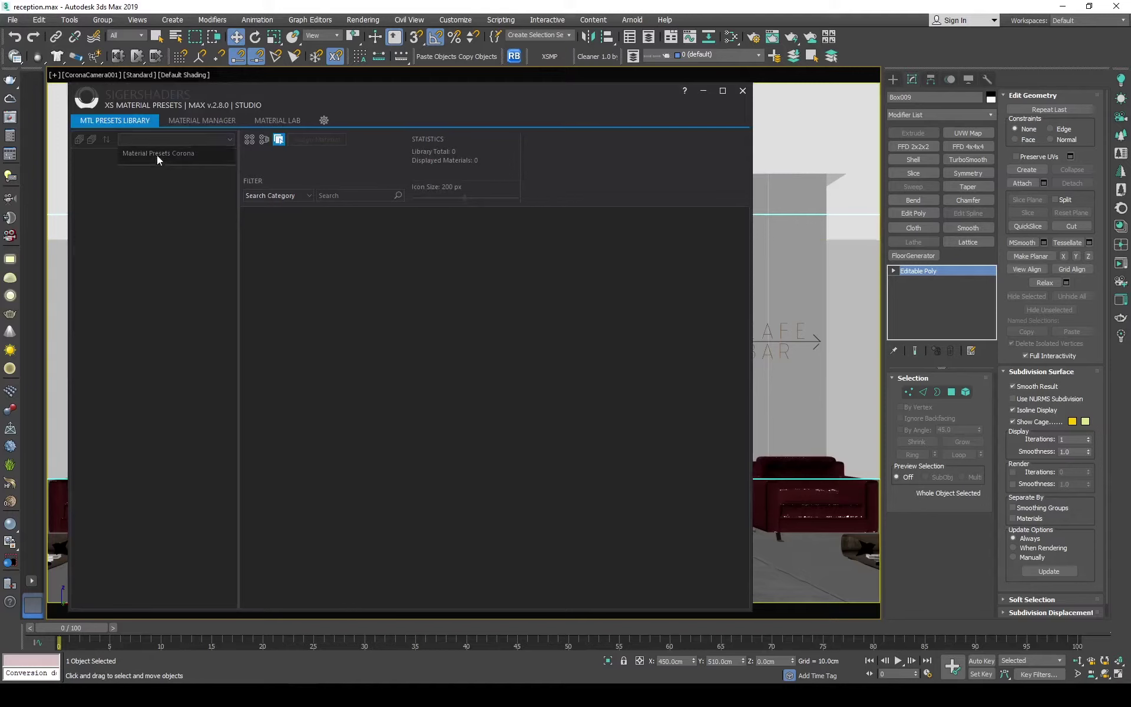
{"action": "left_click", "coordinate": [158, 154]}
{"action": "left_click", "coordinate": [116, 365]}
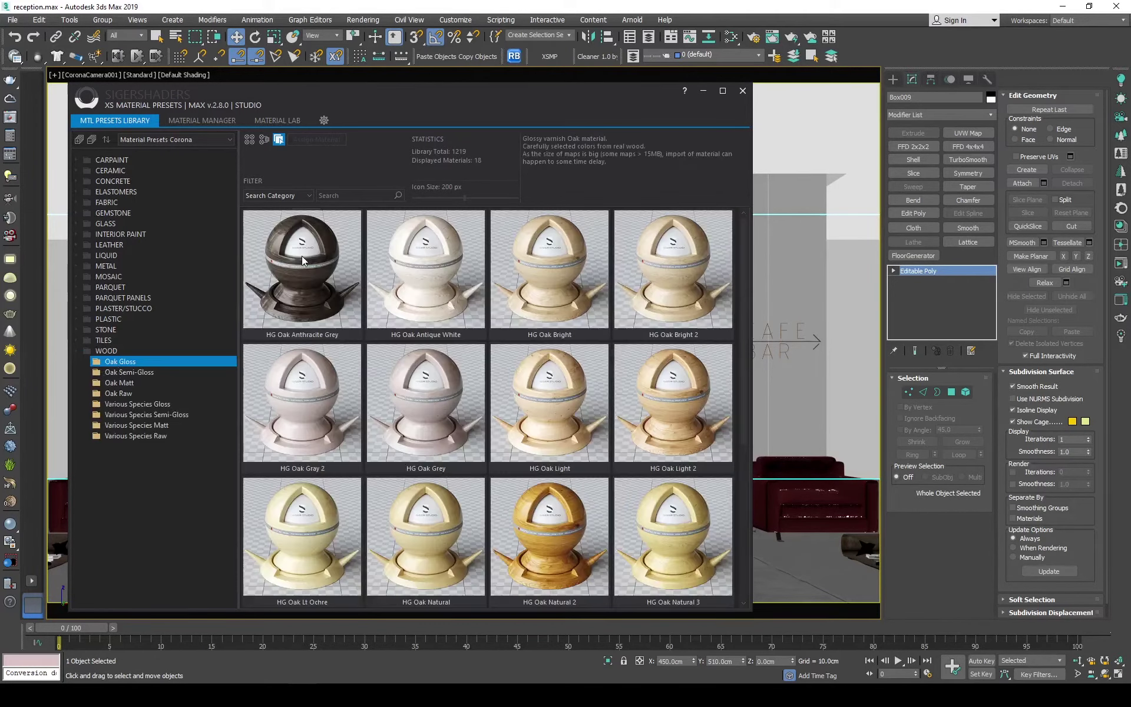
{"action": "left_click", "coordinate": [325, 140]}
{"action": "left_click", "coordinate": [743, 90]}
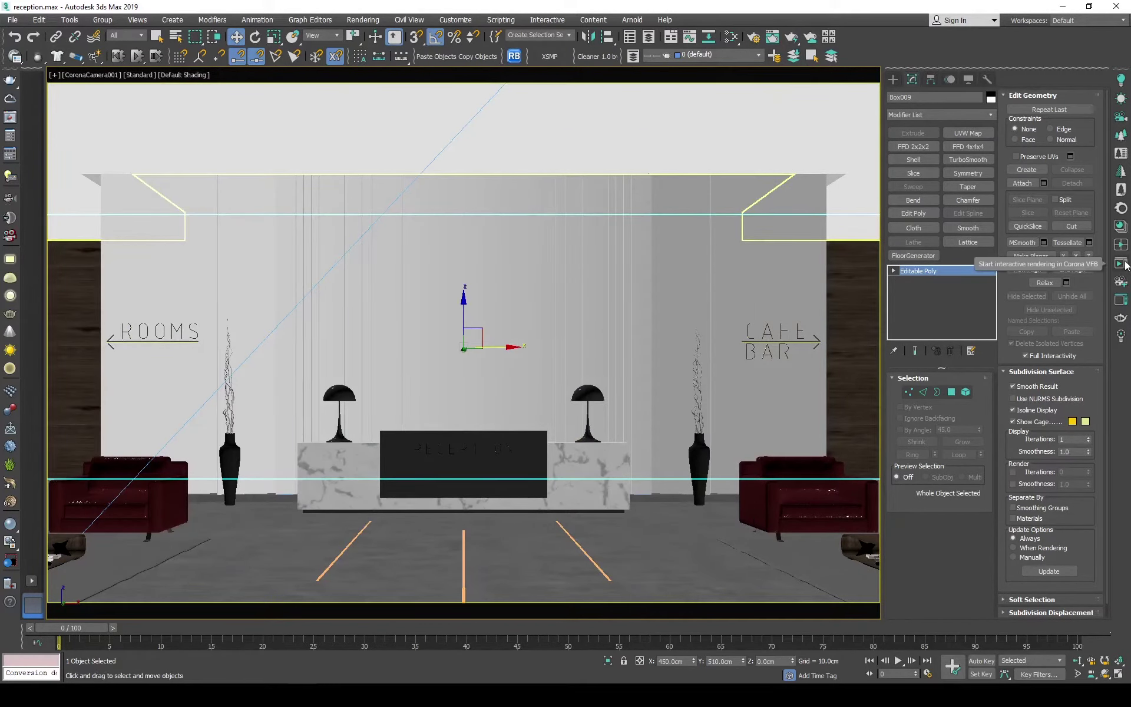
- Start an interactive render and give the walls a Box UVW Map without Real-World Map Size
{"action": "left_click", "coordinate": [1124, 264]}
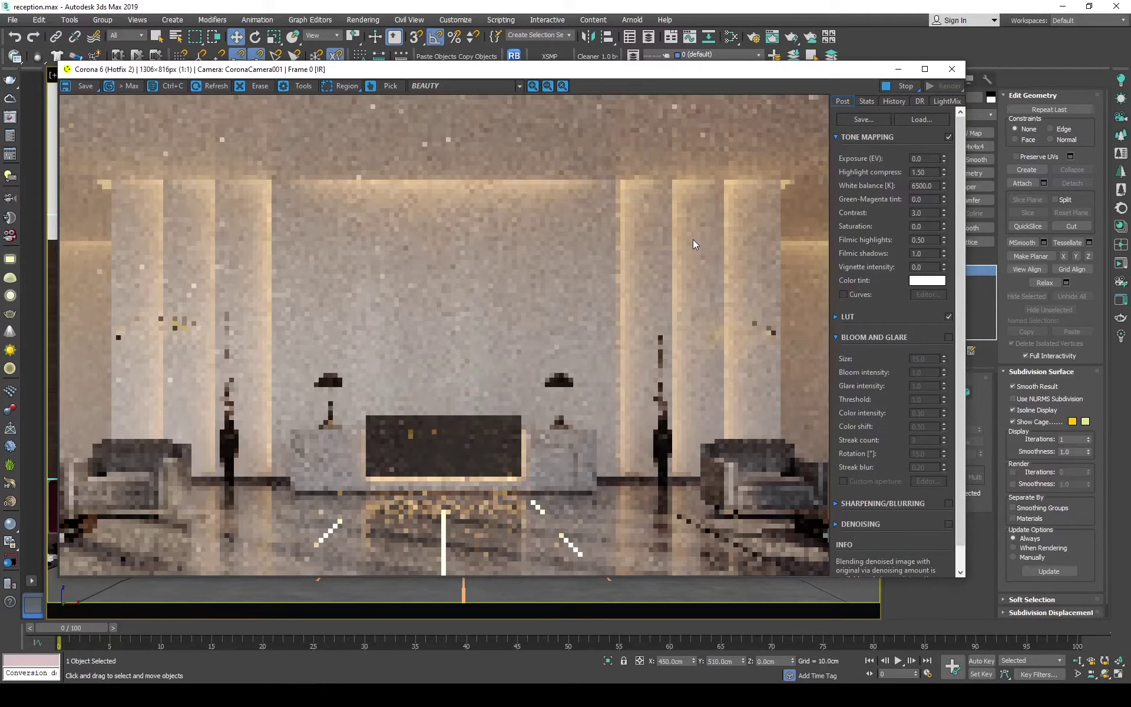
{"action": "scroll", "coordinate": [642, 391], "scroll_direction": "up", "scroll_amount": 3}
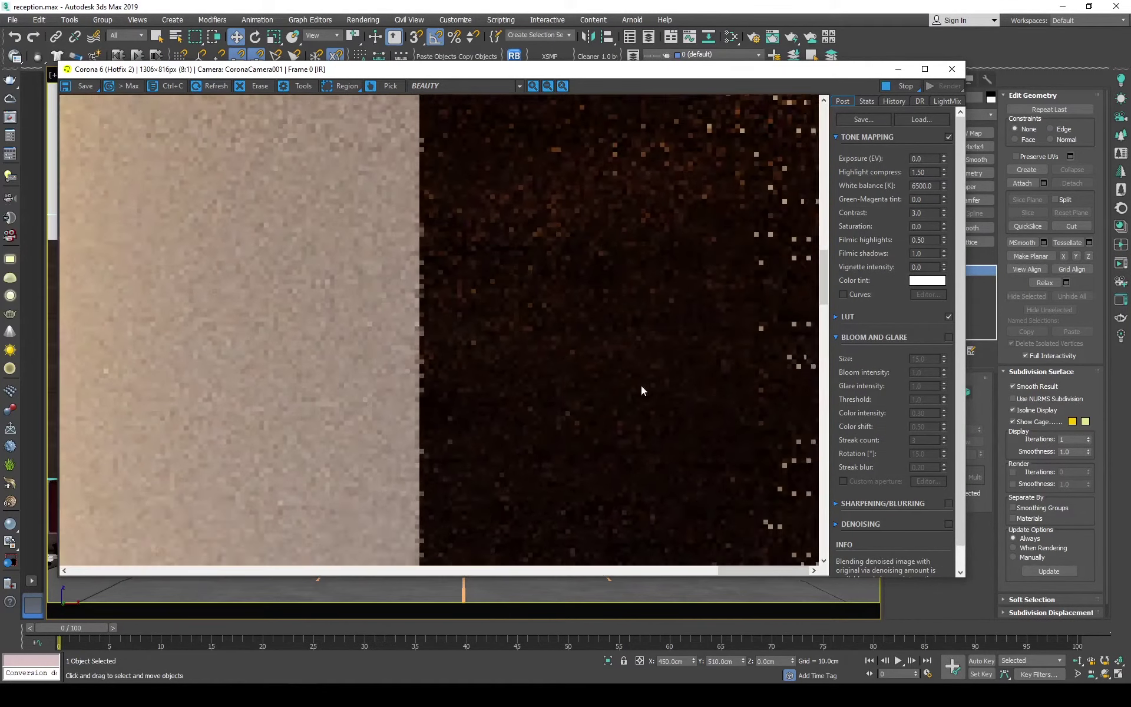
{"action": "scroll", "coordinate": [642, 391], "scroll_direction": "down", "scroll_amount": 2}
{"action": "left_click", "coordinate": [979, 133]}
{"action": "left_click", "coordinate": [929, 564]}
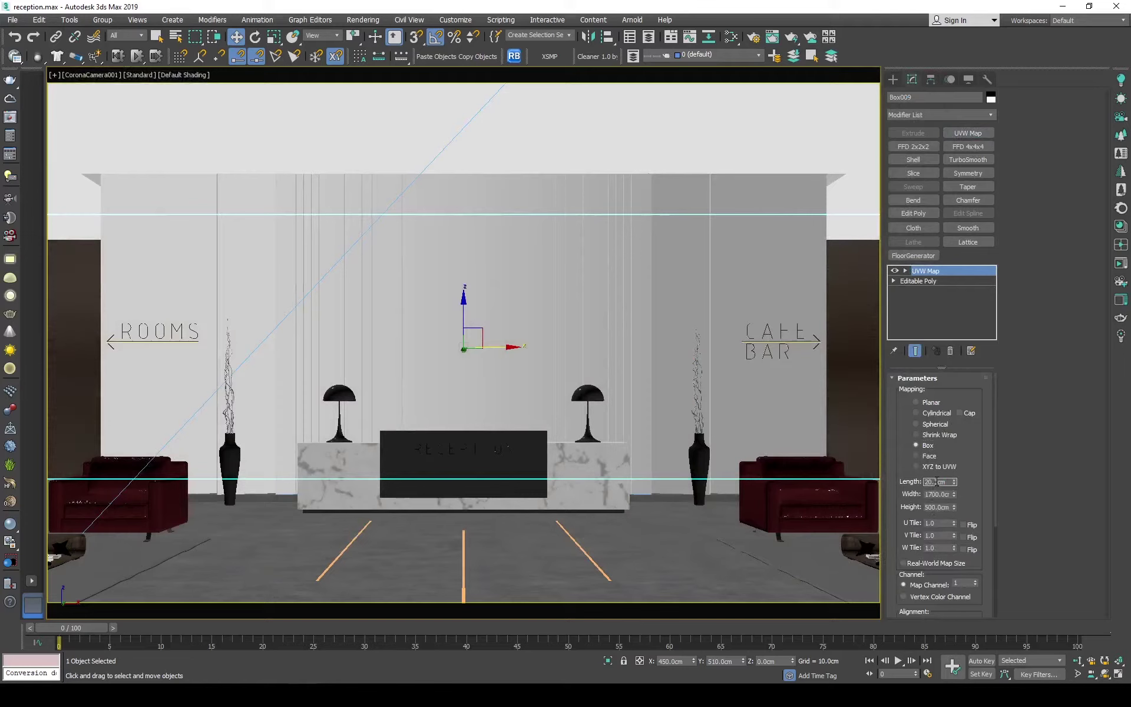
{"action": "scroll", "coordinate": [914, 478], "scroll_direction": "down", "scroll_amount": 3}
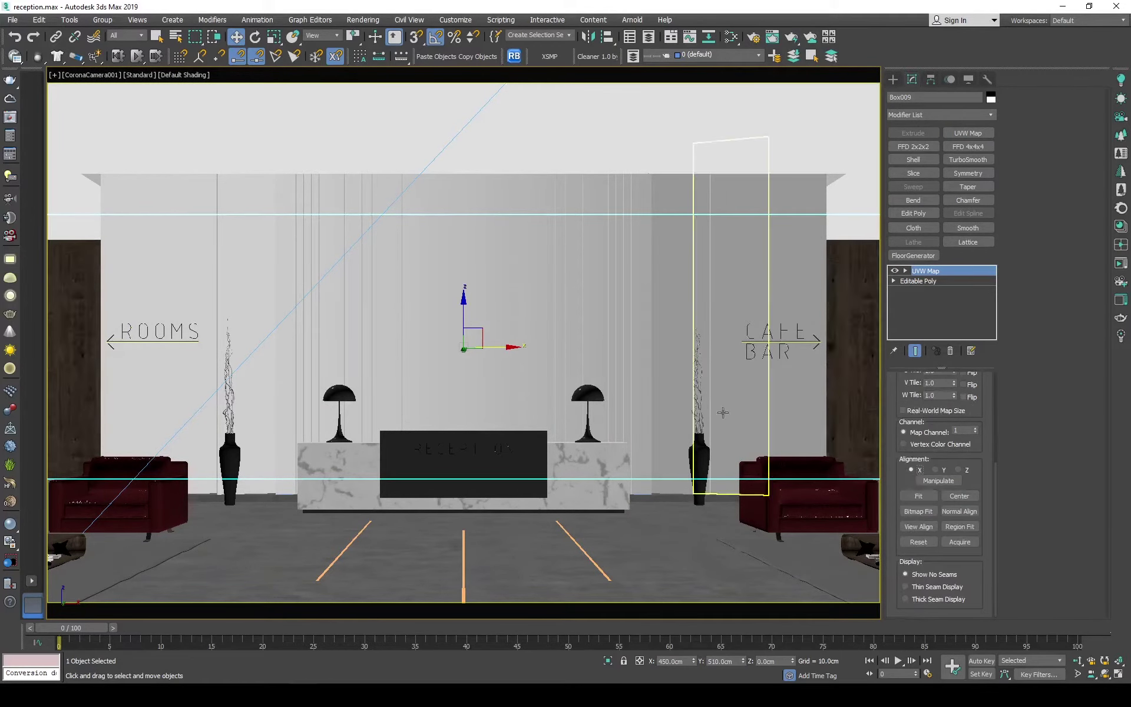
- Select the Corona light behind the back wall and re-render to inspect the wood walls
{"action": "key", "text": "F3"}
{"action": "left_click", "coordinate": [827, 148]}
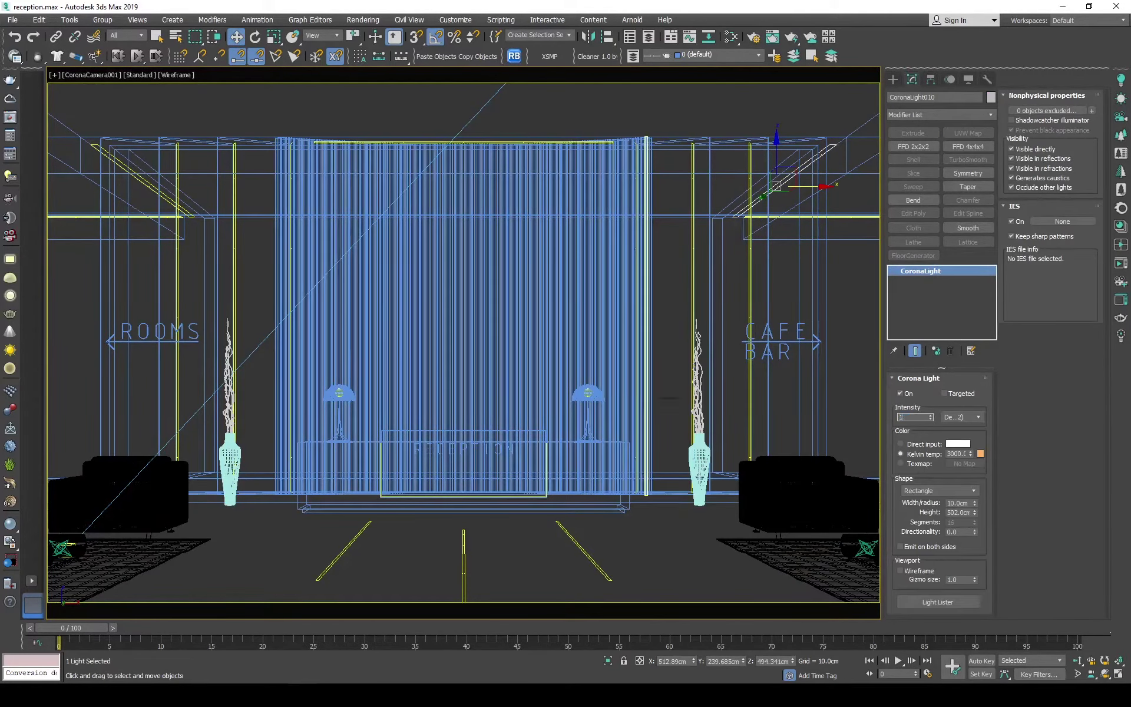
{"action": "key", "text": "shift+q"}
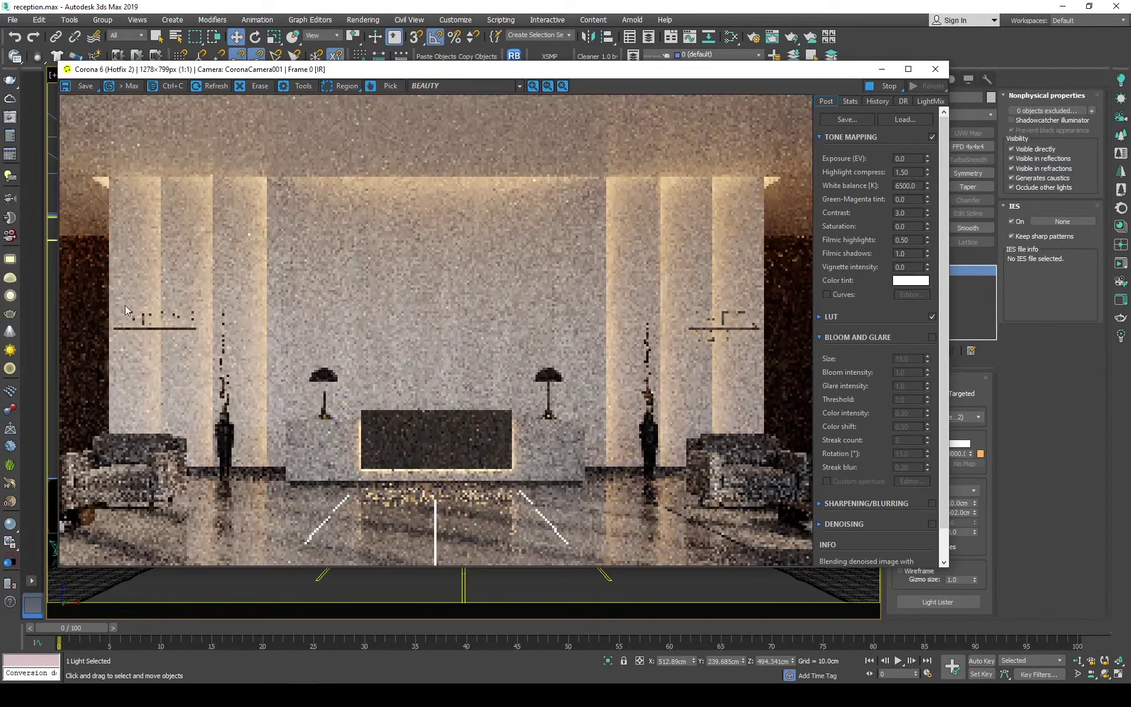
{"action": "scroll", "coordinate": [154, 257], "scroll_direction": "up", "scroll_amount": 2}
{"action": "scroll", "coordinate": [225, 263], "scroll_direction": "up", "scroll_amount": 1}
{"action": "scroll", "coordinate": [224, 260], "scroll_direction": "up", "scroll_amount": 1}
{"action": "scroll", "coordinate": [99, 334], "scroll_direction": "down", "scroll_amount": 4}
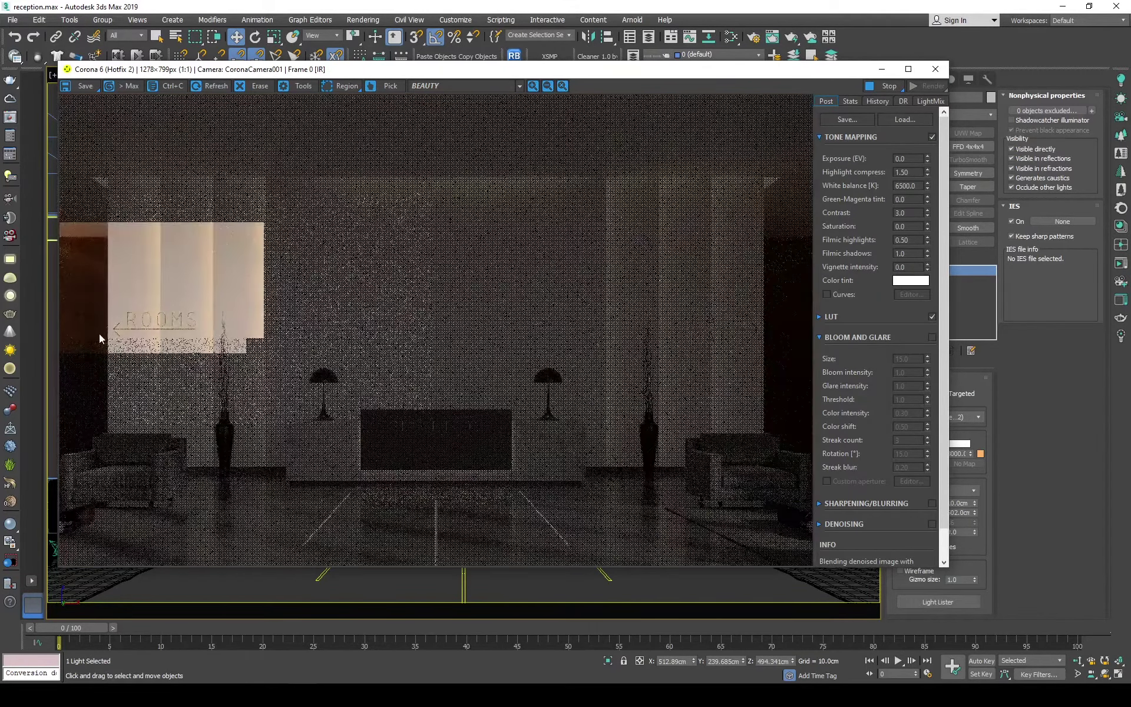
{"action": "scroll", "coordinate": [611, 351], "scroll_direction": "up", "scroll_amount": 3}
{"action": "scroll", "coordinate": [610, 352], "scroll_direction": "down", "scroll_amount": 2}
{"action": "scroll", "coordinate": [610, 351], "scroll_direction": "down", "scroll_amount": 2}
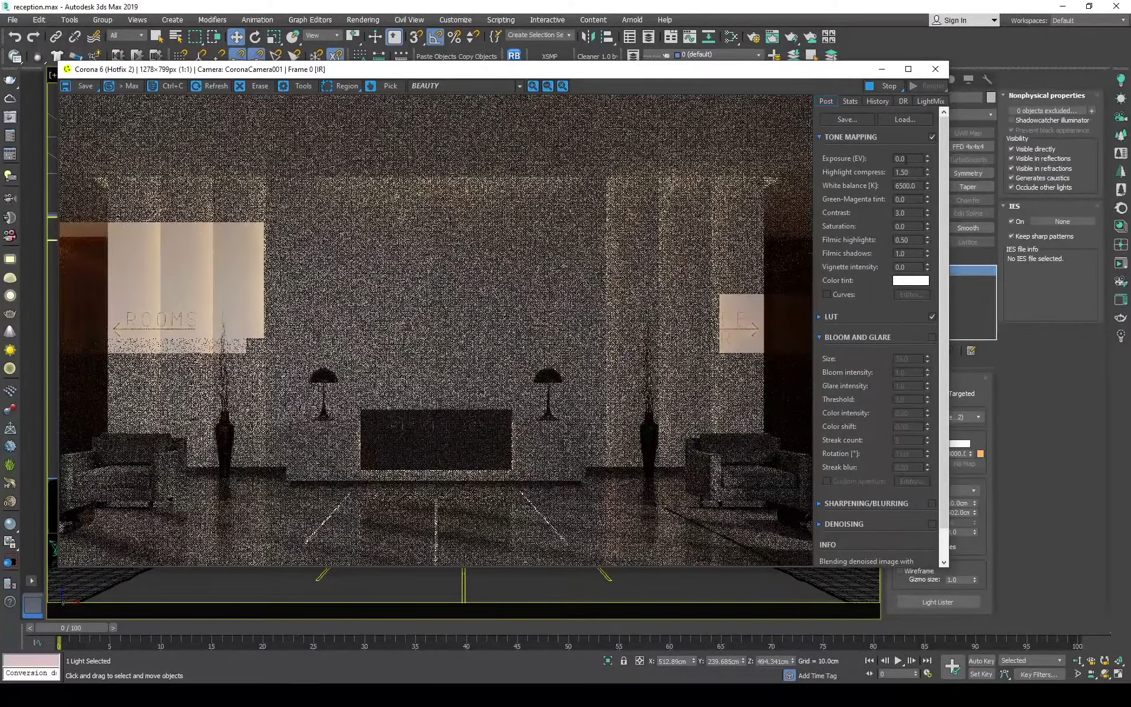
{"action": "left_click", "coordinate": [935, 69]}
- Deselect the light and view the room from the Top view
{"action": "left_click", "coordinate": [834, 295]}
{"action": "key", "text": "t"}
{"action": "scroll", "coordinate": [791, 302], "scroll_direction": "down", "scroll_amount": 5}
{"action": "scroll", "coordinate": [512, 202], "scroll_direction": "up", "scroll_amount": 2}
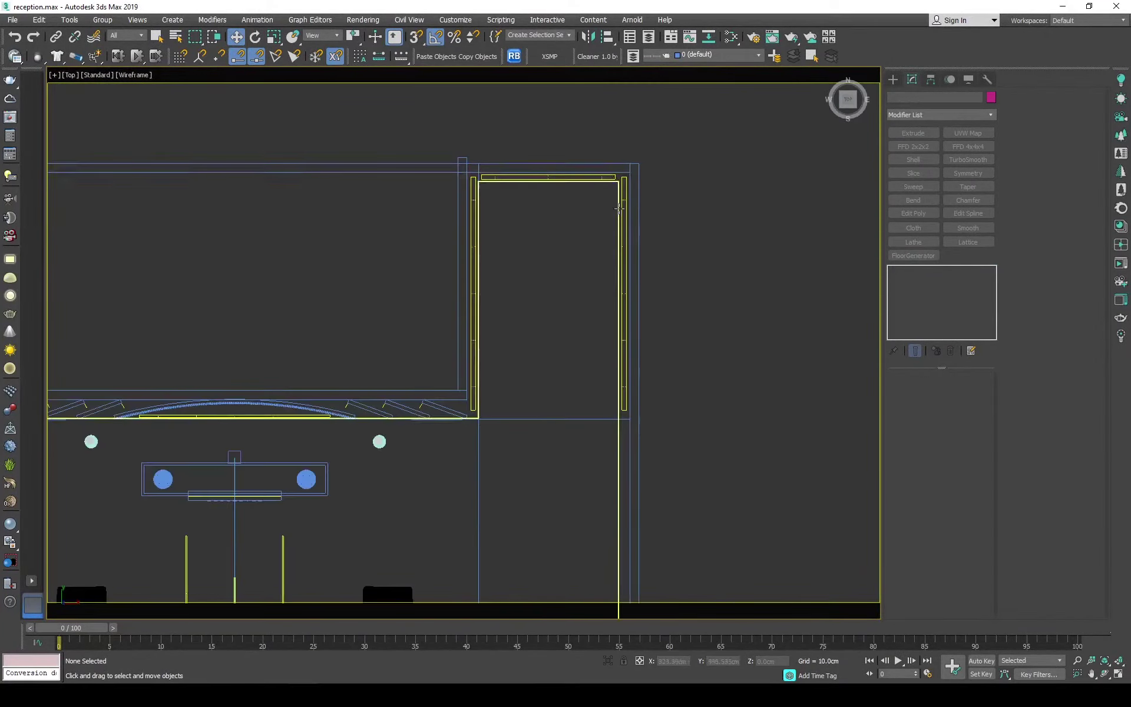
{"action": "scroll", "coordinate": [512, 202], "scroll_direction": "down", "scroll_amount": 2}
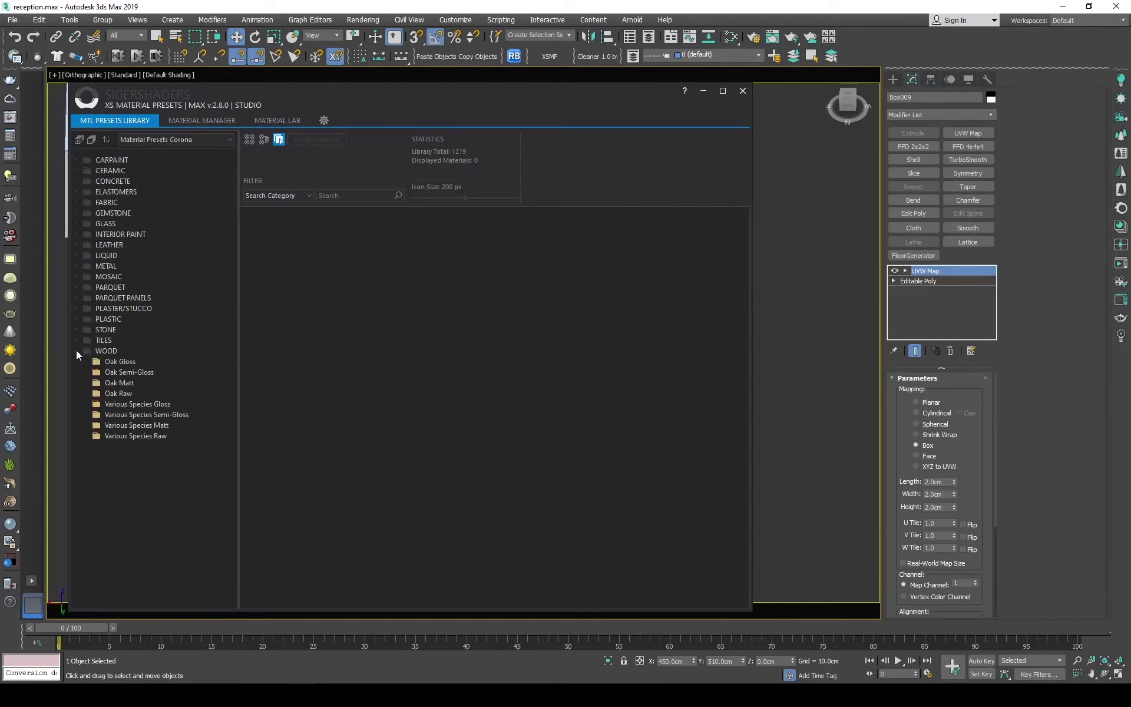
- Browse the Oak Gloss, Various Species and other wood preset folders, then close the library
{"action": "left_click", "coordinate": [111, 363]}
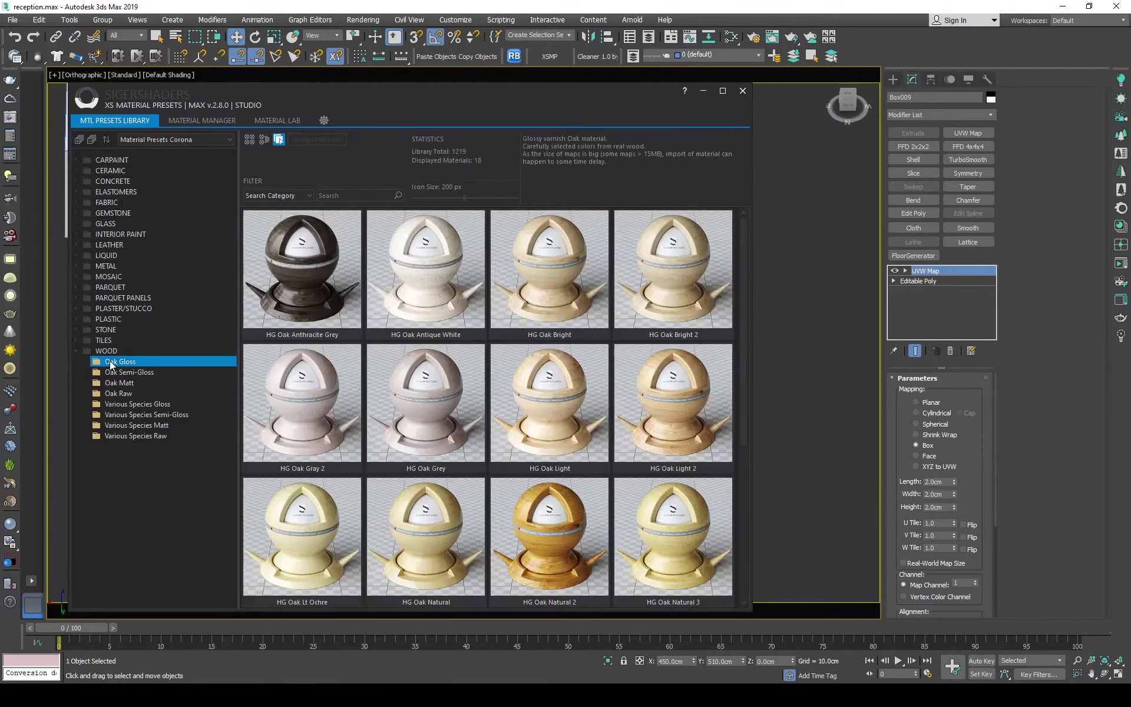
{"action": "left_click", "coordinate": [132, 372]}
{"action": "left_click", "coordinate": [139, 414]}
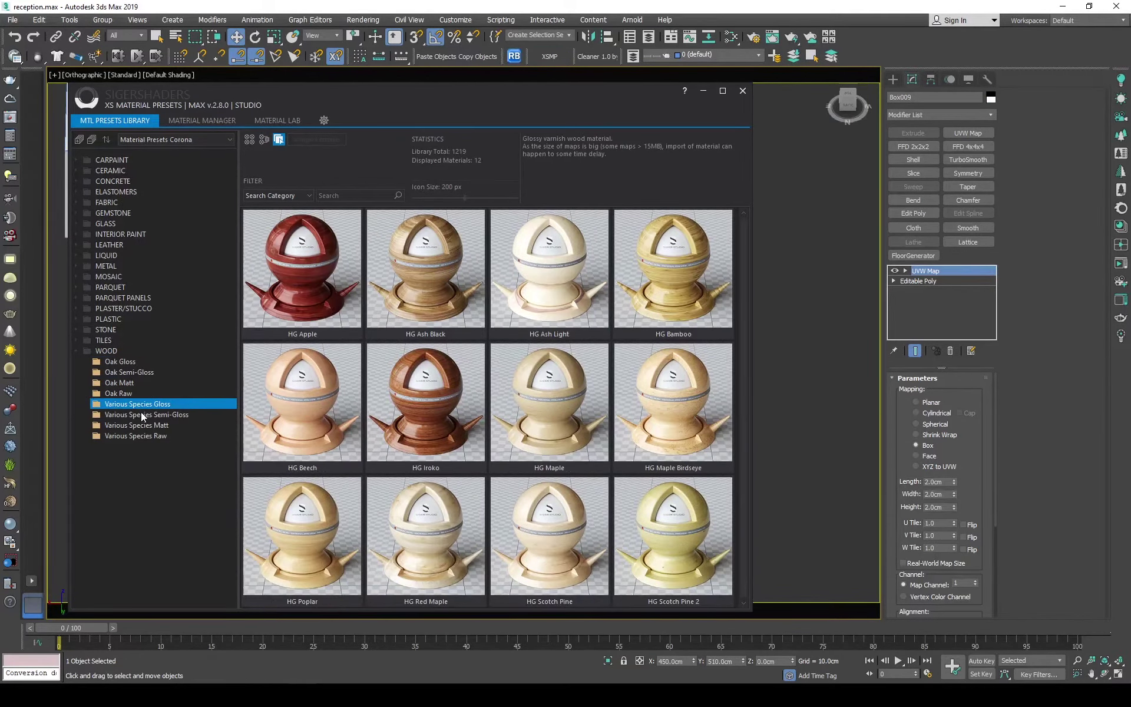
{"action": "left_click", "coordinate": [145, 434]}
{"action": "left_click", "coordinate": [121, 362]}
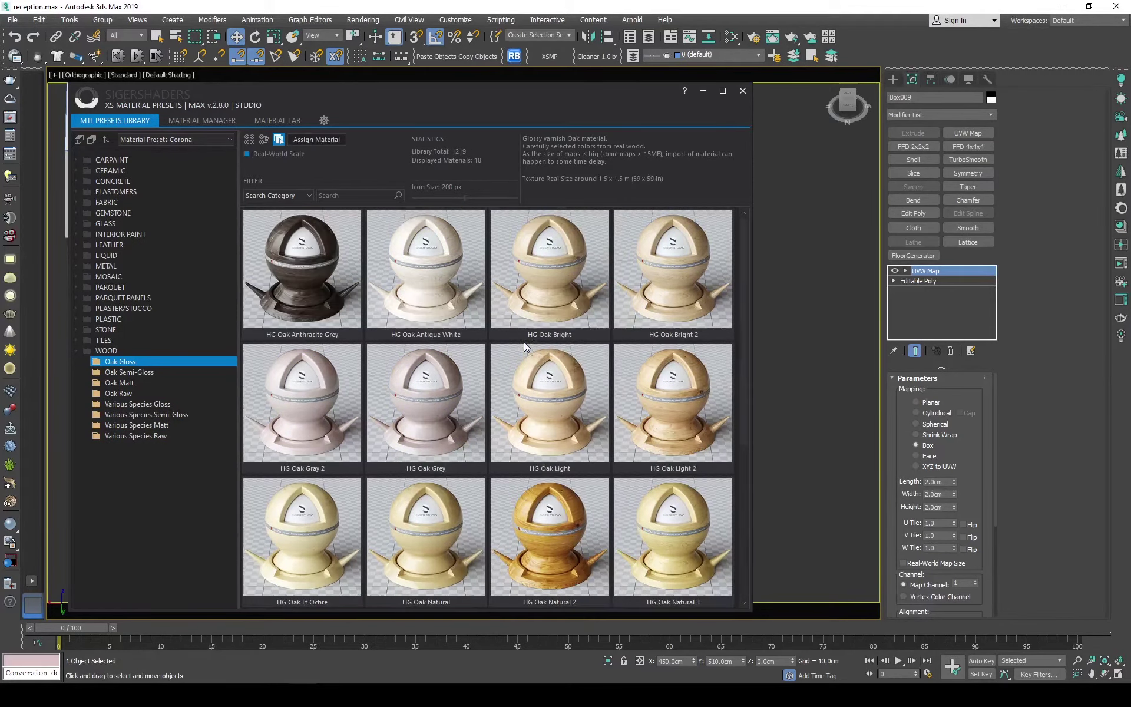
{"action": "left_click", "coordinate": [743, 92]}
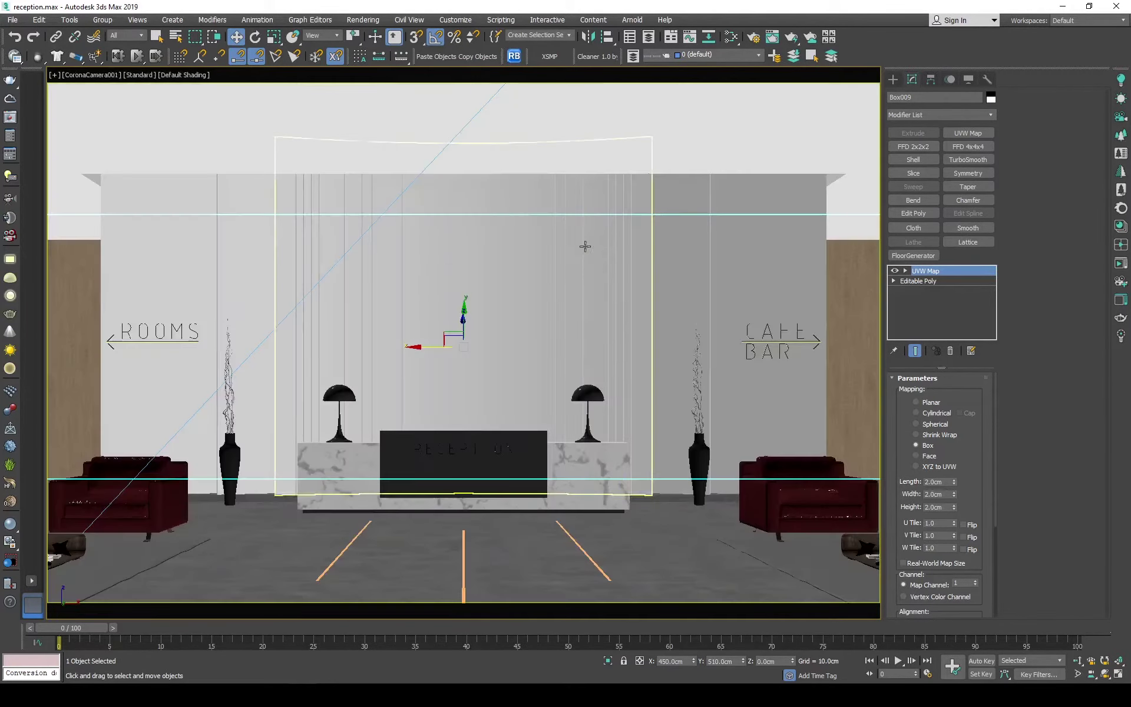
- Run a Corona interactive render of the camera view and zoom the frame buffer
{"action": "left_click", "coordinate": [1121, 263]}
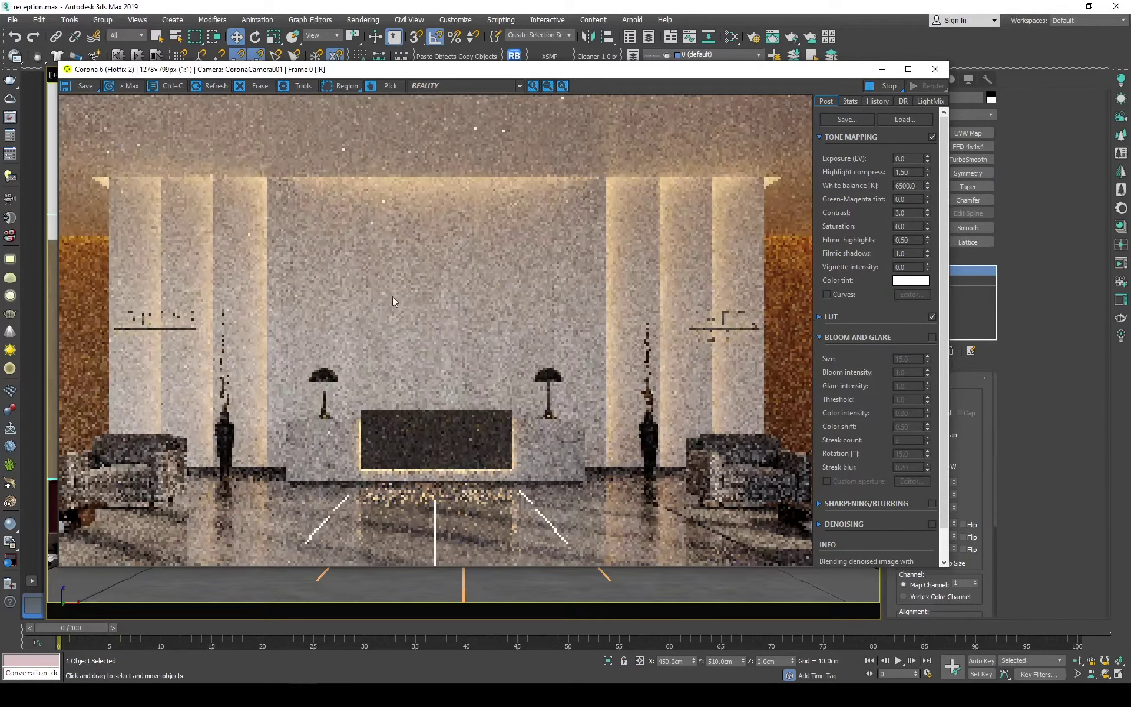
{"action": "scroll", "coordinate": [752, 370], "scroll_direction": "up", "scroll_amount": 2}
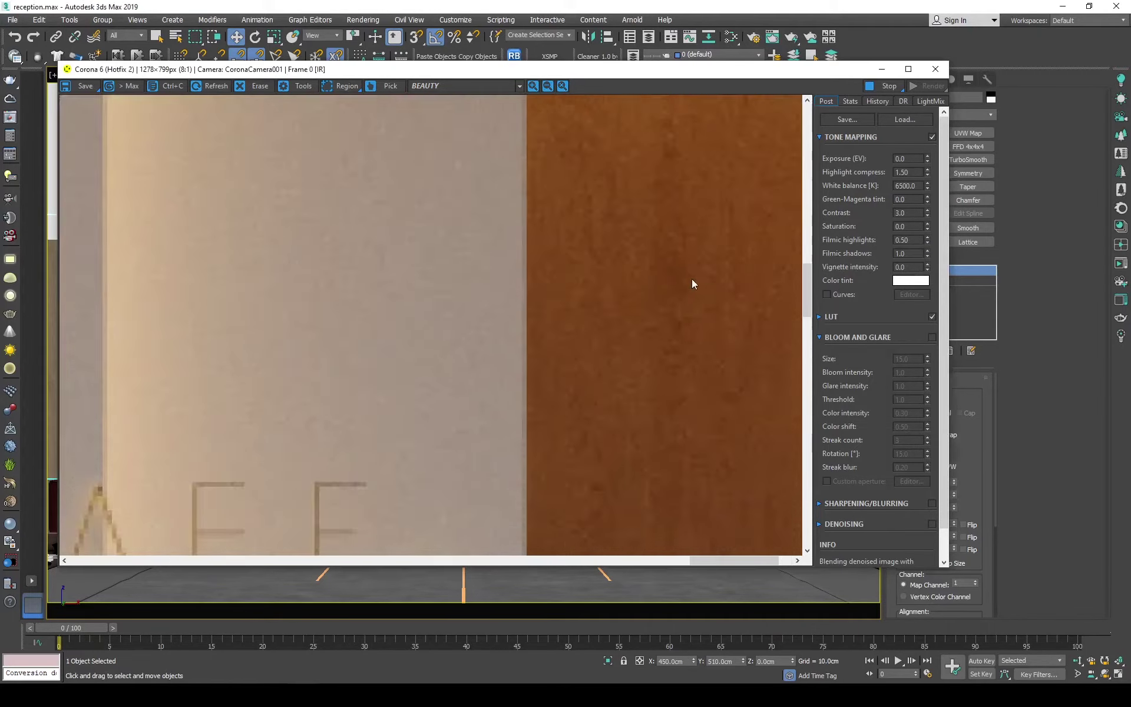
{"action": "scroll", "coordinate": [692, 283], "scroll_direction": "down", "scroll_amount": 2}
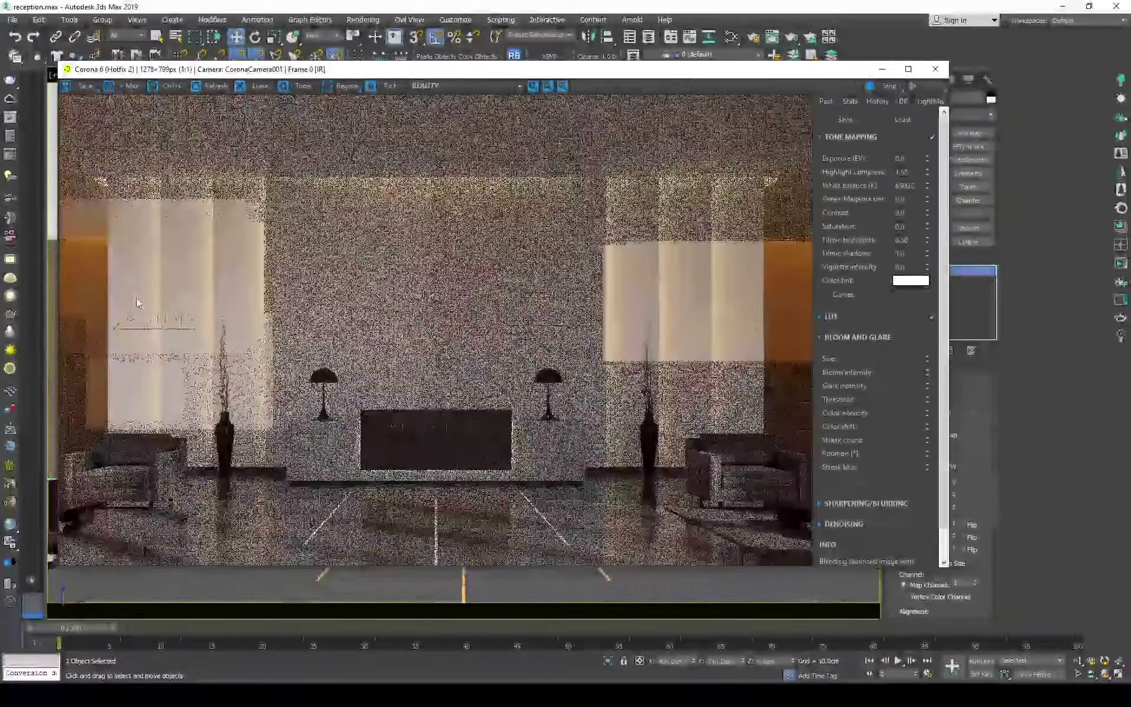
- Move the right vase group along X toward the side wall
{"action": "left_click", "coordinate": [936, 69]}
{"action": "key", "text": "t"}
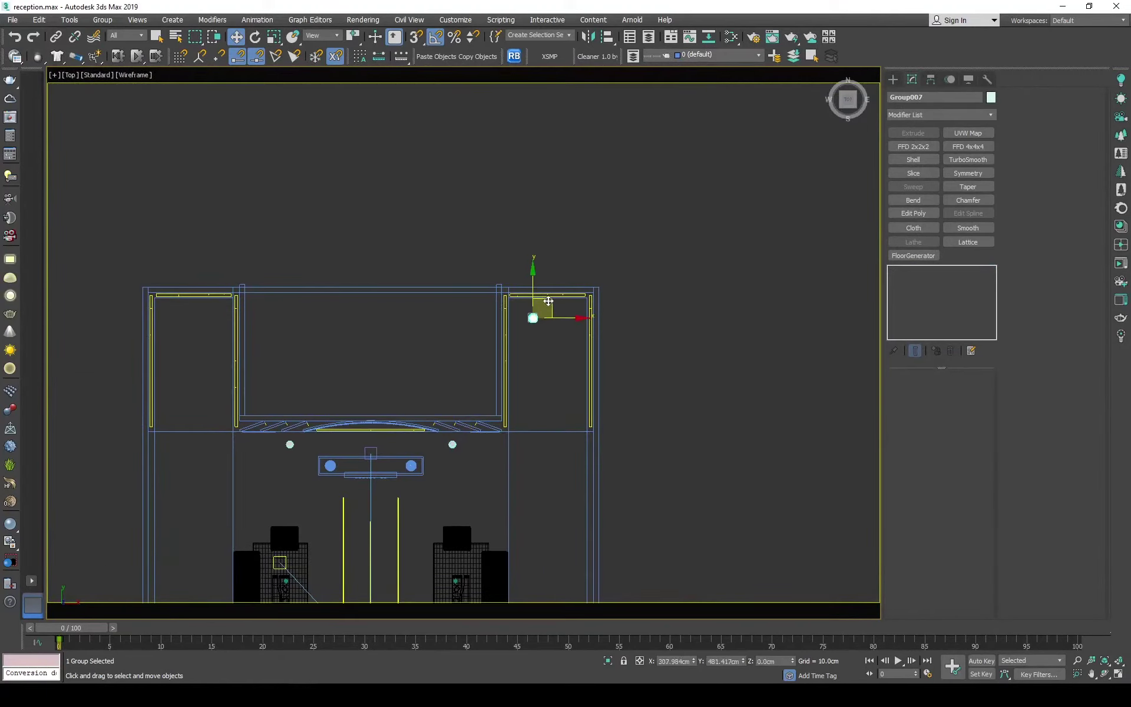
{"action": "left_click", "coordinate": [545, 306]}
{"action": "key", "text": "c"}
{"action": "key", "text": "F3"}
{"action": "left_click_drag", "start_coordinate": [828, 405], "coordinate": [878, 405]}
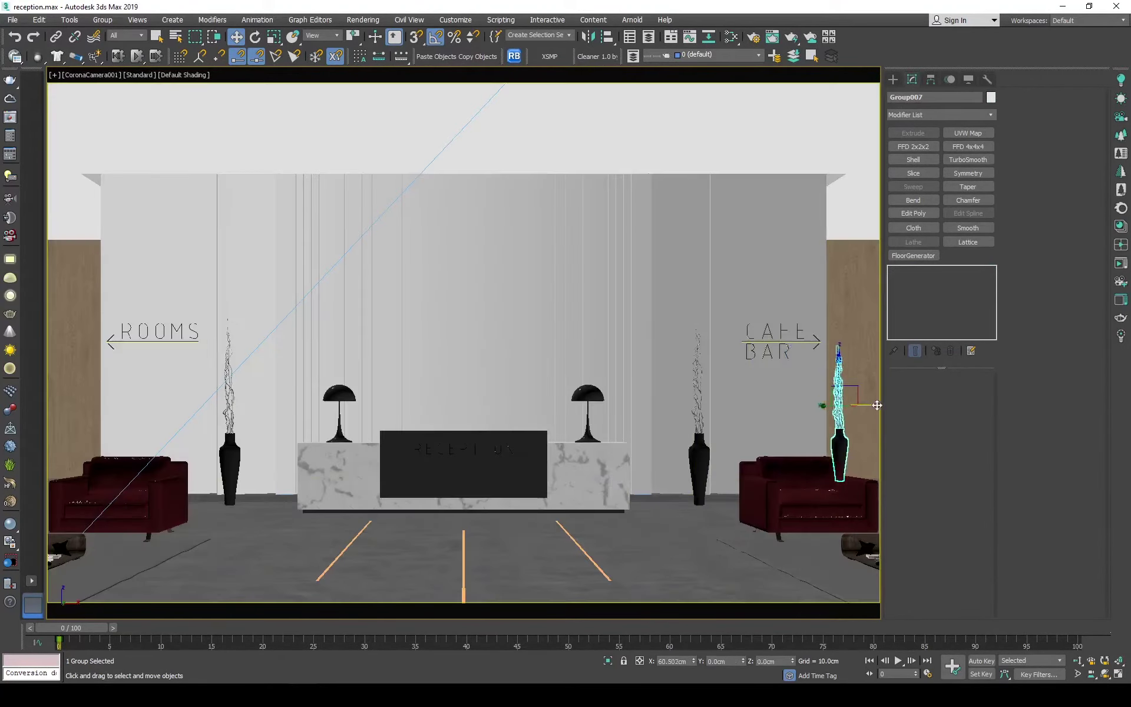
- Shift-move a copy of the other vase group beside the left armchair in the Top view
{"action": "key", "text": "t"}
{"action": "scroll", "coordinate": [531, 353], "scroll_direction": "down", "scroll_amount": 2}
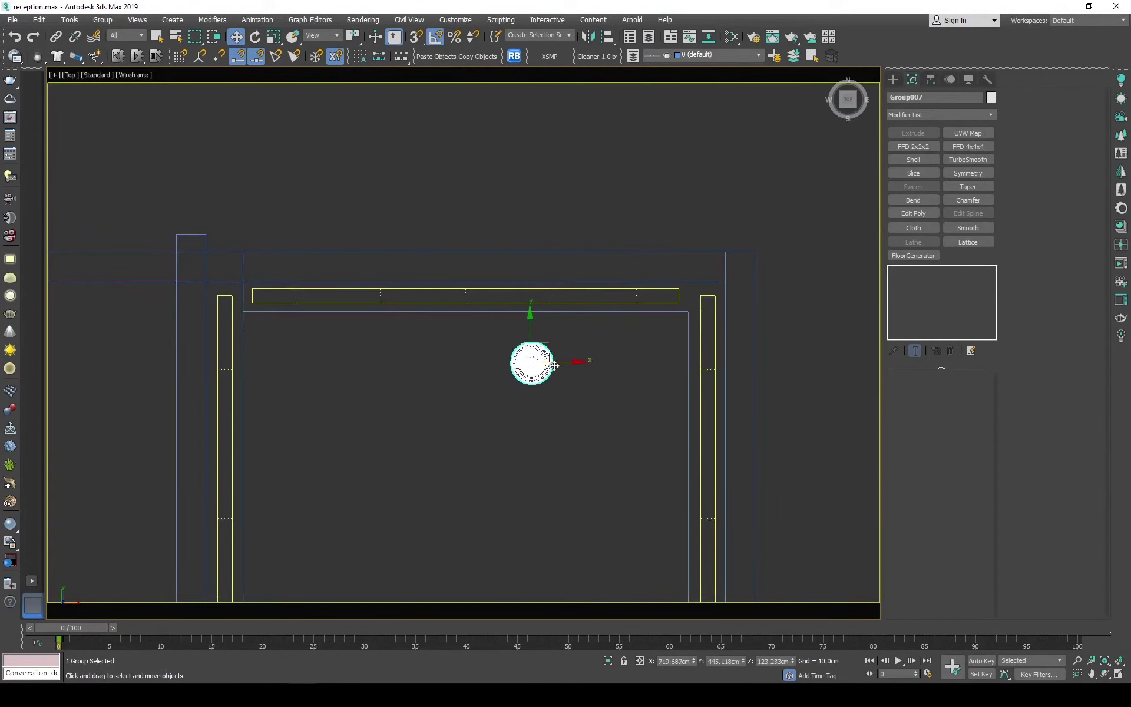
{"action": "scroll", "coordinate": [195, 350], "scroll_direction": "down", "scroll_amount": 3}
{"action": "left_click", "coordinate": [195, 348]}
{"action": "left_click_drag", "start_coordinate": [195, 350], "coordinate": [452, 365], "text": "shift"}
{"action": "key", "text": "Return"}
- Check the vase placement in the camera and Top views
{"action": "key", "text": "c"}
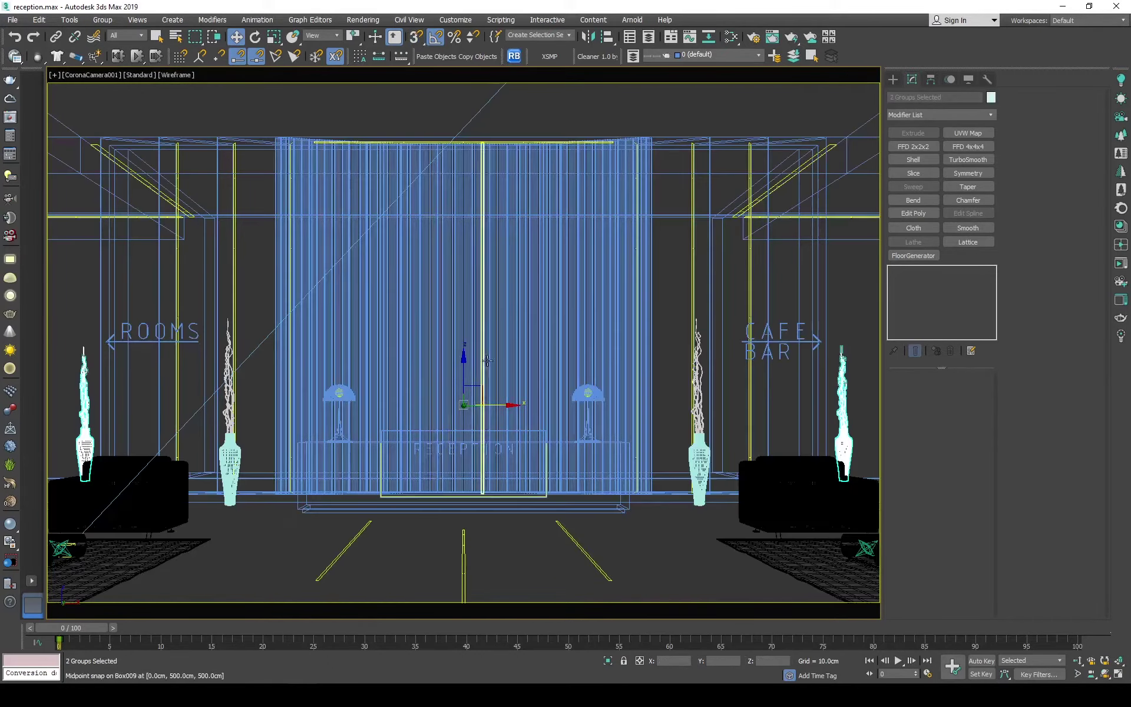
{"action": "key", "text": "F3"}
{"action": "key", "text": "t"}
{"action": "key", "text": "c"}
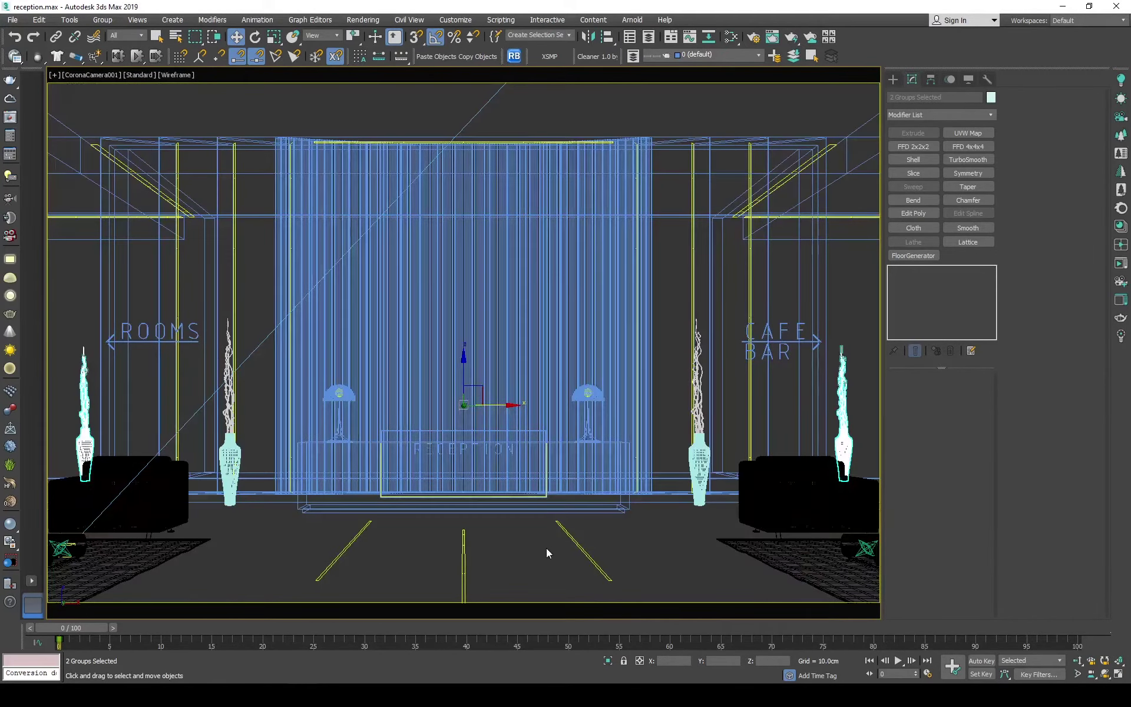
{"action": "key", "text": "F3"}
{"action": "key", "text": "ctrl+d"}
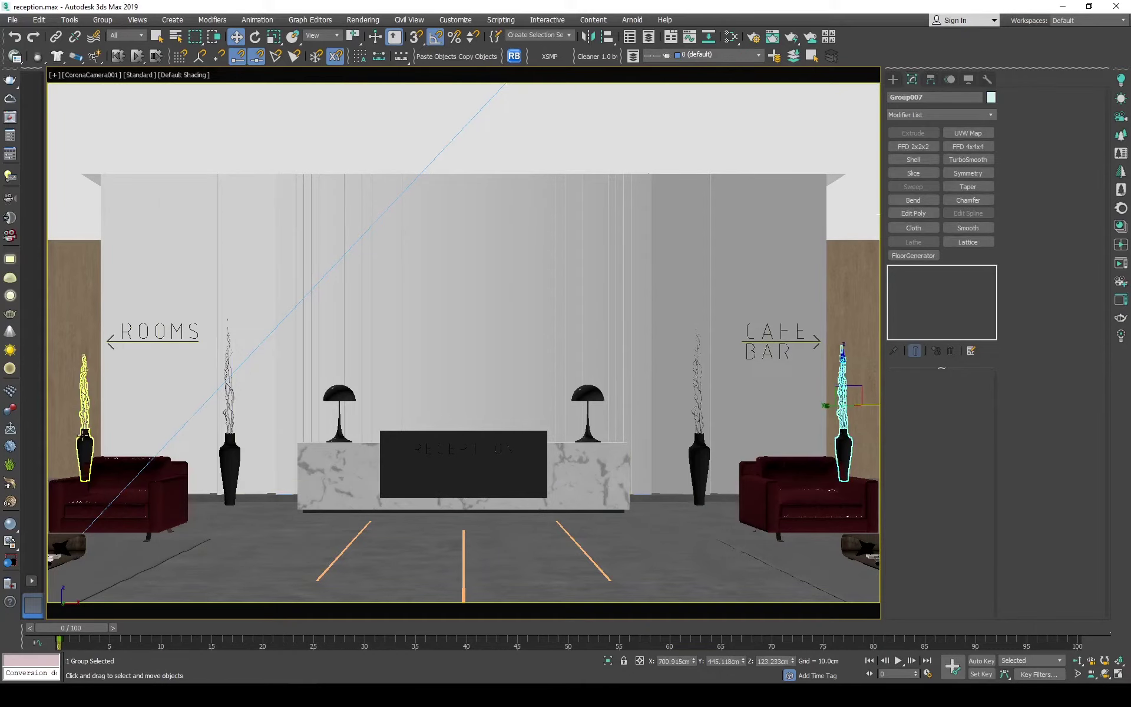
{"action": "key", "text": "t"}
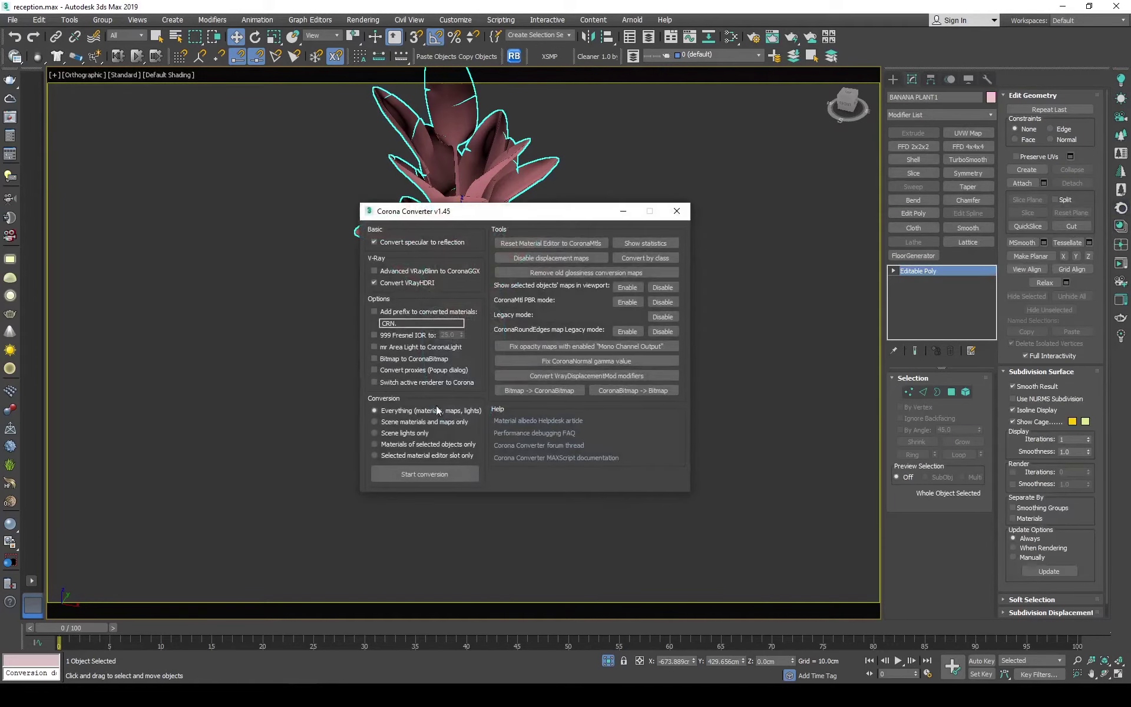
- Convert the merged banana plant with the Corona Converter and place it behind the left armchair
{"action": "left_click", "coordinate": [423, 475]}
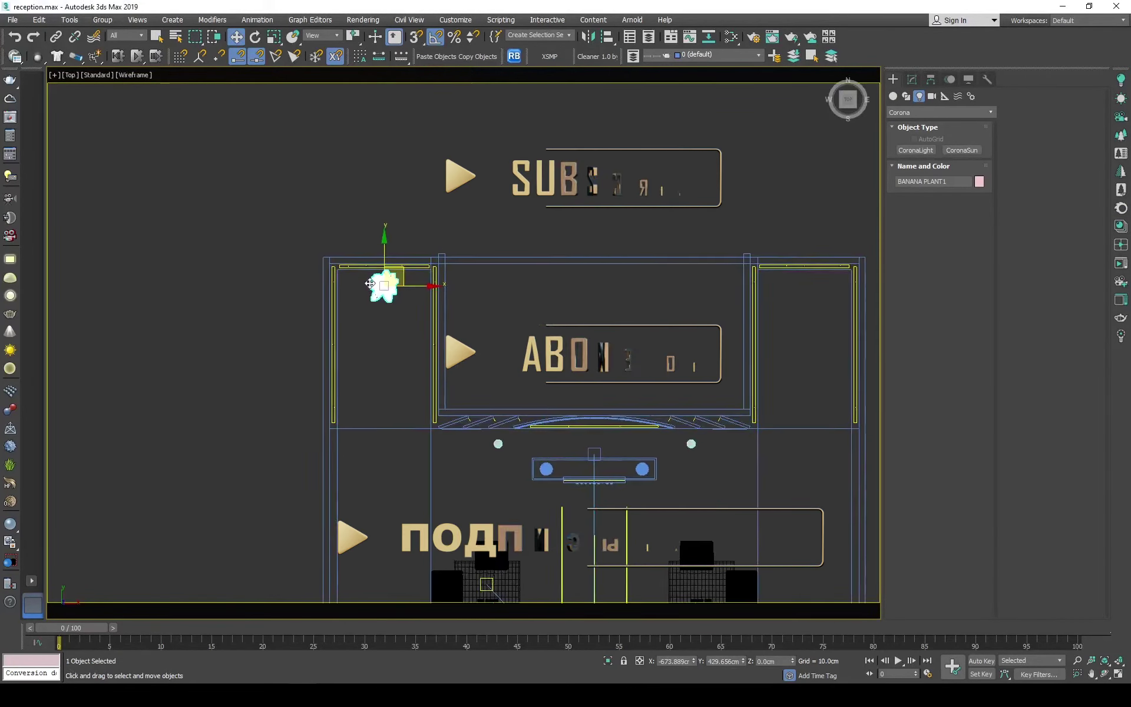
{"action": "key", "text": "z"}
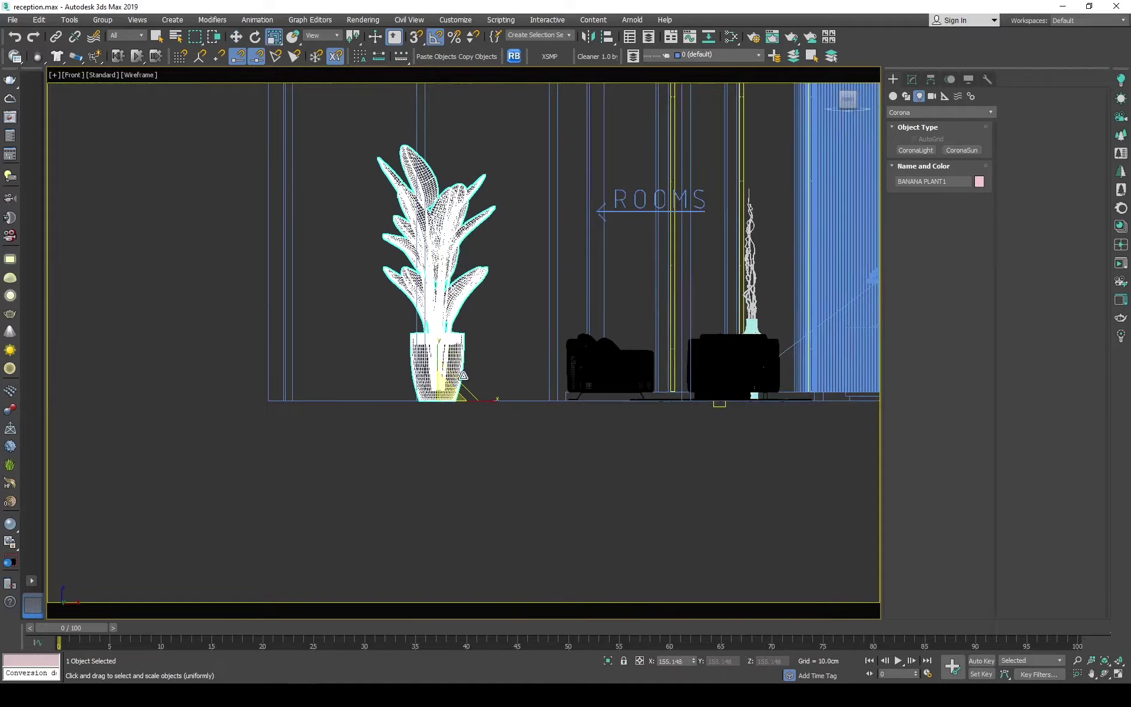
{"action": "key", "text": "t"}
{"action": "key", "text": "e"}
{"action": "key", "text": "F3"}
{"action": "key", "text": "w"}
{"action": "key", "text": "c"}
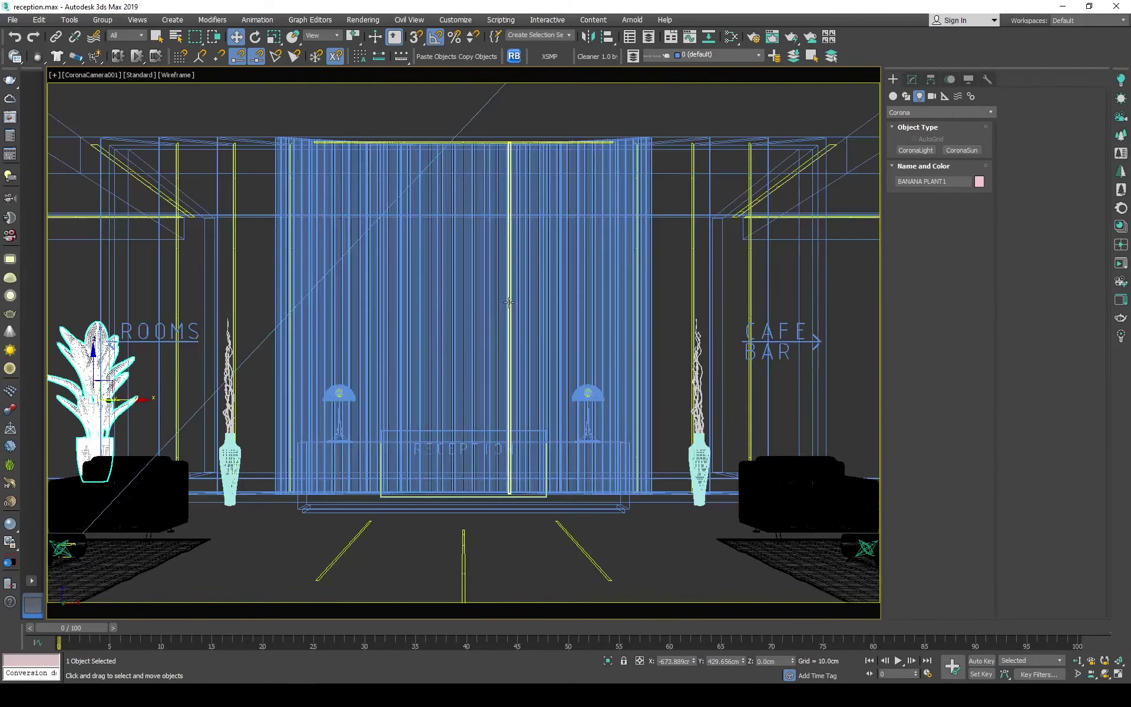
{"action": "key", "text": "f"}
{"action": "key", "text": "c"}
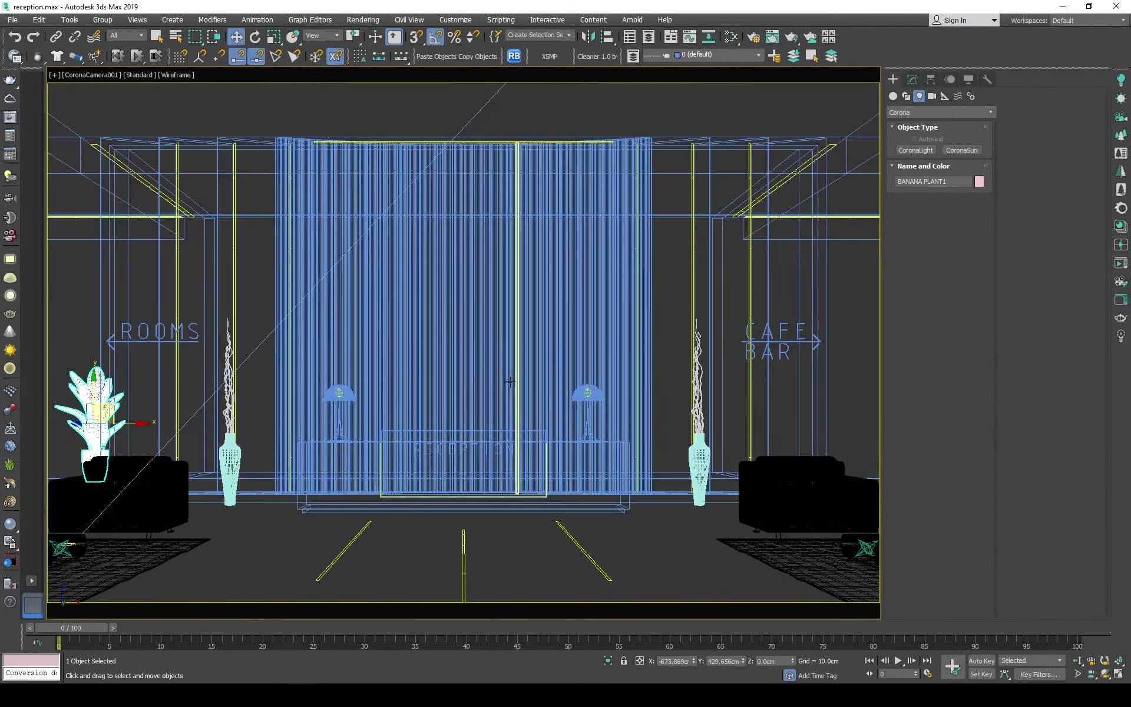
{"action": "key", "text": "F3"}
{"action": "left_click_drag", "start_coordinate": [128, 420], "coordinate": [119, 421]}
- Make an instanced copy of the banana plant behind the right armchair
{"action": "key", "text": "t"}
{"action": "key", "text": "F3"}
{"action": "scroll", "coordinate": [430, 354], "scroll_direction": "down", "scroll_amount": 2}
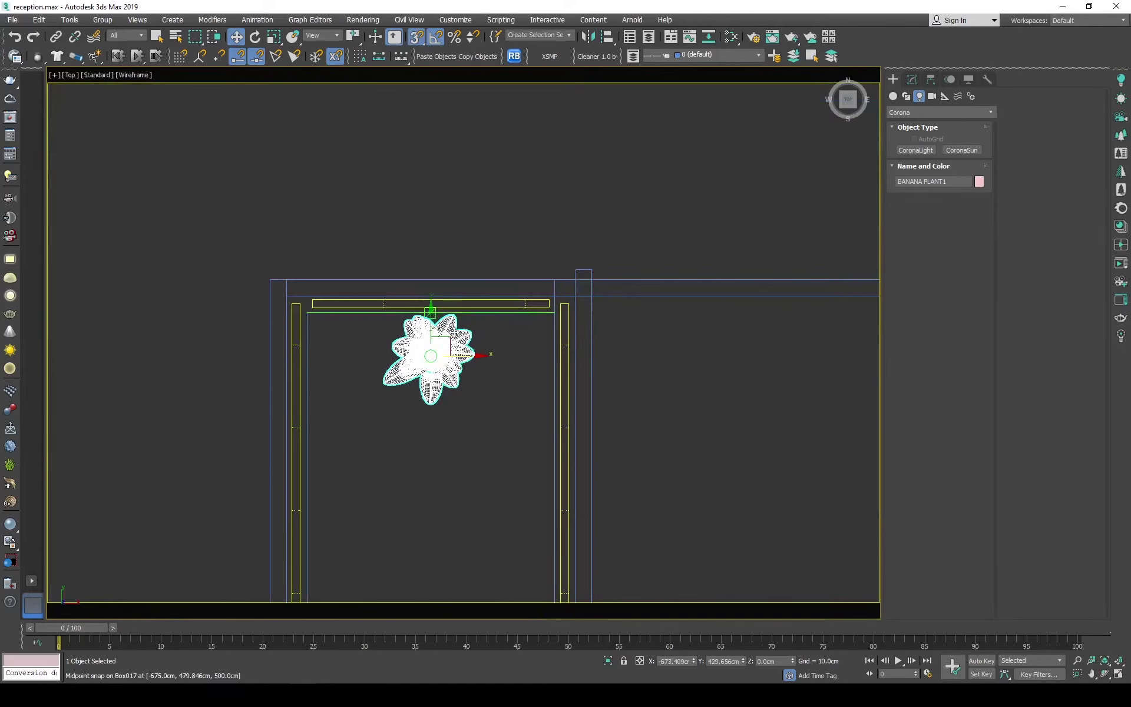
{"action": "scroll", "coordinate": [430, 354], "scroll_direction": "down", "scroll_amount": 3}
{"action": "left_click_drag", "start_coordinate": [303, 337], "coordinate": [769, 325], "text": "shift"}
{"action": "key", "text": "Return"}
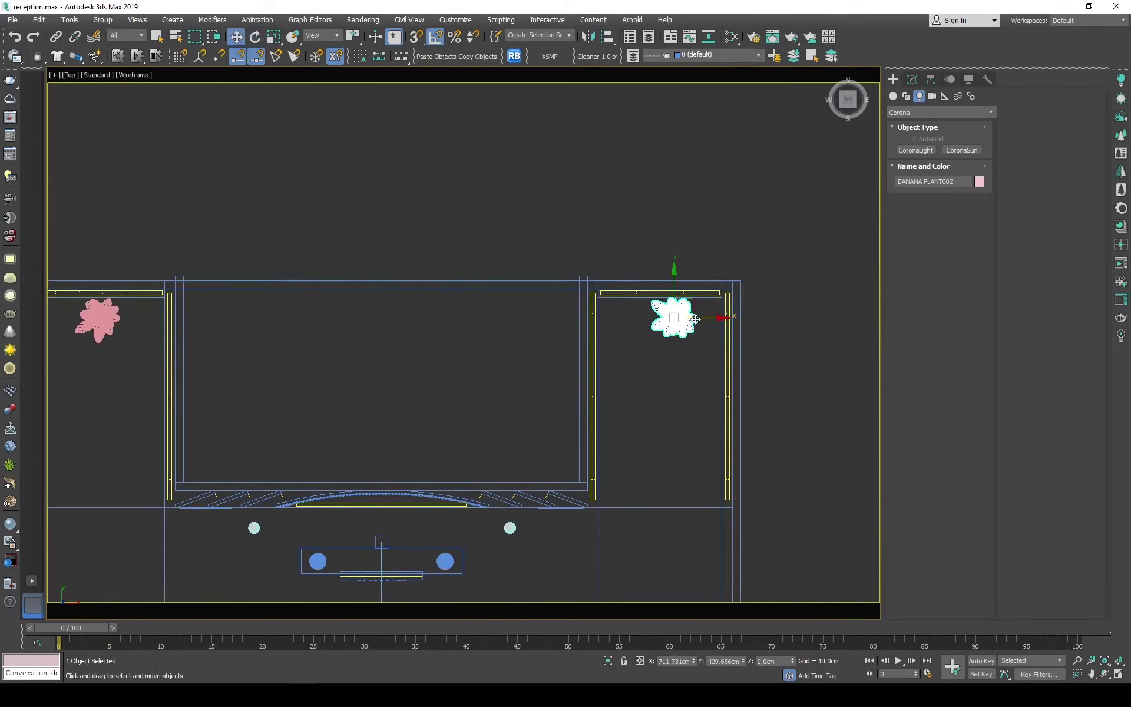
{"action": "key", "text": "c"}
{"action": "key", "text": "F3"}
{"action": "key", "text": "F3"}
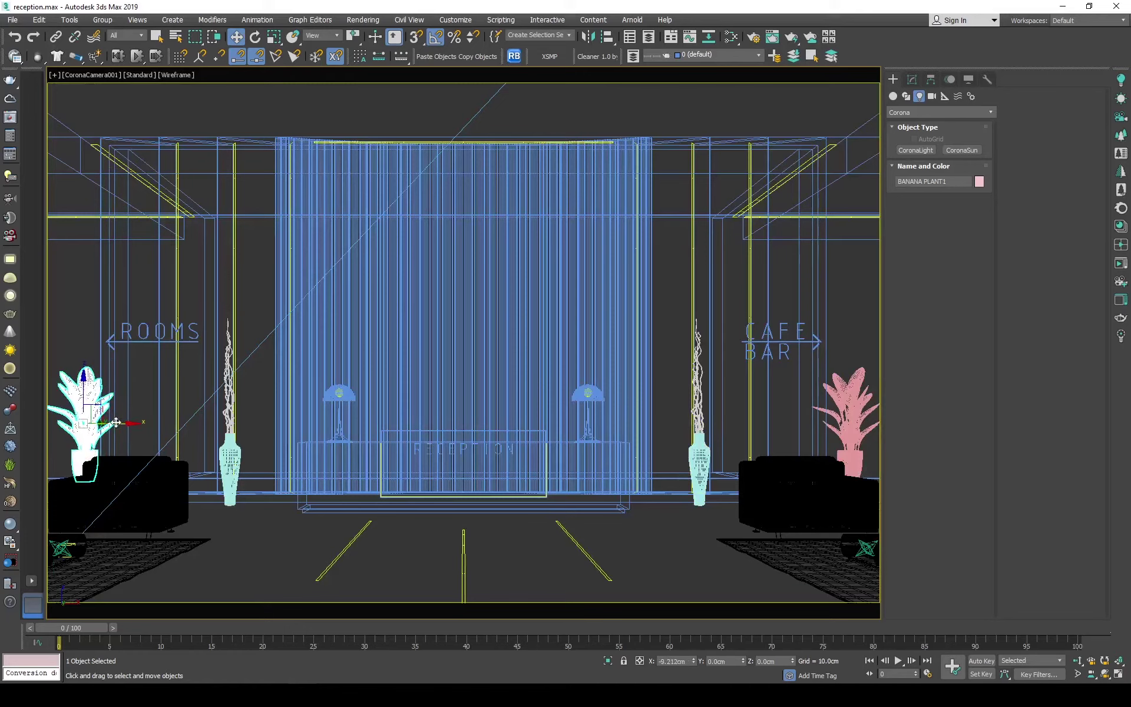
{"action": "left_click", "coordinate": [871, 426]}
{"action": "key", "text": "F3"}
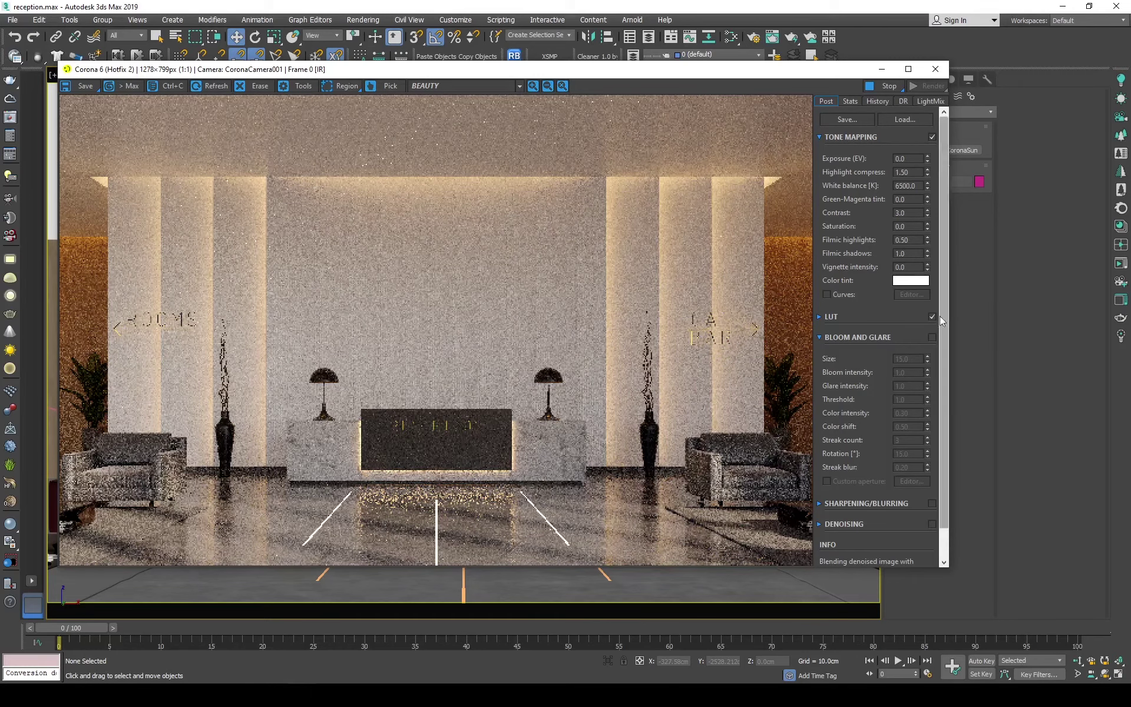
- Set the Adanmq_Advantix_100 LUT opacity to 0.3 and the exposure to 0.2
{"action": "left_click", "coordinate": [922, 316]}
{"action": "type", "text": "30"}
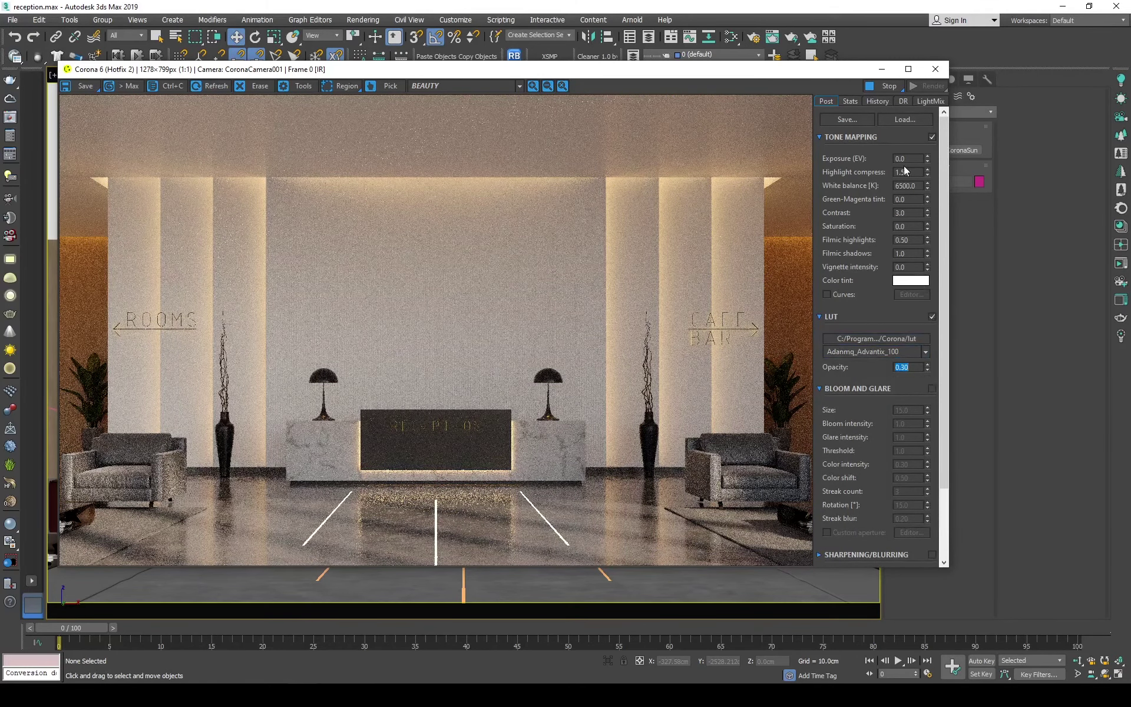
{"action": "left_click", "coordinate": [908, 158]}
{"action": "type", "text": "0.1"}
{"action": "key", "text": "BackSpace"}
{"action": "type", "text": "2"}
{"action": "key", "text": "Return"}
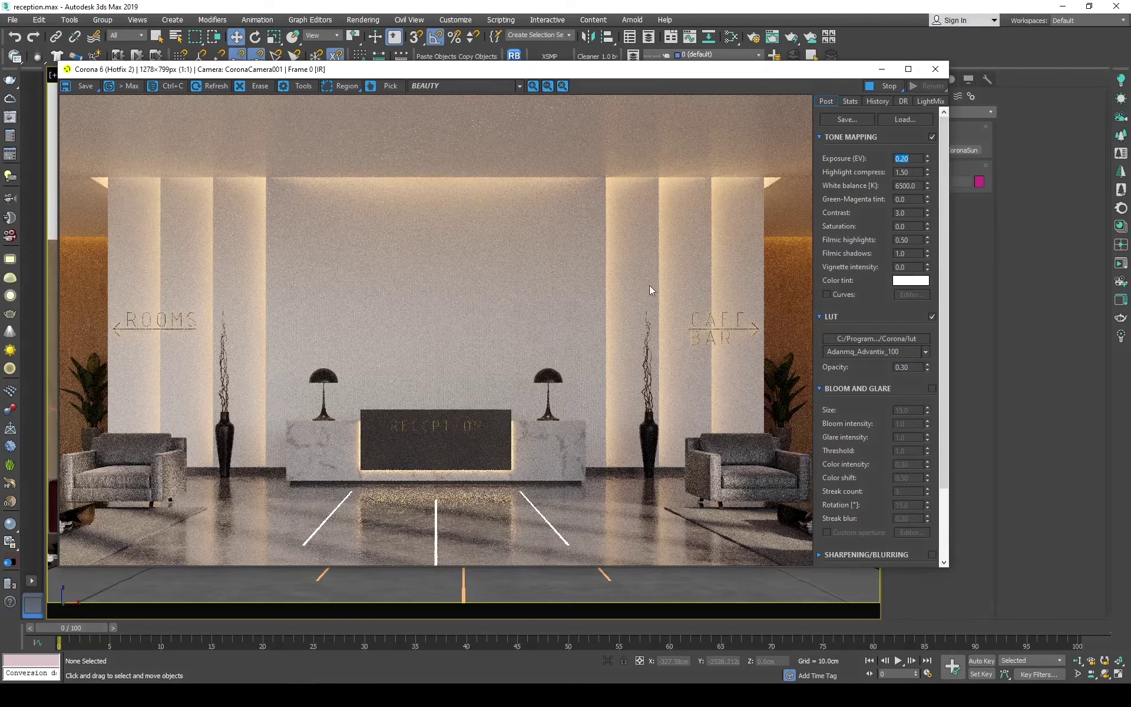